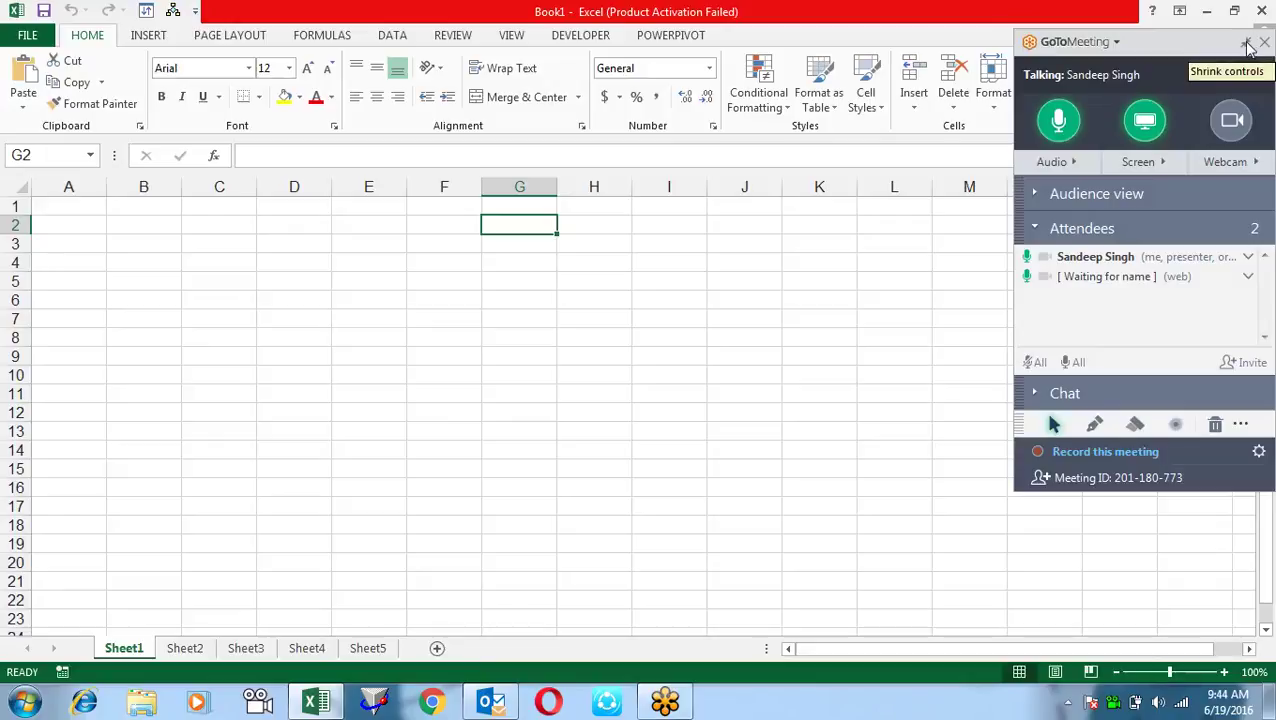
Clear the sheet view and insert a new Module1 into Book1's VBA project.
{"action": "left_click", "coordinate": [1250, 42]}
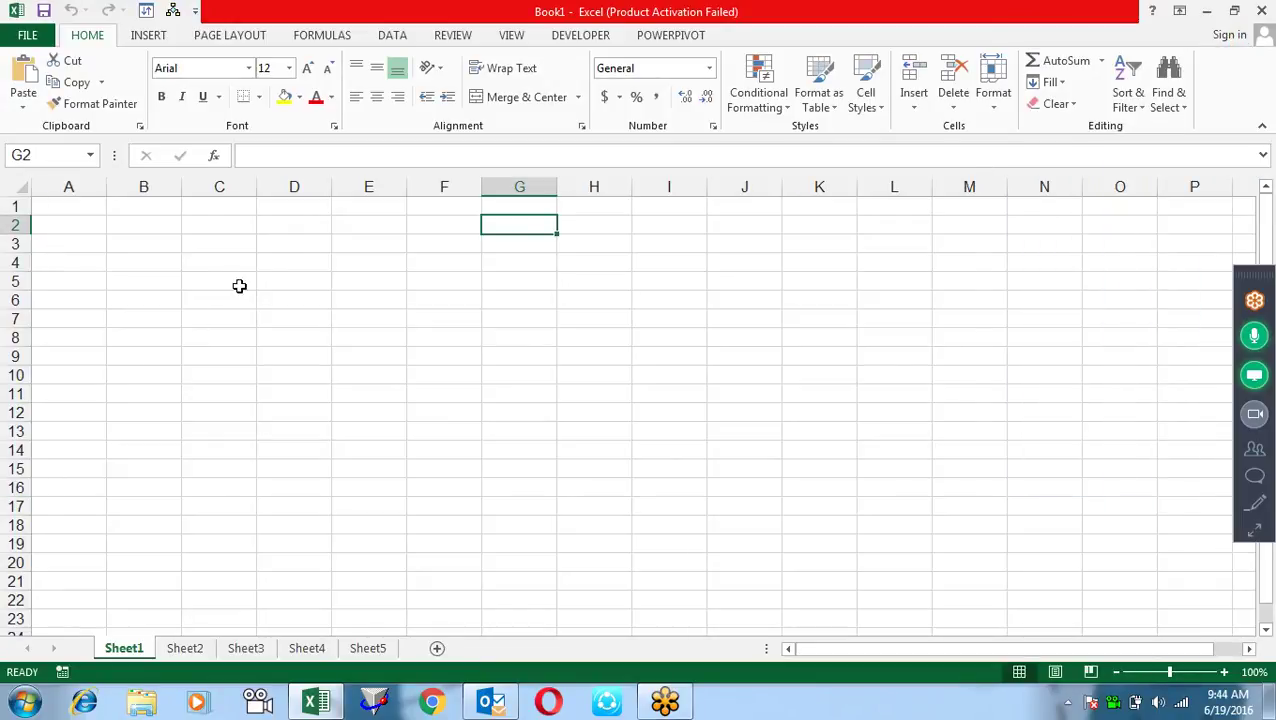
{"action": "left_click", "coordinate": [306, 228]}
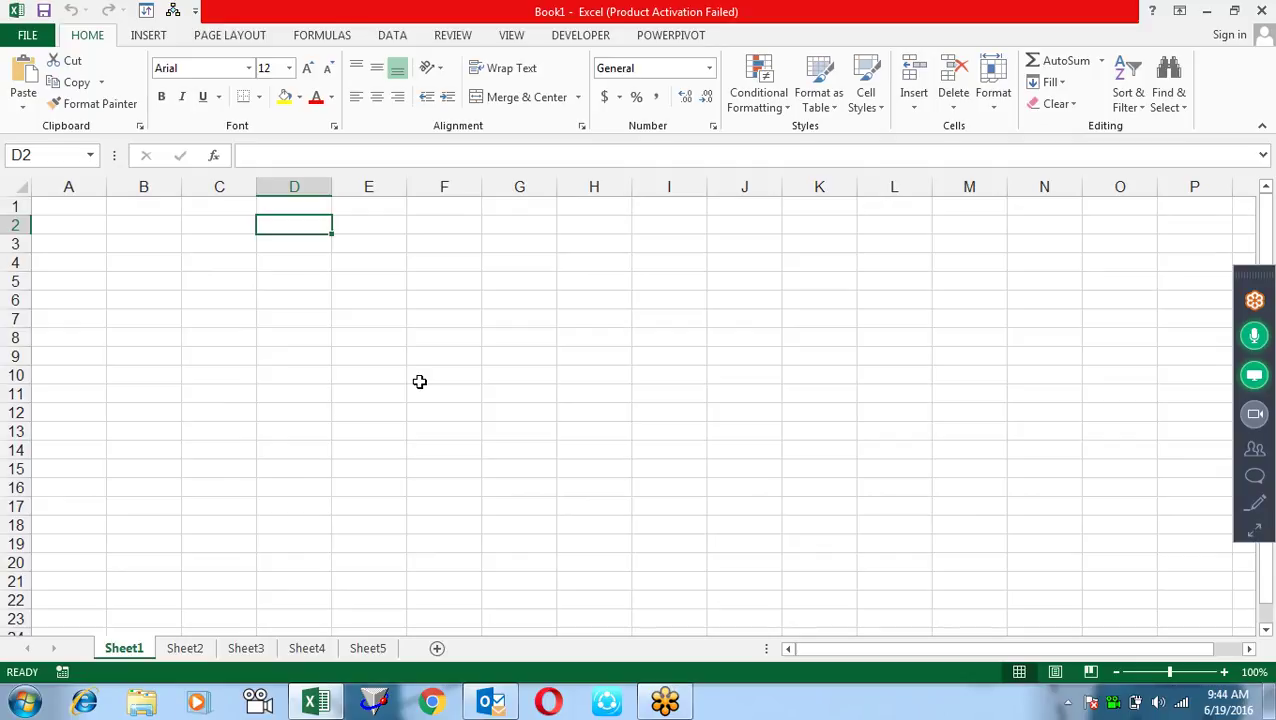
{"action": "key", "text": "alt+F11"}
{"action": "key", "text": "alt+i"}
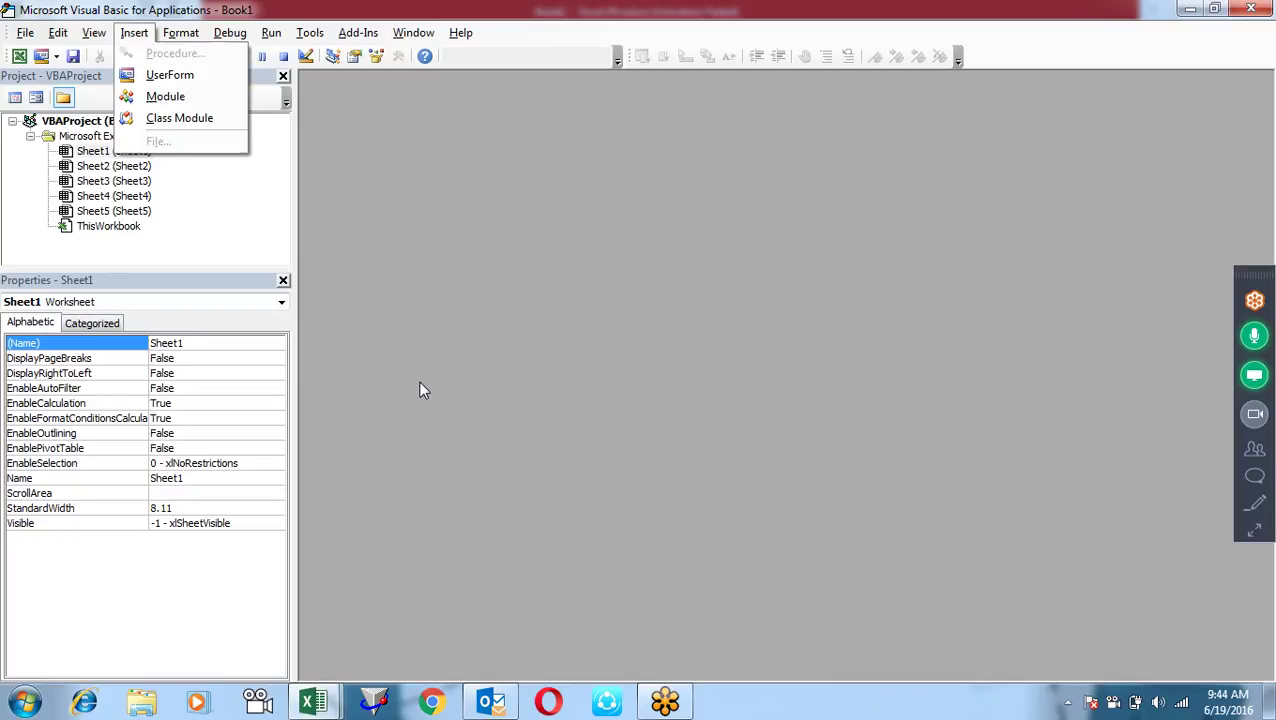
Declare an empty Sub ab() procedure with blank lines inside it.
{"action": "type", "text": "msub"}
{"action": "key", "text": "Return"}
{"action": "key", "text": "Return"}
{"action": "type", "text": "ab"}
{"action": "key", "text": "Return"}
{"action": "key", "text": "Return"}
{"action": "key", "text": "Return"}
{"action": "left_click", "coordinate": [332, 121]}
{"action": "key", "text": "Return"}
{"action": "key", "text": "Return"}
{"action": "left_click", "coordinate": [332, 136]}
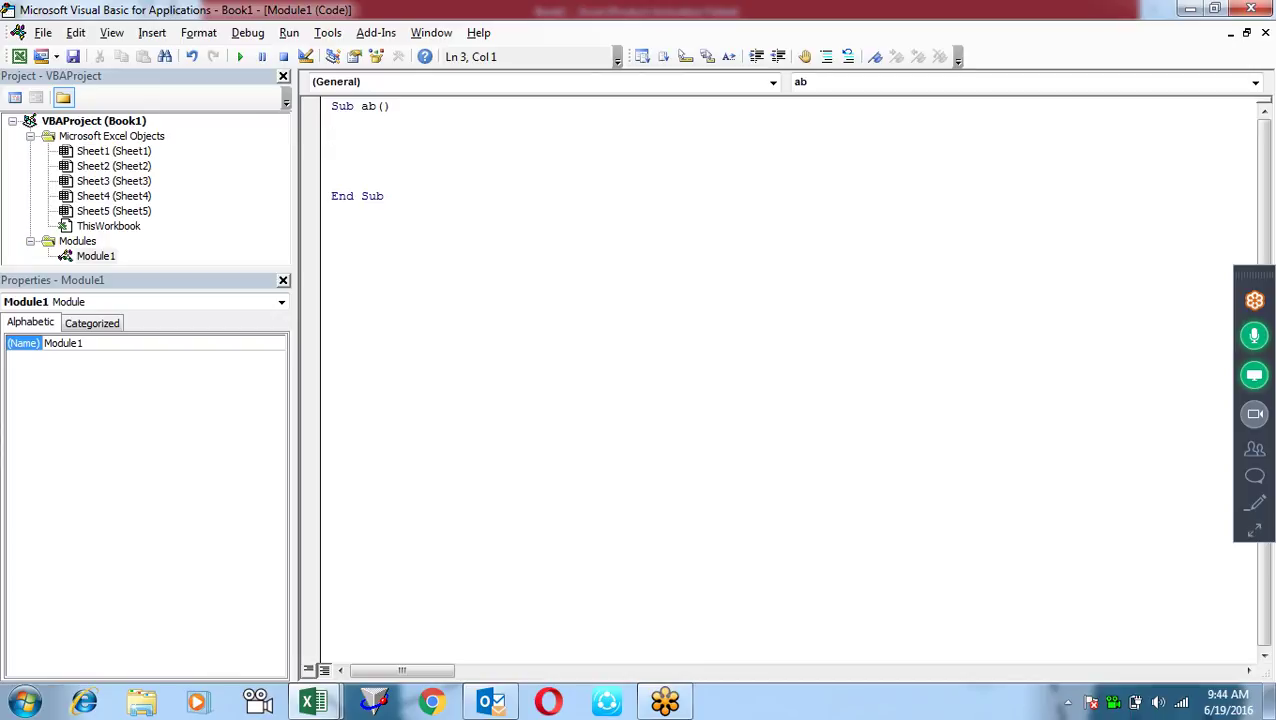
Write the body line MsgBox ActiveWorkbook.Name in the ab procedure, fixing the 'anme' typo.
{"action": "type", "text": "activeworkbook"}
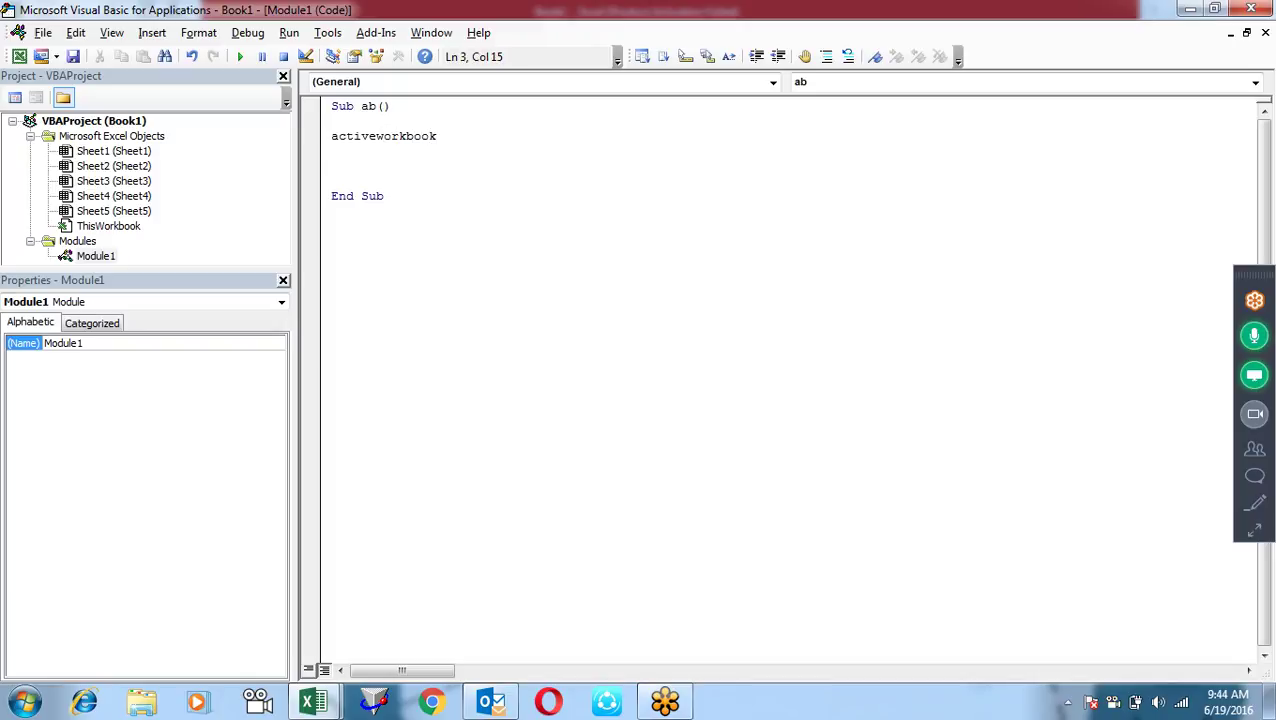
{"action": "type", "text": "."}
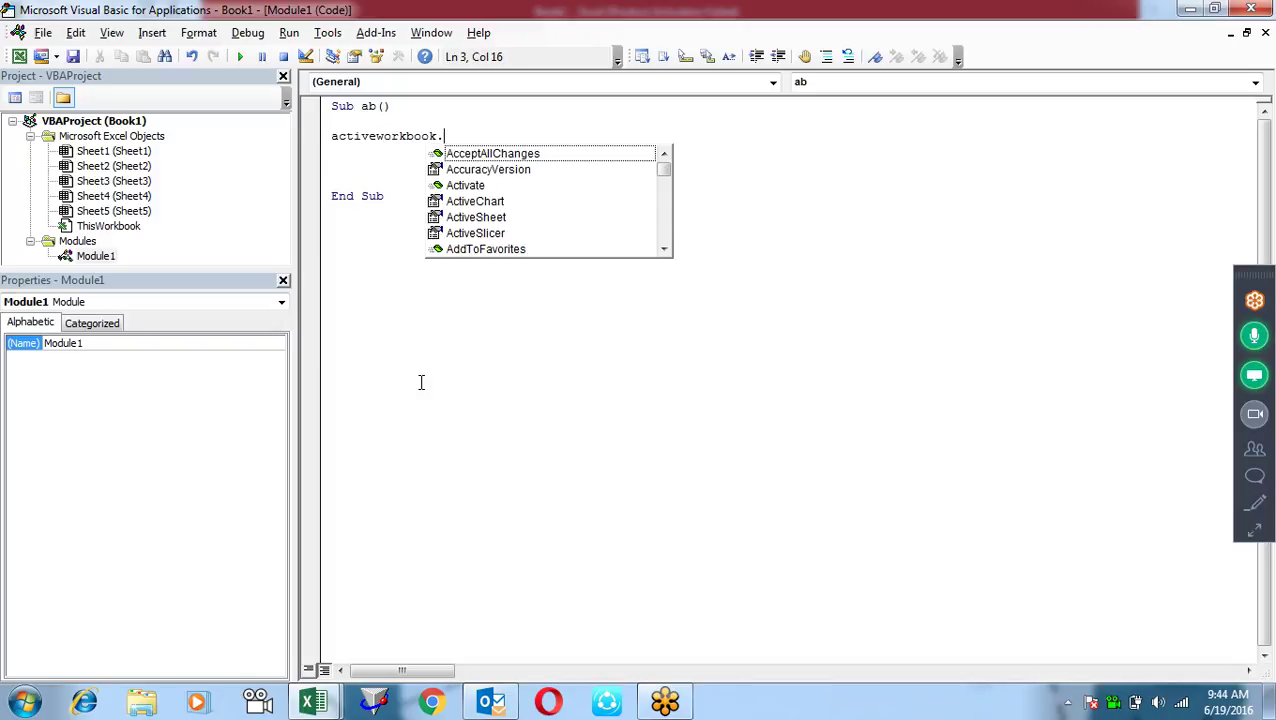
{"action": "type", "text": "anme"}
{"action": "key", "text": "BackSpace"}
{"action": "key", "text": "BackSpace"}
{"action": "key", "text": "BackSpace"}
{"action": "key", "text": "BackSpace"}
{"action": "type", "text": "name"}
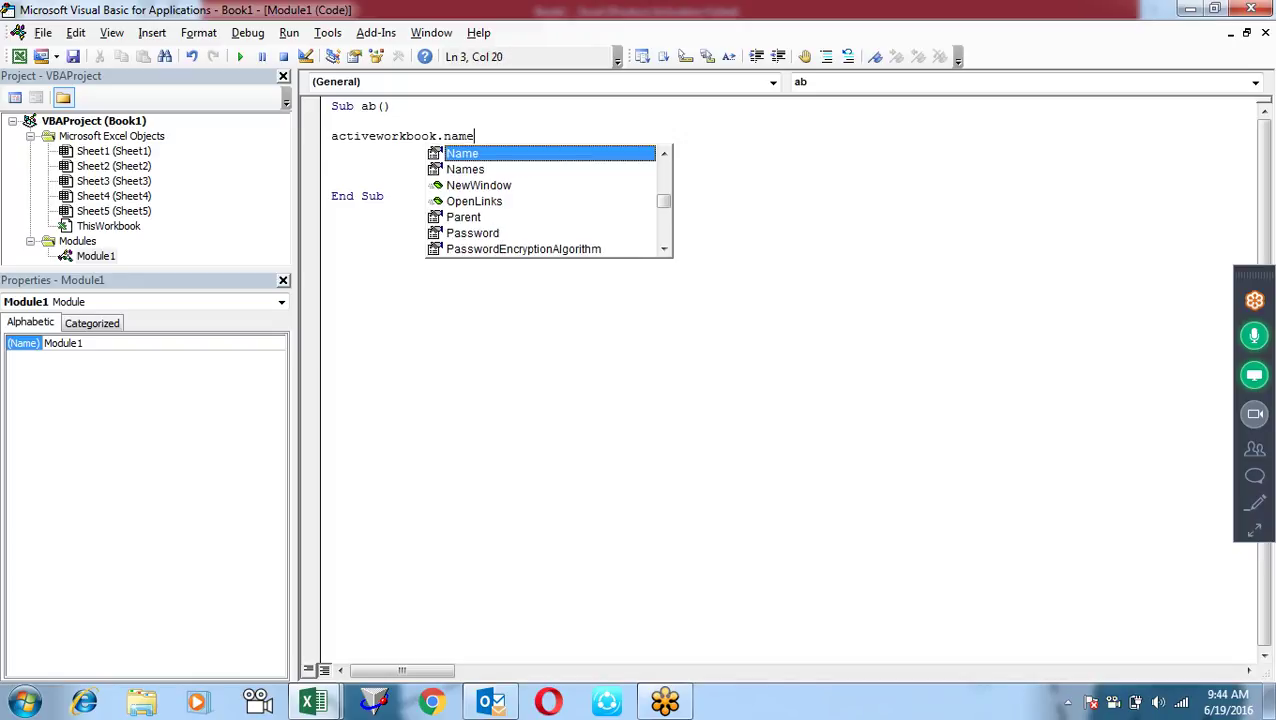
{"action": "key", "text": "Escape"}
{"action": "key", "text": "Down"}
{"action": "key", "text": "Up"}
{"action": "key", "text": "Left"}
{"action": "key", "text": "Left"}
{"action": "key", "text": "Left"}
{"action": "key", "text": "Left"}
{"action": "key", "text": "Left"}
{"action": "key", "text": "Left"}
{"action": "key", "text": "Left"}
{"action": "key", "text": "Left"}
{"action": "key", "text": "Left"}
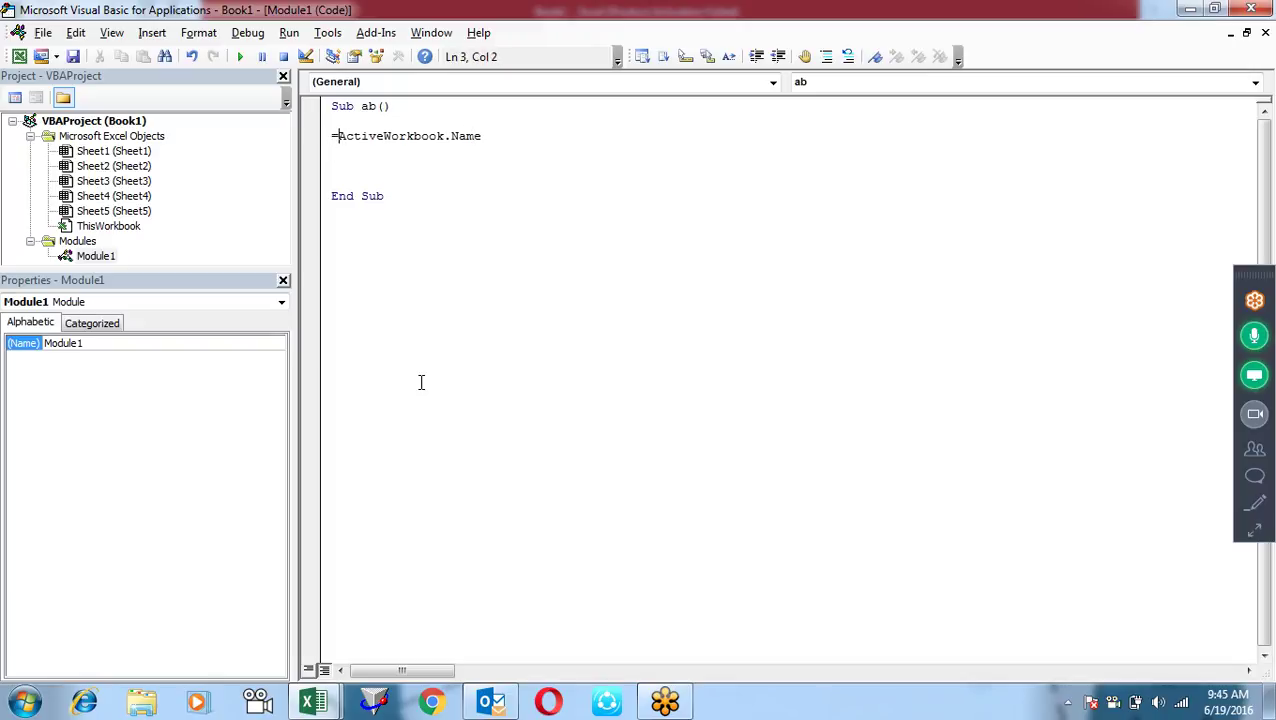
{"action": "type", "text": "msgbox"}
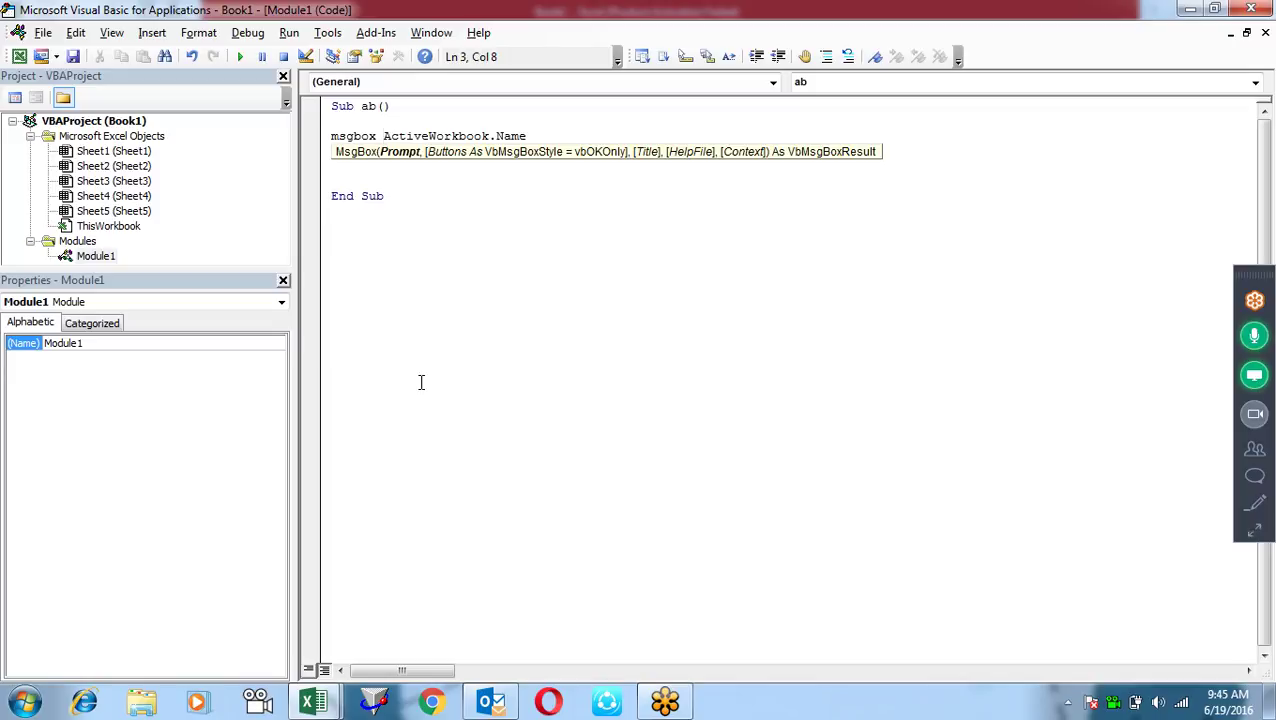
{"action": "key", "text": "Escape"}
{"action": "key", "text": "Down"}
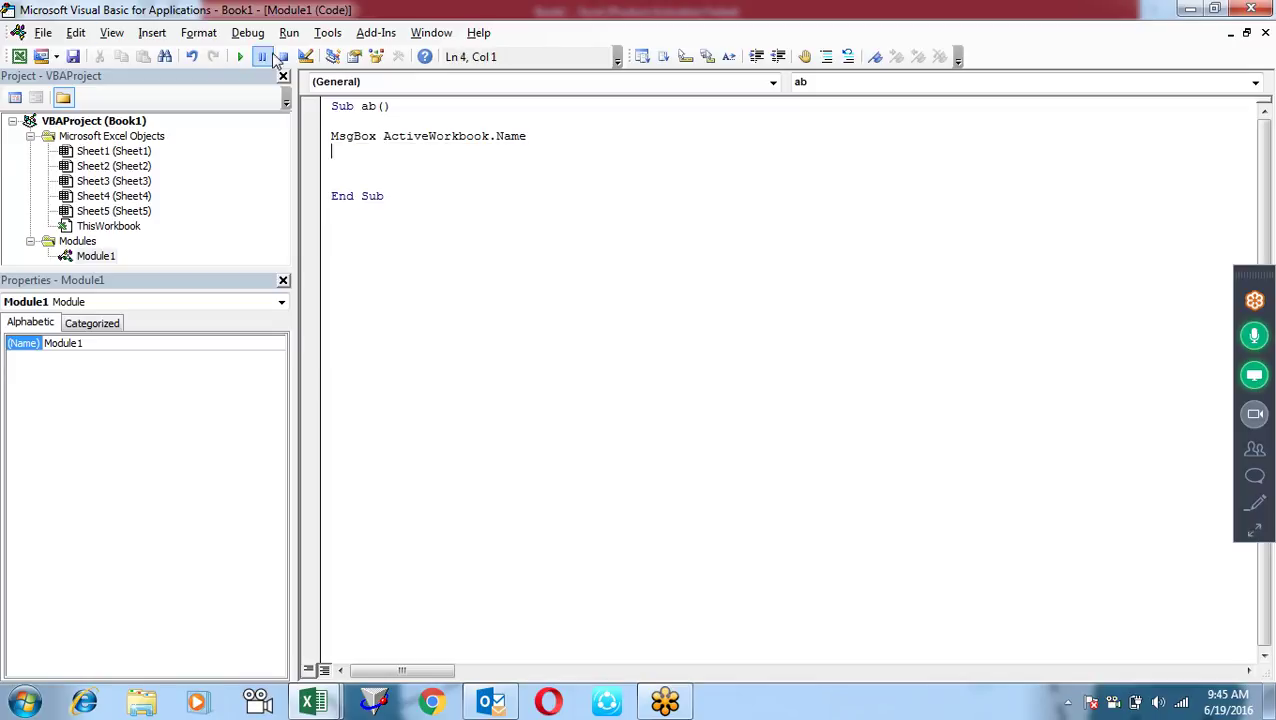
Run ab, dismiss the Book1 message, and comment out the MsgBox line with an apostrophe.
{"action": "left_click", "coordinate": [241, 57]}
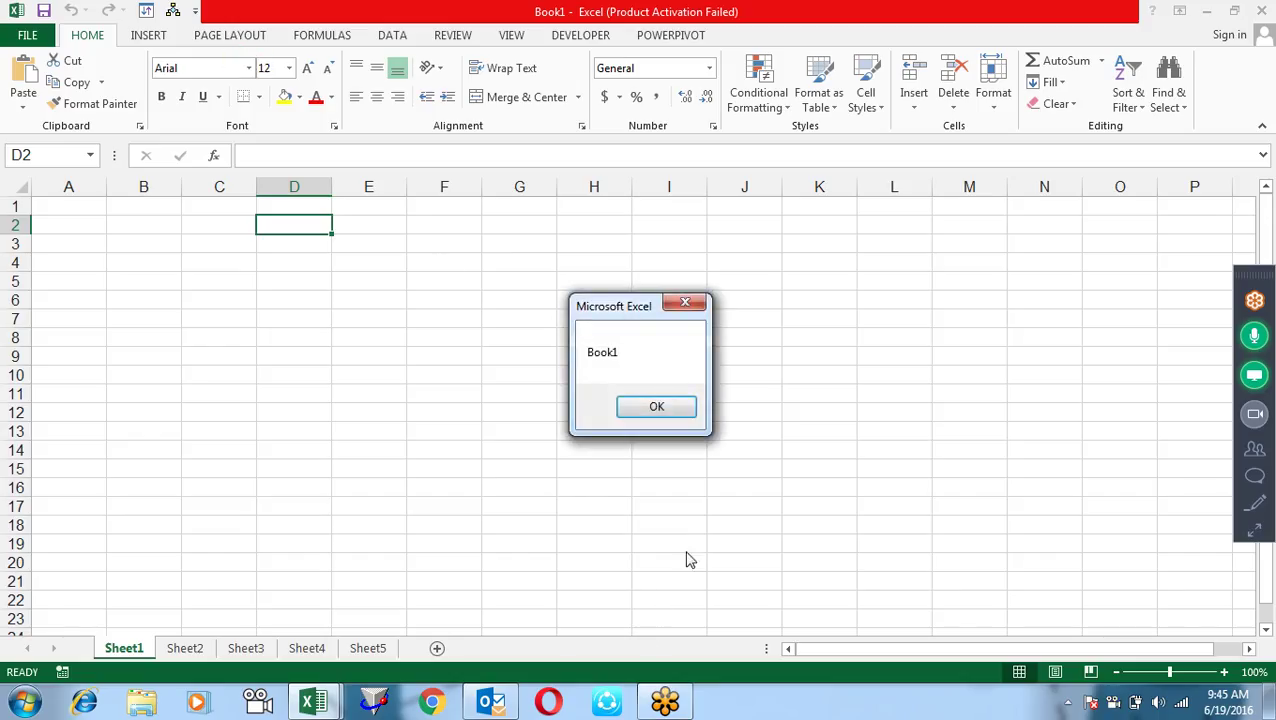
{"action": "left_click", "coordinate": [656, 407]}
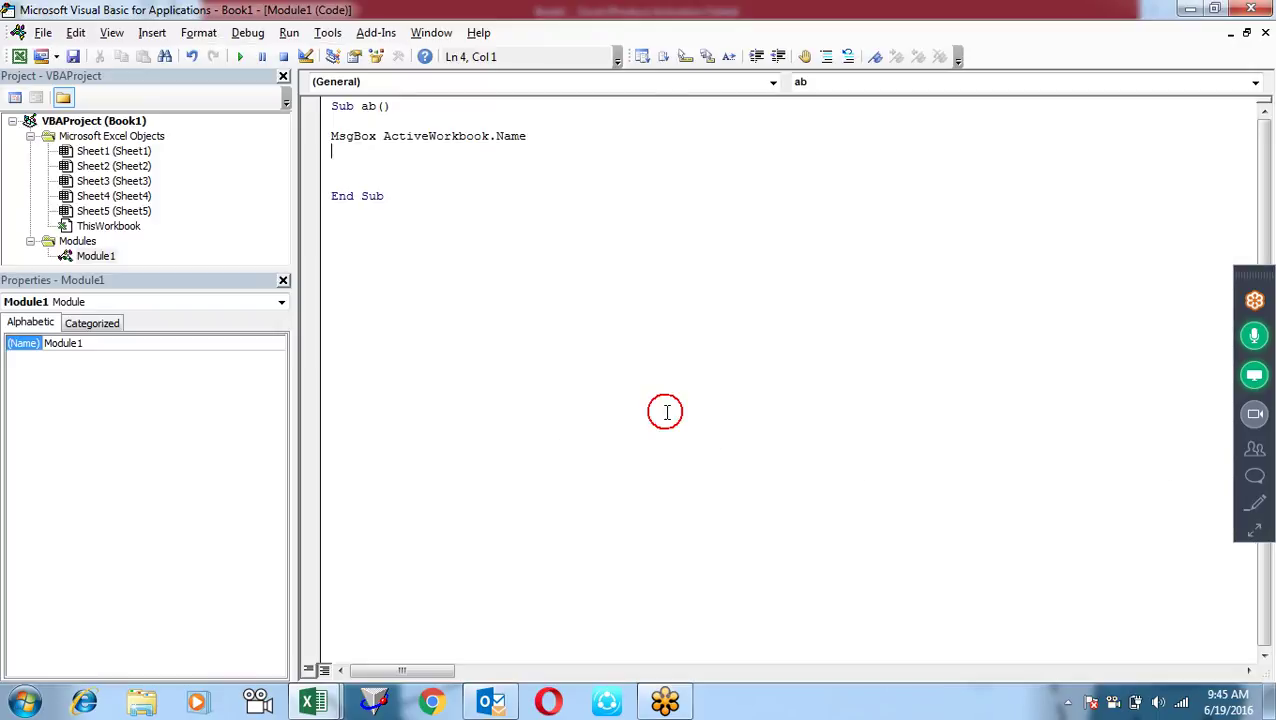
{"action": "left_click", "coordinate": [333, 137]}
{"action": "type", "text": "'"}
{"action": "key", "text": "Down"}
{"action": "key", "text": "Down"}
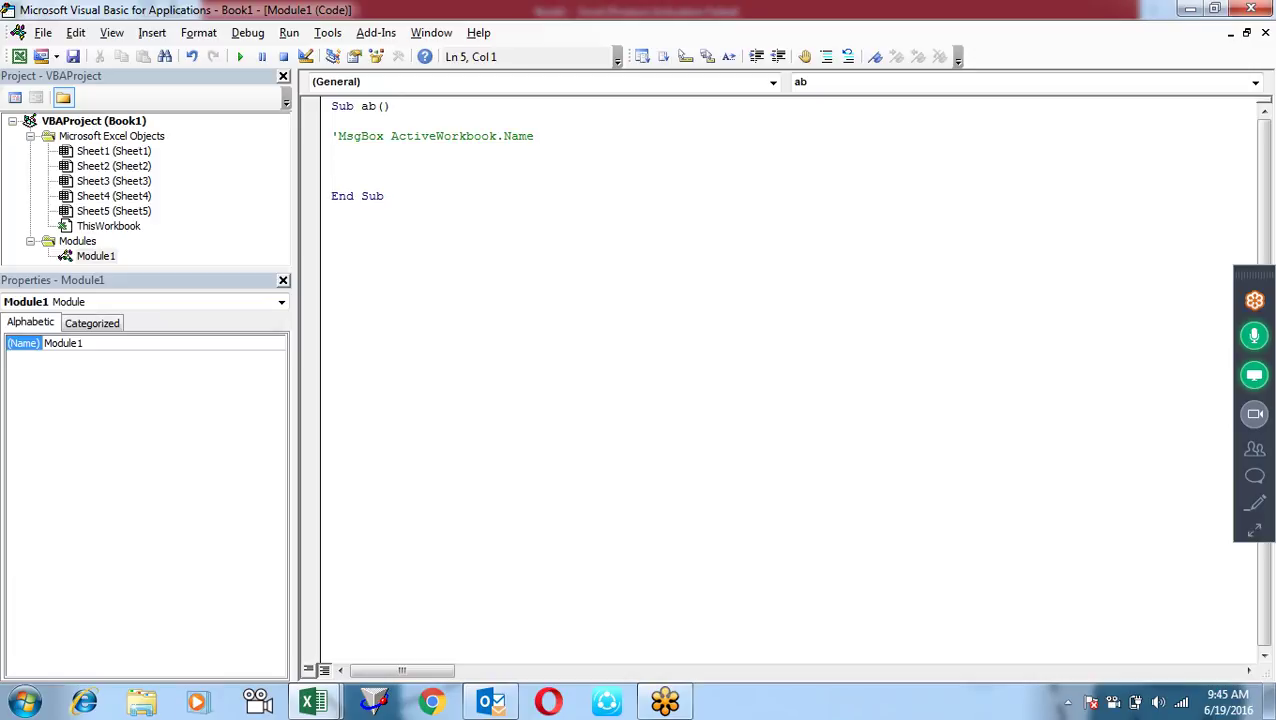
Add a Workbooks.Add line below the commented MsgBox line using the IntelliSense suggestion.
{"action": "type", "text": "workbooks."}
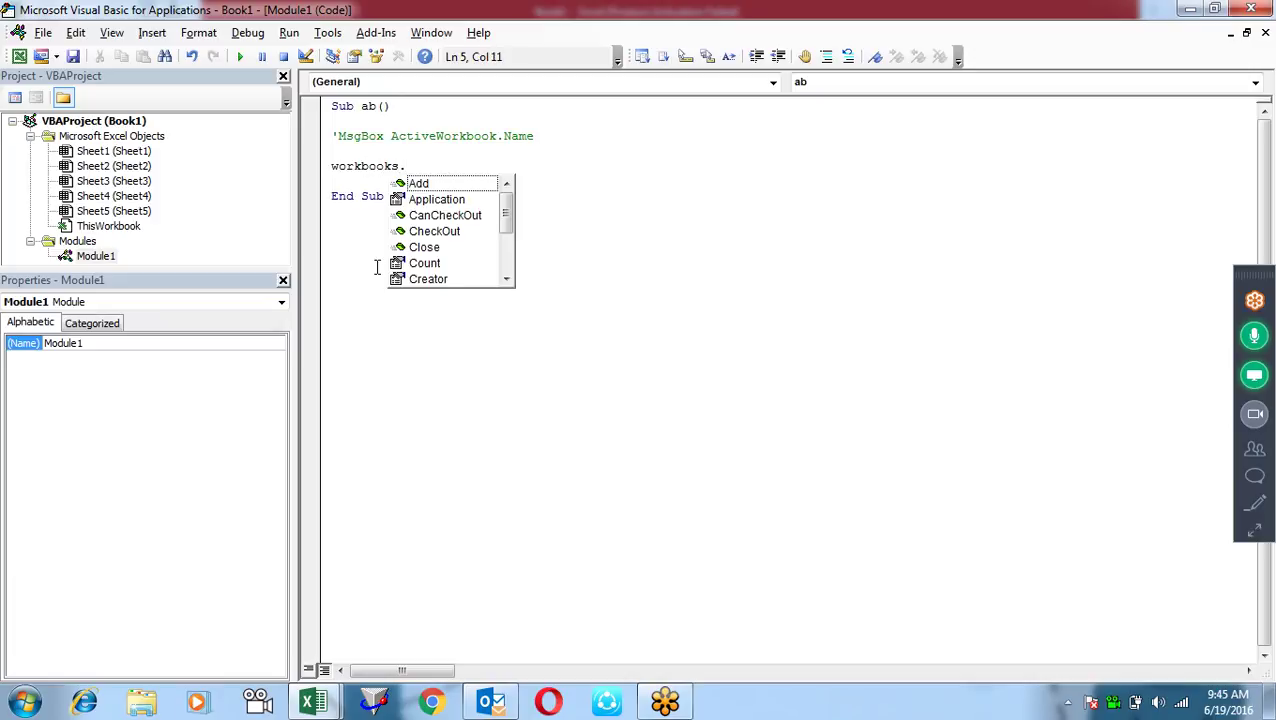
{"action": "key", "text": "Tab"}
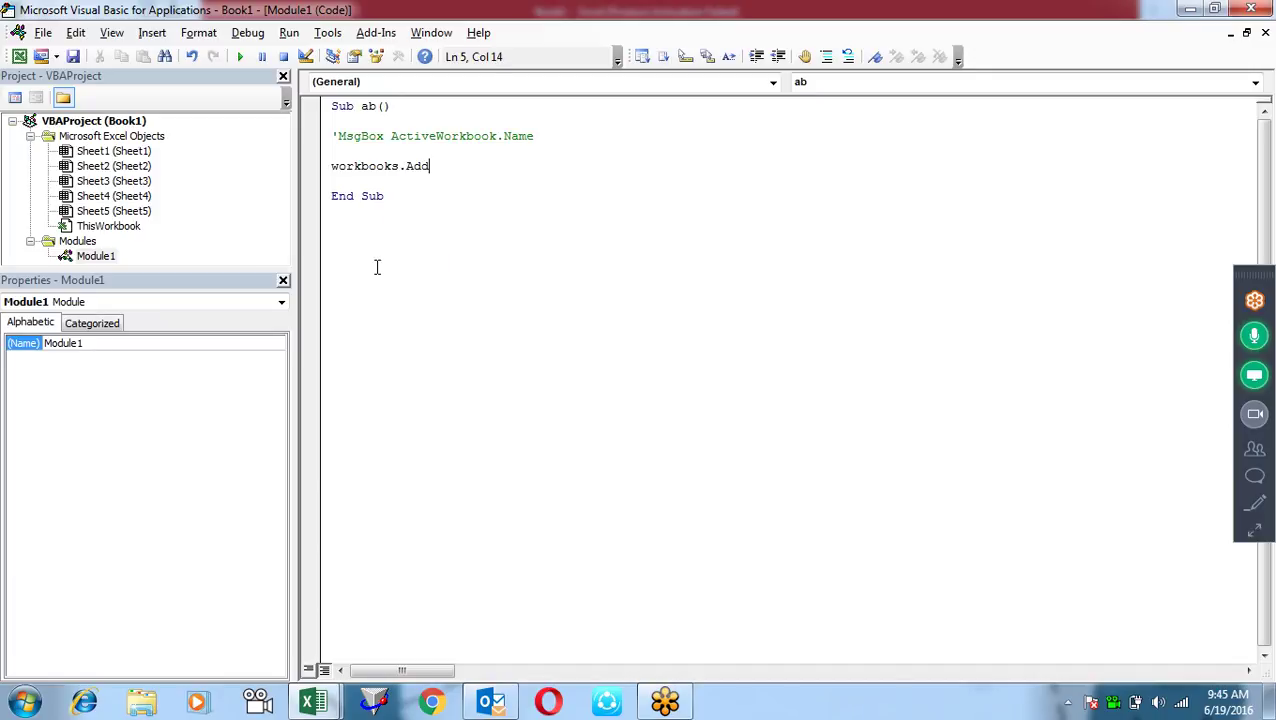
{"action": "key", "text": "Down"}
{"action": "key", "text": "Up"}
{"action": "key", "text": "Return"}
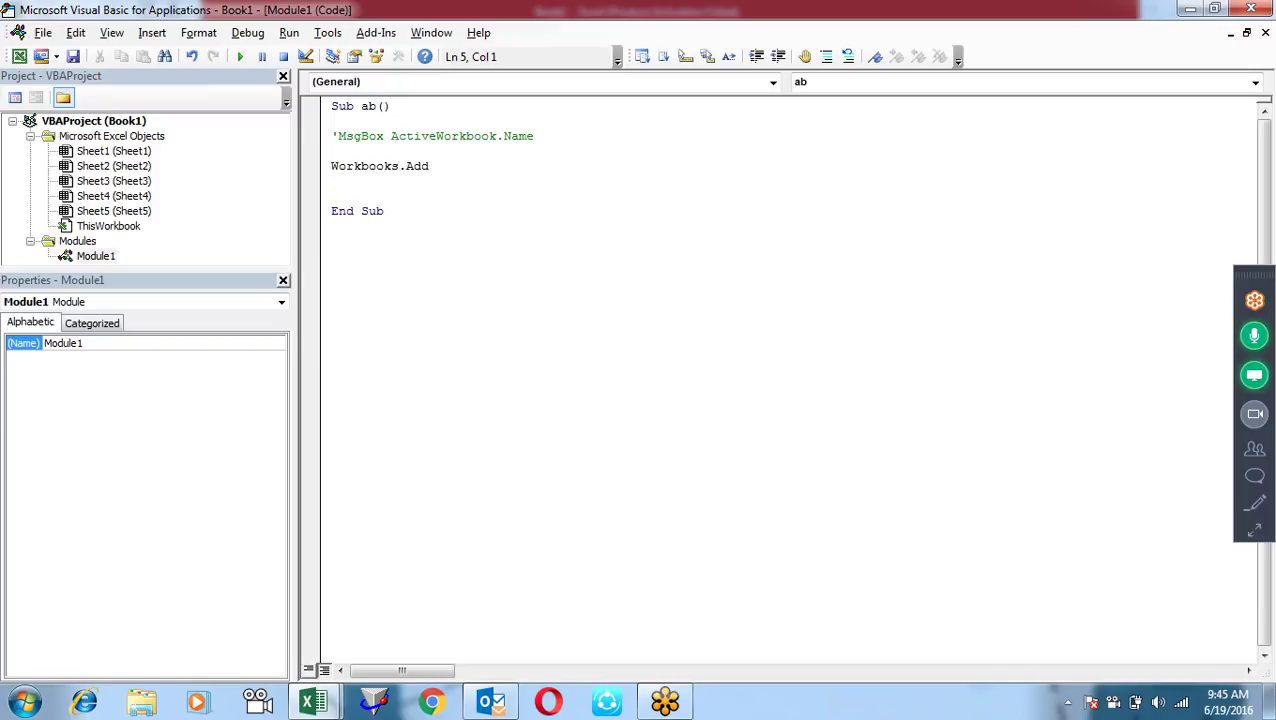
{"action": "key", "text": "End"}
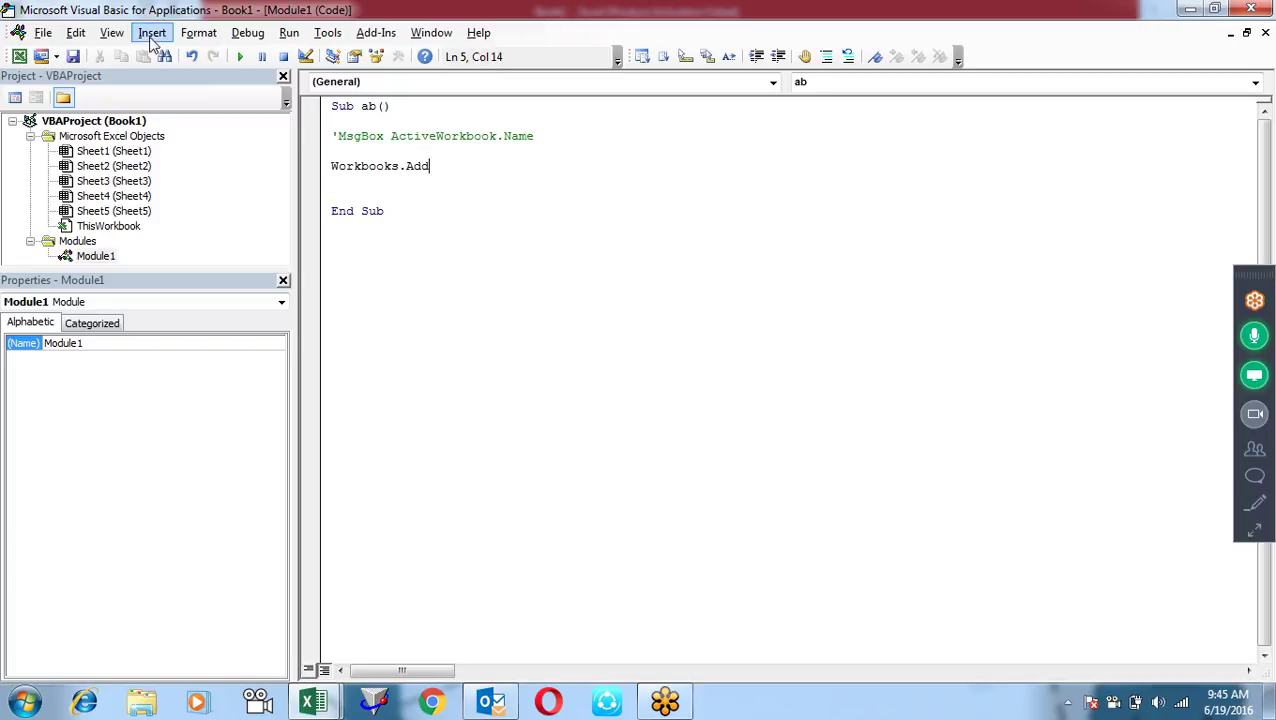
Run the macro to create Book2, view it in Excel, and return to the editor.
{"action": "left_click", "coordinate": [240, 57]}
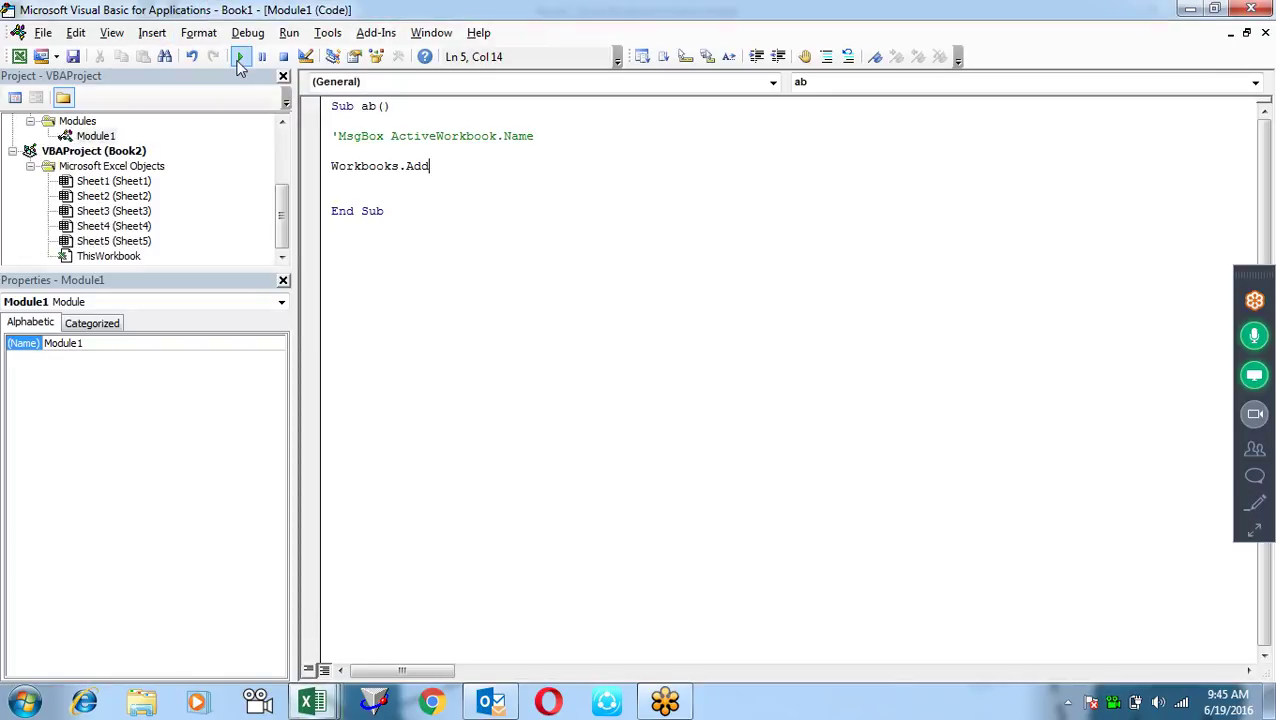
{"action": "key", "text": "alt+F11"}
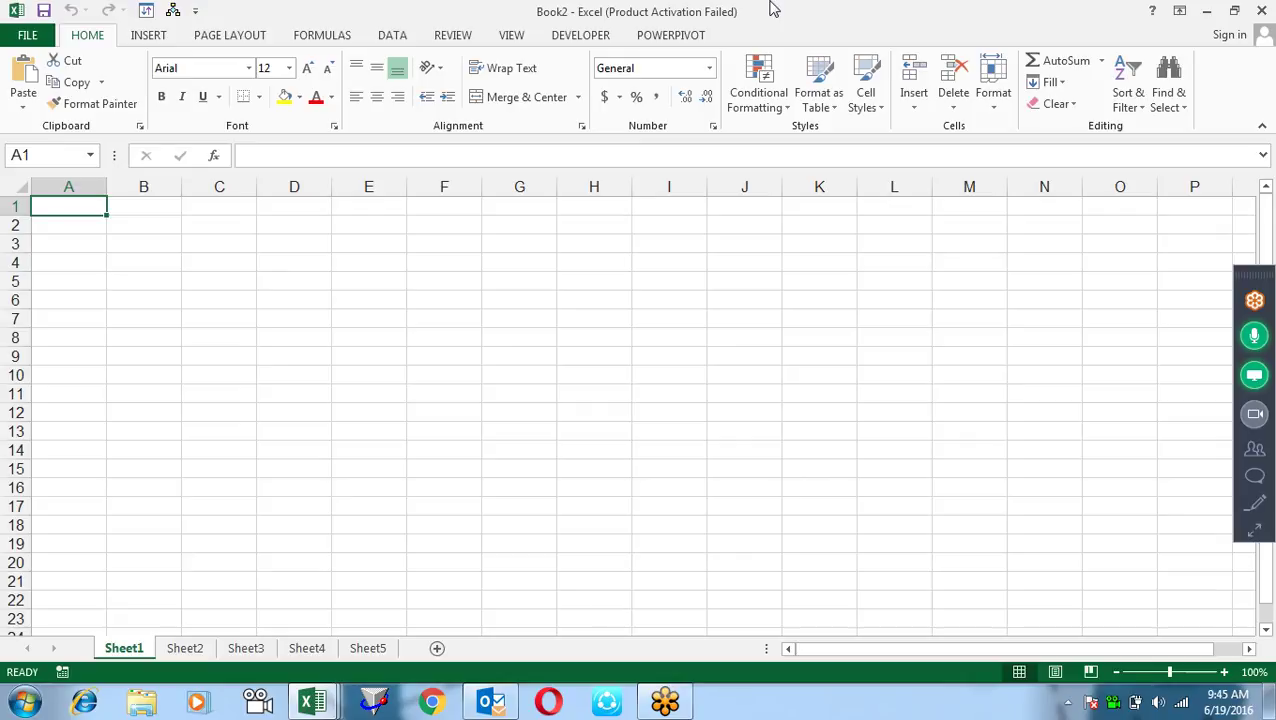
{"action": "key", "text": "alt+F11"}
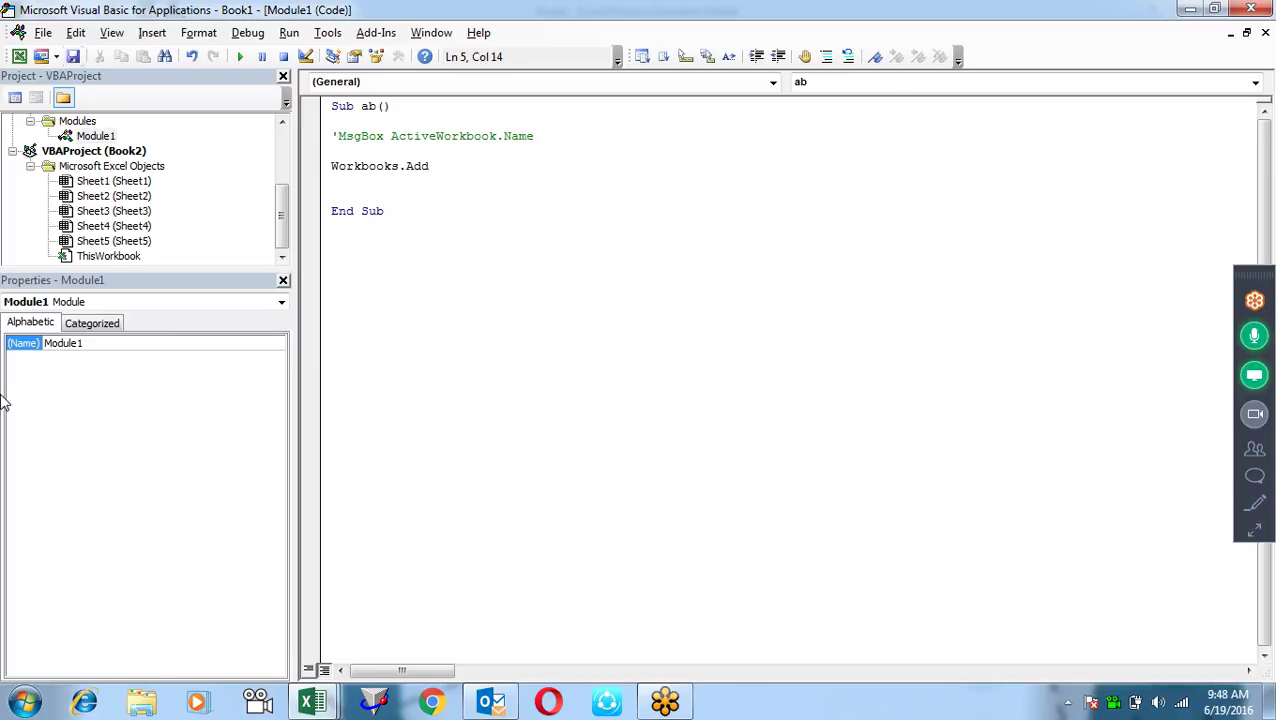
Insert the declaration Dim s As String on a new line above Workbooks.Add.
{"action": "left_click", "coordinate": [497, 167]}
{"action": "key", "text": "Return"}
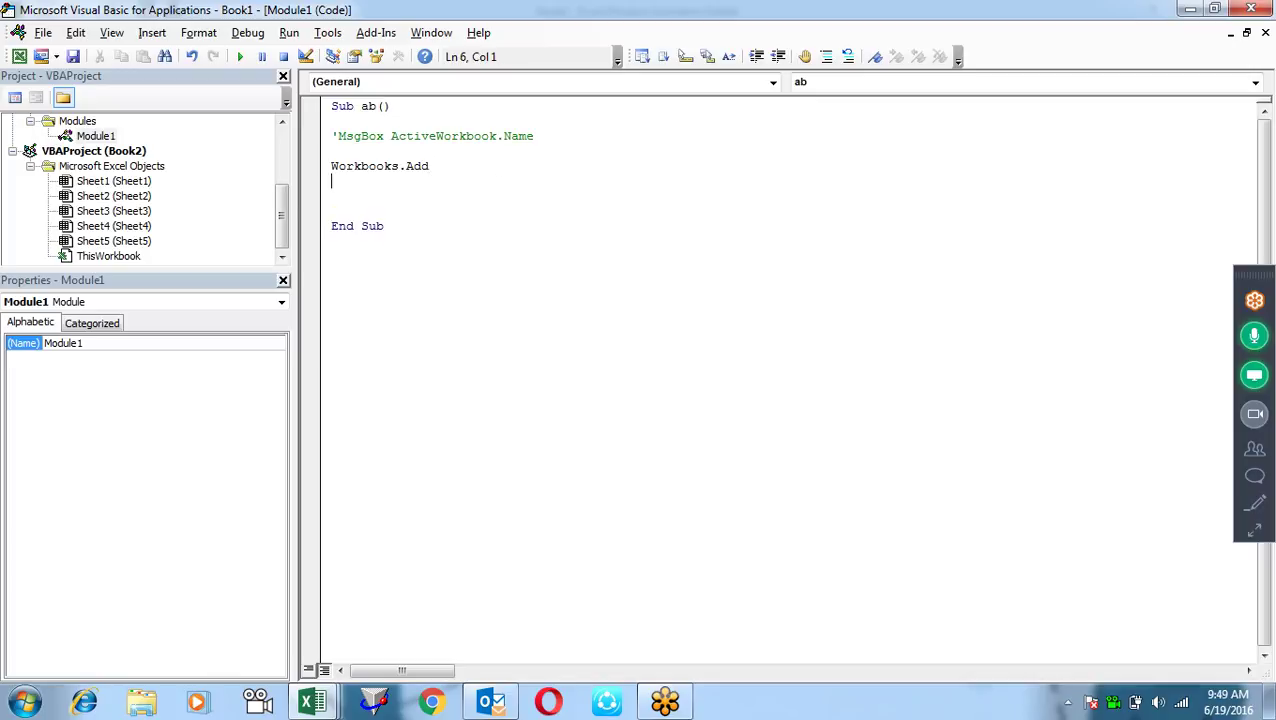
{"action": "key", "text": "Return"}
{"action": "key", "text": "Return"}
{"action": "key", "text": "Up"}
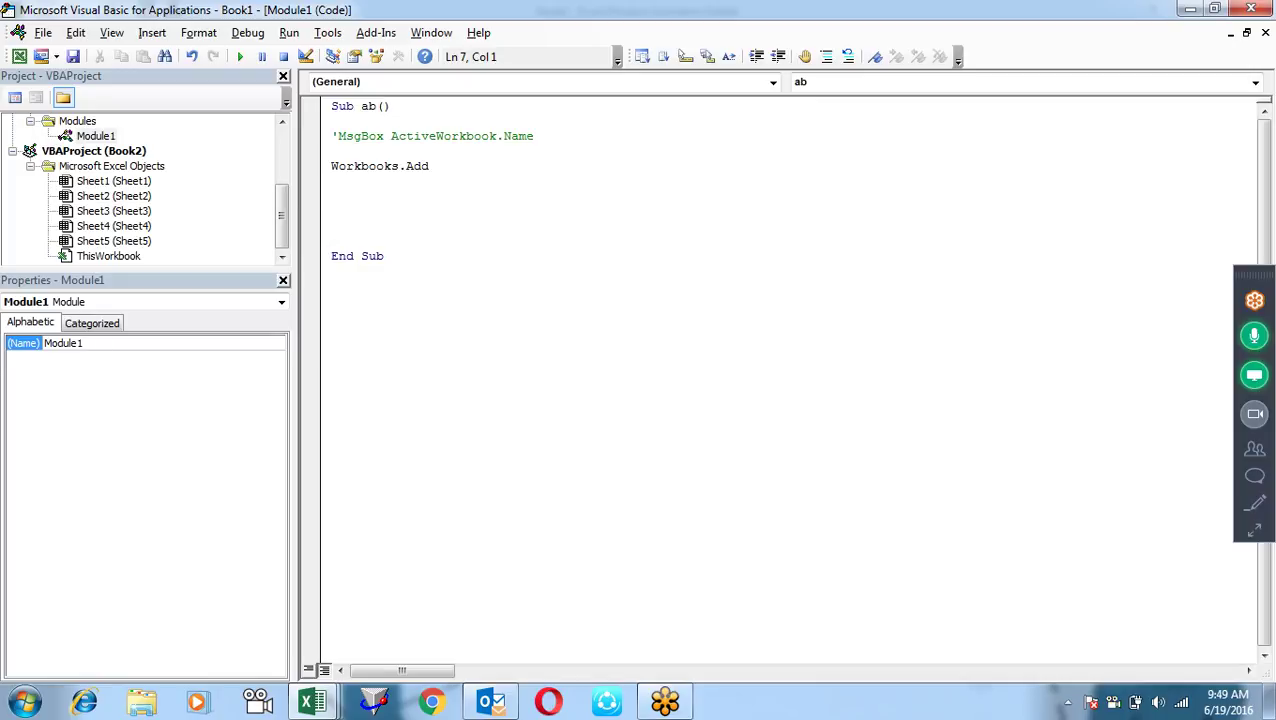
{"action": "left_click", "coordinate": [331, 166]}
{"action": "key", "text": "Return"}
{"action": "key", "text": "Up"}
{"action": "type", "text": "dim s as String"}
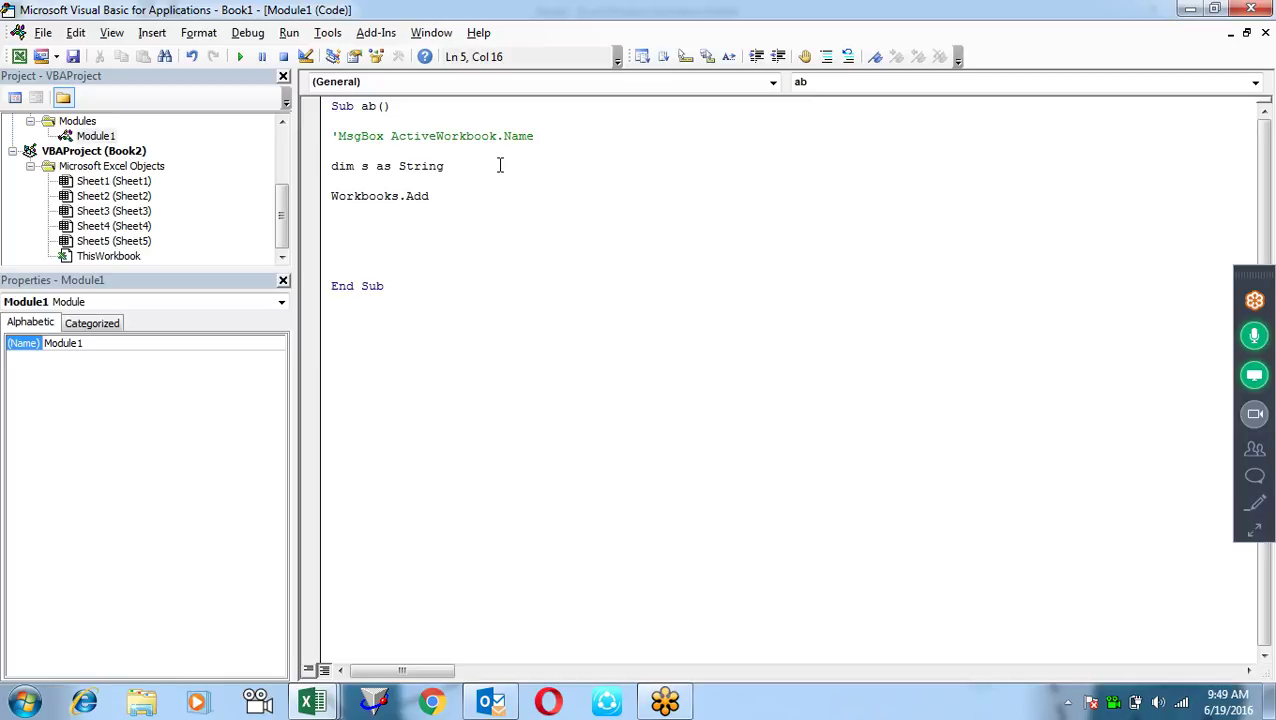
Add the assignment s = ActiveWorkbook.Name to store the new workbook's name.
{"action": "key", "text": "Down"}
{"action": "key", "text": "Down"}
{"action": "key", "text": "Down"}
{"action": "key", "text": "Down"}
{"action": "type", "text": "s=activeworkbook.name"}
{"action": "key", "text": "Tab"}
{"action": "key", "text": "Return"}
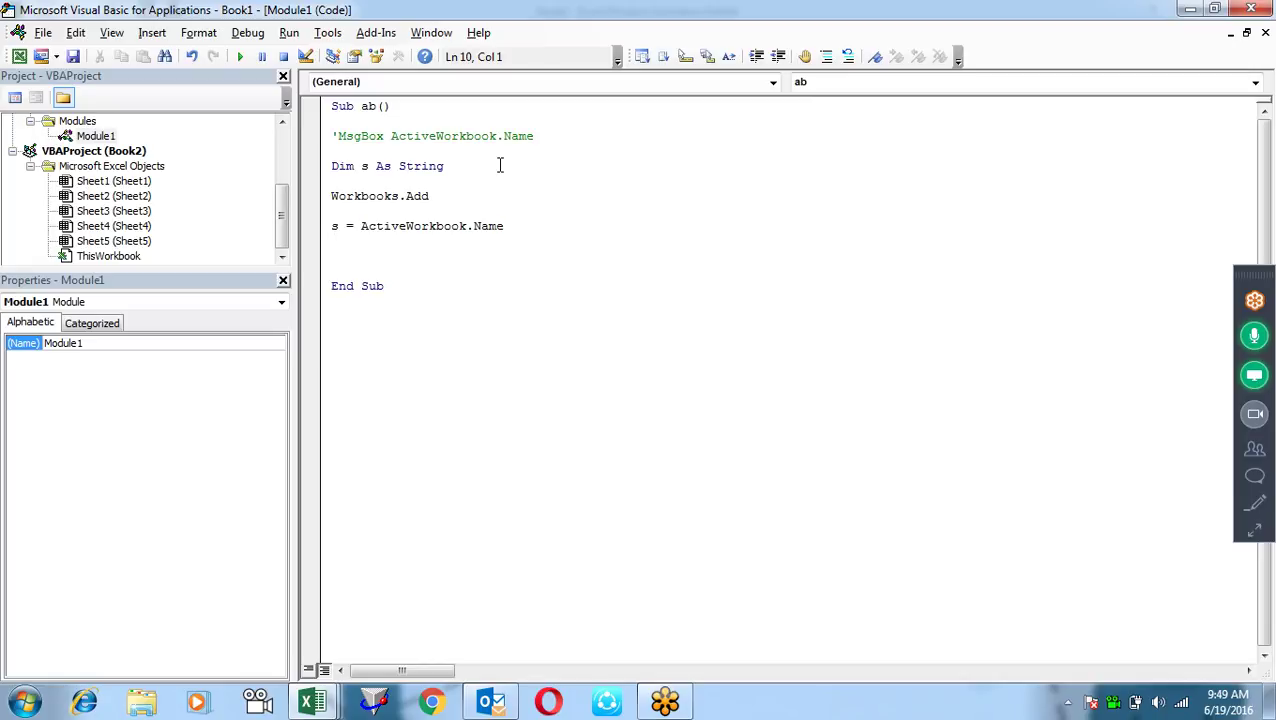
{"action": "key", "text": "Return"}
Begin the line workbooks(s).Sheets(1).Range("A1")="Hello".
{"action": "type", "text": "workbooks"}
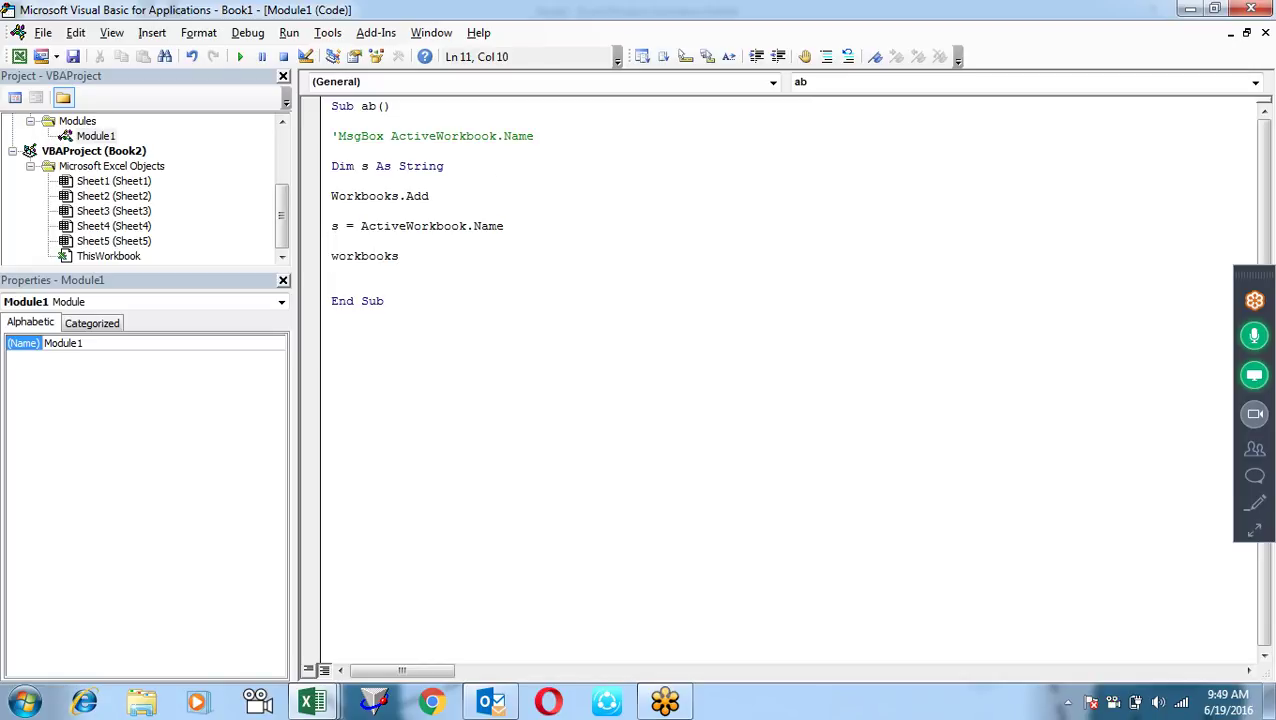
{"action": "type", "text": "("}
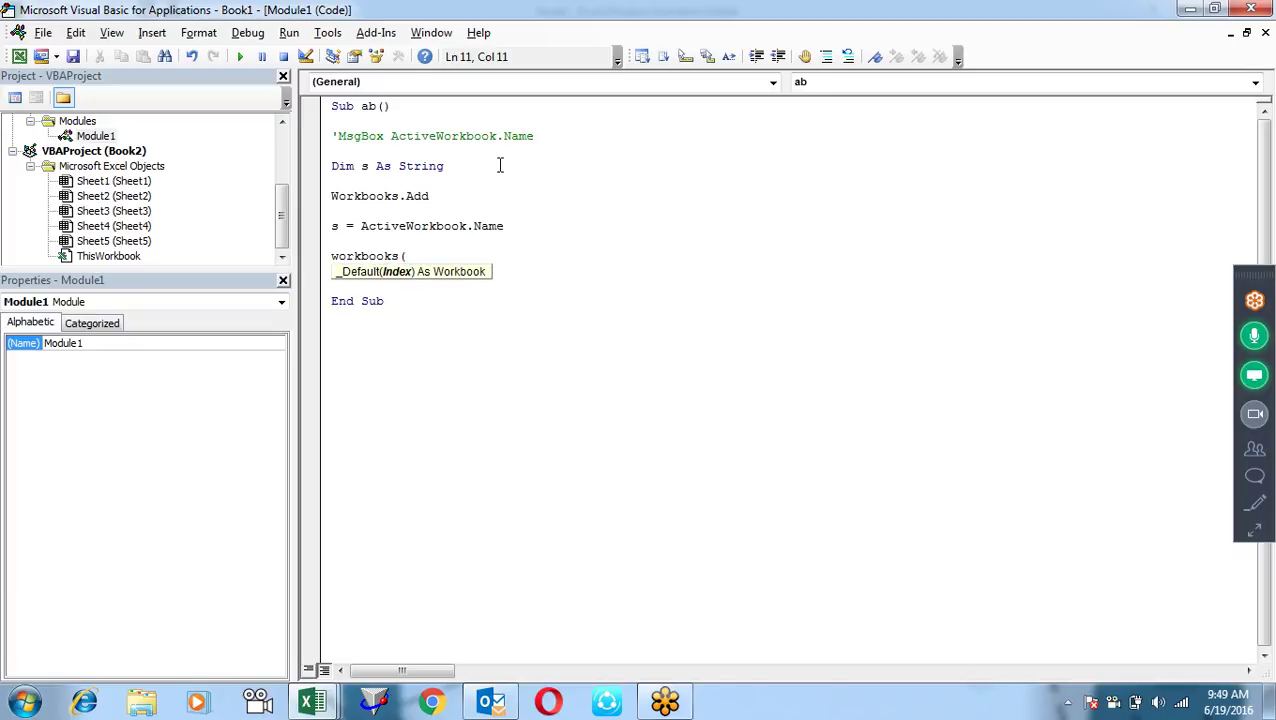
{"action": "type", "text": "s"}
{"action": "type", "text": ")."}
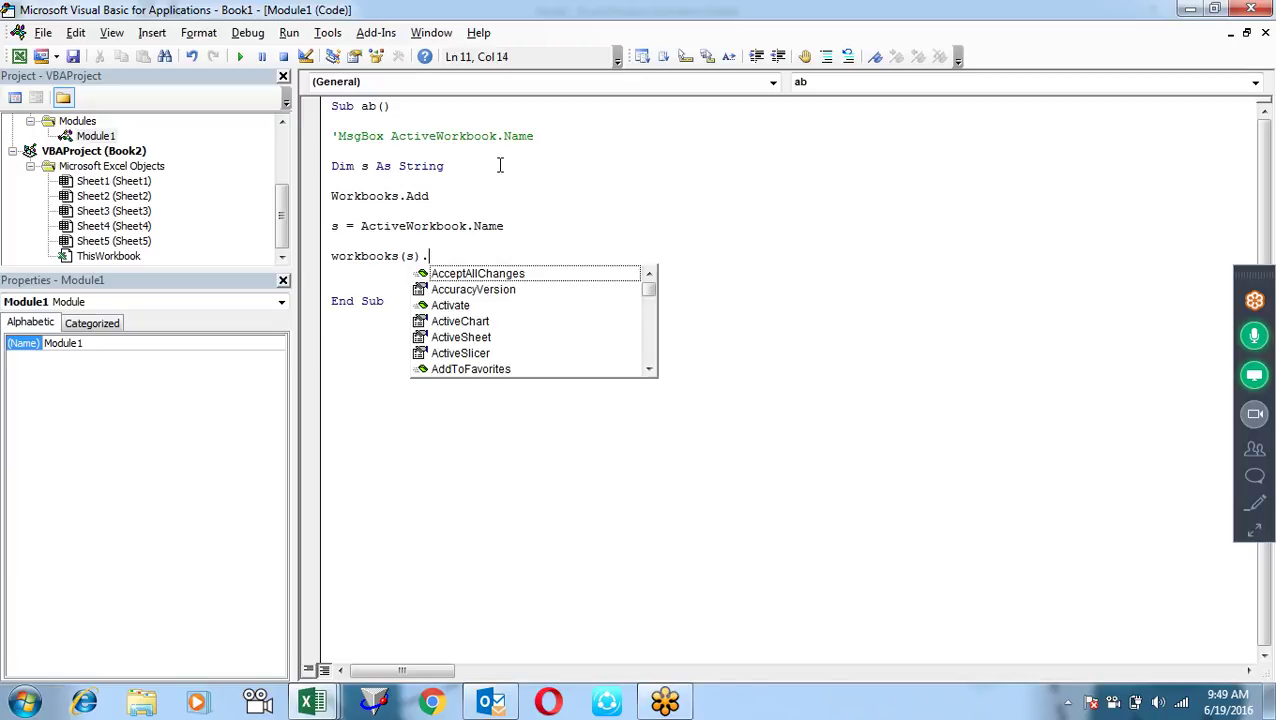
{"action": "type", "text": "She"}
{"action": "key", "text": "Tab"}
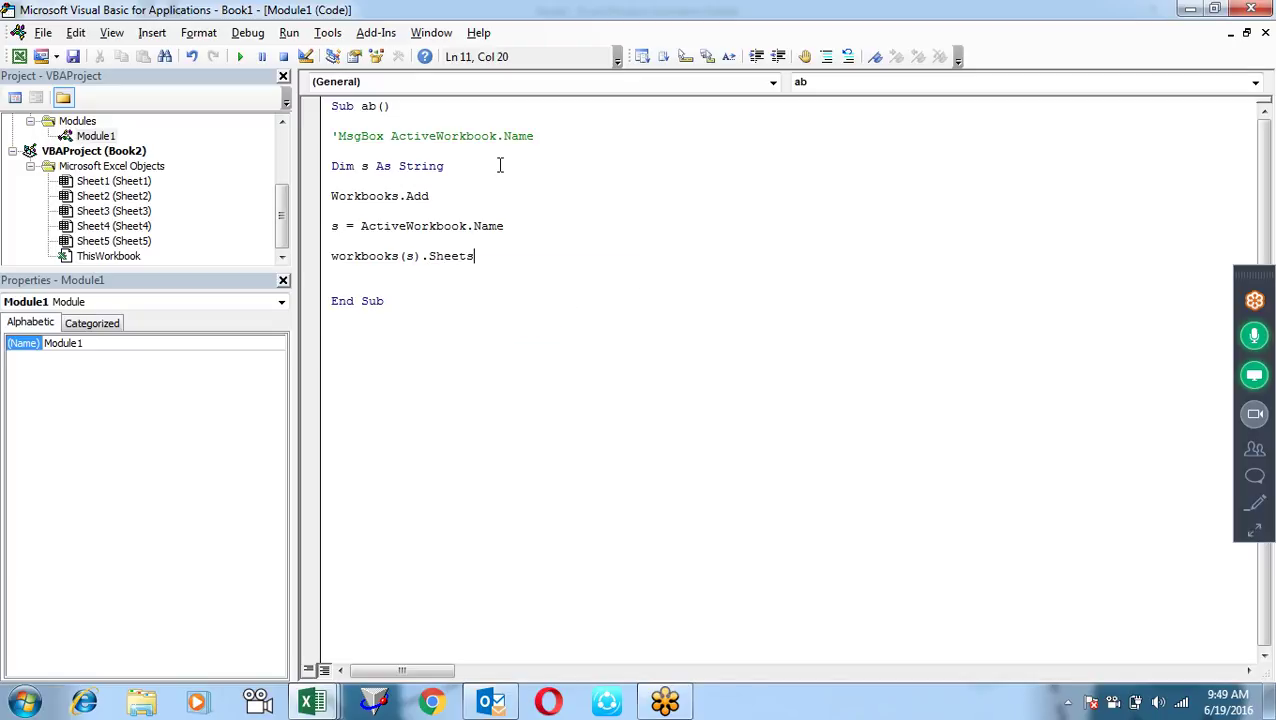
{"action": "type", "text": "(1"}
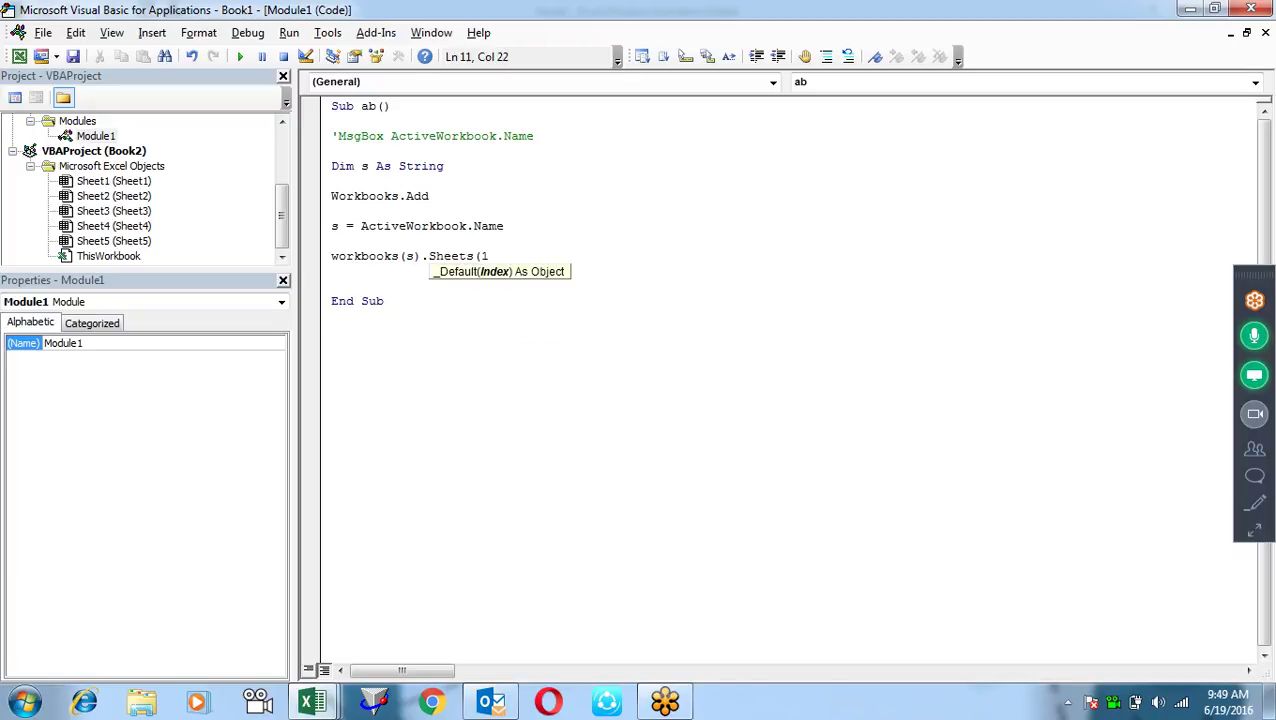
{"action": "type", "text": ").Range(\"A1\")"}
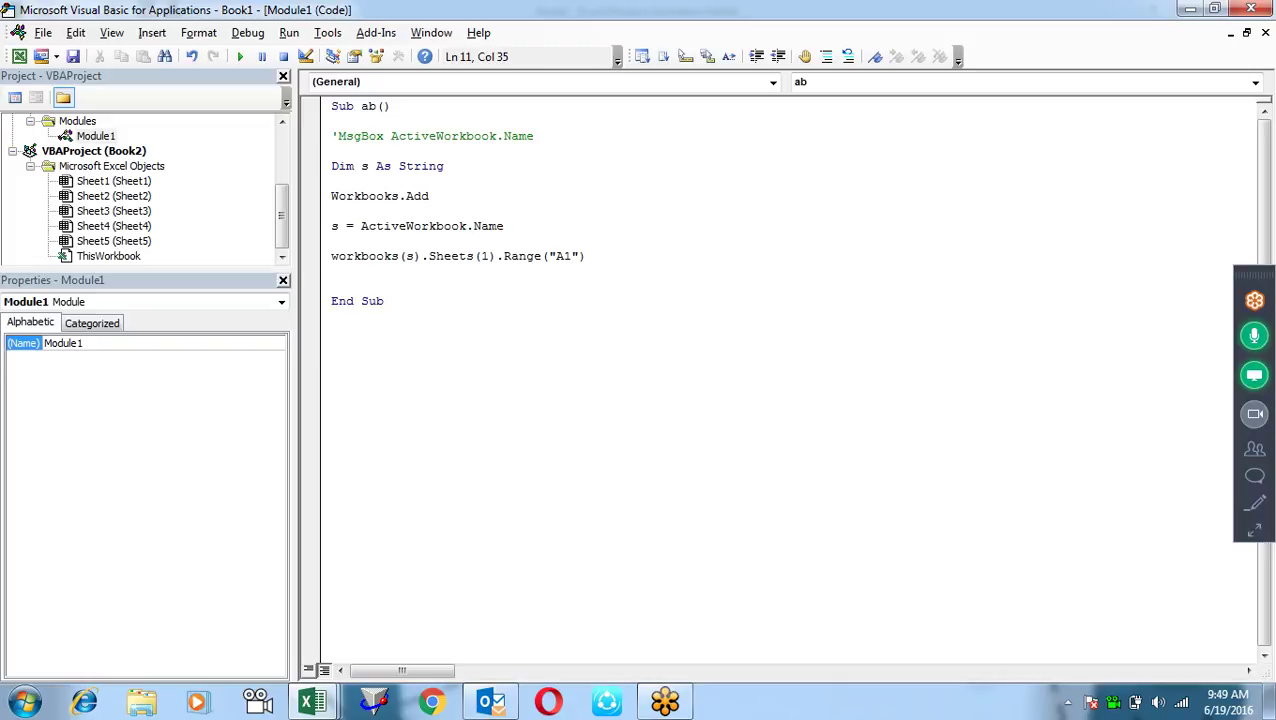
{"action": "type", "text": "=\""}
{"action": "type", "text": "Hel"}
{"action": "type", "text": "lo\")"}
Correct the line ending so Range("A1") of Sheets(1) is set to "Hello".
{"action": "key", "text": "BackSpace"}
{"action": "key", "text": "BackSpace"}
{"action": "key", "text": "BackSpace"}
{"action": "type", "text": "o"}
{"action": "type", "text": "\""}
{"action": "key", "text": "Return"}
{"action": "left_click", "coordinate": [648, 256]}
Select the variable s in the Dim and assignment lines to review its uses.
{"action": "double_click", "coordinate": [364, 166]}
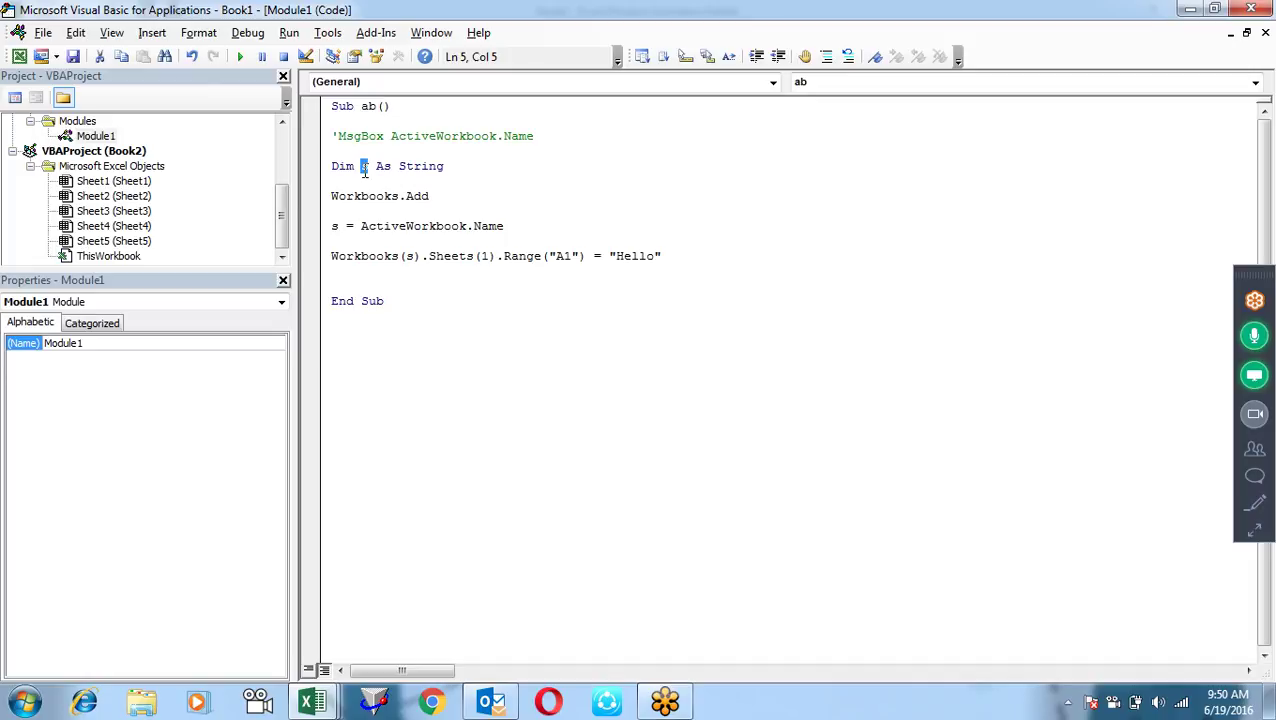
{"action": "left_click", "coordinate": [372, 222]}
{"action": "double_click", "coordinate": [336, 226]}
{"action": "left_click", "coordinate": [436, 209]}
Rename s to nw in the assignment line and inside Workbooks(s).
{"action": "double_click", "coordinate": [340, 227]}
{"action": "key", "text": "Left"}
{"action": "key", "text": "BackSpace"}
{"action": "type", "text": "nw"}
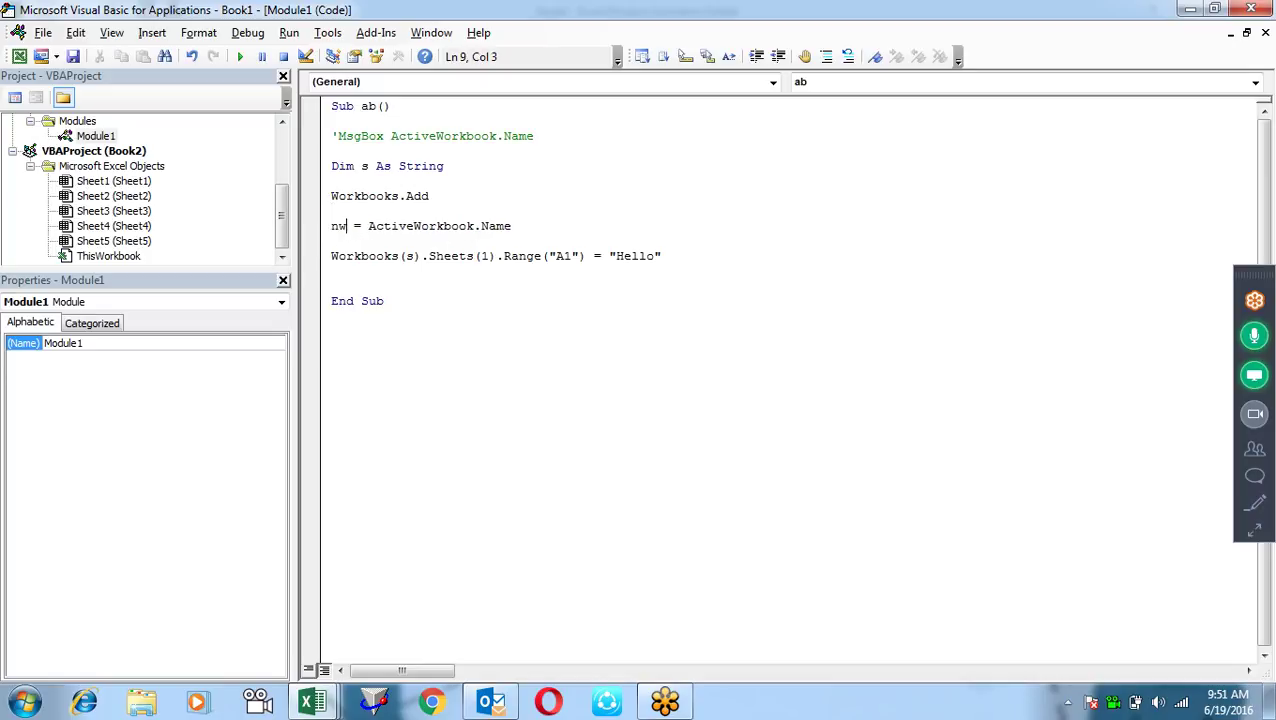
{"action": "key", "text": "Down"}
{"action": "key", "text": "Down"}
{"action": "key", "text": "Right"}
{"action": "key", "text": "Right"}
{"action": "key", "text": "Right"}
{"action": "key", "text": "Right"}
{"action": "key", "text": "Right"}
{"action": "key", "text": "Right"}
{"action": "key", "text": "BackSpace"}
{"action": "type", "text": "nw"}
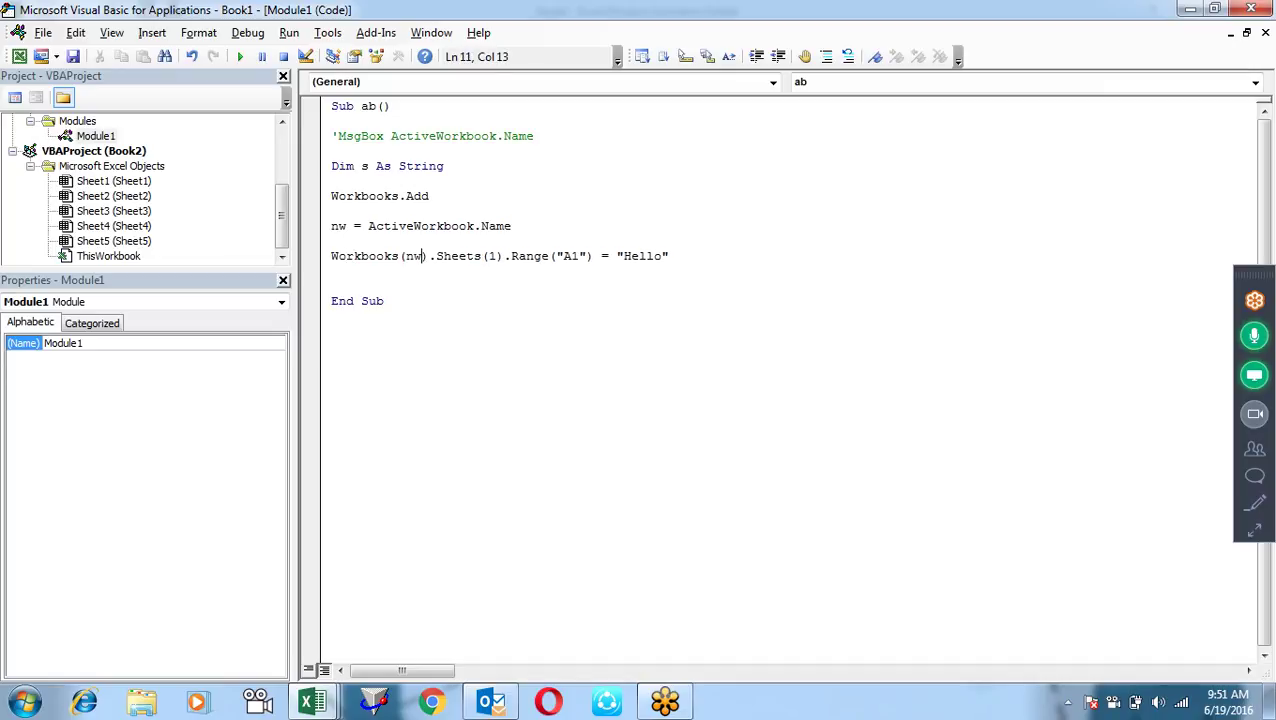
Rename s to nw in the Dim line and append ', ow as str' to it.
{"action": "key", "text": "Up"}
{"action": "key", "text": "Up"}
{"action": "key", "text": "Up"}
{"action": "key", "text": "Up"}
{"action": "key", "text": "Up"}
{"action": "key", "text": "Right"}
{"action": "key", "text": "ctrl+Left"}
{"action": "key", "text": "ctrl+Left"}
{"action": "key", "text": "Left"}
{"action": "key", "text": "BackSpace"}
{"action": "type", "text": "nw"}
{"action": "key", "text": "Right"}
{"action": "key", "text": "Right"}
{"action": "key", "text": "Right"}
{"action": "key", "text": "Right"}
{"action": "key", "text": "Right"}
{"action": "key", "text": "Right"}
{"action": "key", "text": "Right"}
{"action": "type", "text": ","}
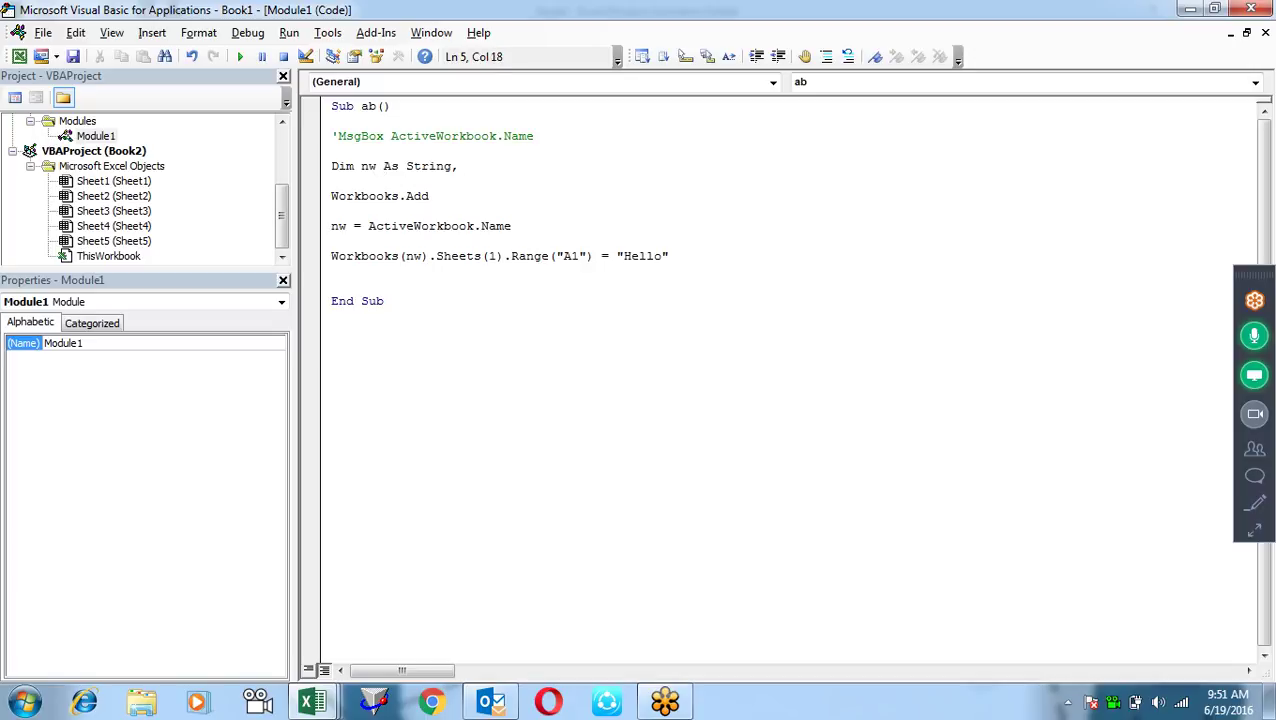
{"action": "type", "text": " ow as str"}
Complete ow As String and add ow = ActiveWorkbook.Name above Workbooks.Add.
{"action": "key", "text": "Tab"}
{"action": "key", "text": "Return"}
{"action": "key", "text": "Return"}
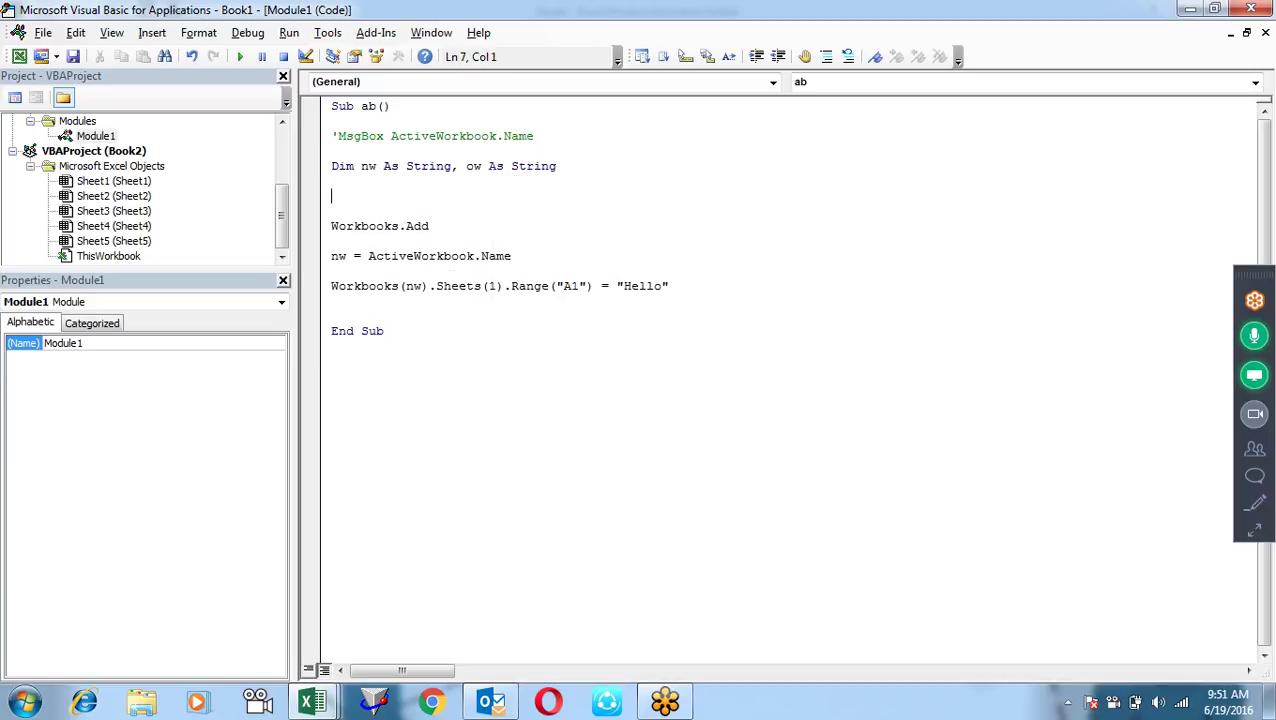
{"action": "type", "text": "ow"}
{"action": "type", "text": "=activeworkbook"}
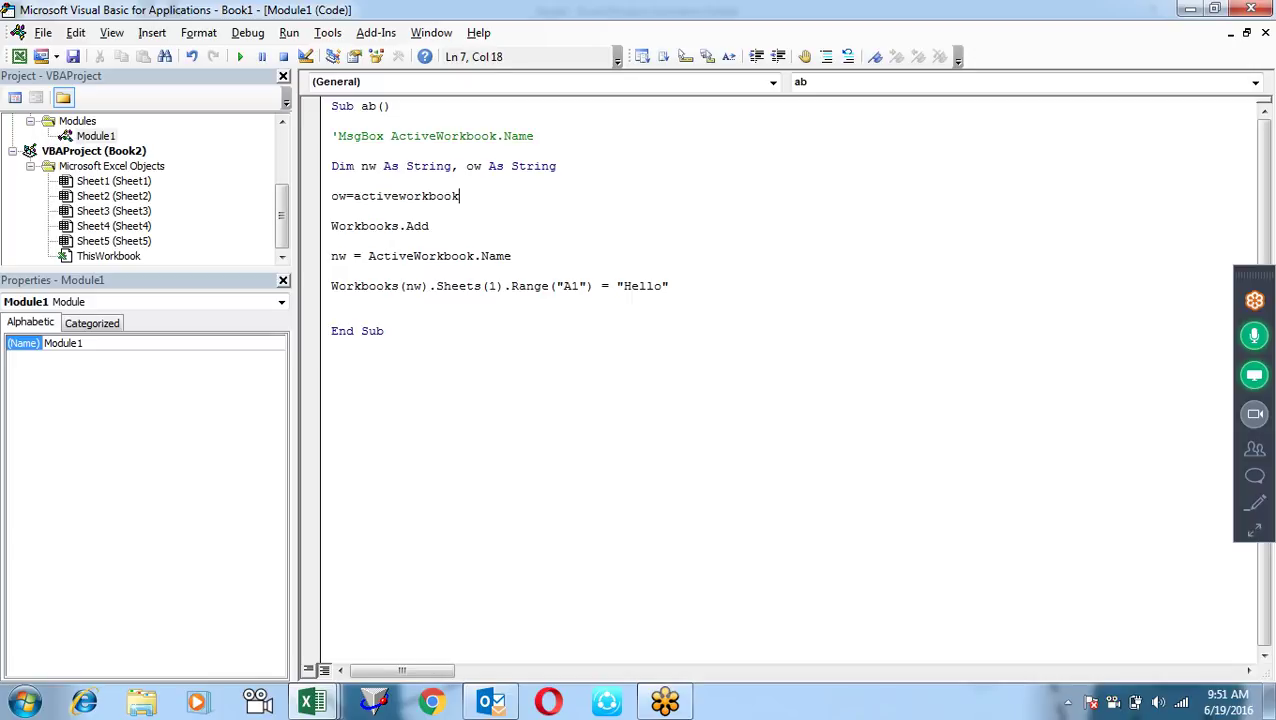
{"action": "type", "text": ".na"}
{"action": "key", "text": "Tab"}
{"action": "key", "text": "Down"}
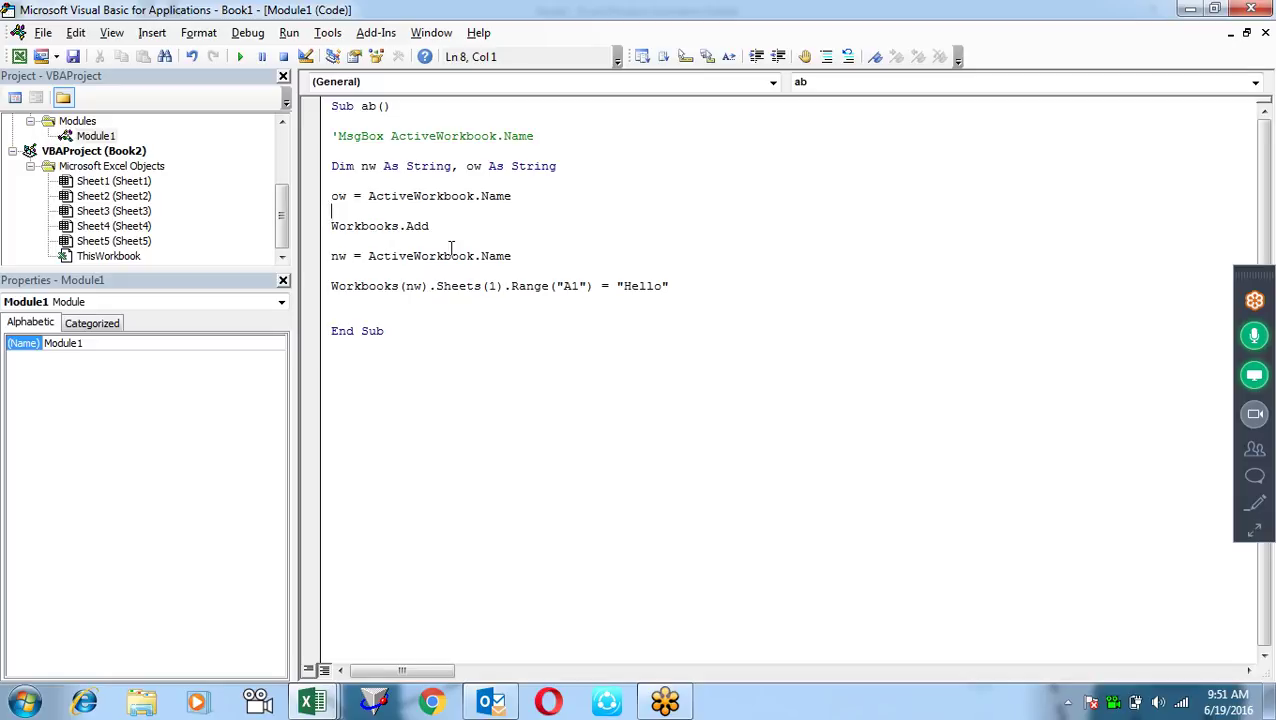
Switch back to Excel and close the Book2 workbook.
{"action": "key", "text": "alt+F11"}
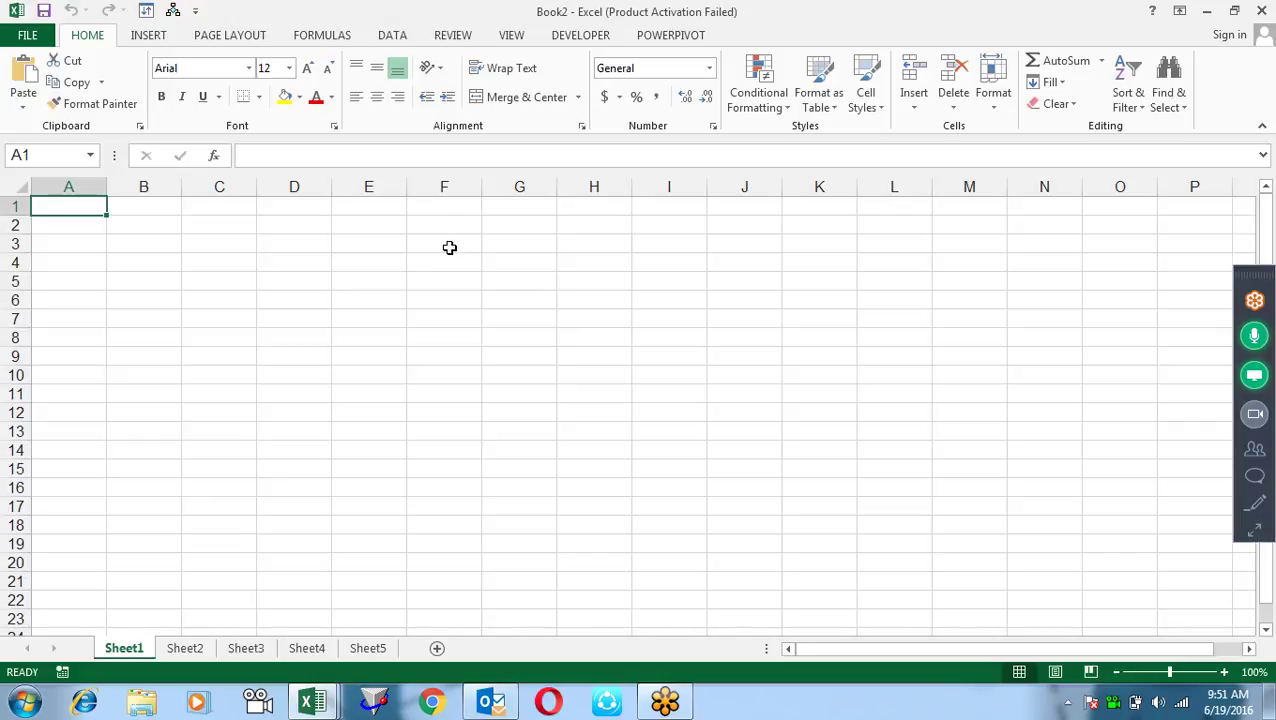
{"action": "key", "text": "alt"}
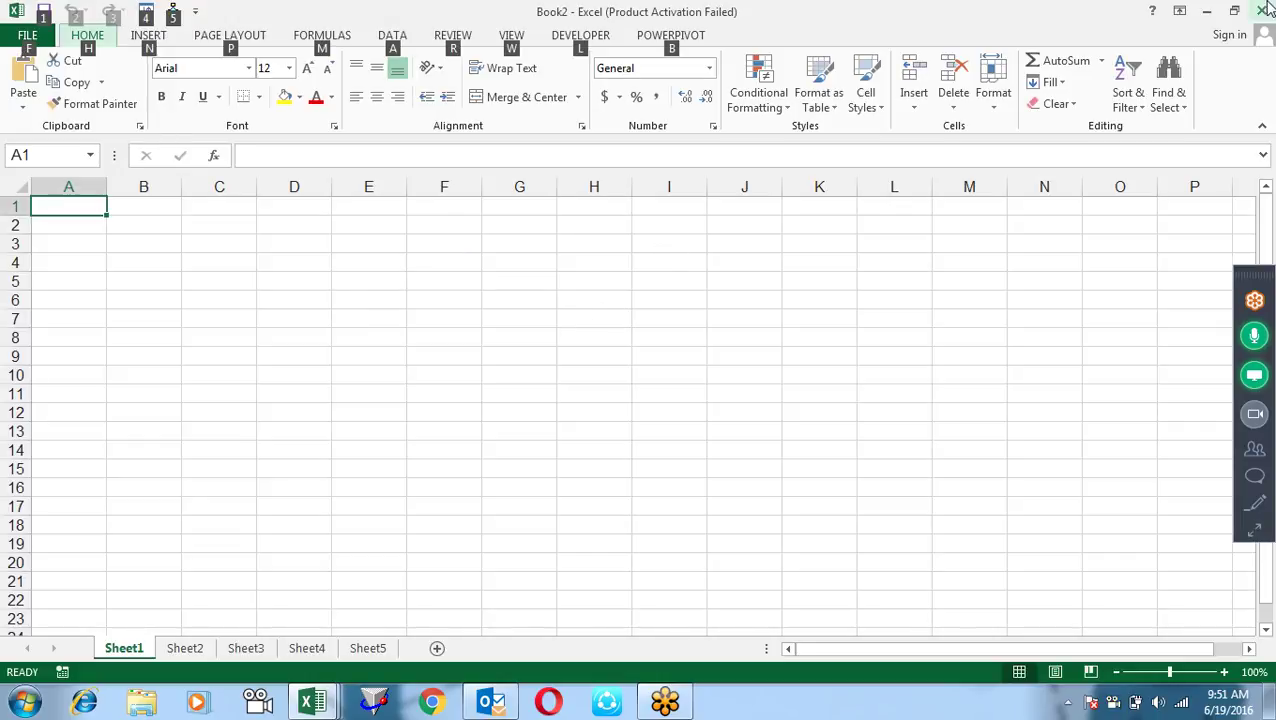
{"action": "left_click", "coordinate": [1264, 9]}
Run the ab macro from Developer > Macros, then close the resulting Book3 without saving.
{"action": "left_click", "coordinate": [507, 316]}
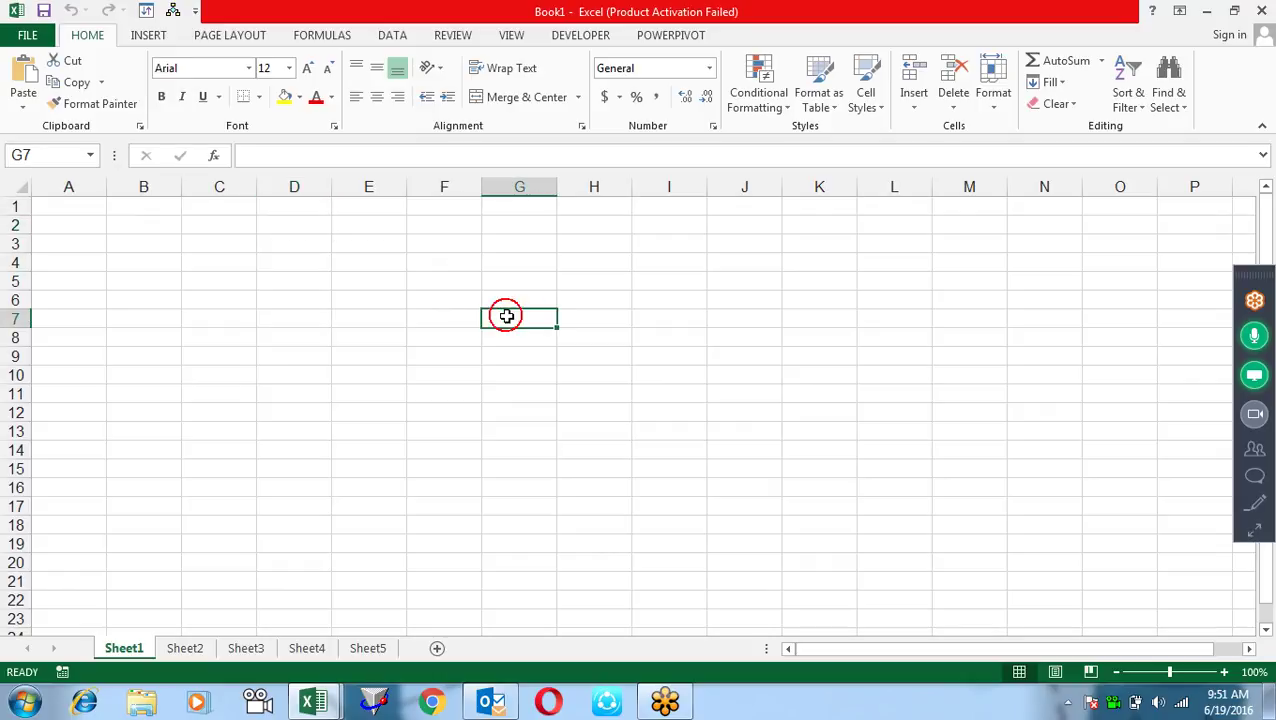
{"action": "left_click", "coordinate": [552, 33]}
{"action": "left_click", "coordinate": [80, 72]}
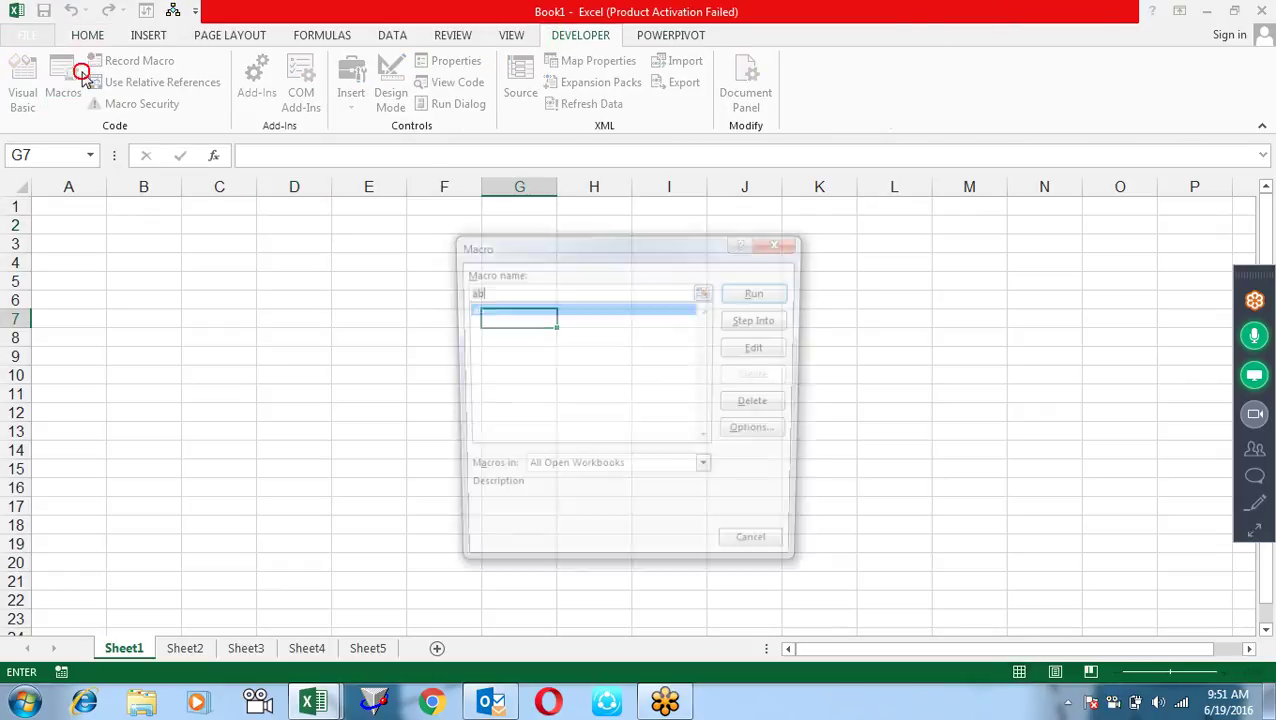
{"action": "left_click", "coordinate": [785, 295]}
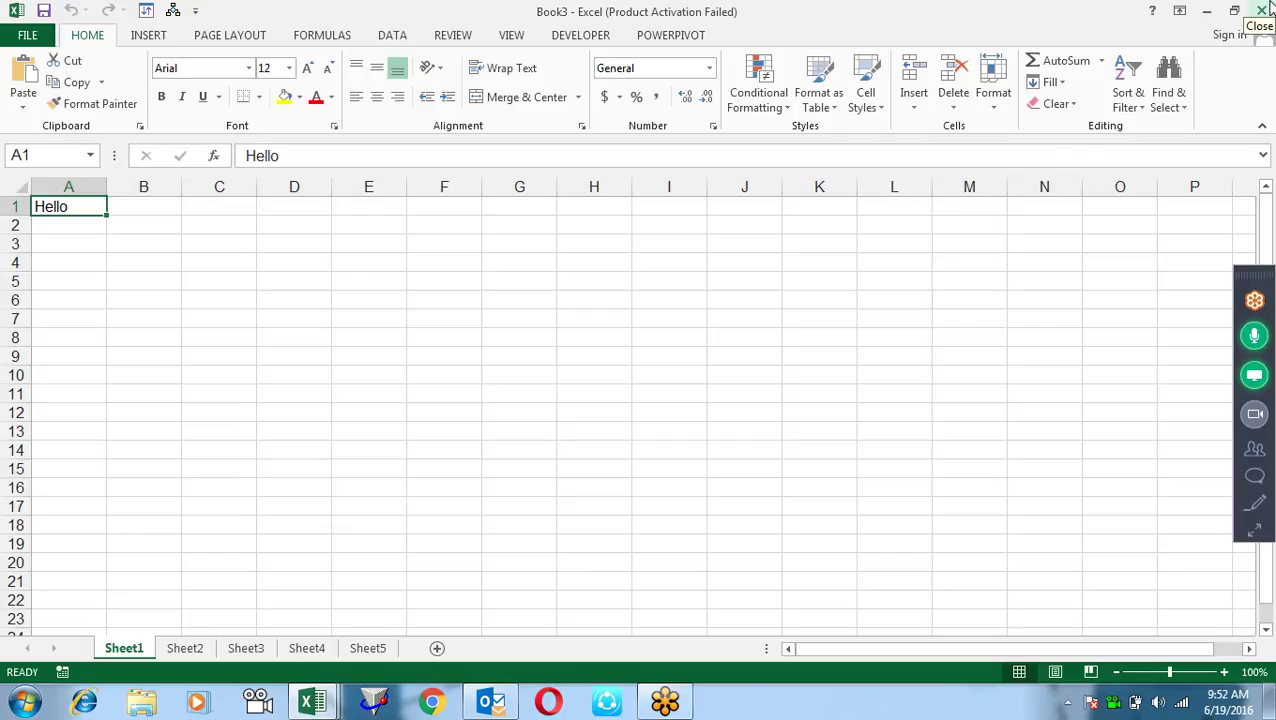
{"action": "left_click", "coordinate": [1264, 8]}
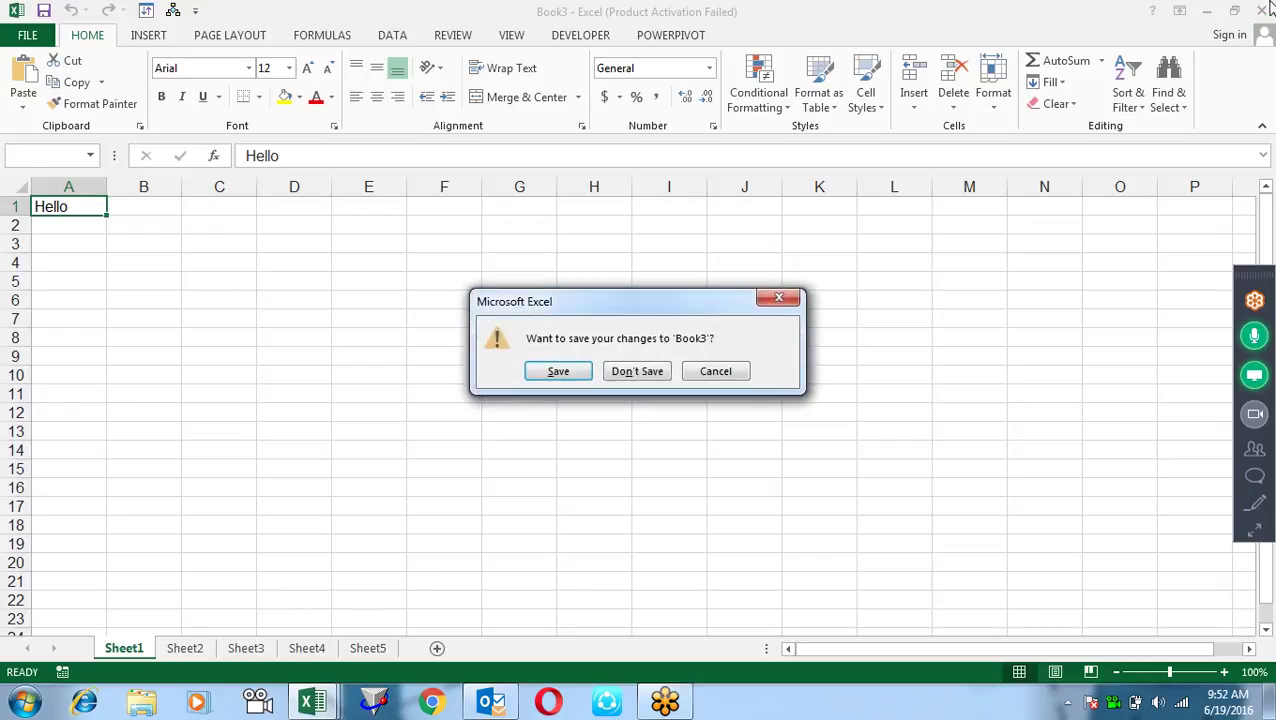
{"action": "left_click", "coordinate": [635, 368]}
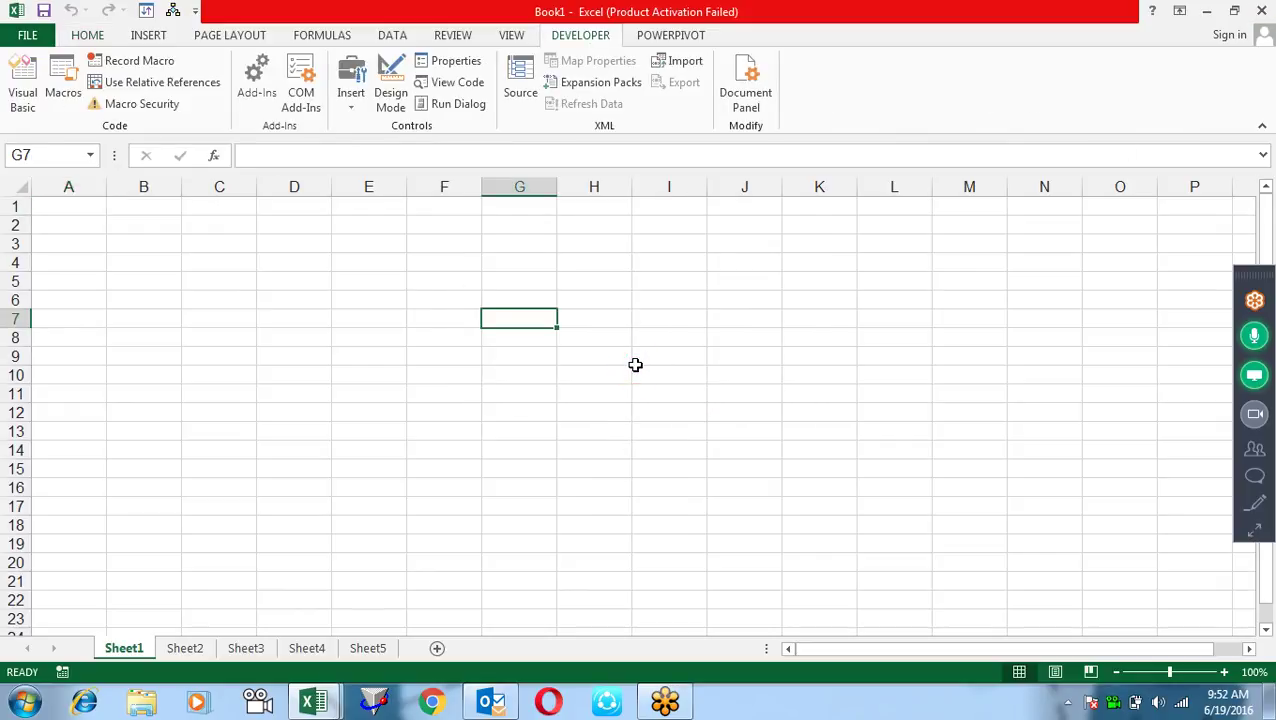
Back in the VBA editor, select the code lines from Dim through Hello.
{"action": "key", "text": "alt+F11"}
{"action": "left_click", "coordinate": [687, 287]}
{"action": "key", "text": "shift+Up"}
{"action": "key", "text": "shift+Up"}
{"action": "key", "text": "shift+Up"}
{"action": "key", "text": "shift+Home"}
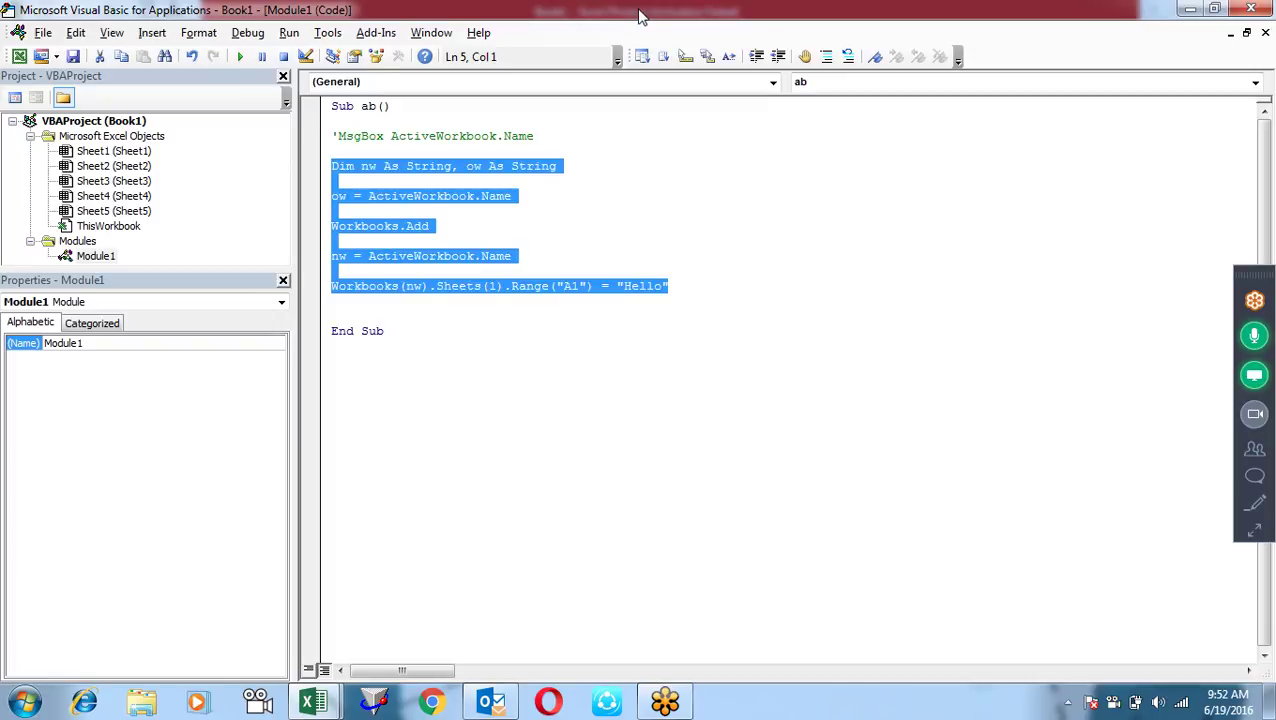
Comment out the Dim-to-Hello lines and begin a workbooks.Open( call on a new line below.
{"action": "left_click", "coordinate": [825, 58]}
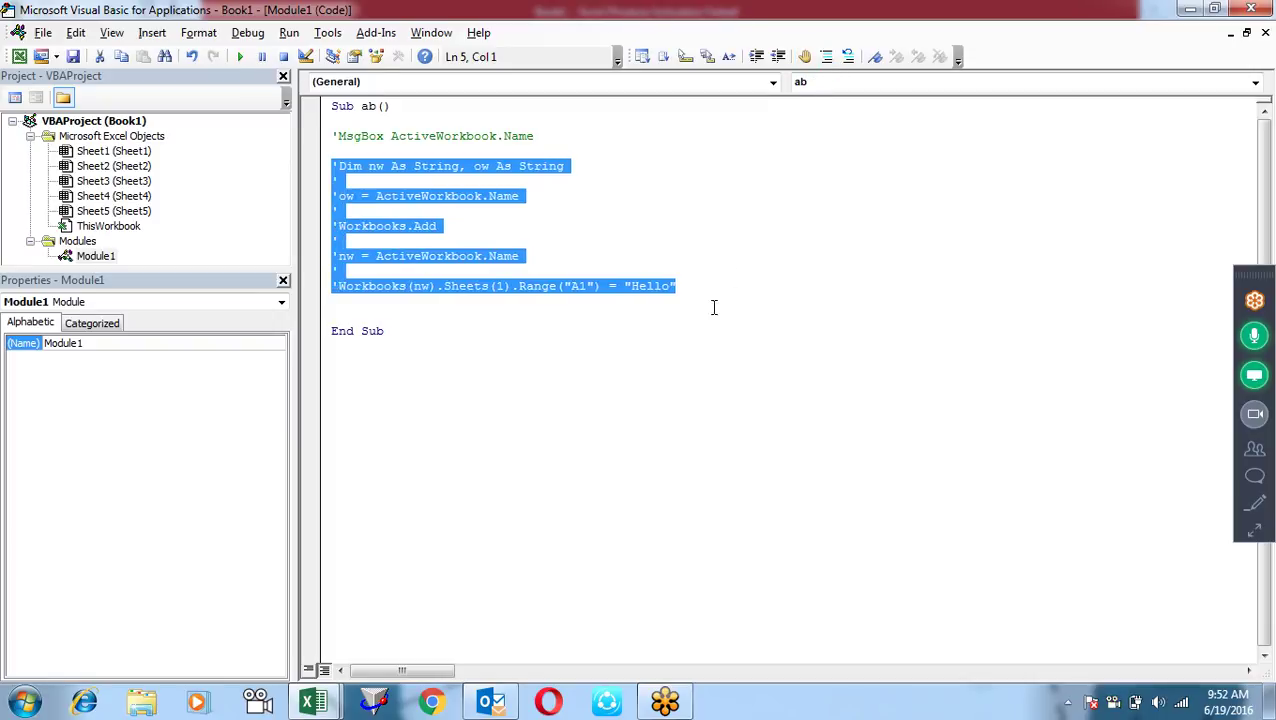
{"action": "left_click", "coordinate": [680, 287]}
{"action": "key", "text": "Return"}
{"action": "key", "text": "Return"}
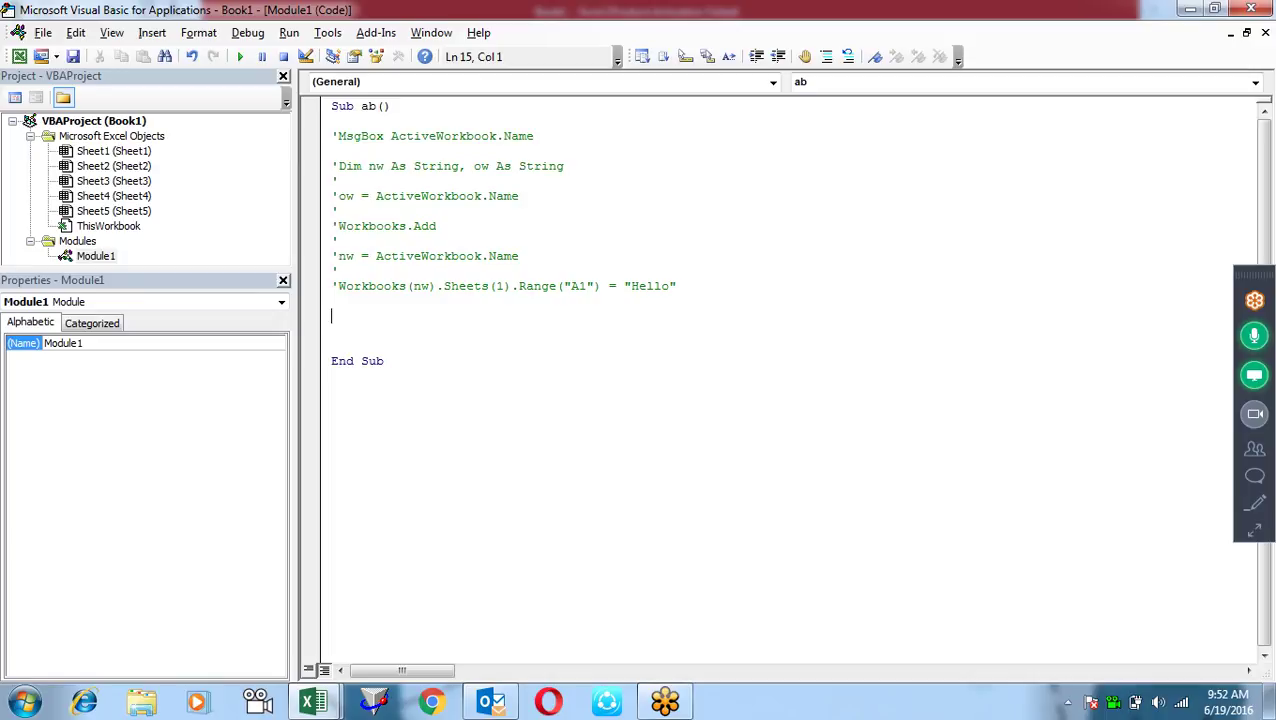
{"action": "type", "text": "workbooks"}
{"action": "type", "text": ".op"}
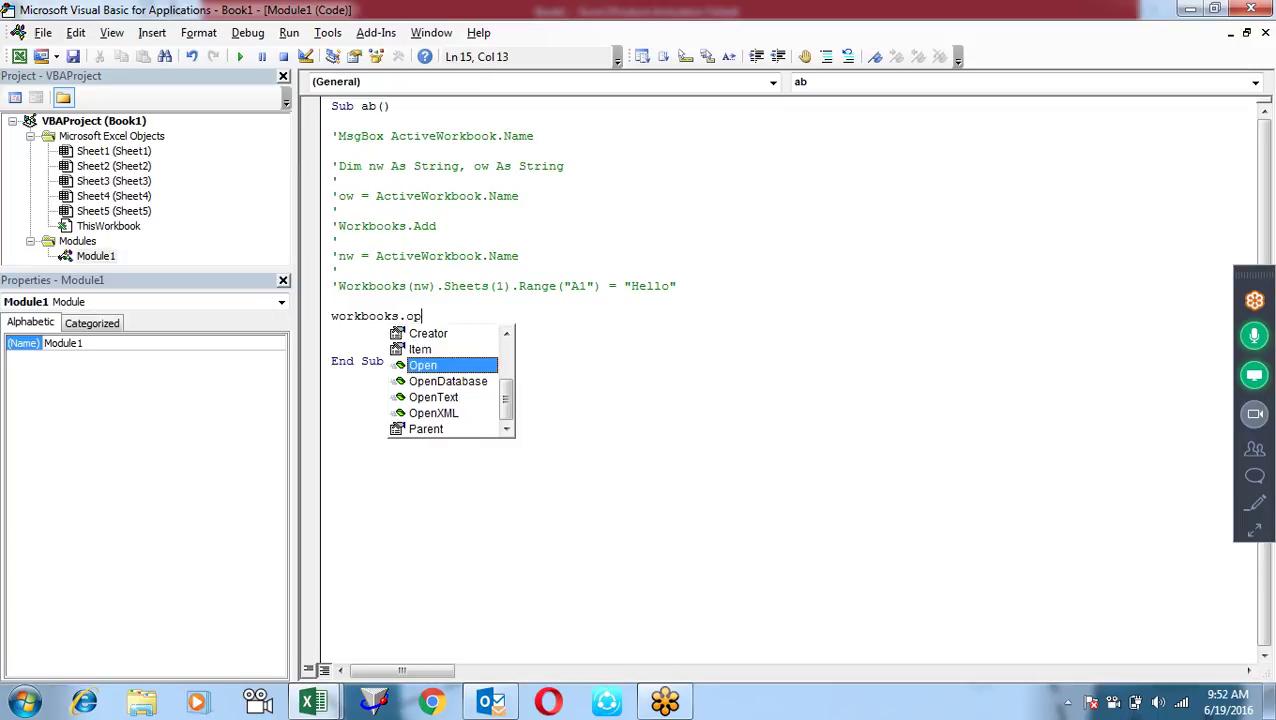
{"action": "key", "text": "Tab"}
{"action": "type", "text": "("}
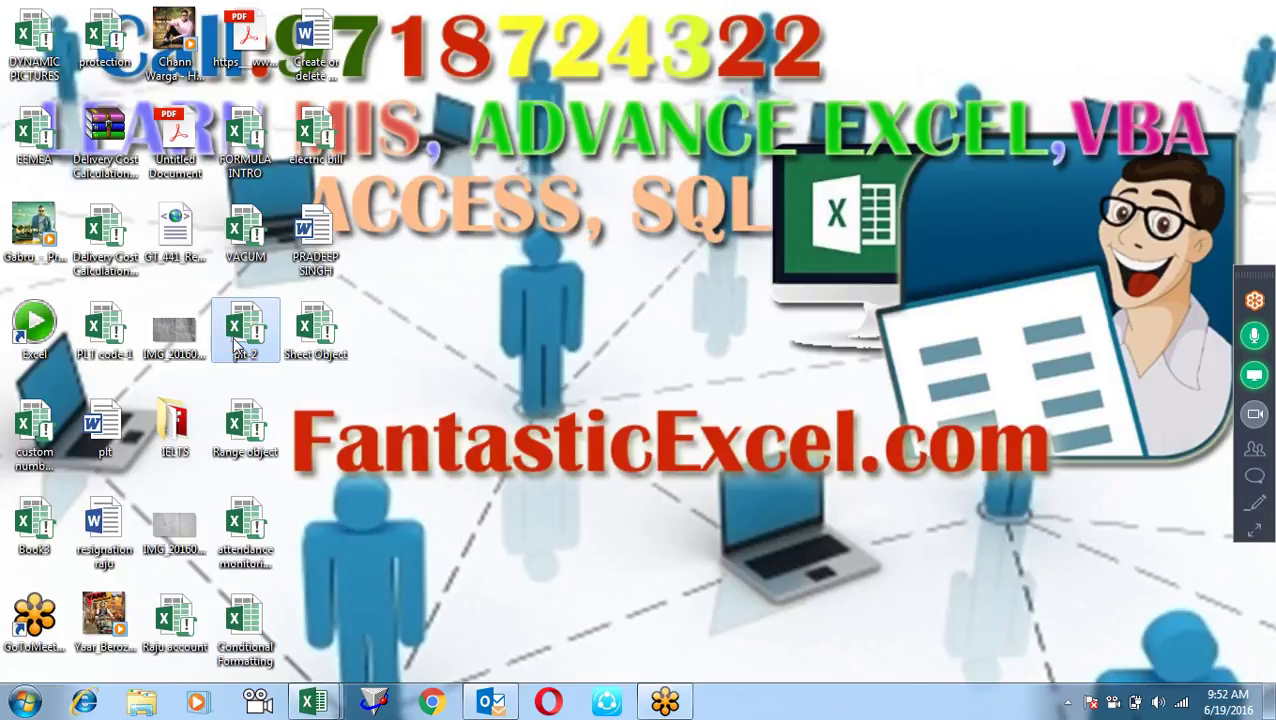
Open the plt-2 workbook's Properties and copy its Desktop folder location.
{"action": "left_click", "coordinate": [240, 354]}
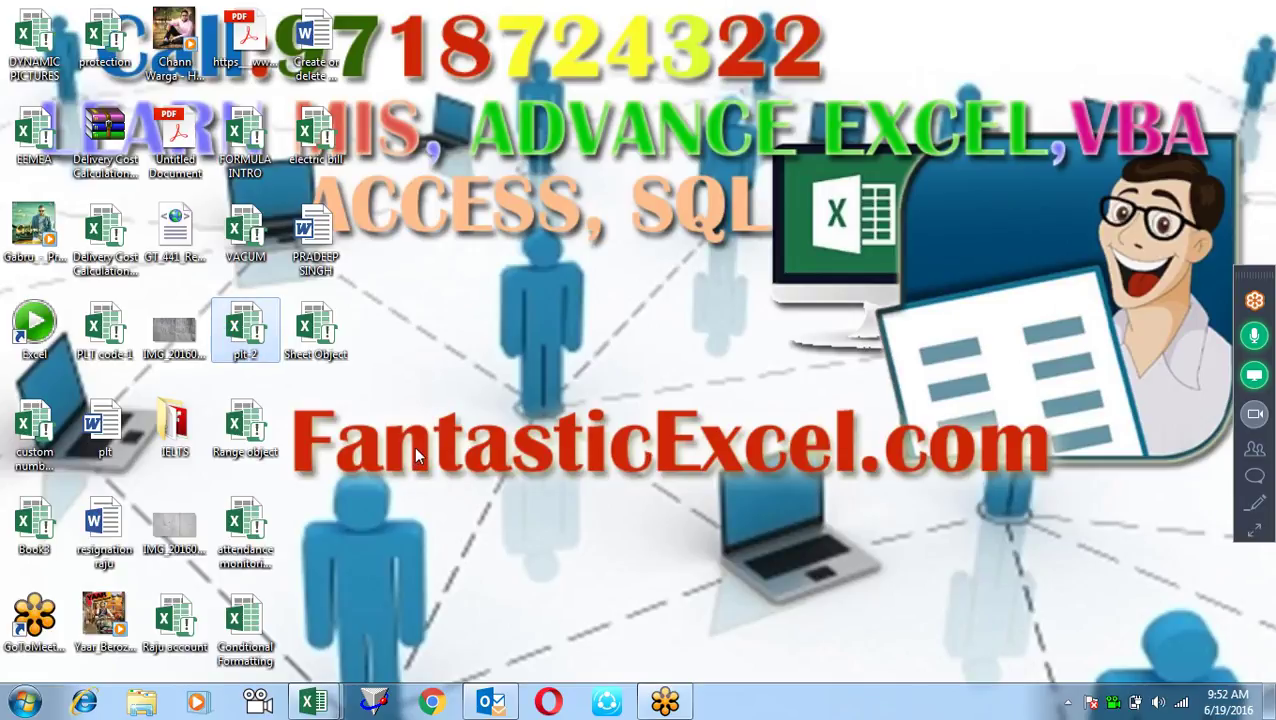
{"action": "mouse_move", "coordinate": [268, 345]}
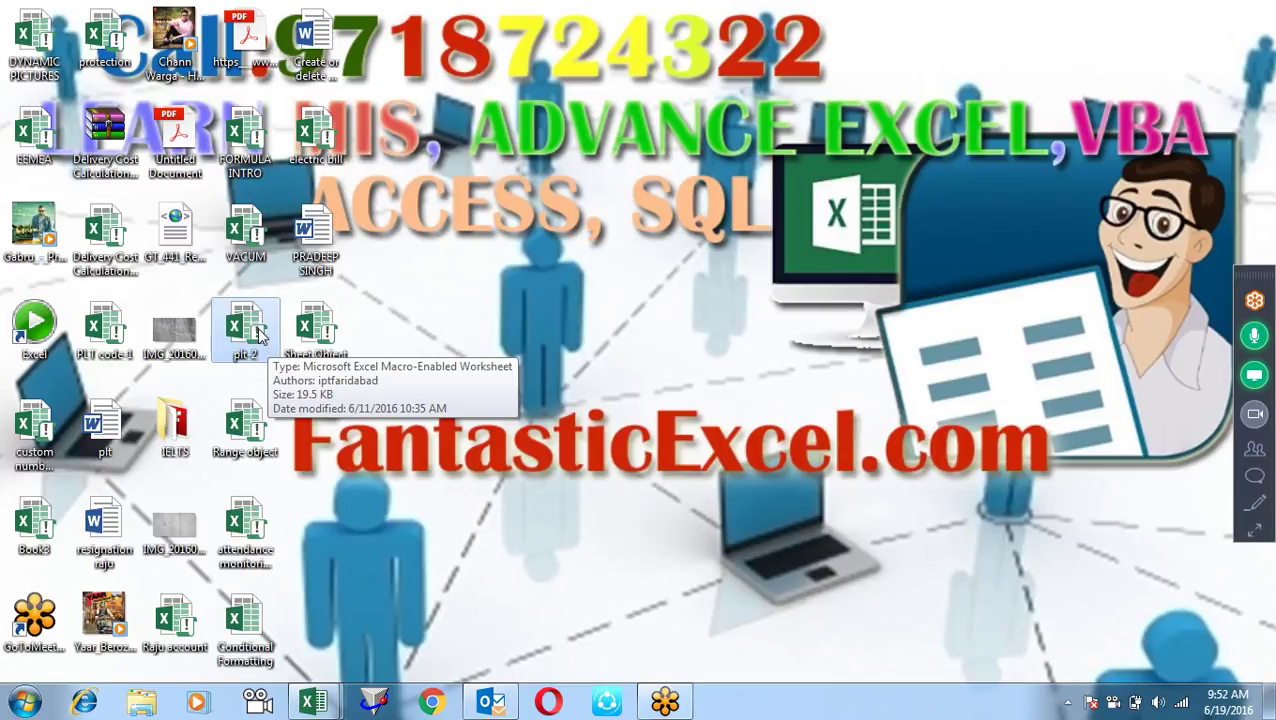
{"action": "right_click", "coordinate": [258, 329]}
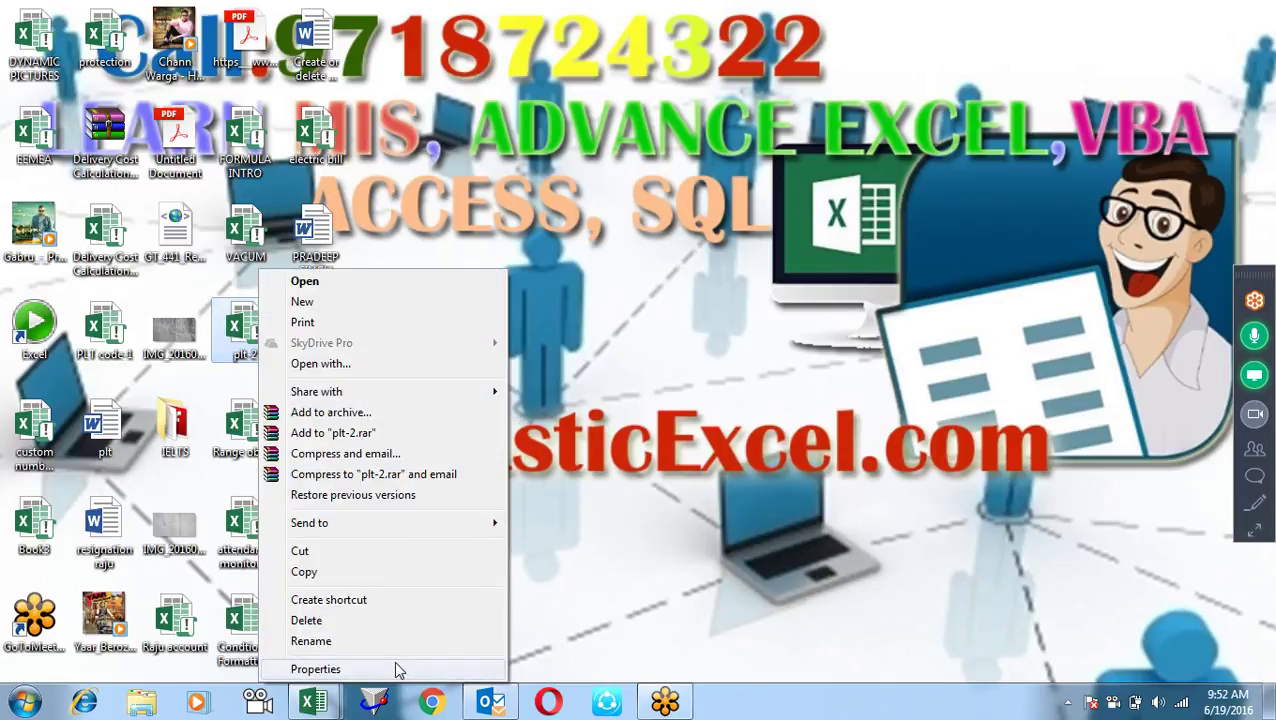
{"action": "left_click", "coordinate": [395, 667]}
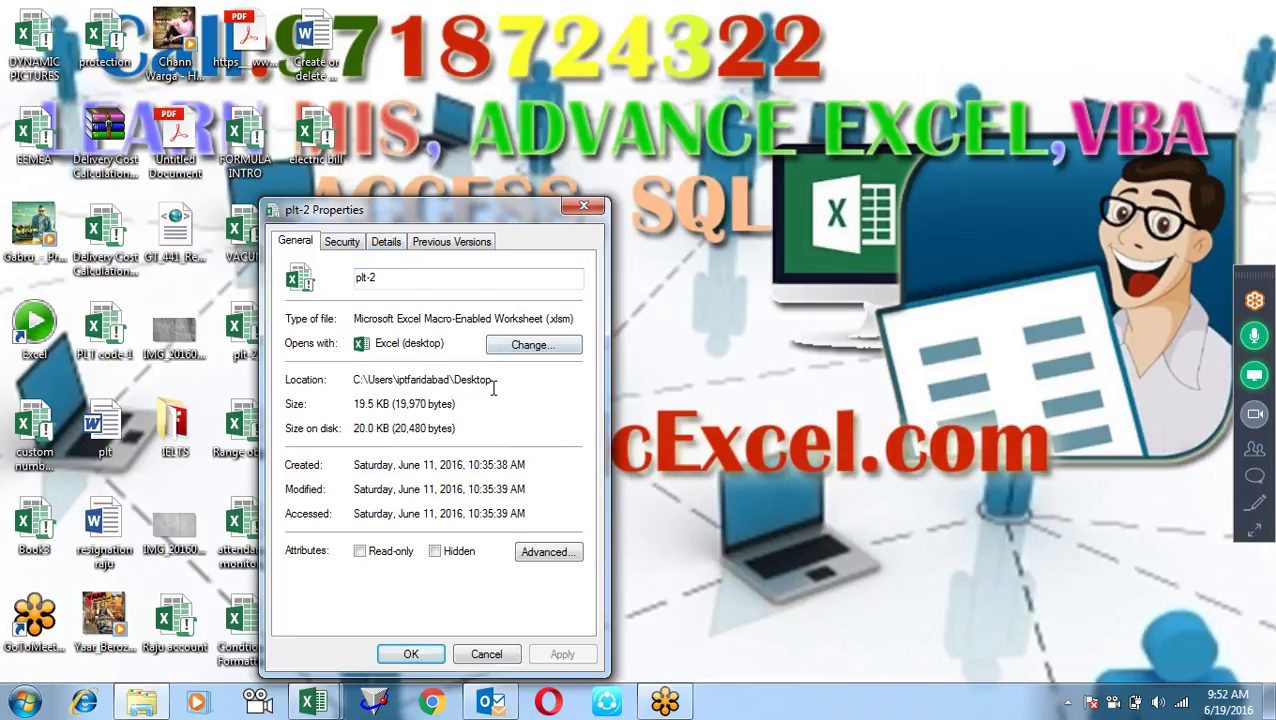
{"action": "left_click_drag", "start_coordinate": [492, 380], "coordinate": [350, 382]}
{"action": "key", "text": "ctrl+c"}
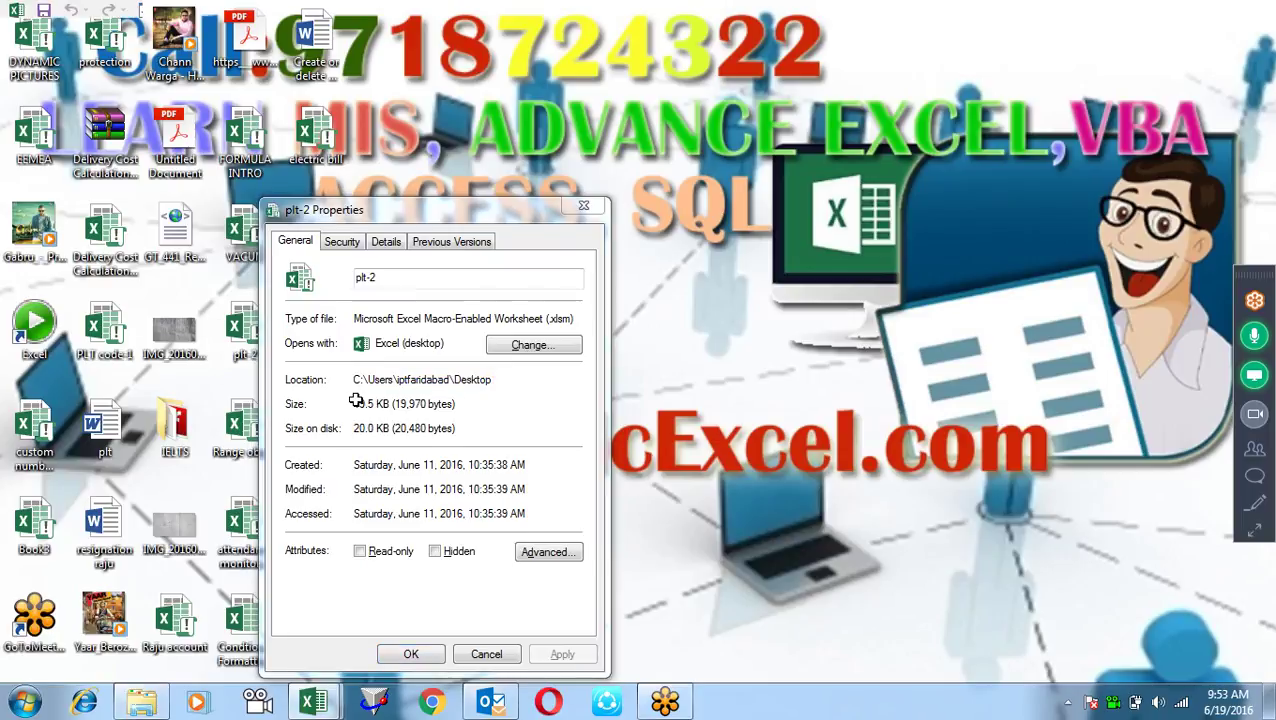
{"action": "key", "text": "alt+Tab"}
{"action": "key", "text": "alt+Tab"}
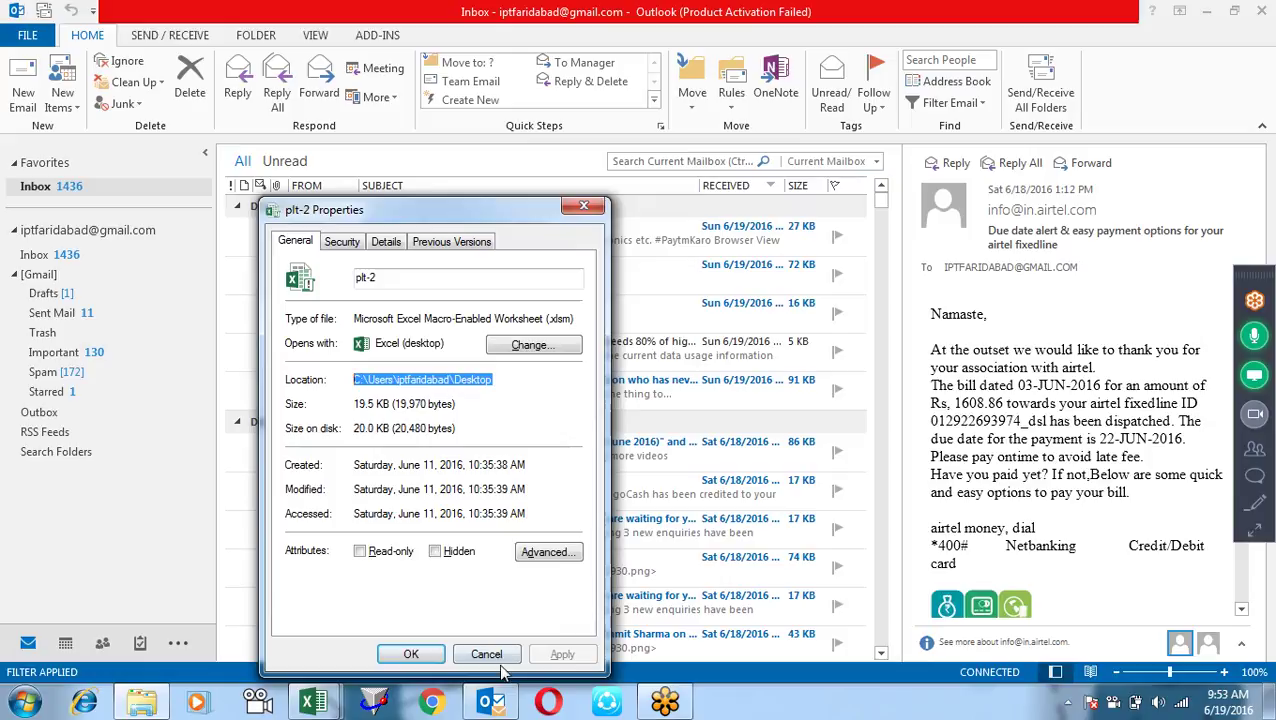
{"action": "left_click", "coordinate": [315, 700]}
Paste the copied Desktop folder path into Workbooks.Open as a quoted string ending in a backslash.
{"action": "left_click", "coordinate": [410, 610]}
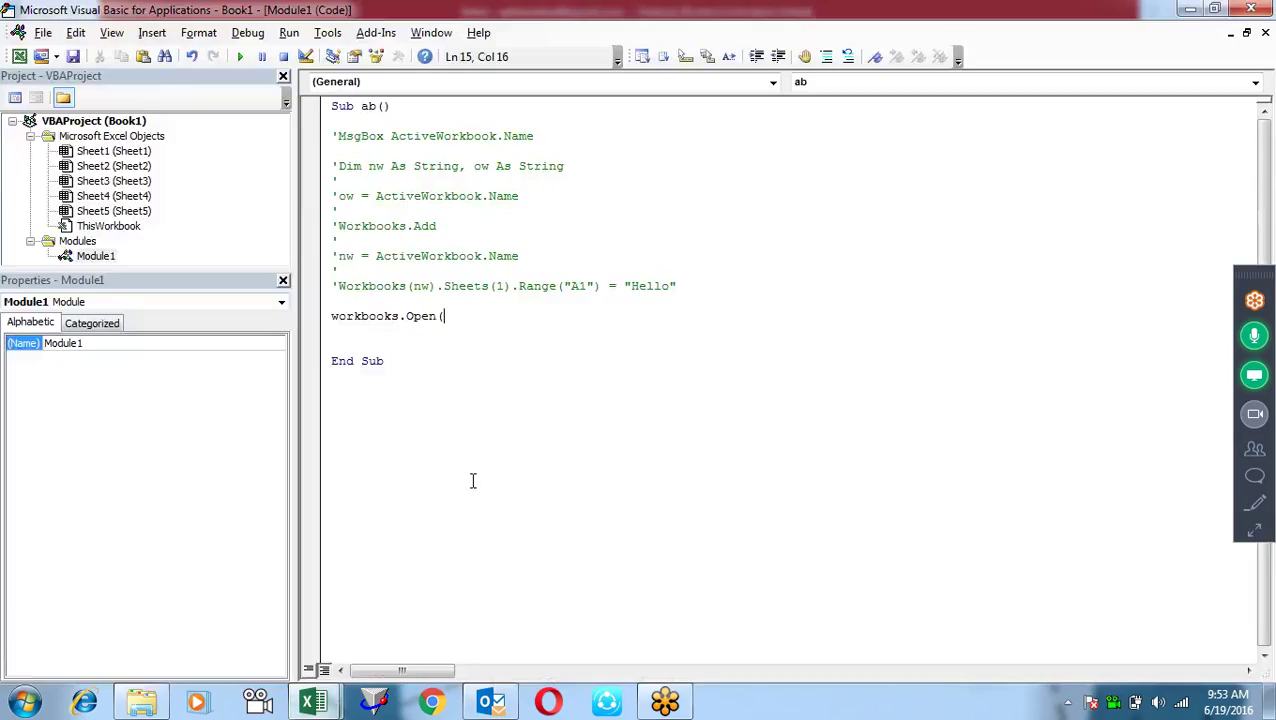
{"action": "type", "text": "\""}
{"action": "key", "text": "ctrl+v"}
{"action": "type", "text": "\\"}
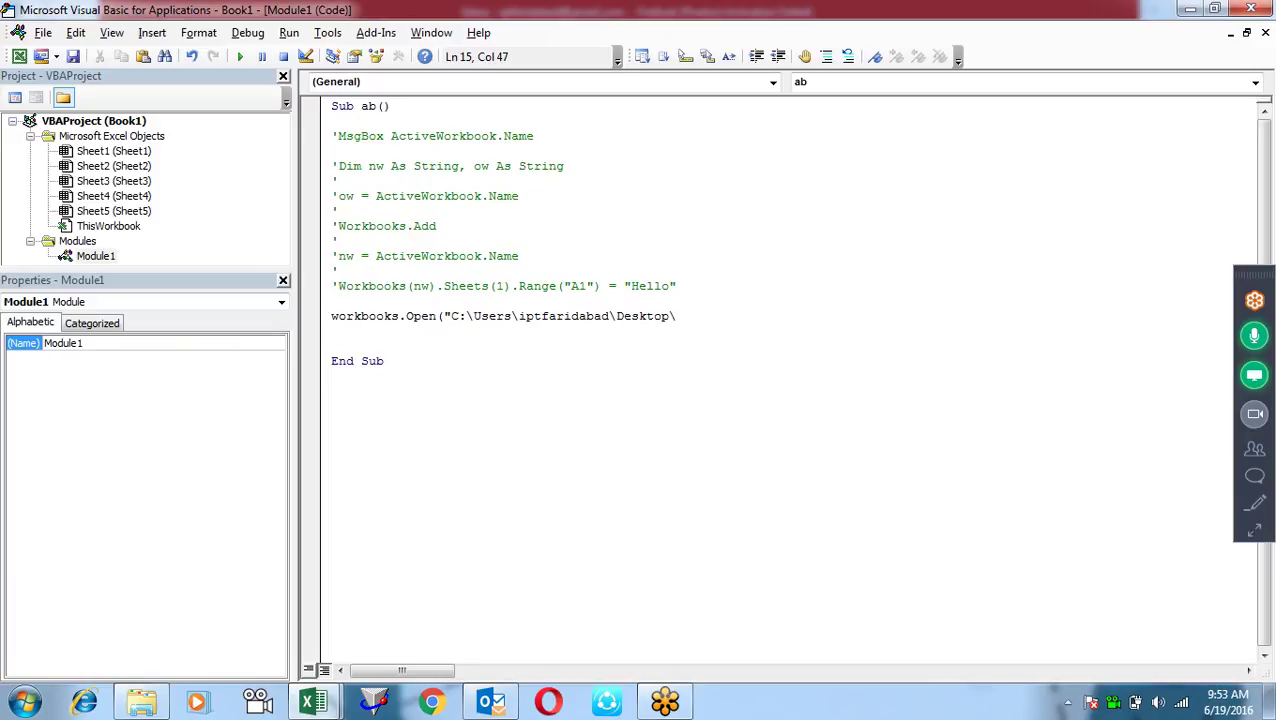
Finish the path with plt-2.xlsm") and run the macro to open plt-2.xlsm.
{"action": "key", "text": "alt+Tab"}
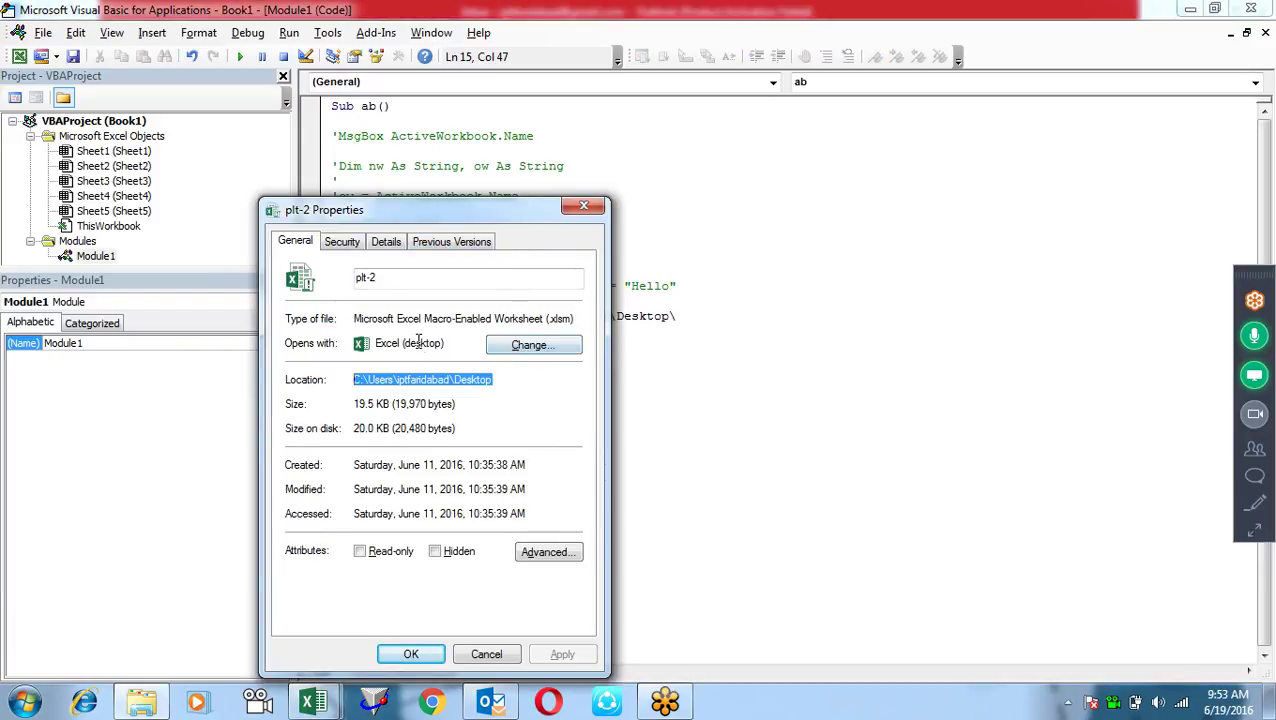
{"action": "double_click", "coordinate": [355, 280]}
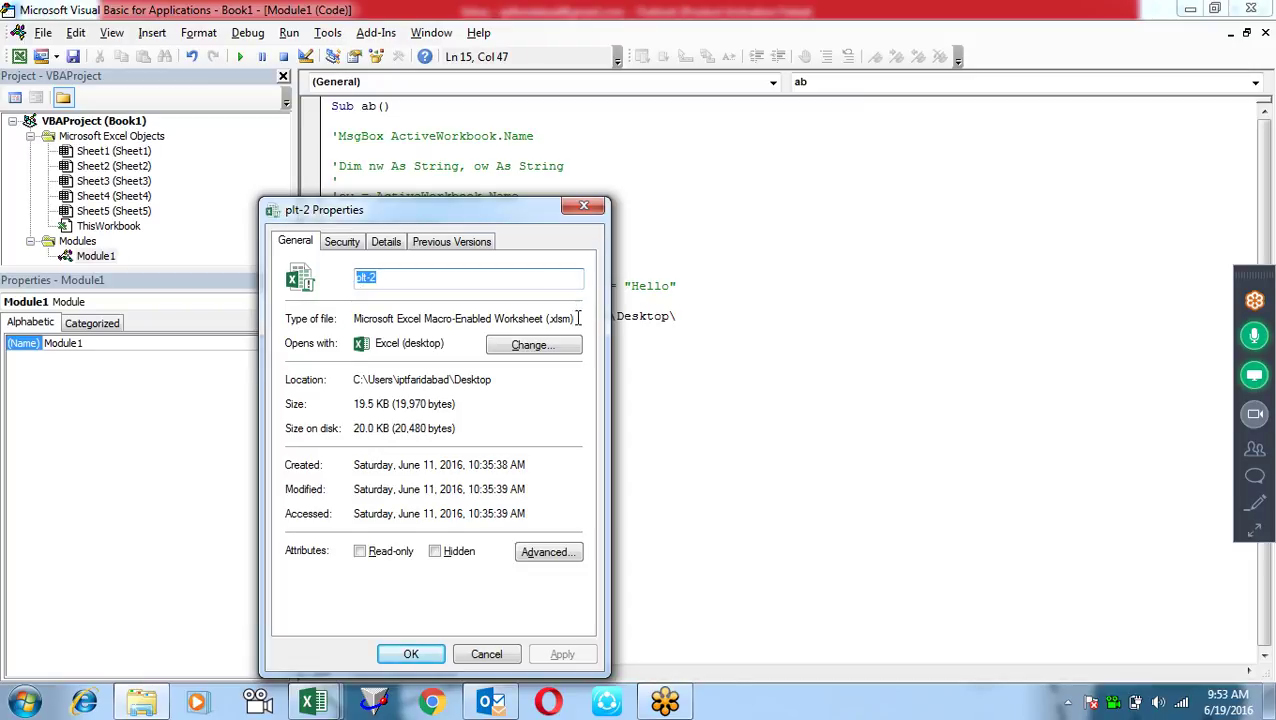
{"action": "key", "text": "Escape"}
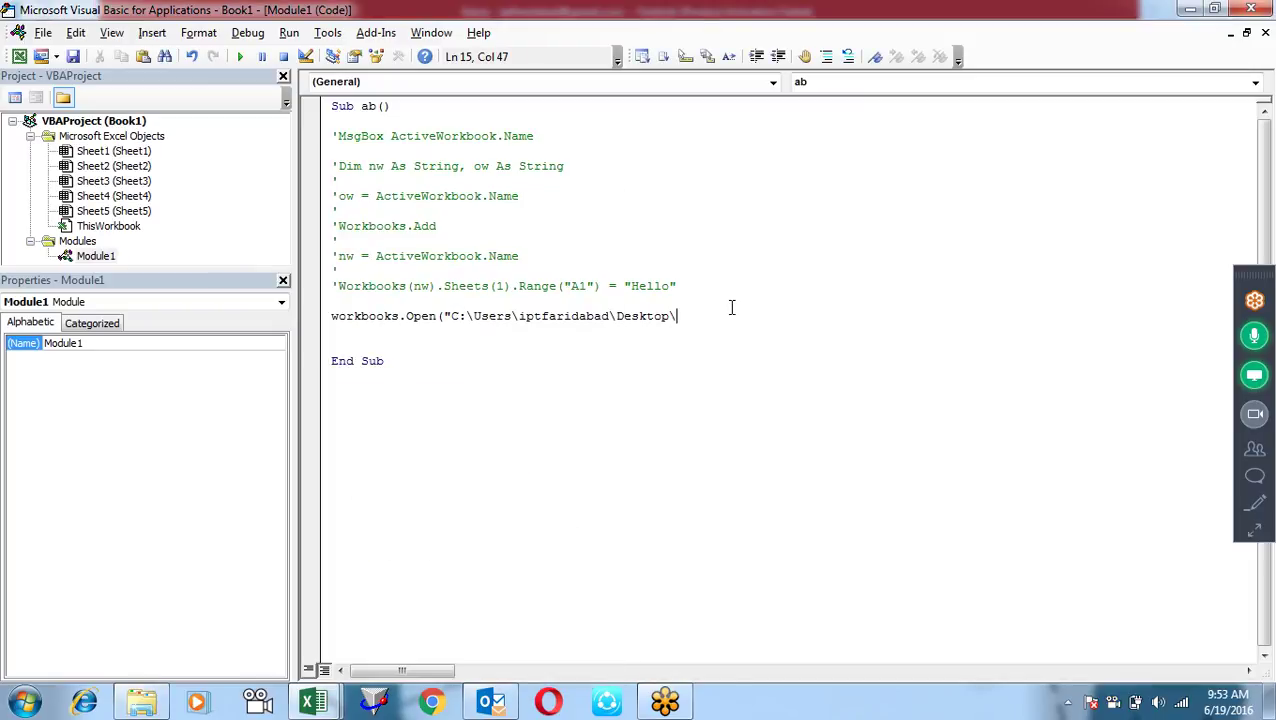
{"action": "type", "text": "plt-2.xlsm\")"}
{"action": "key", "text": "Return"}
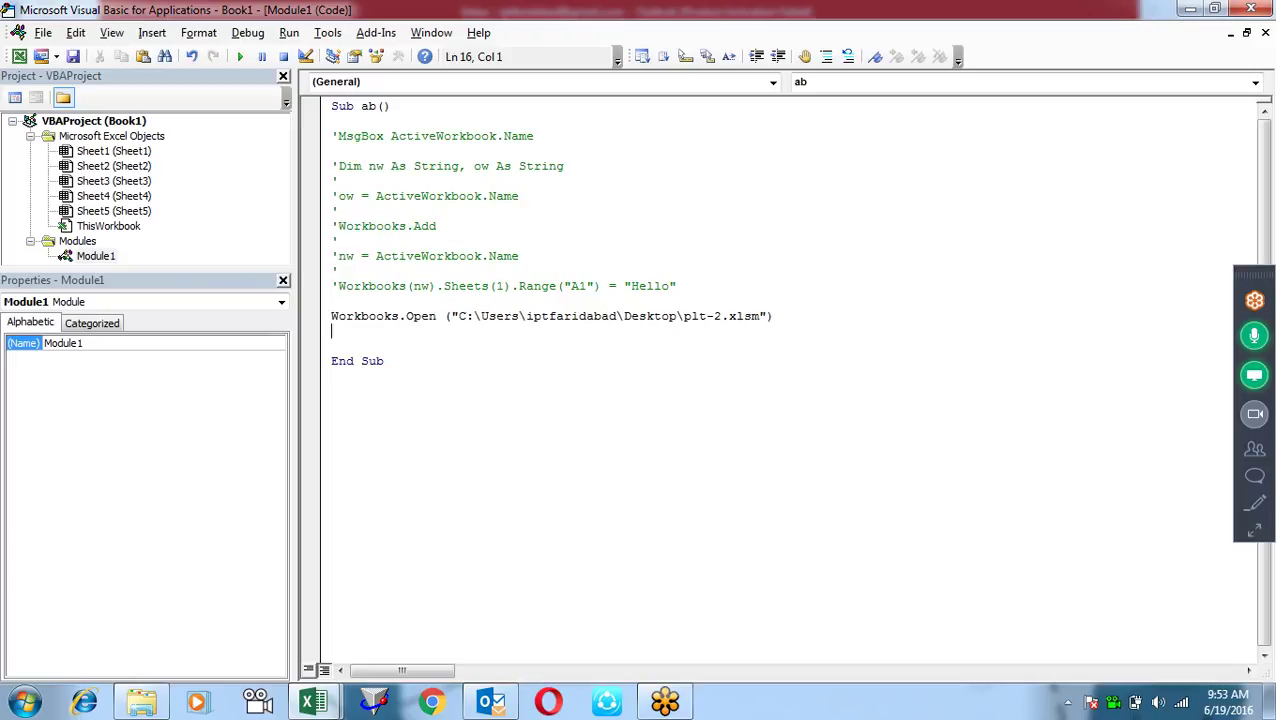
{"action": "left_click", "coordinate": [767, 316]}
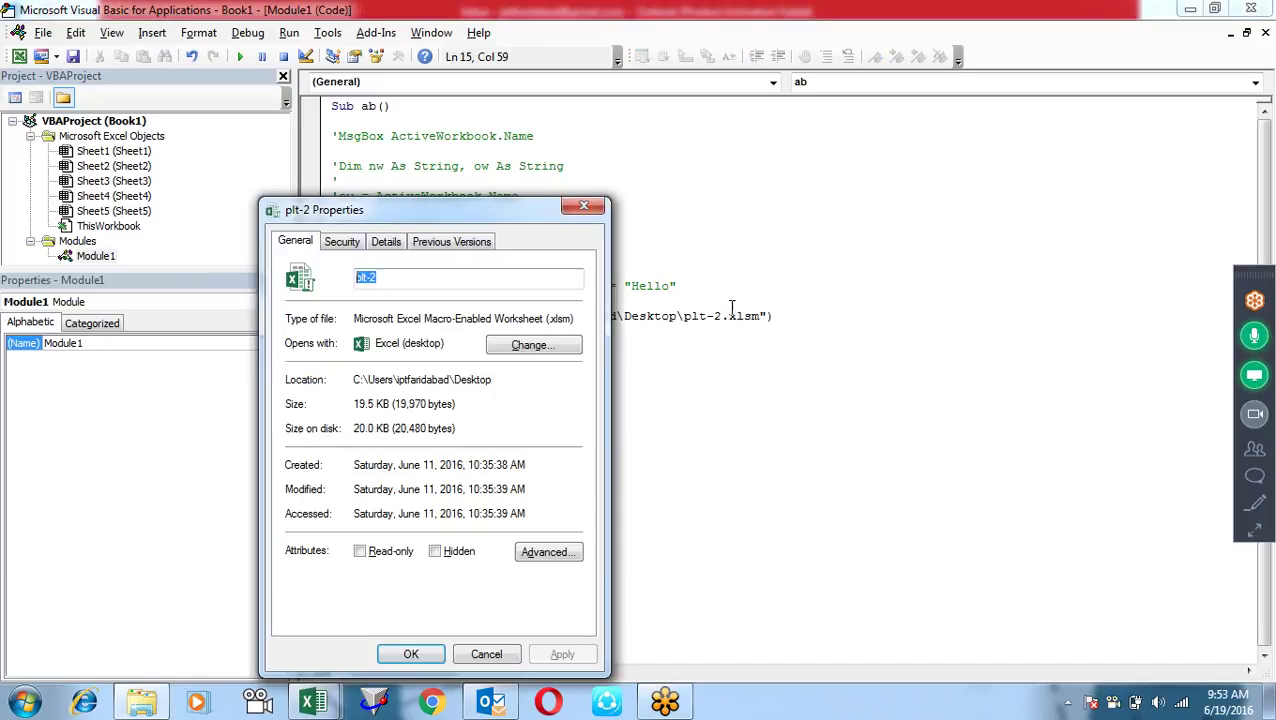
{"action": "left_click", "coordinate": [580, 211]}
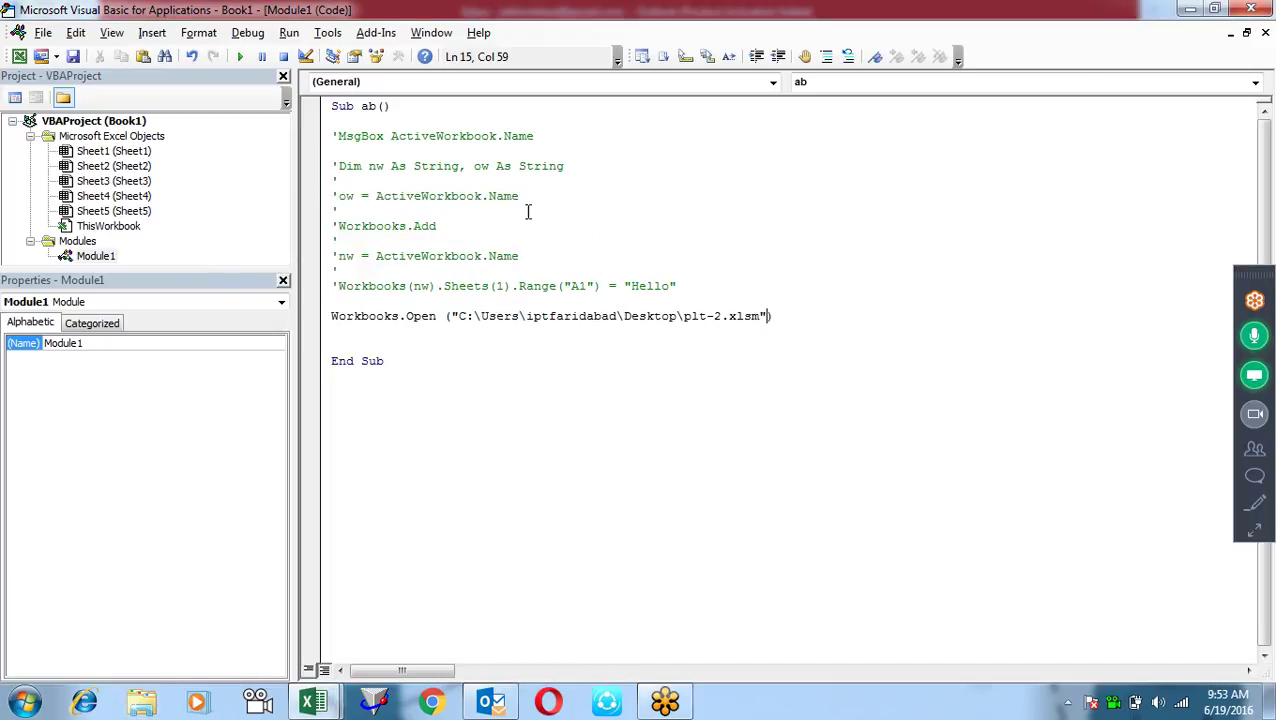
{"action": "left_click", "coordinate": [250, 57]}
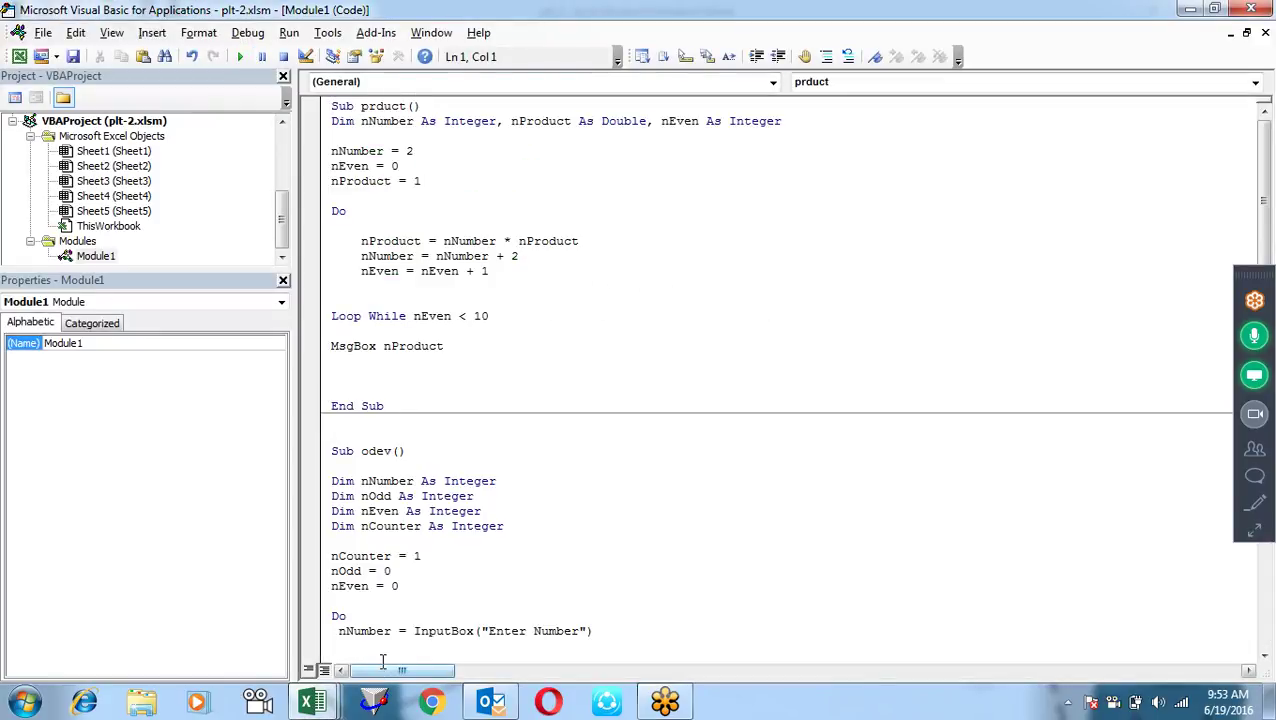
Close the plt-2 workbook the macro opened and return to Book1's Module1 code.
{"action": "key", "text": "alt+F11"}
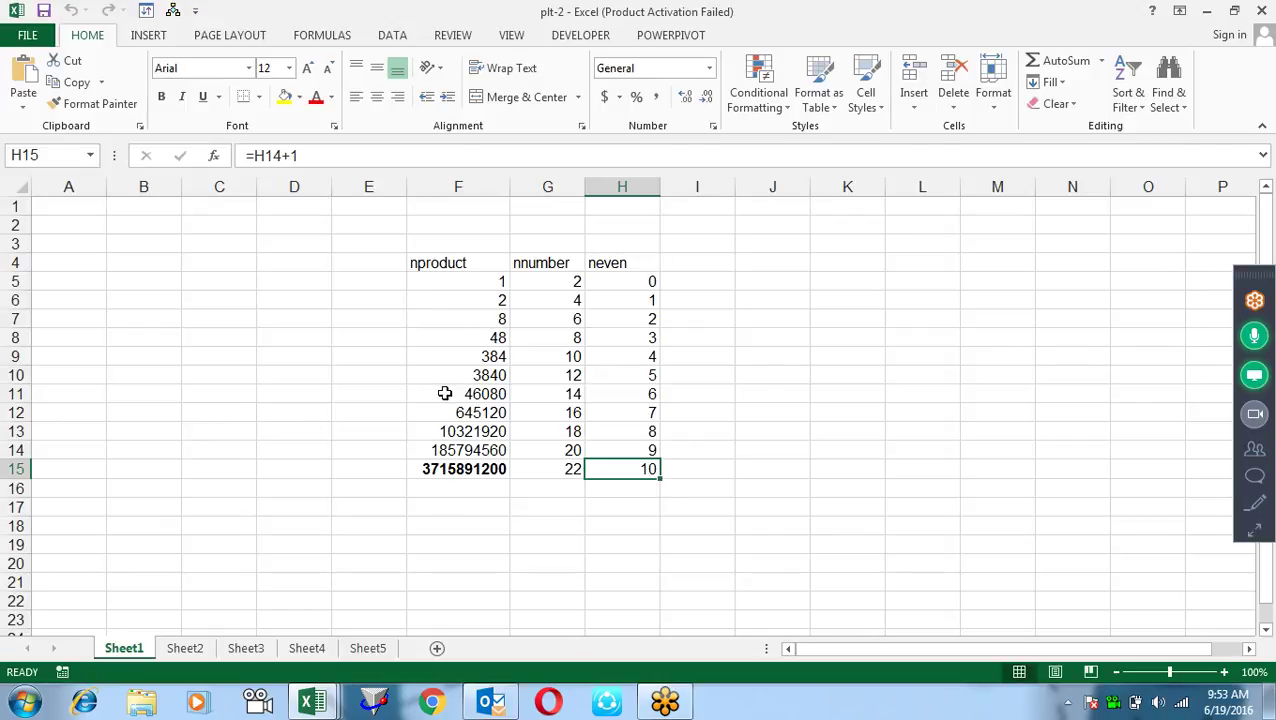
{"action": "left_click", "coordinate": [1262, 10]}
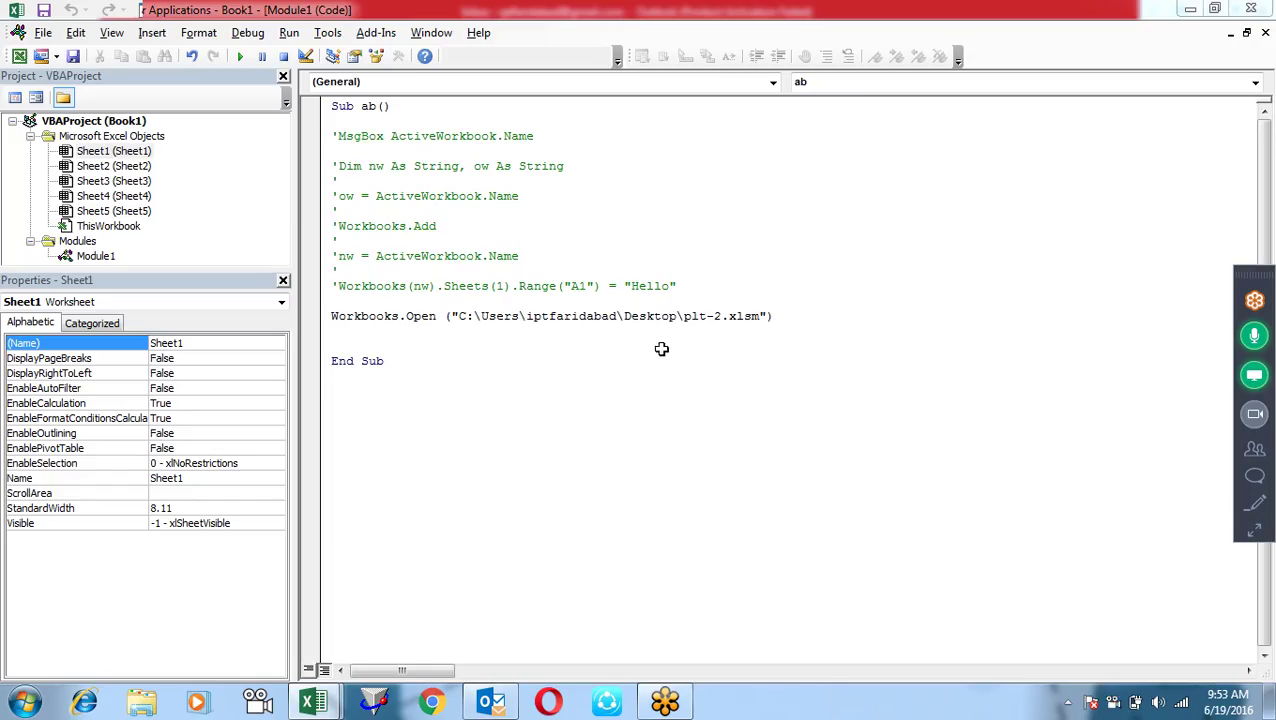
{"action": "left_click", "coordinate": [780, 334]}
{"action": "left_click", "coordinate": [788, 316]}
{"action": "left_click", "coordinate": [794, 314]}
{"action": "mouse_move", "coordinate": [310, 706]}
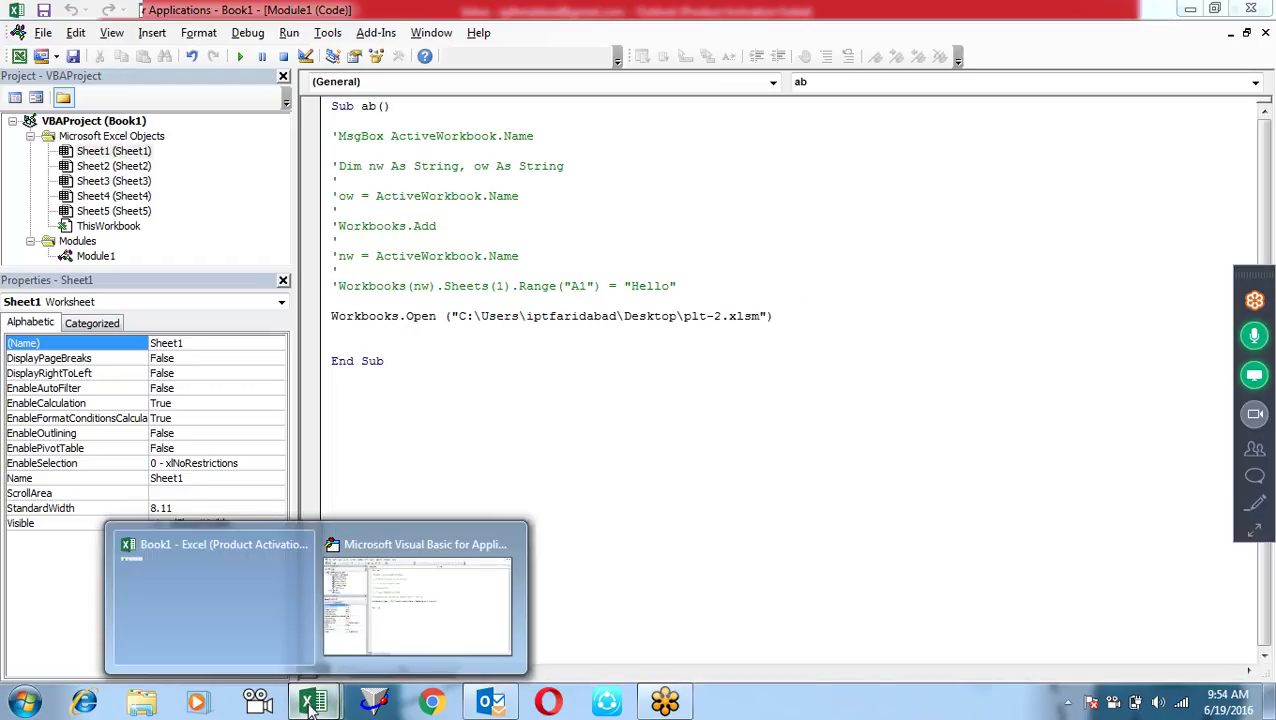
{"action": "left_click", "coordinate": [284, 58]}
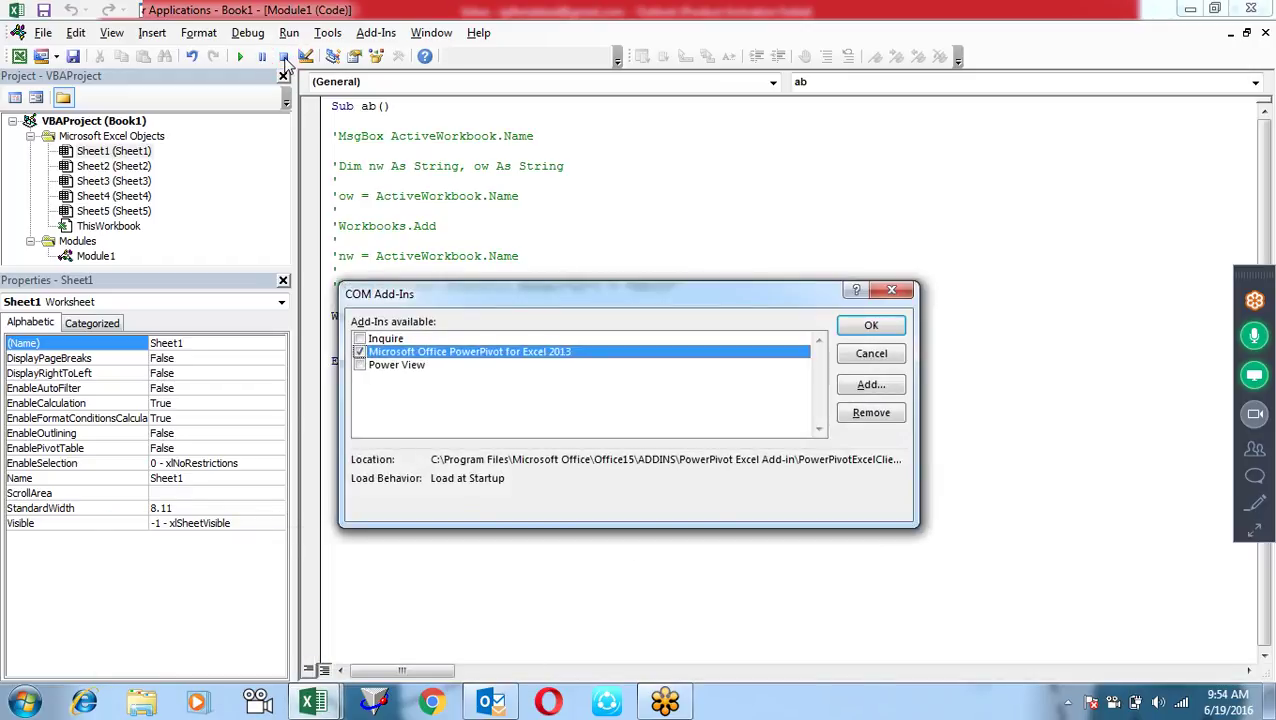
{"action": "left_click", "coordinate": [889, 291]}
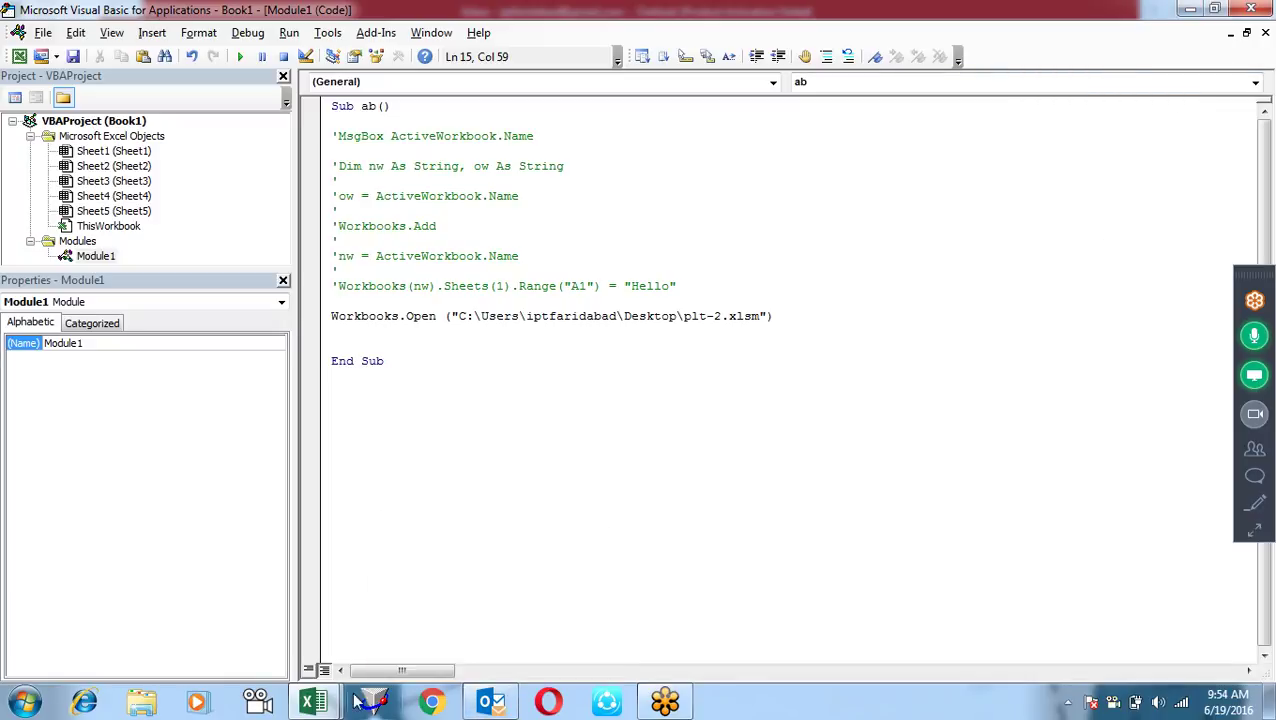
{"action": "left_click", "coordinate": [313, 702]}
{"action": "mouse_move", "coordinate": [267, 563]}
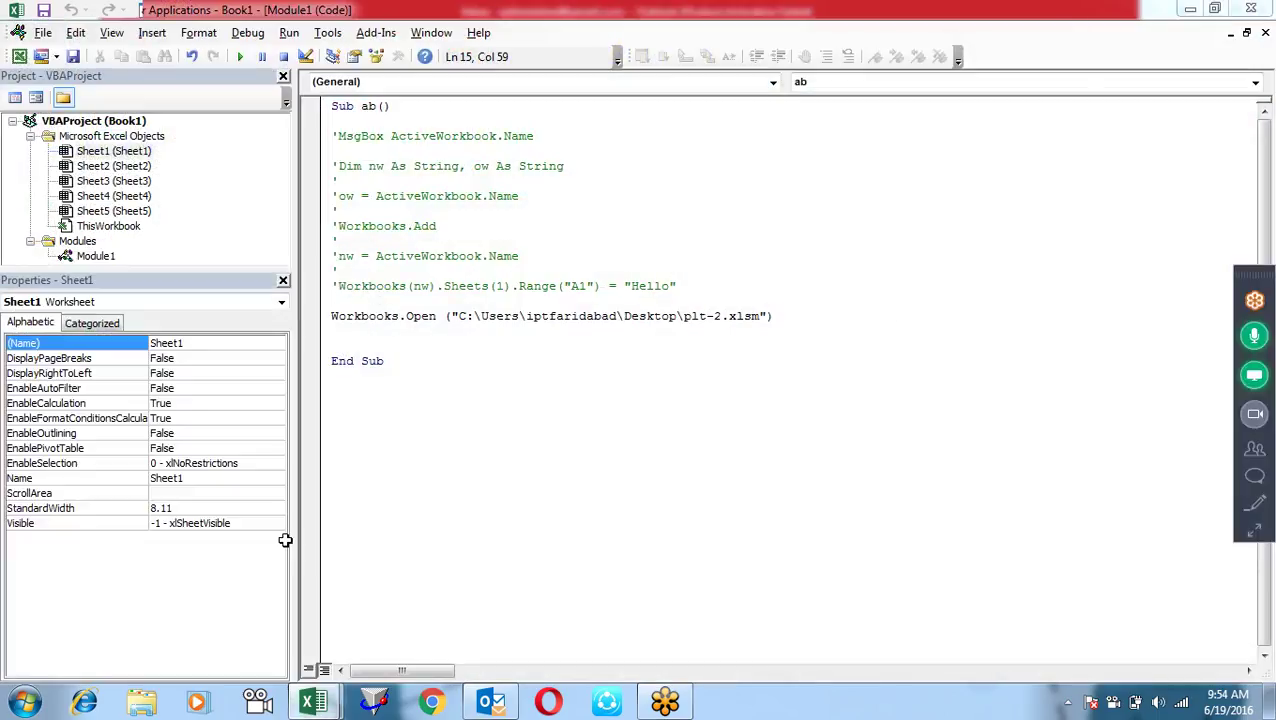
{"action": "left_click", "coordinate": [1192, 12]}
{"action": "left_click", "coordinate": [977, 330]}
{"action": "mouse_move", "coordinate": [332, 708]}
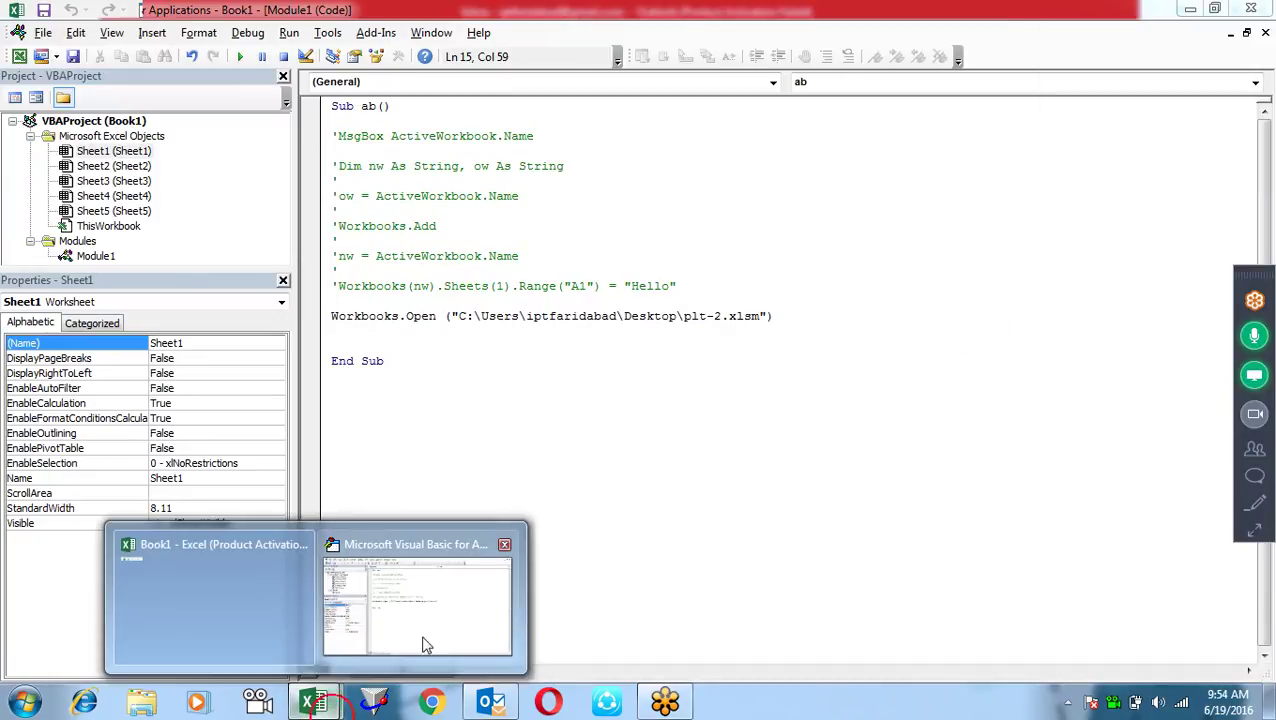
{"action": "left_click", "coordinate": [424, 640]}
{"action": "left_click", "coordinate": [522, 342]}
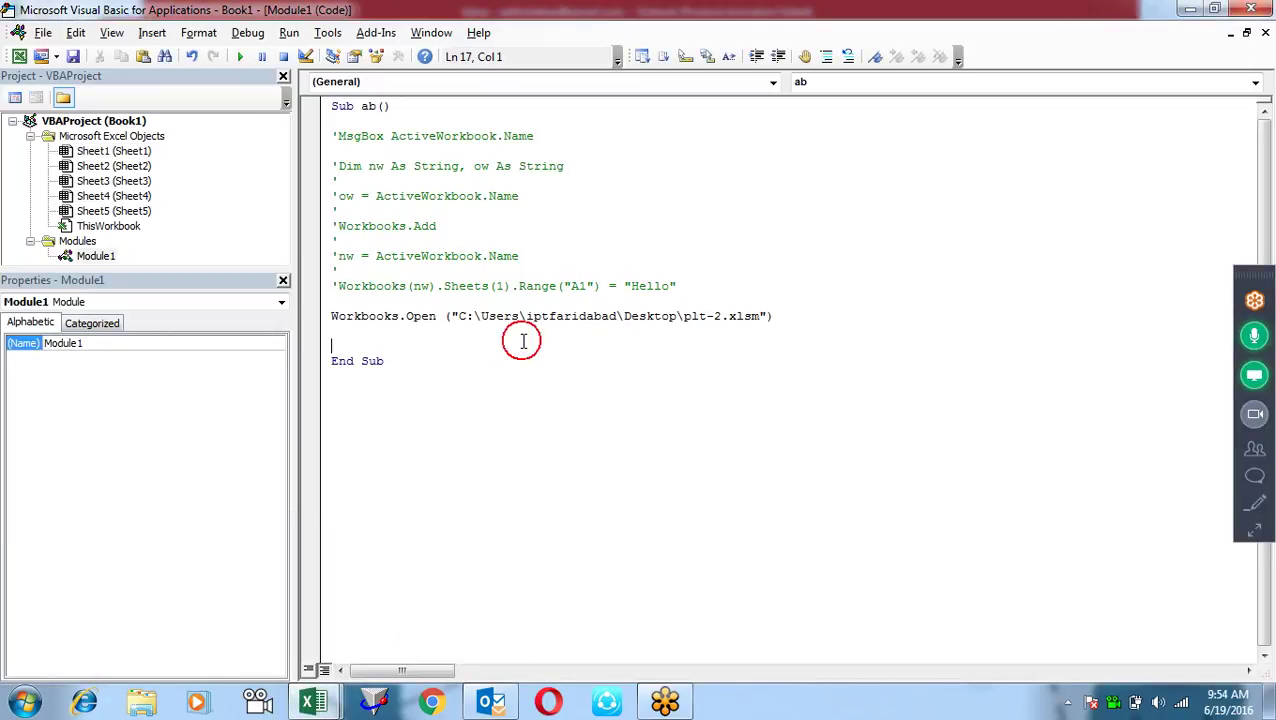
Comment out the fixed-path Workbooks.Open line and start a new Workbooks.Open call below it.
{"action": "left_click", "coordinate": [333, 315]}
{"action": "type", "text": "'"}
{"action": "left_click", "coordinate": [332, 346]}
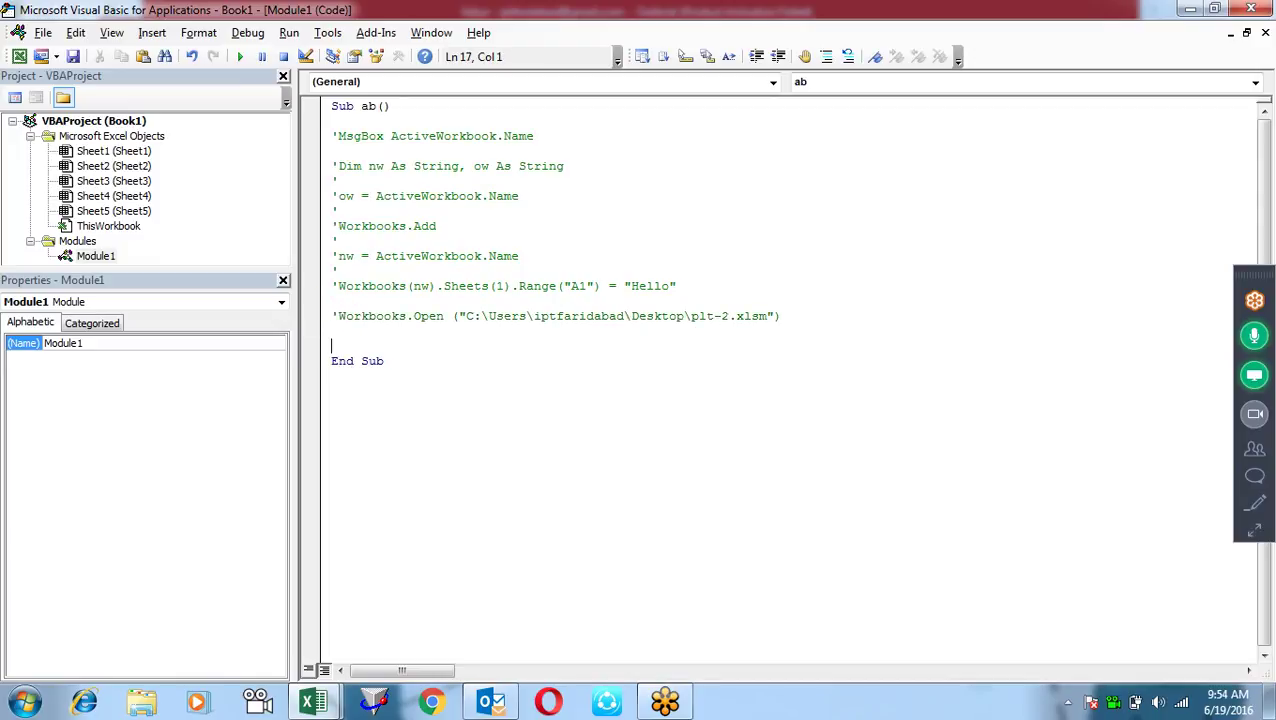
{"action": "left_click", "coordinate": [332, 331]}
{"action": "type", "text": "workboox"}
{"action": "key", "text": "BackSpace"}
{"action": "type", "text": "ks.op"}
{"action": "key", "text": "Tab"}
Add Application.GetOpenFilename as the Open argument, fixing the extra parentheses.
{"action": "type", "text": "(getopenfile"}
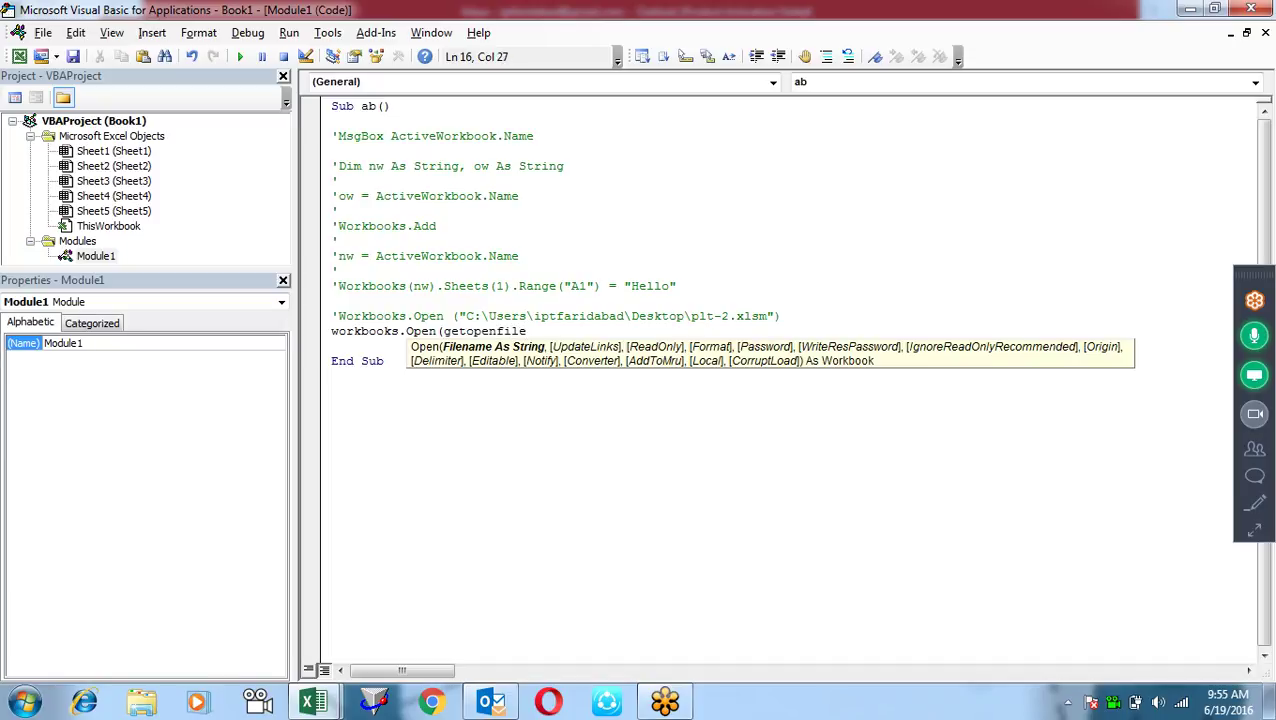
{"action": "type", "text": "name"}
{"action": "type", "text": "("}
{"action": "key", "text": "BackSpace"}
{"action": "key", "text": "BackSpace"}
{"action": "key", "text": "BackSpace"}
{"action": "key", "text": "BackSpace"}
{"action": "key", "text": "BackSpace"}
{"action": "key", "text": "BackSpace"}
{"action": "key", "text": "BackSpace"}
{"action": "key", "text": "BackSpace"}
{"action": "key", "text": "BackSpace"}
{"action": "key", "text": "BackSpace"}
{"action": "key", "text": "BackSpace"}
{"action": "key", "text": "BackSpace"}
{"action": "key", "text": "BackSpace"}
{"action": "key", "text": "BackSpace"}
{"action": "key", "text": "BackSpace"}
{"action": "key", "text": "BackSpace"}
{"action": "key", "text": "BackSpace"}
{"action": "key", "text": "BackSpace"}
{"action": "type", "text": "get"}
{"action": "key", "text": "BackSpace"}
{"action": "key", "text": "BackSpace"}
{"action": "key", "text": "BackSpace"}
{"action": "type", "text": "application."}
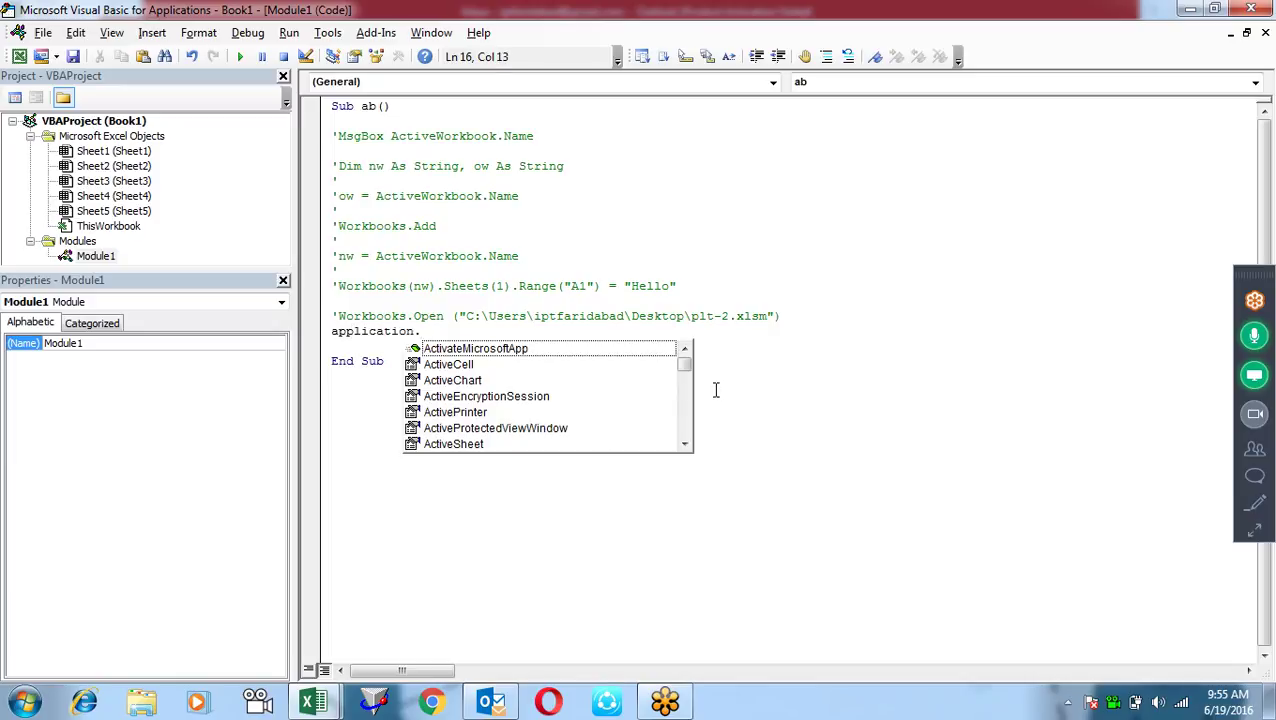
{"action": "type", "text": "get"}
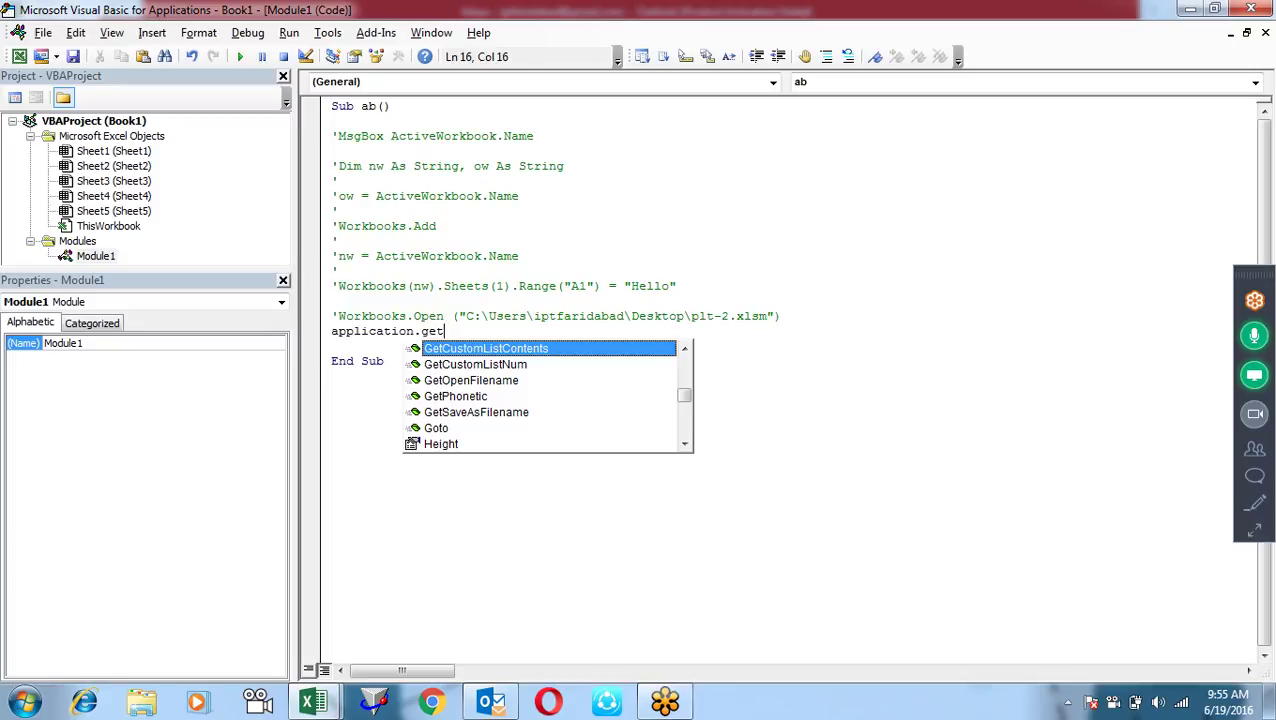
{"action": "key", "text": "Down"}
{"action": "key", "text": "Down"}
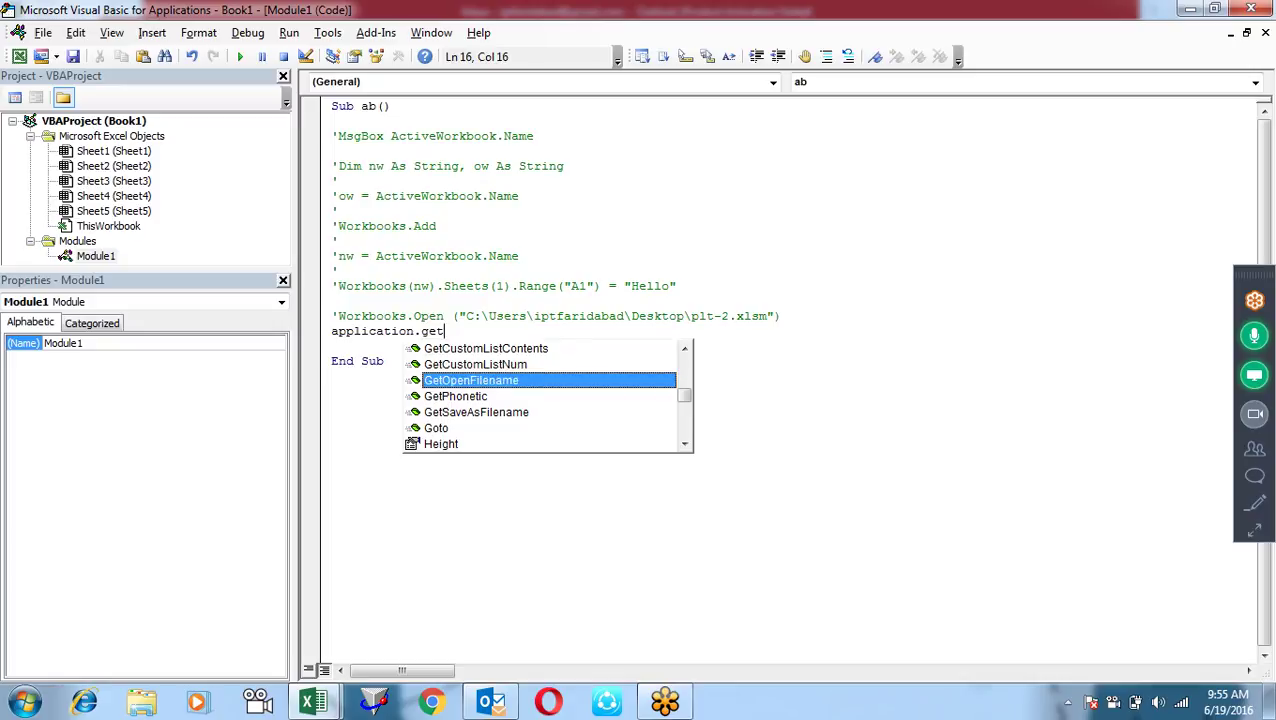
{"action": "key", "text": "Tab"}
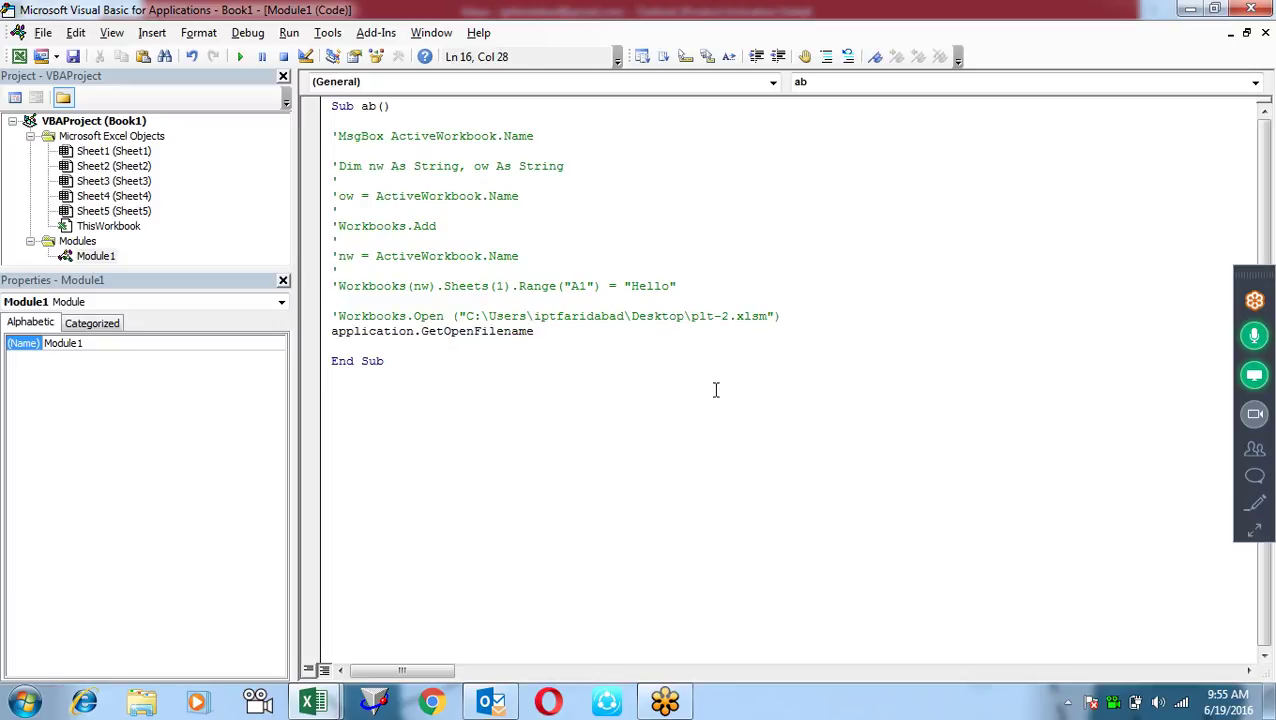
{"action": "type", "text": "("}
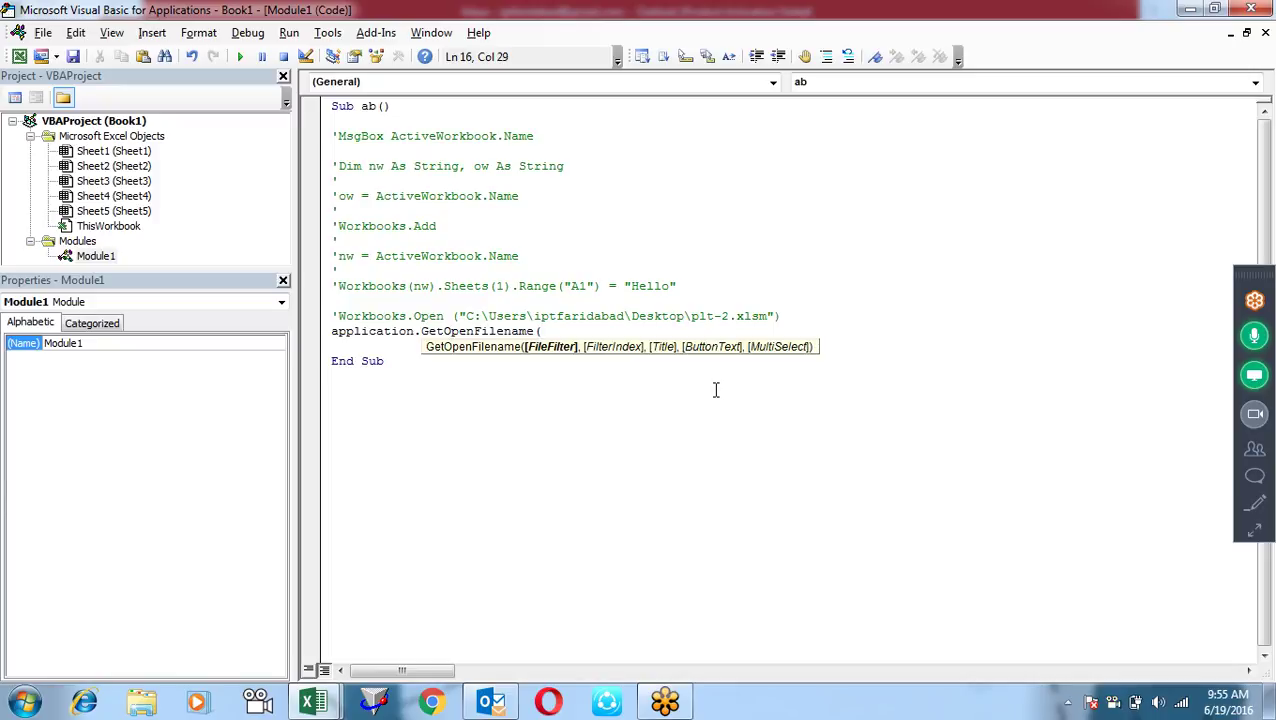
{"action": "type", "text": ")"}
{"action": "key", "text": "Return"}
{"action": "key", "text": "Return"}
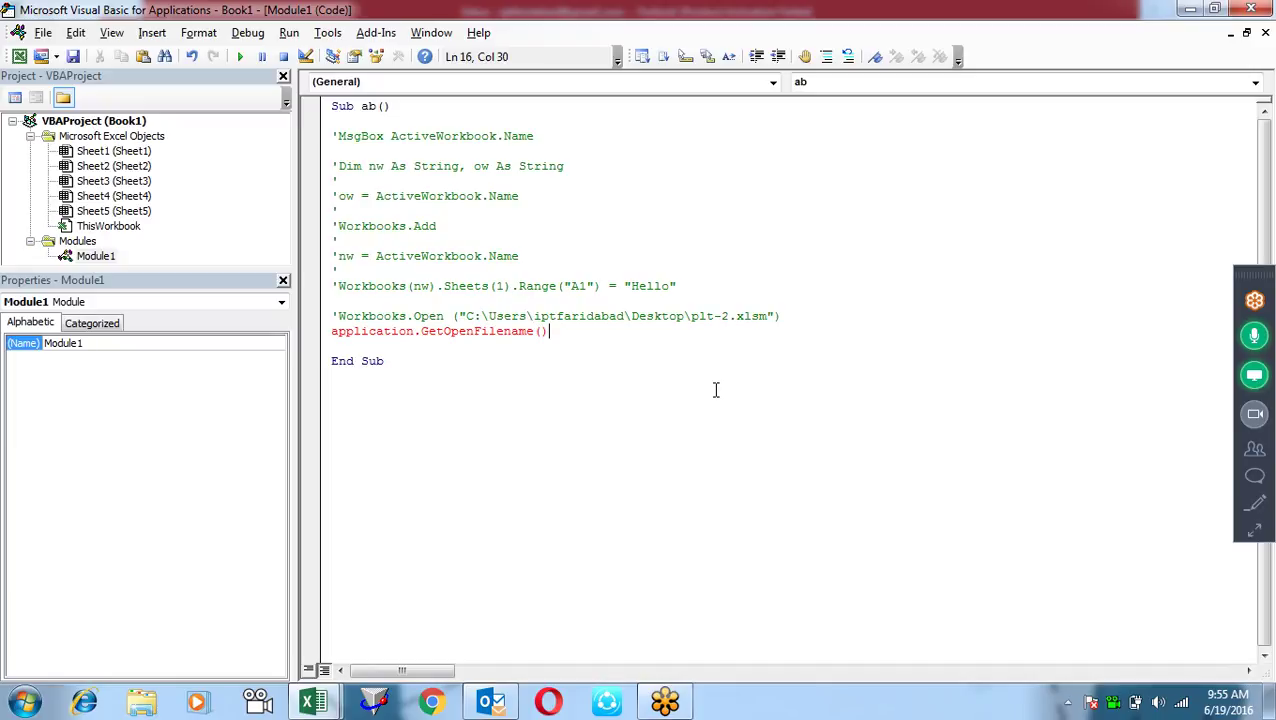
{"action": "key", "text": "BackSpace"}
{"action": "key", "text": "BackSpace"}
{"action": "key", "text": "Return"}
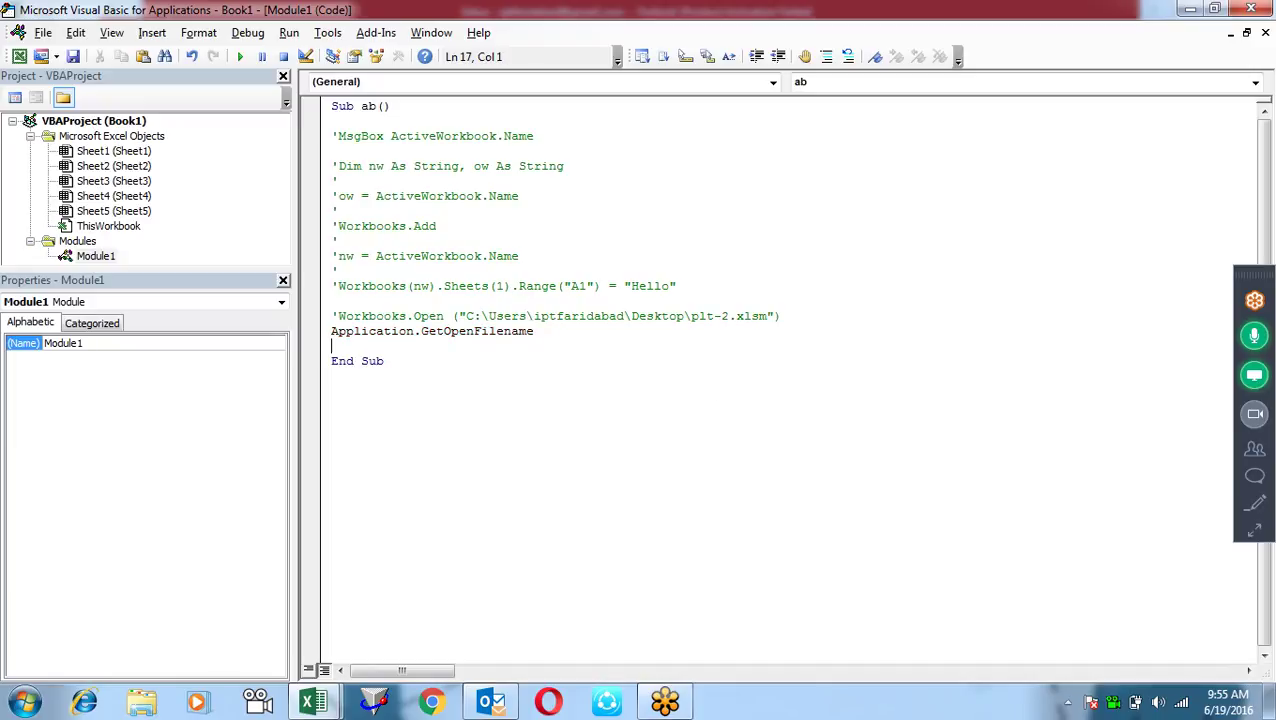
Correct the line to Workbooks.Open (Application.GetOpenFilename) and run the macro.
{"action": "left_click", "coordinate": [535, 331]}
{"action": "type", "text": "("}
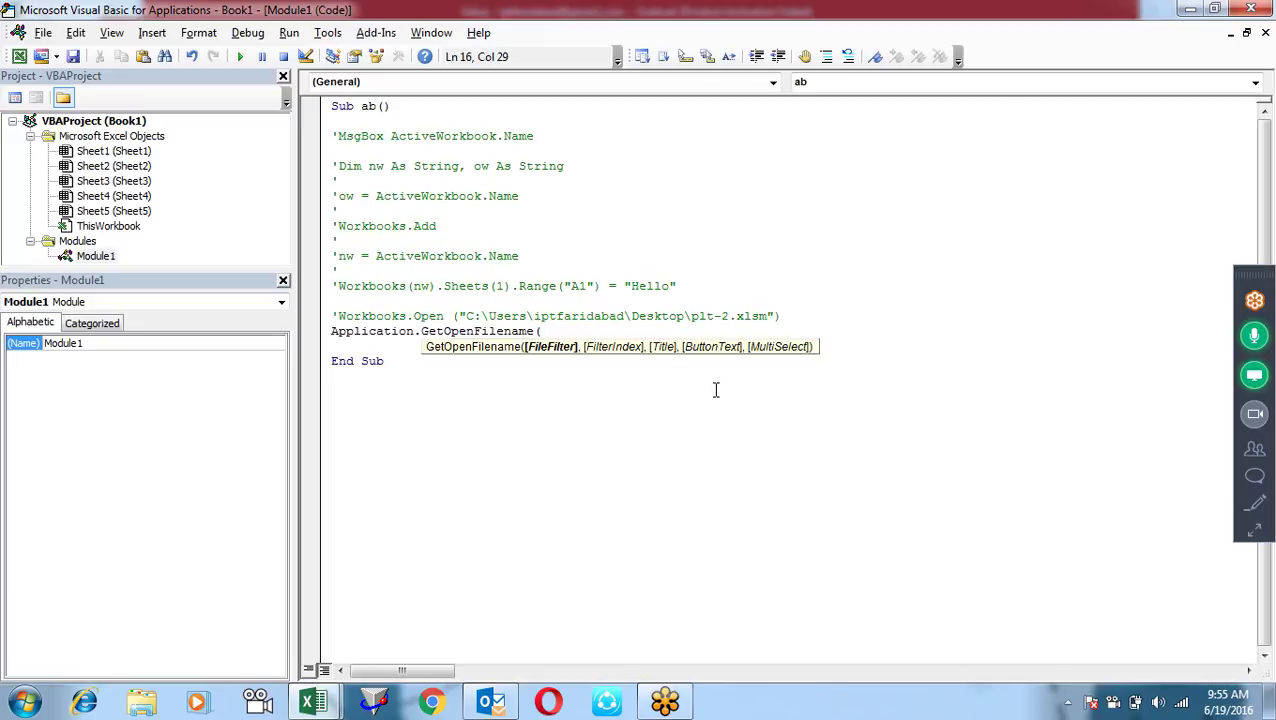
{"action": "key", "text": "BackSpace"}
{"action": "key", "text": "Left"}
{"action": "key", "text": "Left"}
{"action": "key", "text": "Left"}
{"action": "key", "text": "Left"}
{"action": "key", "text": "Left"}
{"action": "key", "text": "Left"}
{"action": "key", "text": "Left"}
{"action": "key", "text": "Left"}
{"action": "key", "text": "Left"}
{"action": "type", "text": "workbookx"}
{"action": "key", "text": "BackSpace"}
{"action": "type", "text": "s"}
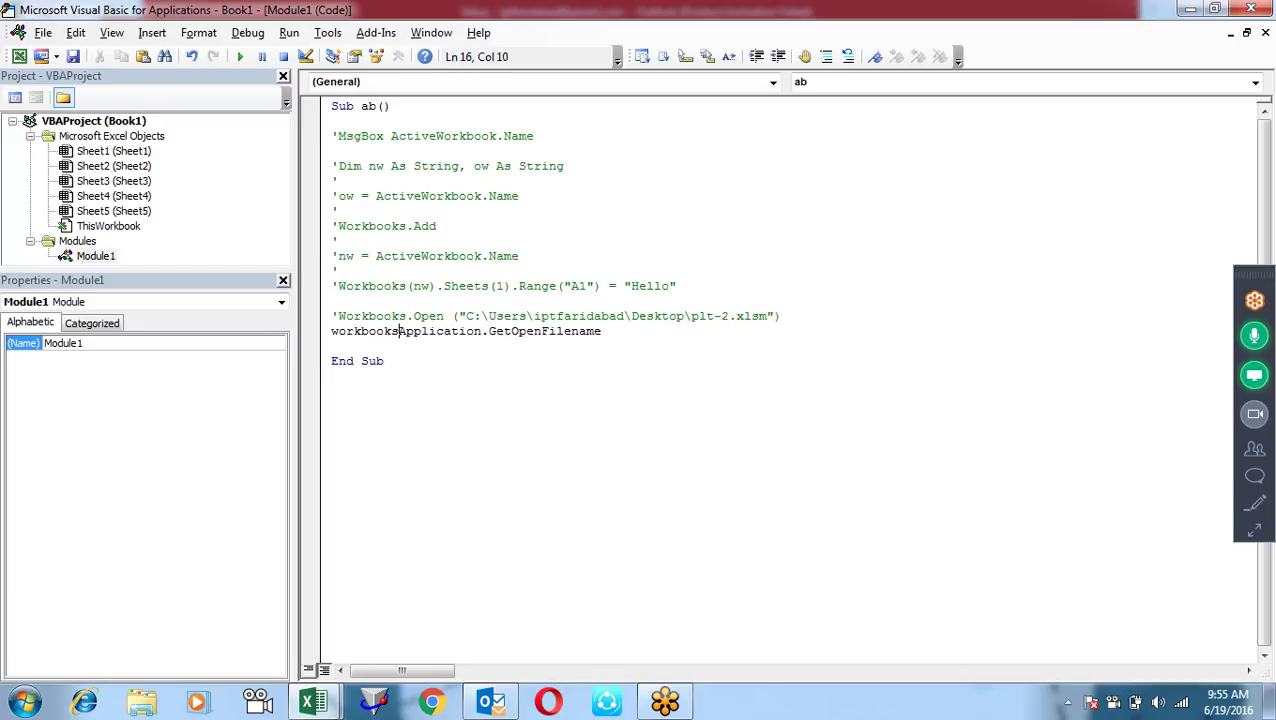
{"action": "type", "text": ".open("}
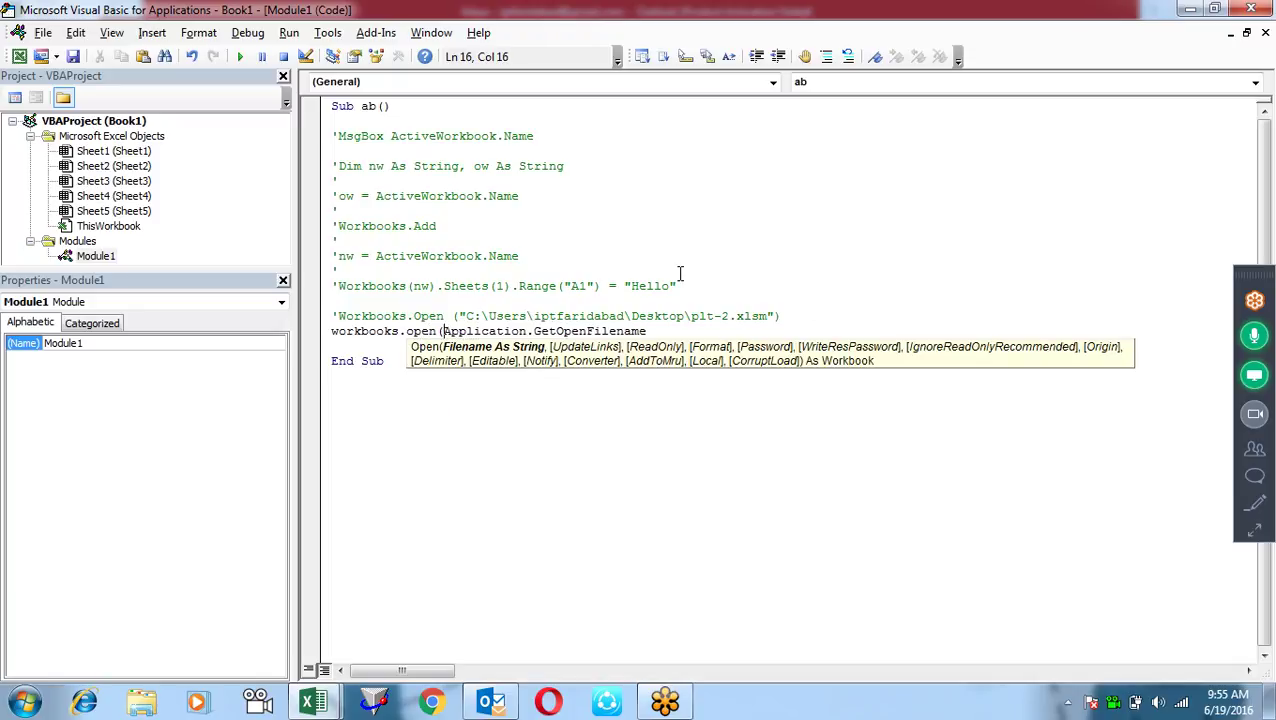
{"action": "left_click", "coordinate": [664, 334]}
{"action": "type", "text": ")"}
{"action": "key", "text": "Down"}
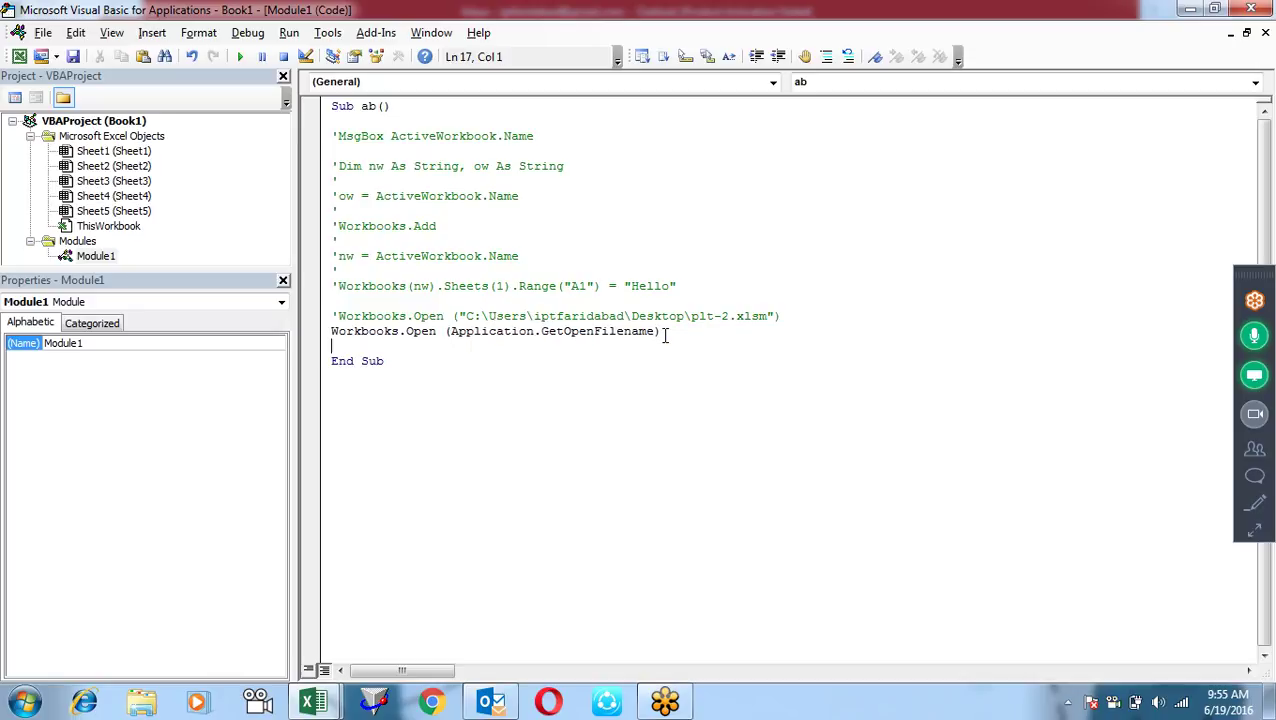
{"action": "left_click", "coordinate": [240, 57]}
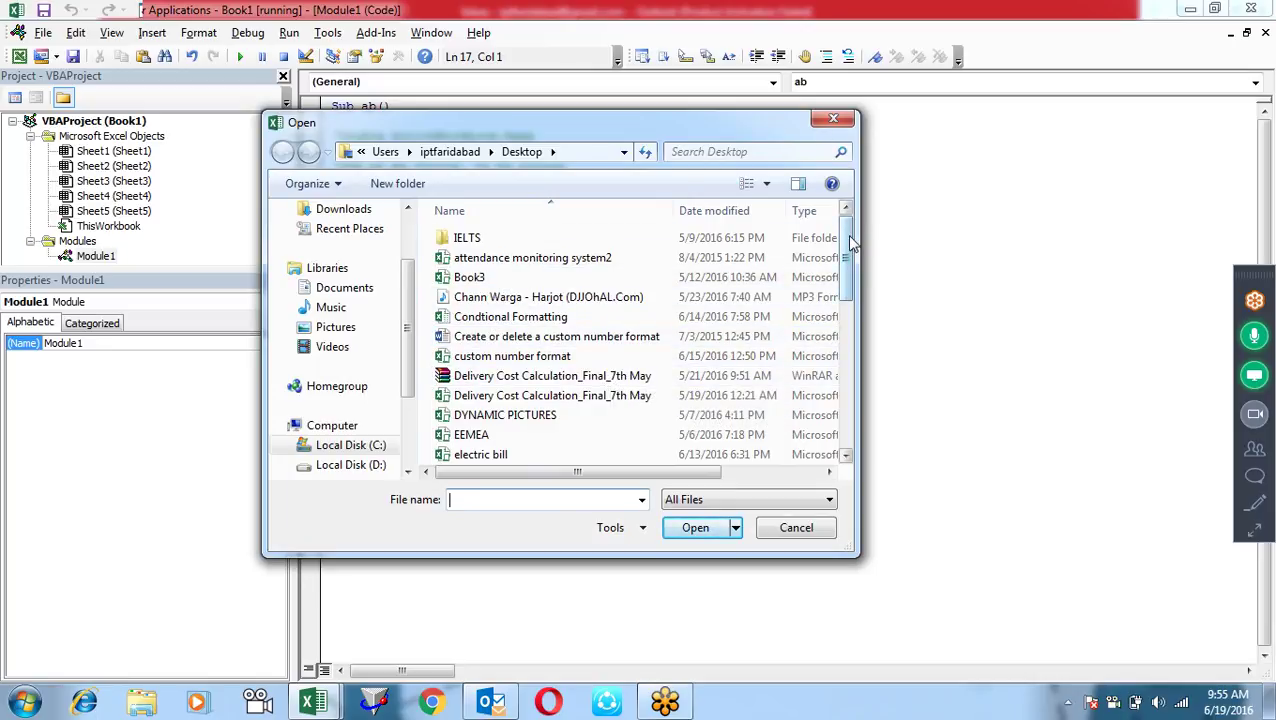
Pick electric bill in the Open dialog to open it, then close that workbook.
{"action": "scroll", "coordinate": [846, 238], "scroll_direction": "down", "scroll_amount": 2}
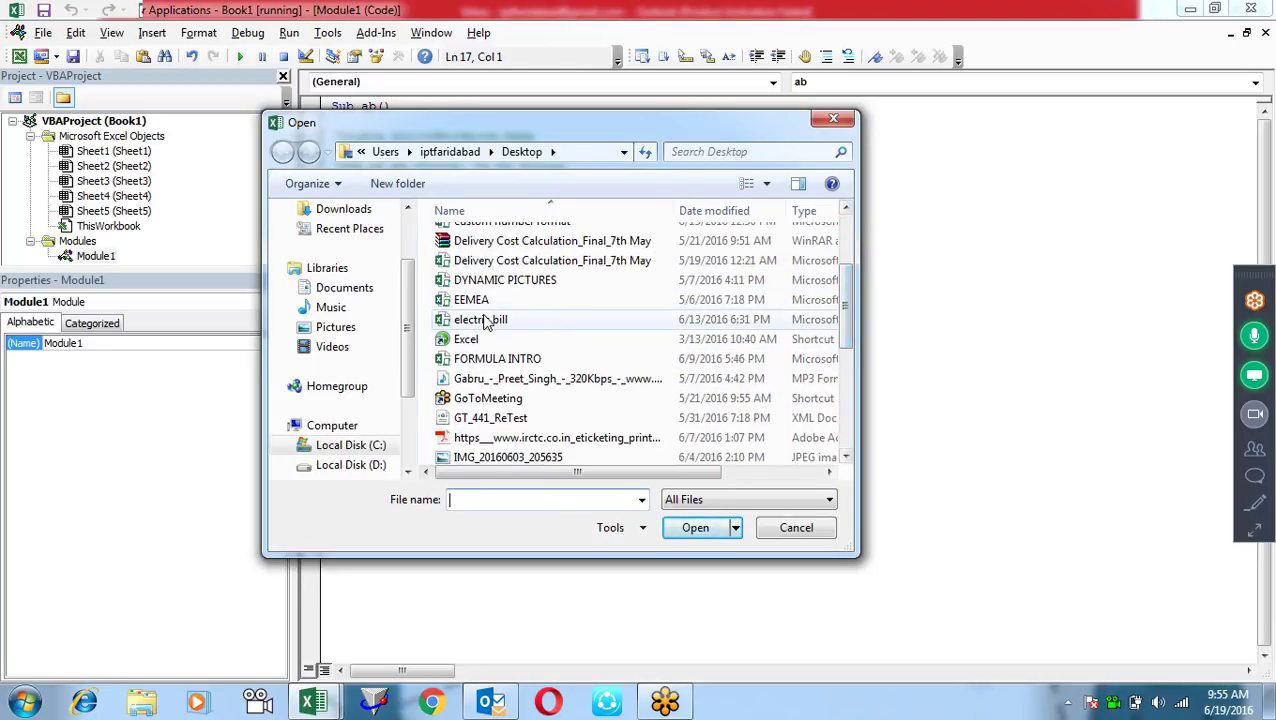
{"action": "left_click", "coordinate": [484, 319]}
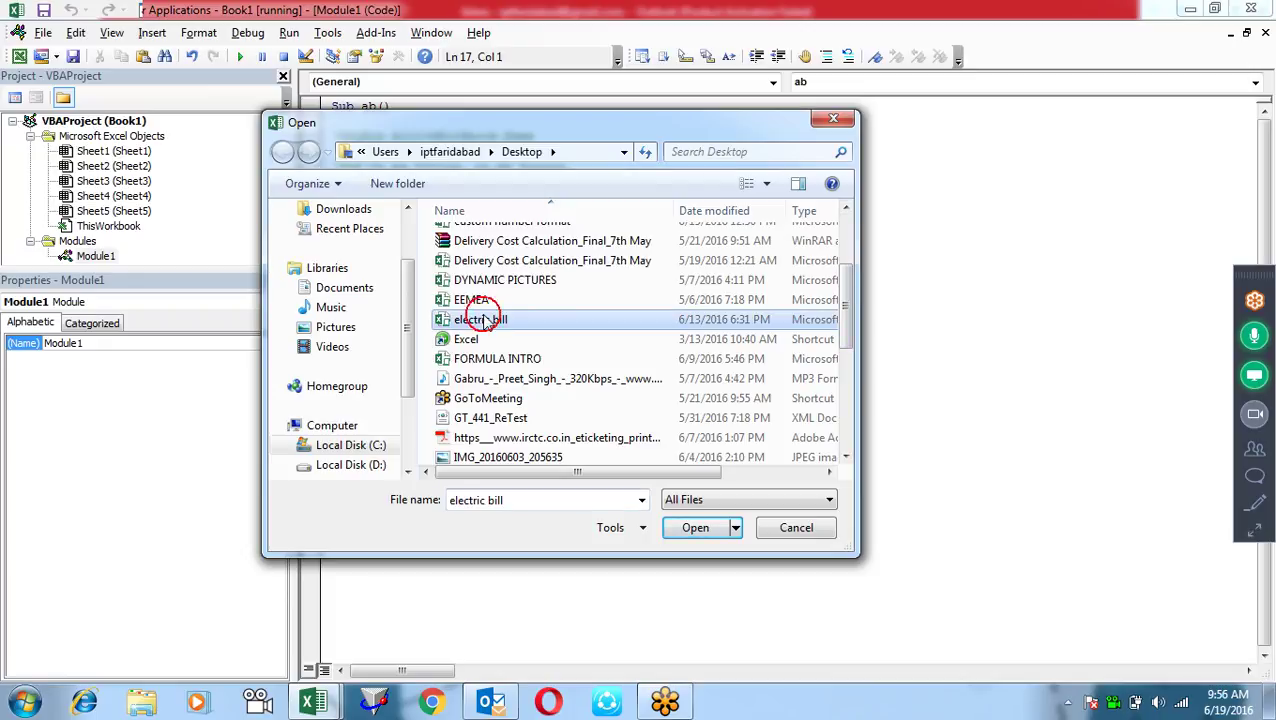
{"action": "left_click", "coordinate": [684, 533]}
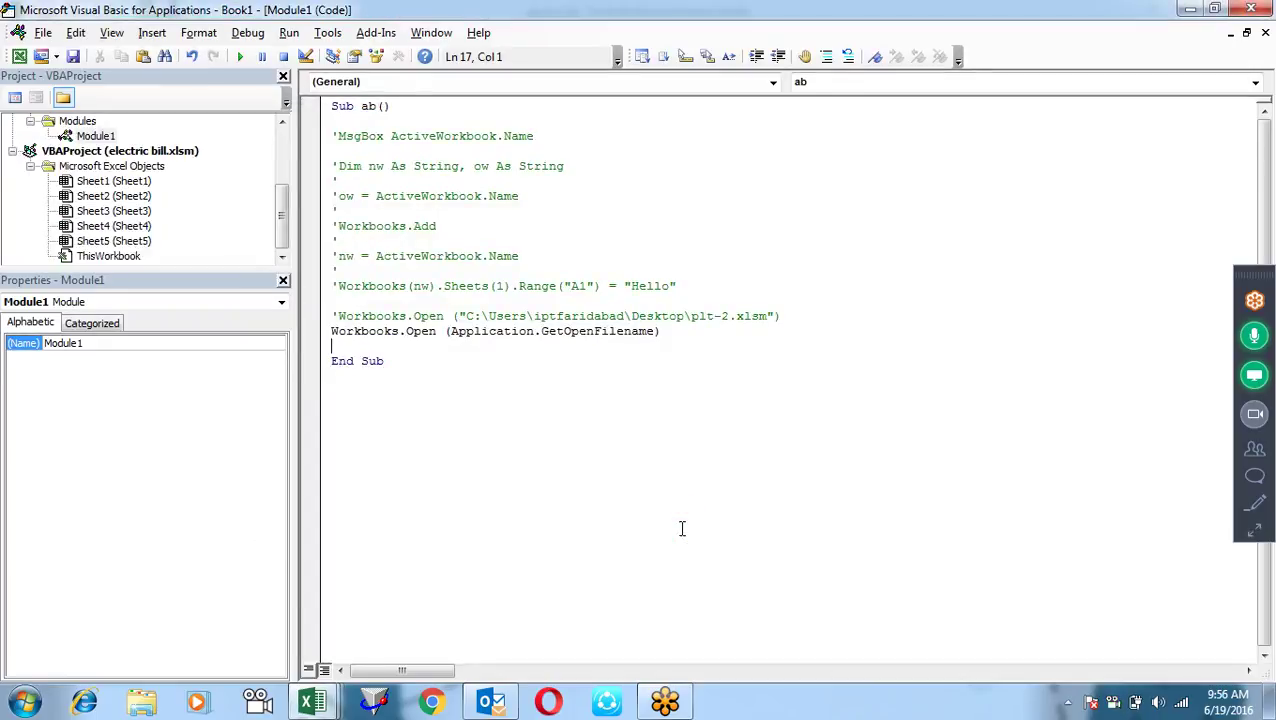
{"action": "left_click", "coordinate": [312, 700]}
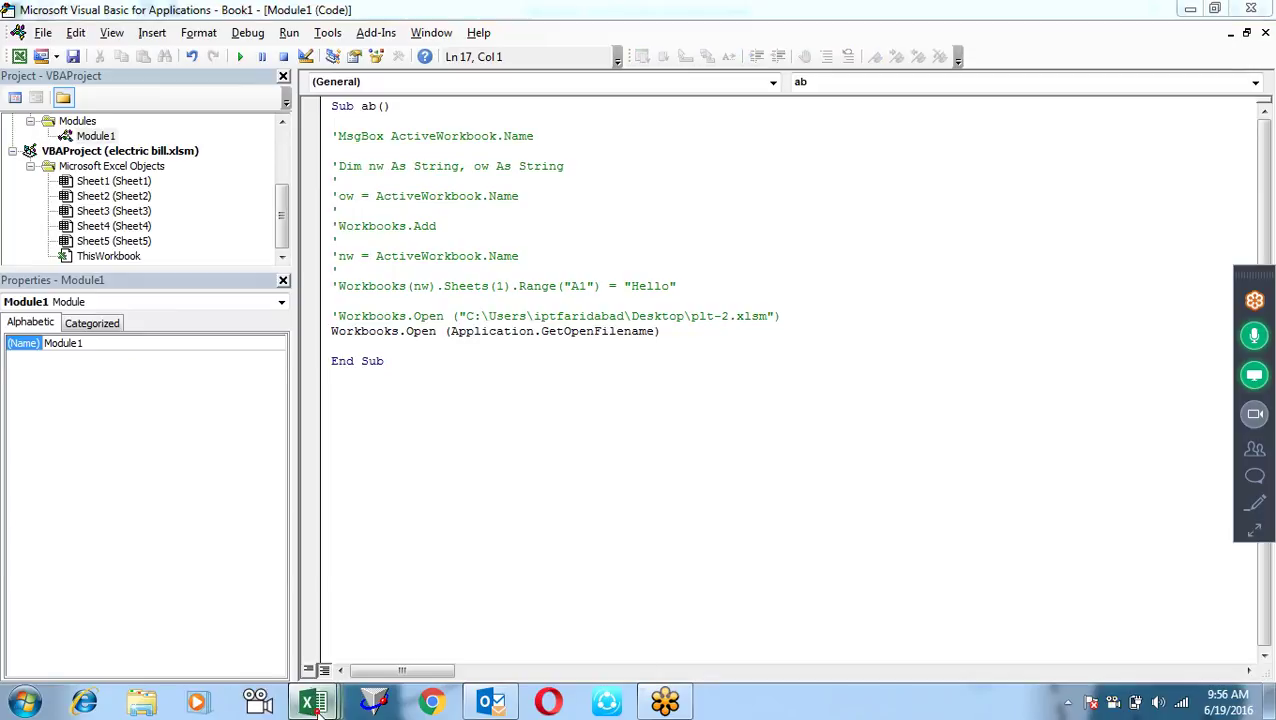
{"action": "left_click", "coordinate": [536, 592]}
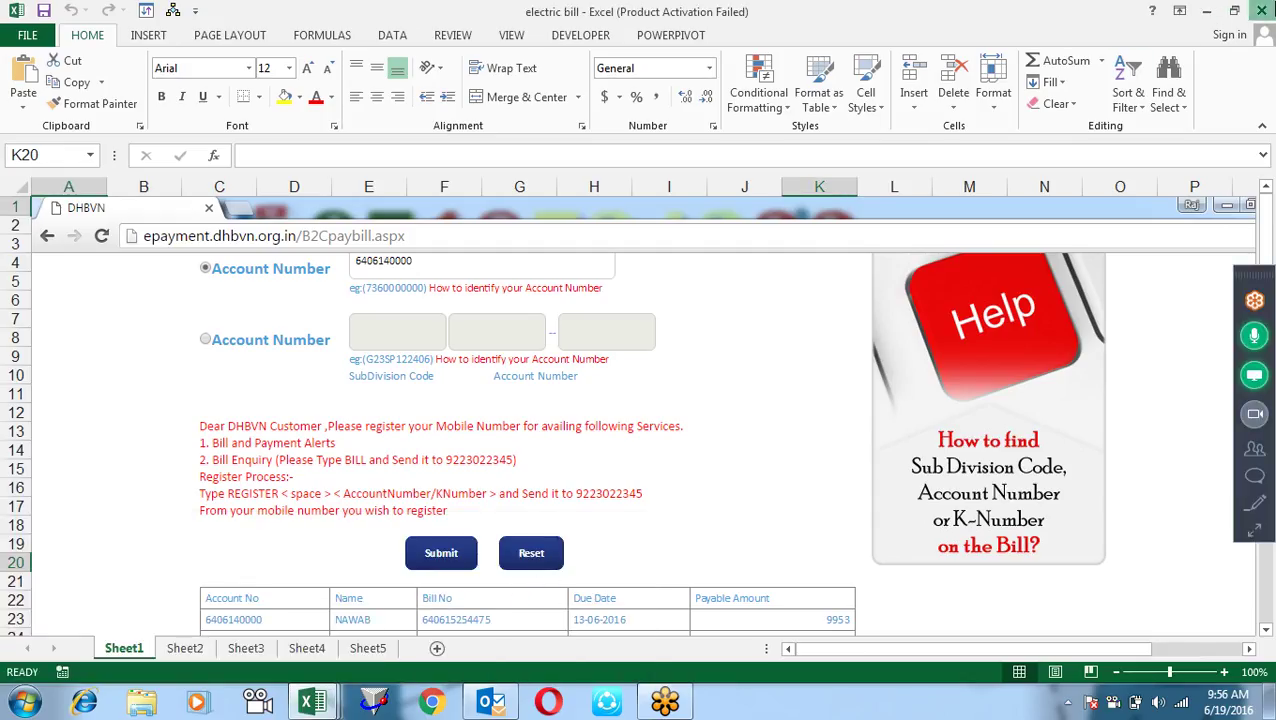
{"action": "left_click", "coordinate": [1261, 10]}
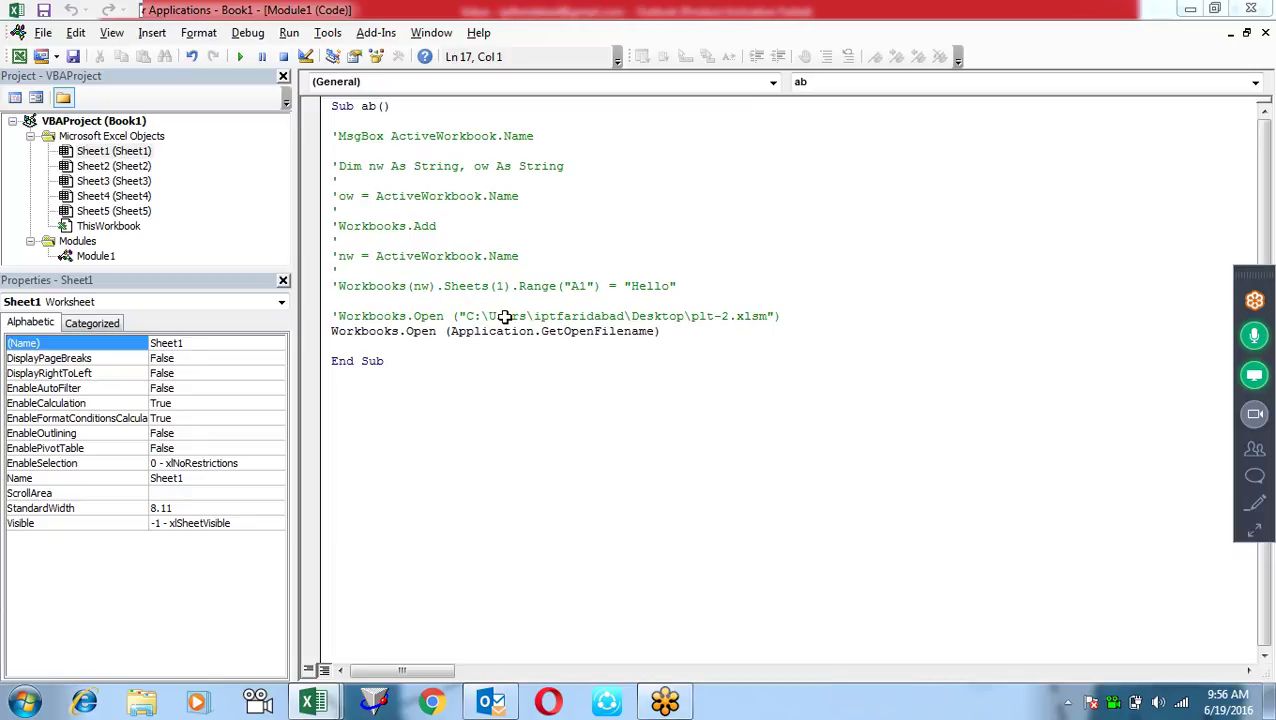
Refocus the VBA editor and add a new line below the GetOpenFilename Workbooks.Open line.
{"action": "left_click", "coordinate": [340, 335]}
{"action": "left_click", "coordinate": [413, 311]}
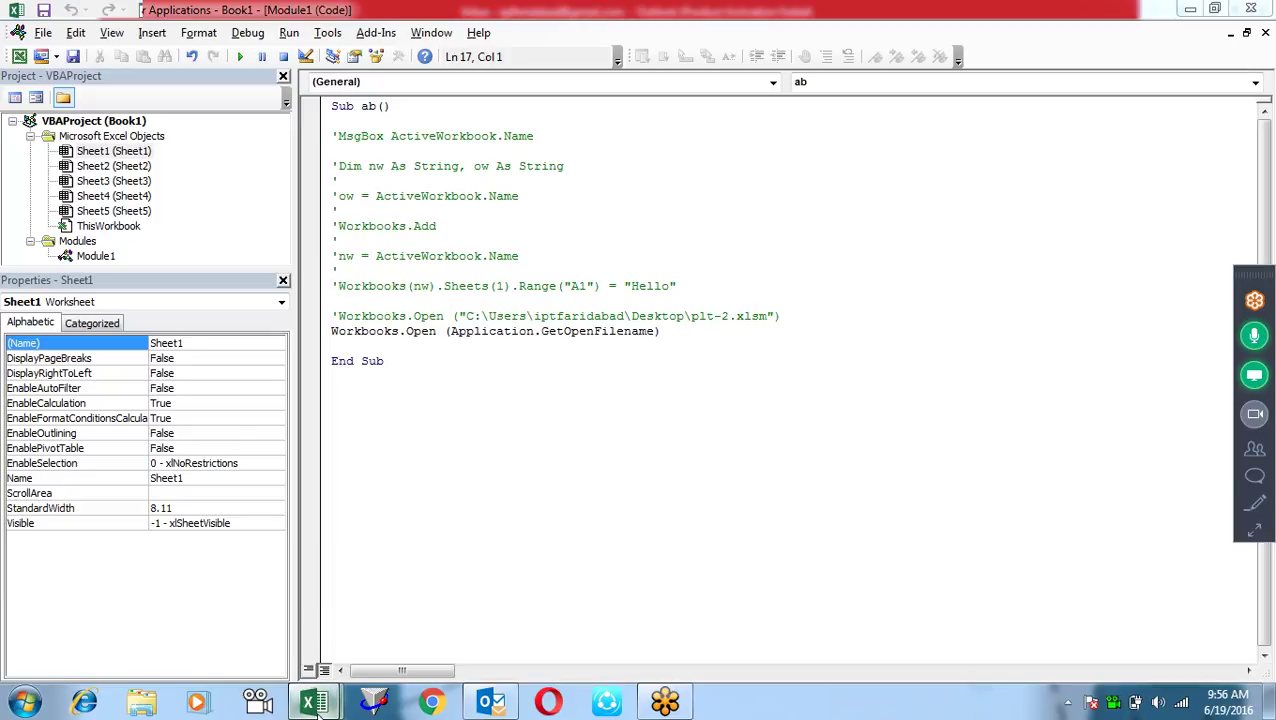
{"action": "mouse_move", "coordinate": [313, 702]}
{"action": "left_click", "coordinate": [425, 624]}
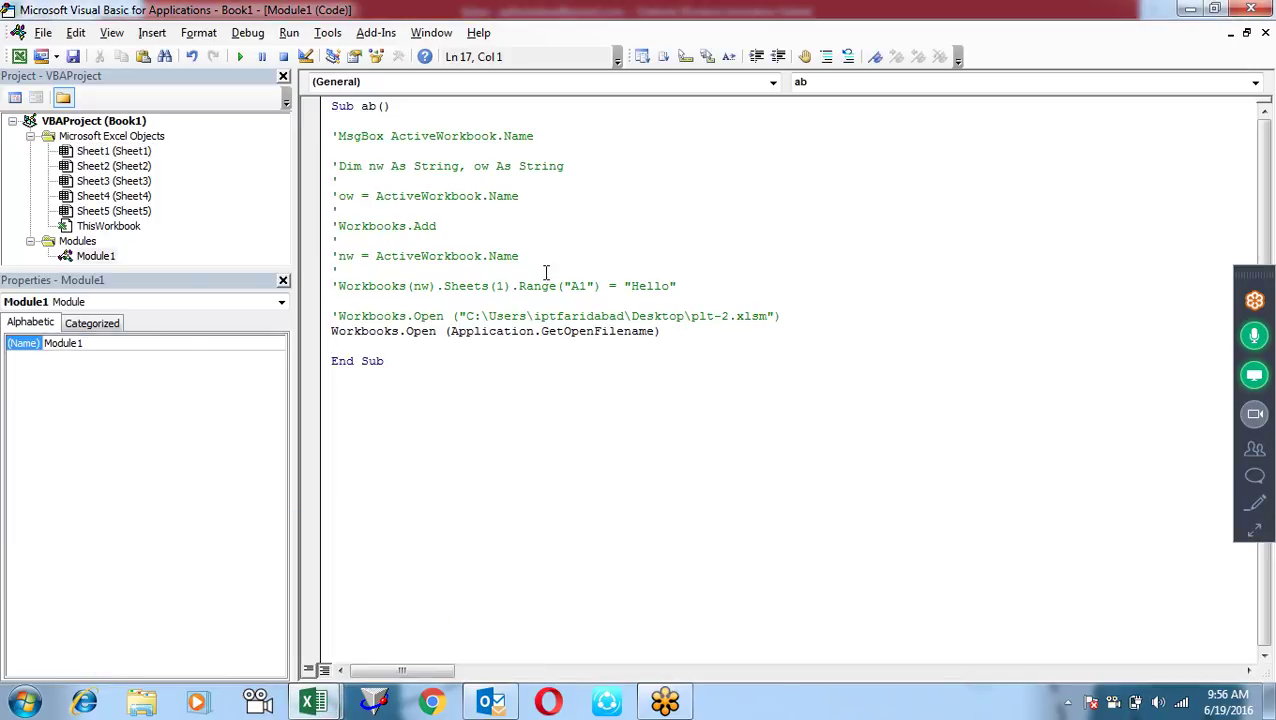
{"action": "left_click", "coordinate": [499, 332]}
{"action": "left_click", "coordinate": [671, 331]}
{"action": "key", "text": "Return"}
{"action": "key", "text": "Return"}
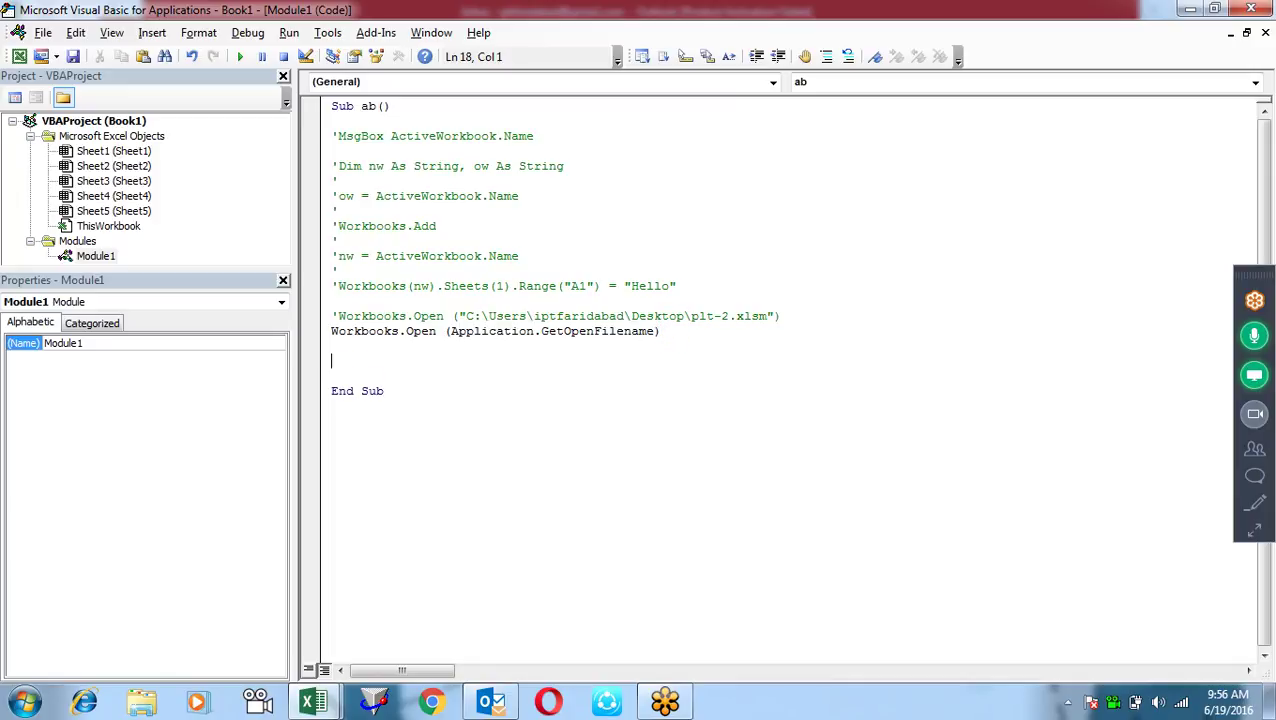
Type ActiveWorkbook.Close False and set a breakpoint on that line with F9.
{"action": "type", "text": "activeworkbook.cl"}
{"action": "key", "text": "Tab"}
{"action": "key", "text": "Down"}
{"action": "key", "text": "Up"}
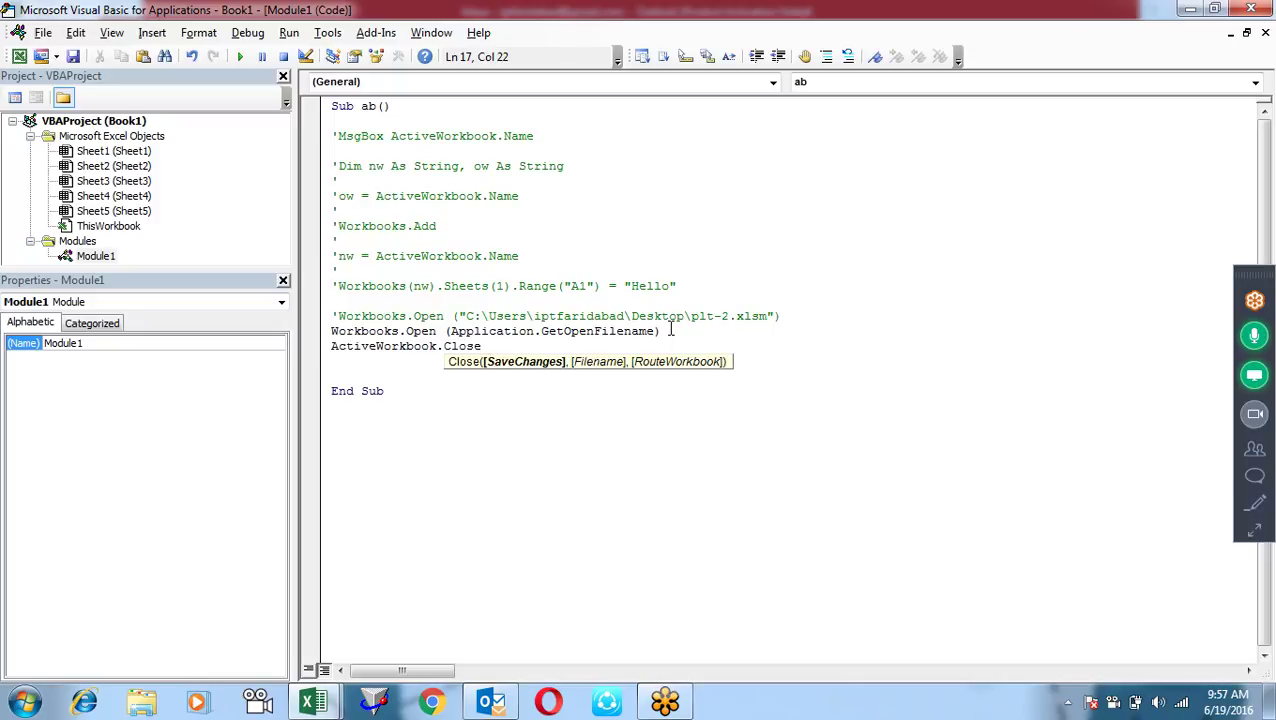
{"action": "type", "text": "false"}
{"action": "key", "text": "Down"}
{"action": "key", "text": "Up"}
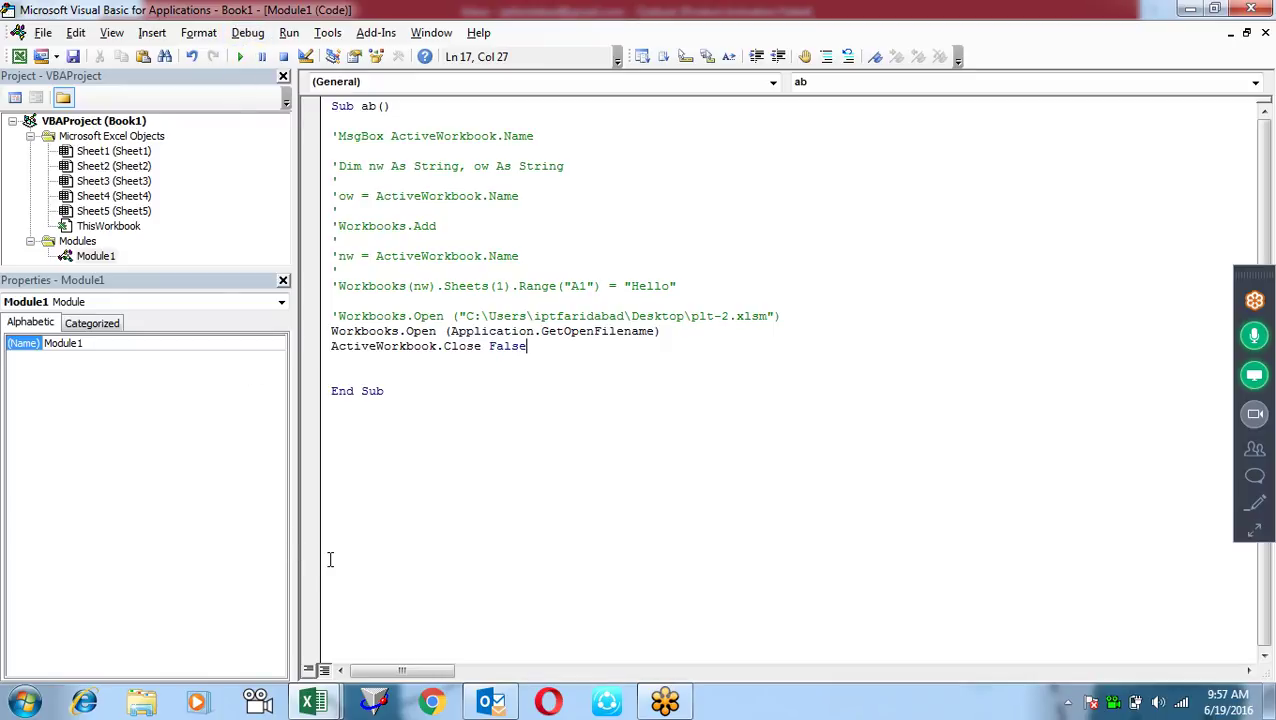
{"action": "key", "text": "F9"}
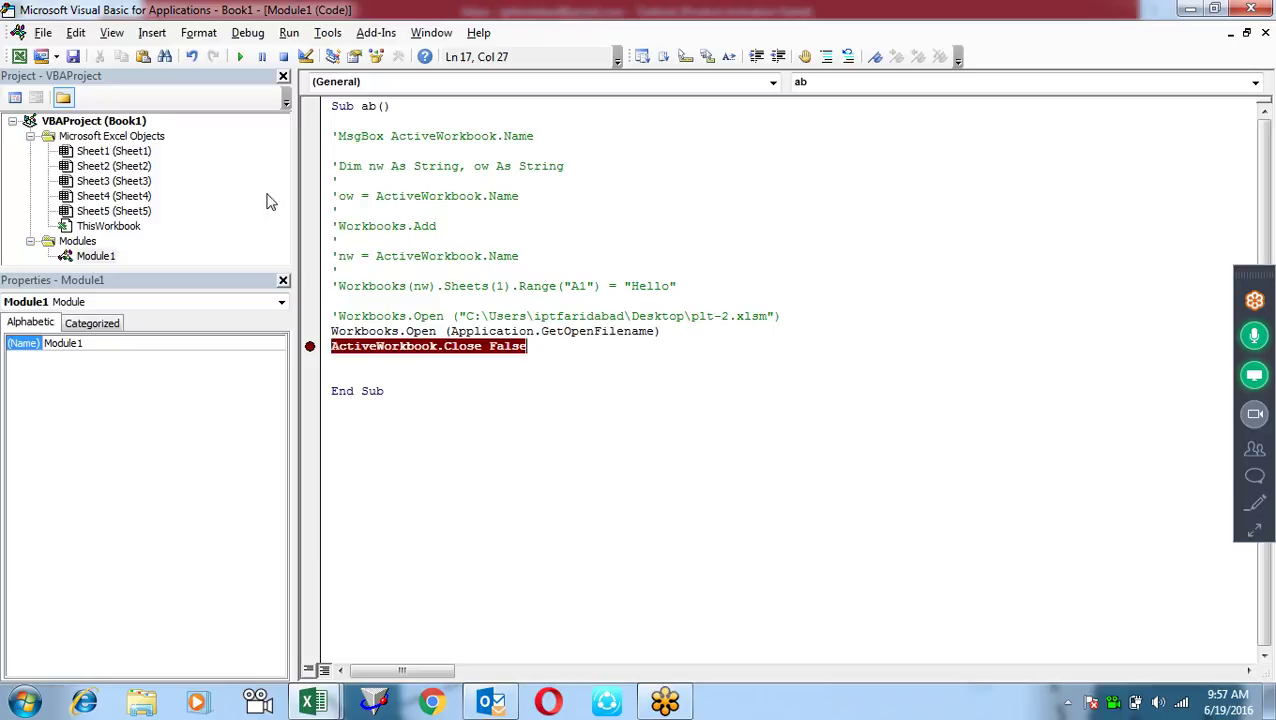
{"action": "left_click", "coordinate": [310, 346]}
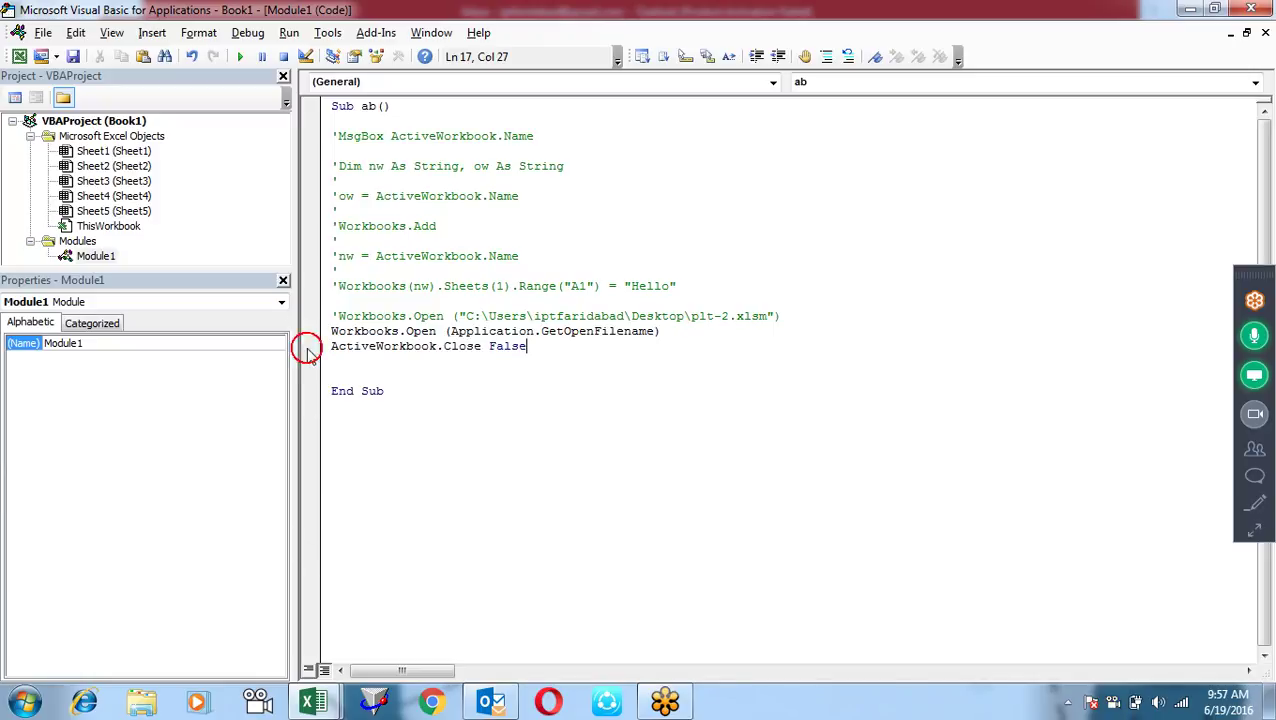
{"action": "left_click", "coordinate": [335, 334]}
{"action": "key", "text": "F8"}
{"action": "key", "text": "F8"}
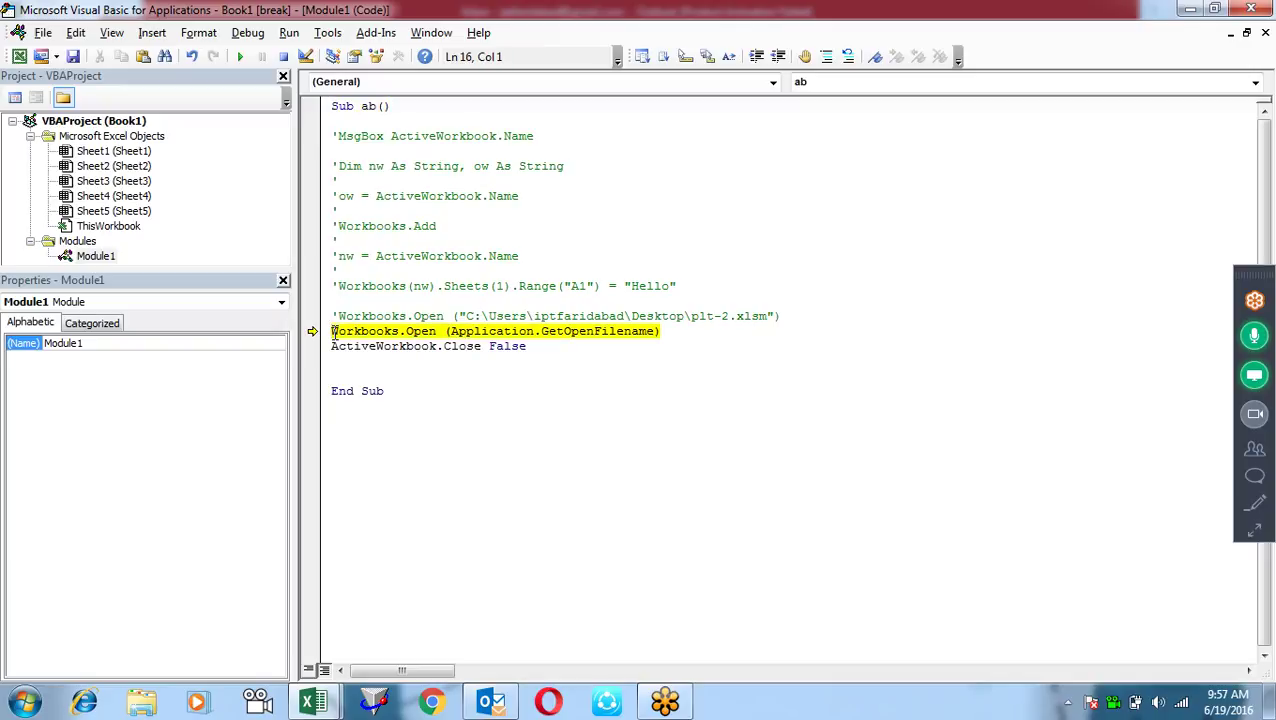
{"action": "key", "text": "F8"}
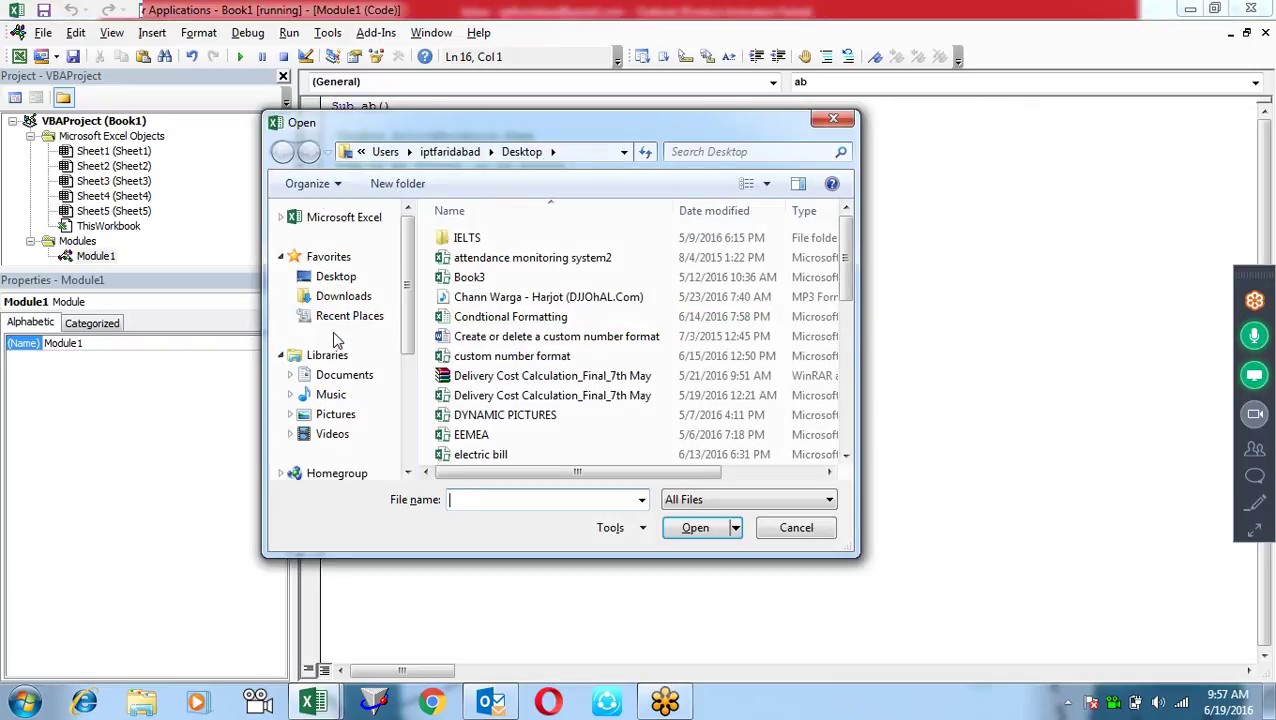
{"action": "left_click", "coordinate": [533, 317]}
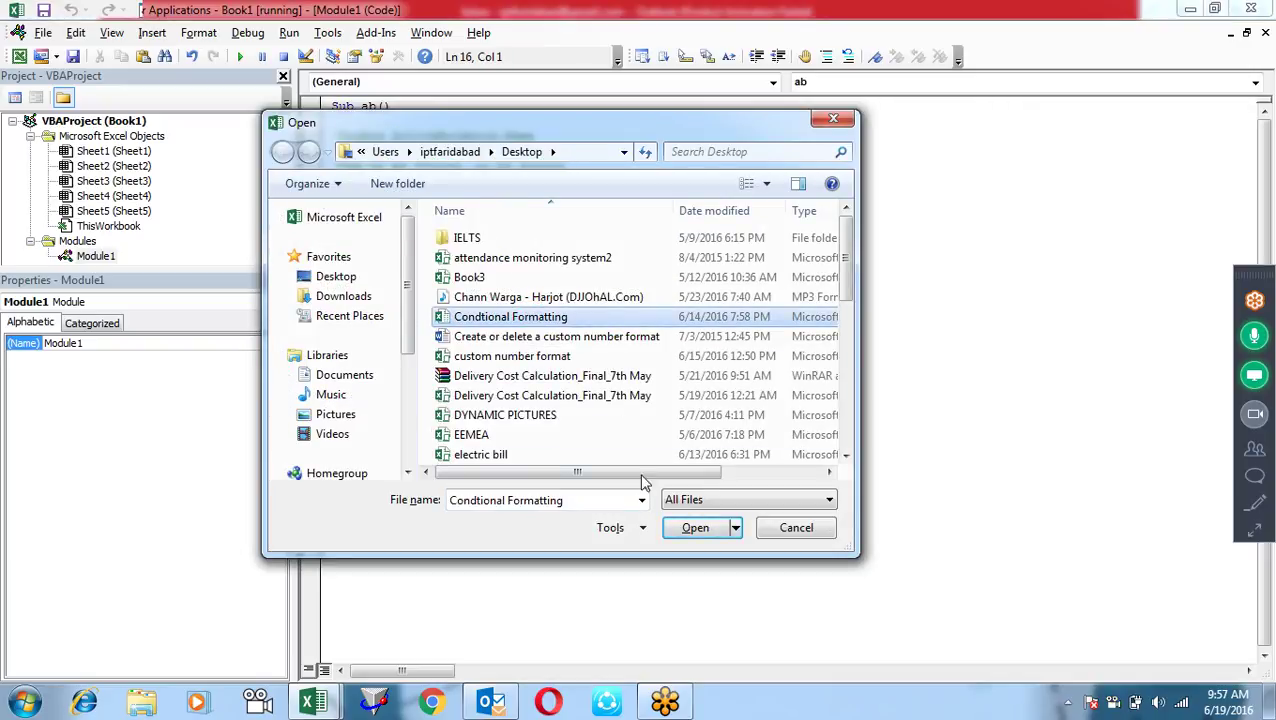
{"action": "left_click", "coordinate": [687, 535]}
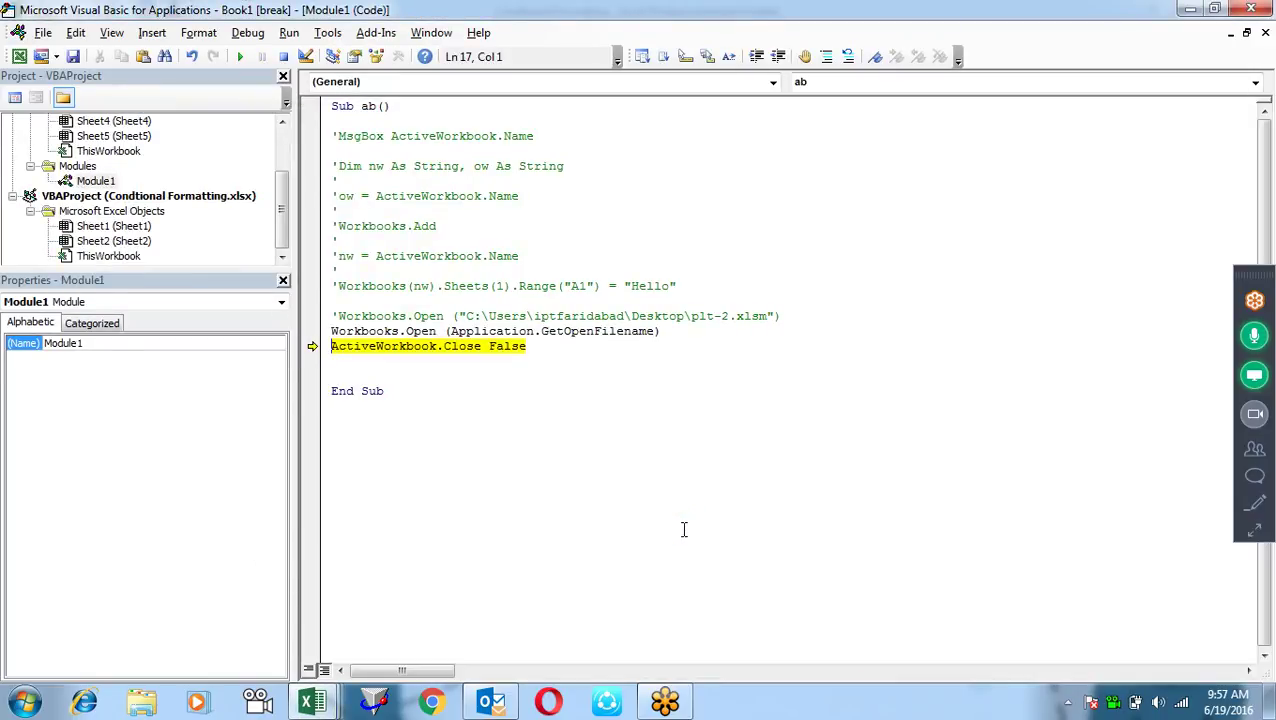
{"action": "key", "text": "F8"}
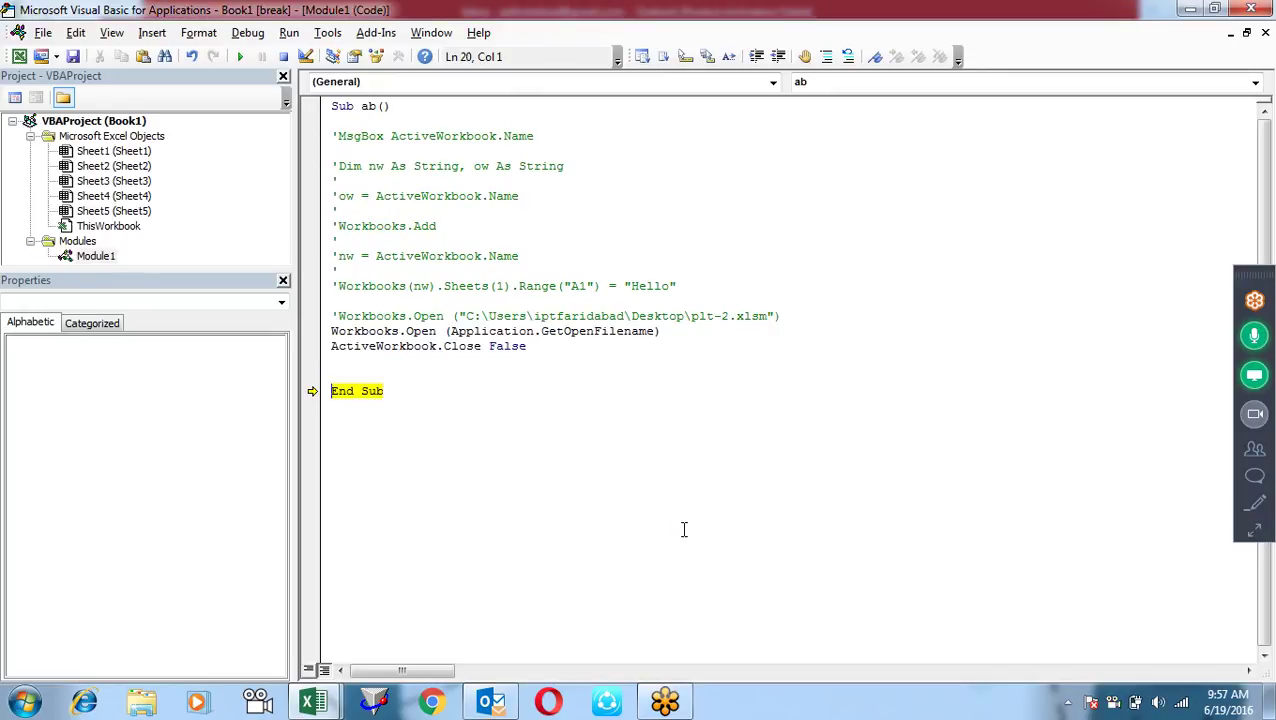
{"action": "left_click", "coordinate": [240, 56]}
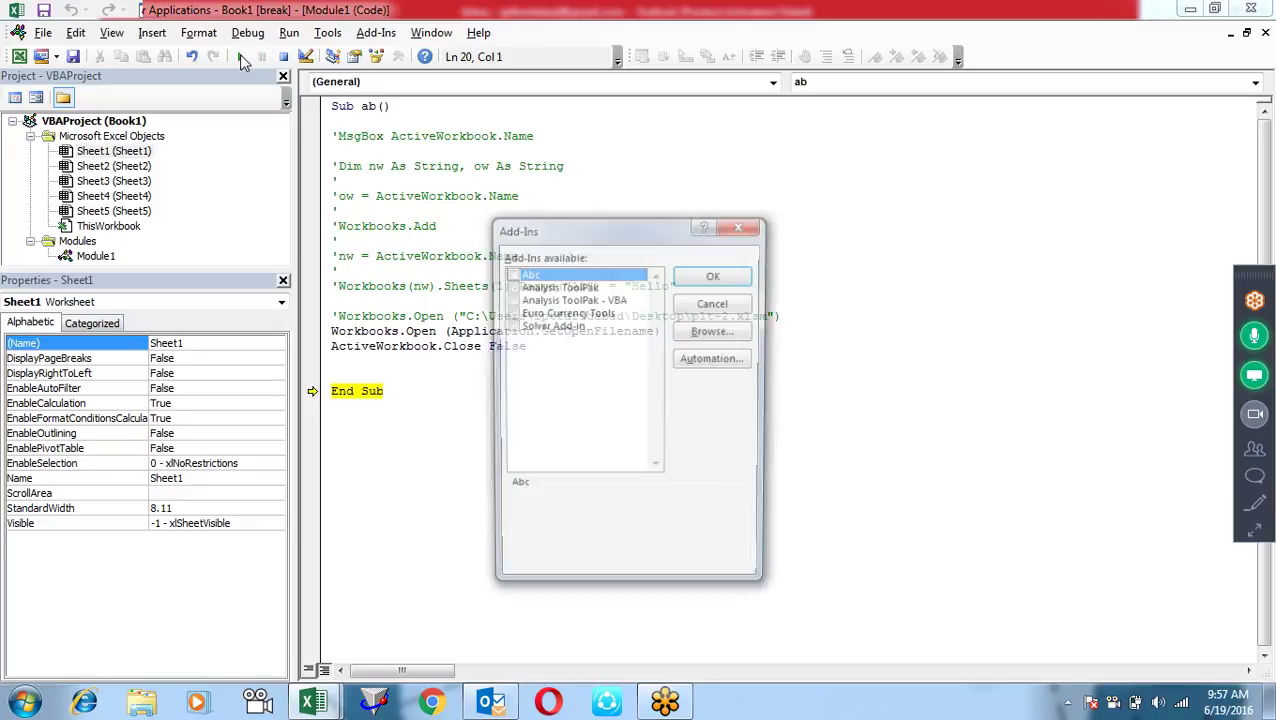
{"action": "left_click", "coordinate": [756, 223]}
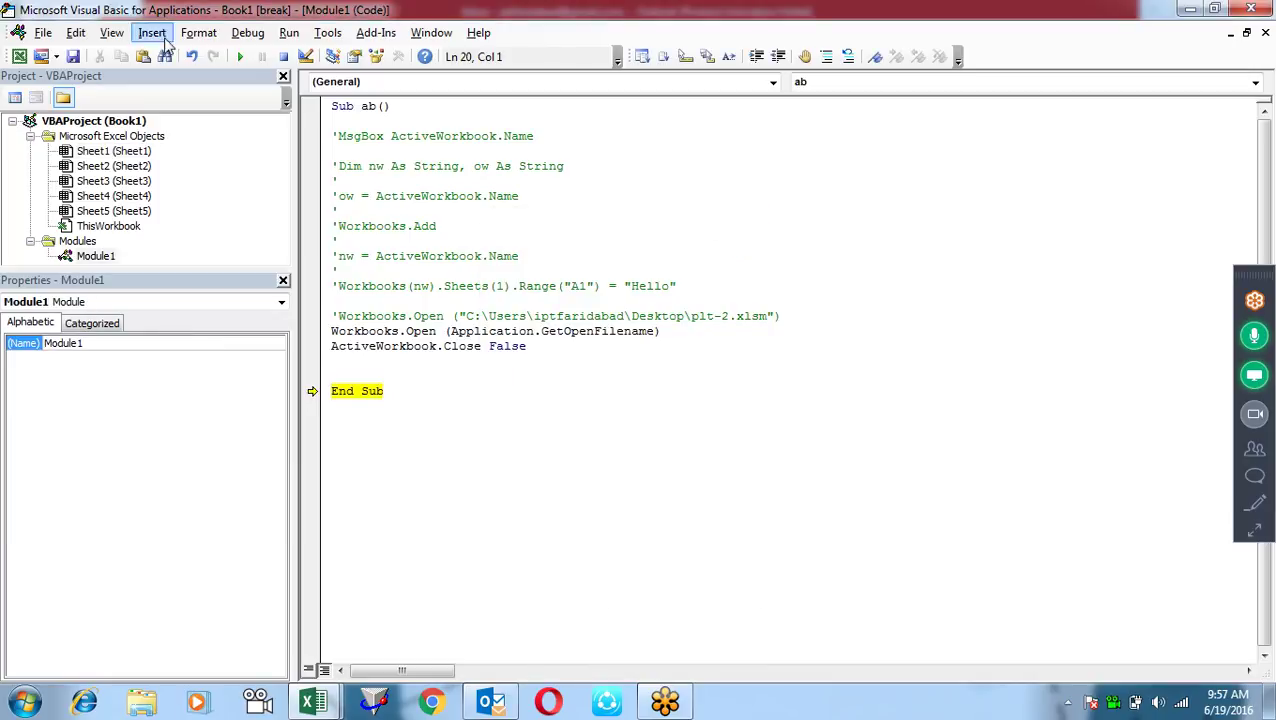
{"action": "left_click", "coordinate": [240, 56]}
{"action": "left_click", "coordinate": [579, 359]}
{"action": "left_click", "coordinate": [603, 345]}
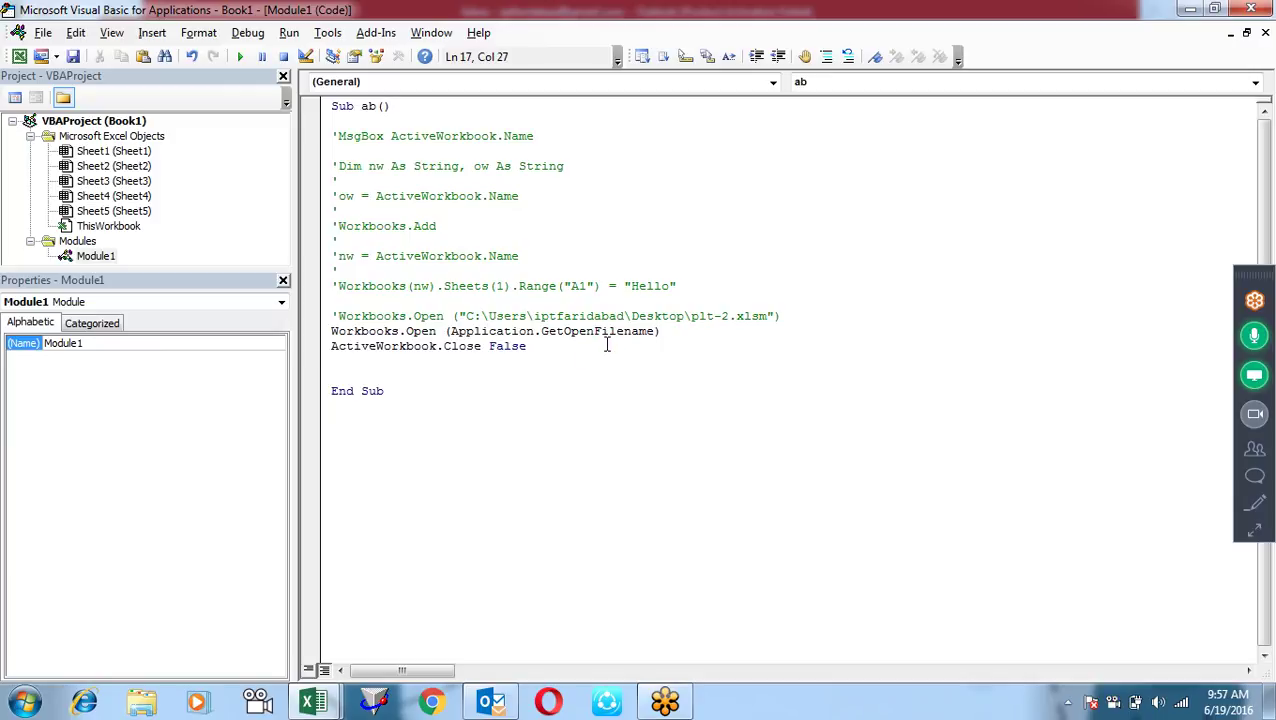
Insert Application.DisplayAlerts = False above the ActiveWorkbook.Close False line.
{"action": "left_click", "coordinate": [678, 330]}
{"action": "key", "text": "Return"}
{"action": "key", "text": "Return"}
{"action": "type", "text": "displa"}
{"action": "key", "text": "BackSpace"}
{"action": "key", "text": "BackSpace"}
{"action": "key", "text": "BackSpace"}
{"action": "key", "text": "BackSpace"}
{"action": "key", "text": "BackSpace"}
{"action": "key", "text": "BackSpace"}
{"action": "type", "text": "applicaiton"}
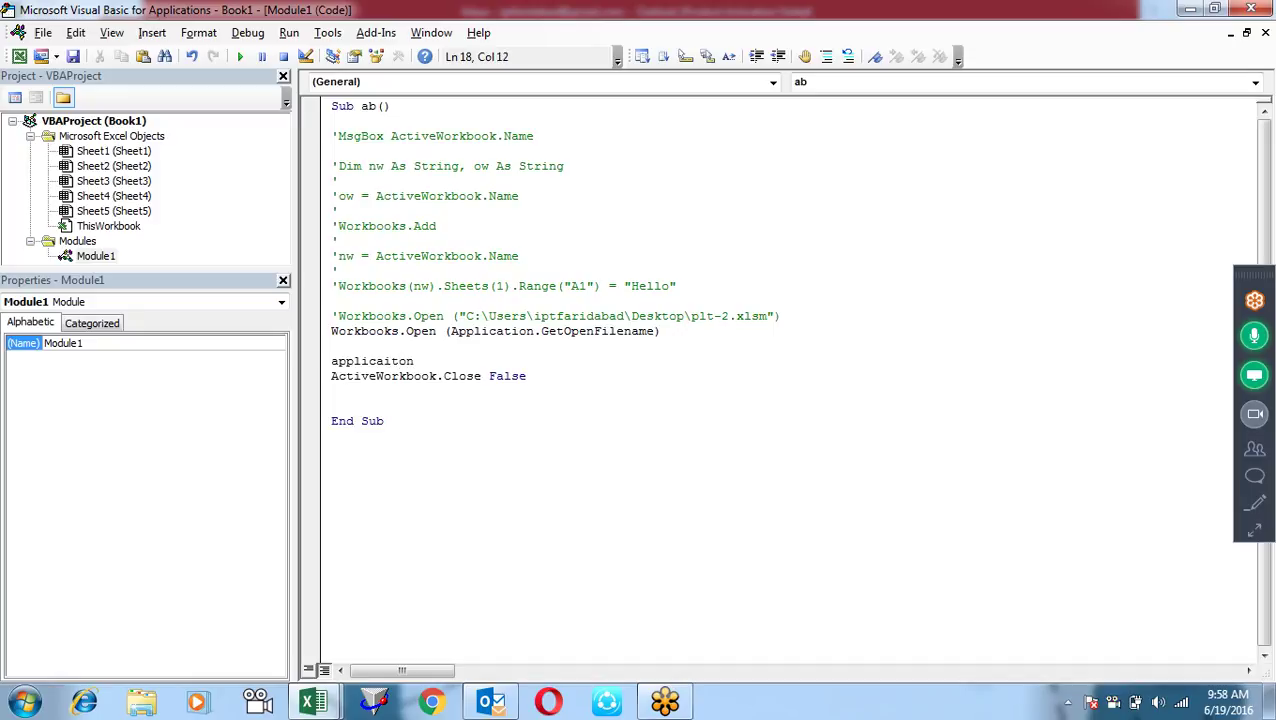
{"action": "type", "text": "."}
{"action": "key", "text": "BackSpace"}
{"action": "key", "text": "BackSpace"}
{"action": "key", "text": "BackSpace"}
{"action": "key", "text": "BackSpace"}
{"action": "key", "text": "BackSpace"}
{"action": "key", "text": "BackSpace"}
{"action": "type", "text": "ation"}
{"action": "type", "text": ".dis"}
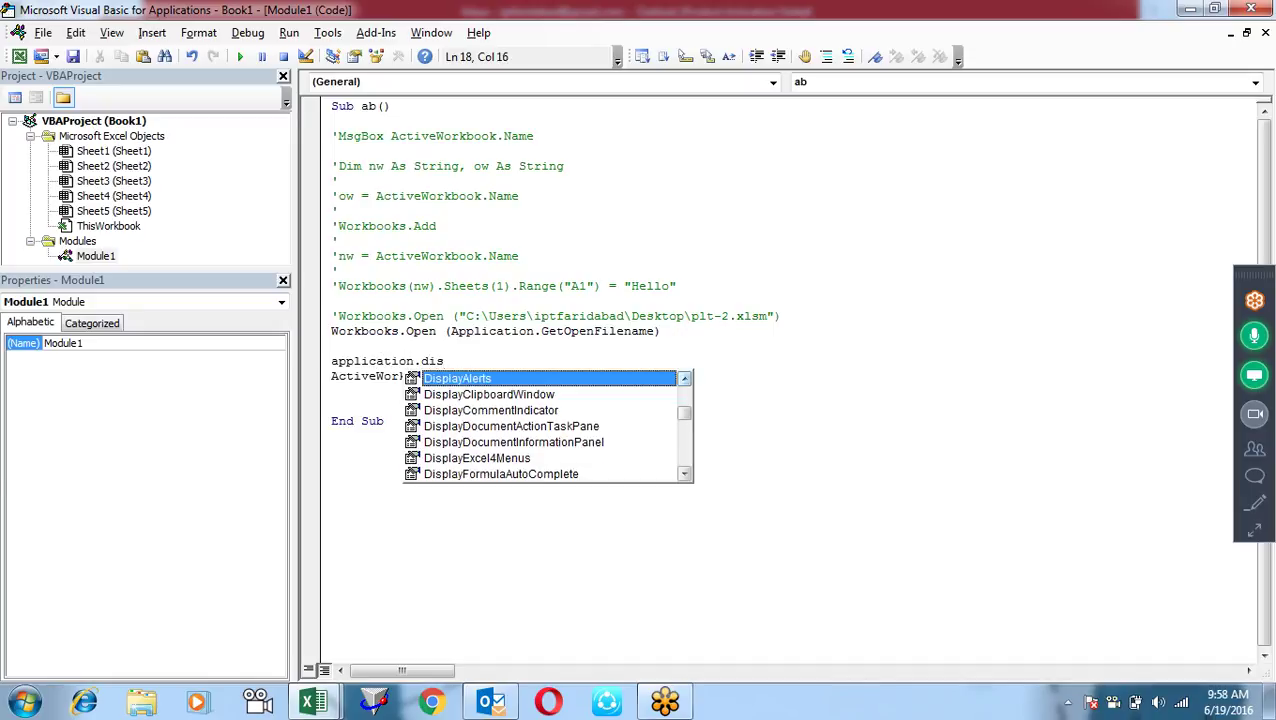
{"action": "key", "text": "Tab"}
{"action": "type", "text": "=f"}
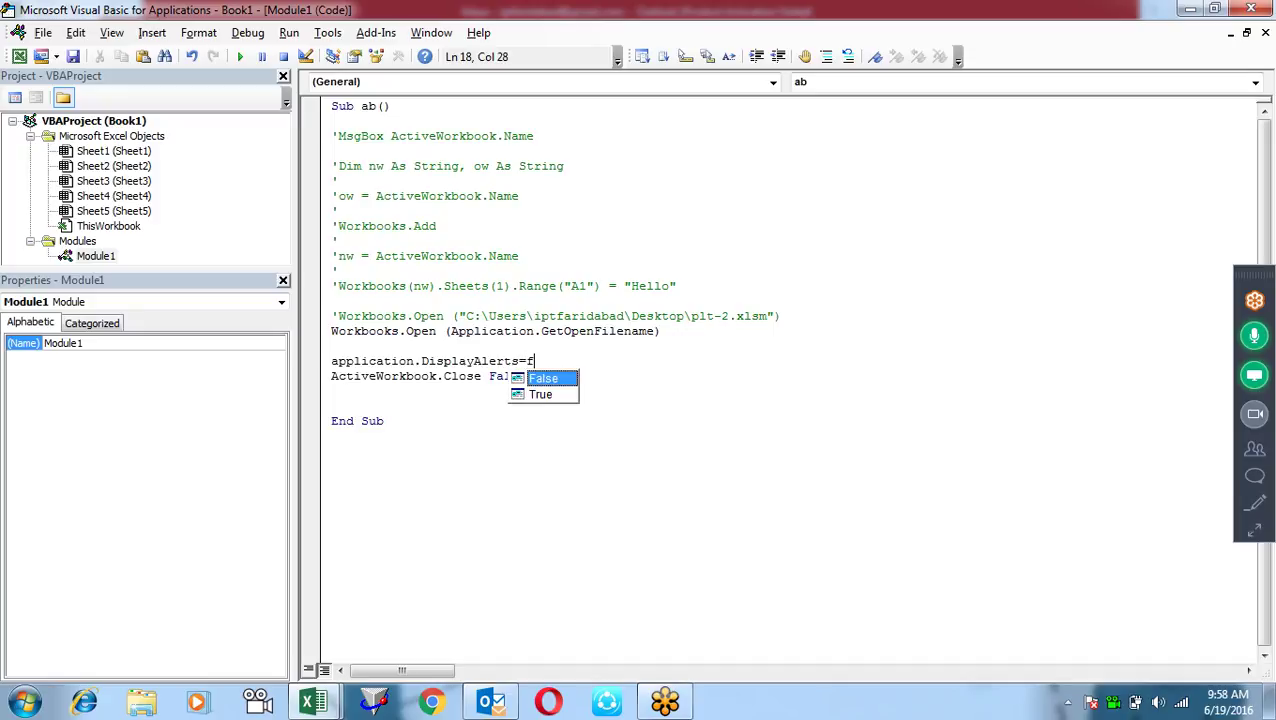
{"action": "key", "text": "Tab"}
Add Application.DisplayAlerts = True on a new line after the Close line.
{"action": "key", "text": "Down"}
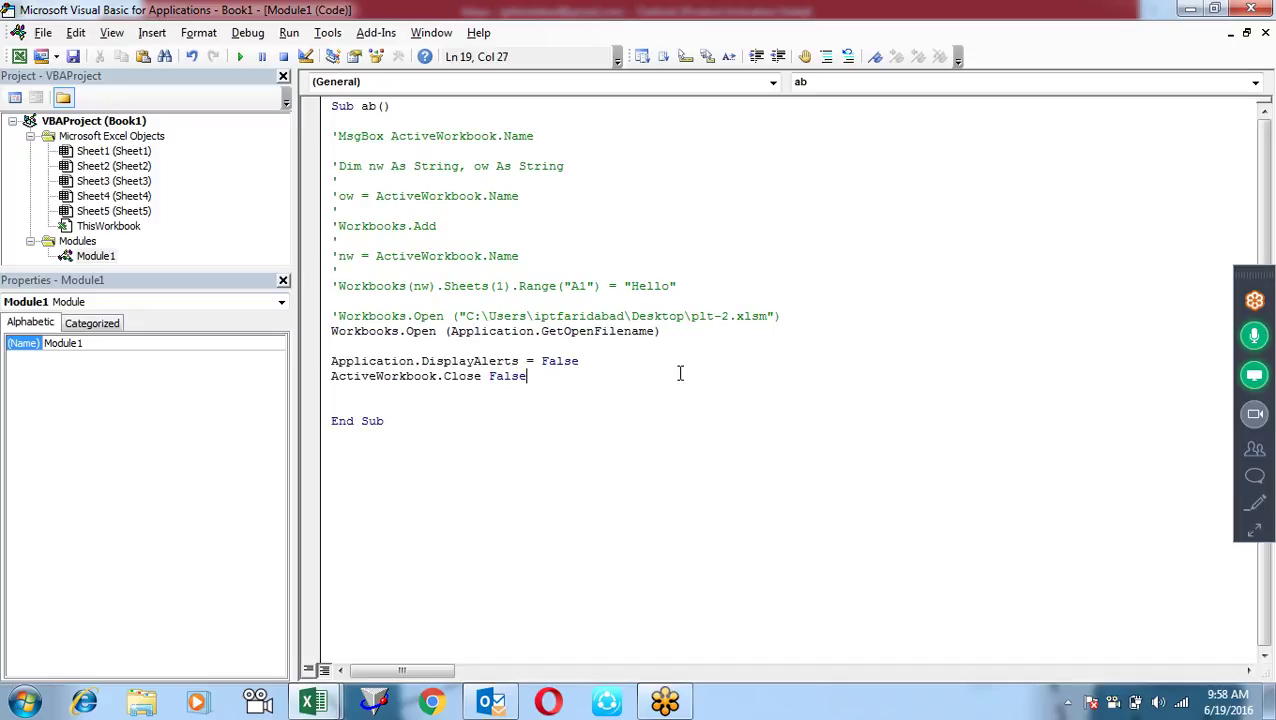
{"action": "key", "text": "Return"}
{"action": "type", "text": "pplication."}
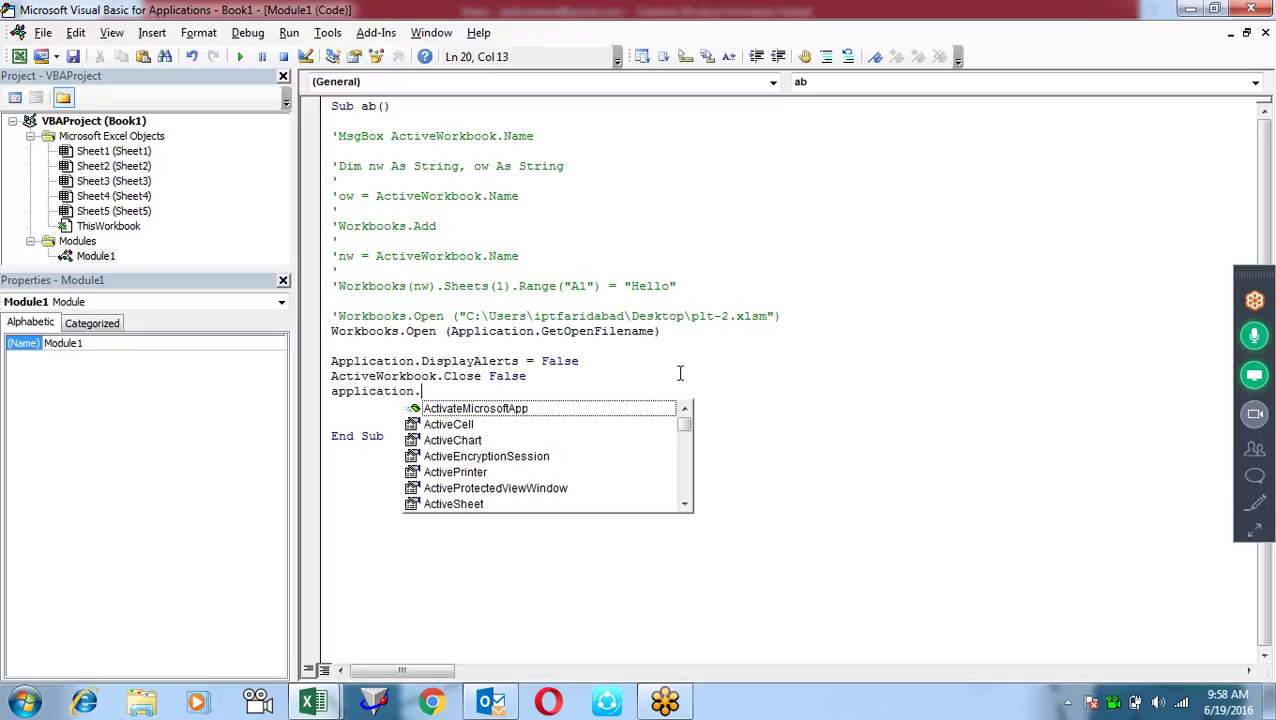
{"action": "type", "text": "dis"}
{"action": "key", "text": "Tab"}
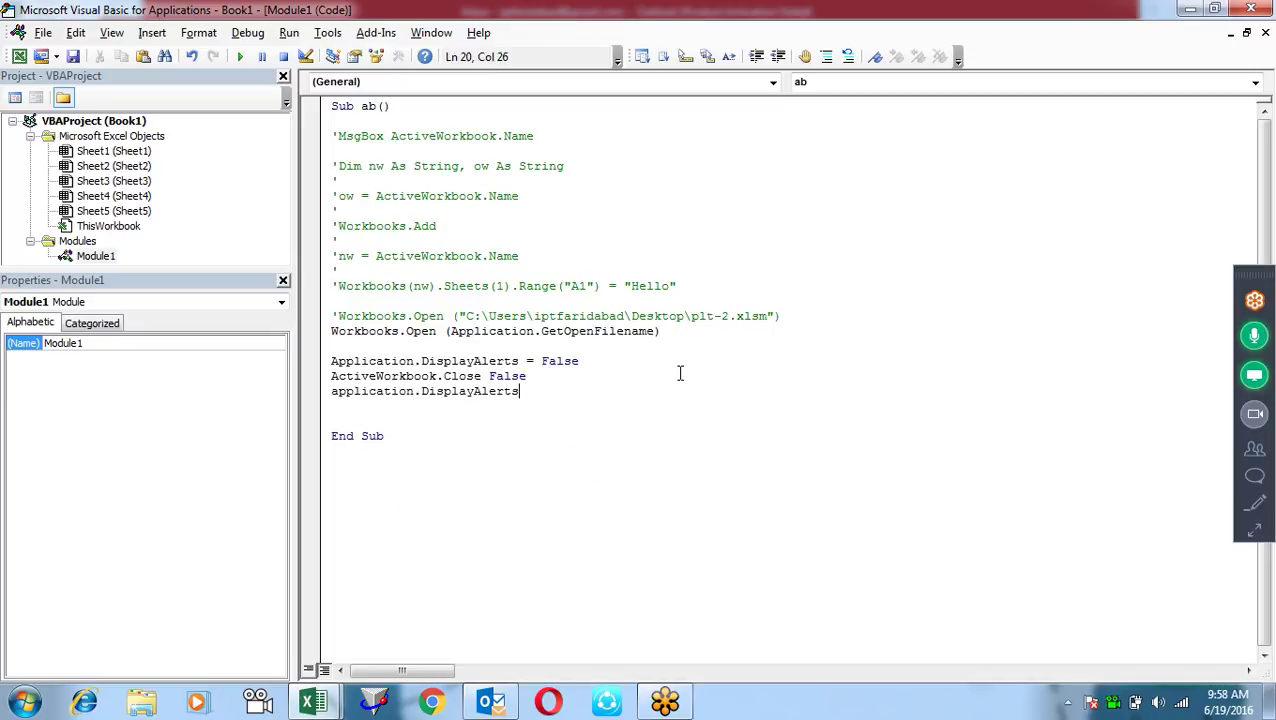
{"action": "type", "text": "=Tru"}
{"action": "key", "text": "Tab"}
{"action": "key", "text": "Return"}
{"action": "left_click", "coordinate": [241, 60]}
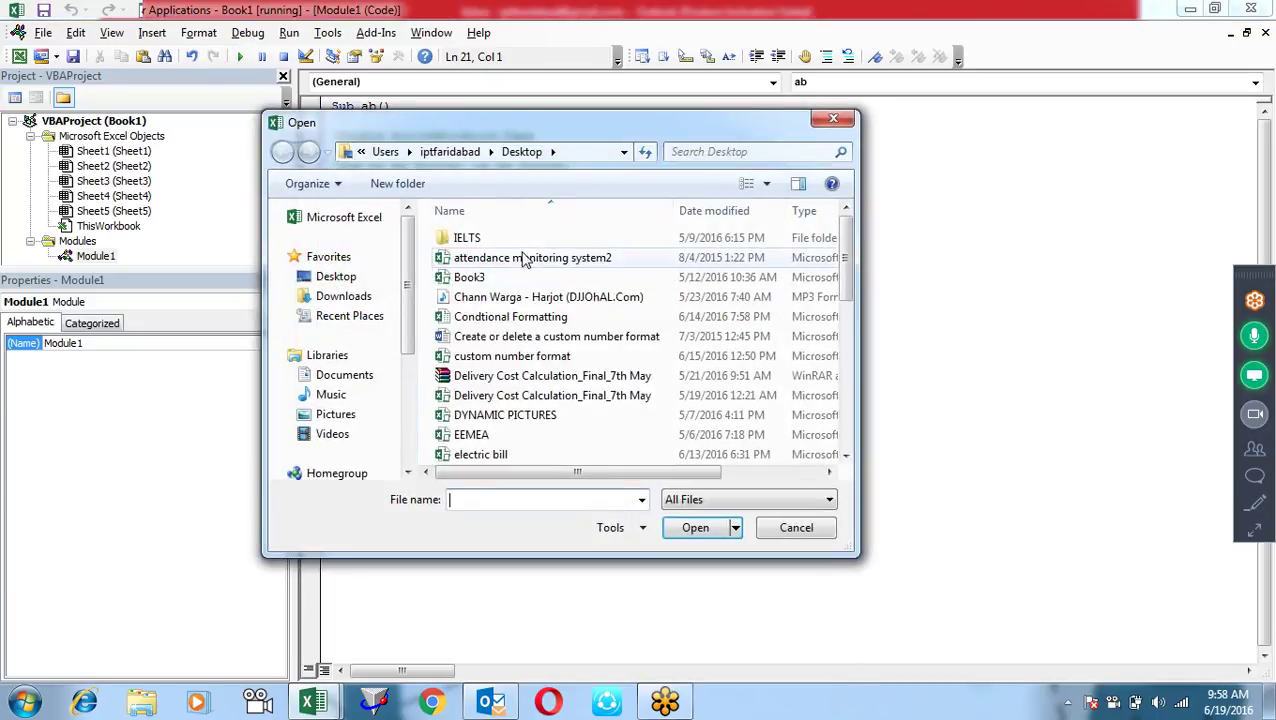
{"action": "double_click", "coordinate": [517, 262]}
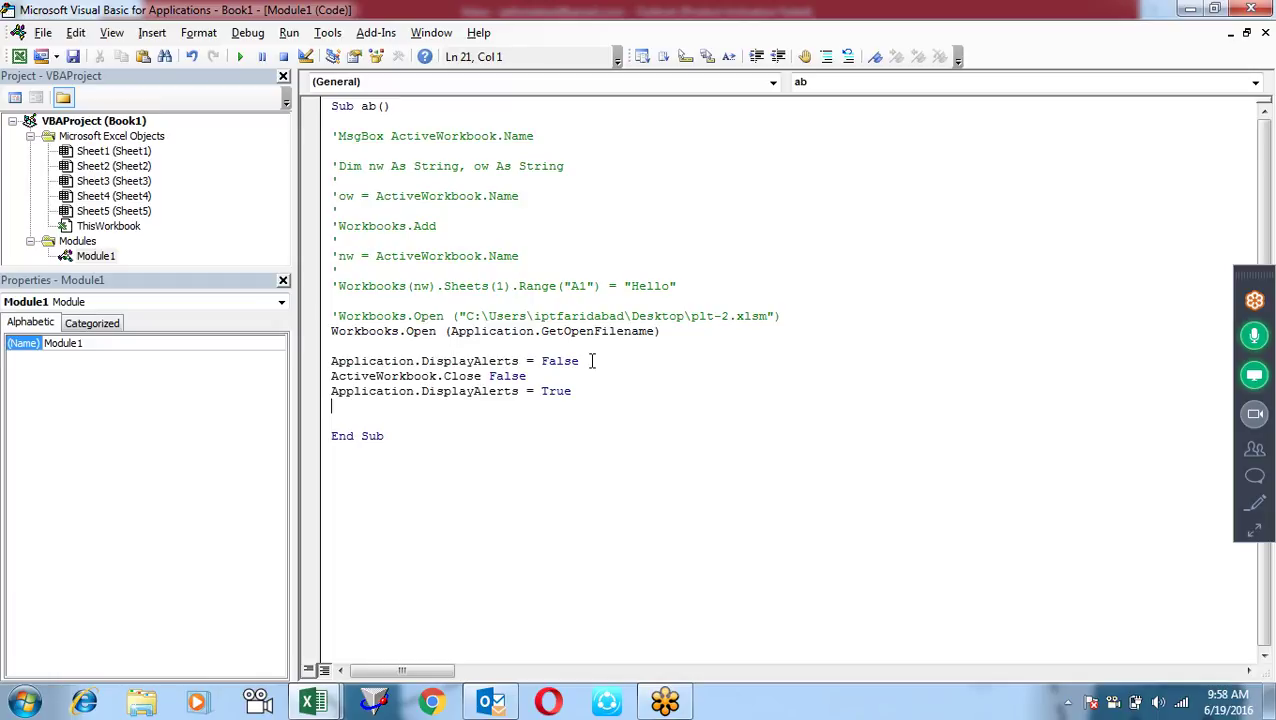
{"action": "mouse_move", "coordinate": [571, 391]}
{"action": "left_mouse_down"}
{"action": "mouse_move", "coordinate": [325, 346]}
{"action": "mouse_move", "coordinate": [327, 326]}
{"action": "left_mouse_up"}
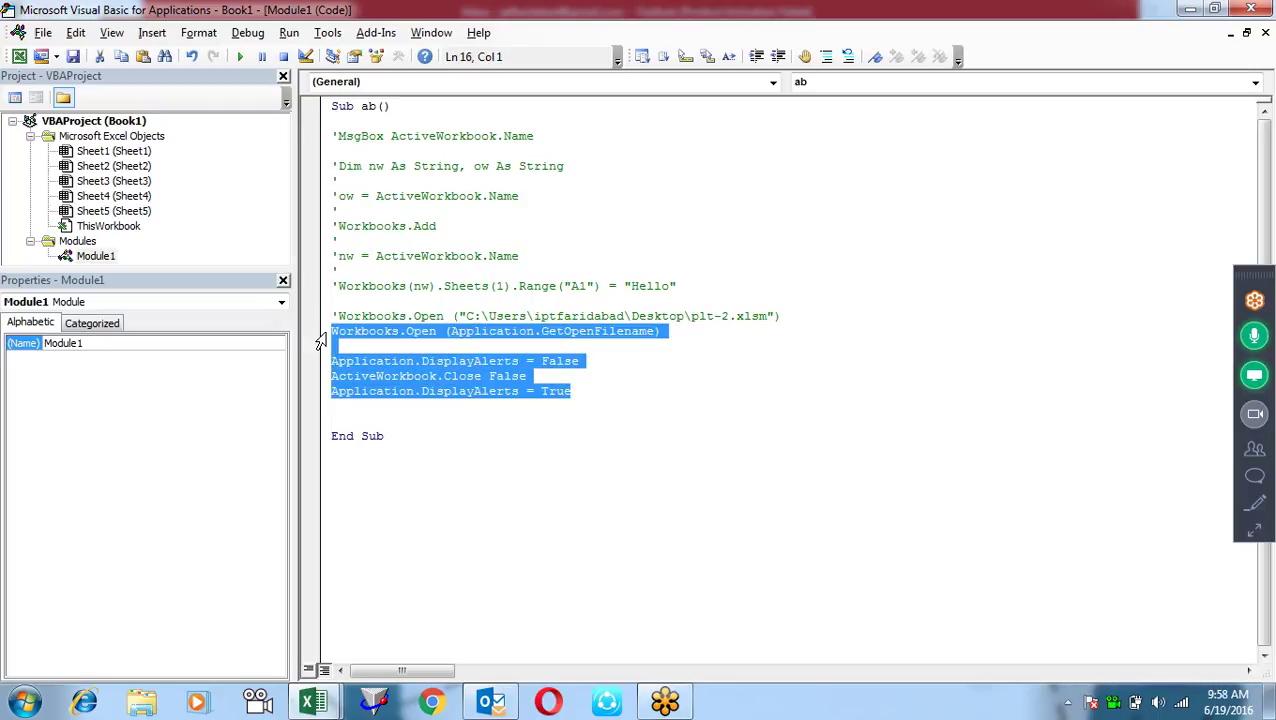
Comment out the selected lines and start an ActiveWorkbook.SaveAs " line before End Sub.
{"action": "left_click", "coordinate": [826, 58]}
{"action": "left_click", "coordinate": [691, 390]}
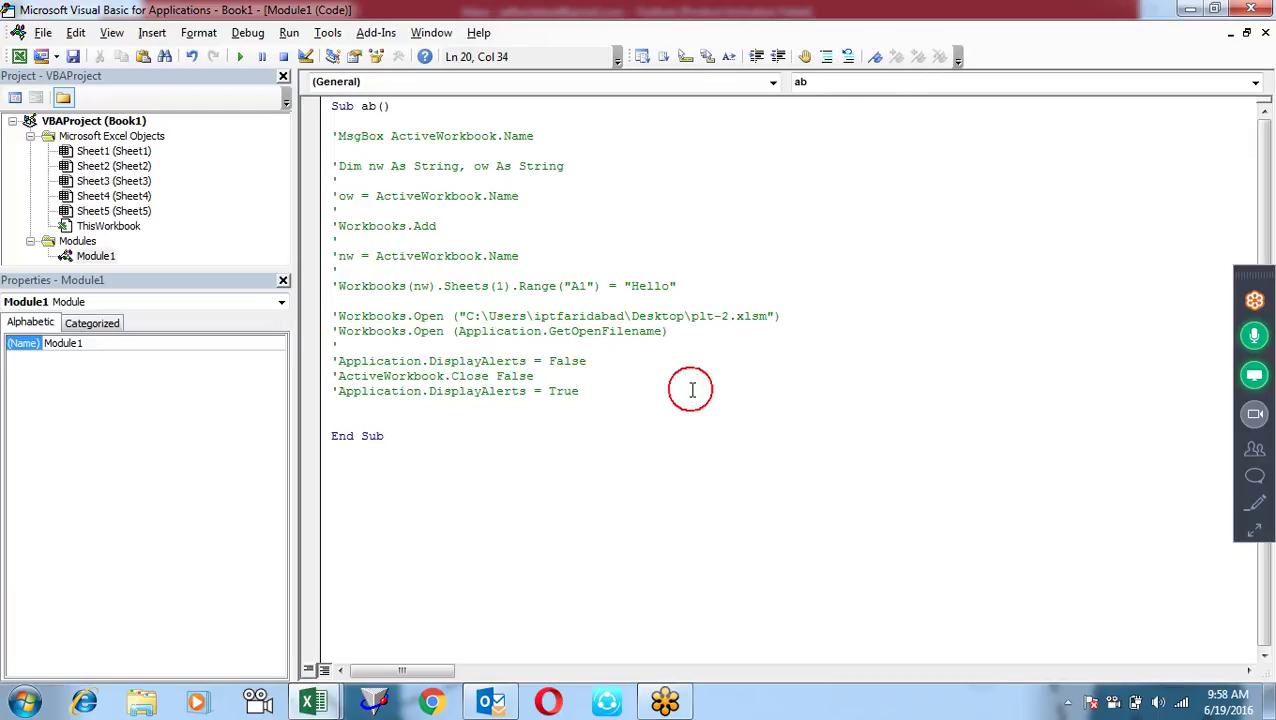
{"action": "key", "text": "Return"}
{"action": "key", "text": "Return"}
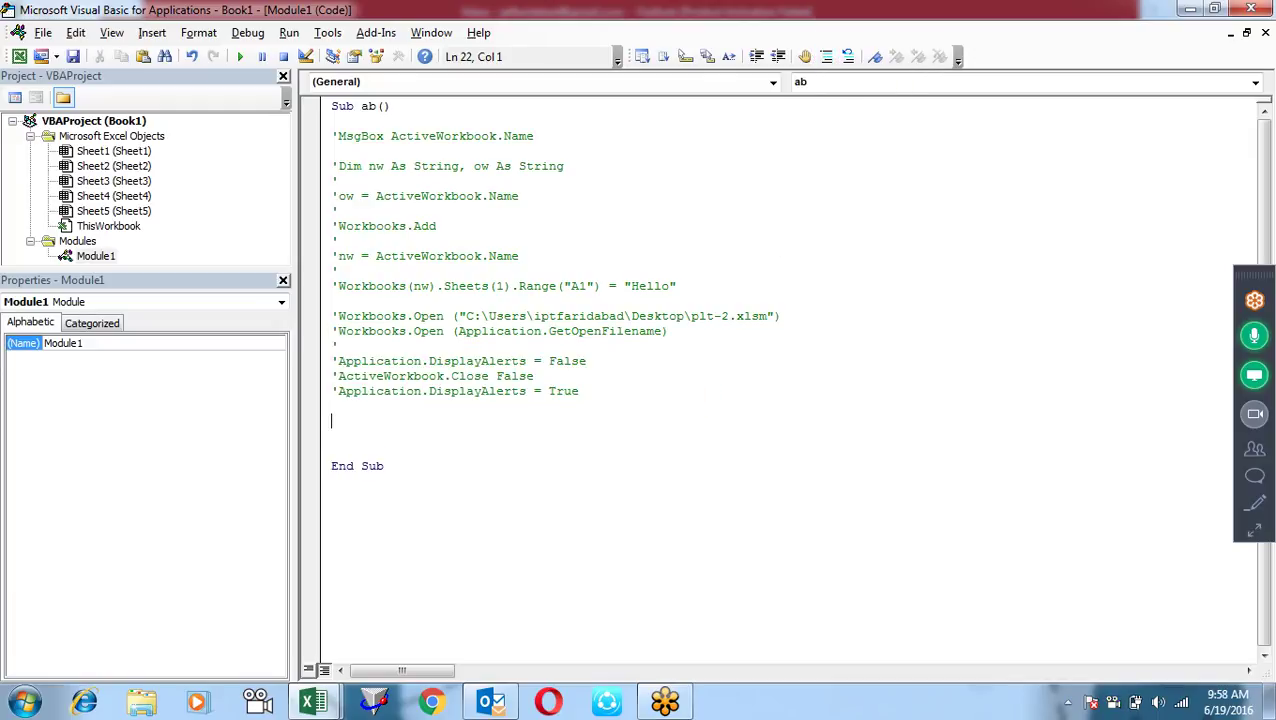
{"action": "type", "text": "activeow"}
{"action": "key", "text": "BackSpace"}
{"action": "key", "text": "BackSpace"}
{"action": "type", "text": "workbook"}
{"action": "type", "text": ".sa"}
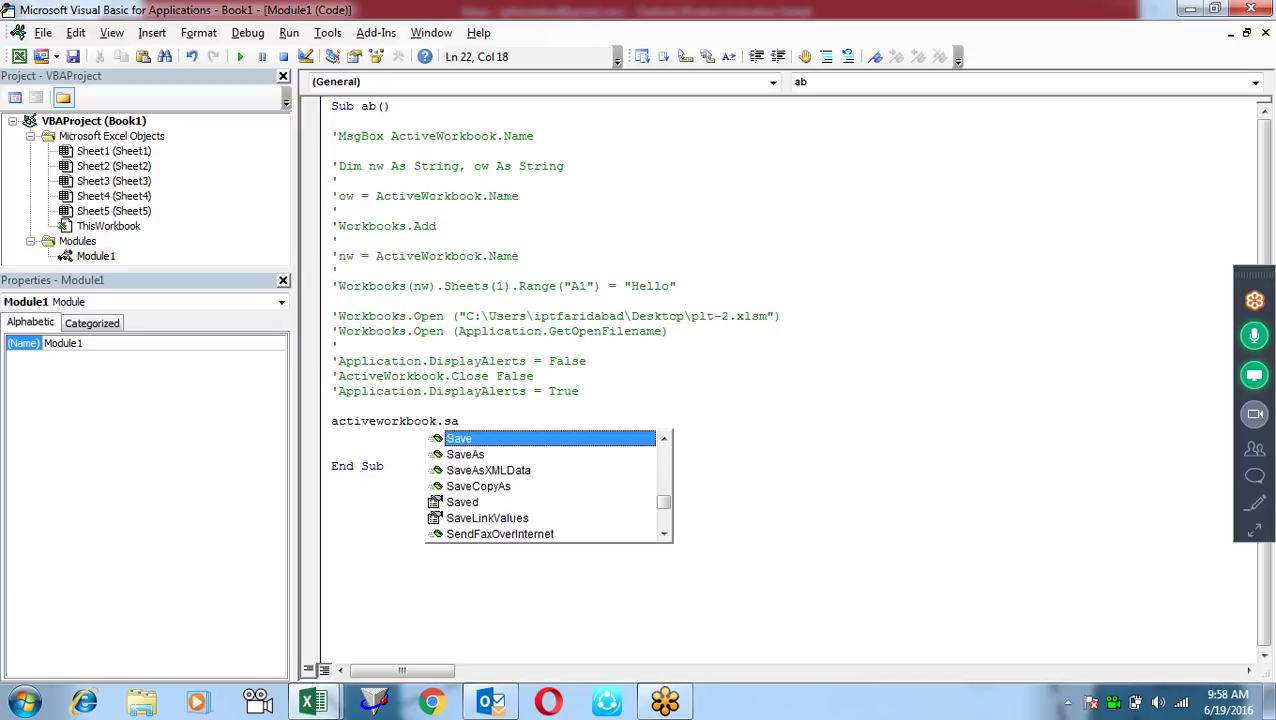
{"action": "key", "text": "Down"}
{"action": "key", "text": "Tab"}
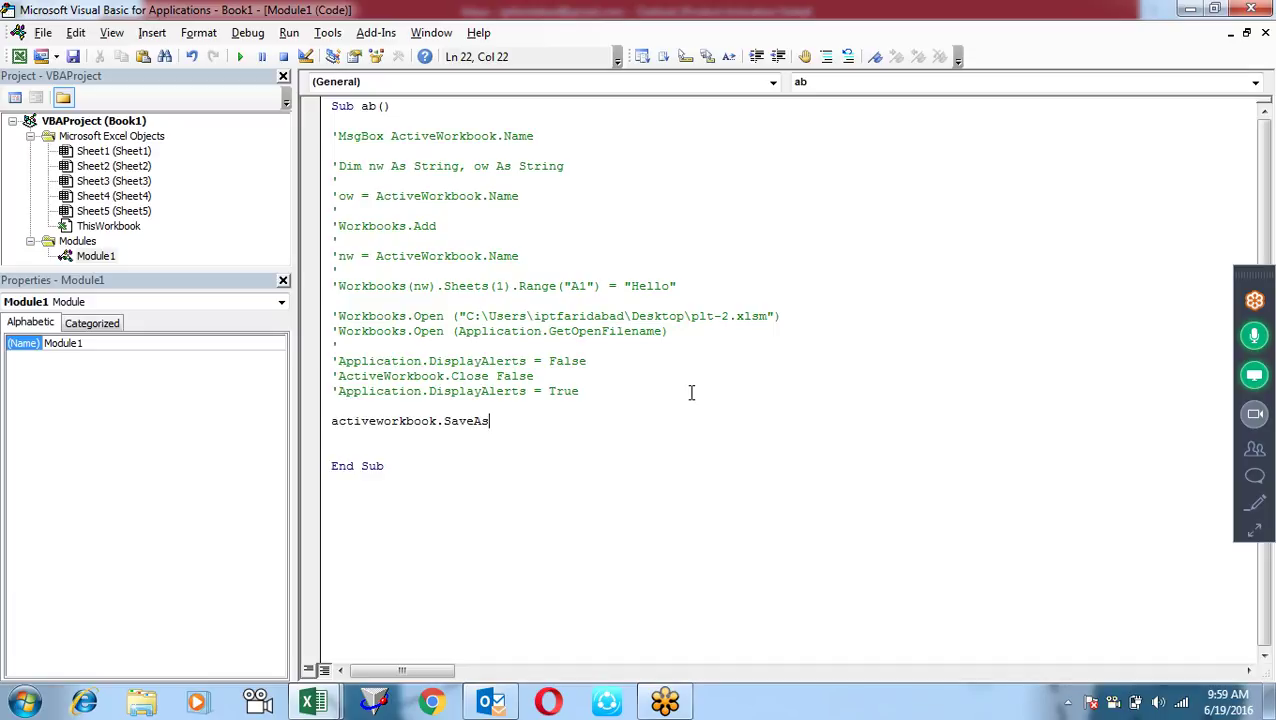
{"action": "type", "text": "\""}
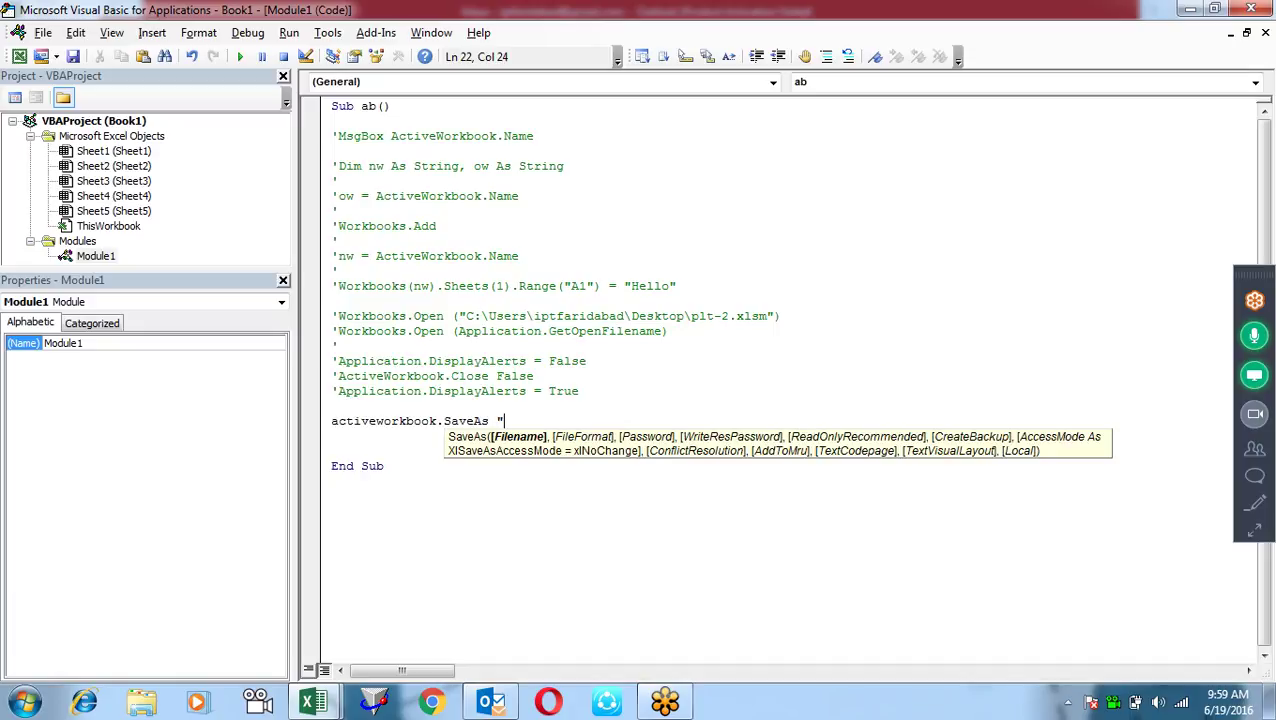
Copy the Desktop path from the Workbooks.Open line into SaveAs and append WorkbookObject.xlsm.
{"action": "left_click", "coordinate": [694, 315]}
{"action": "left_click", "coordinate": [465, 316]}
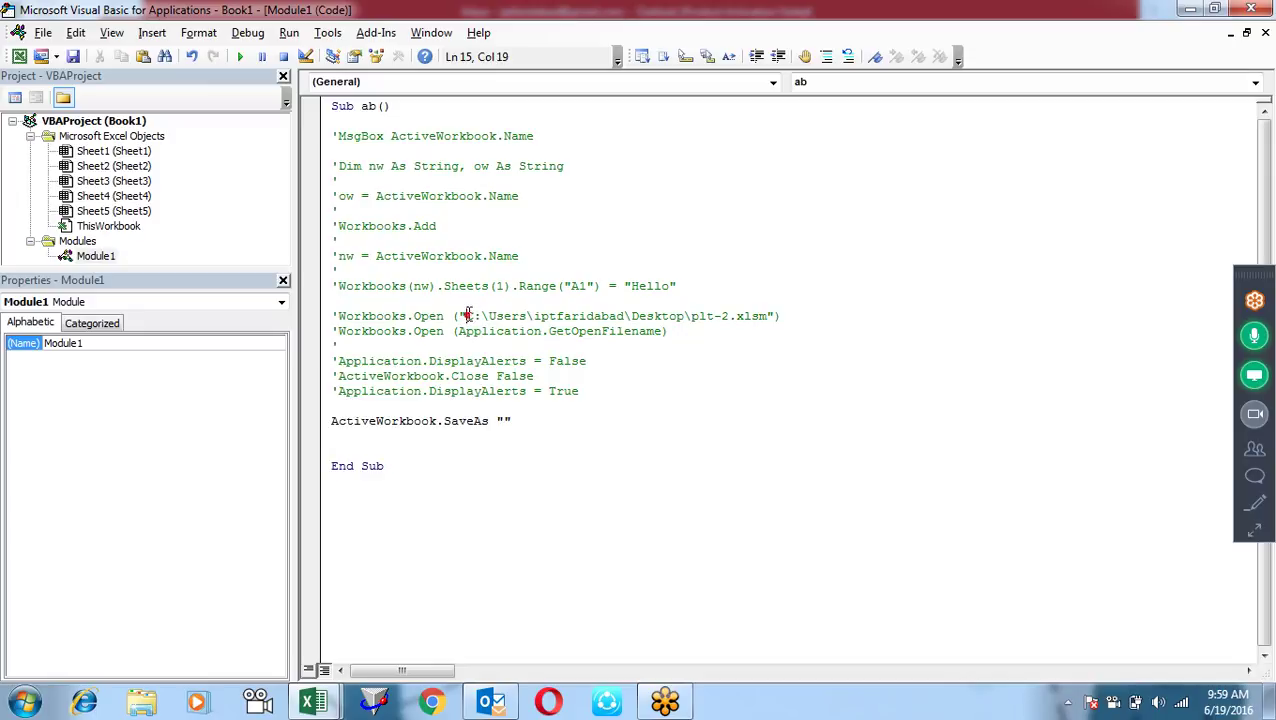
{"action": "left_click_drag", "start_coordinate": [465, 316], "coordinate": [693, 316]}
{"action": "key", "text": "ctrl+c"}
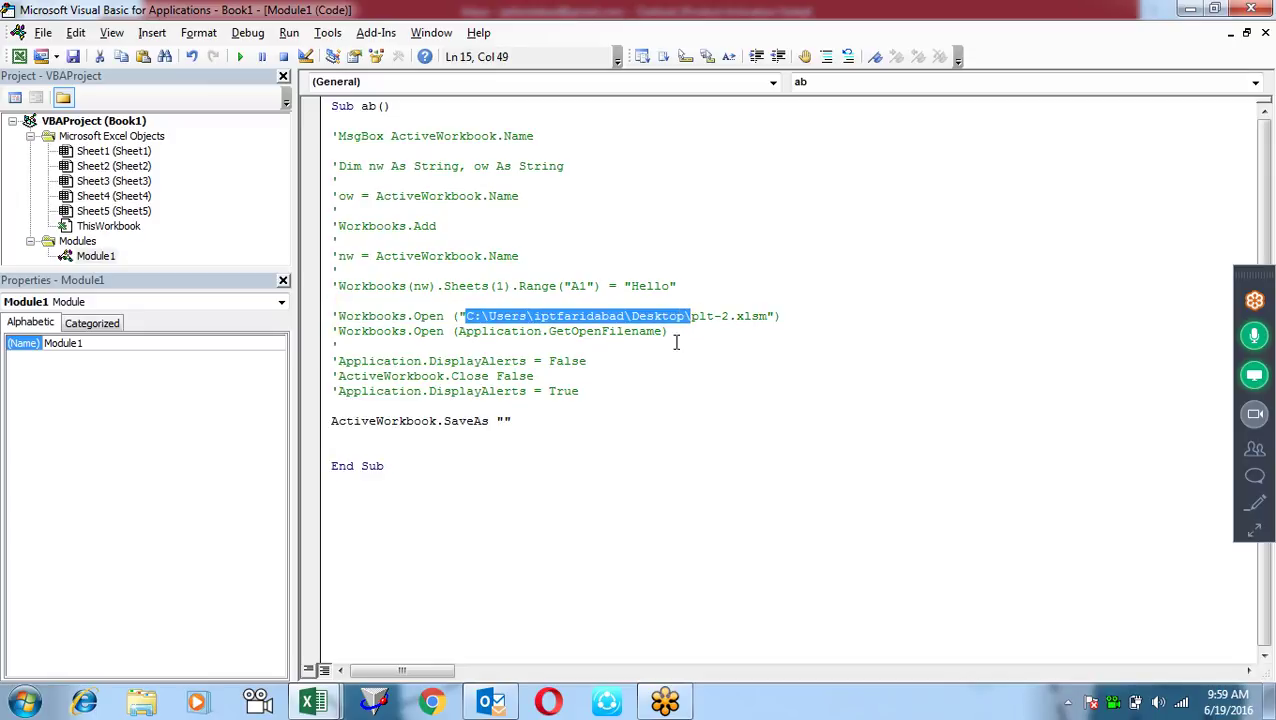
{"action": "left_click", "coordinate": [507, 421]}
{"action": "key", "text": "ctrl+v"}
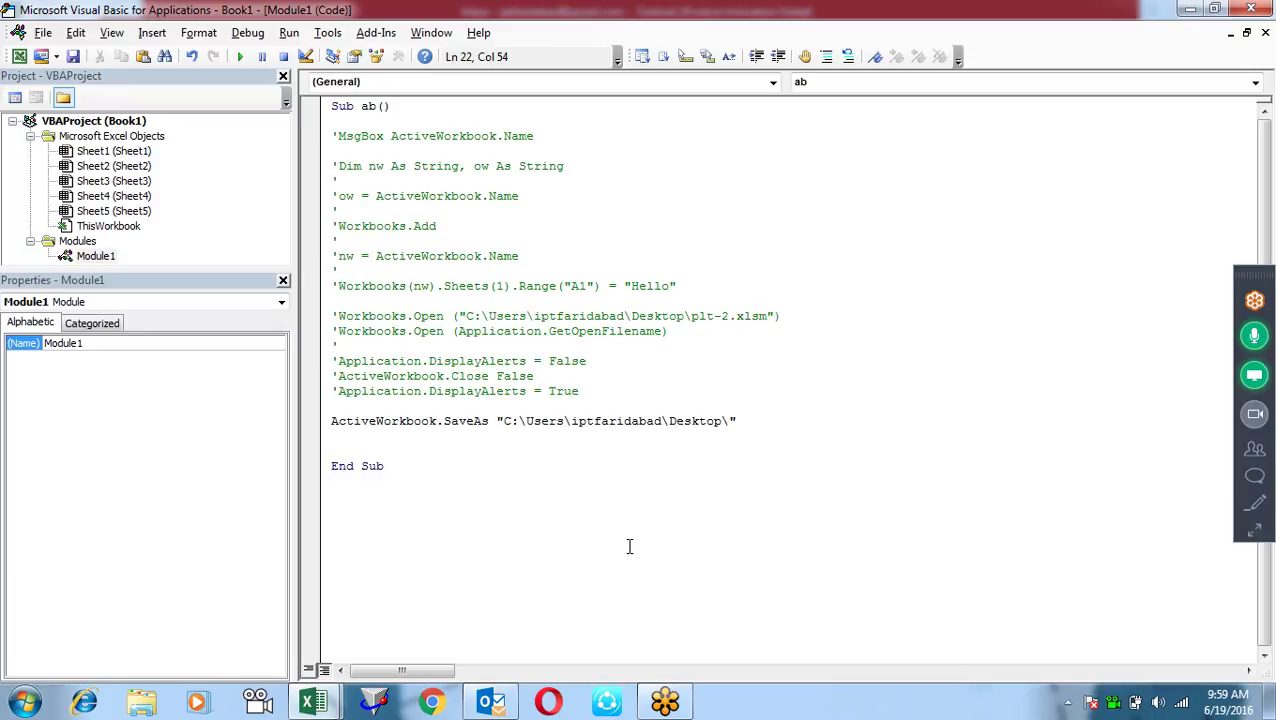
{"action": "type", "text": "Workbook"}
{"action": "type", "text": "0"}
{"action": "type", "text": "bject.xls"}
{"action": "type", "text": "m"}
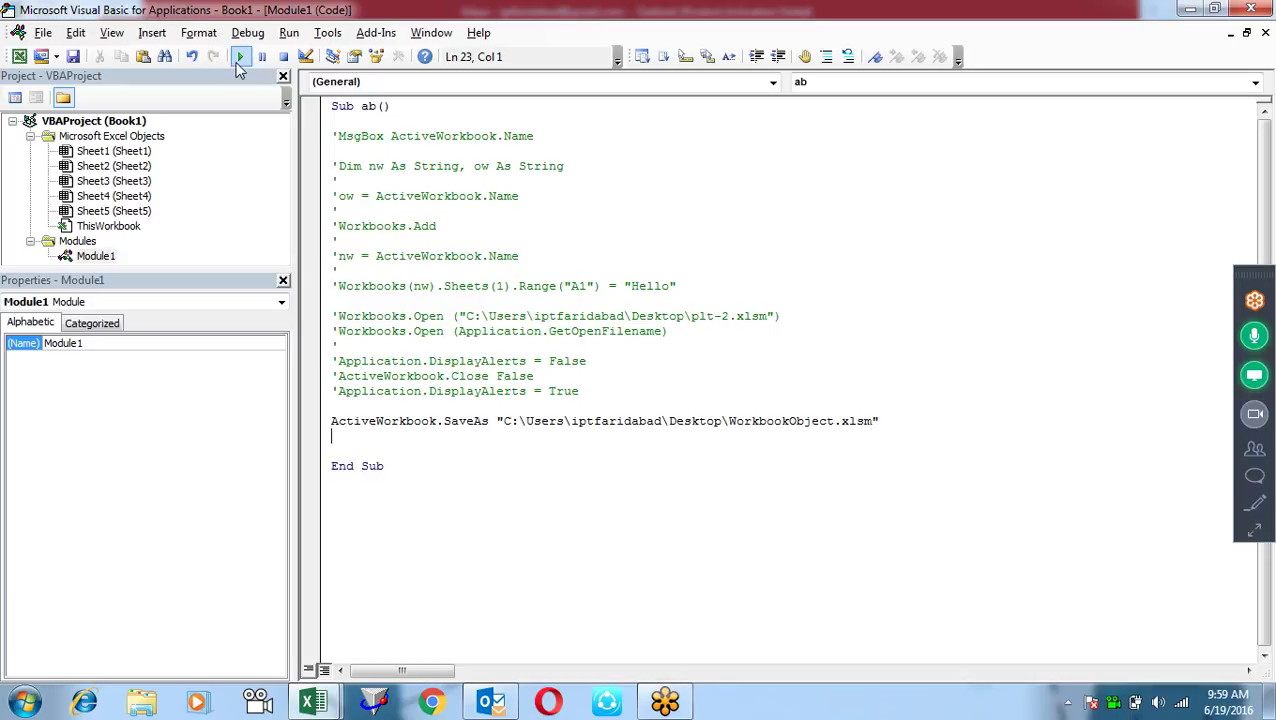
{"action": "left_click", "coordinate": [240, 57]}
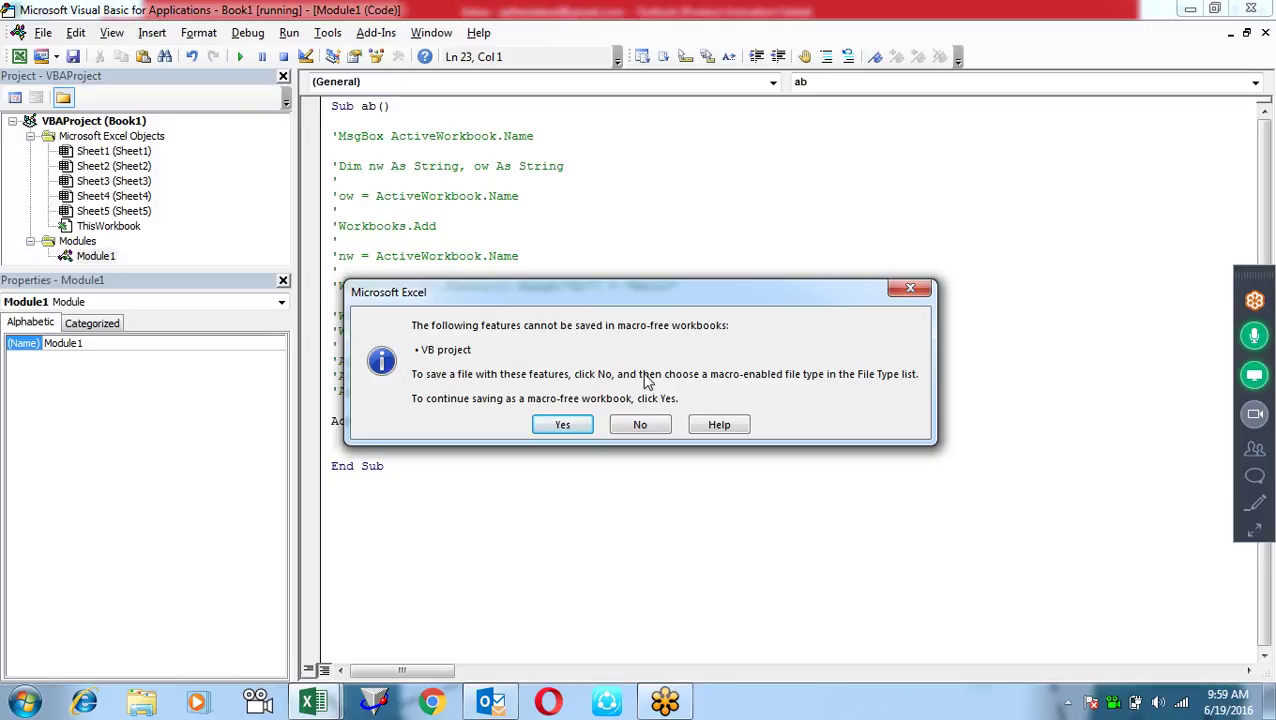
{"action": "left_click", "coordinate": [669, 433]}
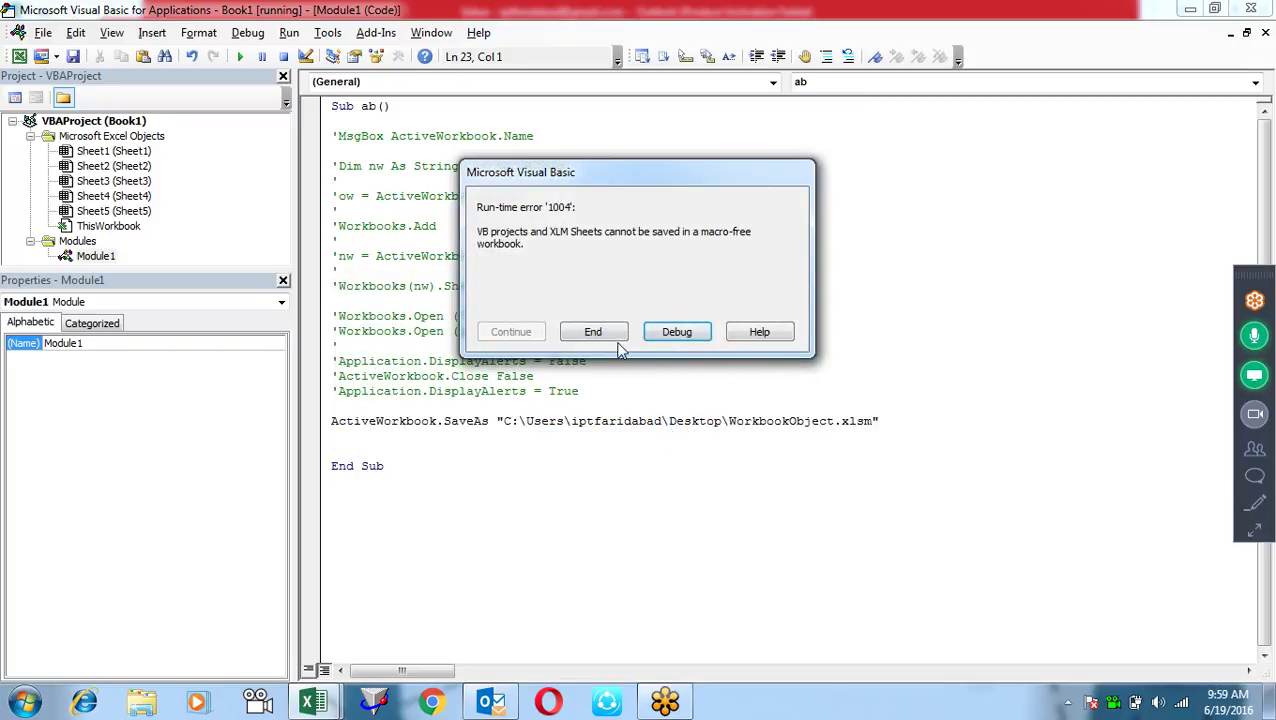
{"action": "left_click", "coordinate": [606, 334]}
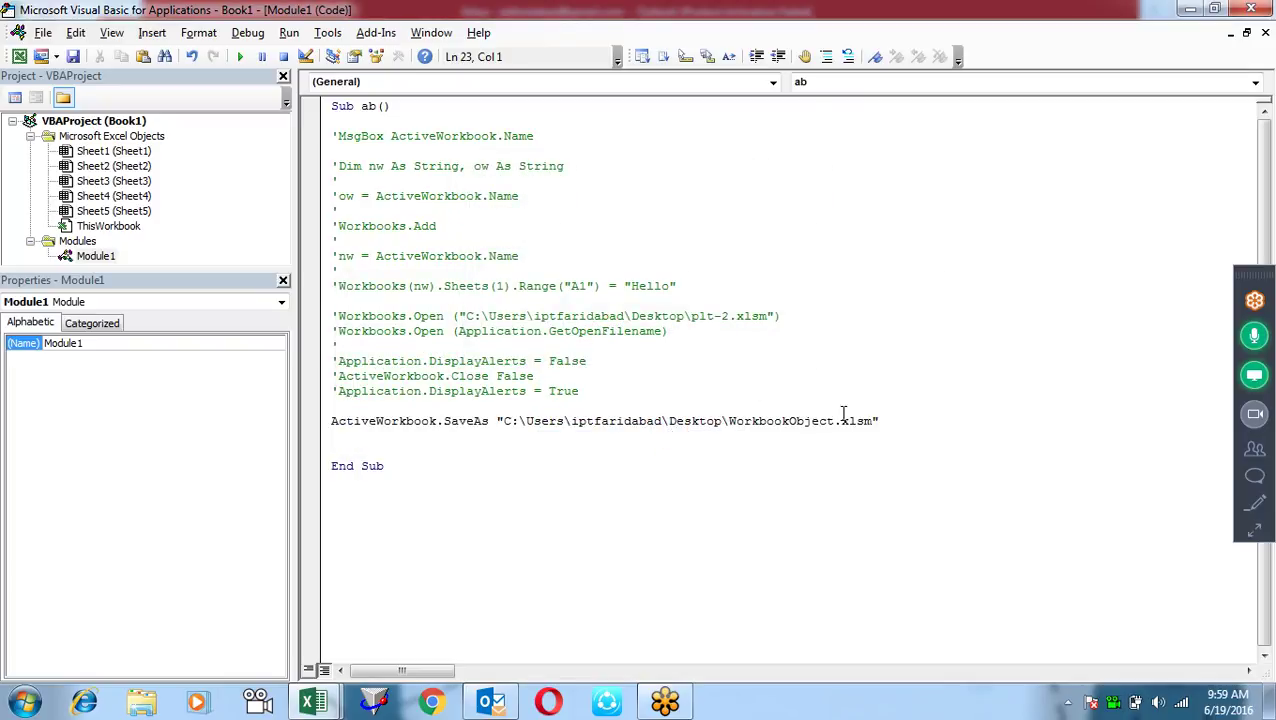
{"action": "left_click", "coordinate": [895, 422]}
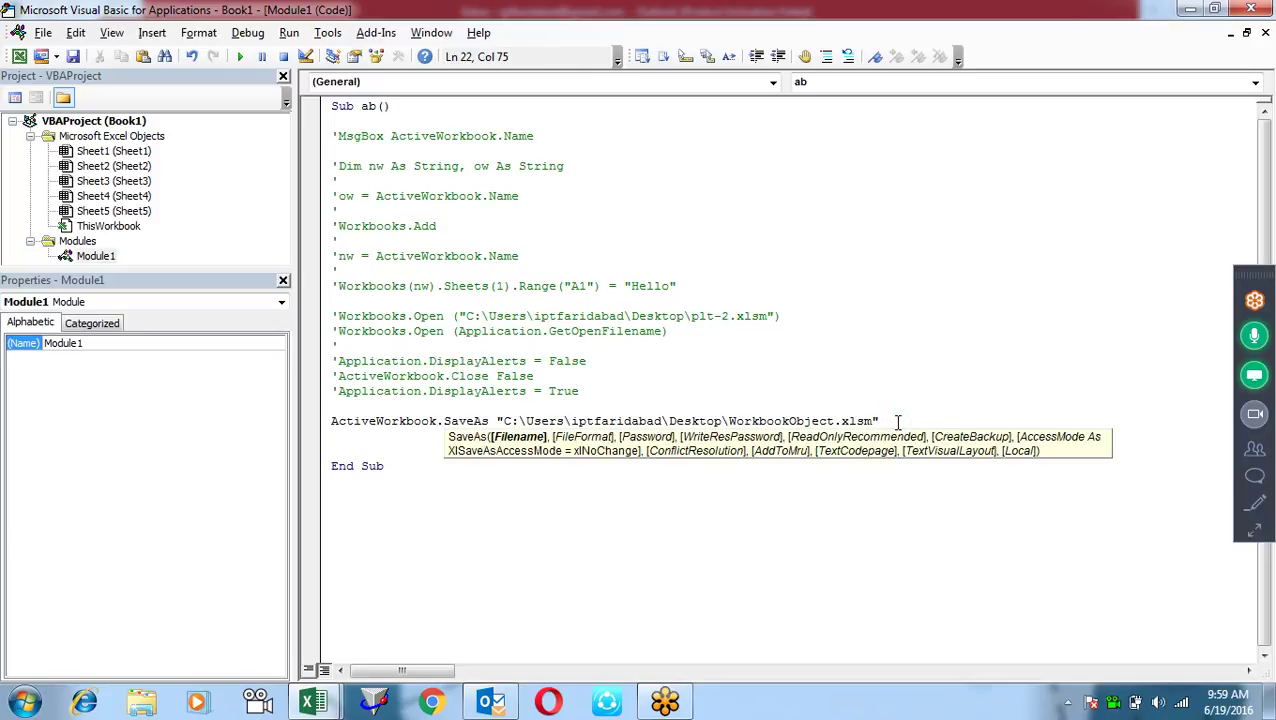
End the SaveAs file name with a comma and begin typing the "Excel Macro" file format text.
{"action": "key", "text": "BackSpace"}
{"action": "type", "text": ","}
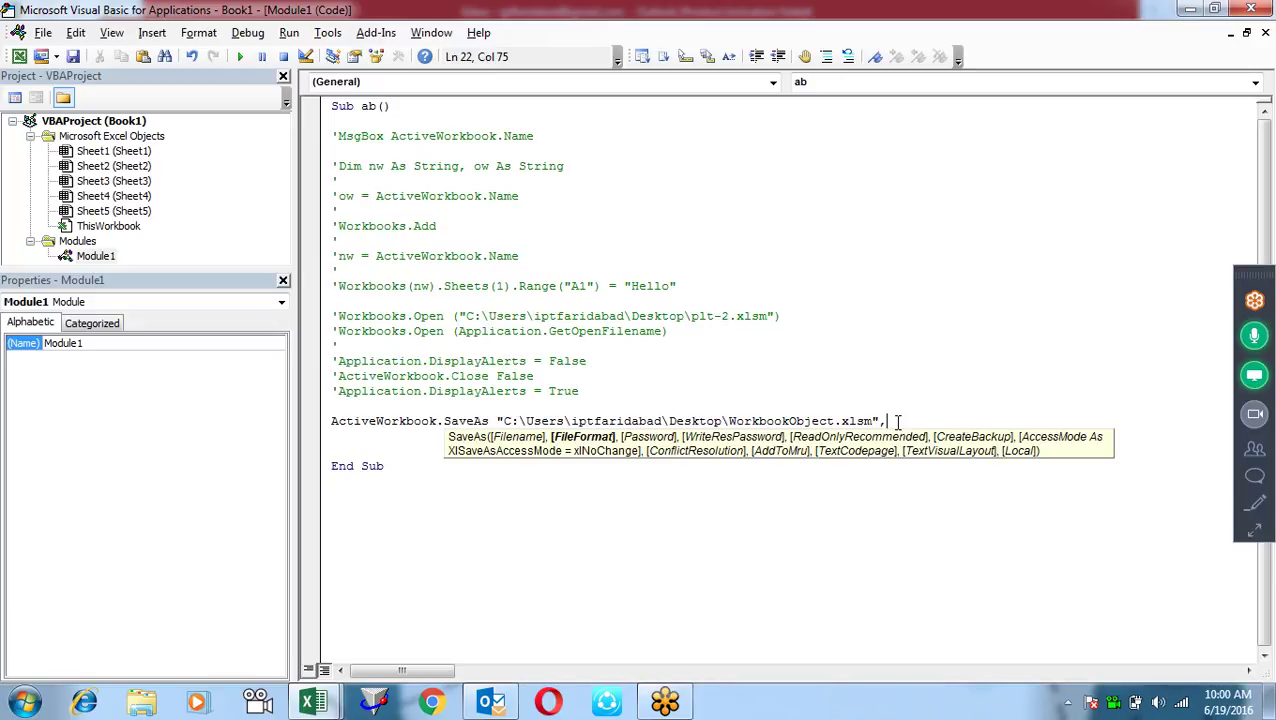
{"action": "type", "text": "\"Excel Macro Ex"}
{"action": "key", "text": "BackSpace"}
{"action": "key", "text": "BackSpace"}
{"action": "key", "text": "BackSpace"}
{"action": "key", "text": "BackSpace"}
{"action": "key", "text": "BackSpace"}
{"action": "key", "text": "BackSpace"}
{"action": "key", "text": "BackSpace"}
{"action": "key", "text": "BackSpace"}
{"action": "key", "text": "BackSpace"}
{"action": "key", "text": "BackSpace"}
In Chrome, search Google for 'excel vba save as xlsm file format'.
{"action": "left_click", "coordinate": [429, 704]}
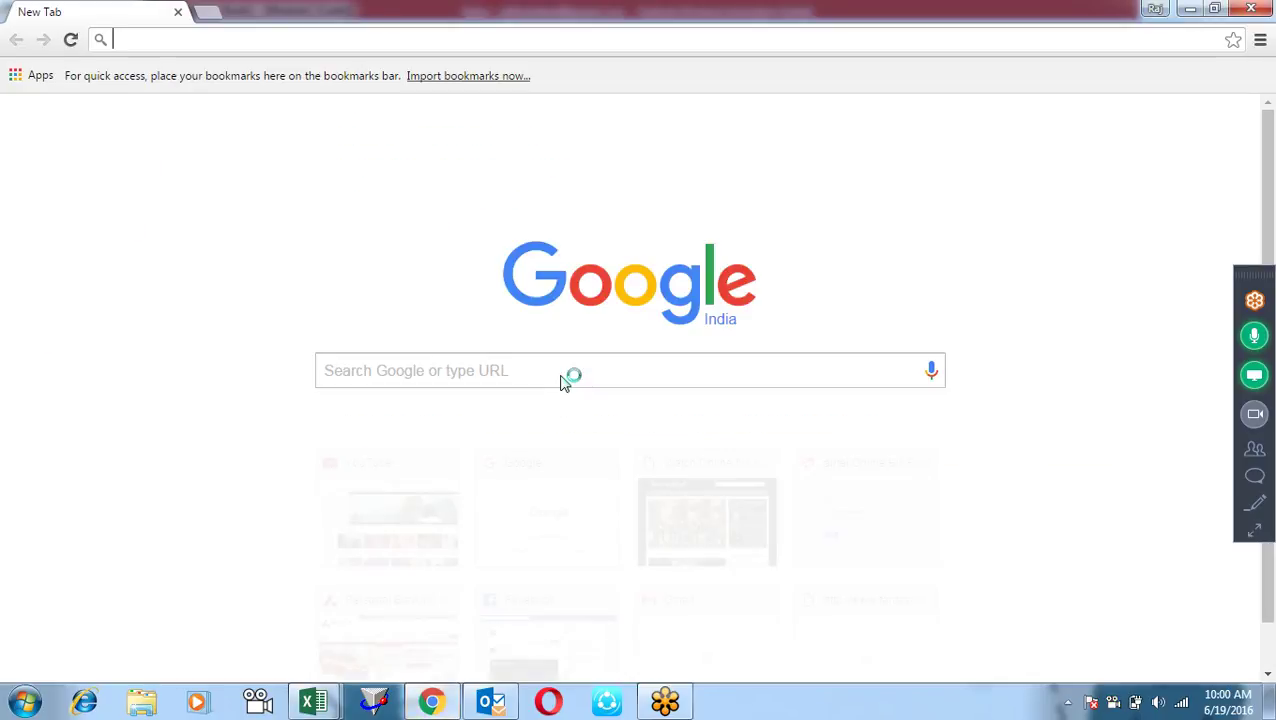
{"action": "type", "text": "go"}
{"action": "key", "text": "Return"}
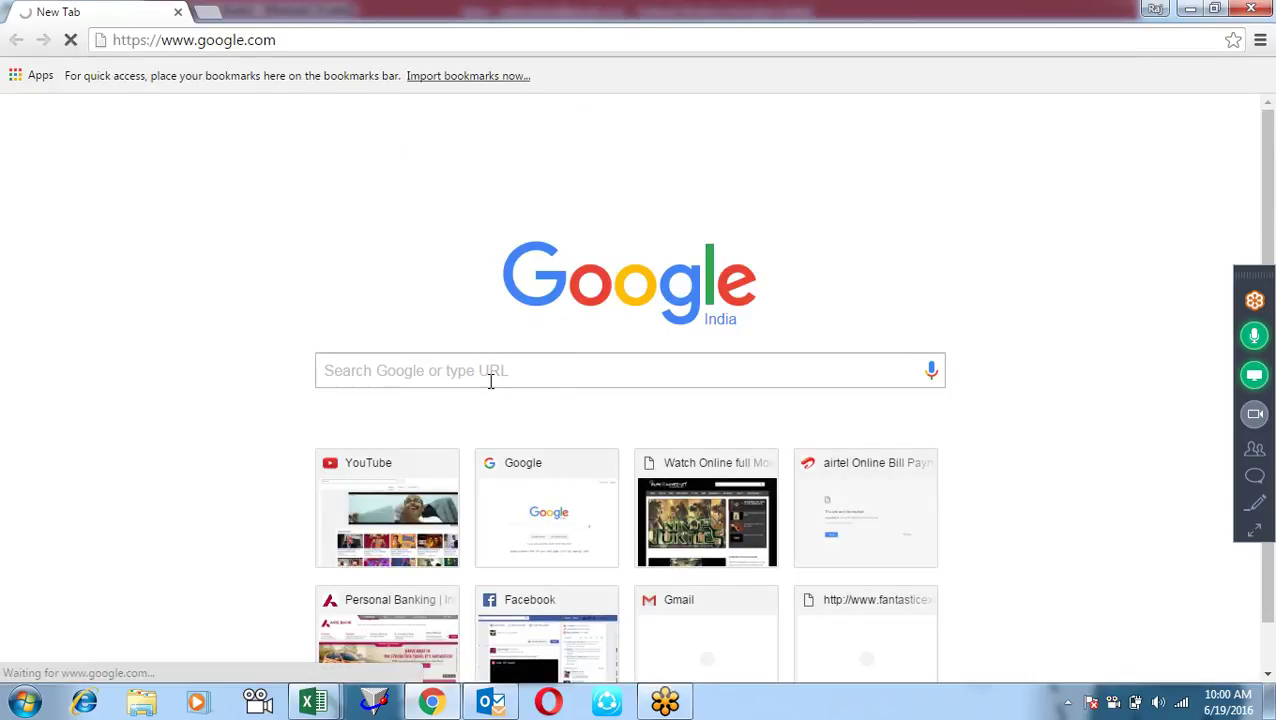
{"action": "left_click", "coordinate": [488, 378]}
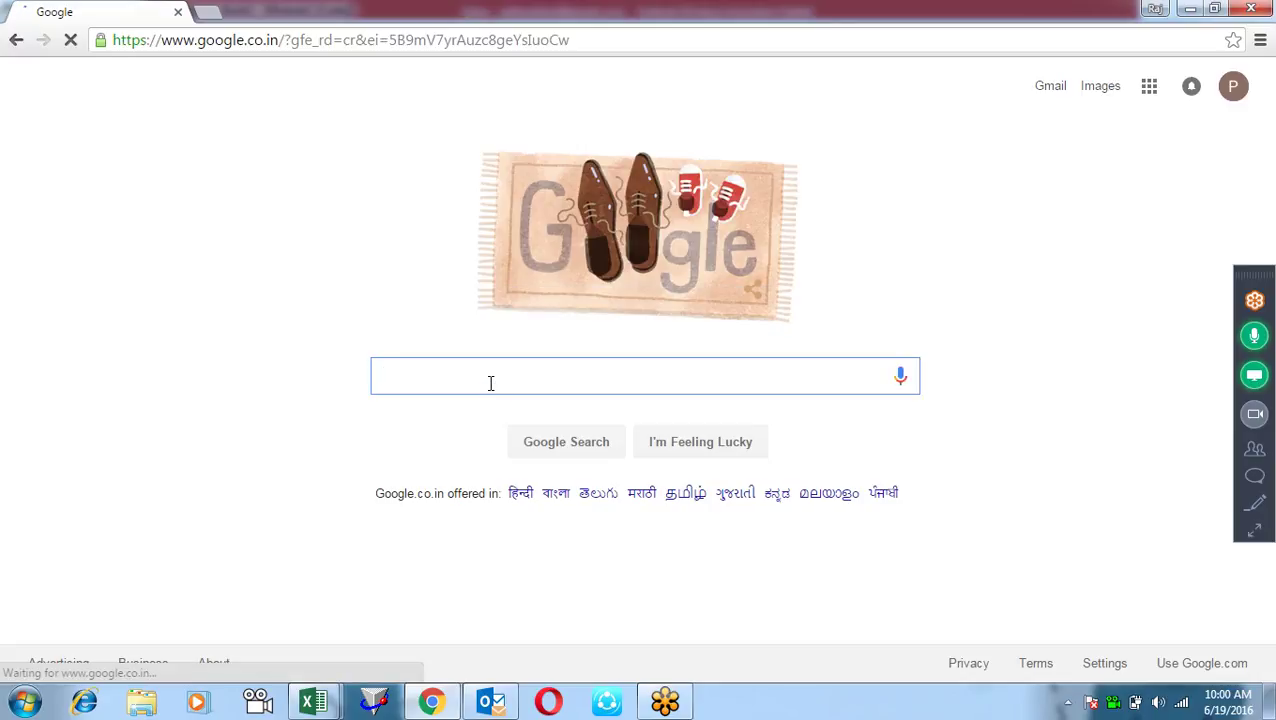
{"action": "type", "text": "vba file "}
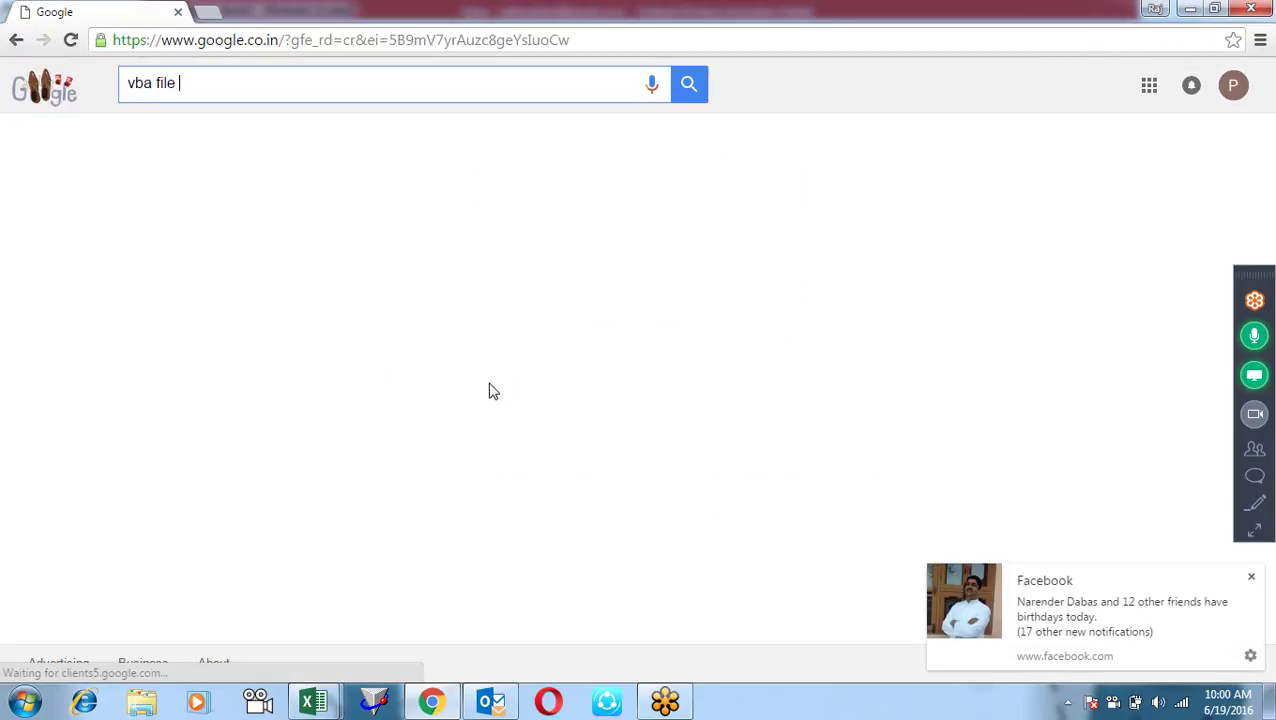
{"action": "type", "text": "format"}
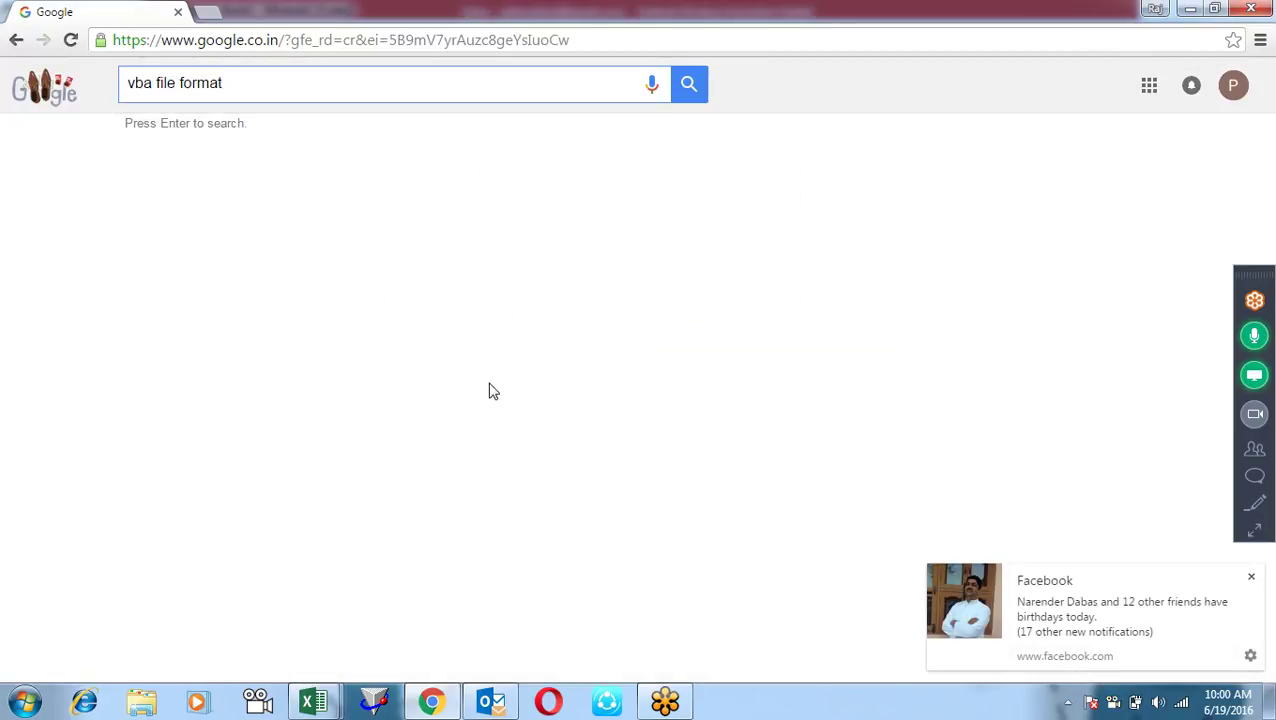
{"action": "key", "text": "Left"}
{"action": "key", "text": "Left"}
{"action": "key", "text": "Left"}
{"action": "key", "text": "Left"}
{"action": "key", "text": "Left"}
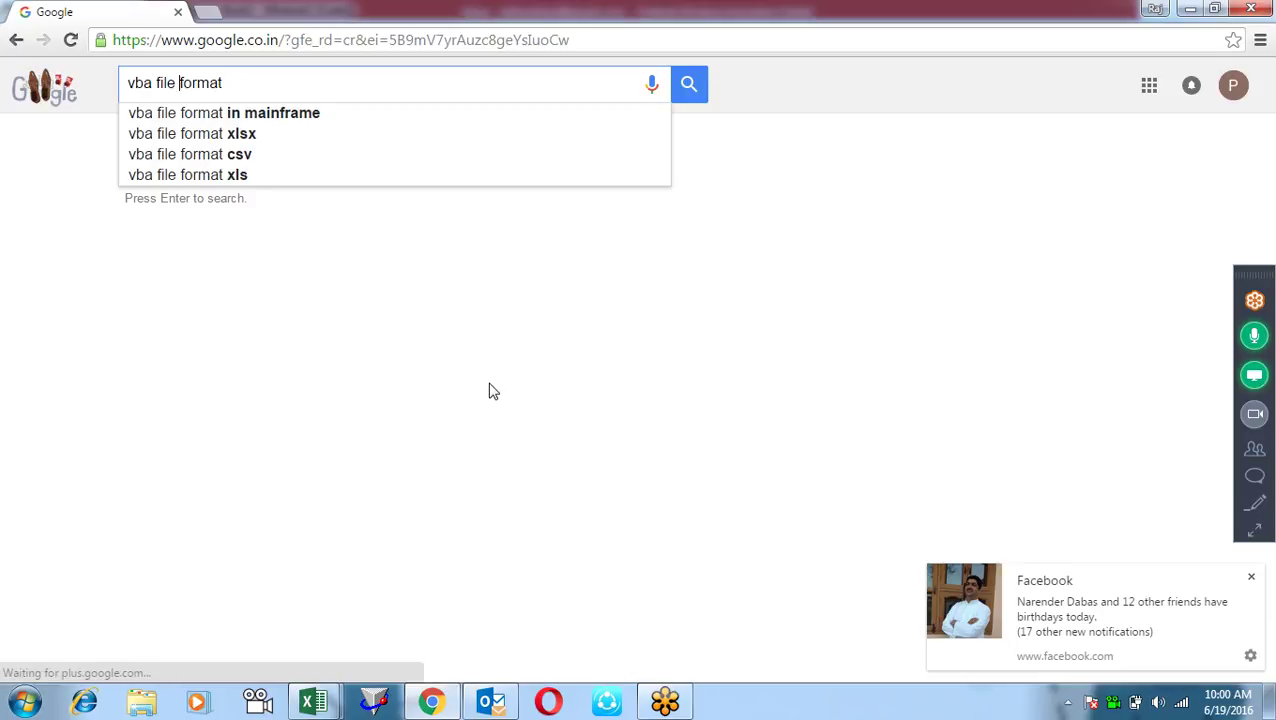
{"action": "type", "text": "save as"}
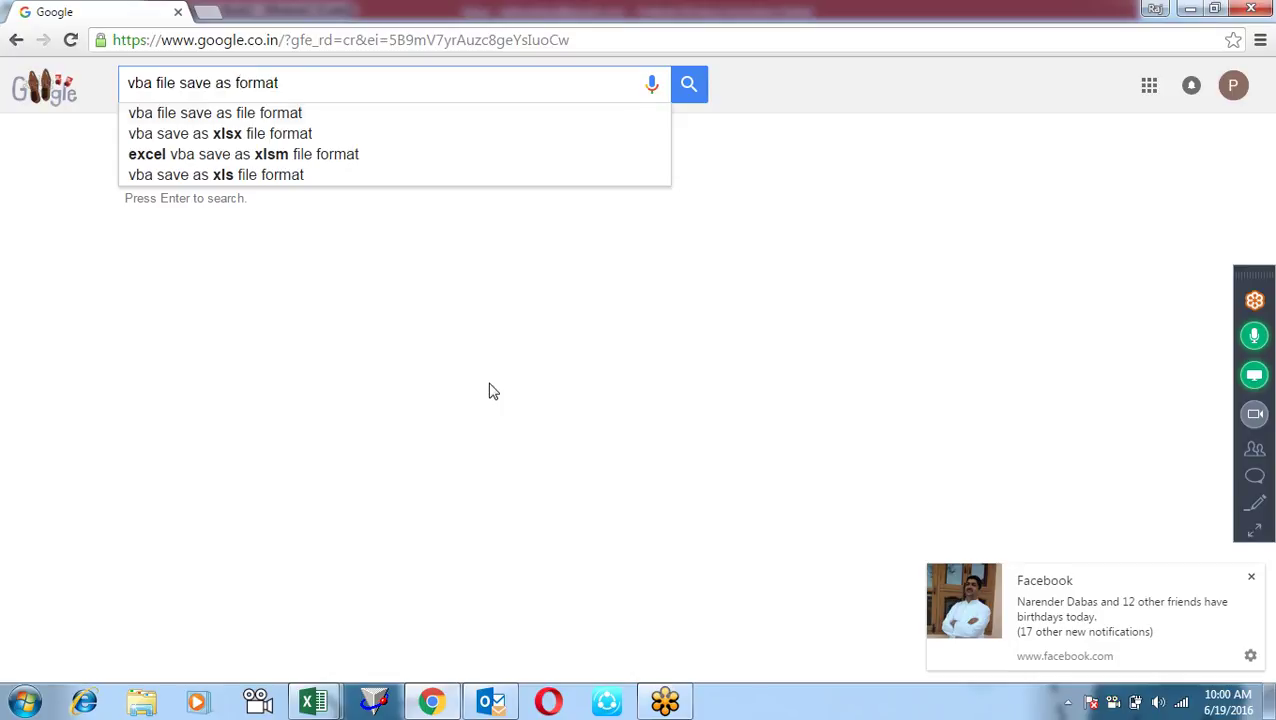
{"action": "key", "text": "Down"}
{"action": "key", "text": "Down"}
{"action": "key", "text": "Down"}
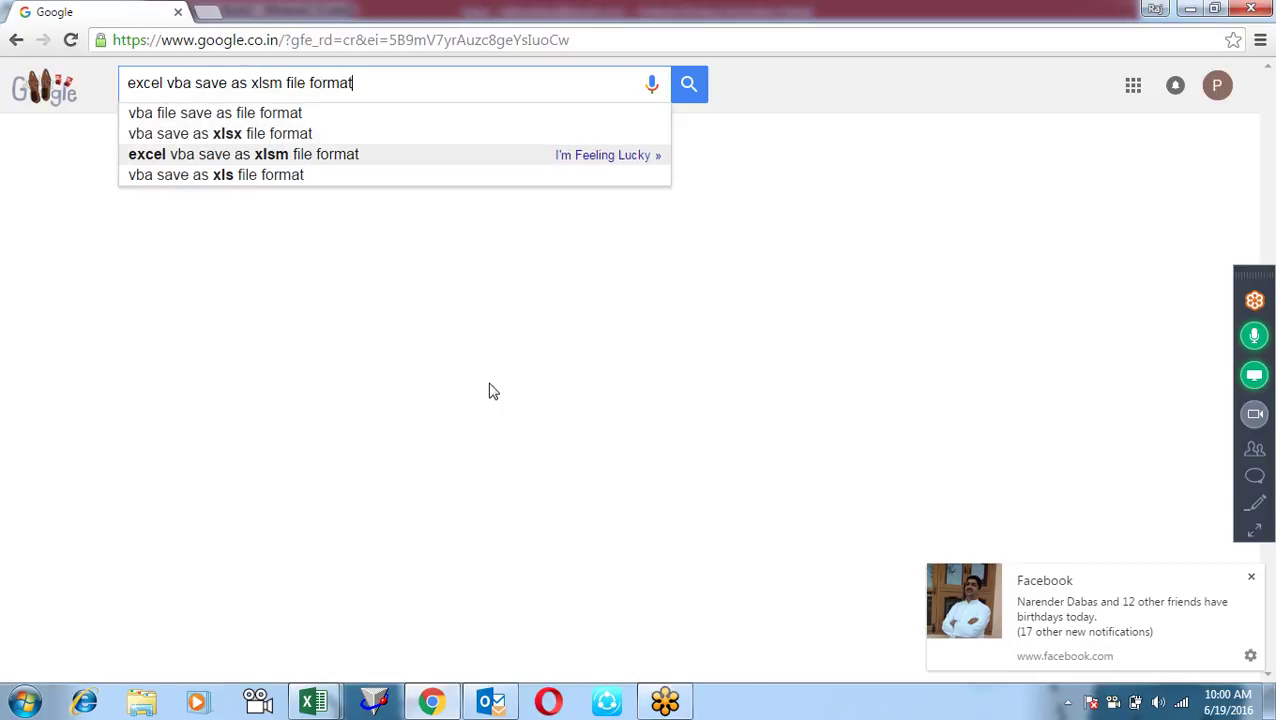
{"action": "key", "text": "Return"}
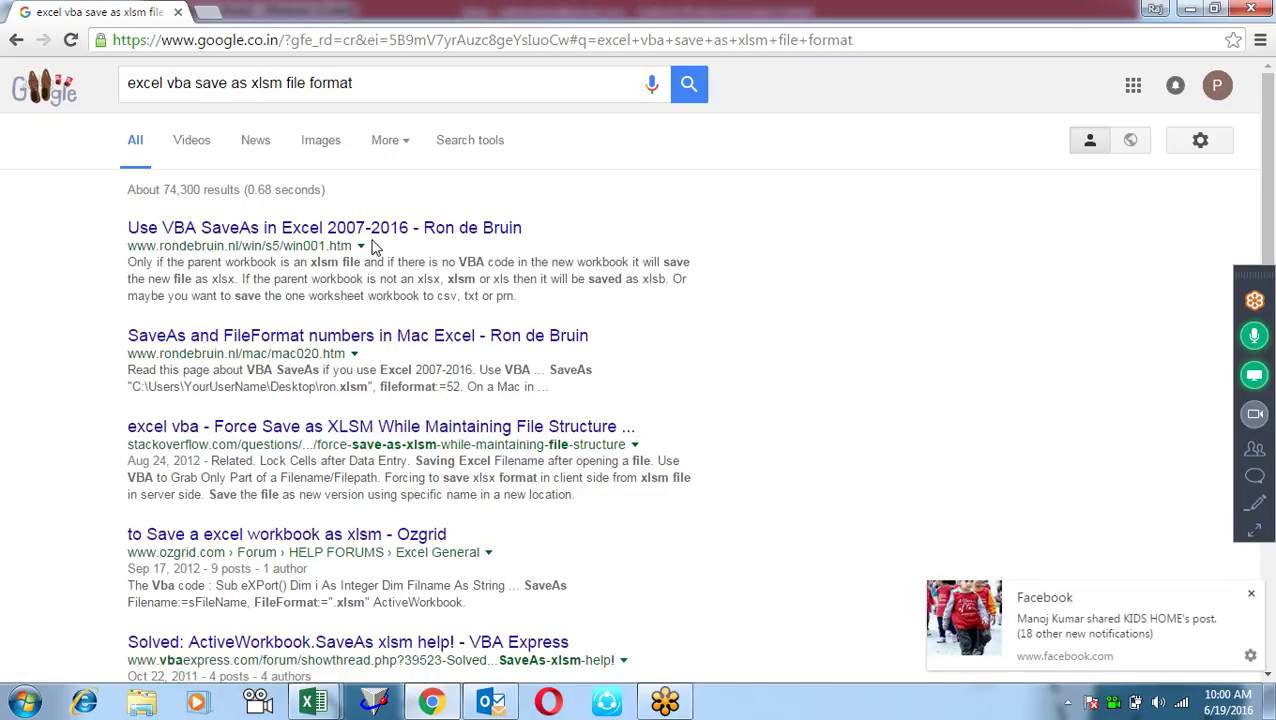
Copy the 'Excel Macro-Enabled Workbook (*.xlsm)' filter text from the Force Save as XLSM question.
{"action": "left_click", "coordinate": [360, 438]}
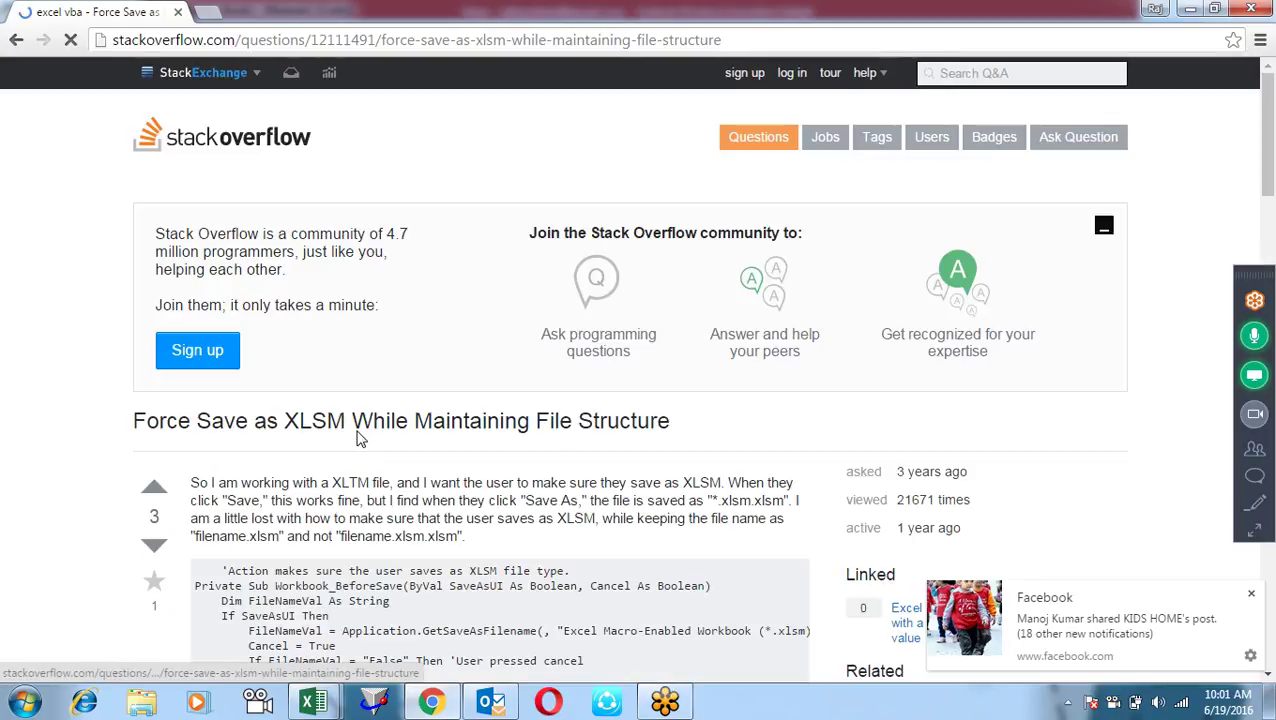
{"action": "scroll", "coordinate": [361, 440], "scroll_direction": "down", "scroll_amount": 2}
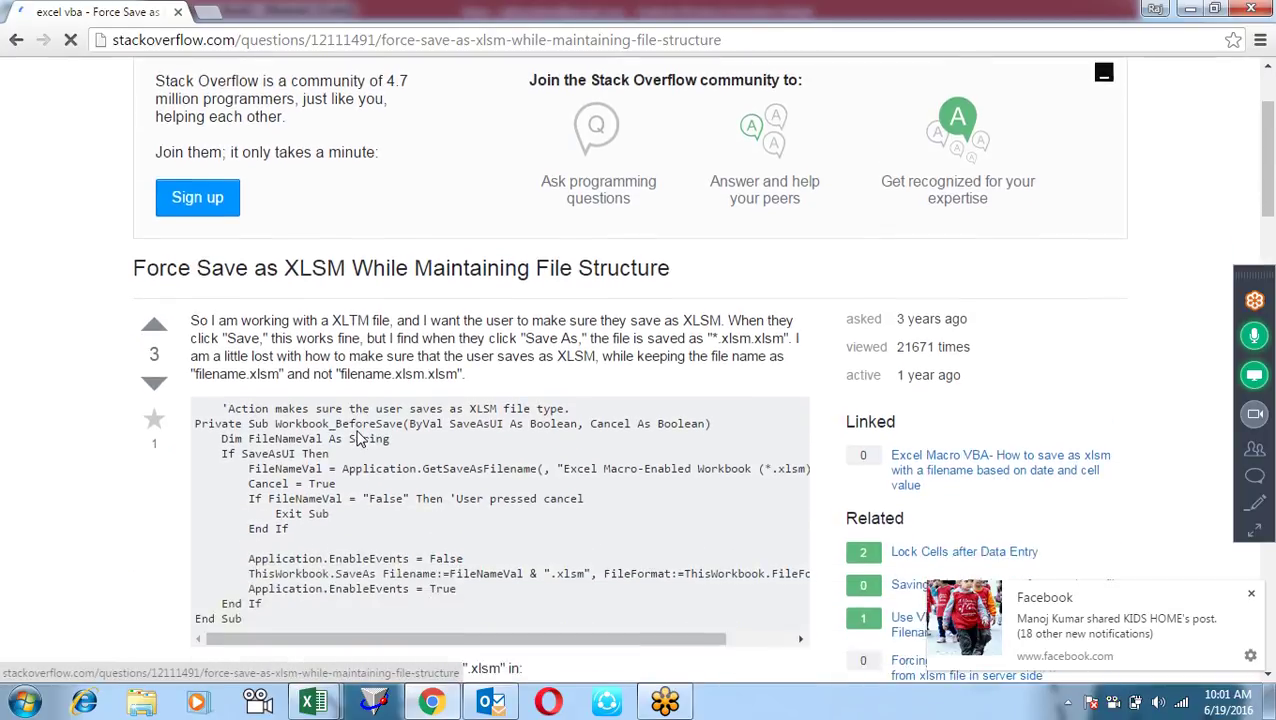
{"action": "scroll", "coordinate": [361, 440], "scroll_direction": "down", "scroll_amount": 1}
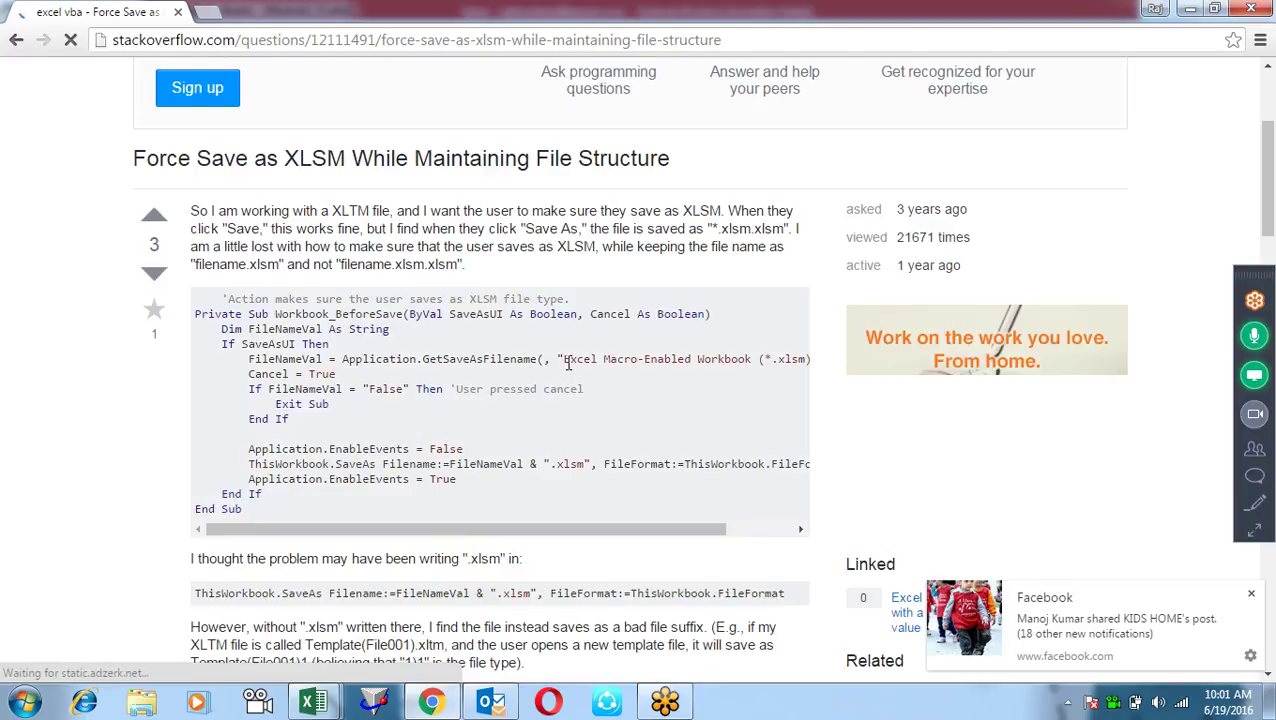
{"action": "mouse_move", "coordinate": [559, 360]}
{"action": "left_mouse_down"}
{"action": "mouse_move", "coordinate": [713, 372]}
{"action": "mouse_move", "coordinate": [733, 361]}
{"action": "left_mouse_up"}
{"action": "key", "text": "ctrl+c"}
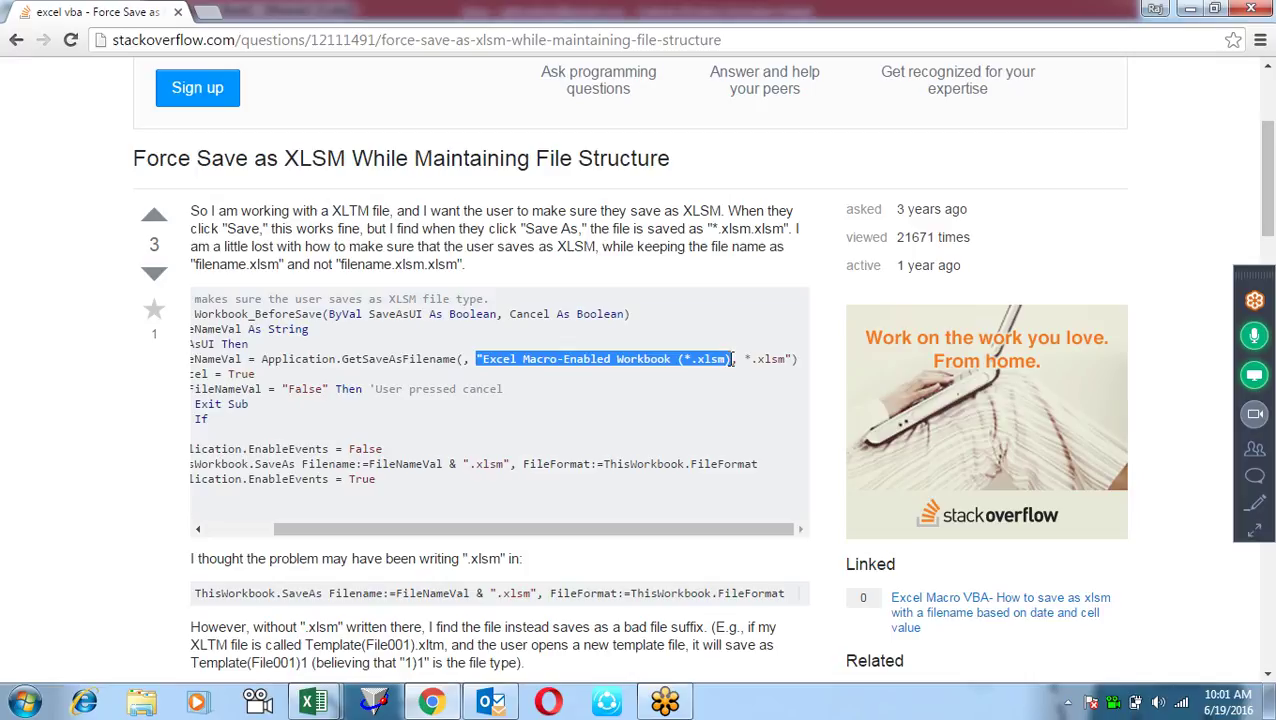
{"action": "key", "text": "alt+Tab"}
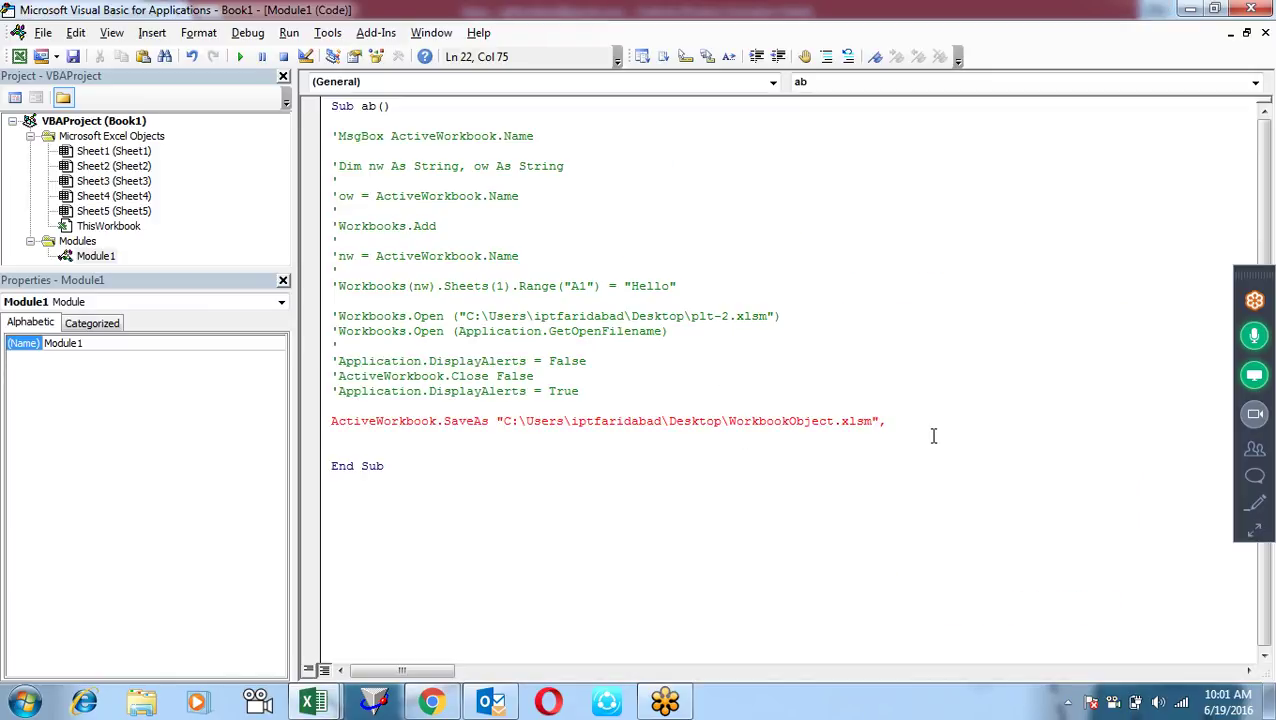
Paste the quoted Excel Macro-Enabled Workbook text as the SaveAs format, run, and reset after the error.
{"action": "key", "text": "ctrl+v"}
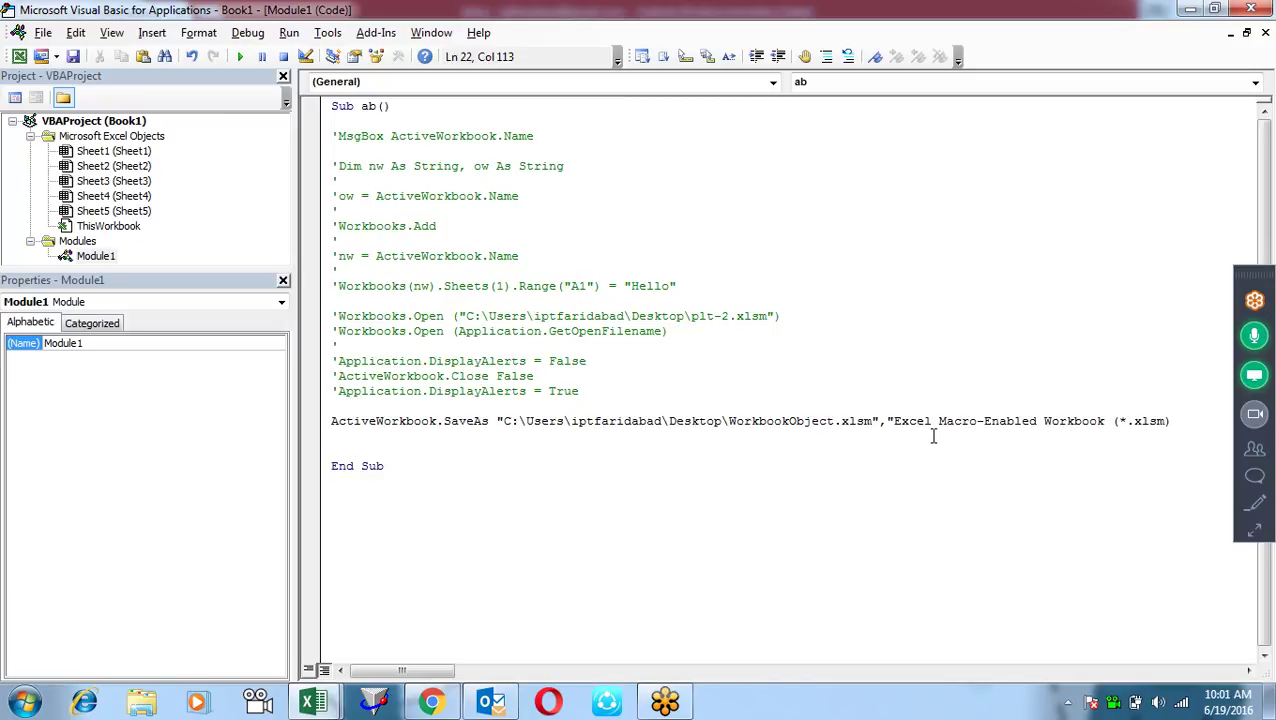
{"action": "type", "text": "\""}
{"action": "key", "text": "Down"}
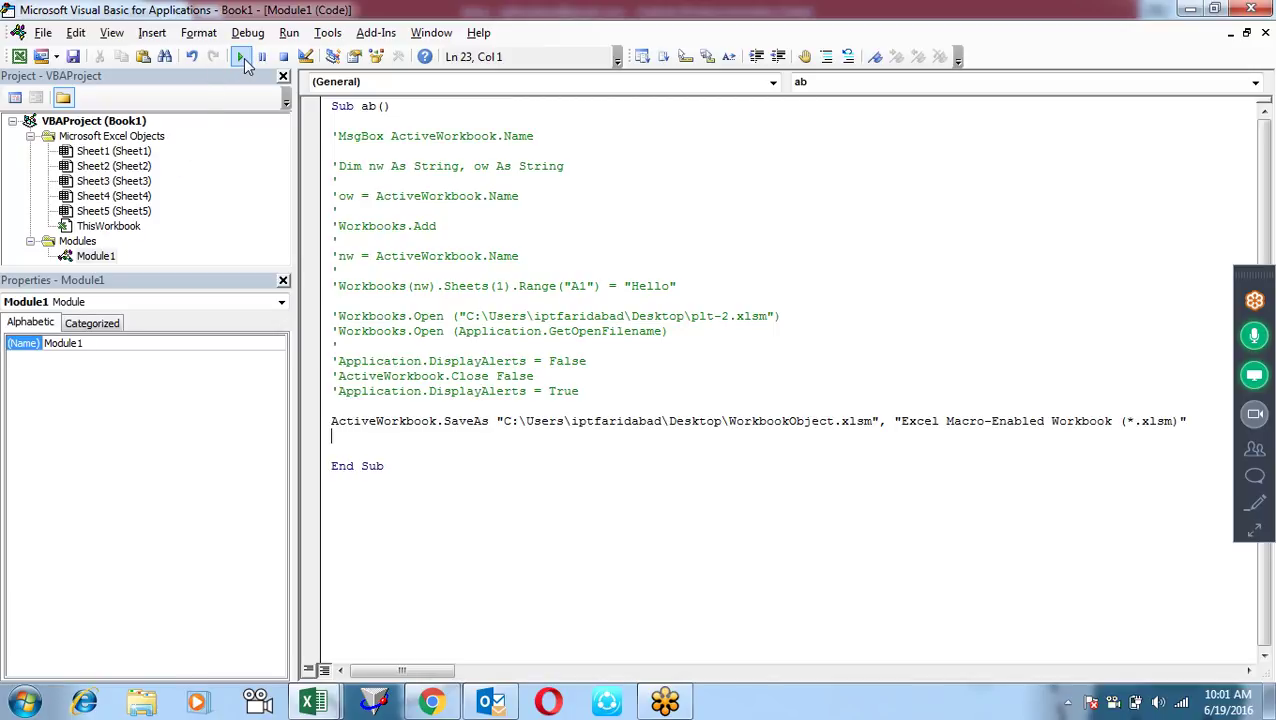
{"action": "left_click", "coordinate": [241, 57]}
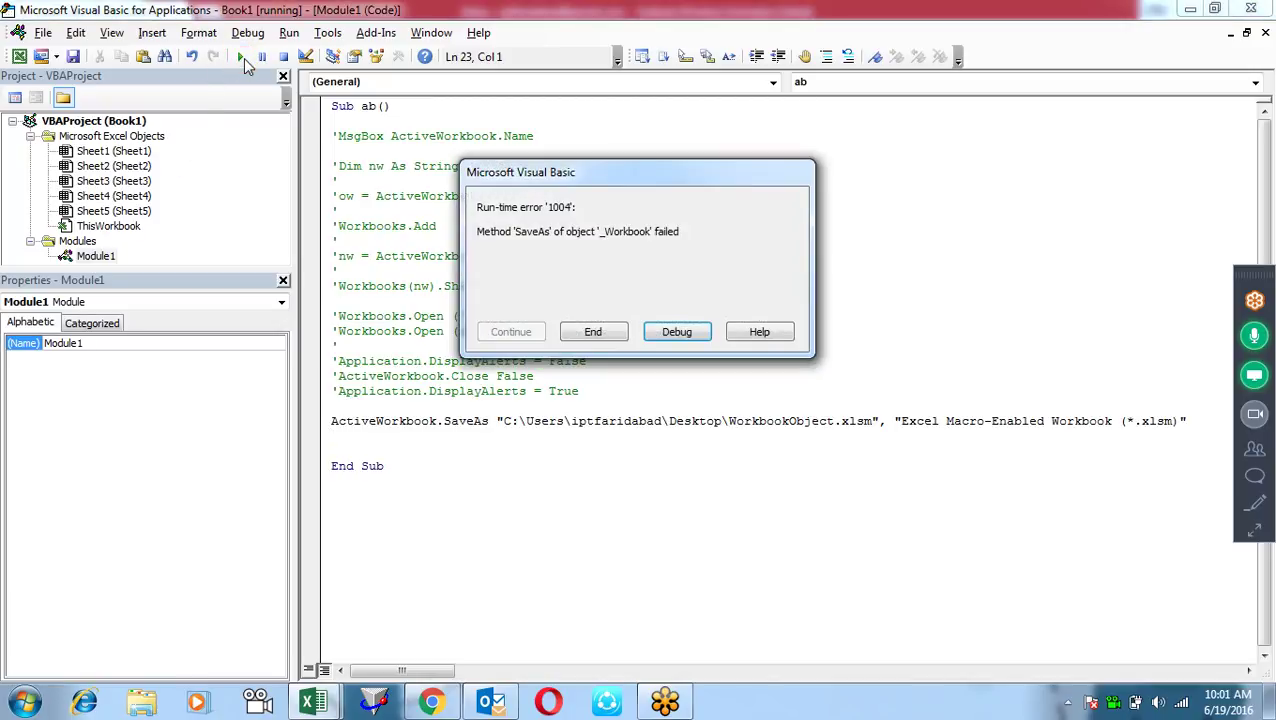
{"action": "left_click", "coordinate": [677, 333]}
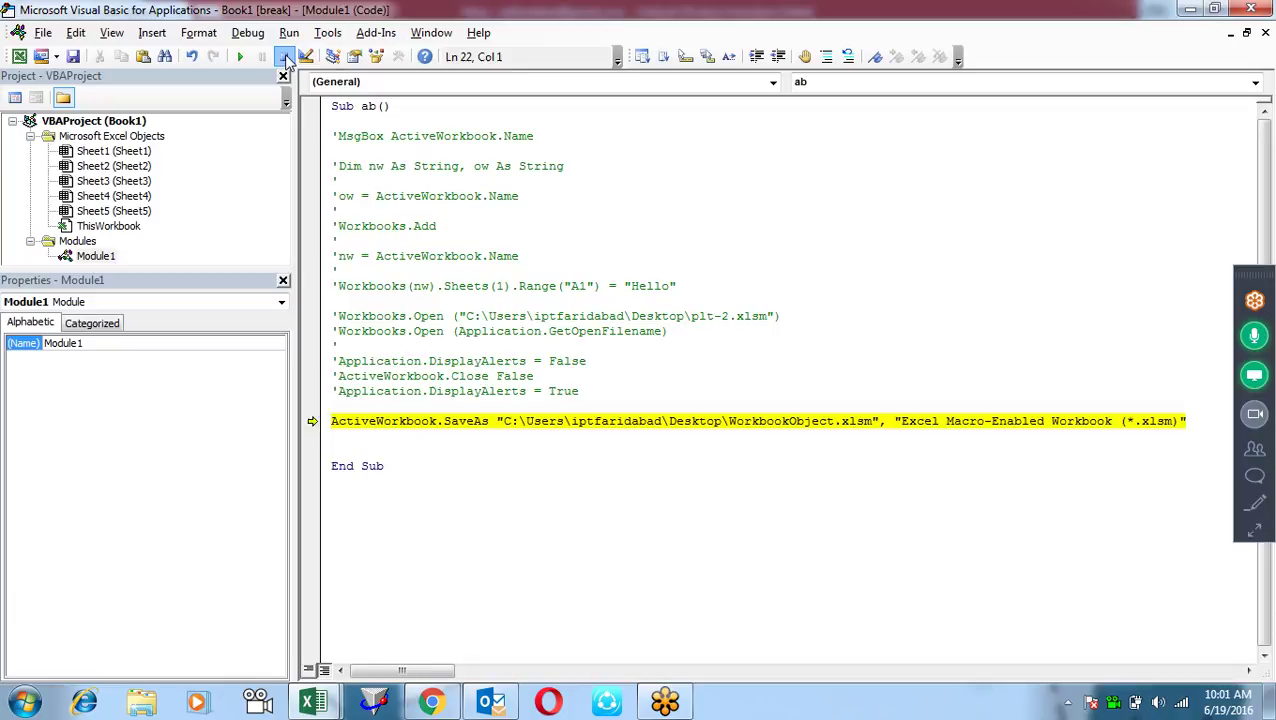
{"action": "left_click", "coordinate": [283, 56]}
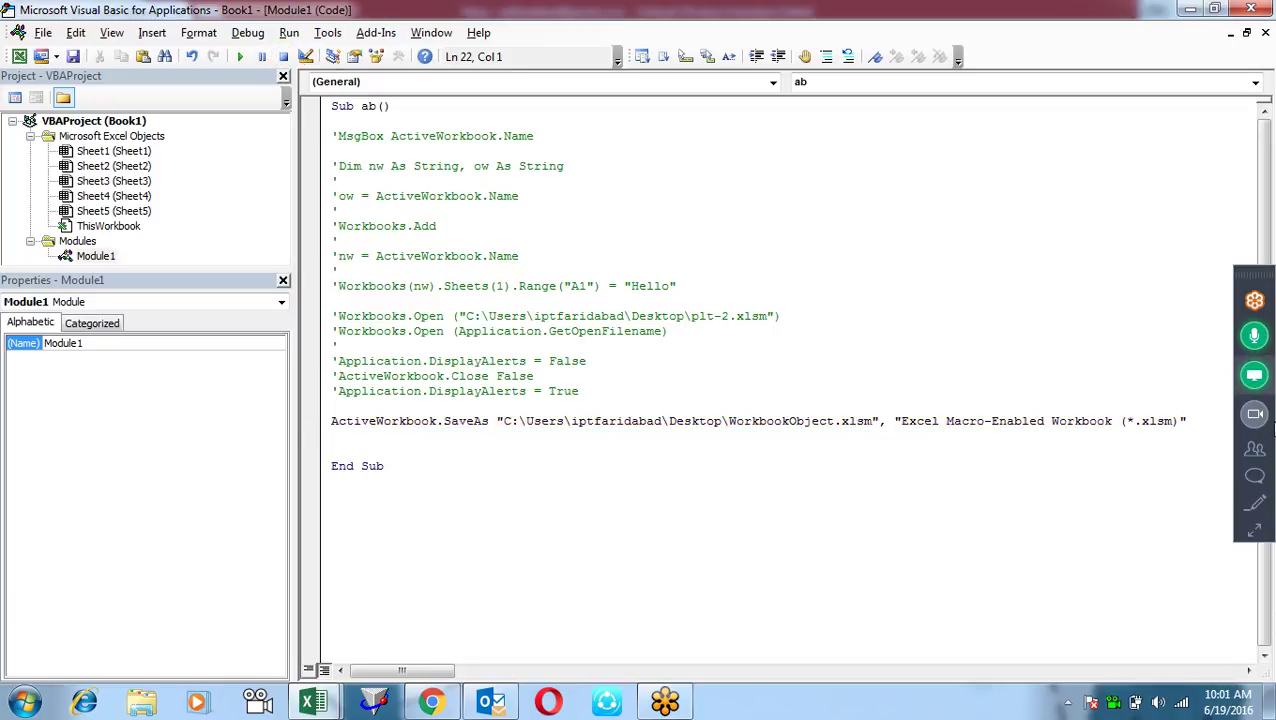
Trim the format text to 'Excel Macro-Enabled Workbook', rerun, and end the macro at error 1004.
{"action": "double_click", "coordinate": [1183, 422]}
{"action": "key", "text": "Left"}
{"action": "key", "text": "BackSpace"}
{"action": "key", "text": "BackSpace"}
{"action": "key", "text": "BackSpace"}
{"action": "key", "text": "BackSpace"}
{"action": "key", "text": "Down"}
{"action": "key", "text": "Up"}
{"action": "key", "text": "End"}
{"action": "key", "text": "Left"}
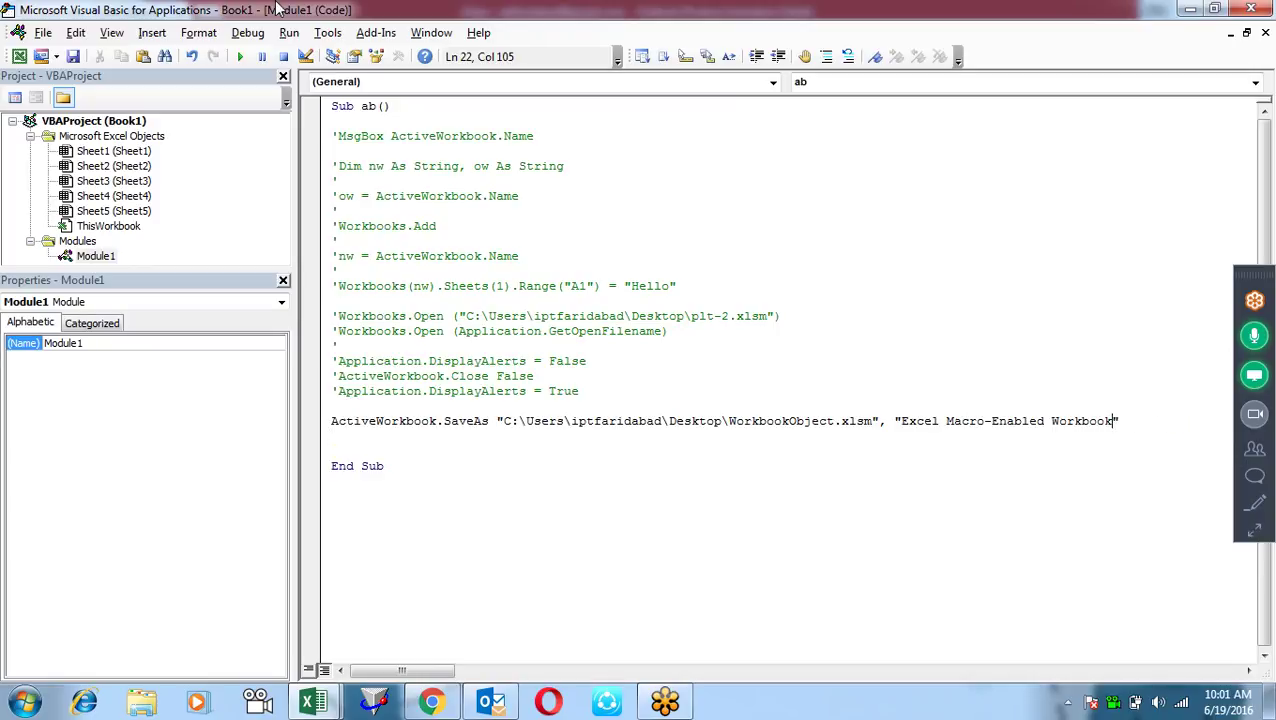
{"action": "left_click", "coordinate": [240, 57]}
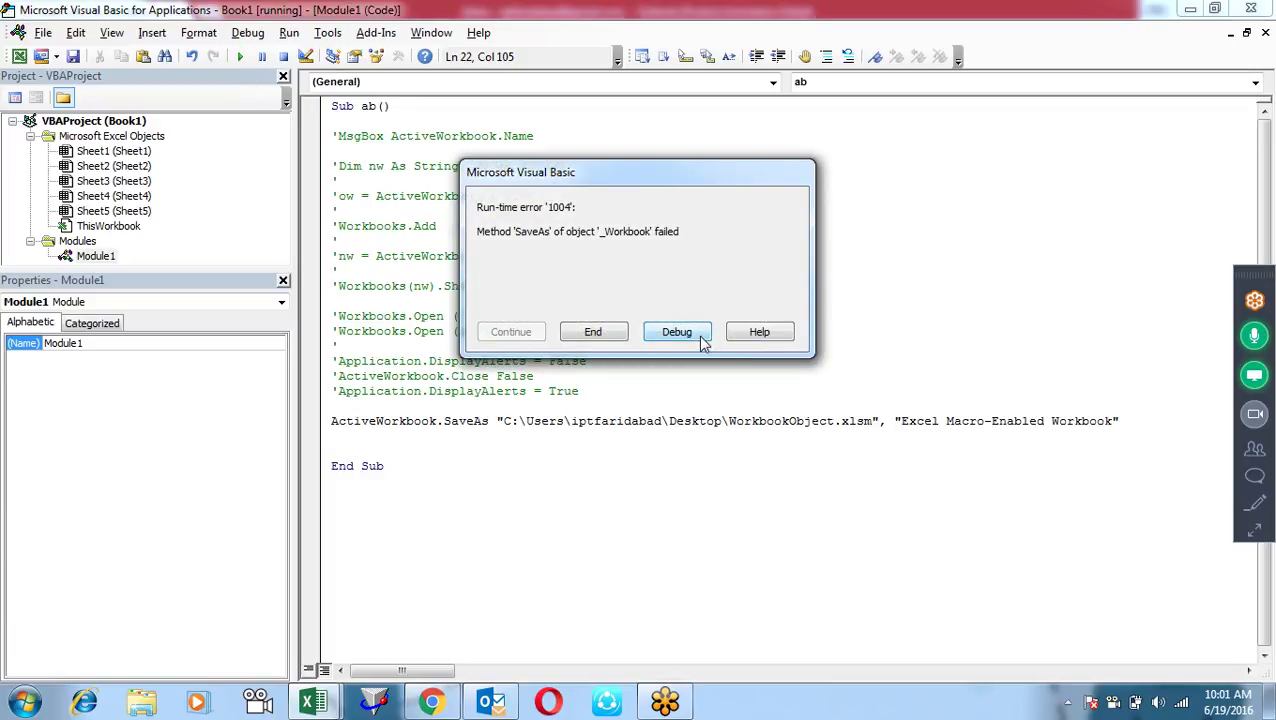
{"action": "left_click", "coordinate": [596, 335]}
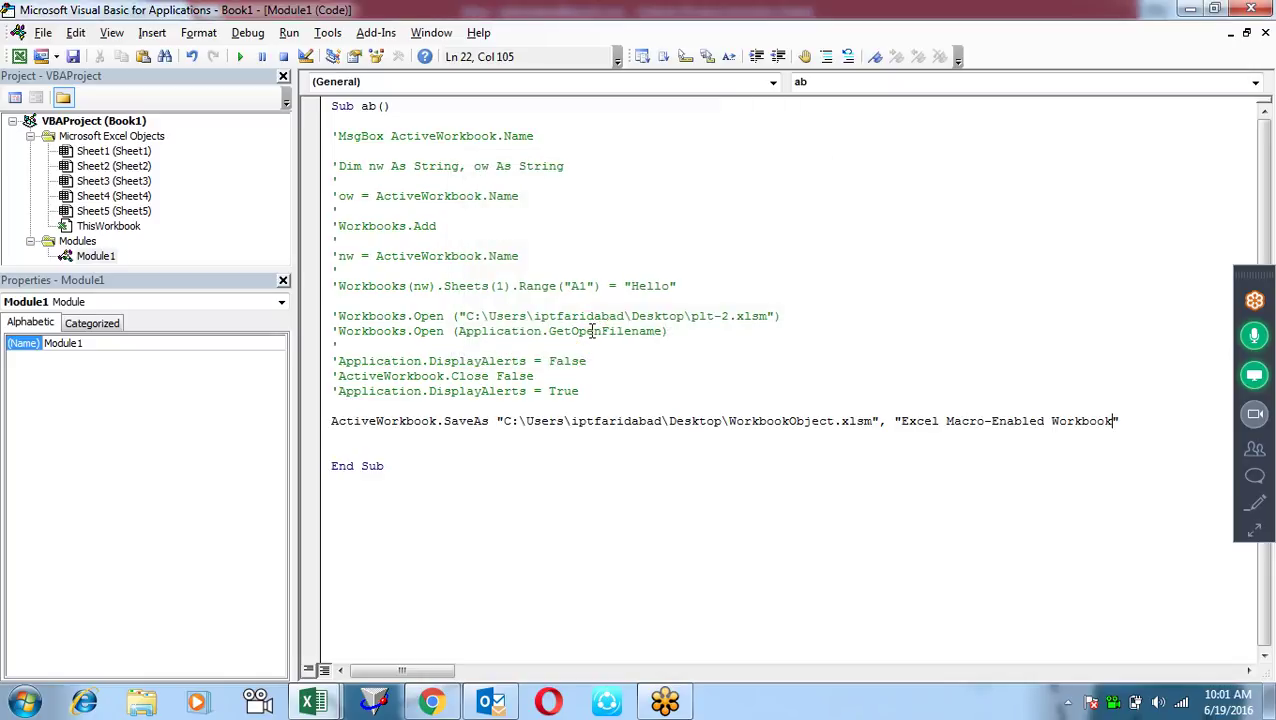
{"action": "key", "text": "alt+Tab"}
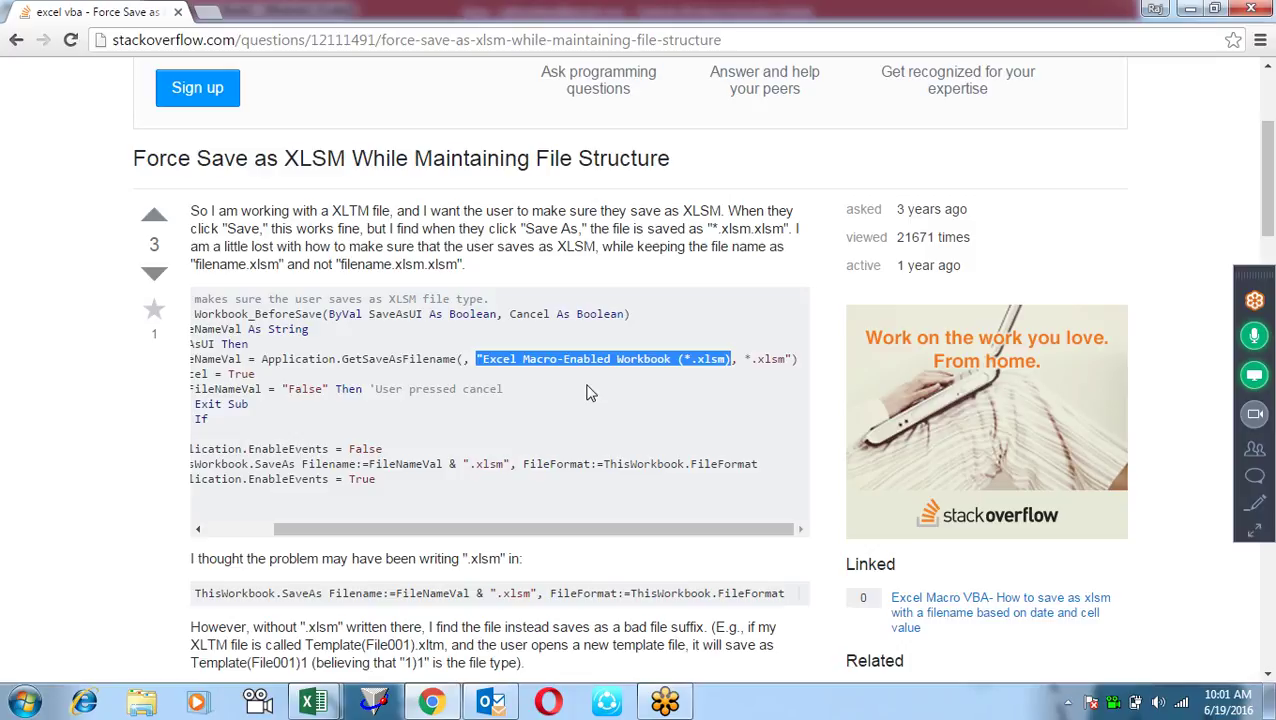
Copy the xlOpenXMLWorkbookMacroEnabled constant from the accepted answer's SaveAs code.
{"action": "left_click", "coordinate": [680, 410]}
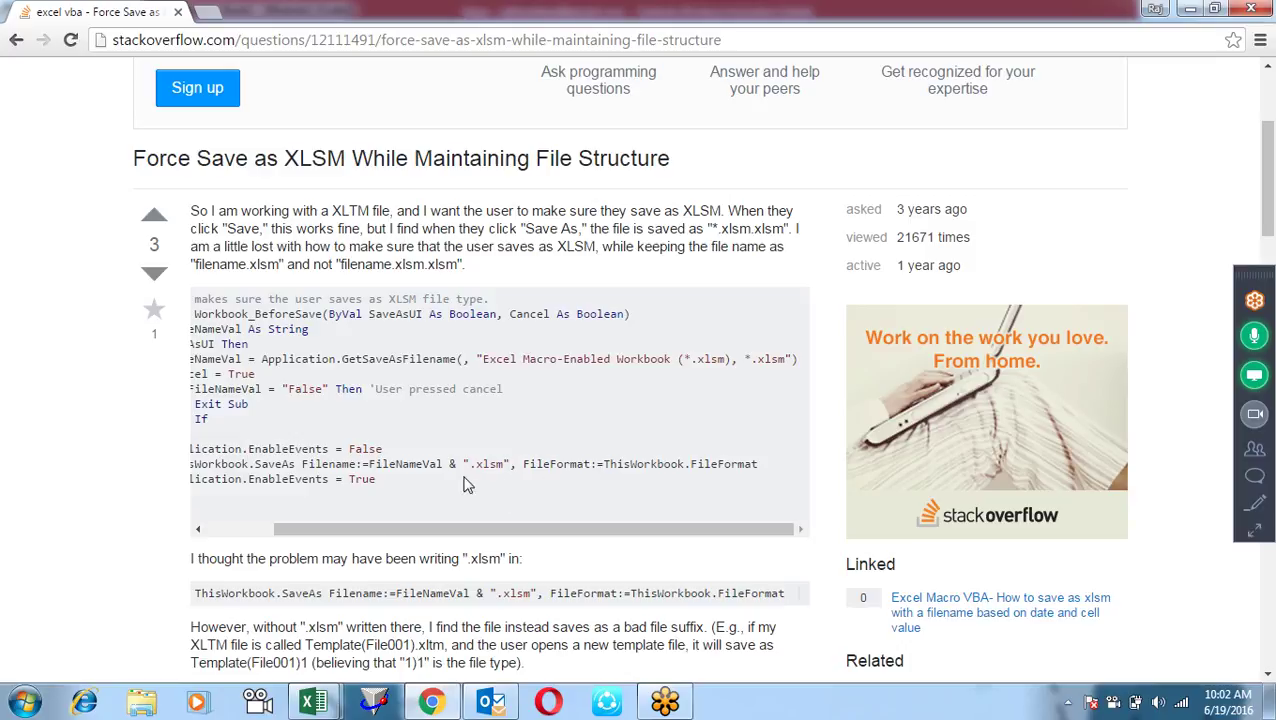
{"action": "scroll", "coordinate": [632, 430], "scroll_direction": "down", "scroll_amount": 3}
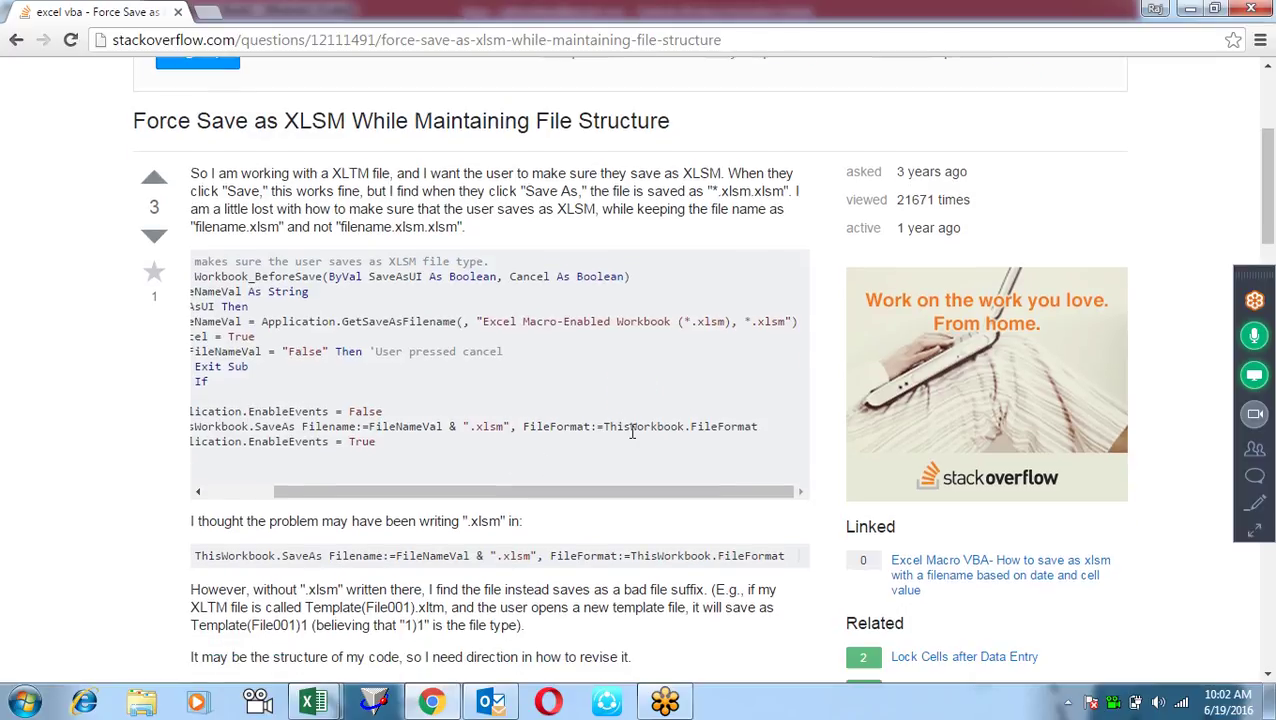
{"action": "scroll", "coordinate": [632, 430], "scroll_direction": "down", "scroll_amount": 1}
{"action": "scroll", "coordinate": [632, 435], "scroll_direction": "down", "scroll_amount": 2}
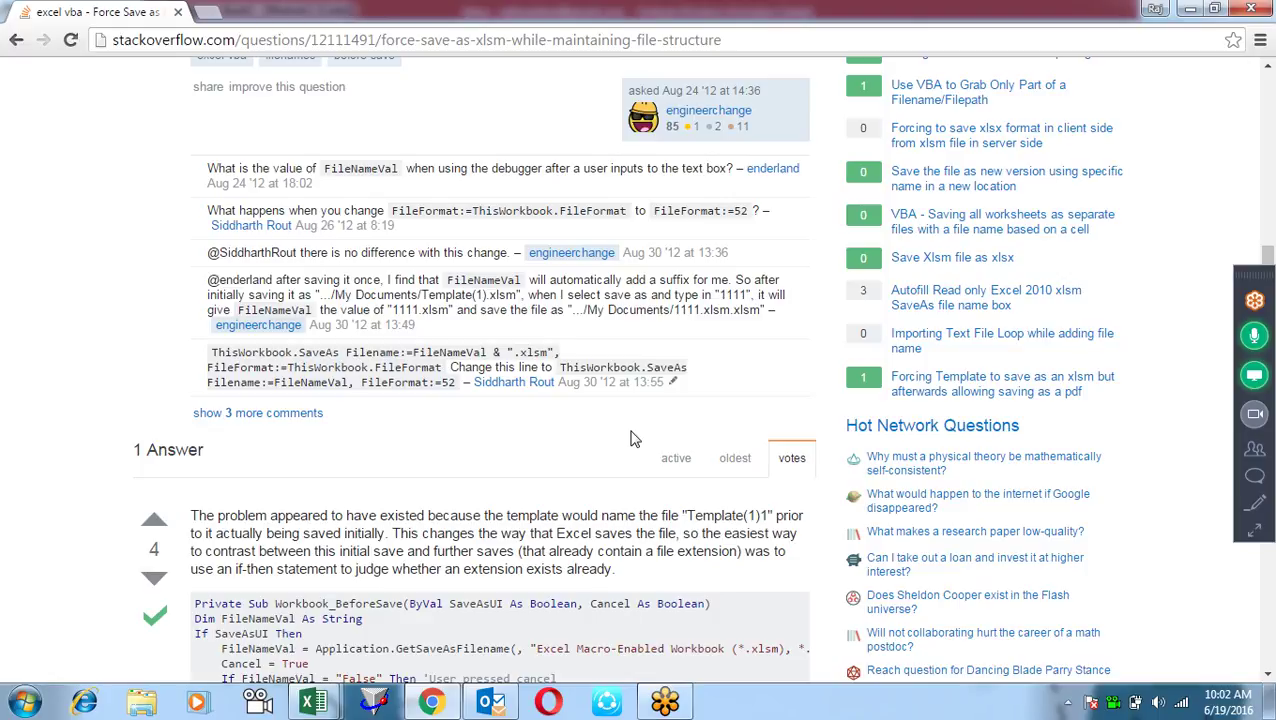
{"action": "scroll", "coordinate": [631, 438], "scroll_direction": "down", "scroll_amount": 1}
{"action": "scroll", "coordinate": [631, 438], "scroll_direction": "down", "scroll_amount": 5}
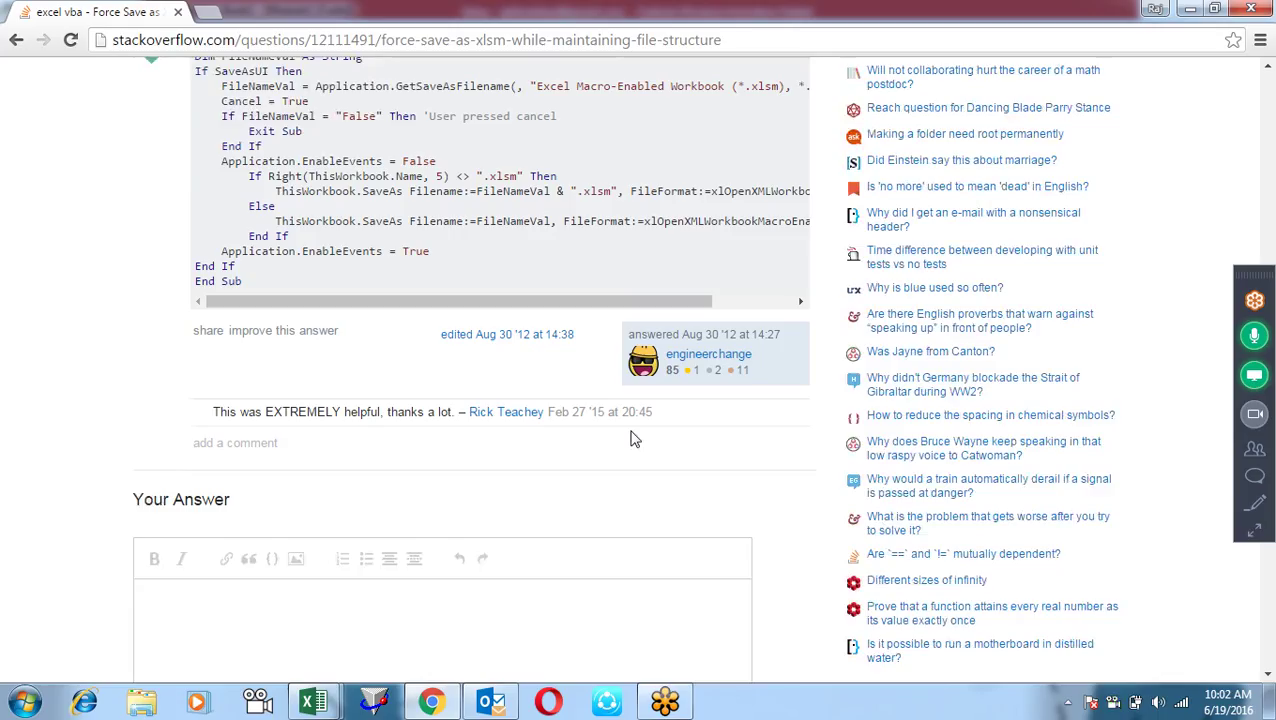
{"action": "scroll", "coordinate": [631, 438], "scroll_direction": "up", "scroll_amount": 1}
{"action": "scroll", "coordinate": [631, 438], "scroll_direction": "up", "scroll_amount": 2}
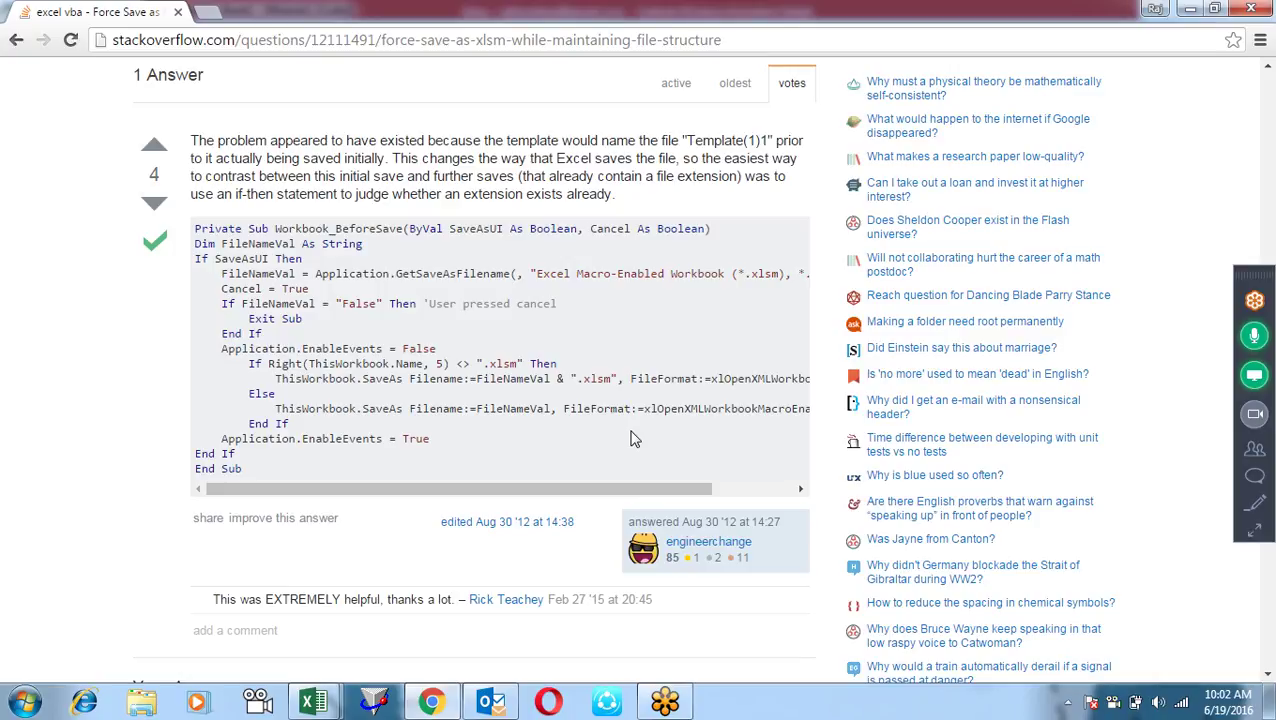
{"action": "left_click_drag", "start_coordinate": [642, 487], "coordinate": [723, 479]}
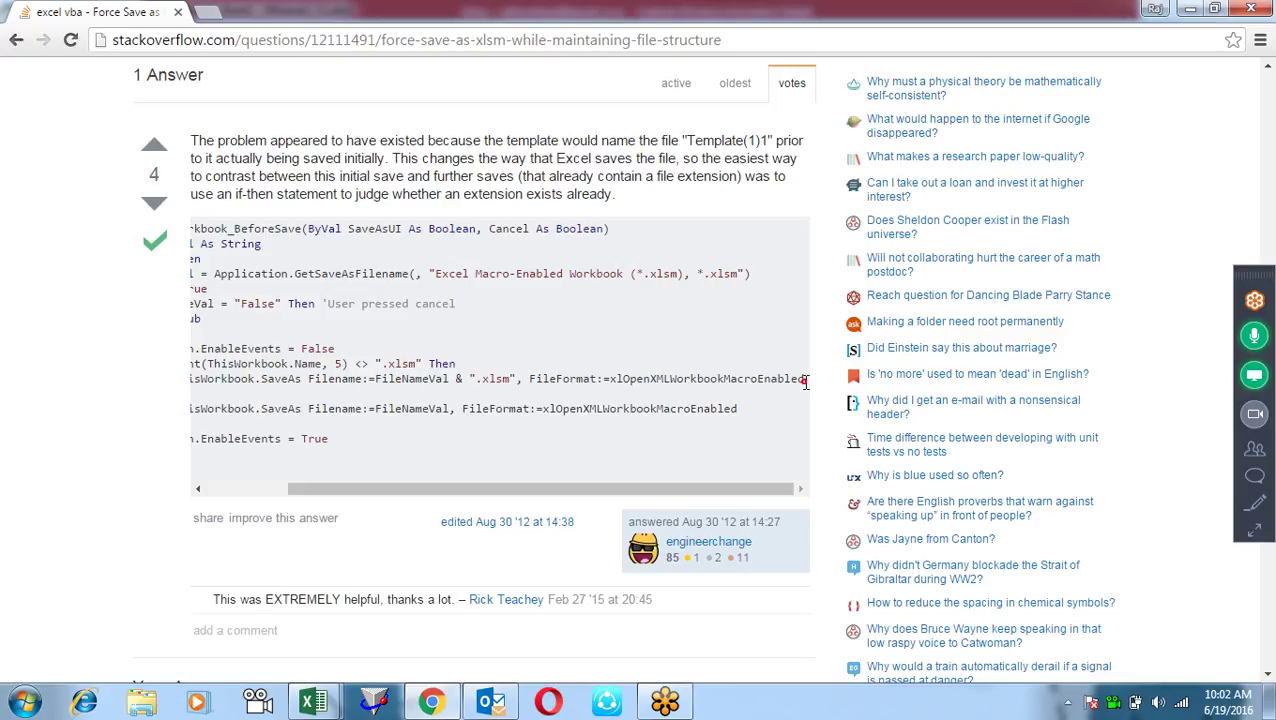
{"action": "left_click_drag", "start_coordinate": [804, 381], "coordinate": [603, 387]}
{"action": "left_click", "coordinate": [603, 387]}
{"action": "double_click", "coordinate": [607, 384]}
{"action": "key", "text": "ctrl+c"}
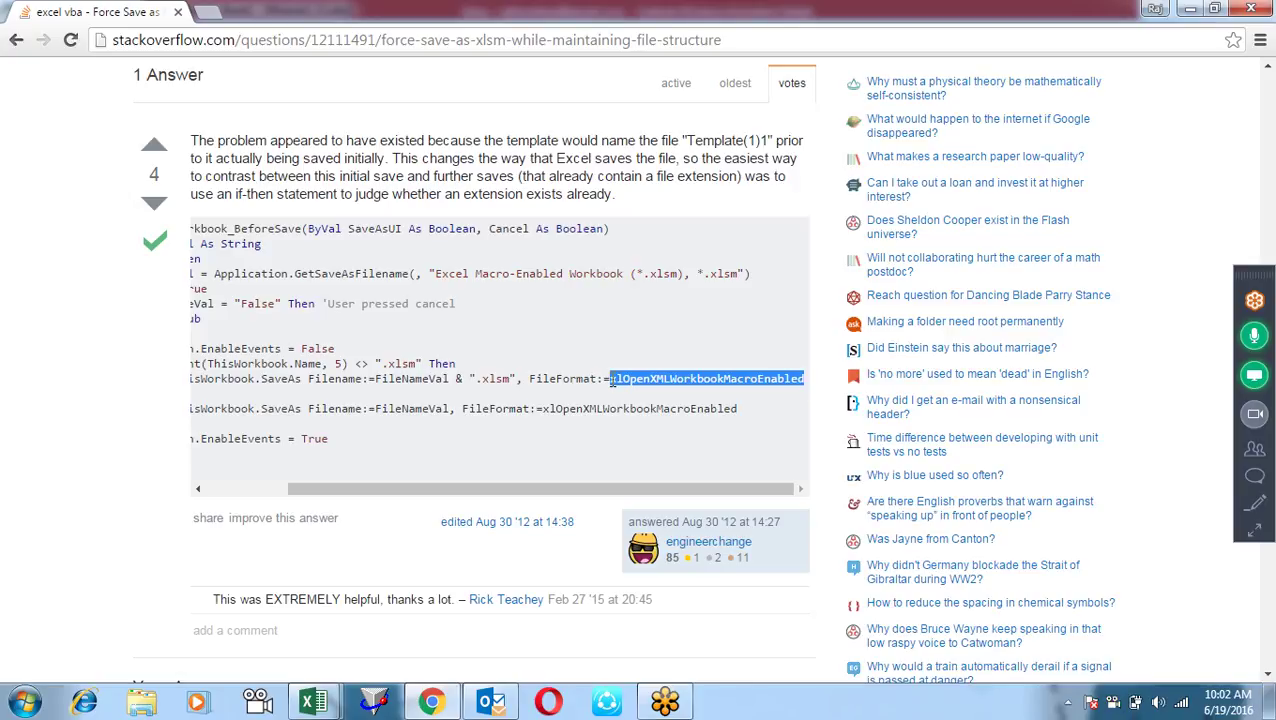
{"action": "key", "text": "alt+Tab"}
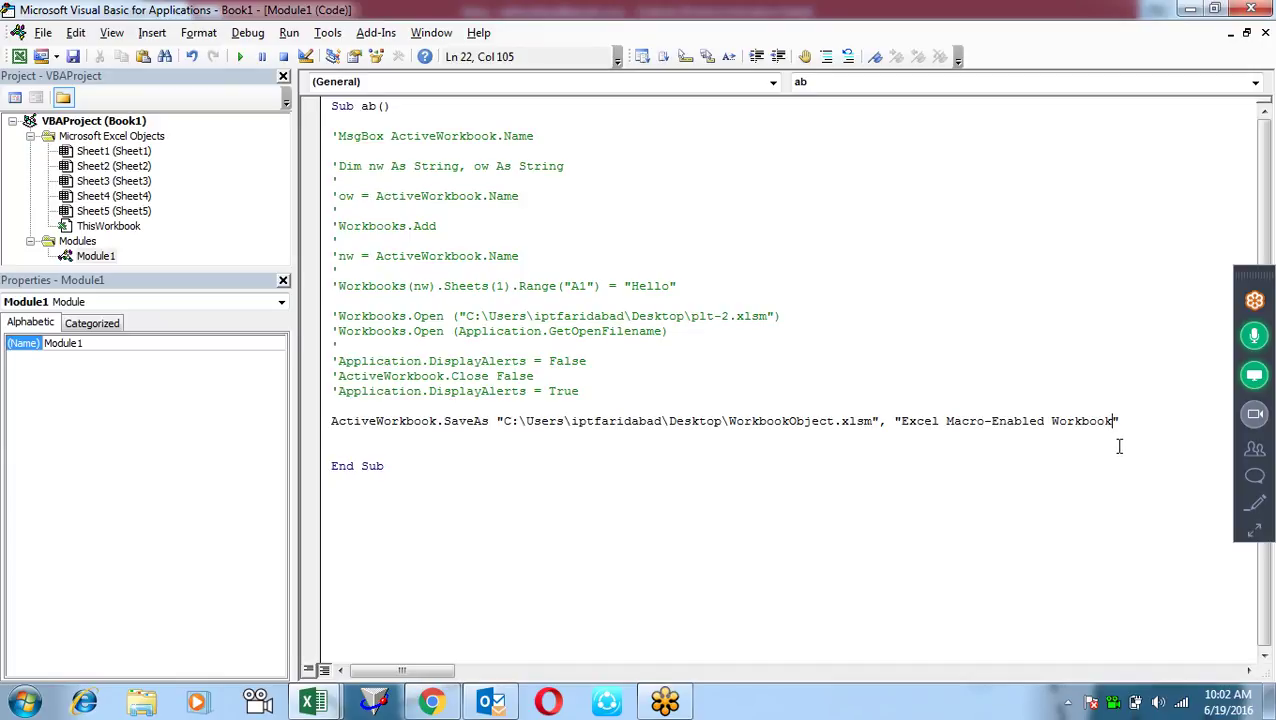
Replace the quoted format argument with xlOpenXMLWorkbookMacroEnabled and run the macro.
{"action": "left_click_drag", "start_coordinate": [1124, 424], "coordinate": [887, 424]}
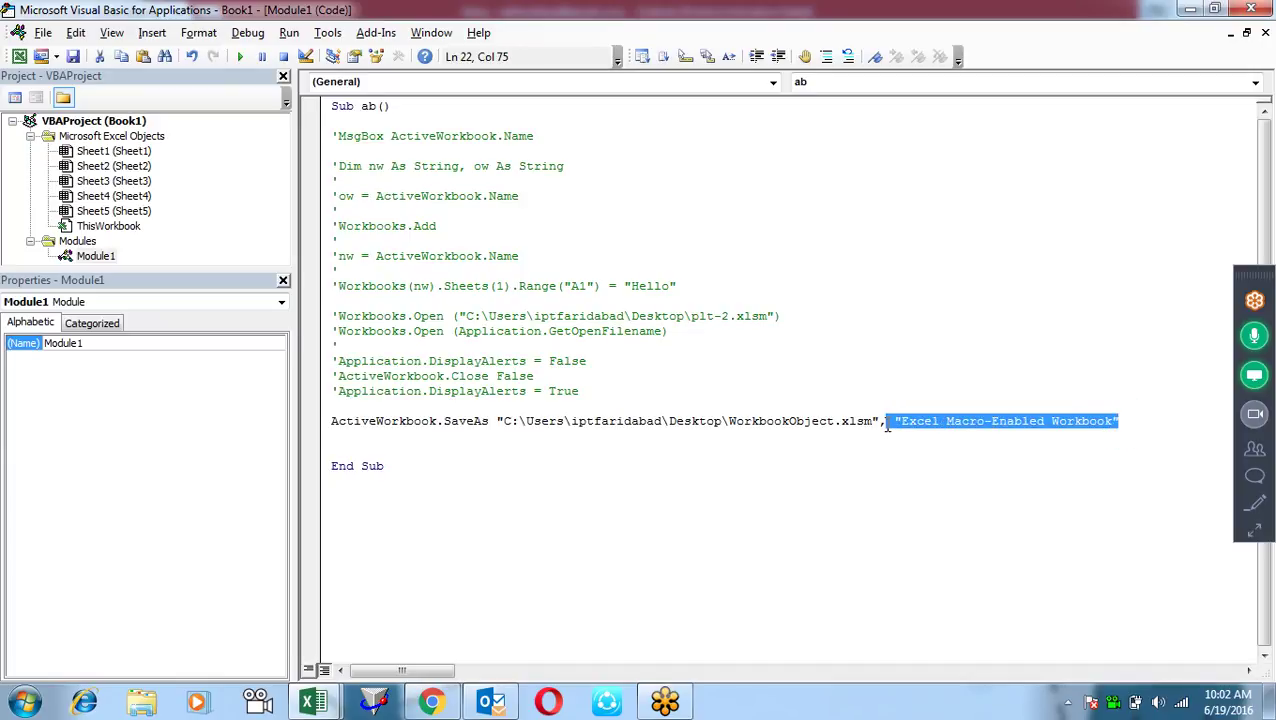
{"action": "key", "text": "ctrl+v"}
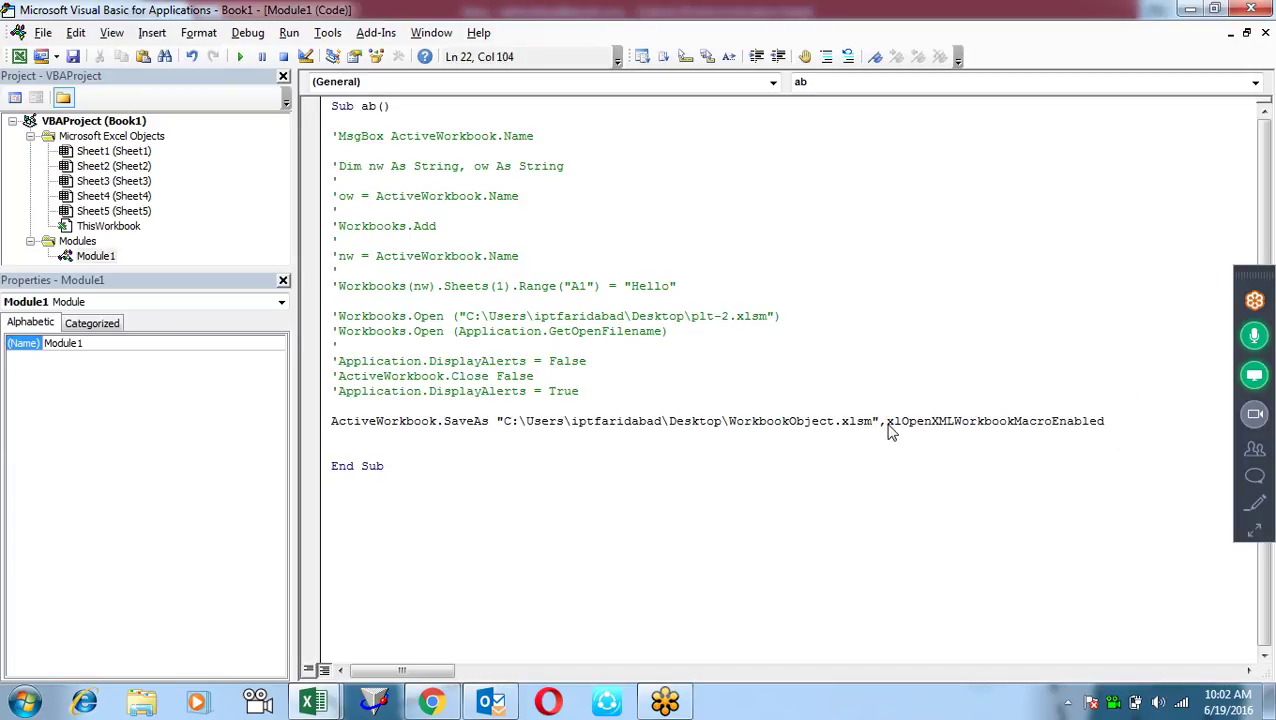
{"action": "key", "text": "Down"}
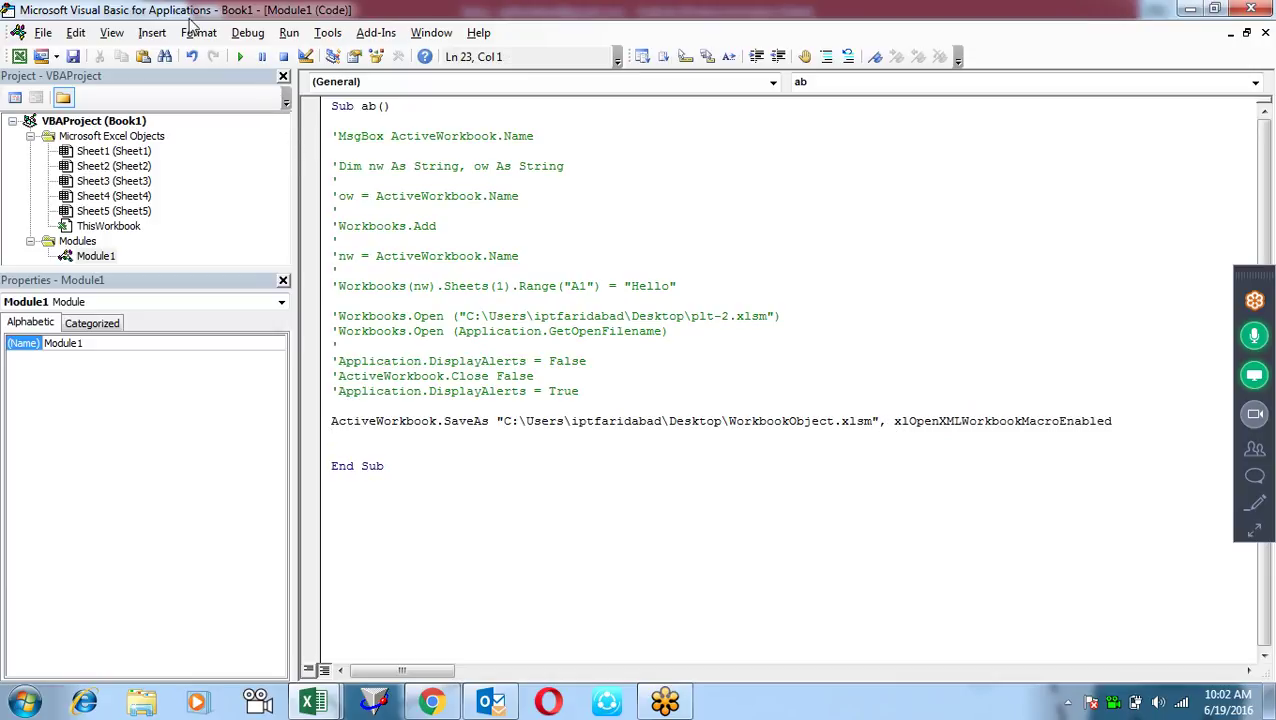
{"action": "left_click", "coordinate": [241, 58]}
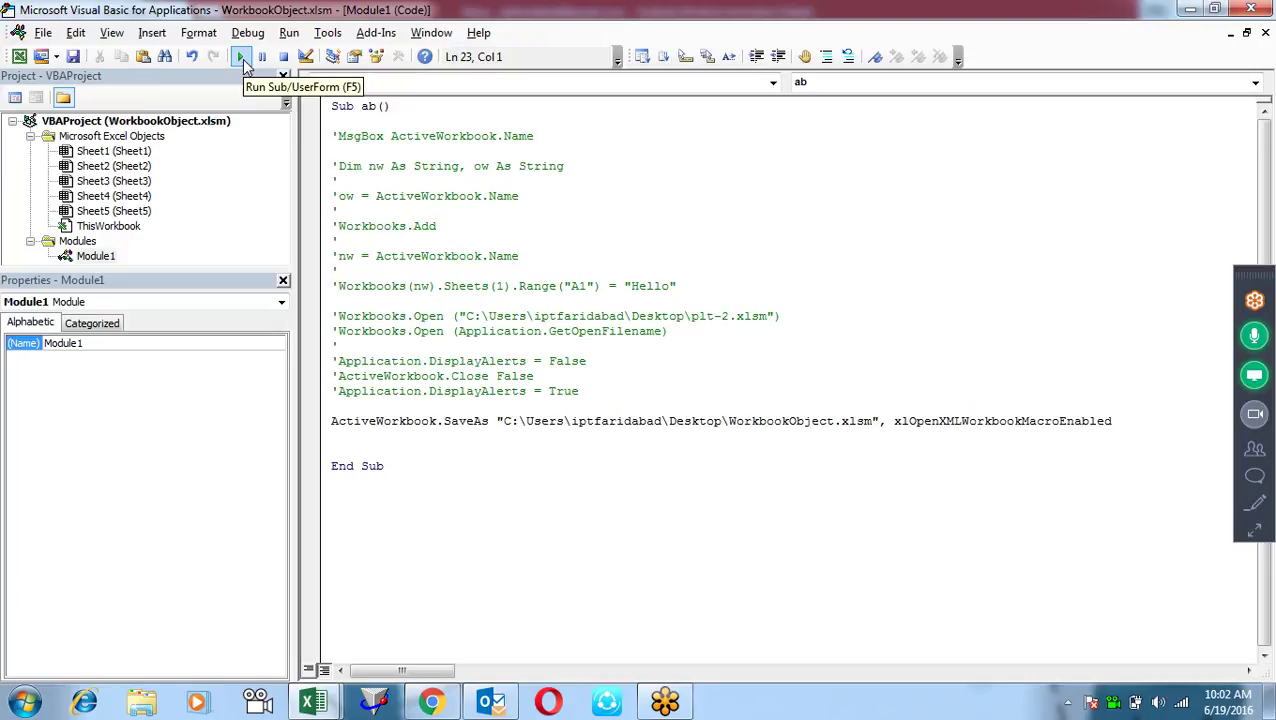
Confirm WorkbookObject.xlsm was saved to the desktop, then return to the VBA editor.
{"action": "left_click", "coordinate": [1178, 10]}
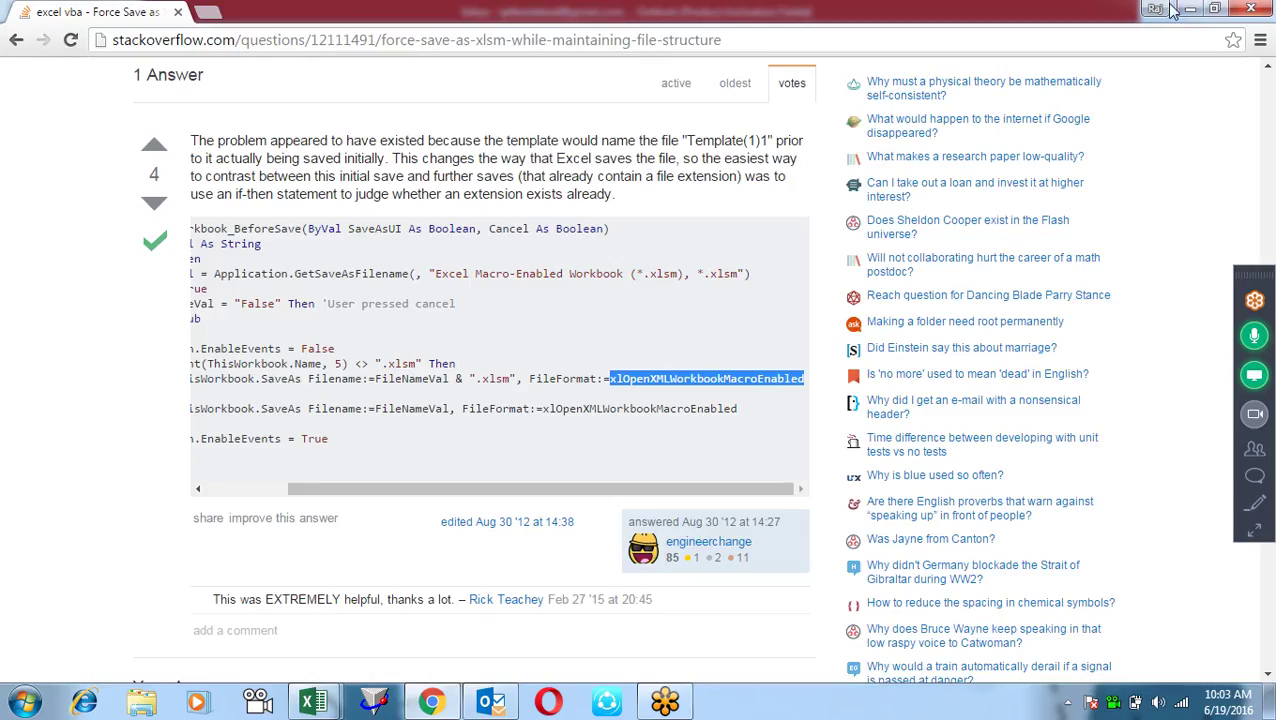
{"action": "left_click", "coordinate": [1188, 9]}
{"action": "key", "text": "super+d"}
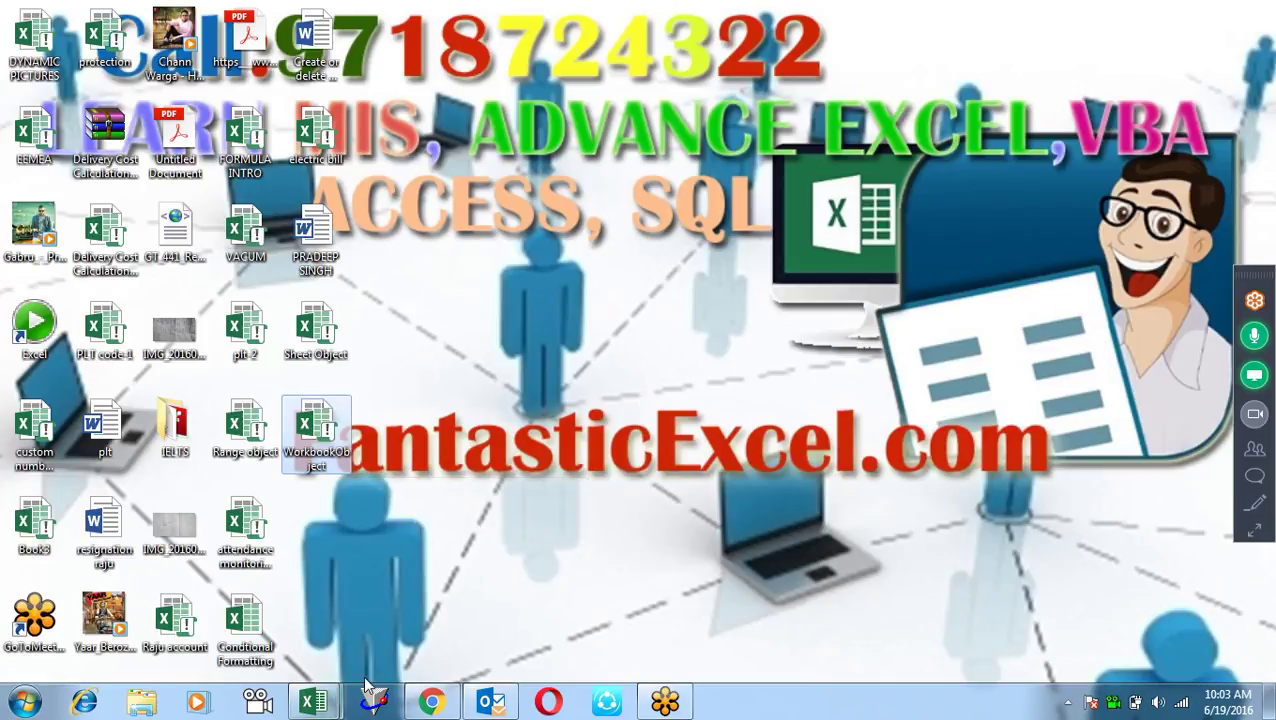
{"action": "left_click", "coordinate": [318, 699]}
{"action": "left_click", "coordinate": [386, 640]}
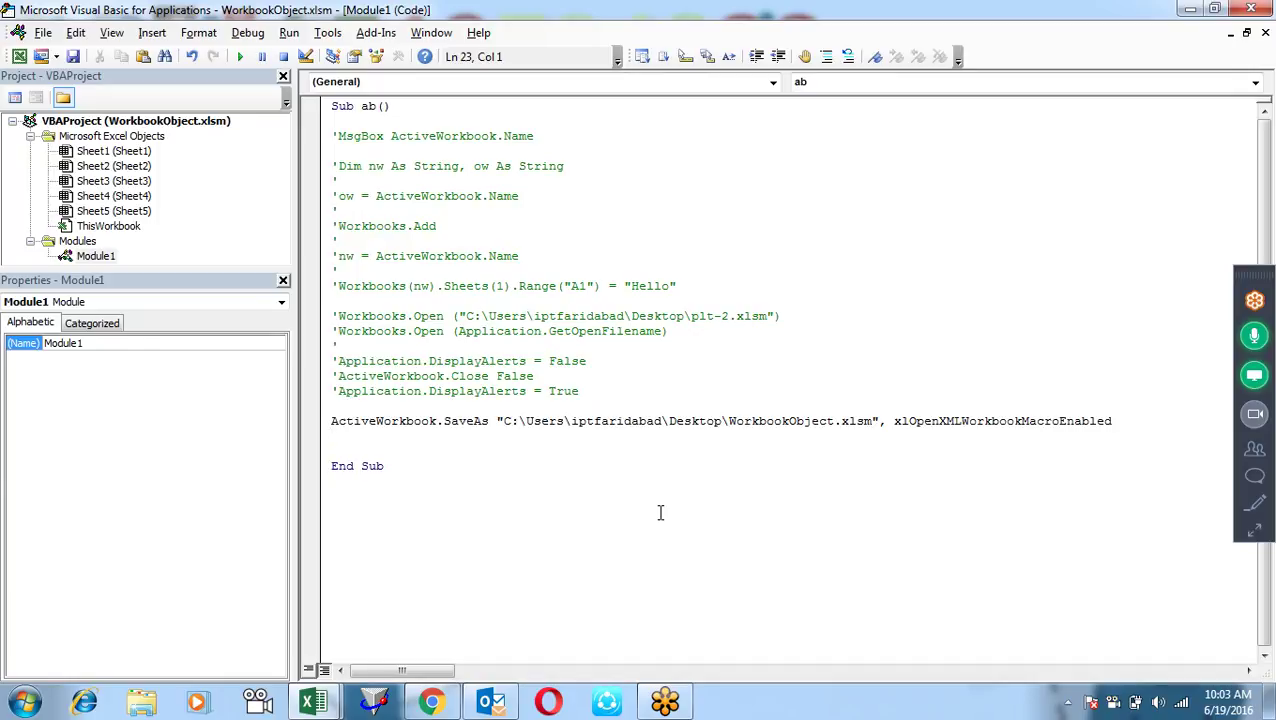
Comment out the ActiveWorkbook.SaveAs line with an apostrophe.
{"action": "key", "text": "Left"}
{"action": "key", "text": "Left"}
{"action": "key", "text": "Down"}
{"action": "left_click", "coordinate": [333, 421]}
{"action": "type", "text": "'"}
{"action": "key", "text": "Down"}
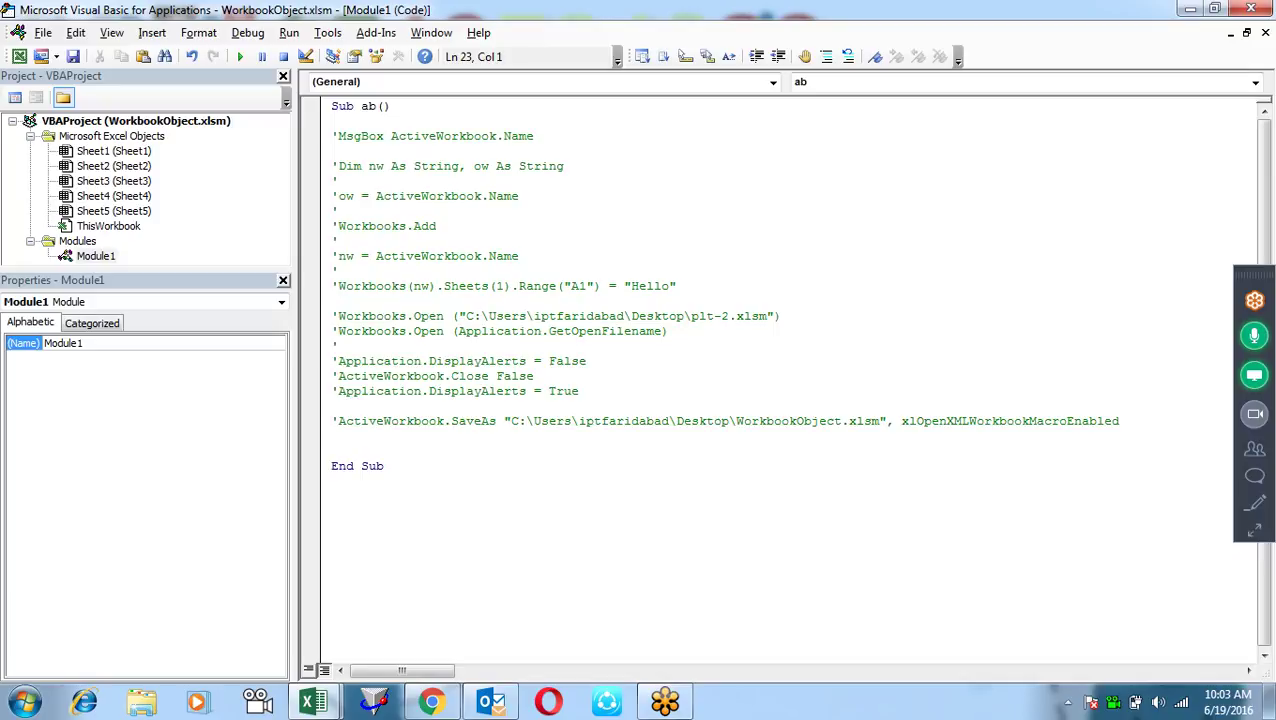
In Excel, check the Save As Tools > General Options password fields, then cancel.
{"action": "key", "text": "alt+F11"}
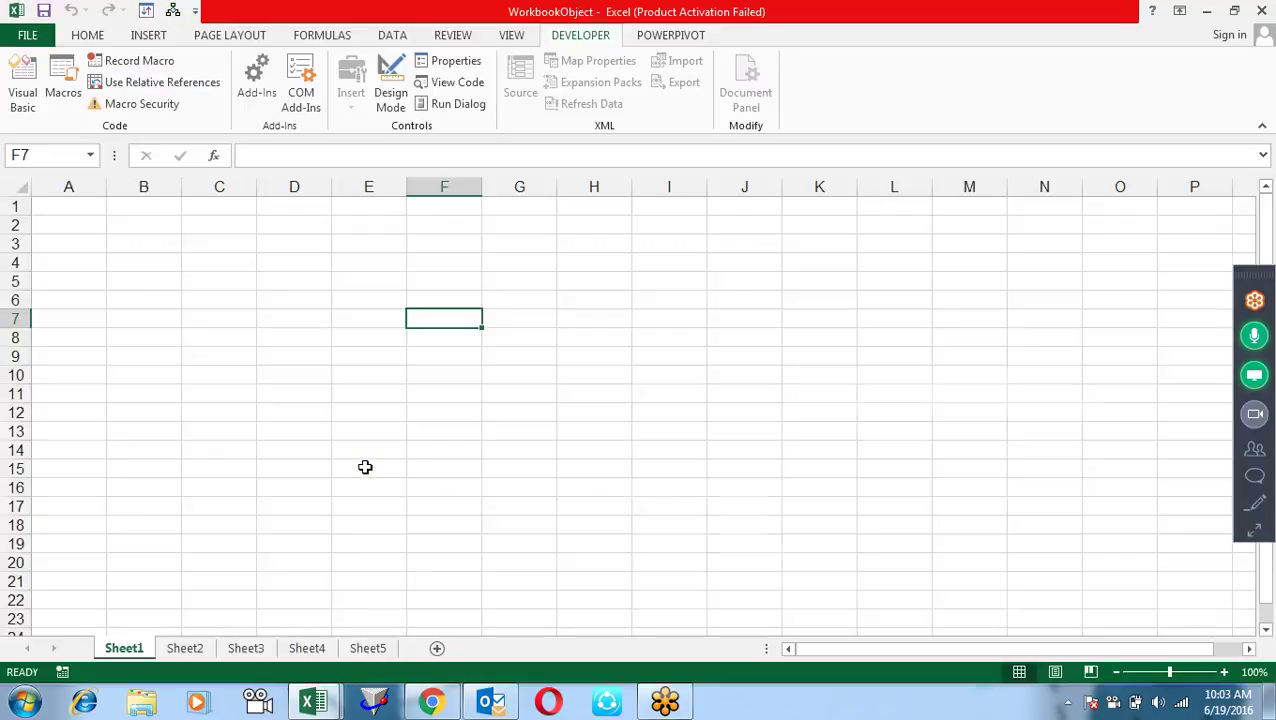
{"action": "key", "text": "F12"}
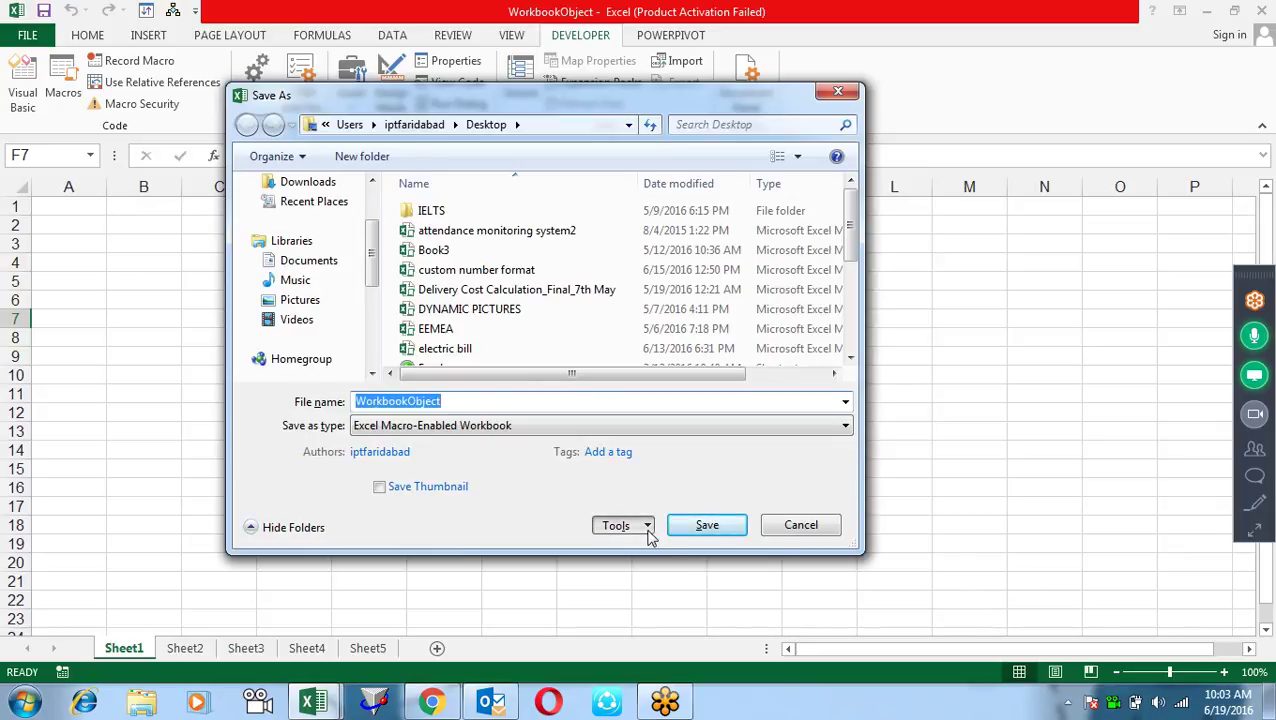
{"action": "left_click", "coordinate": [647, 532]}
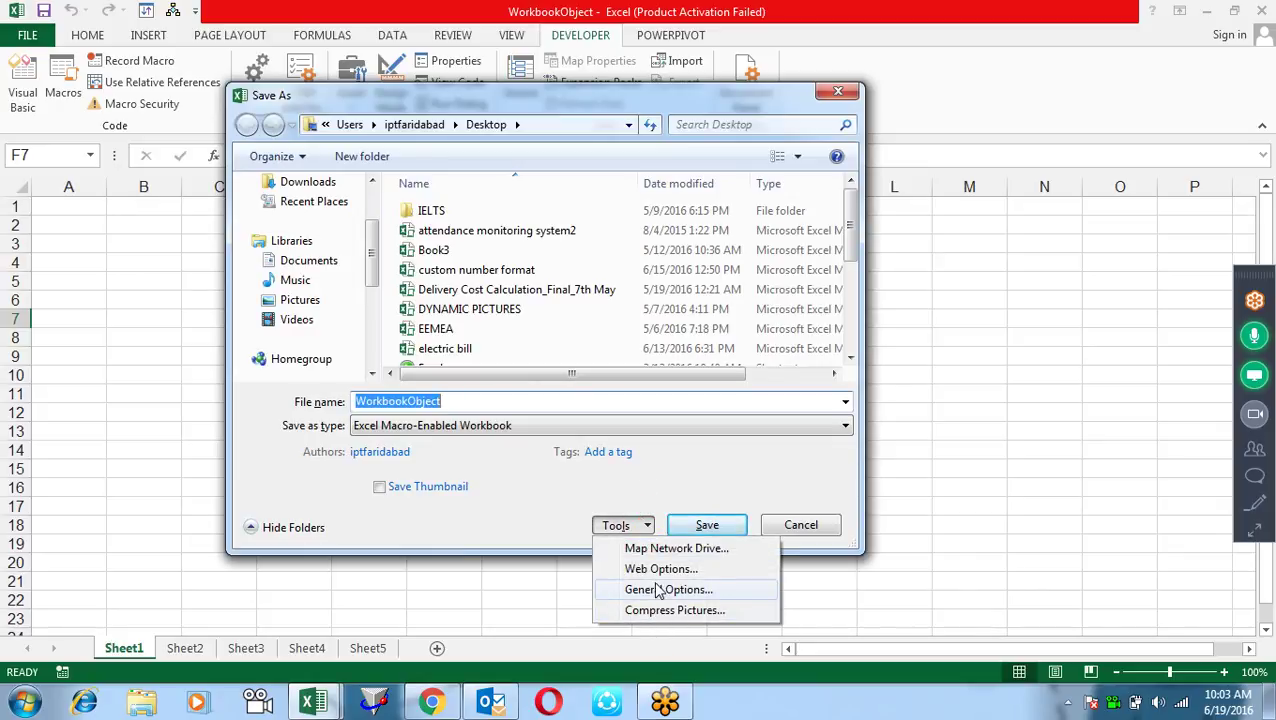
{"action": "left_click", "coordinate": [658, 589]}
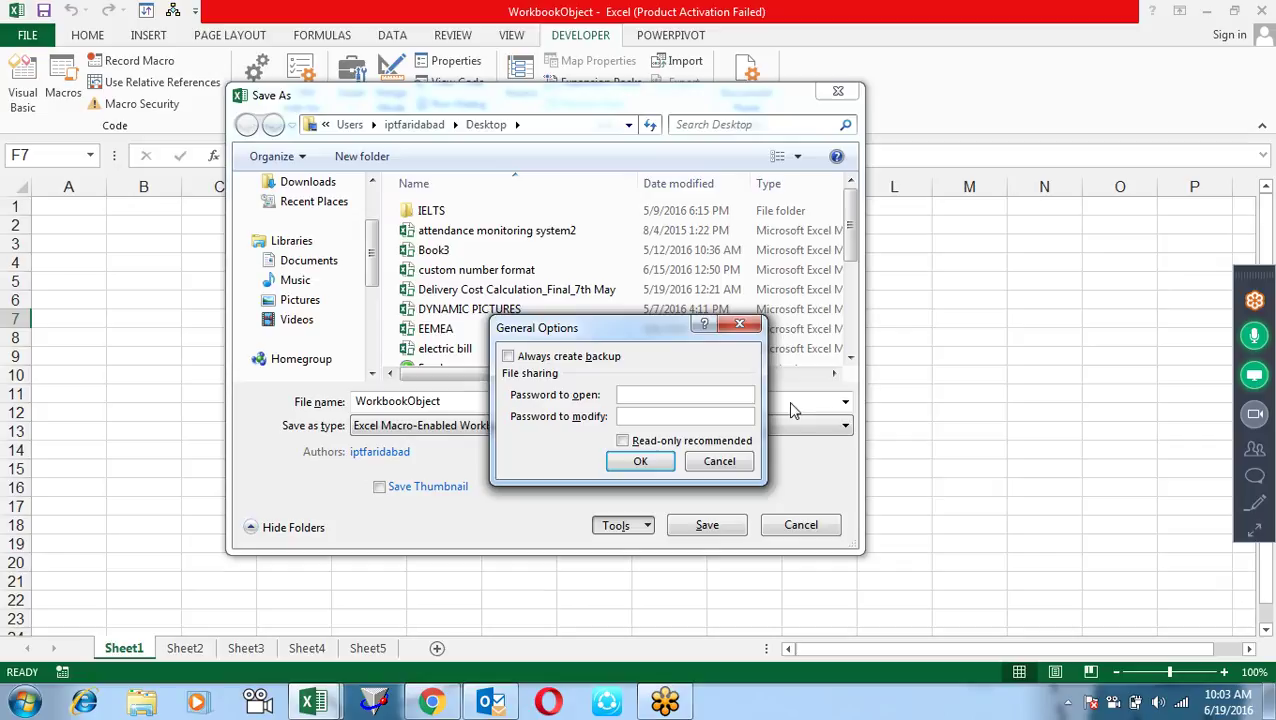
{"action": "key", "text": "Escape"}
{"action": "key", "text": "Escape"}
Add an ActiveWorkbook.Password line assigning a quoted password string, then run the ab macro.
{"action": "key", "text": "alt+F11"}
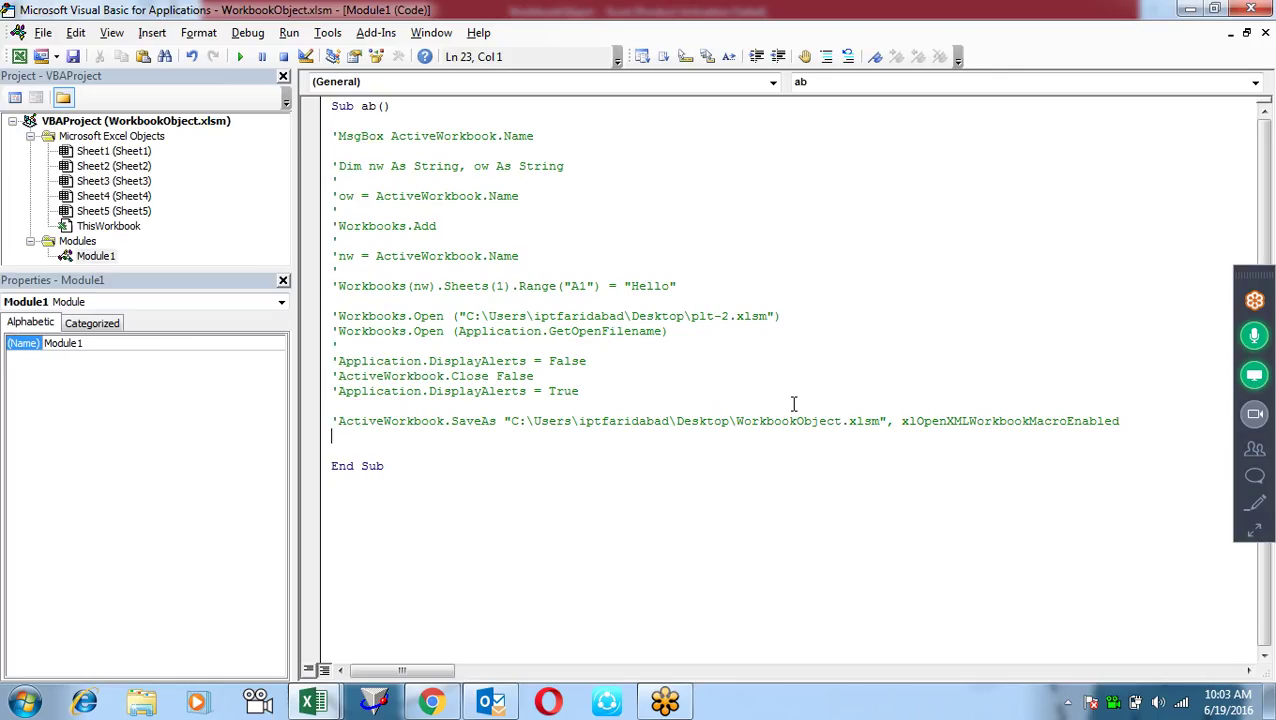
{"action": "type", "text": "activeworkbook.pas"}
{"action": "key", "text": "Tab"}
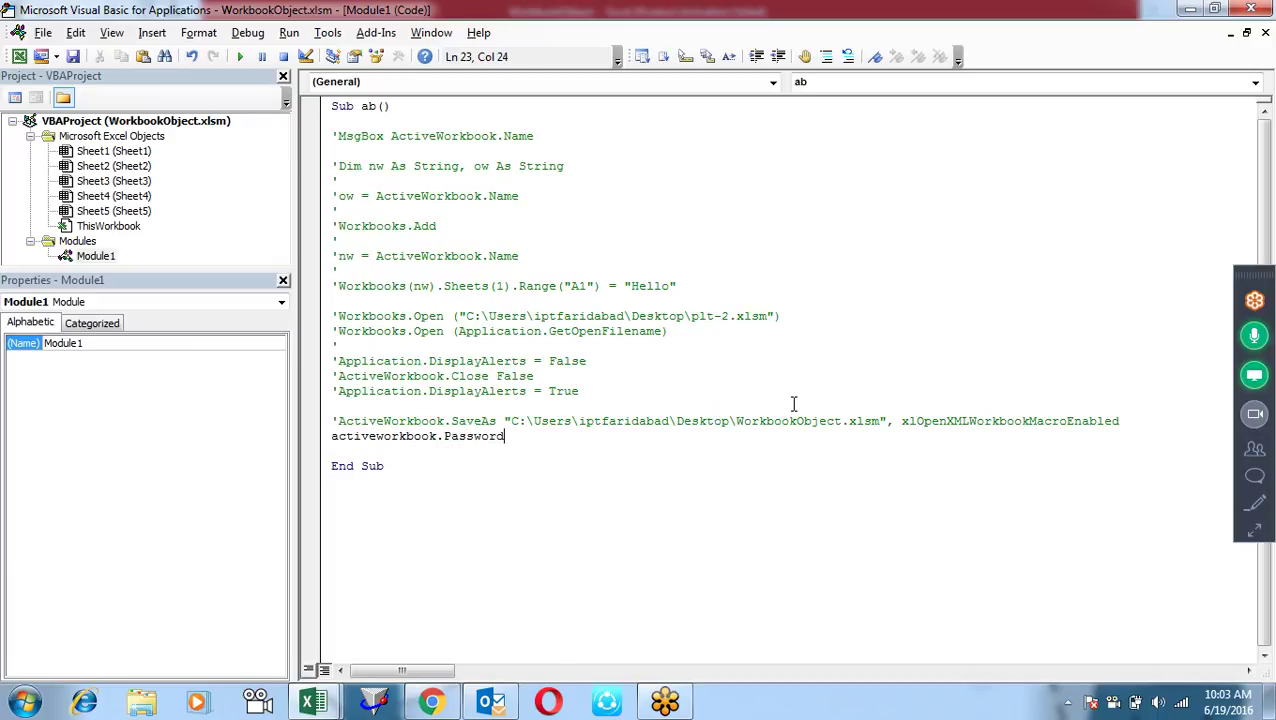
{"action": "key", "text": "BackSpace"}
{"action": "key", "text": "BackSpace"}
{"action": "key", "text": "BackSpace"}
{"action": "key", "text": "BackSpace"}
{"action": "key", "text": "BackSpace"}
{"action": "key", "text": "BackSpace"}
{"action": "key", "text": "BackSpace"}
{"action": "key", "text": "BackSpace"}
{"action": "key", "text": "BackSpace"}
{"action": "type", "text": "."}
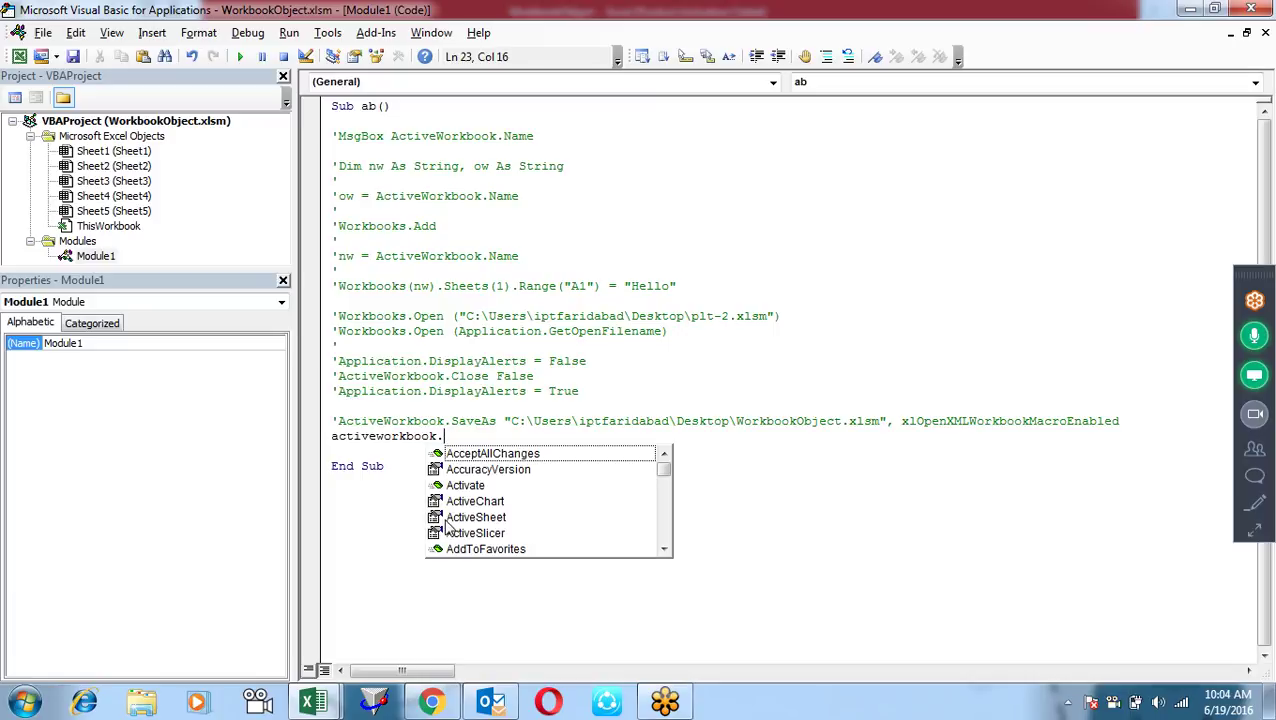
{"action": "type", "text": "pas"}
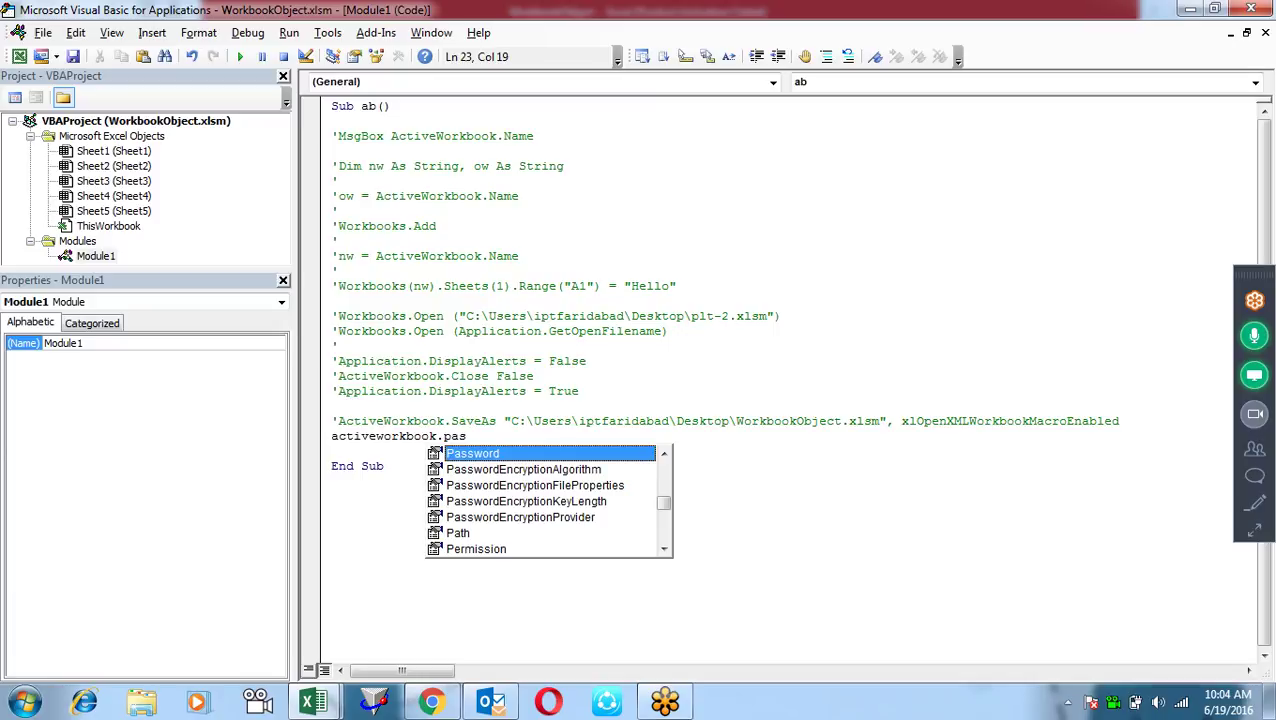
{"action": "key", "text": "Tab"}
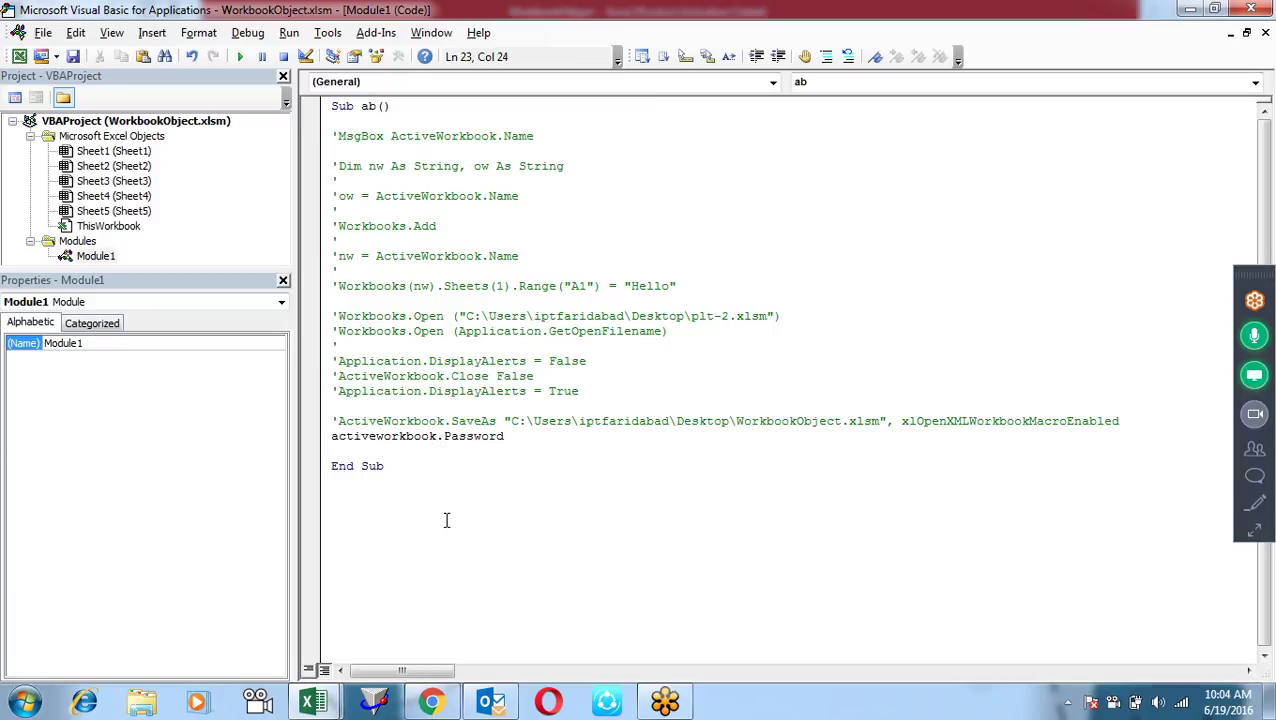
{"action": "type", "text": "= "}
{"action": "left_click", "coordinate": [551, 478]}
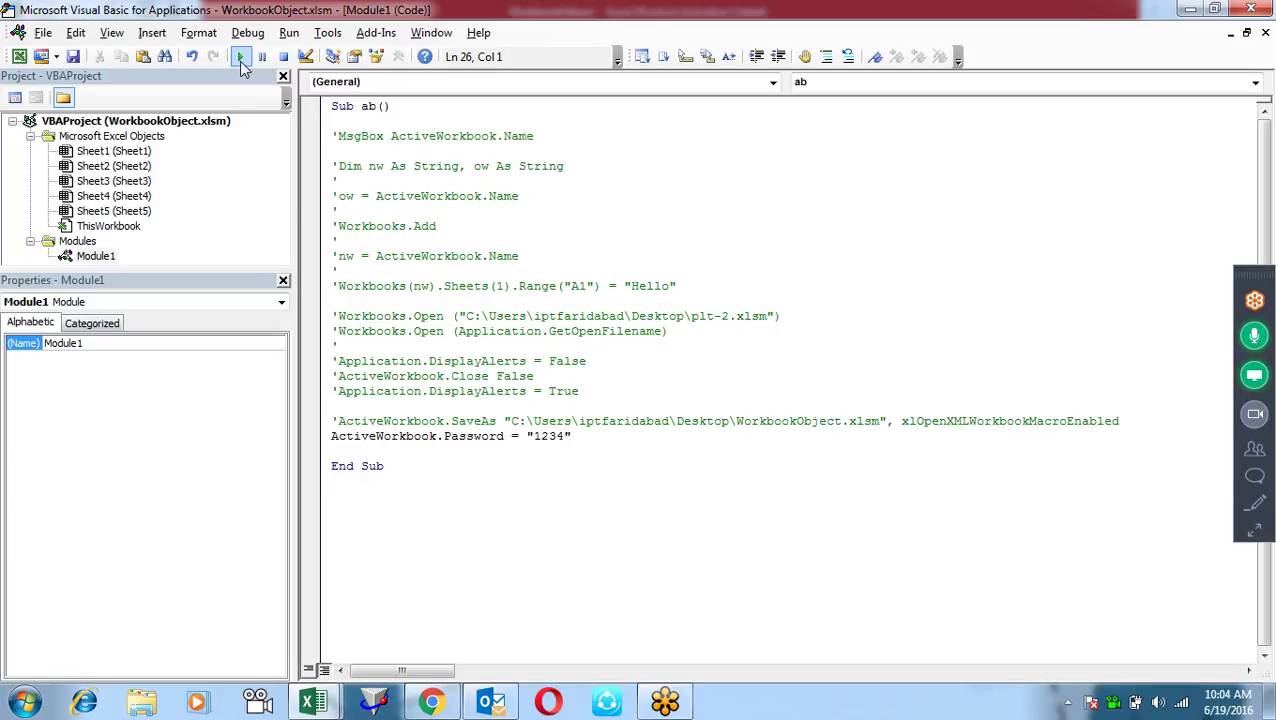
{"action": "left_click", "coordinate": [240, 60]}
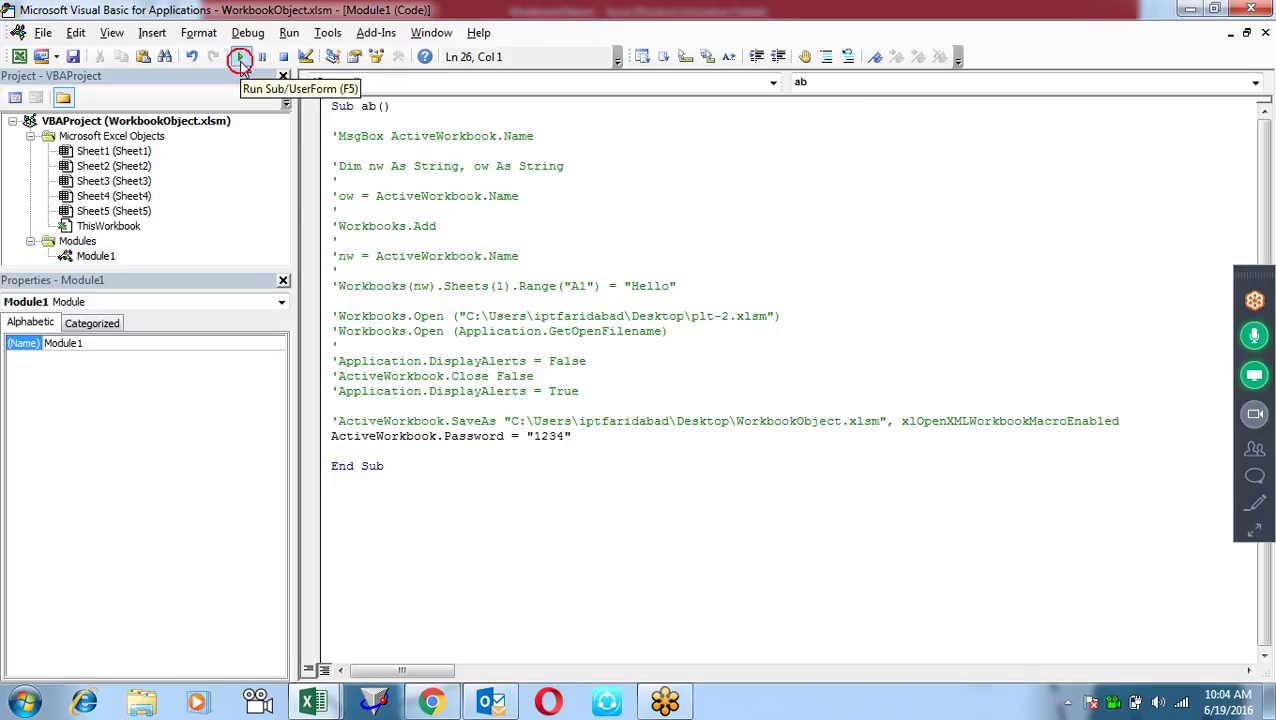
Close the VBA editor and Excel, saving WorkbookObject.
{"action": "left_click", "coordinate": [1256, 9]}
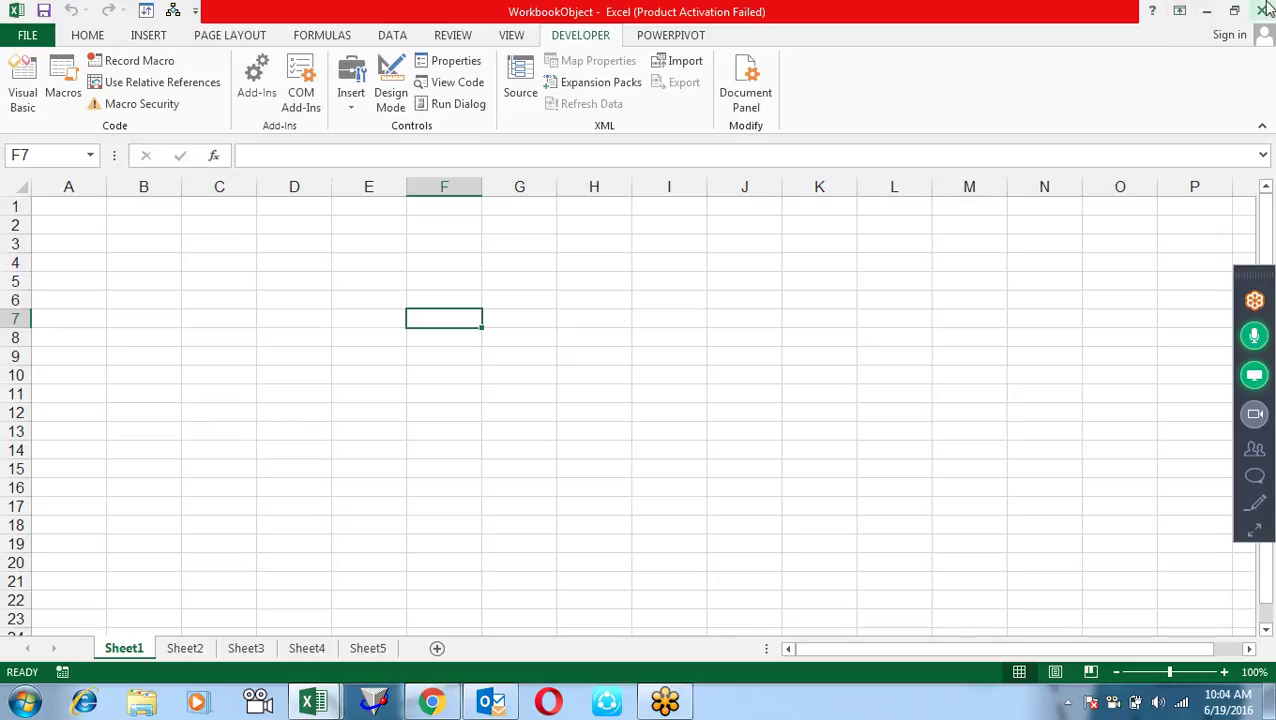
{"action": "left_click", "coordinate": [1262, 10]}
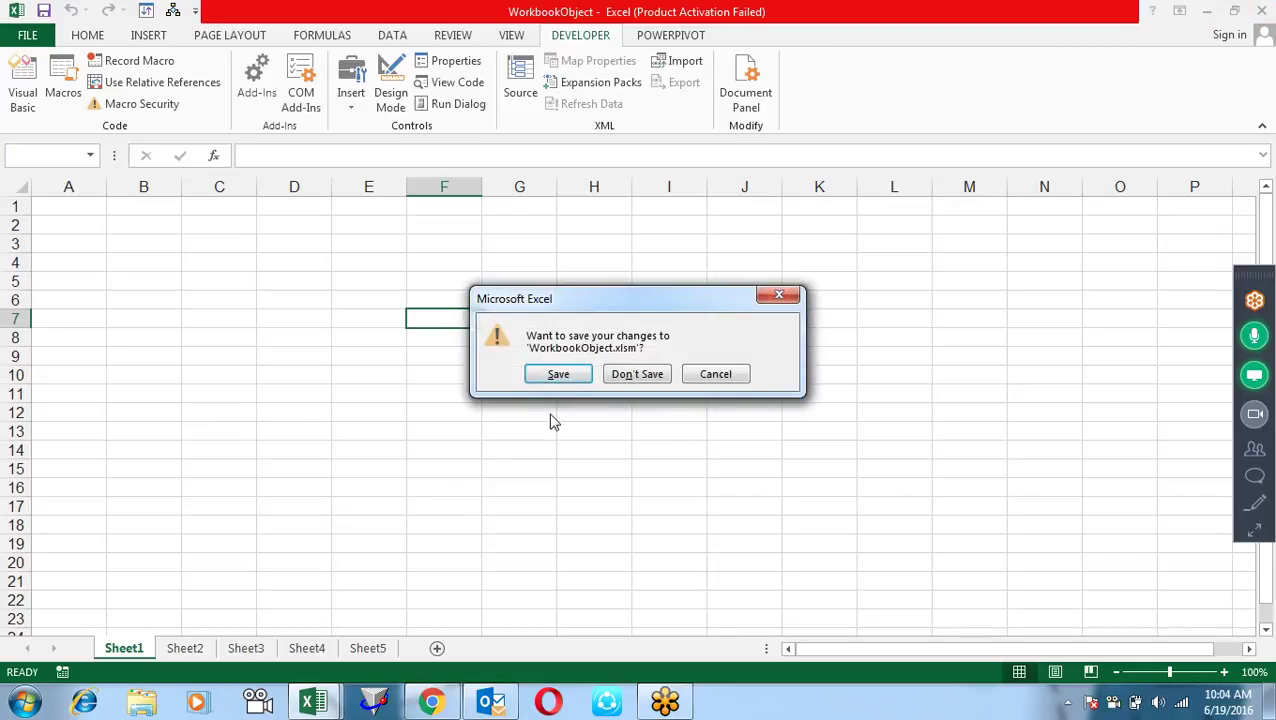
{"action": "left_click", "coordinate": [560, 373]}
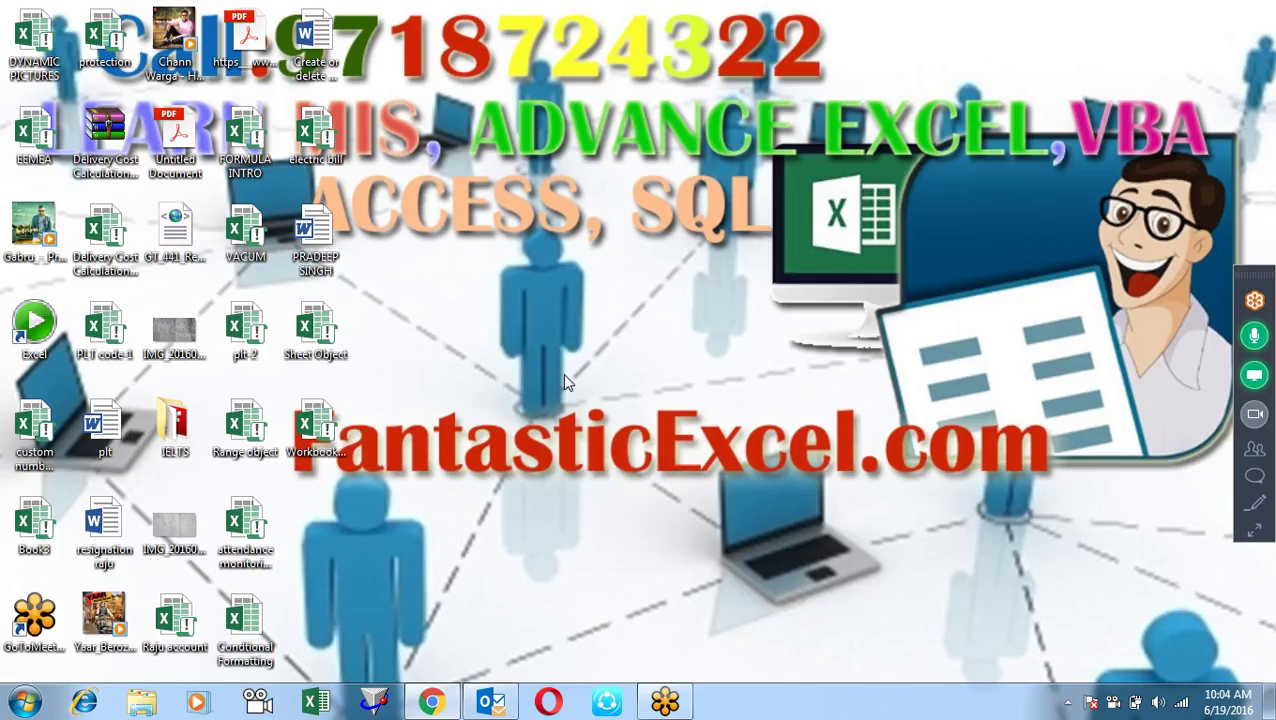
Reopen WorkbookObject from the desktop by entering its password, dismissing the activation notice.
{"action": "left_click", "coordinate": [336, 414]}
{"action": "double_click", "coordinate": [336, 414]}
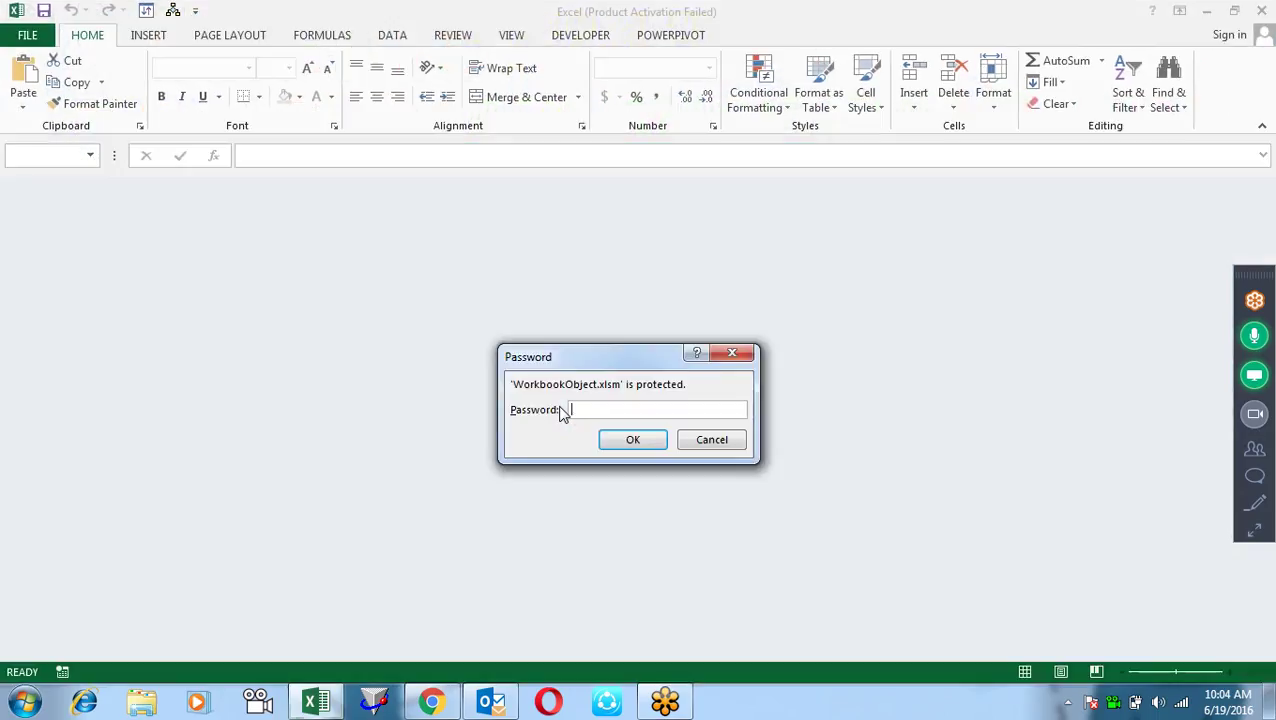
{"action": "key", "text": "Return"}
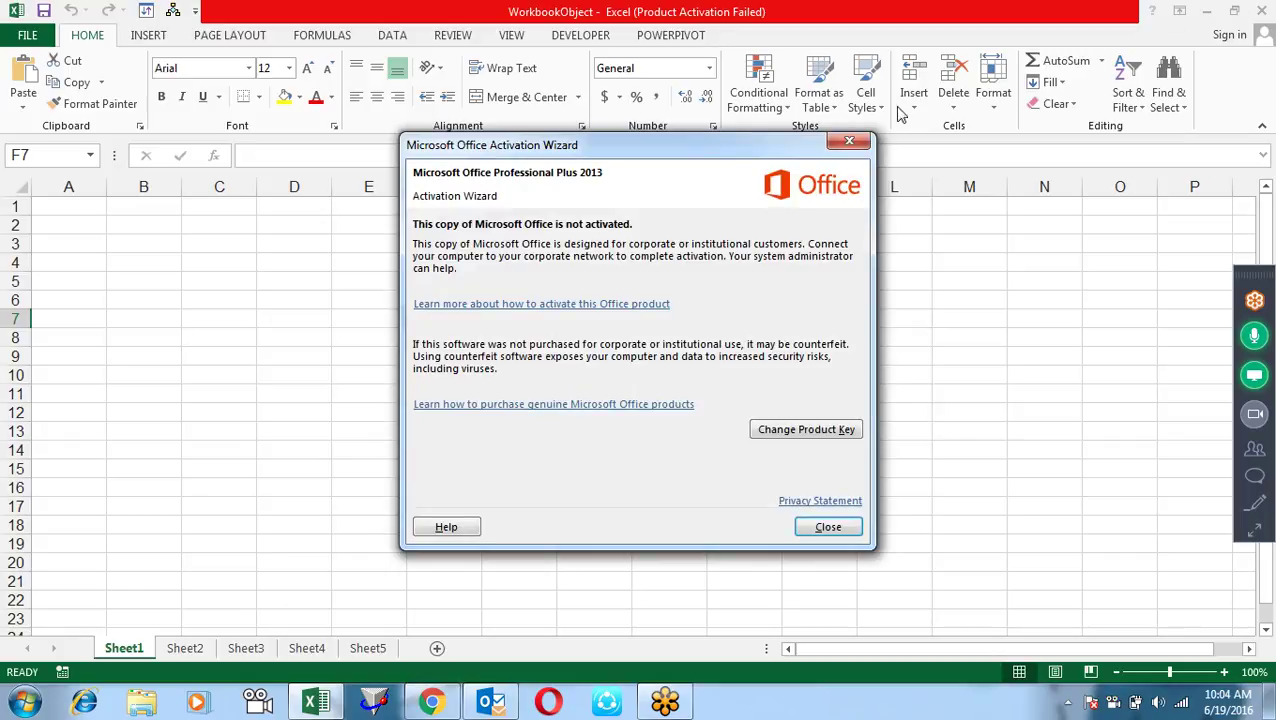
{"action": "left_click", "coordinate": [862, 143]}
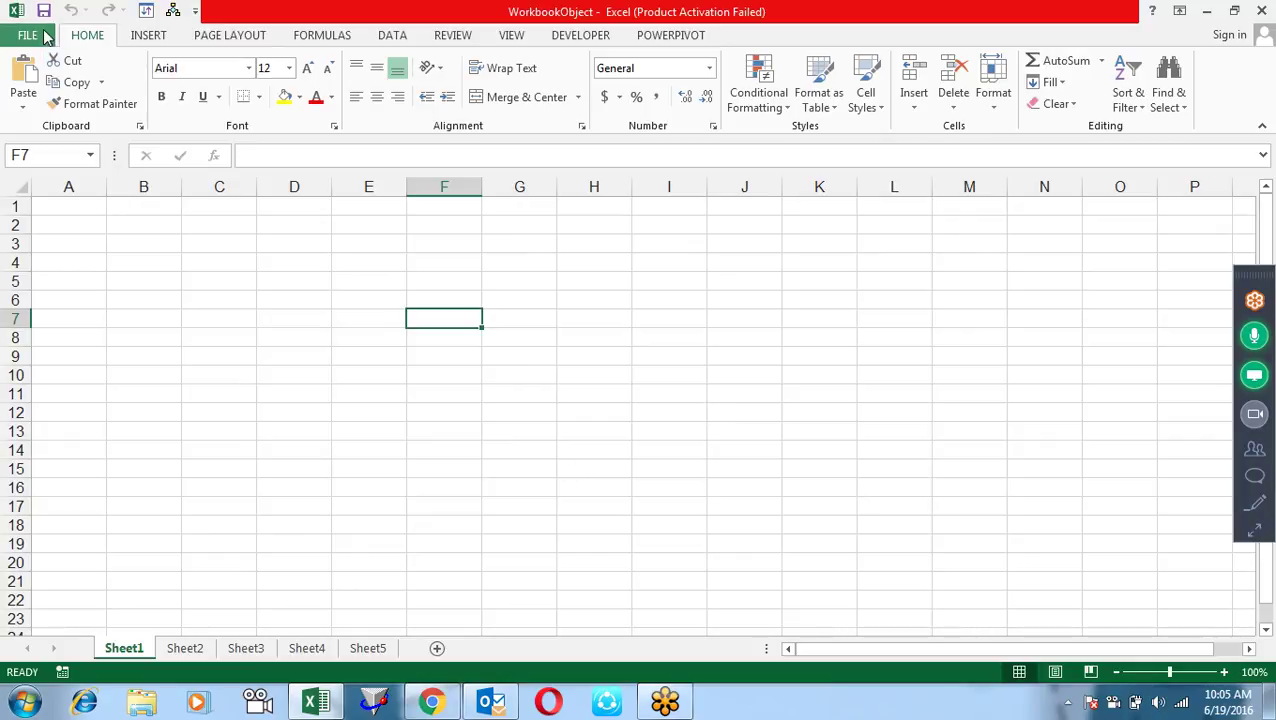
Clear the password under Protect Workbook > Encrypt with Password so WorkbookObject opens freely.
{"action": "left_click", "coordinate": [30, 35]}
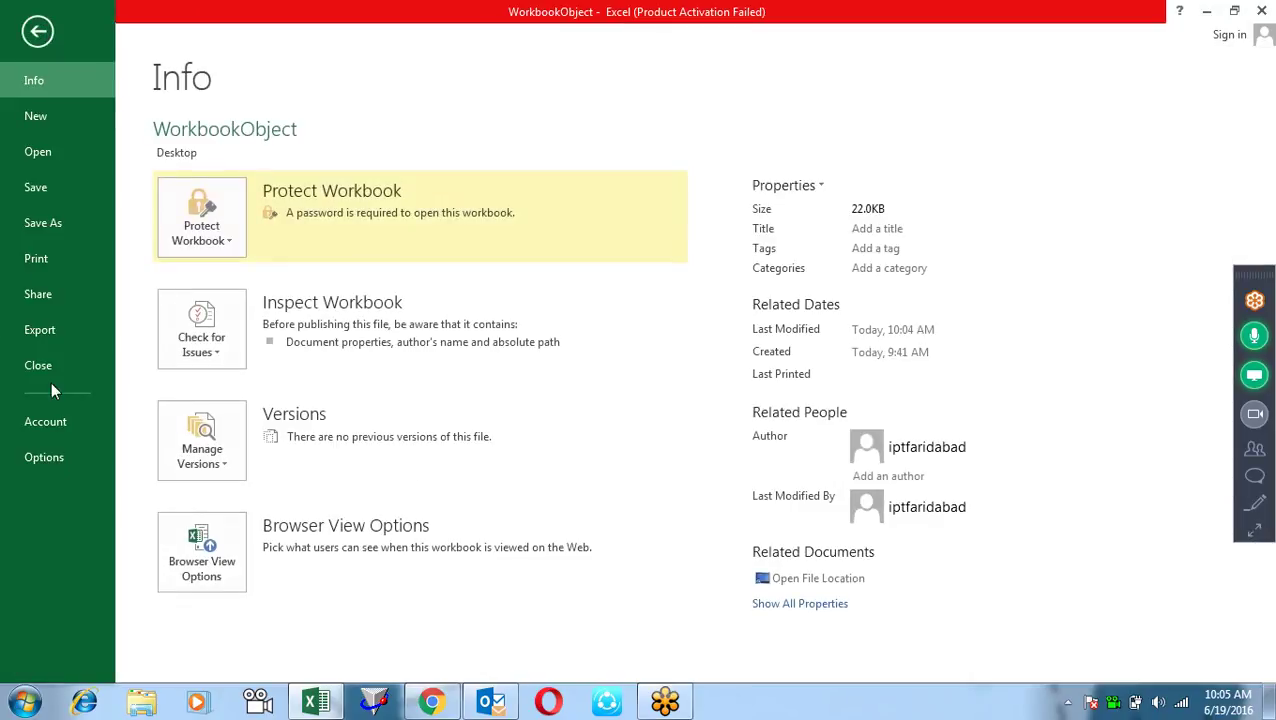
{"action": "left_click", "coordinate": [220, 245]}
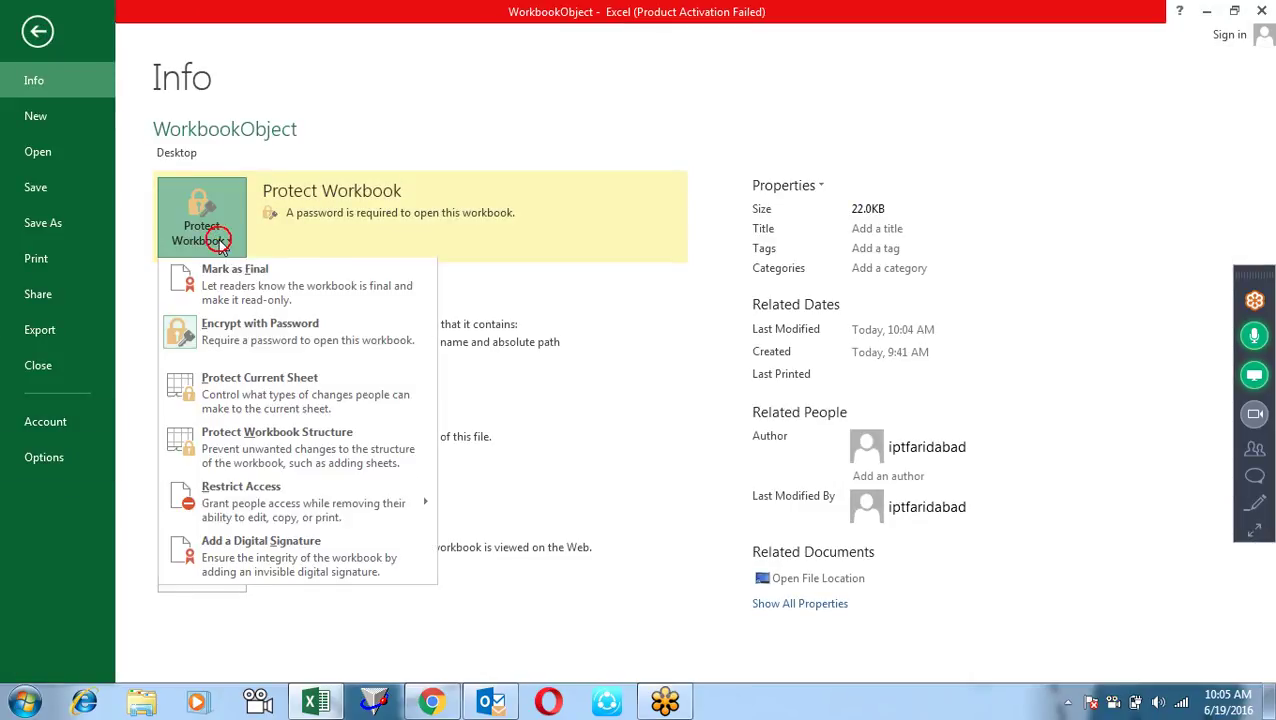
{"action": "left_click", "coordinate": [240, 352]}
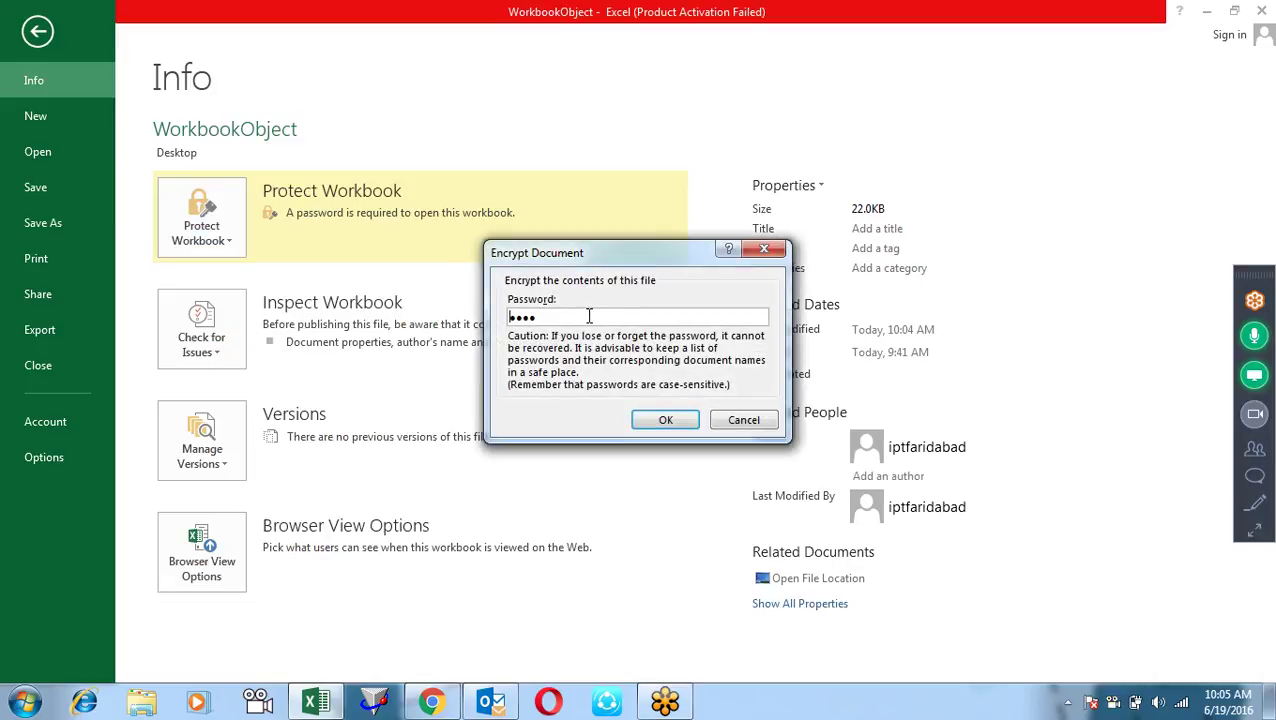
{"action": "double_click", "coordinate": [588, 317]}
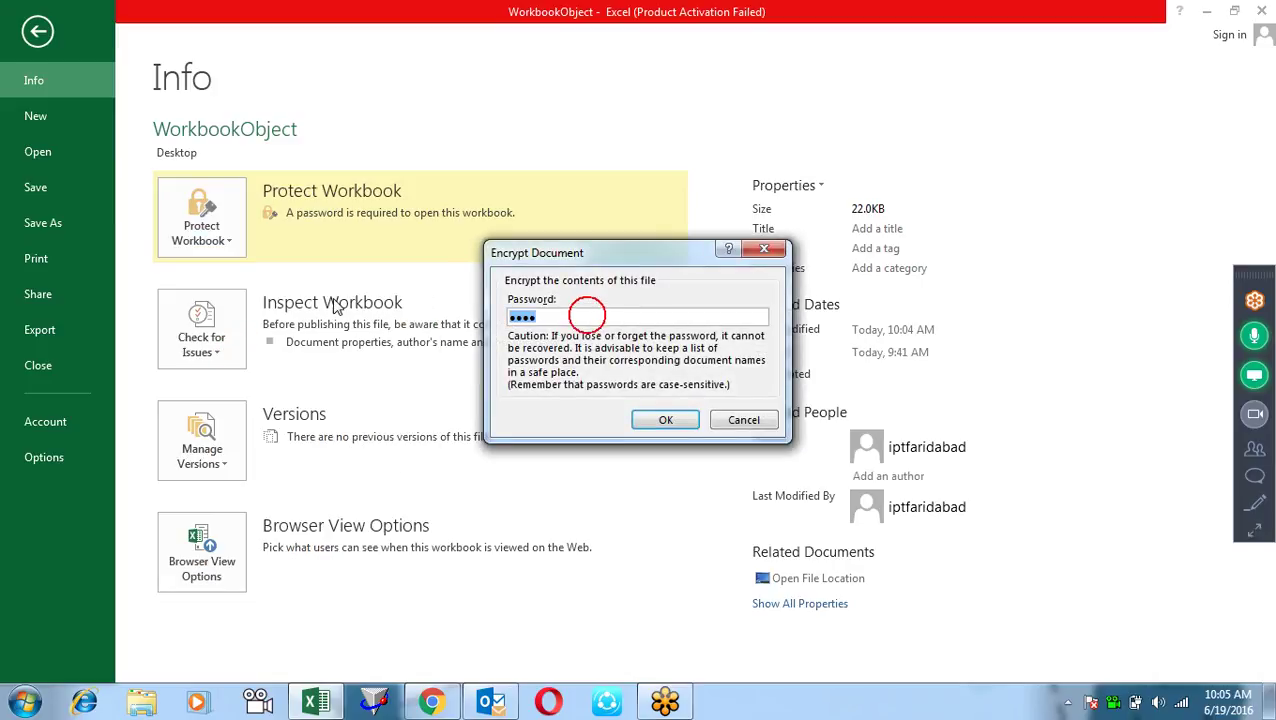
{"action": "key", "text": "BackSpace"}
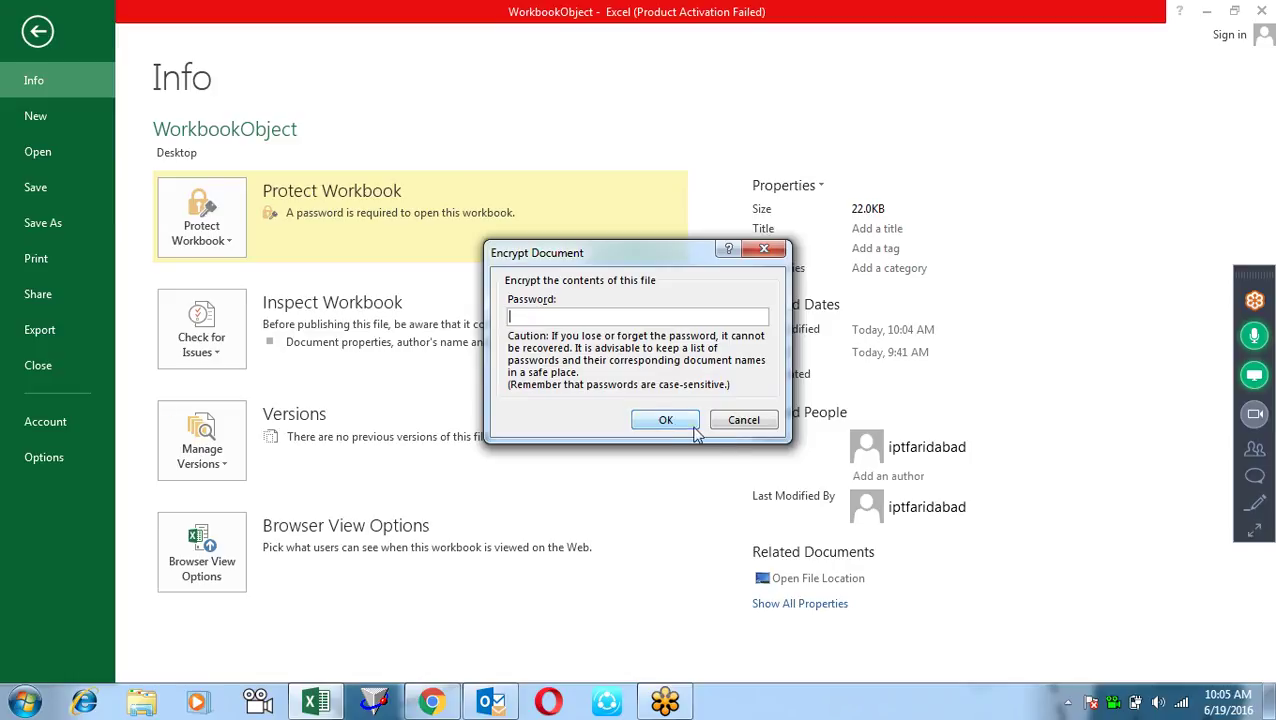
{"action": "left_click", "coordinate": [683, 424]}
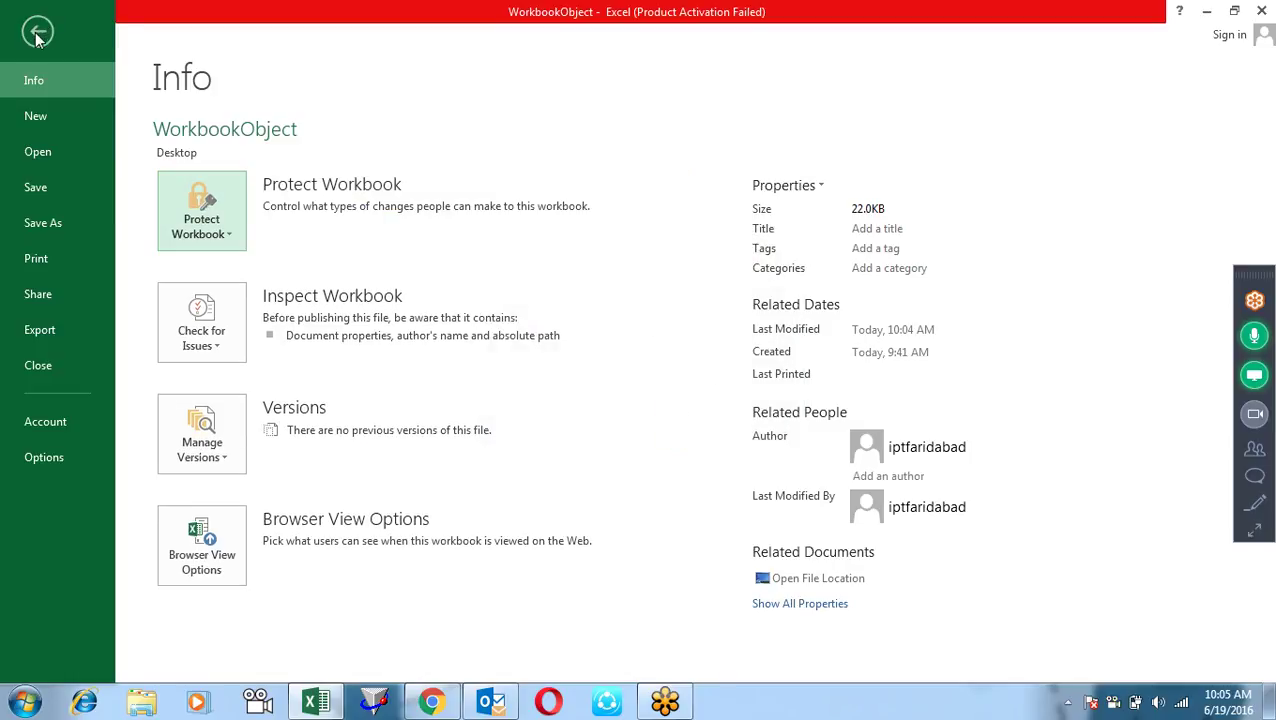
{"action": "left_click", "coordinate": [38, 31]}
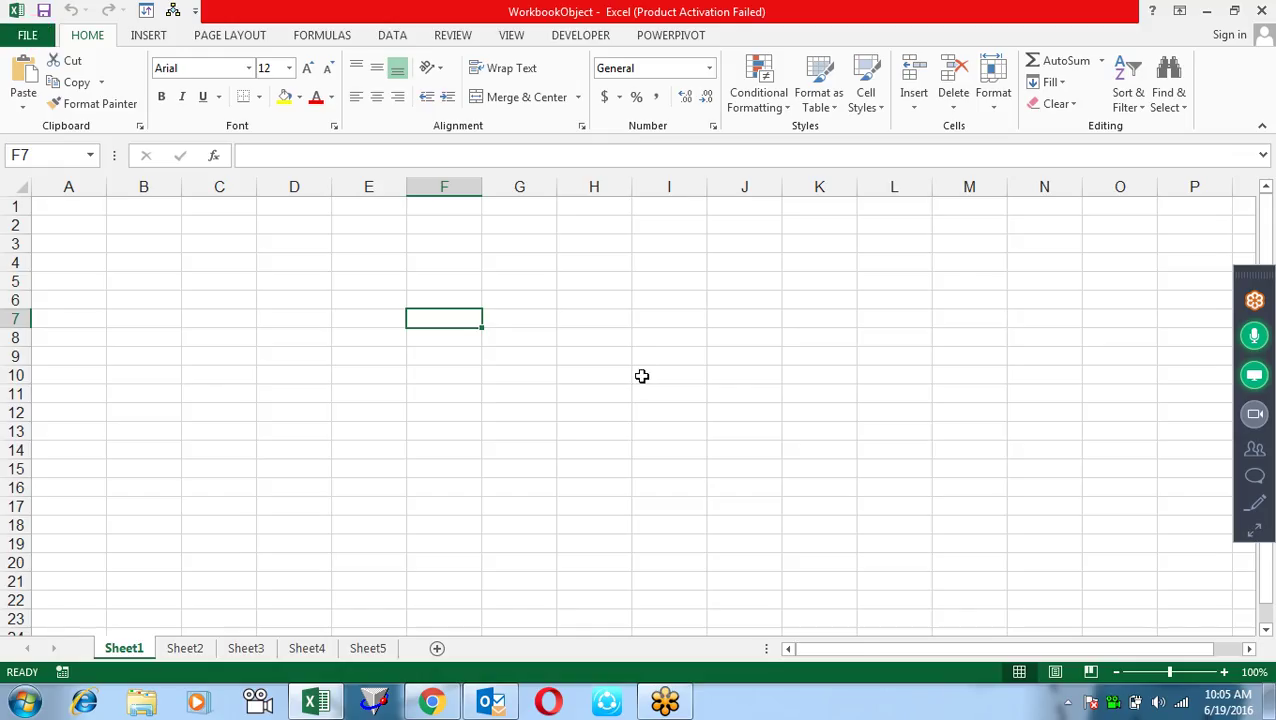
{"action": "key", "text": "alt+Tab"}
{"action": "key", "text": "alt+Tab"}
{"action": "key", "text": "alt+Tab"}
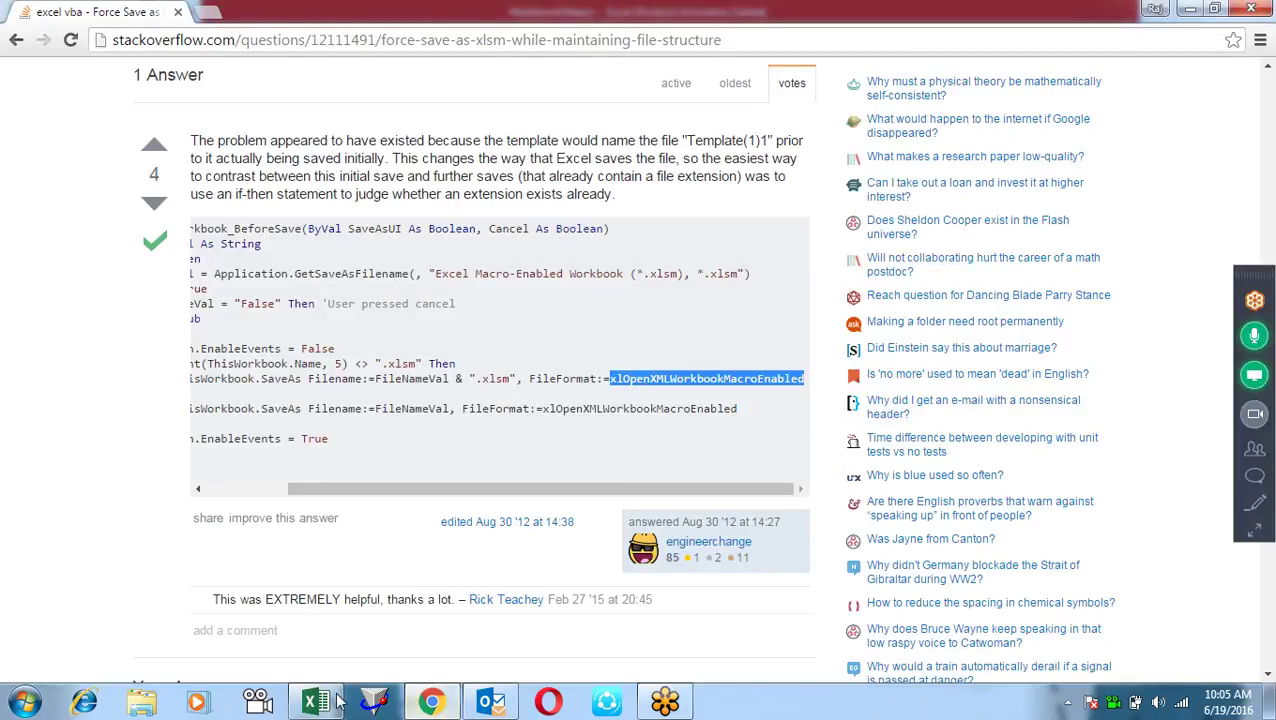
Reopen the maximized VBA editor and start a Workbooks.Open line with Password:= below the Password line.
{"action": "left_click", "coordinate": [318, 702]}
{"action": "key", "text": "alt+F11"}
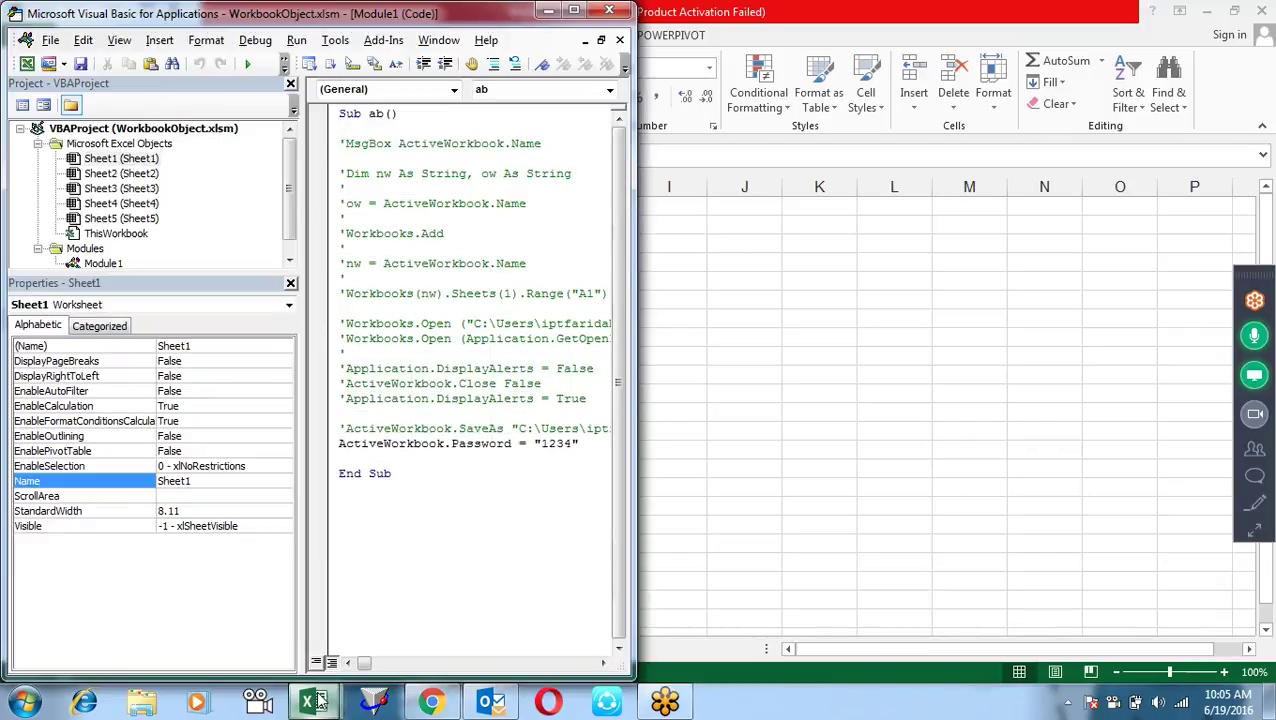
{"action": "left_click", "coordinate": [575, 12]}
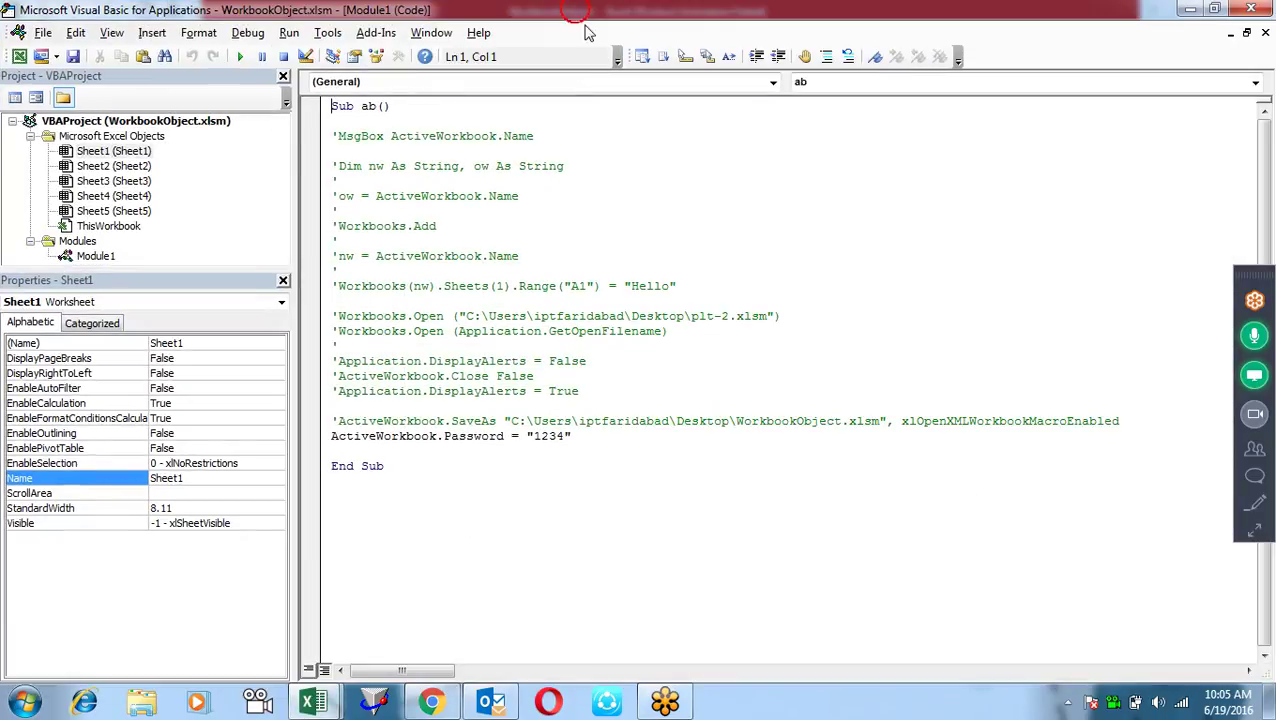
{"action": "left_click", "coordinate": [447, 440]}
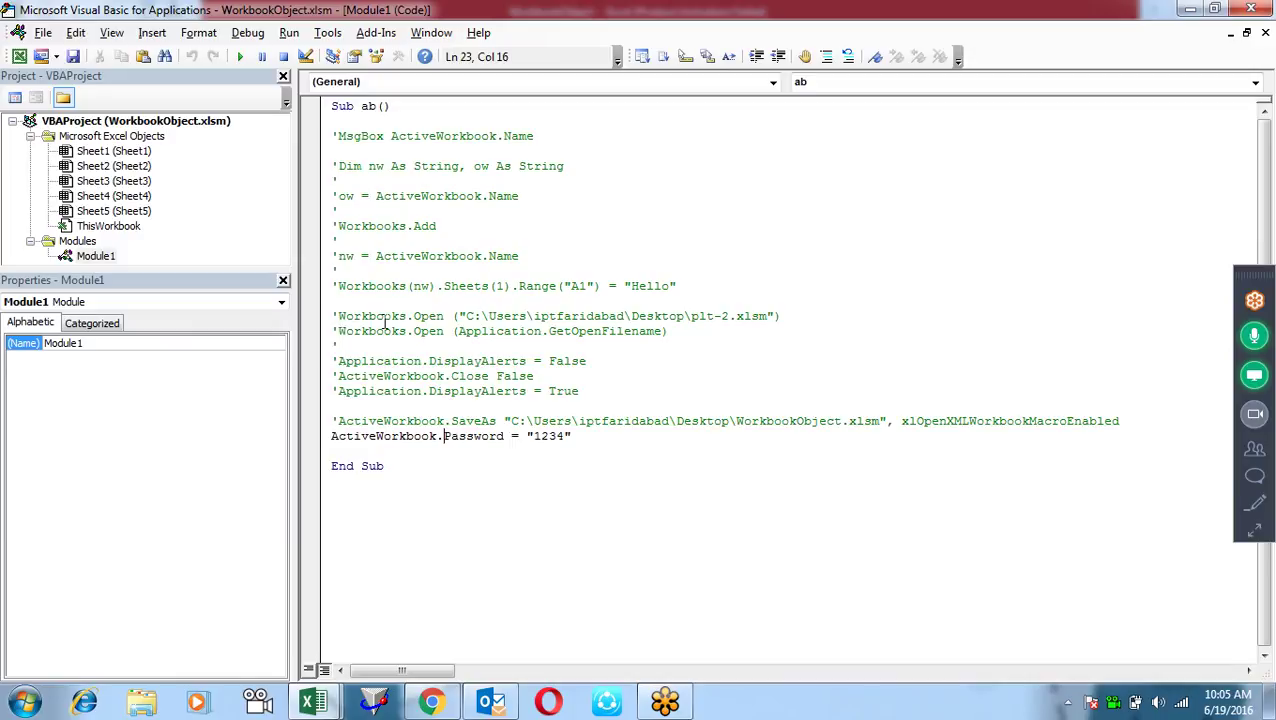
{"action": "left_click", "coordinate": [612, 435]}
{"action": "key", "text": "Return"}
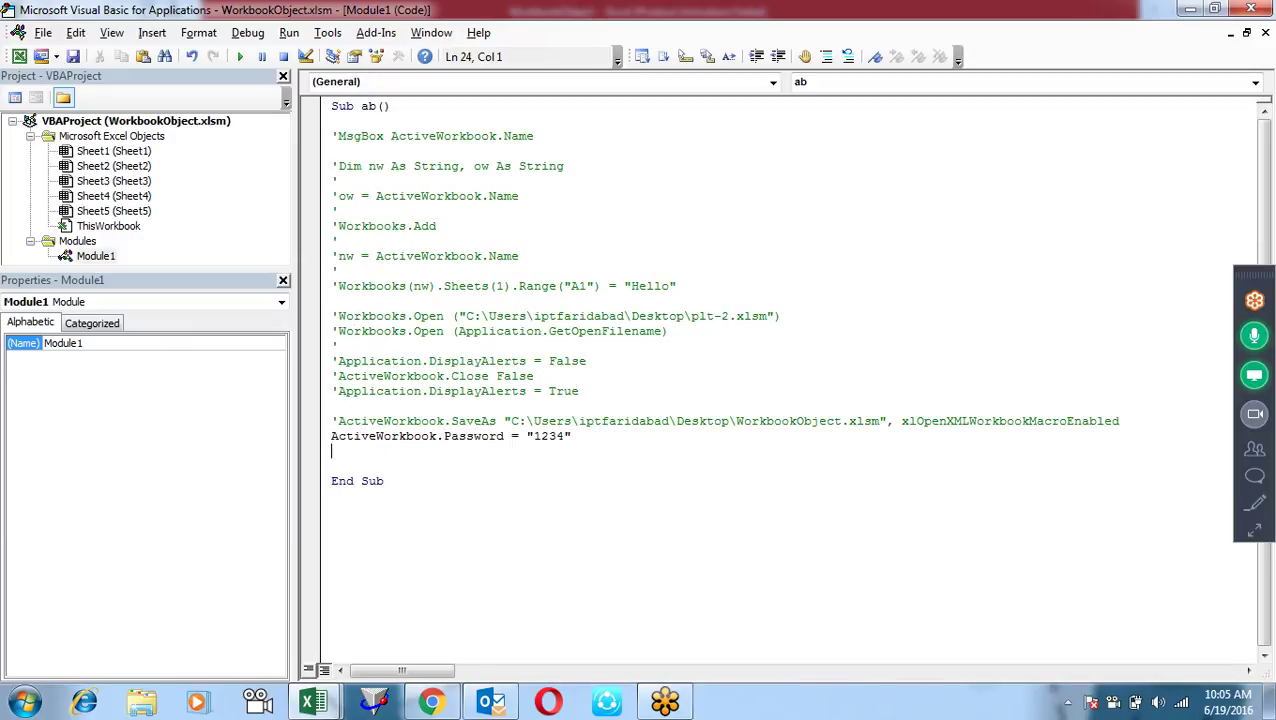
{"action": "type", "text": "workboo"}
{"action": "type", "text": "ks.op"}
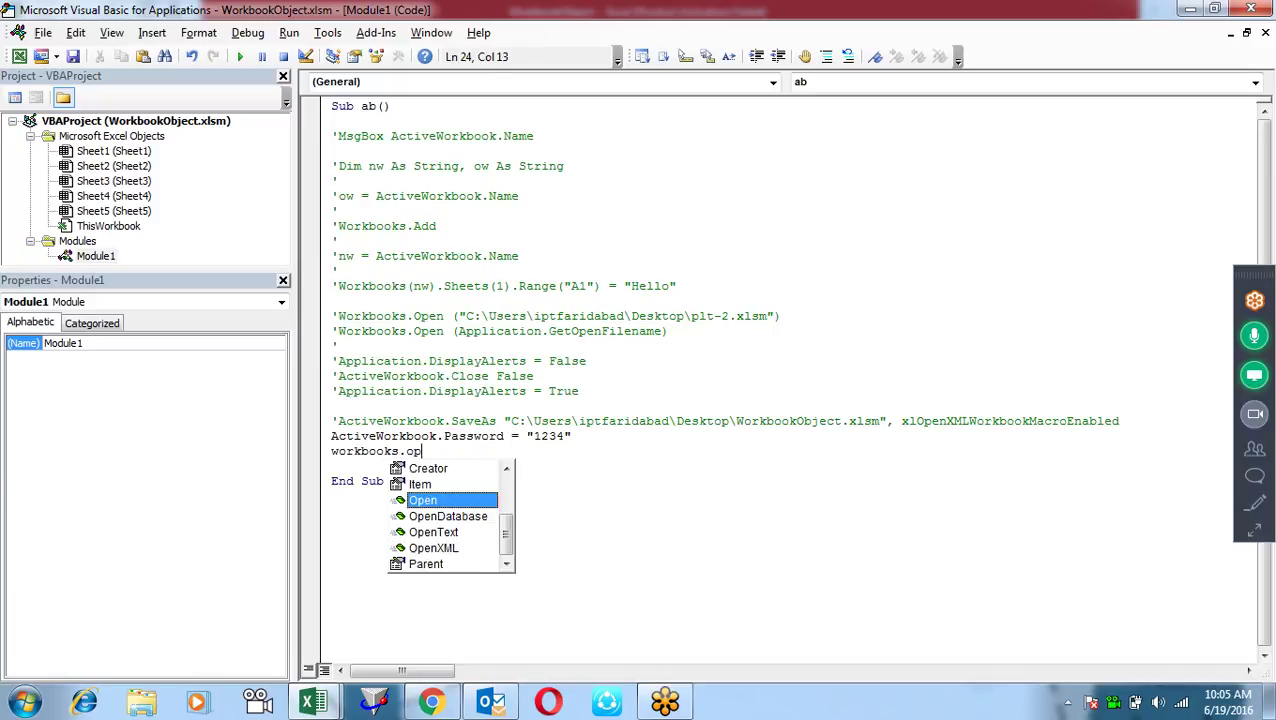
{"action": "key", "text": "Tab"}
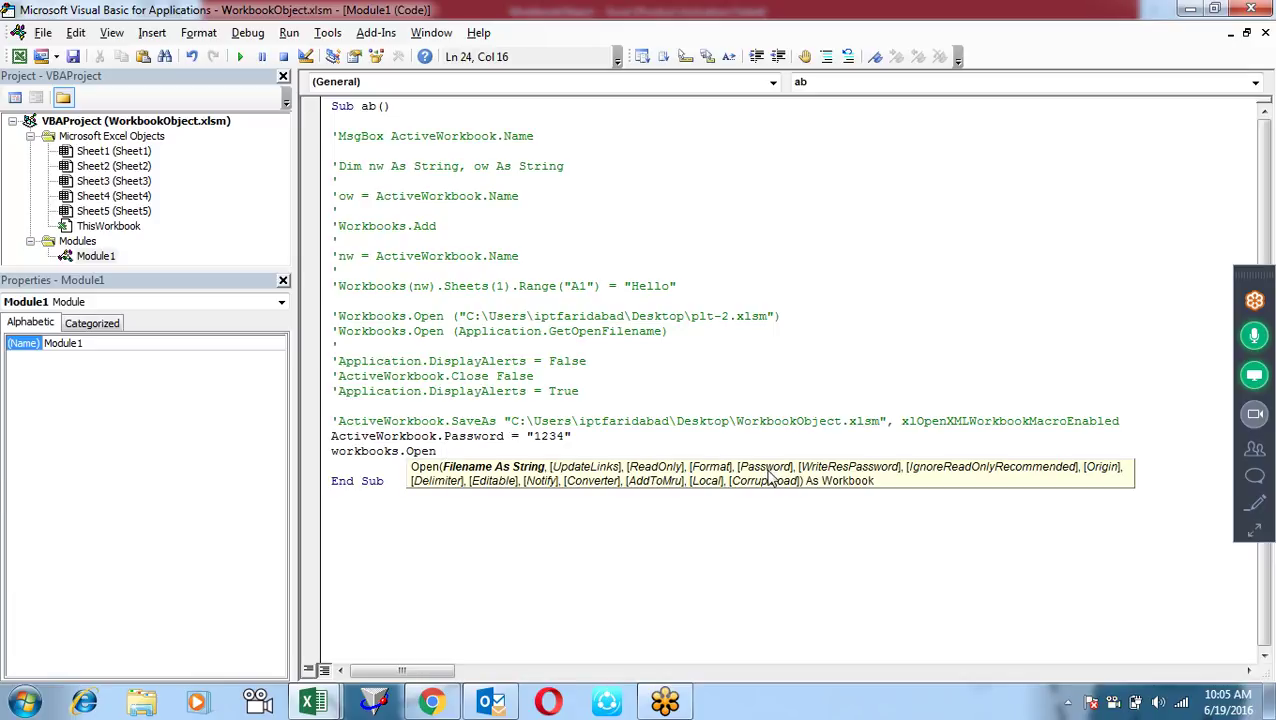
{"action": "type", "text": "Password:="}
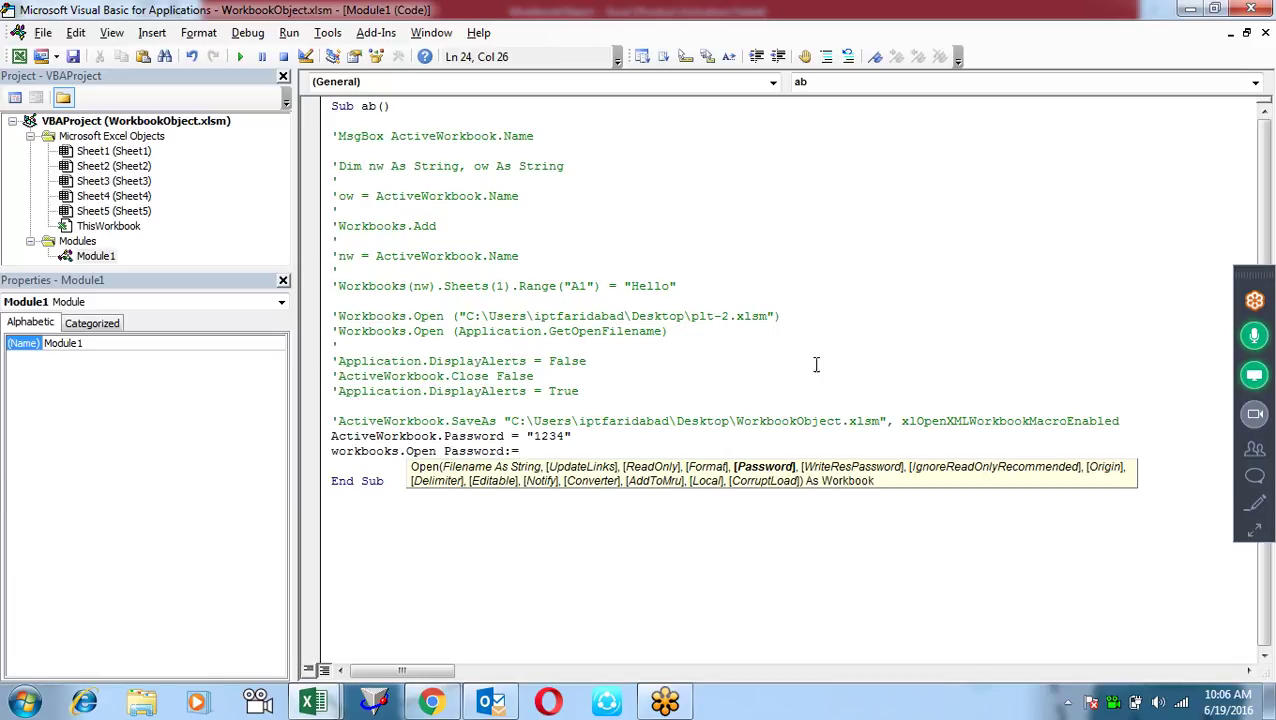
Paste the WorkbookObject.xlsm path from the SaveAs line into the Open call, quoted and comma-separated.
{"action": "left_click", "coordinate": [877, 421]}
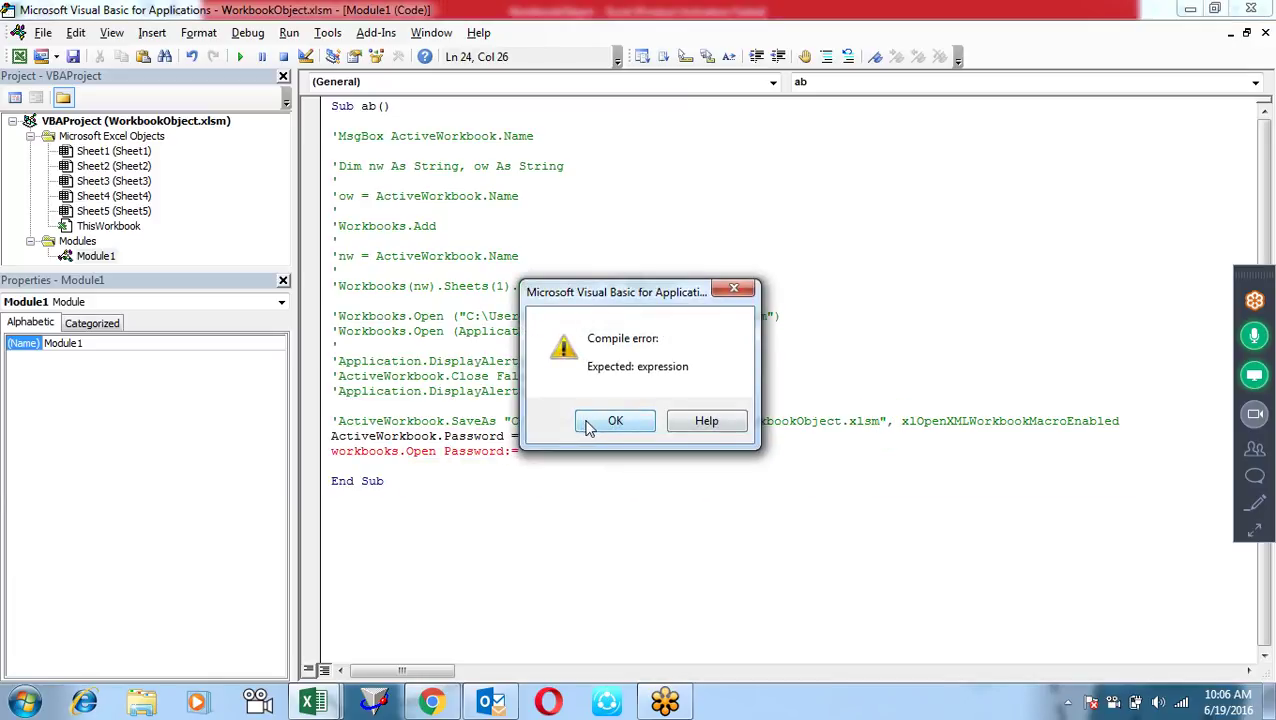
{"action": "left_click", "coordinate": [588, 426]}
{"action": "left_click", "coordinate": [877, 421]}
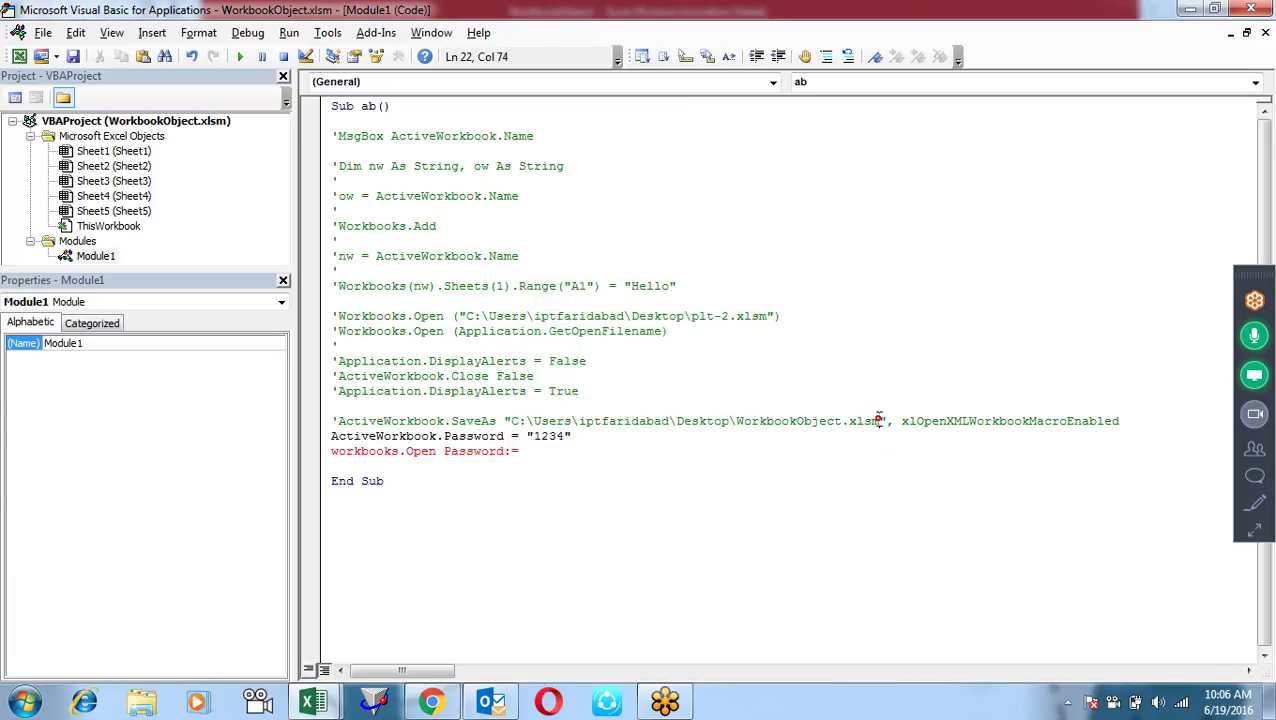
{"action": "left_click_drag", "start_coordinate": [877, 421], "coordinate": [513, 425]}
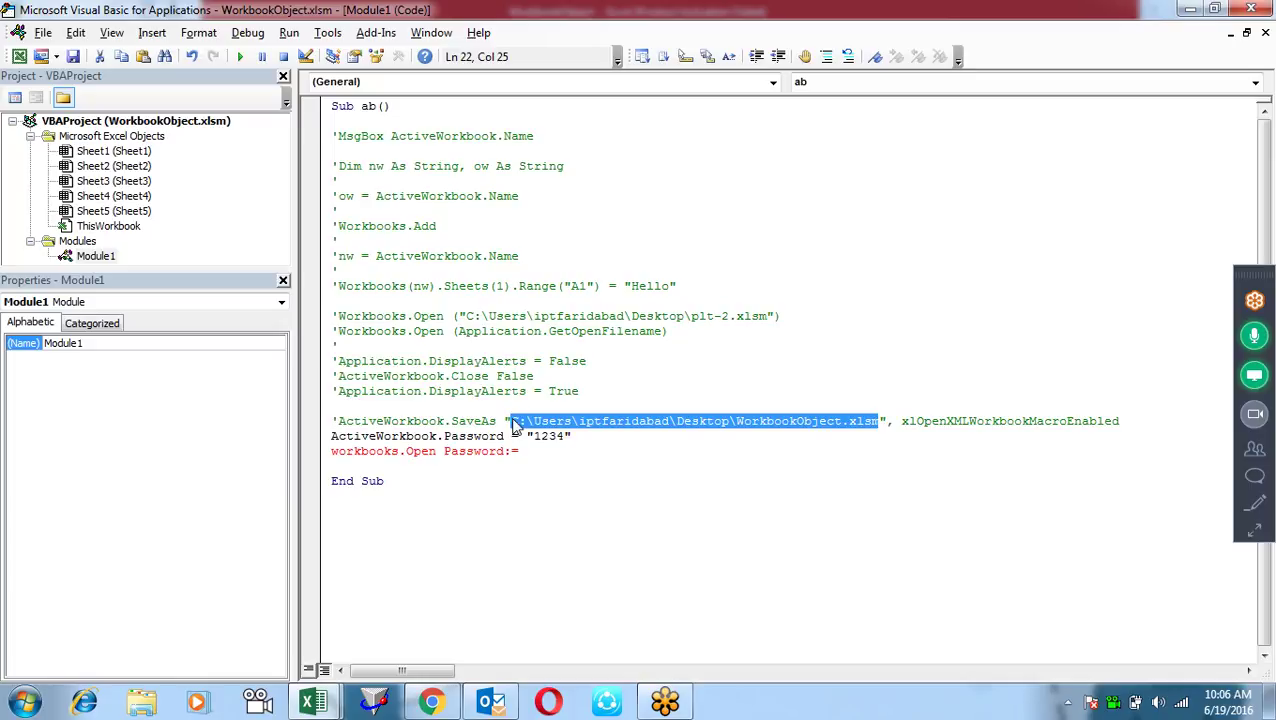
{"action": "left_click", "coordinate": [443, 452]}
{"action": "key", "text": "ctrl+v"}
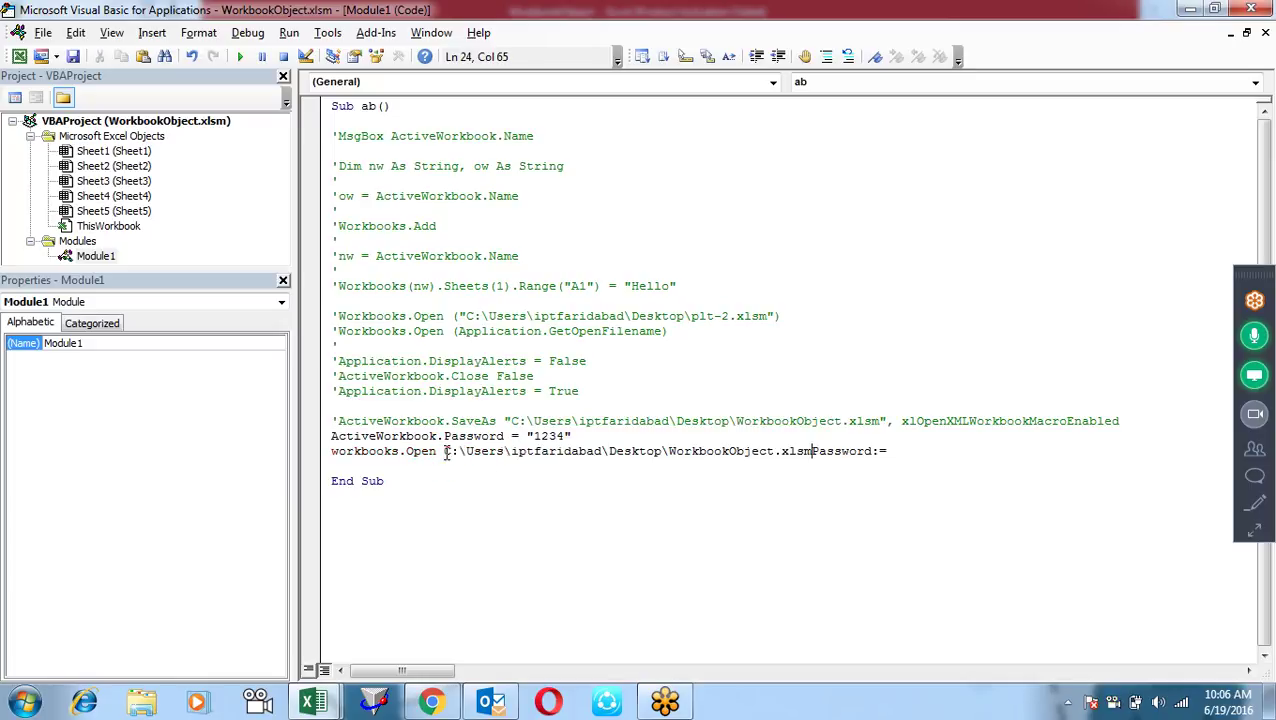
{"action": "left_click", "coordinate": [445, 452]}
{"action": "type", "text": "\""}
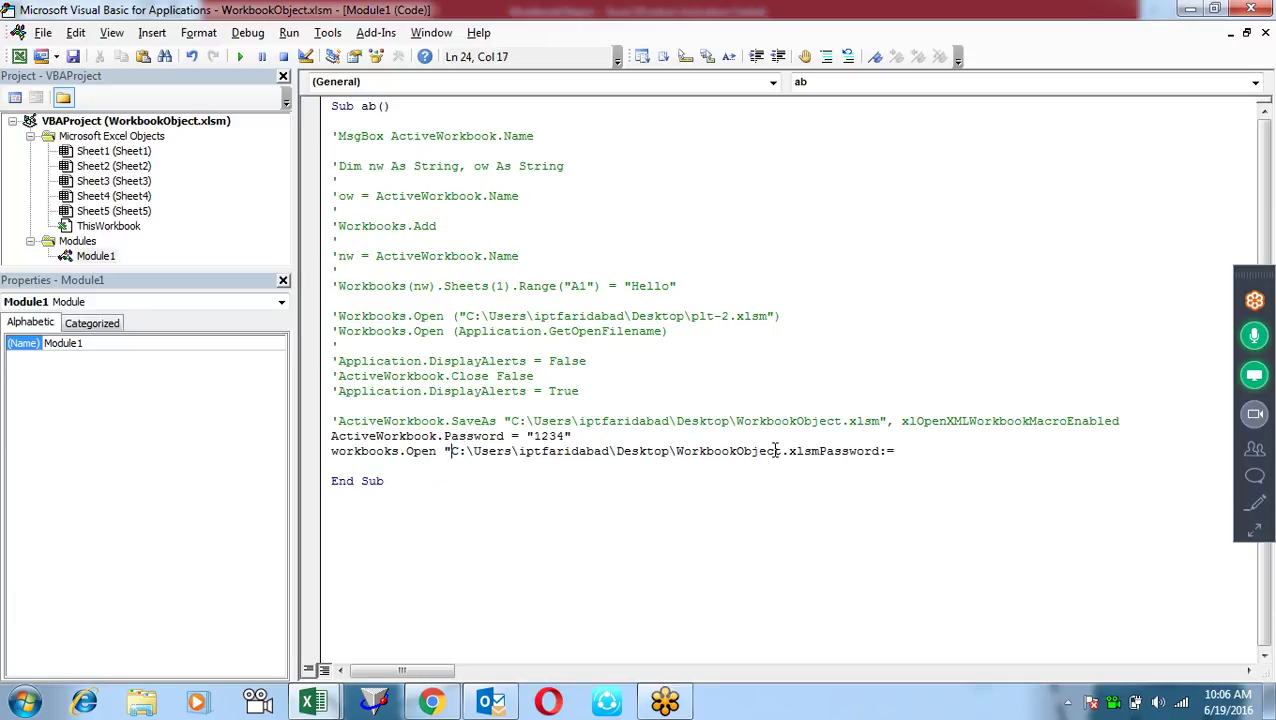
{"action": "left_click", "coordinate": [813, 451]}
{"action": "type", "text": ","}
{"action": "key", "text": "End"}
{"action": "type", "text": "\""}
{"action": "key", "text": "Return"}
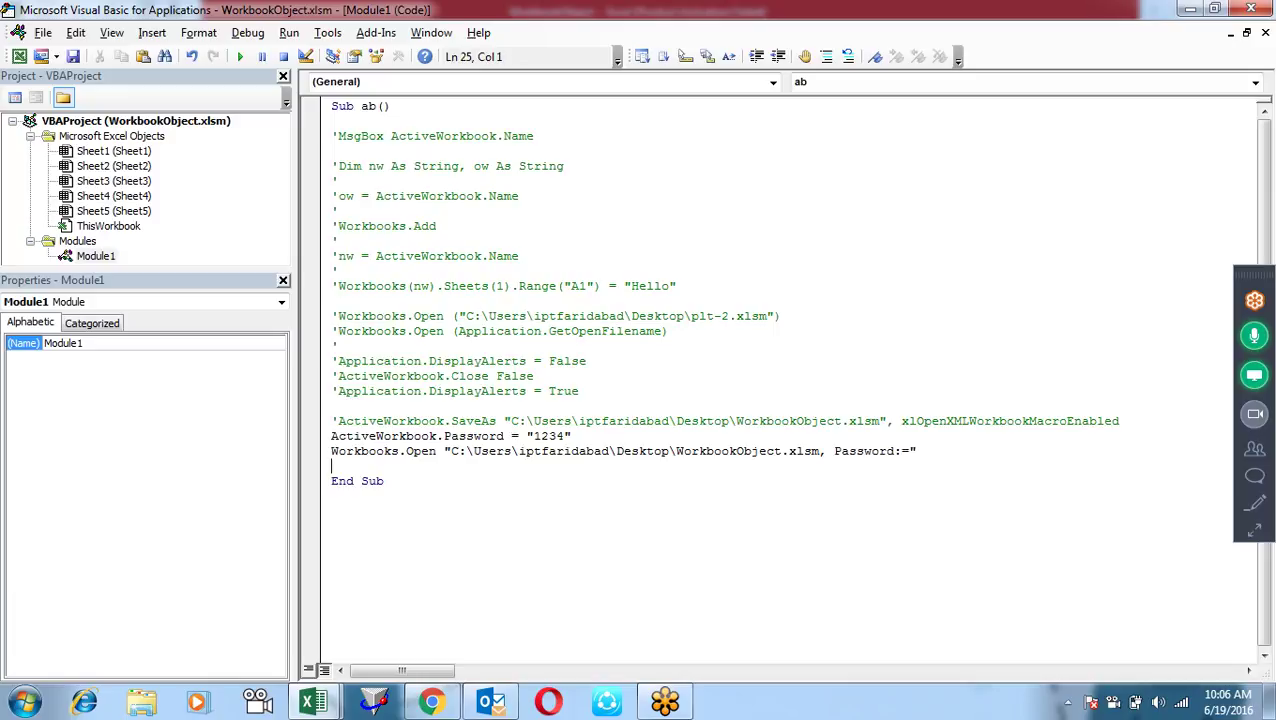
Complete the Password:= argument with the workbook's password in quotes.
{"action": "left_click", "coordinate": [834, 451]}
{"action": "key", "text": "End"}
{"action": "key", "text": "Right"}
{"action": "key", "text": "Left"}
{"action": "key", "text": "Left"}
{"action": "key", "text": "Left"}
{"action": "key", "text": "Left"}
{"action": "key", "text": "Left"}
{"action": "key", "text": "Left"}
{"action": "key", "text": "Left"}
{"action": "key", "text": "Left"}
{"action": "key", "text": "Right"}
{"action": "key", "text": "Right"}
{"action": "key", "text": "Right"}
{"action": "key", "text": "Right"}
{"action": "key", "text": "Right"}
{"action": "key", "text": "Right"}
{"action": "key", "text": "Right"}
{"action": "key", "text": "Right"}
{"action": "key", "text": "Right"}
{"action": "key", "text": "Right"}
{"action": "key", "text": "Right"}
{"action": "key", "text": "Right"}
{"action": "key", "text": "BackSpace"}
{"action": "key", "text": "BackSpace"}
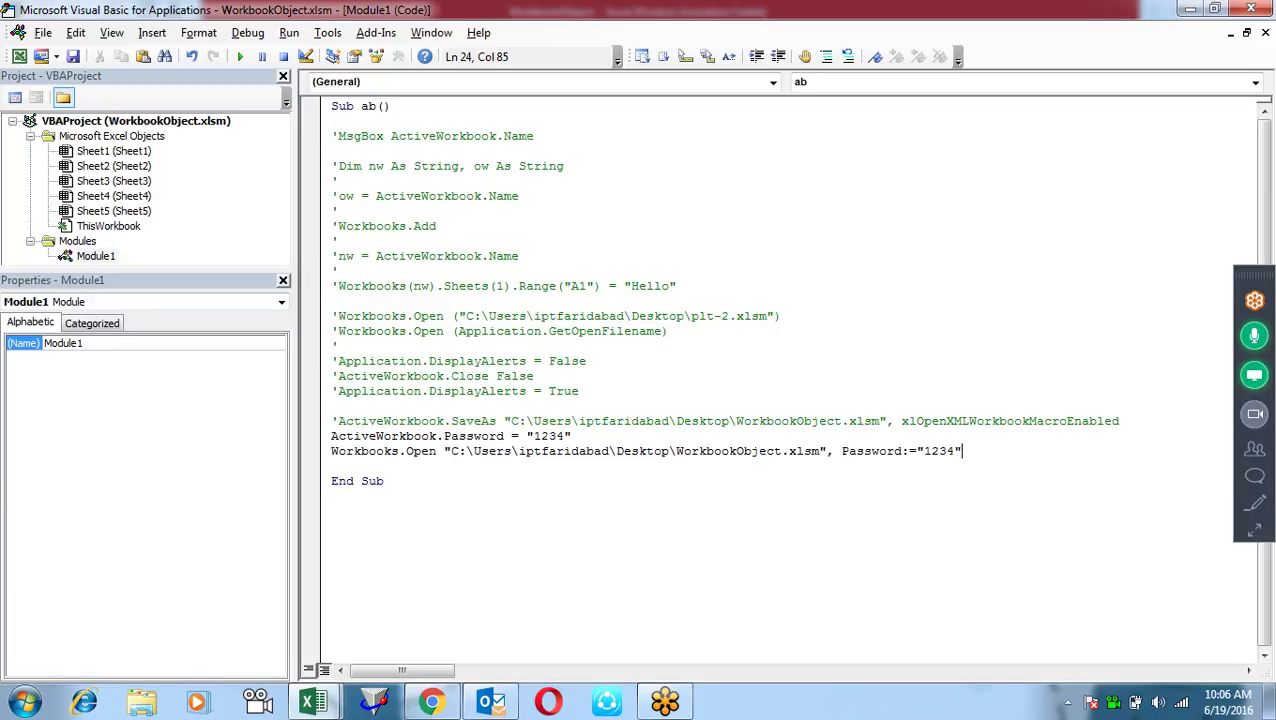
{"action": "left_click", "coordinate": [332, 466]}
{"action": "key", "text": "Left"}
{"action": "key", "text": "Up"}
Comment out the Password and Workbooks.Open lines together.
{"action": "left_click", "coordinate": [974, 451]}
{"action": "left_click_drag", "start_coordinate": [974, 451], "coordinate": [292, 438]}
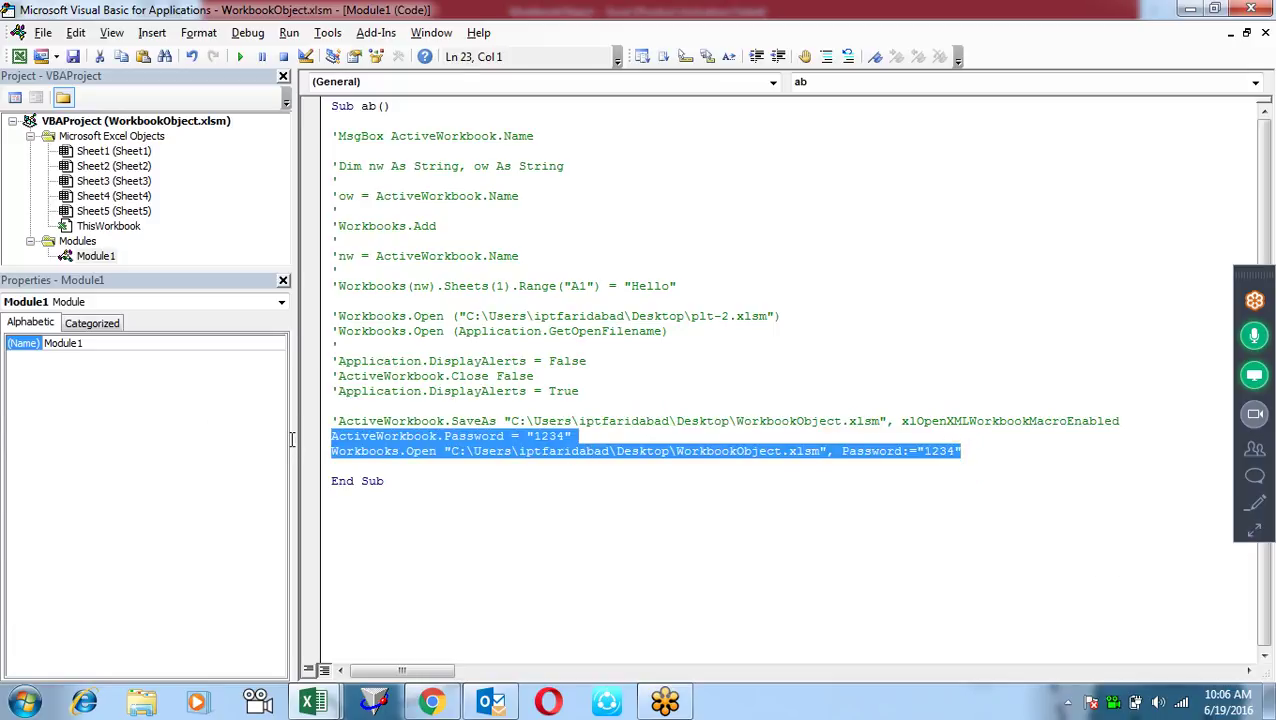
{"action": "left_click", "coordinate": [826, 58]}
Begin a kill statement on a new line, then erase it unfinished.
{"action": "left_click", "coordinate": [990, 453]}
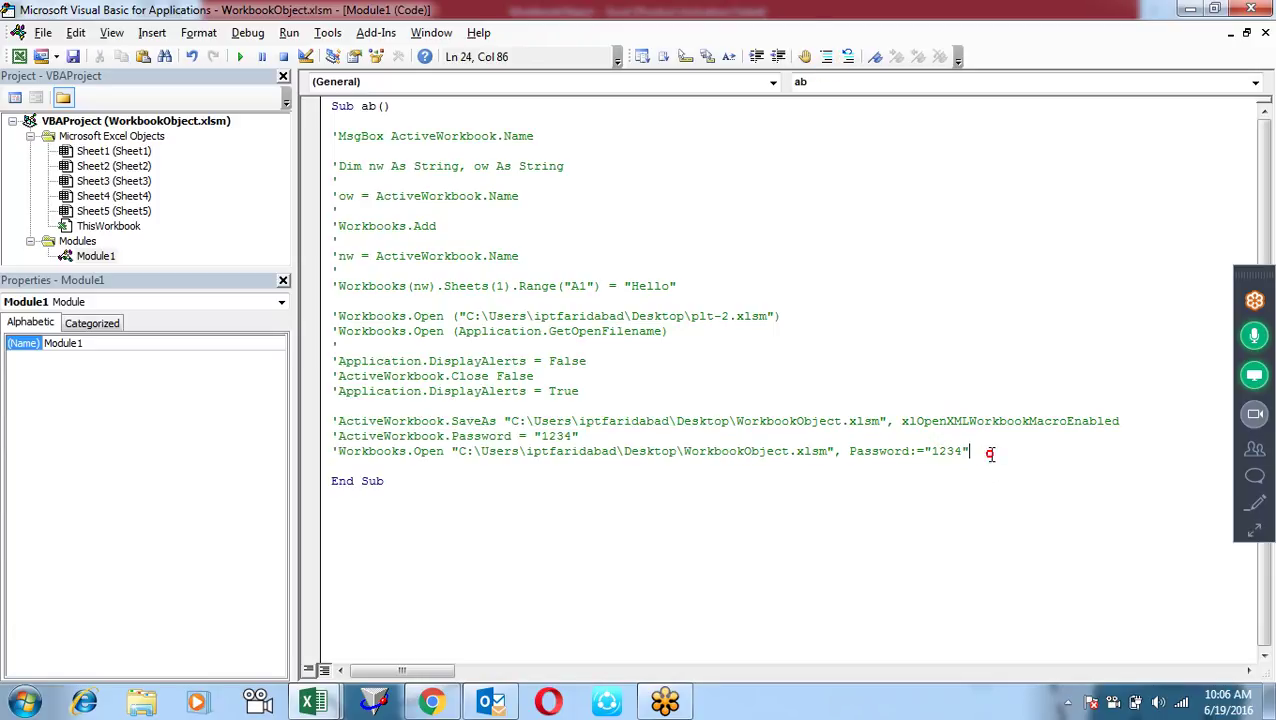
{"action": "key", "text": "Return"}
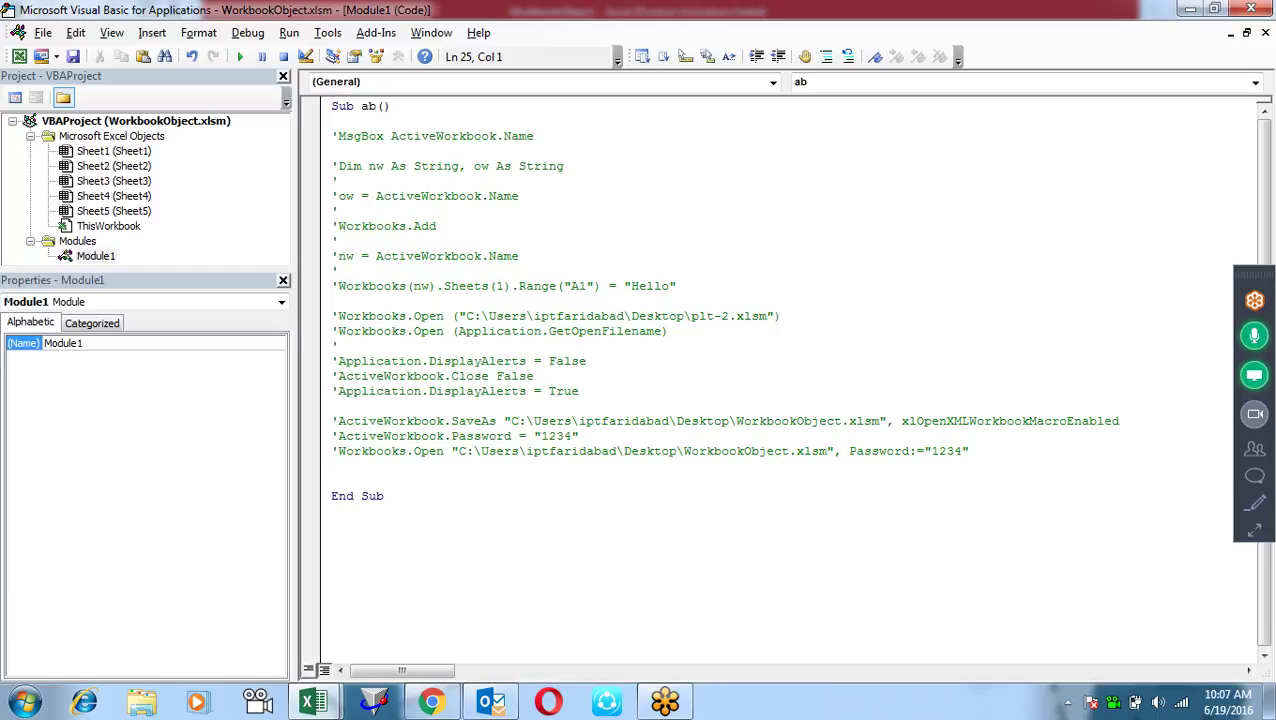
{"action": "type", "text": "kil"}
{"action": "type", "text": "l "}
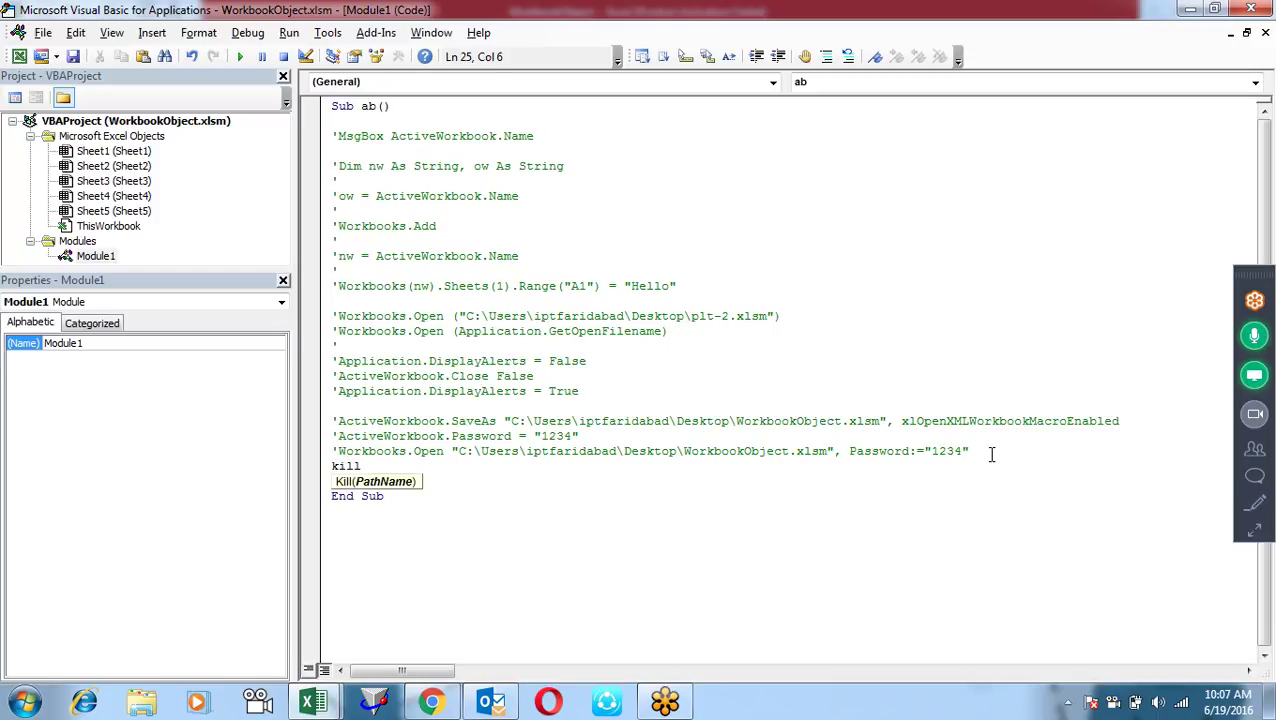
{"action": "type", "text": "("}
{"action": "key", "text": "BackSpace"}
{"action": "key", "text": "BackSpace"}
{"action": "key", "text": "BackSpace"}
{"action": "key", "text": "BackSpace"}
{"action": "key", "text": "BackSpace"}
{"action": "key", "text": "BackSpace"}
{"action": "key", "text": "alt+F11"}
Create a new Microsoft Excel Worksheet on the desktop named abcd.
{"action": "key", "text": "super+d"}
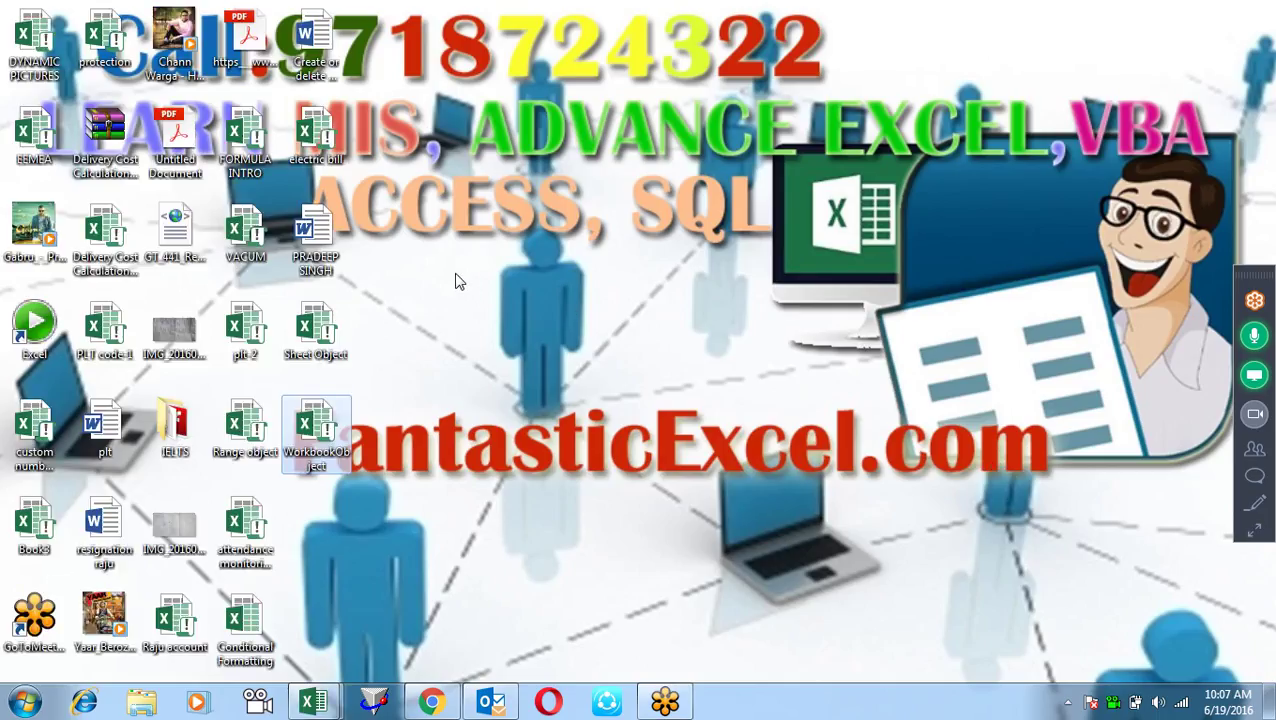
{"action": "left_click", "coordinate": [454, 276]}
{"action": "right_click", "coordinate": [382, 261]}
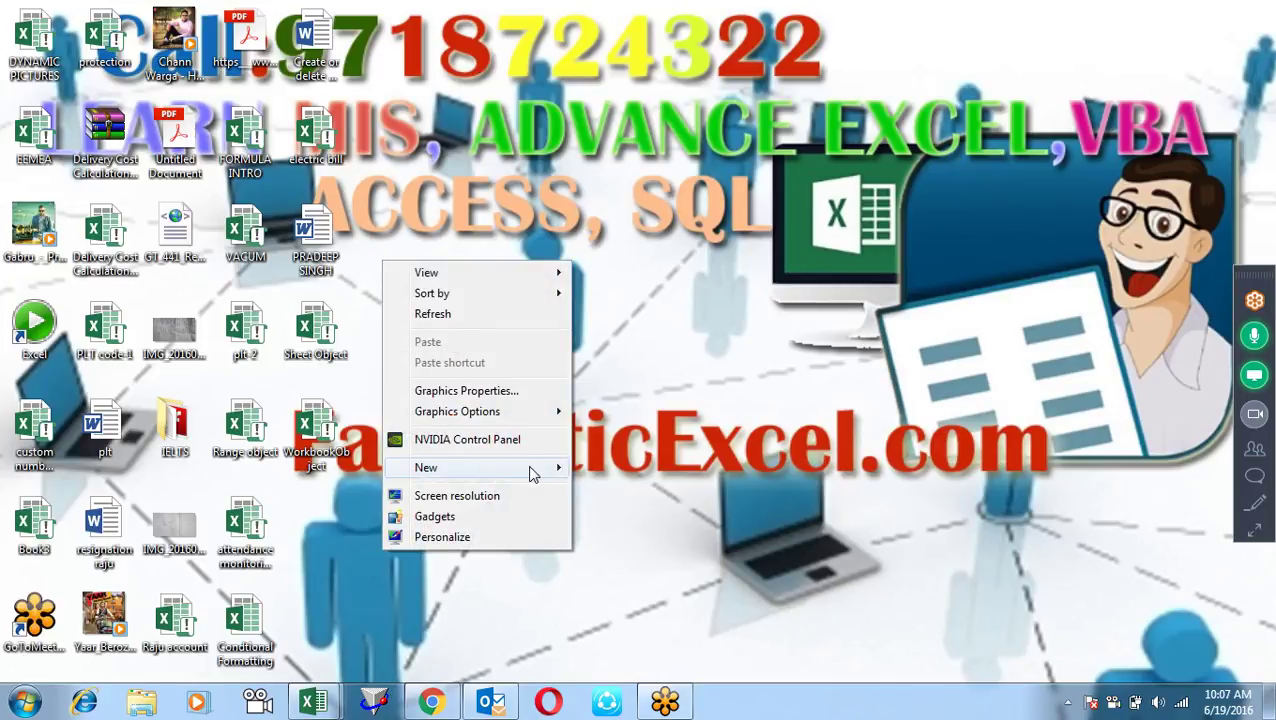
{"action": "mouse_move", "coordinate": [532, 474]}
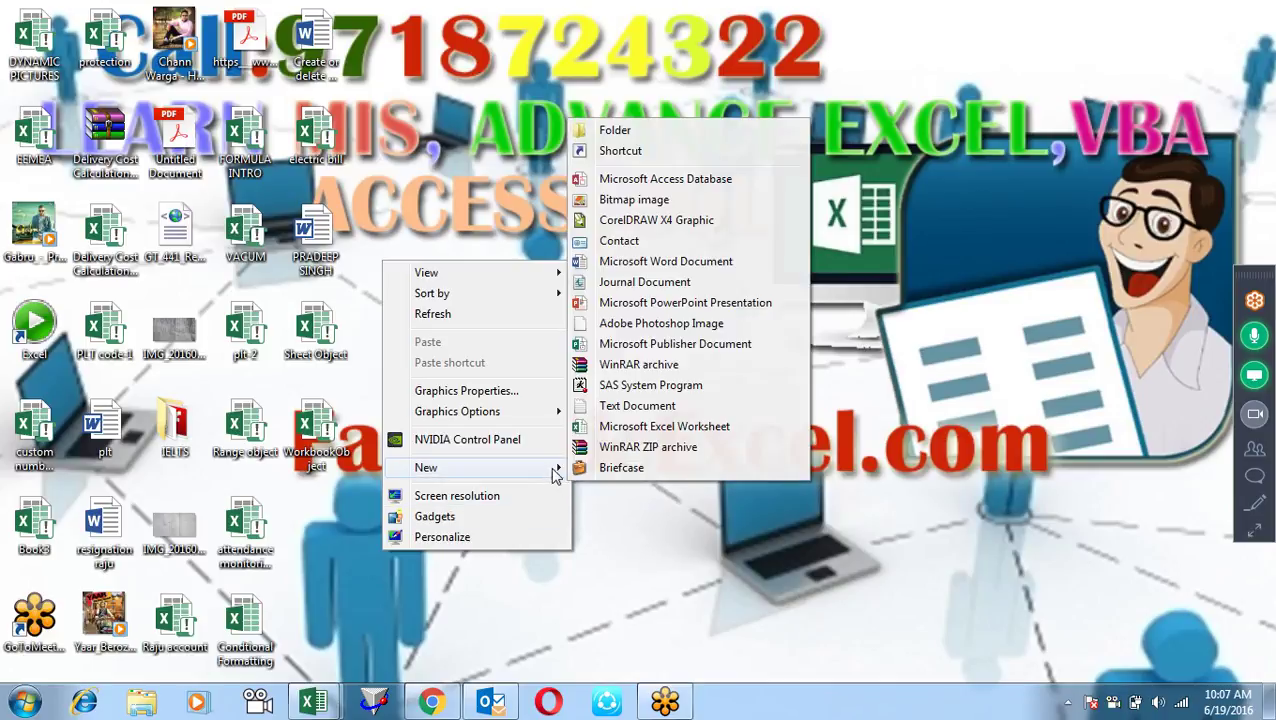
{"action": "left_click", "coordinate": [610, 427]}
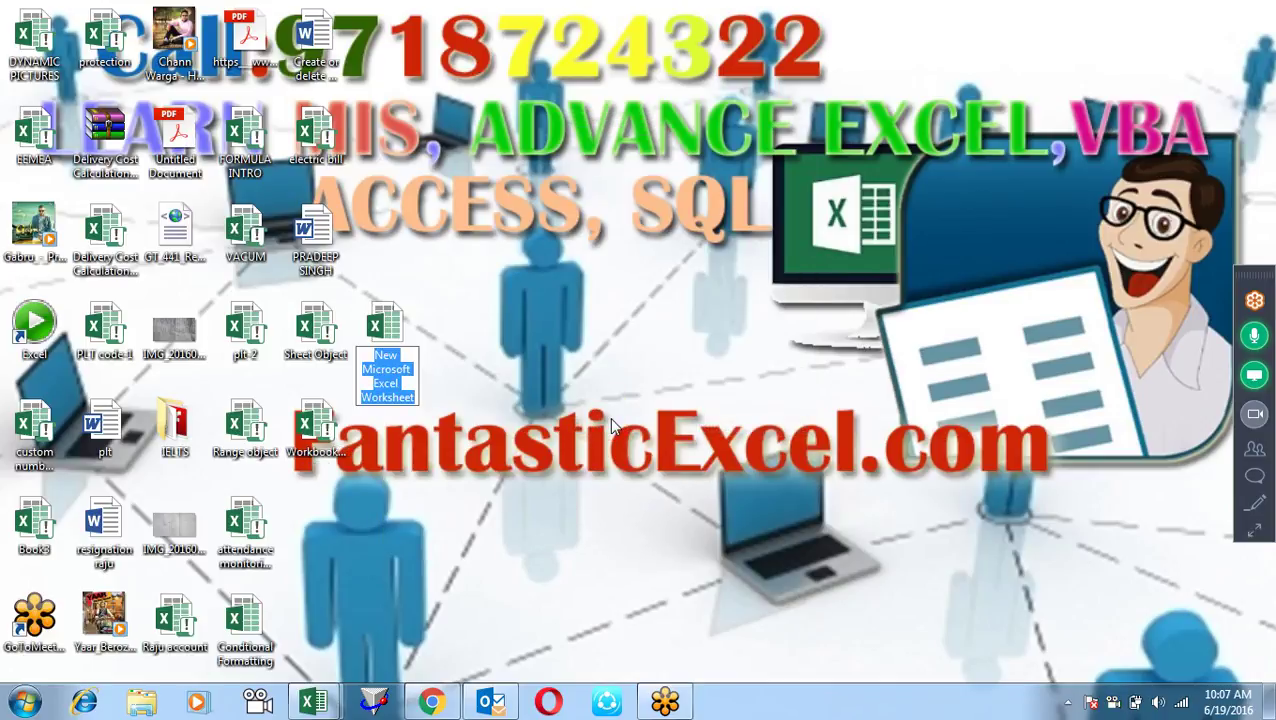
{"action": "type", "text": "abcd"}
{"action": "key", "text": "Return"}
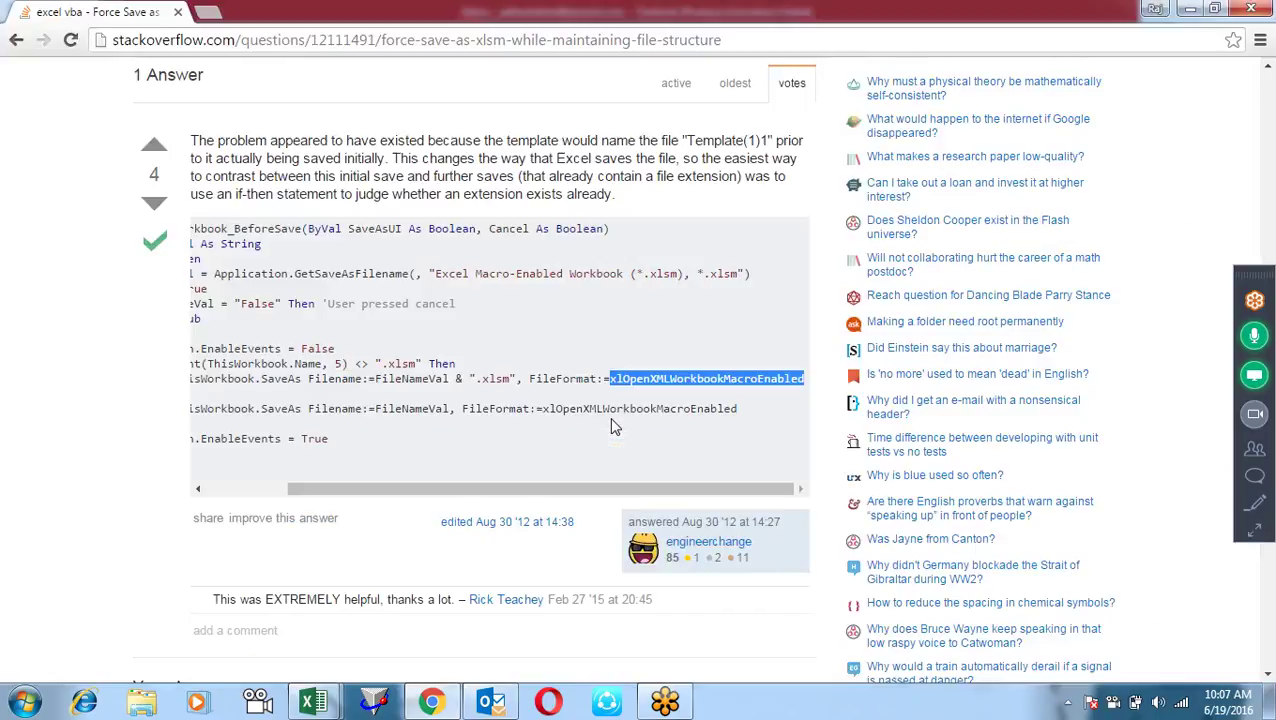
{"action": "key", "text": "alt+Tab"}
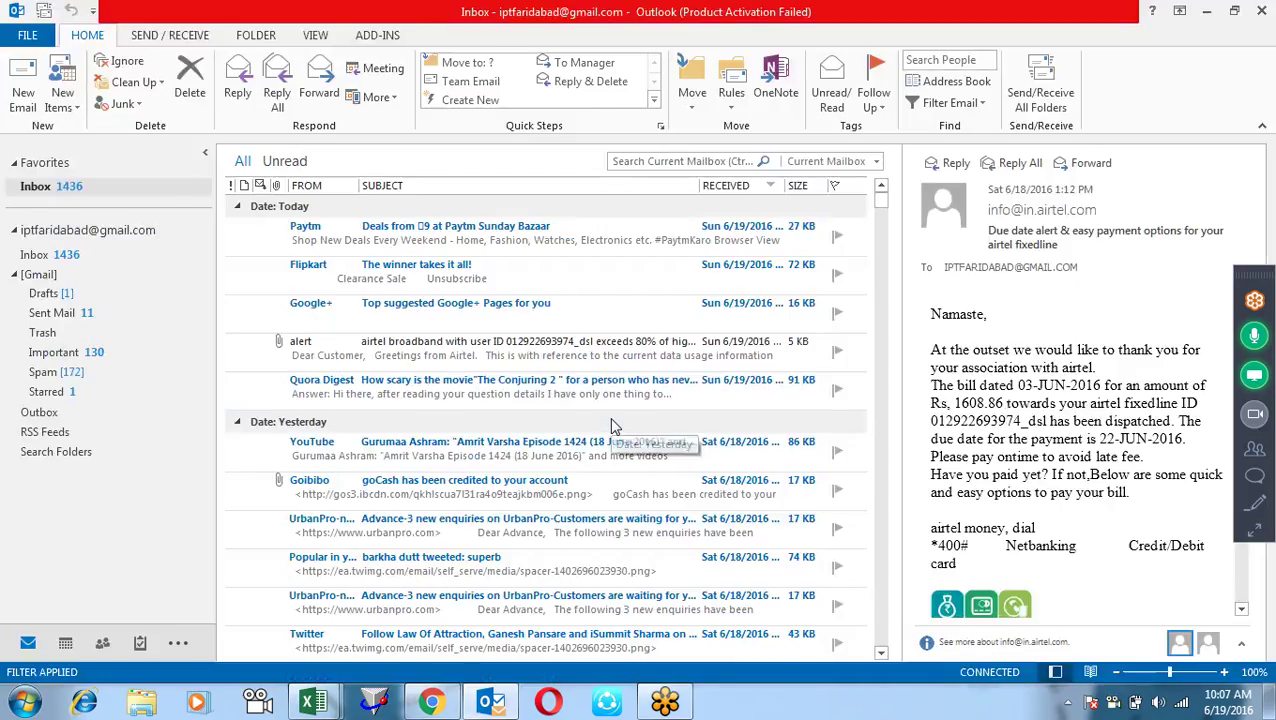
{"action": "key", "text": "super+d"}
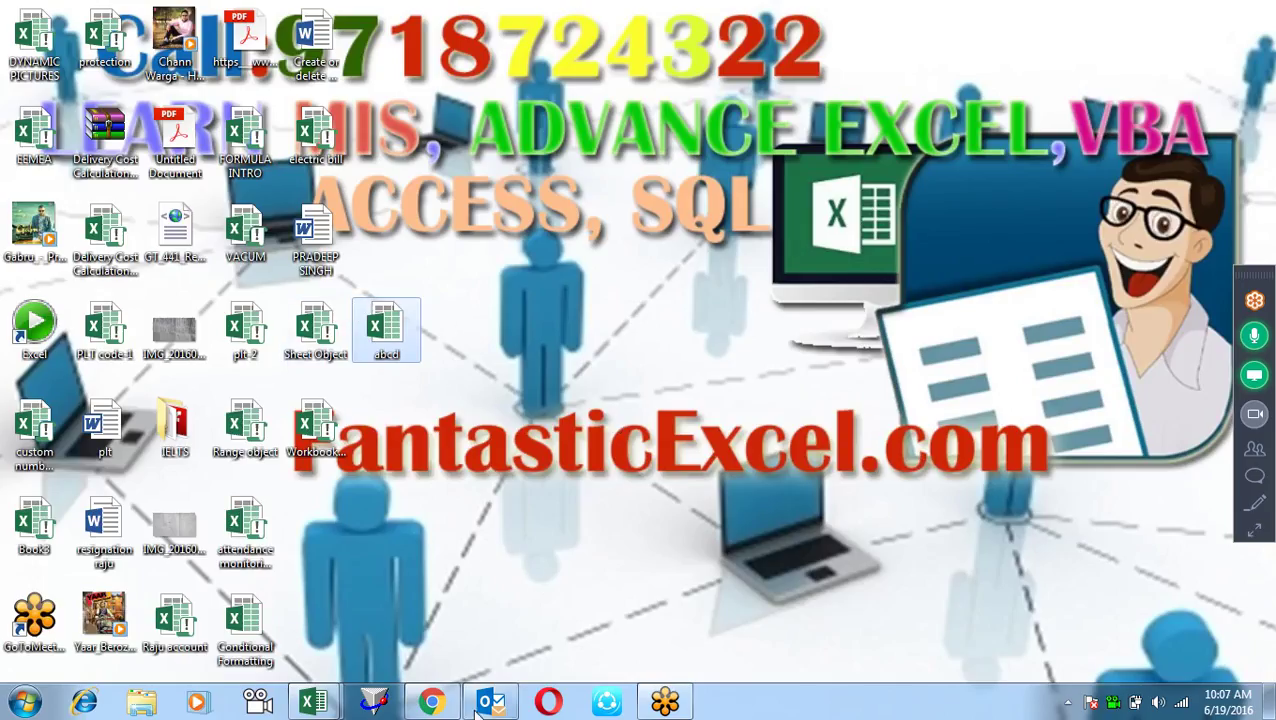
Write a Kill (" line using the desktop path pasted from line 24, closed with x").
{"action": "mouse_move", "coordinate": [313, 700]}
{"action": "left_click", "coordinate": [420, 626]}
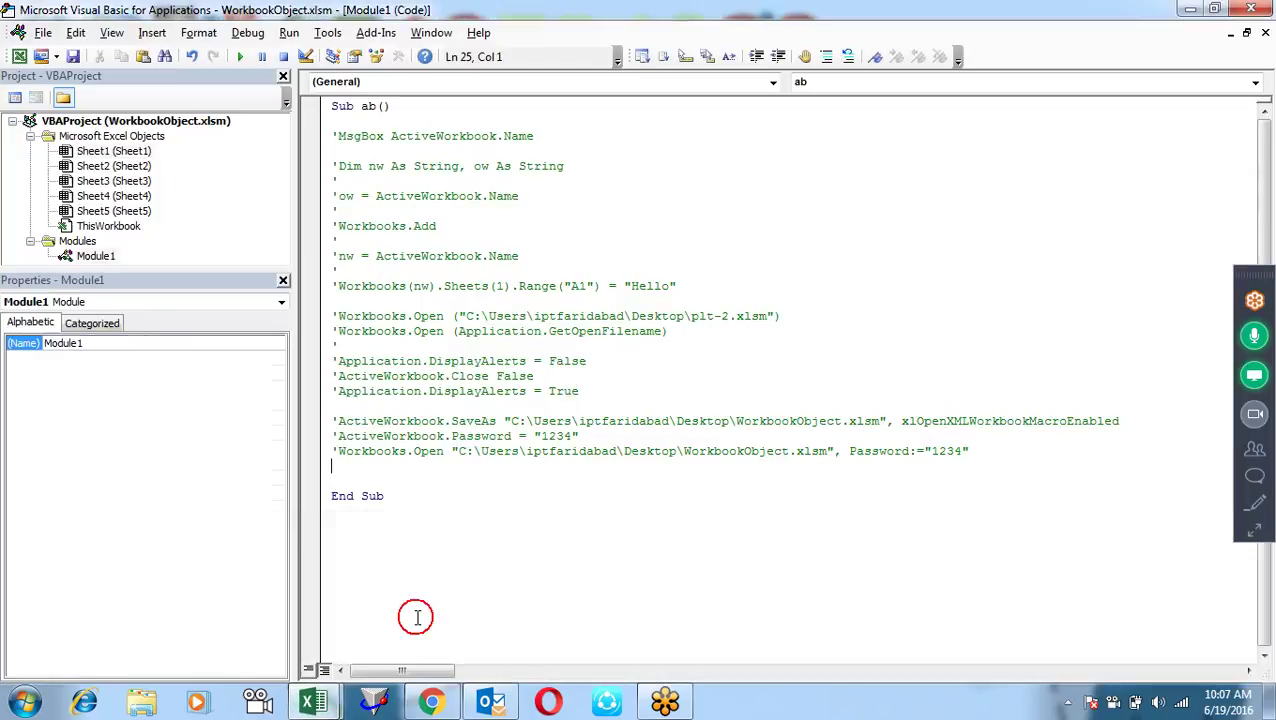
{"action": "type", "text": "kil"}
{"action": "type", "text": "l"}
{"action": "type", "text": "("}
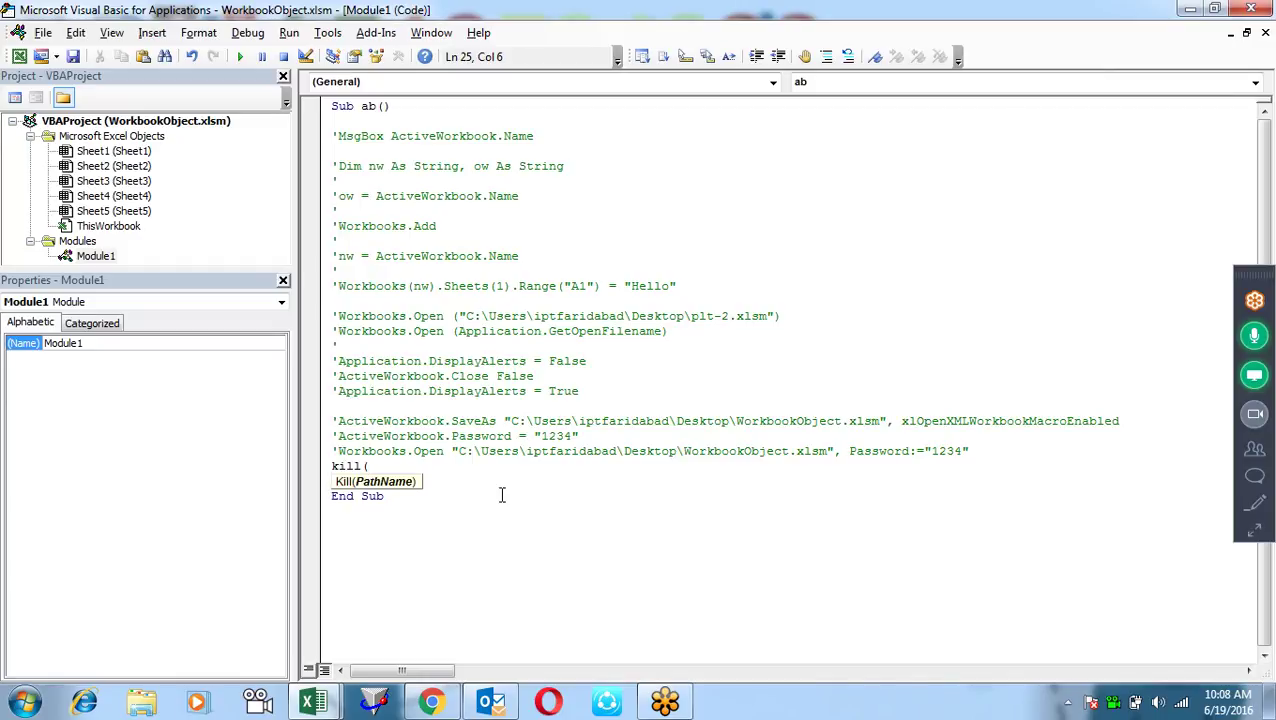
{"action": "type", "text": "\""}
{"action": "left_click", "coordinate": [789, 449]}
{"action": "left_click", "coordinate": [614, 420]}
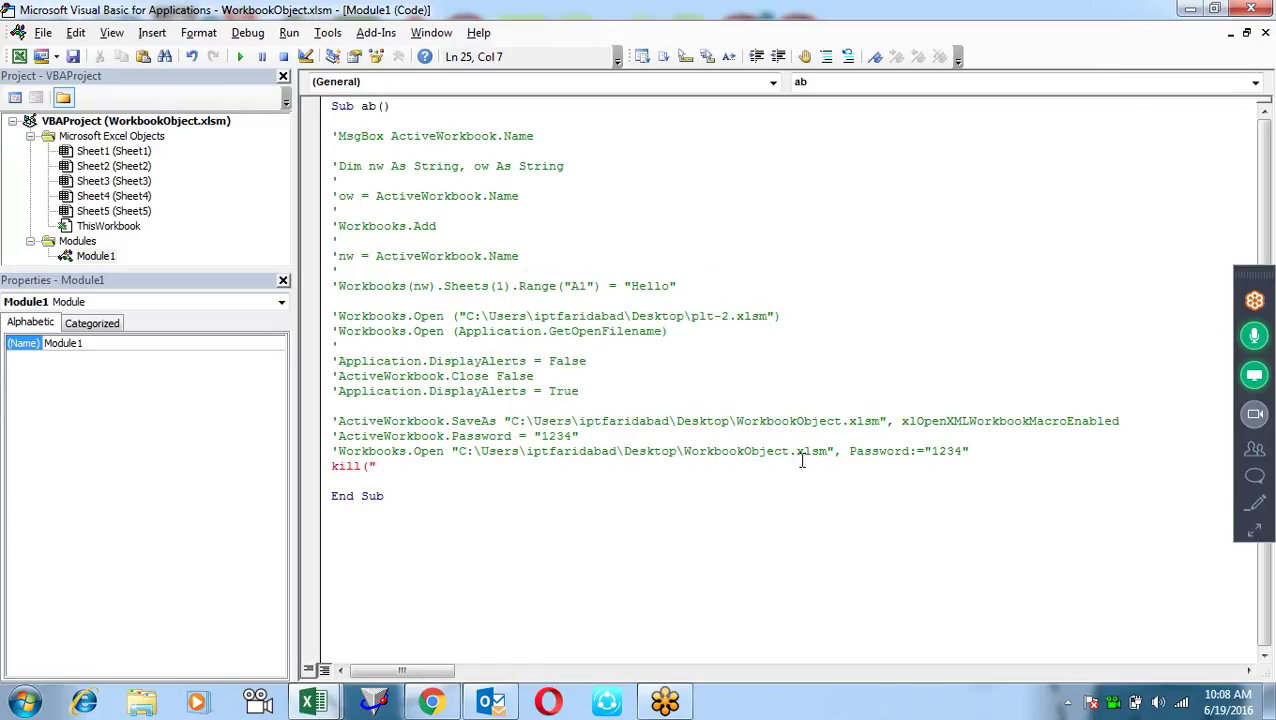
{"action": "left_click", "coordinate": [790, 451]}
{"action": "left_click_drag", "start_coordinate": [824, 451], "coordinate": [461, 453]}
{"action": "key", "text": "ctrl+c"}
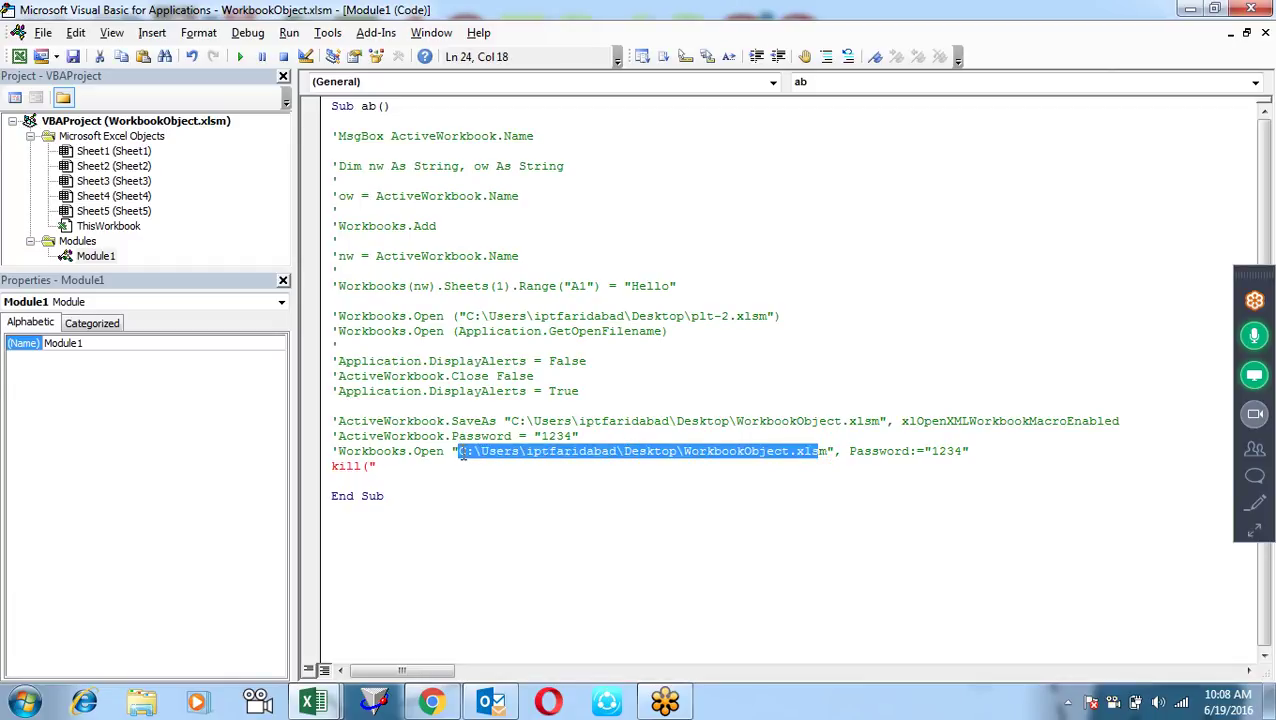
{"action": "left_click", "coordinate": [388, 463]}
{"action": "key", "text": "ctrl+v"}
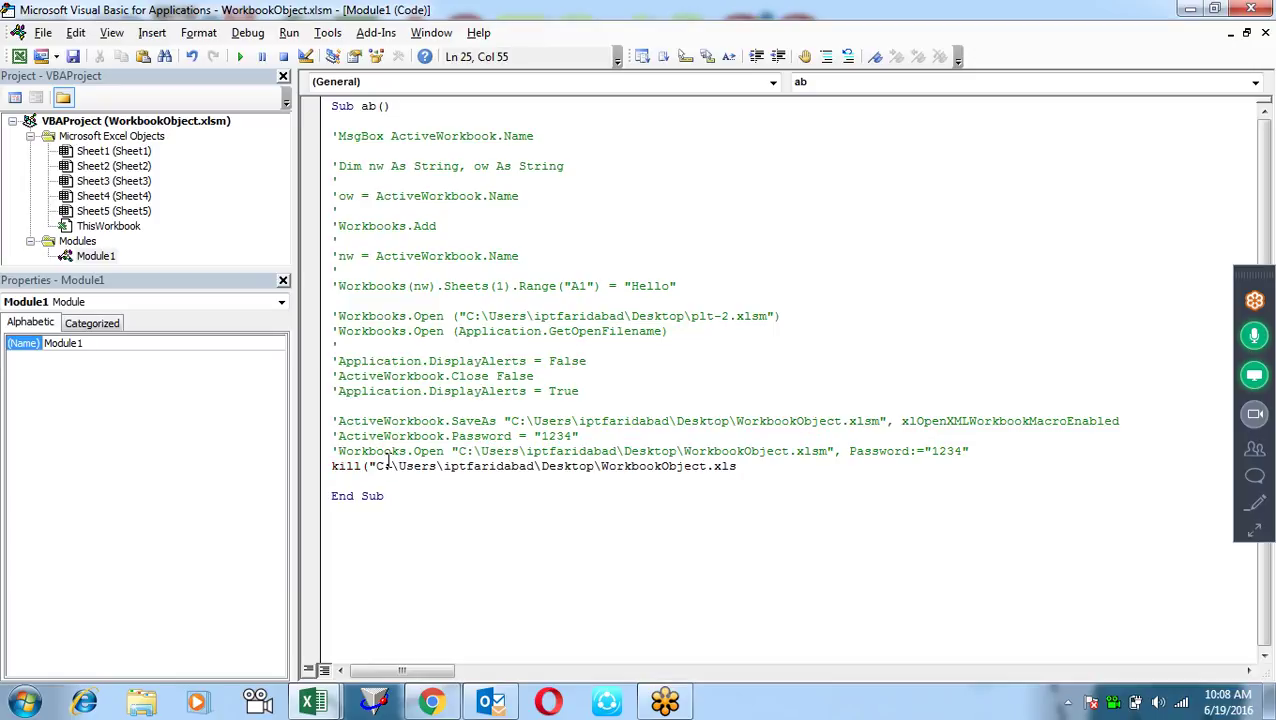
{"action": "type", "text": "x\")"}
Change the Kill target file name to abcd.xlsx and run the macro.
{"action": "key", "text": "Left"}
{"action": "key", "text": "Left"}
{"action": "key", "text": "Left"}
{"action": "key", "text": "Left"}
{"action": "key", "text": "Left"}
{"action": "key", "text": "Left"}
{"action": "key", "text": "Left"}
{"action": "key", "text": "Right"}
{"action": "key", "text": "Right"}
{"action": "key", "text": "BackSpace"}
{"action": "key", "text": "BackSpace"}
{"action": "key", "text": "BackSpace"}
{"action": "key", "text": "BackSpace"}
{"action": "key", "text": "BackSpace"}
{"action": "key", "text": "BackSpace"}
{"action": "key", "text": "BackSpace"}
{"action": "key", "text": "BackSpace"}
{"action": "key", "text": "BackSpace"}
{"action": "key", "text": "BackSpace"}
{"action": "key", "text": "BackSpace"}
{"action": "key", "text": "BackSpace"}
{"action": "key", "text": "BackSpace"}
{"action": "key", "text": "BackSpace"}
{"action": "type", "text": "abcd"}
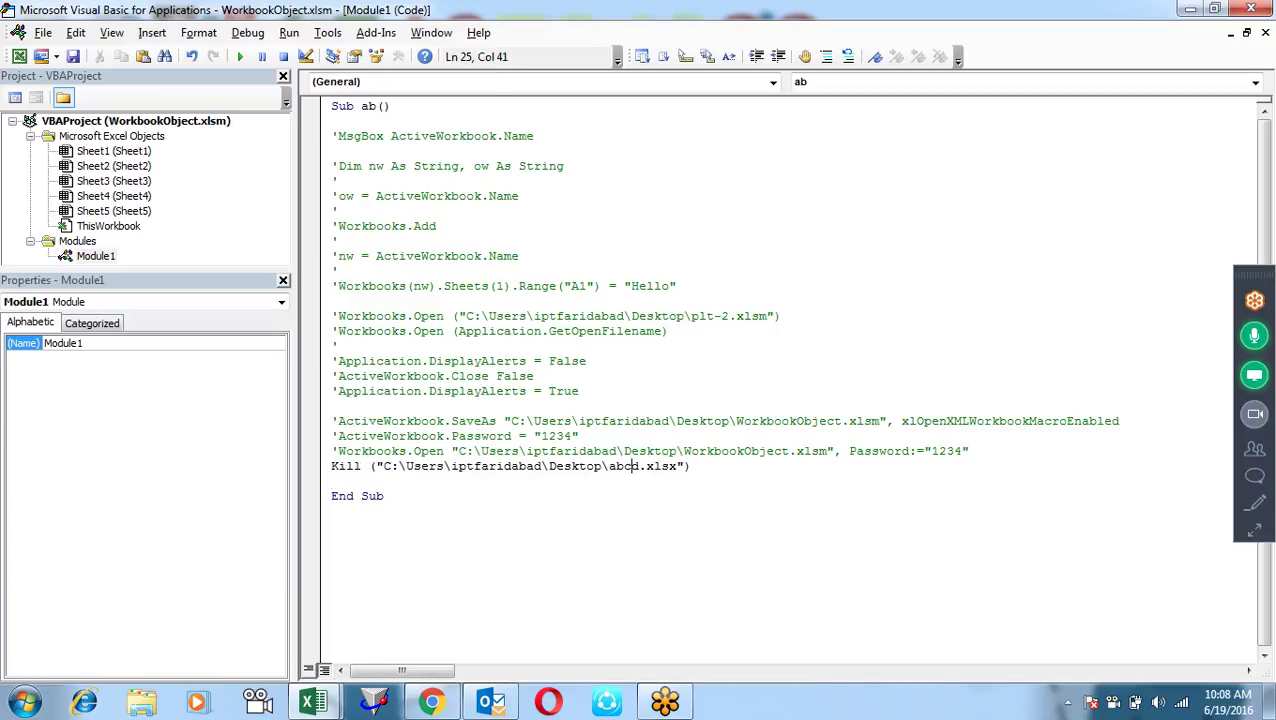
{"action": "key", "text": "alt+Tab"}
{"action": "key", "text": "alt+Tab"}
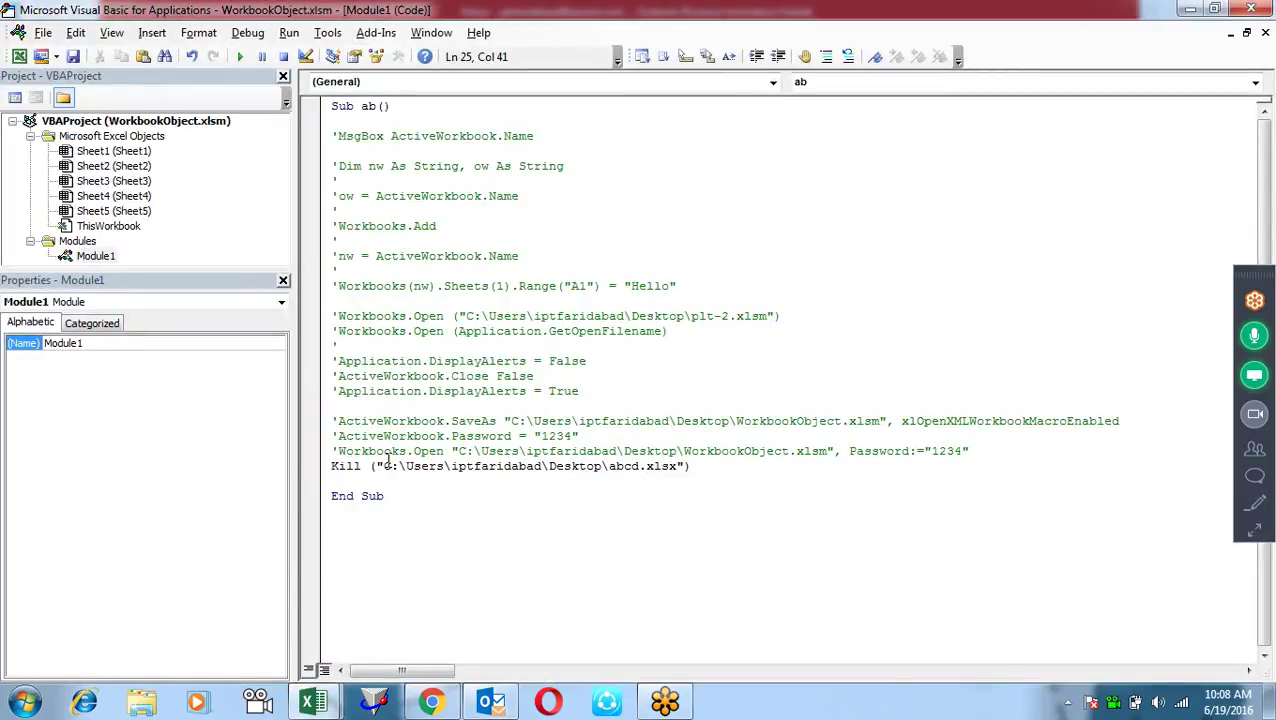
{"action": "left_click", "coordinate": [413, 258]}
{"action": "left_click", "coordinate": [241, 56]}
{"action": "key", "text": "super+d"}
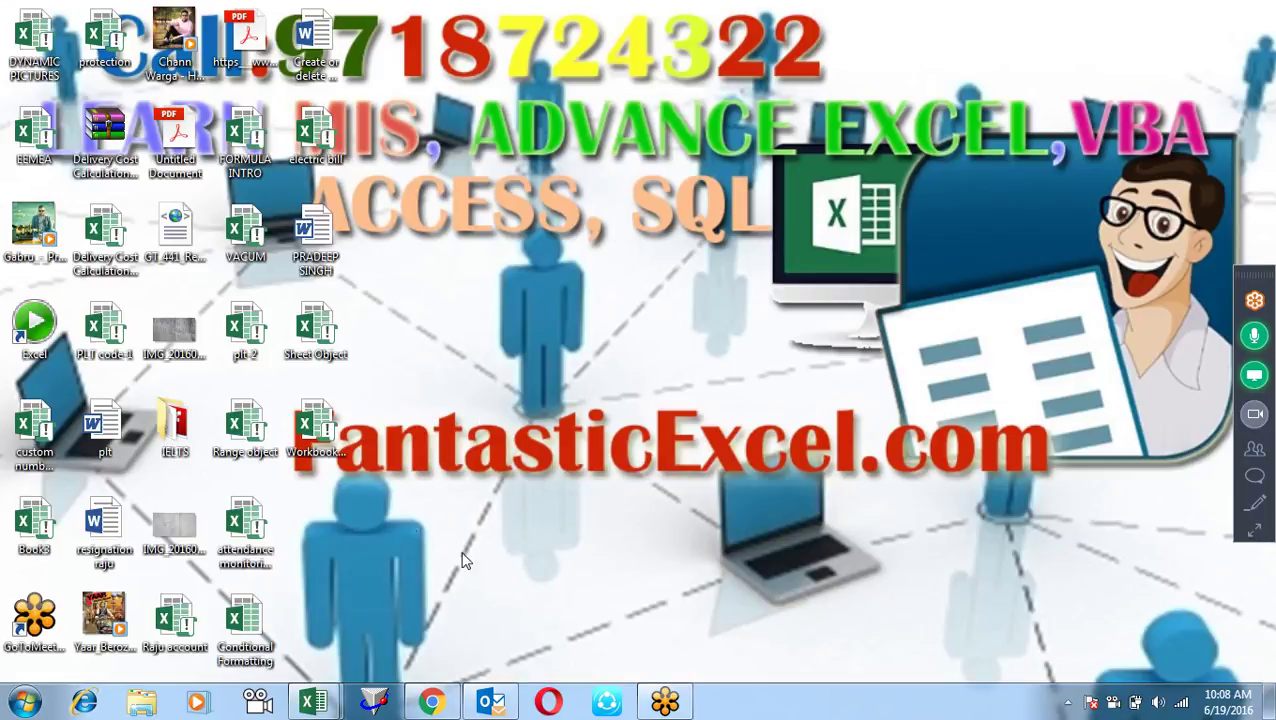
Look through the desktop files to confirm abcd is gone.
{"action": "left_click", "coordinate": [350, 434]}
{"action": "key", "text": "a"}
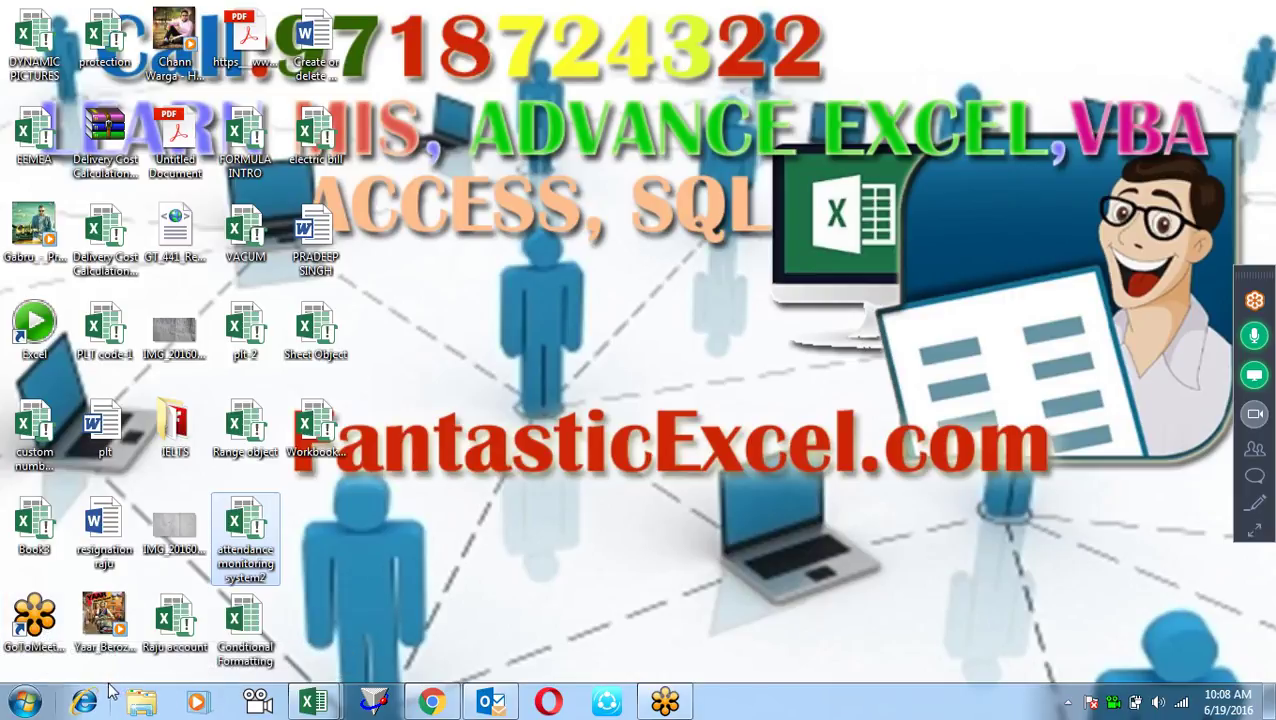
{"action": "left_click", "coordinate": [14, 705]}
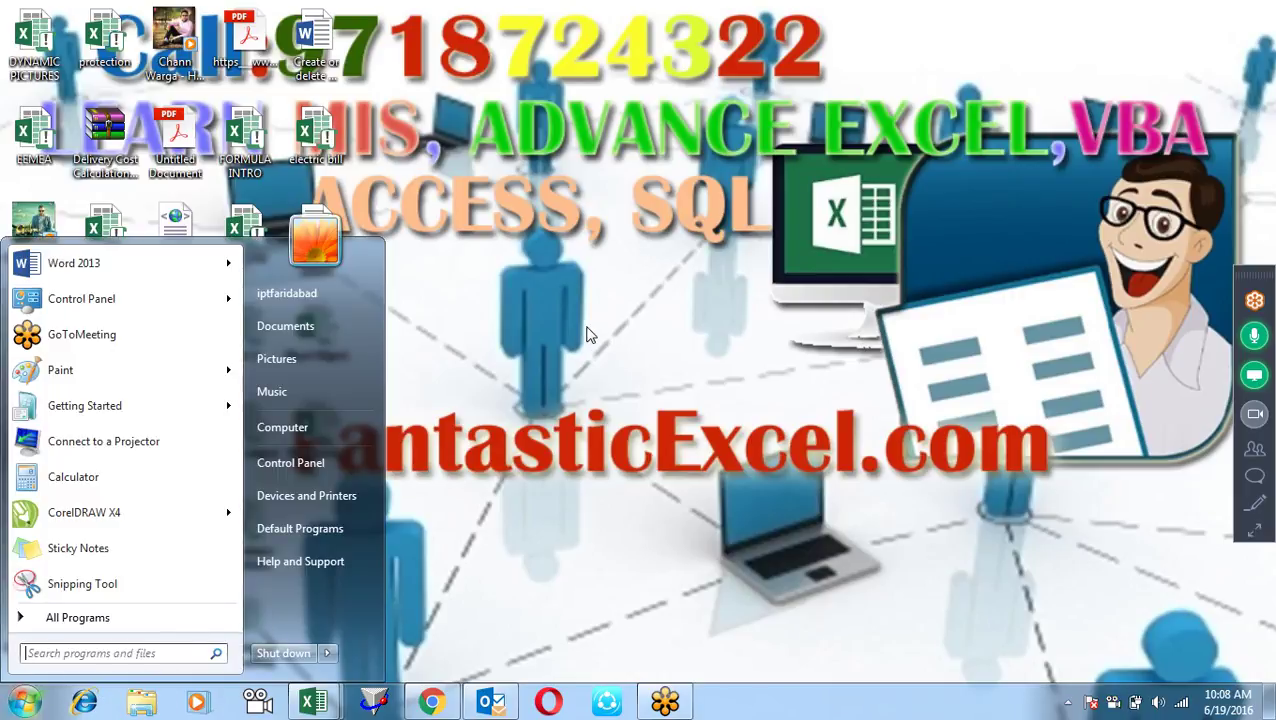
{"action": "left_click", "coordinate": [588, 328]}
Enable the Recycle Bin desktop icon and check that the bin holds 0 items.
{"action": "right_click", "coordinate": [588, 328]}
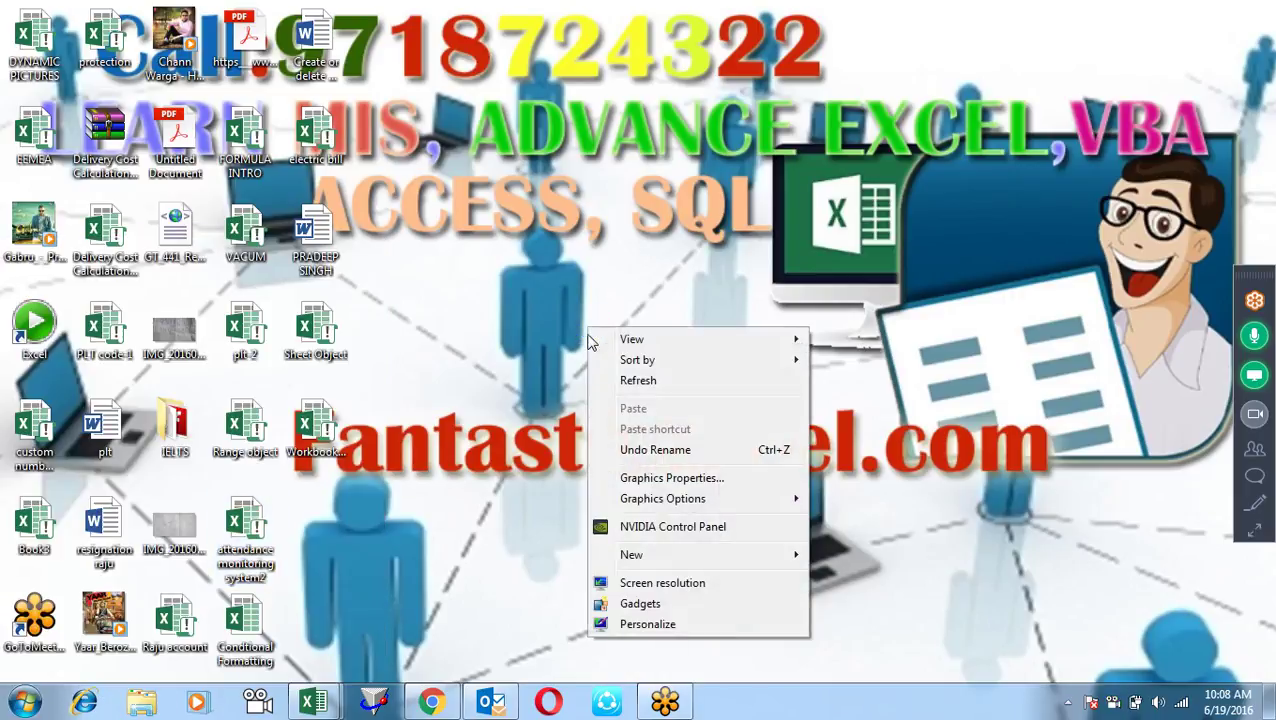
{"action": "left_click", "coordinate": [636, 625]}
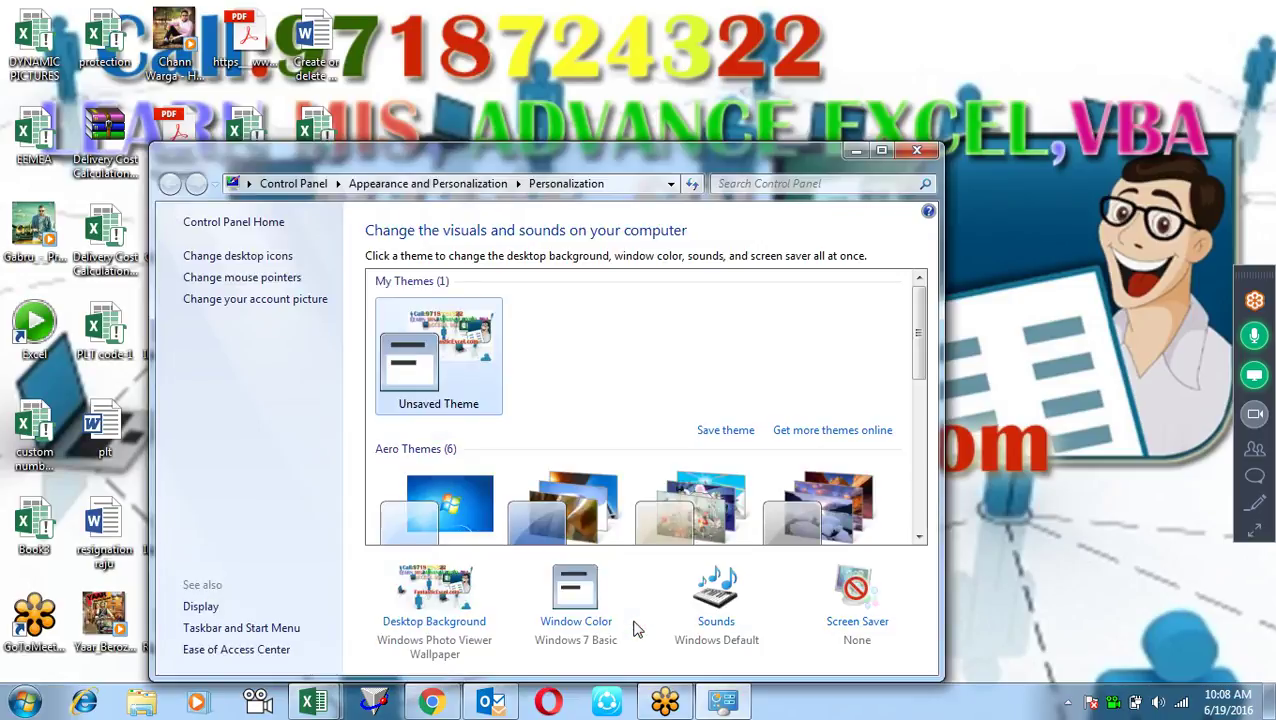
{"action": "left_click", "coordinate": [238, 256]}
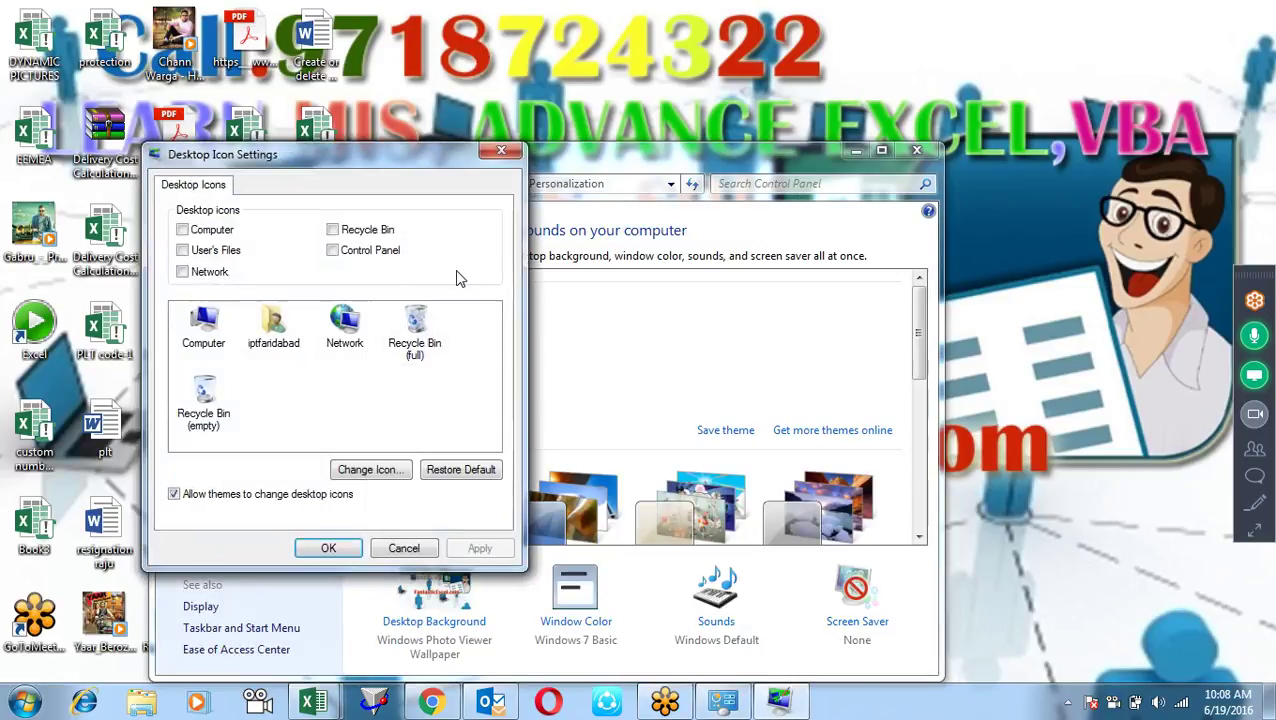
{"action": "left_click", "coordinate": [338, 231]}
{"action": "left_click", "coordinate": [477, 553]}
{"action": "left_click", "coordinate": [330, 550]}
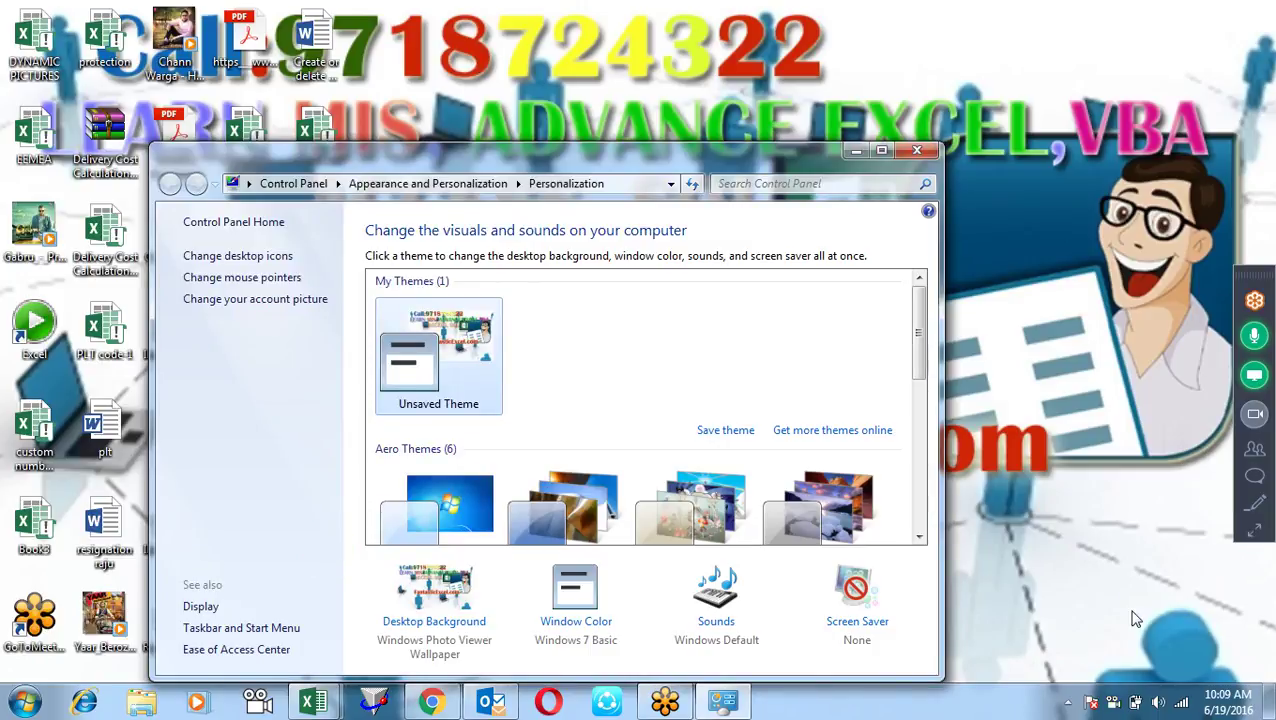
{"action": "left_click", "coordinate": [917, 151]}
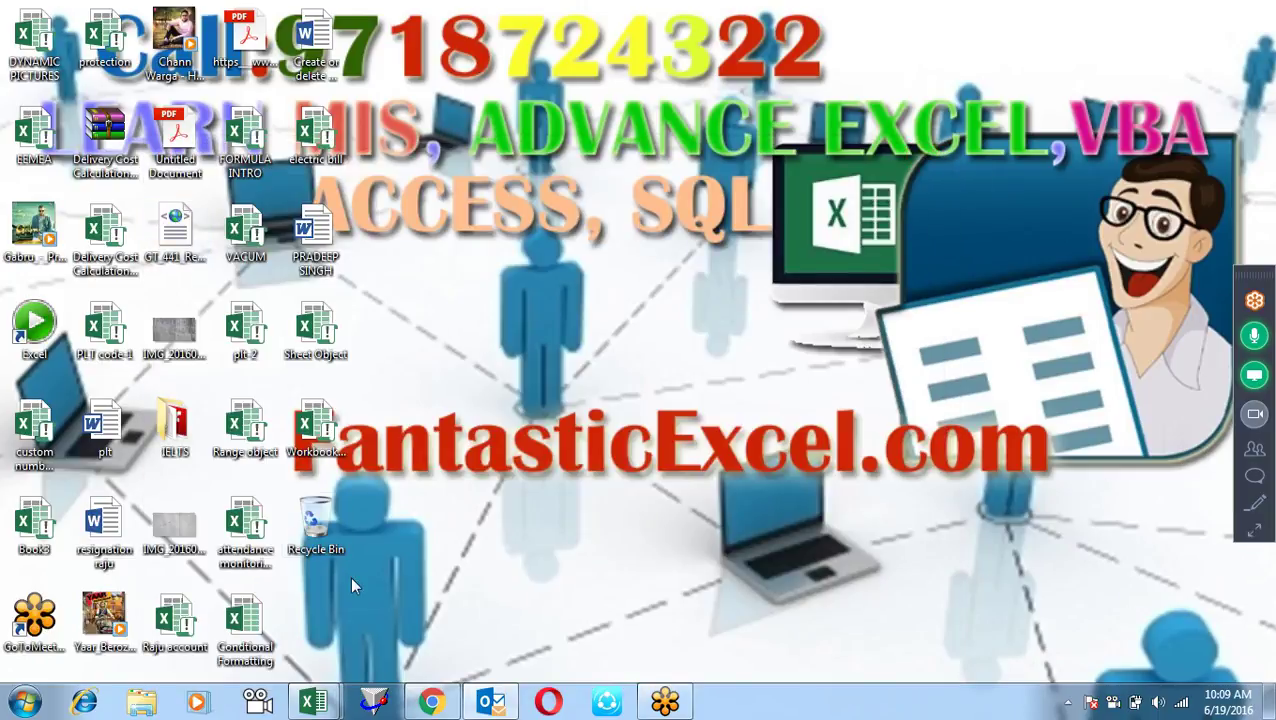
{"action": "double_click", "coordinate": [317, 540]}
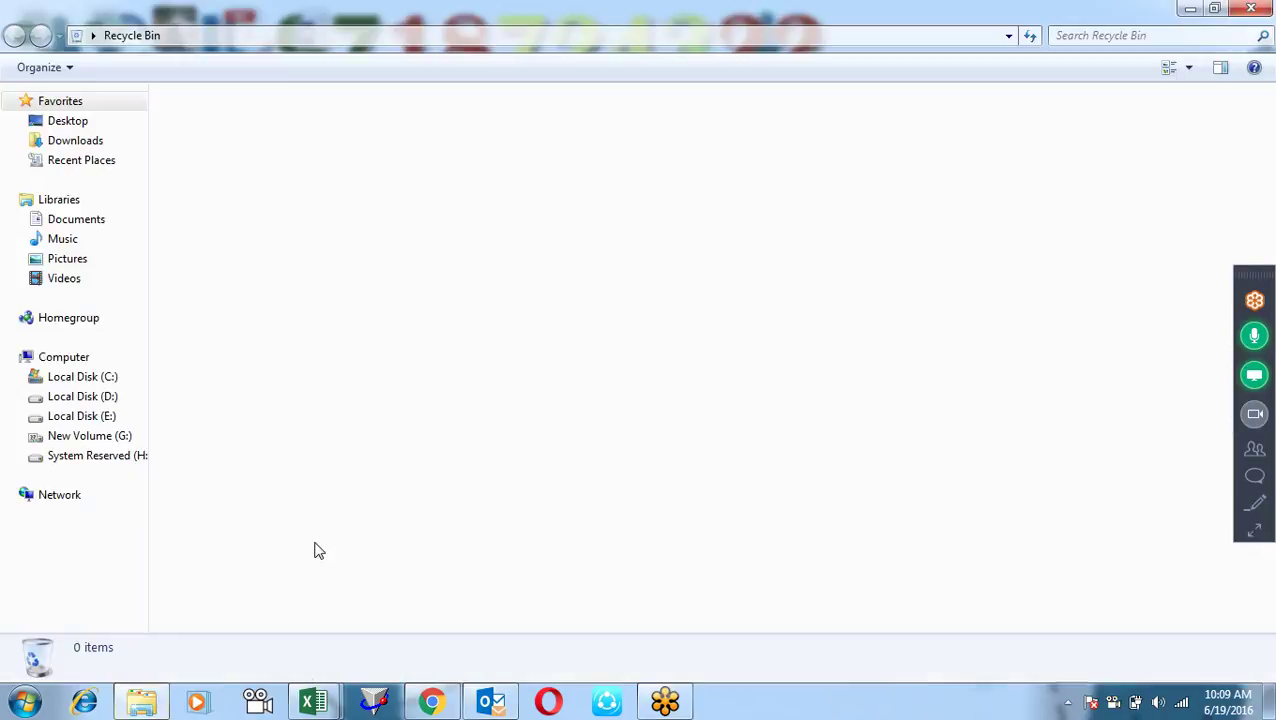
{"action": "left_click", "coordinate": [1250, 8]}
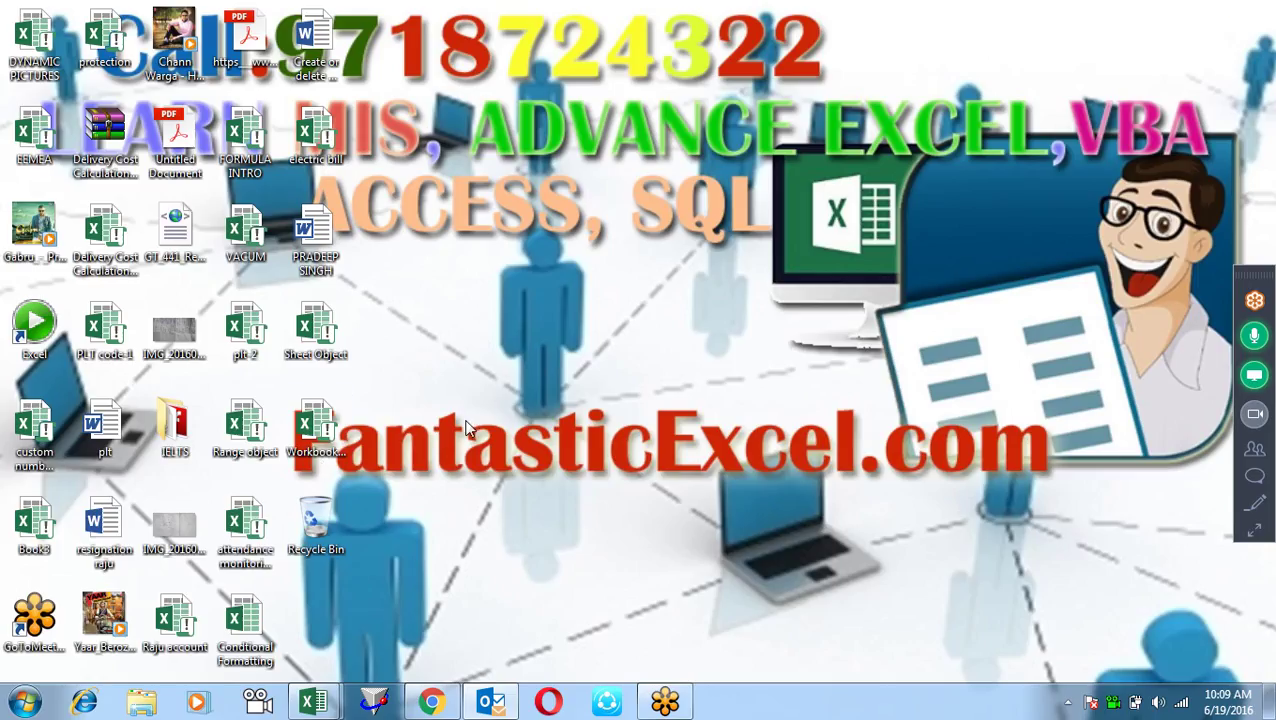
Put an apostrophe at the start of the Kill line to disable it.
{"action": "mouse_move", "coordinate": [300, 705]}
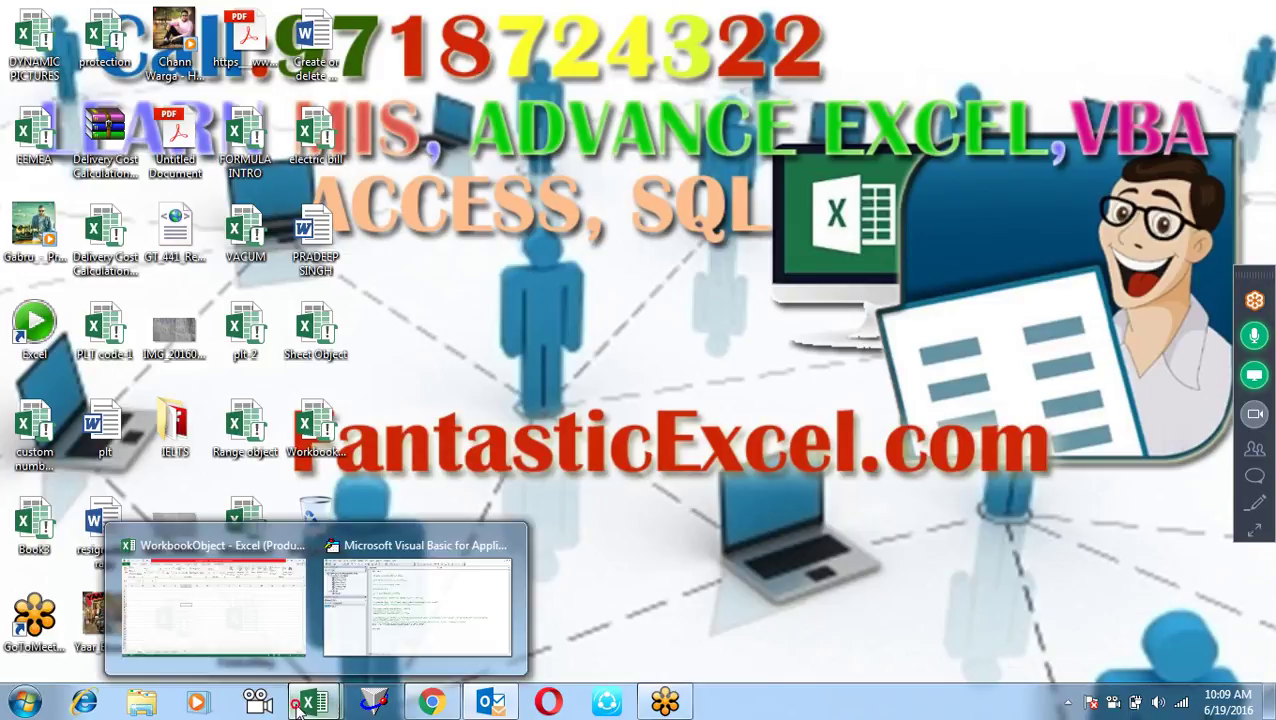
{"action": "left_click", "coordinate": [449, 606]}
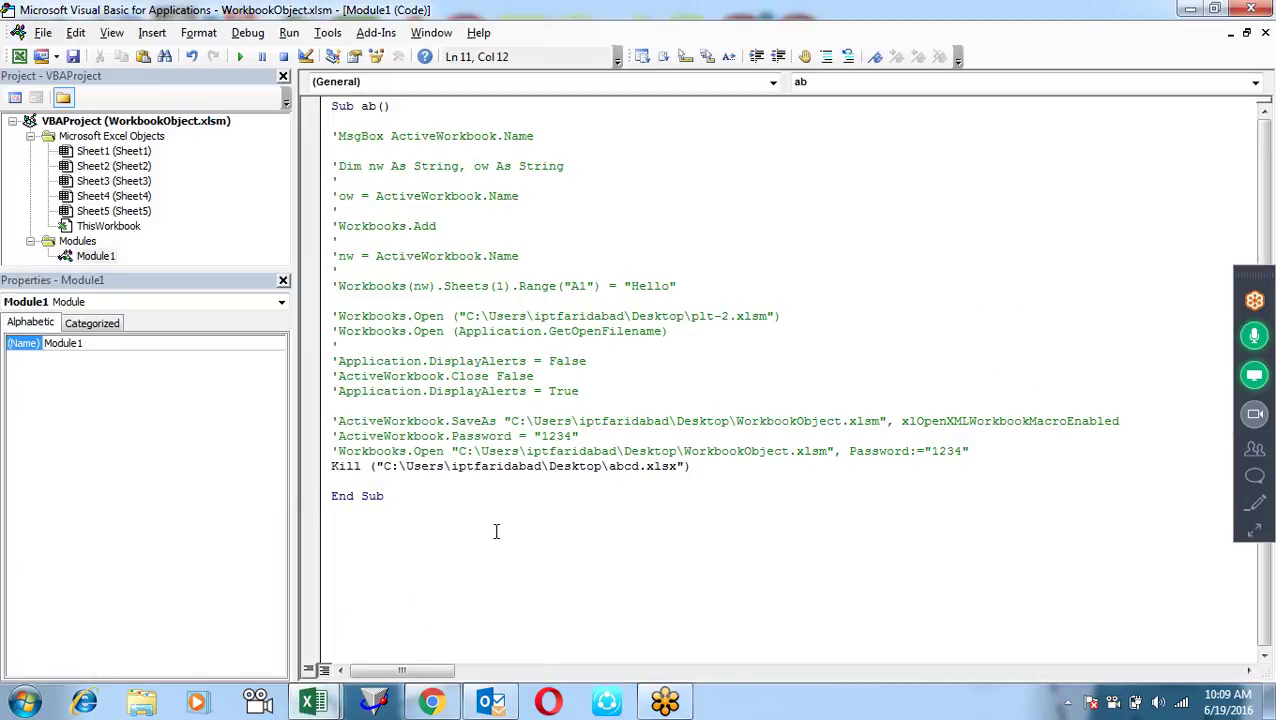
{"action": "left_click", "coordinate": [329, 464]}
{"action": "type", "text": "'"}
{"action": "left_click", "coordinate": [332, 481]}
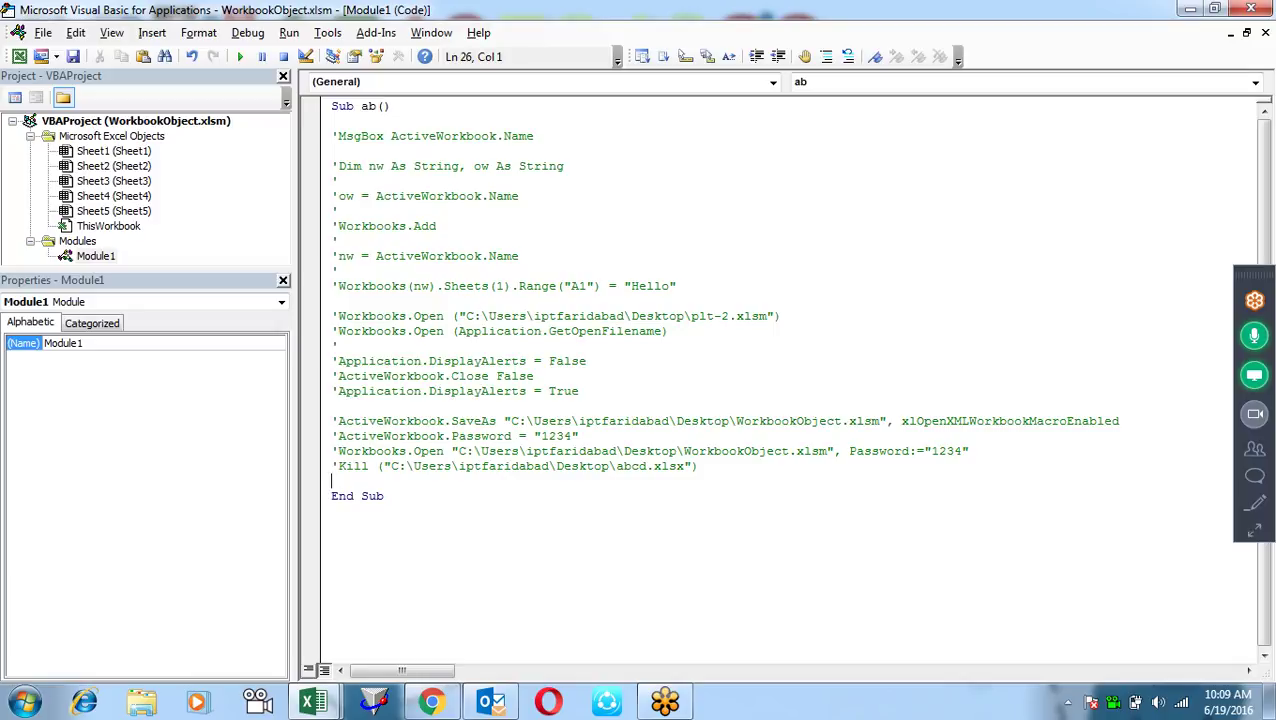
Insert blank lines between the Kill line and End Sub in the ab macro, leaving the code unchanged.
{"action": "key", "text": "Return"}
{"action": "key", "text": "Return"}
{"action": "left_click", "coordinate": [332, 480]}
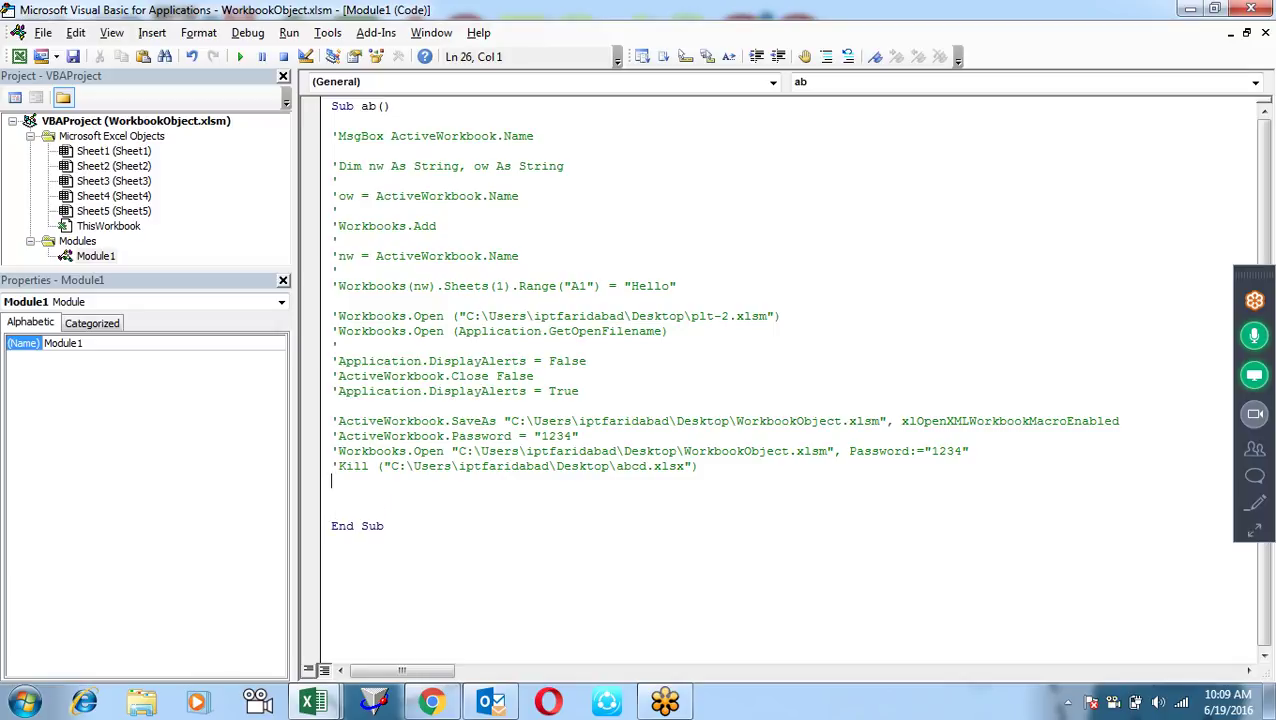
{"action": "type", "text": "work"}
{"action": "key", "text": "BackSpace"}
{"action": "key", "text": "BackSpace"}
{"action": "key", "text": "BackSpace"}
{"action": "key", "text": "BackSpace"}
{"action": "type", "text": "workboo"}
{"action": "type", "text": "ks"}
{"action": "key", "text": "BackSpace"}
{"action": "key", "text": "BackSpace"}
{"action": "key", "text": "BackSpace"}
{"action": "key", "text": "BackSpace"}
{"action": "key", "text": "BackSpace"}
{"action": "key", "text": "BackSpace"}
{"action": "key", "text": "BackSpace"}
{"action": "key", "text": "BackSpace"}
{"action": "left_click", "coordinate": [368, 467]}
{"action": "left_click", "coordinate": [372, 490]}
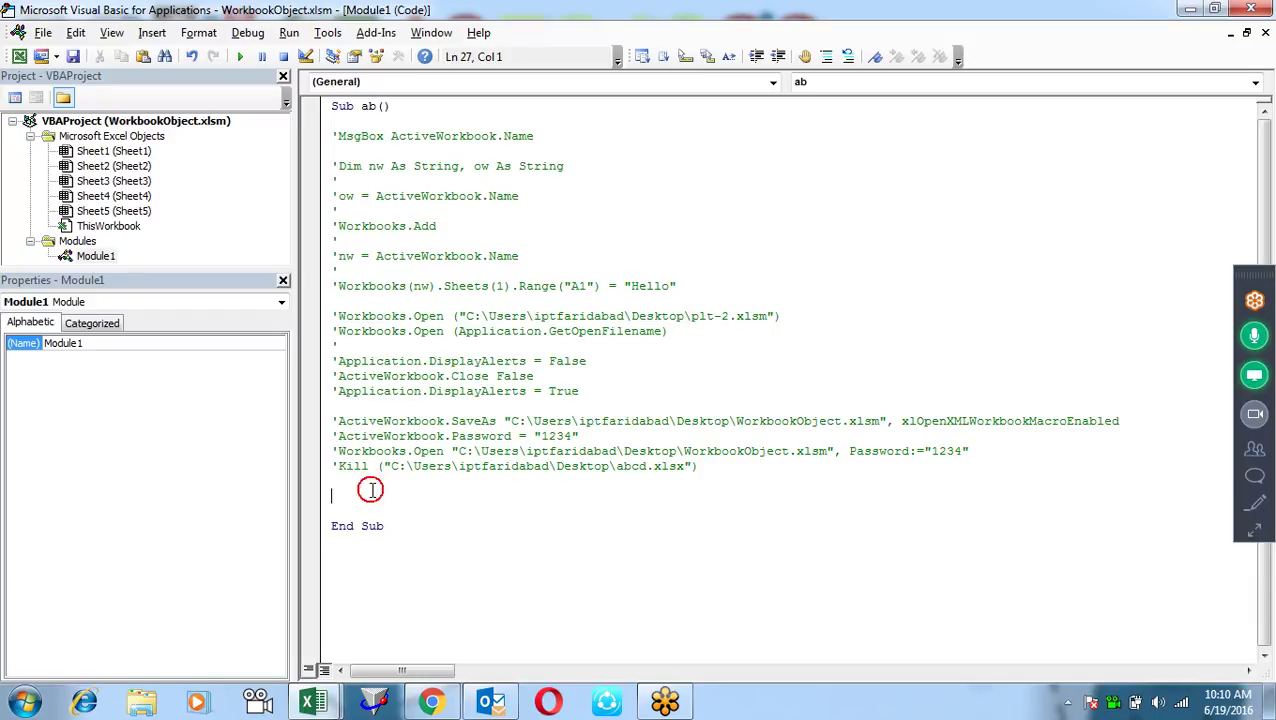
Google 'excel vba rename file in folder' and open the MrExcel 'Using Excel VBA to rename files in directory' thread.
{"action": "left_click", "coordinate": [430, 700]}
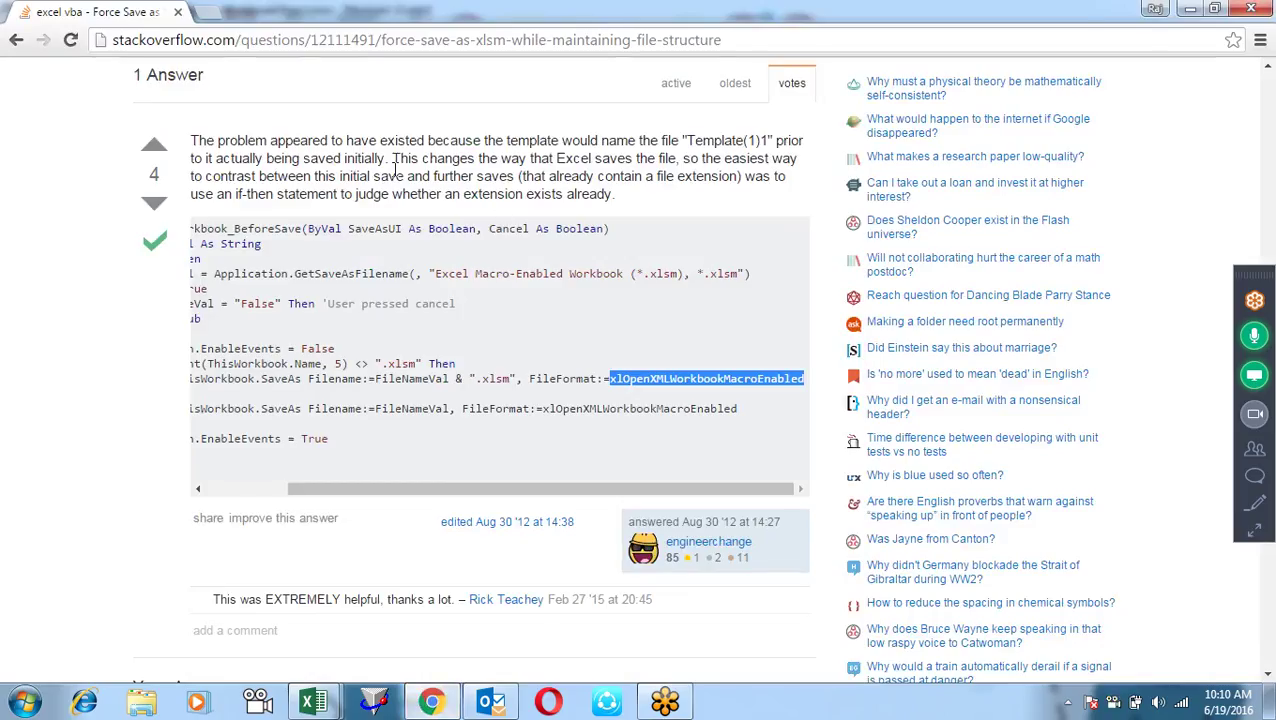
{"action": "left_click", "coordinate": [16, 40]}
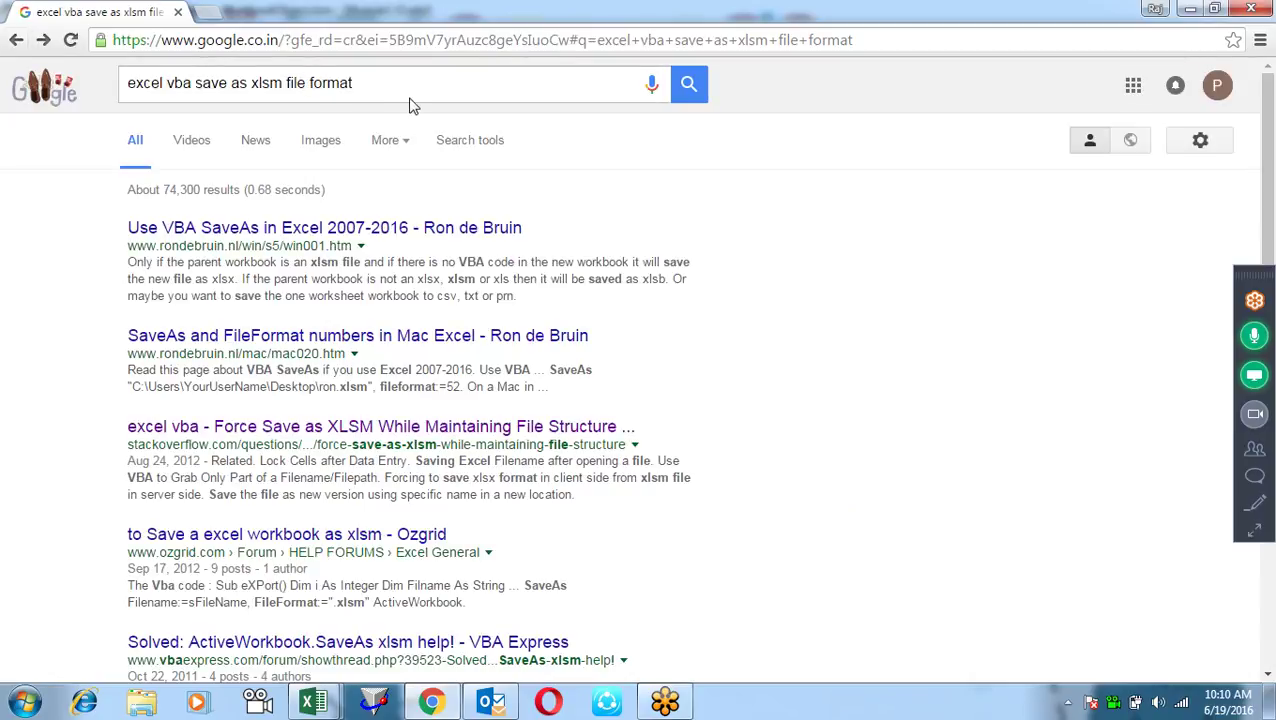
{"action": "triple_click", "coordinate": [376, 83]}
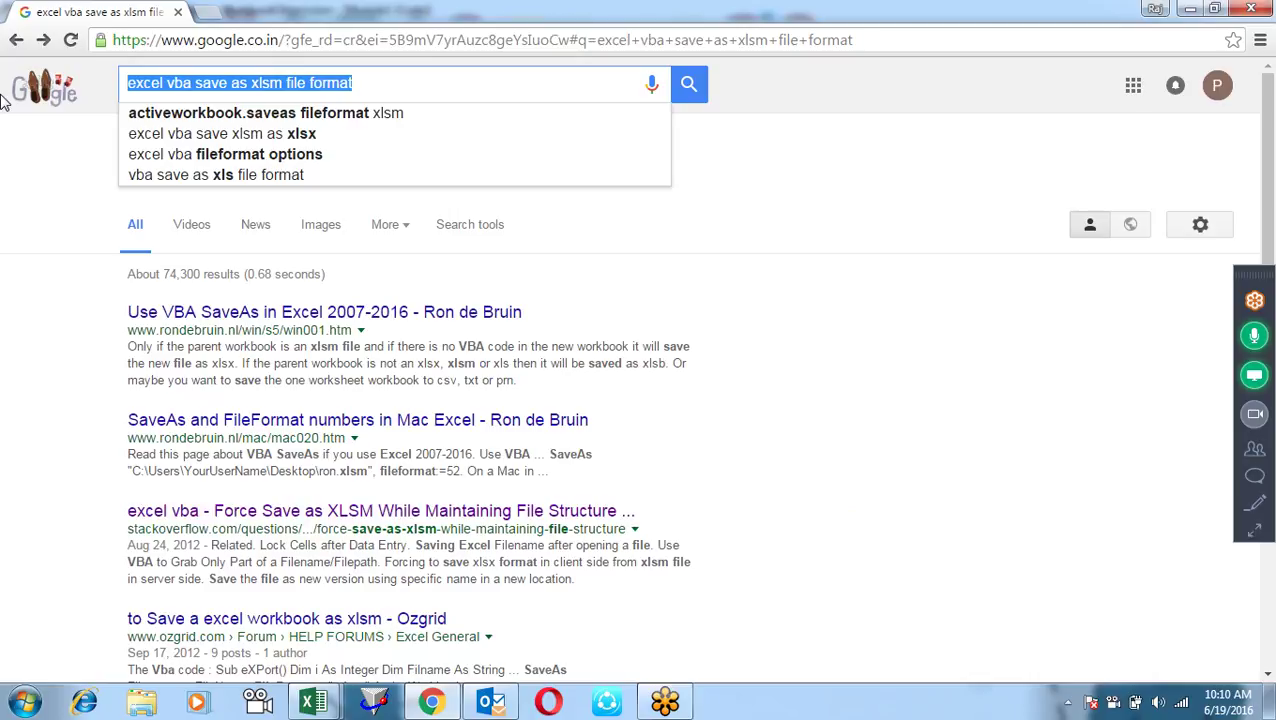
{"action": "type", "text": "excel vba rename file"}
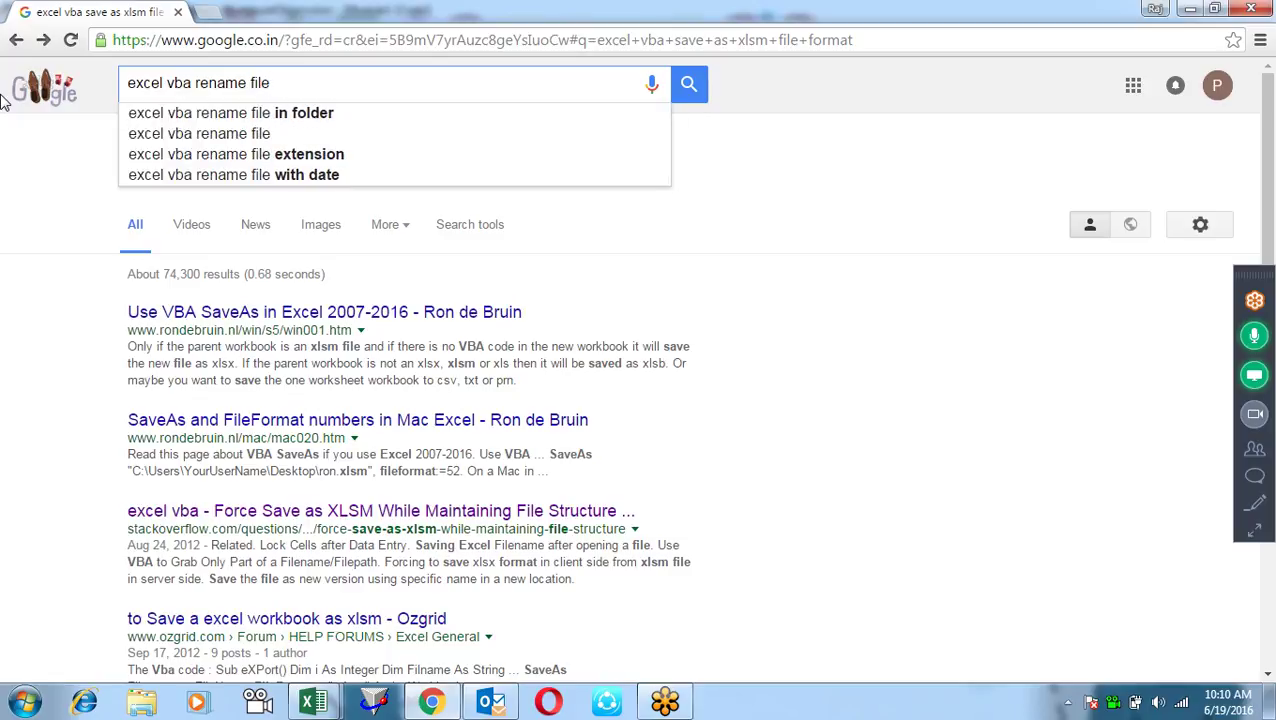
{"action": "key", "text": "Down"}
{"action": "key", "text": "Return"}
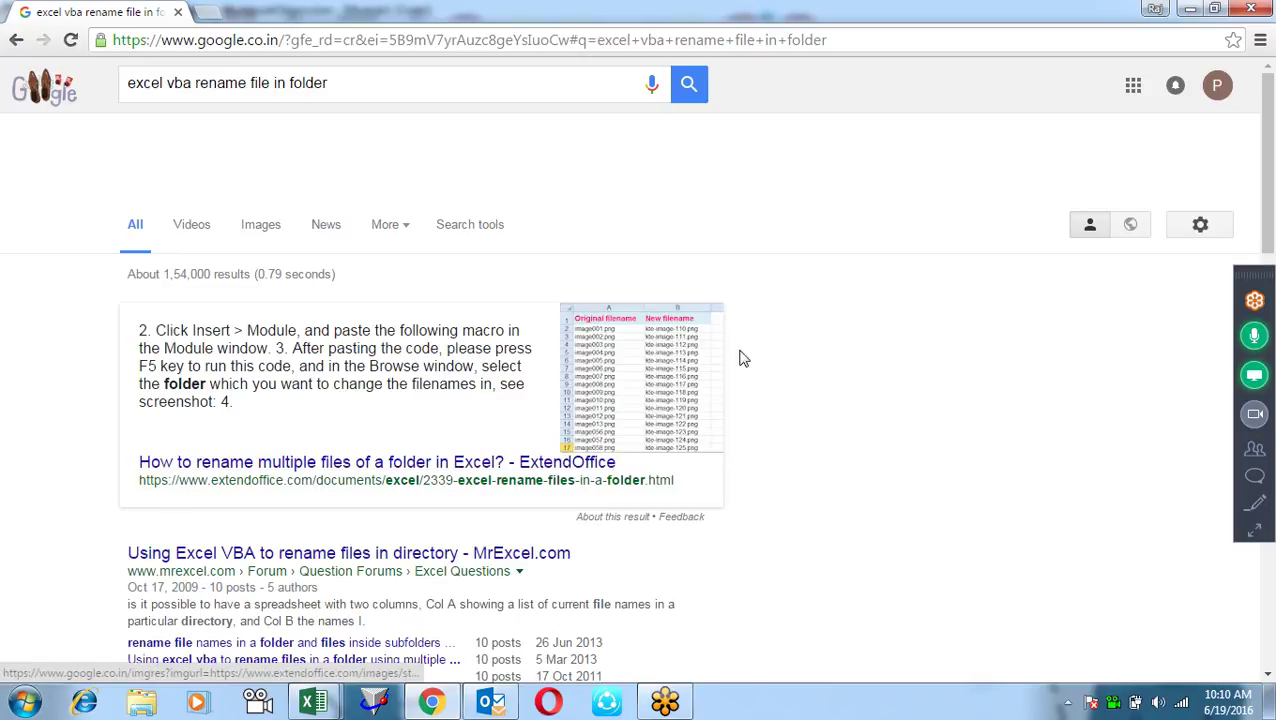
{"action": "scroll", "coordinate": [1200, 280], "scroll_direction": "down", "scroll_amount": 3}
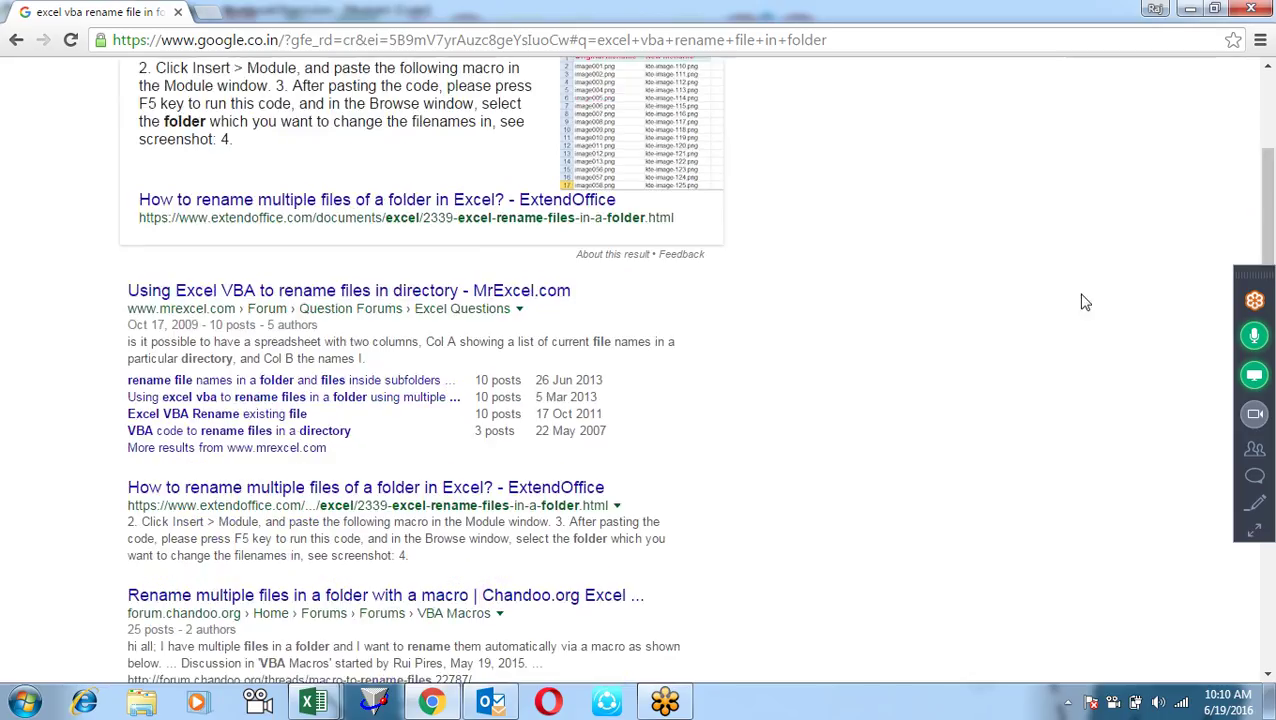
{"action": "left_click", "coordinate": [272, 292]}
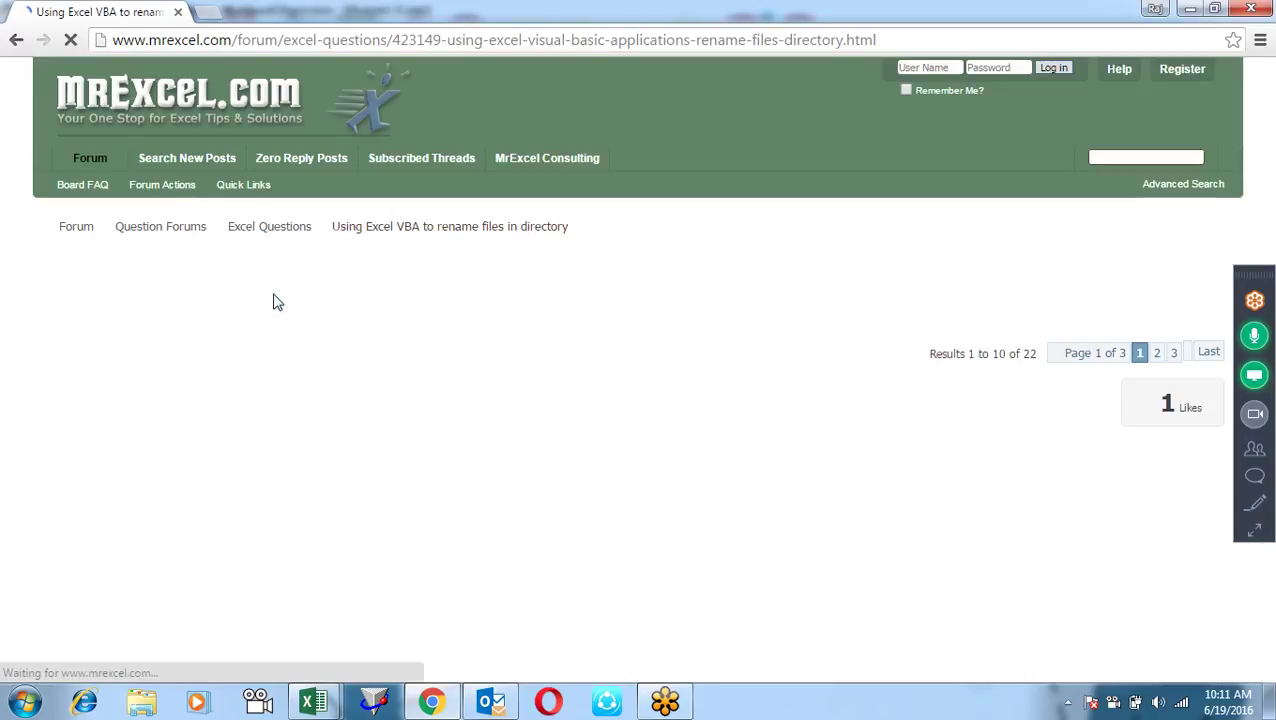
Scroll to post #3's List_Files and ReName_Files code and mark part of its Dir line.
{"action": "scroll", "coordinate": [277, 302], "scroll_direction": "down", "scroll_amount": 2}
{"action": "scroll", "coordinate": [277, 302], "scroll_direction": "down", "scroll_amount": 2}
{"action": "scroll", "coordinate": [277, 302], "scroll_direction": "down", "scroll_amount": 5}
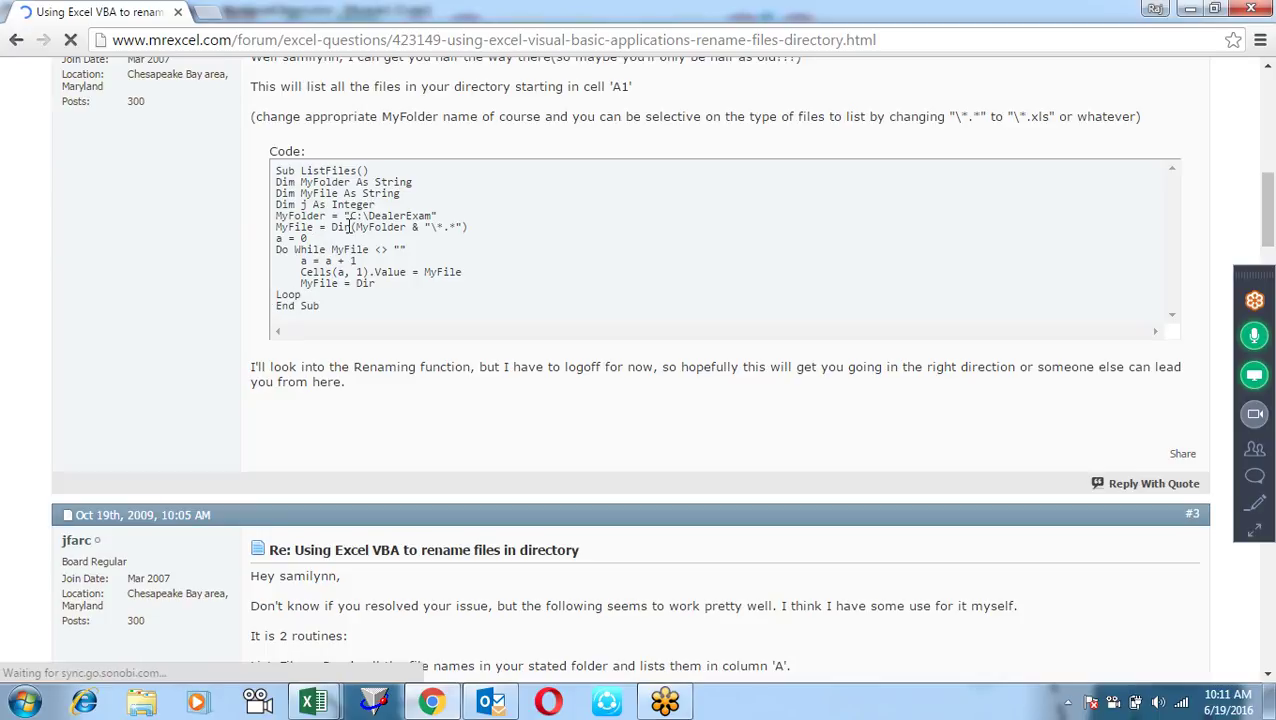
{"action": "mouse_move", "coordinate": [375, 227]}
{"action": "left_mouse_down"}
{"action": "mouse_move", "coordinate": [446, 232]}
{"action": "mouse_move", "coordinate": [345, 244]}
{"action": "left_mouse_up"}
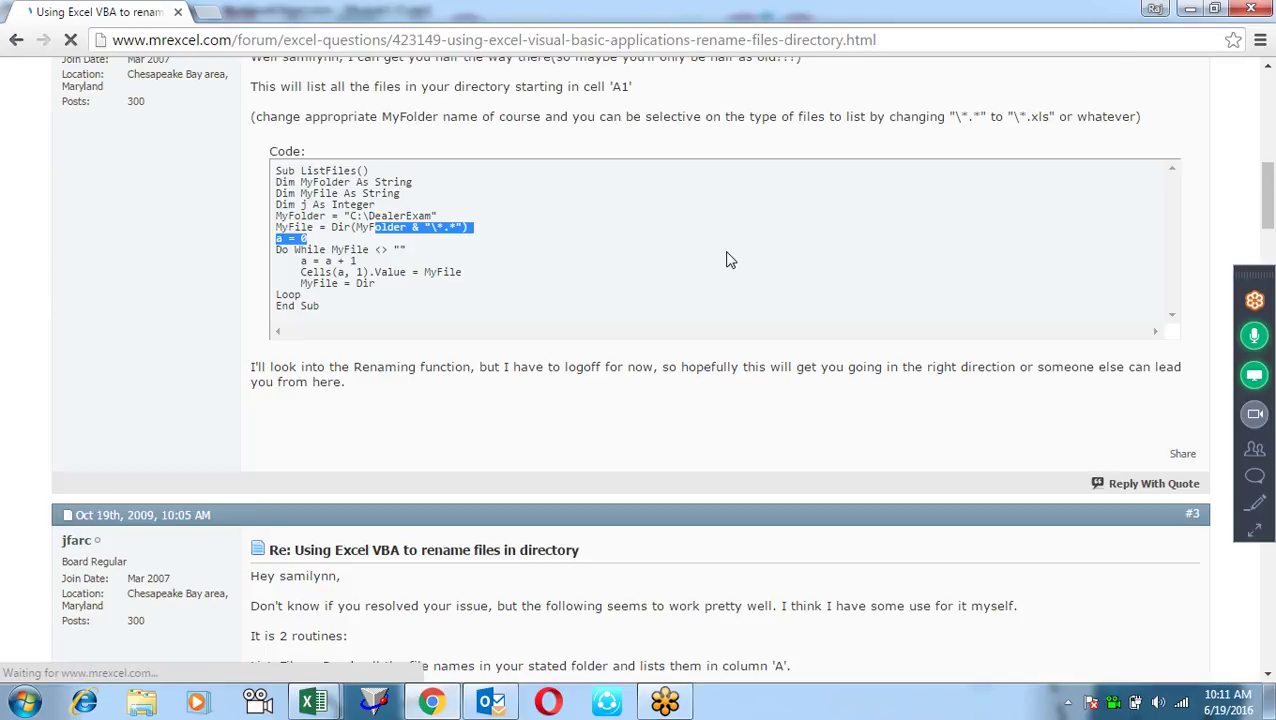
{"action": "scroll", "coordinate": [728, 259], "scroll_direction": "up", "scroll_amount": 1}
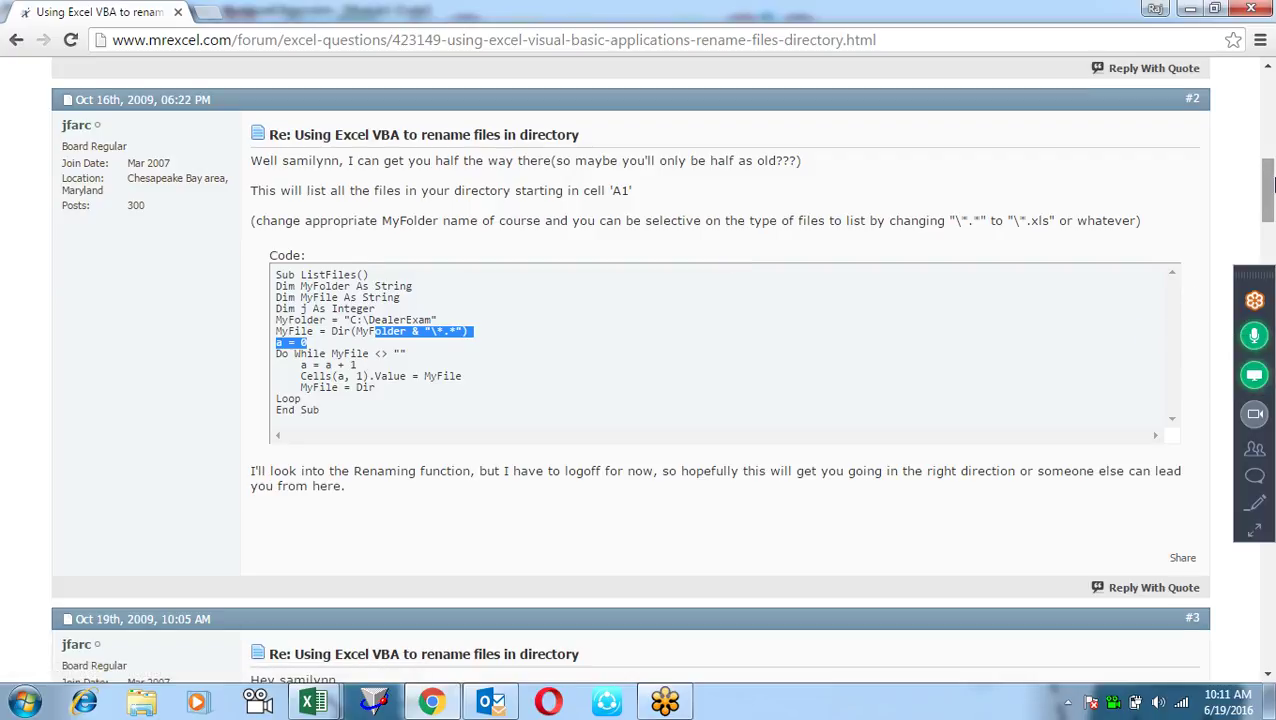
{"action": "left_click_drag", "start_coordinate": [1266, 185], "coordinate": [1267, 253]}
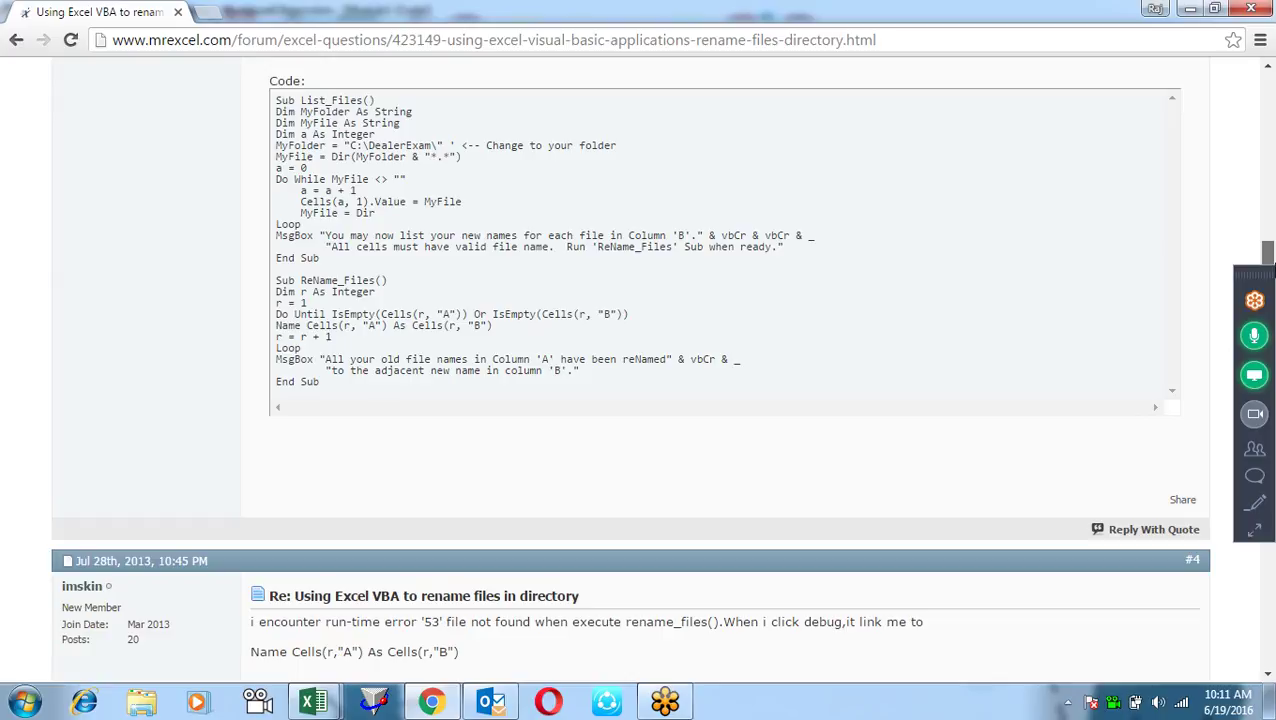
{"action": "left_click_drag", "start_coordinate": [1267, 253], "coordinate": [1267, 253]}
Create a new Microsoft Excel Worksheet named abcd on the desktop.
{"action": "key", "text": "alt+Tab"}
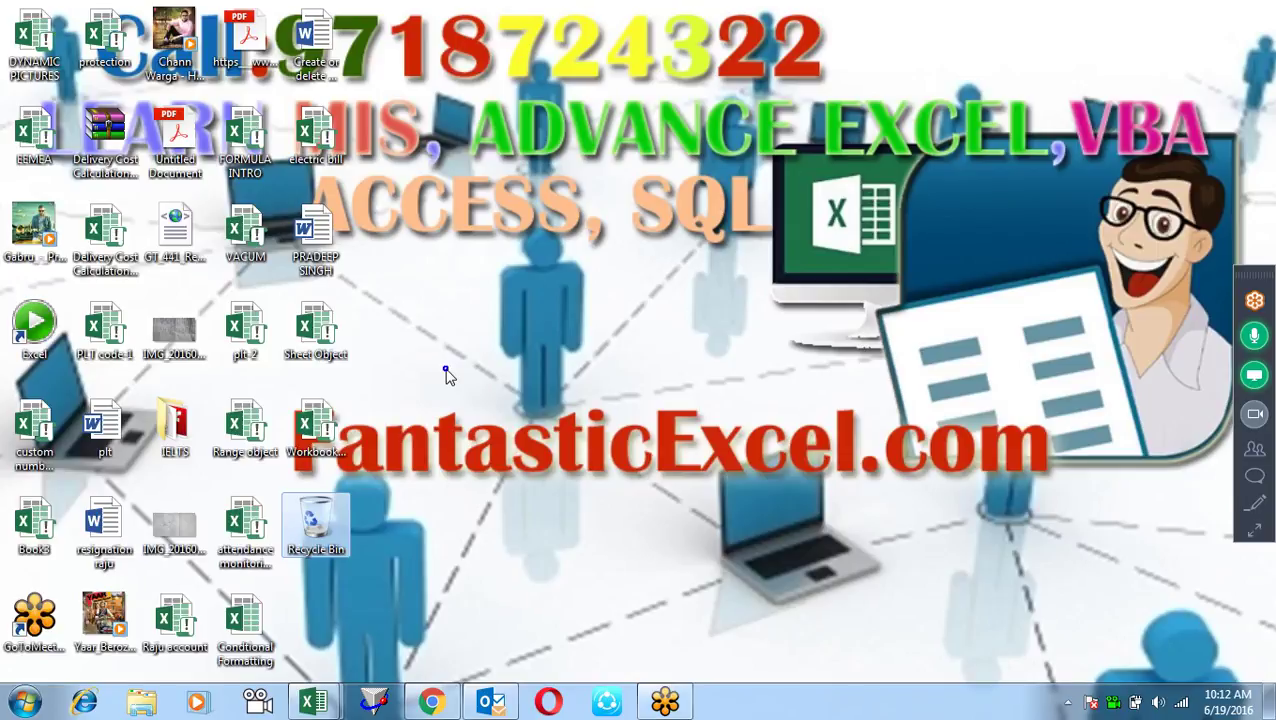
{"action": "right_click", "coordinate": [444, 370]}
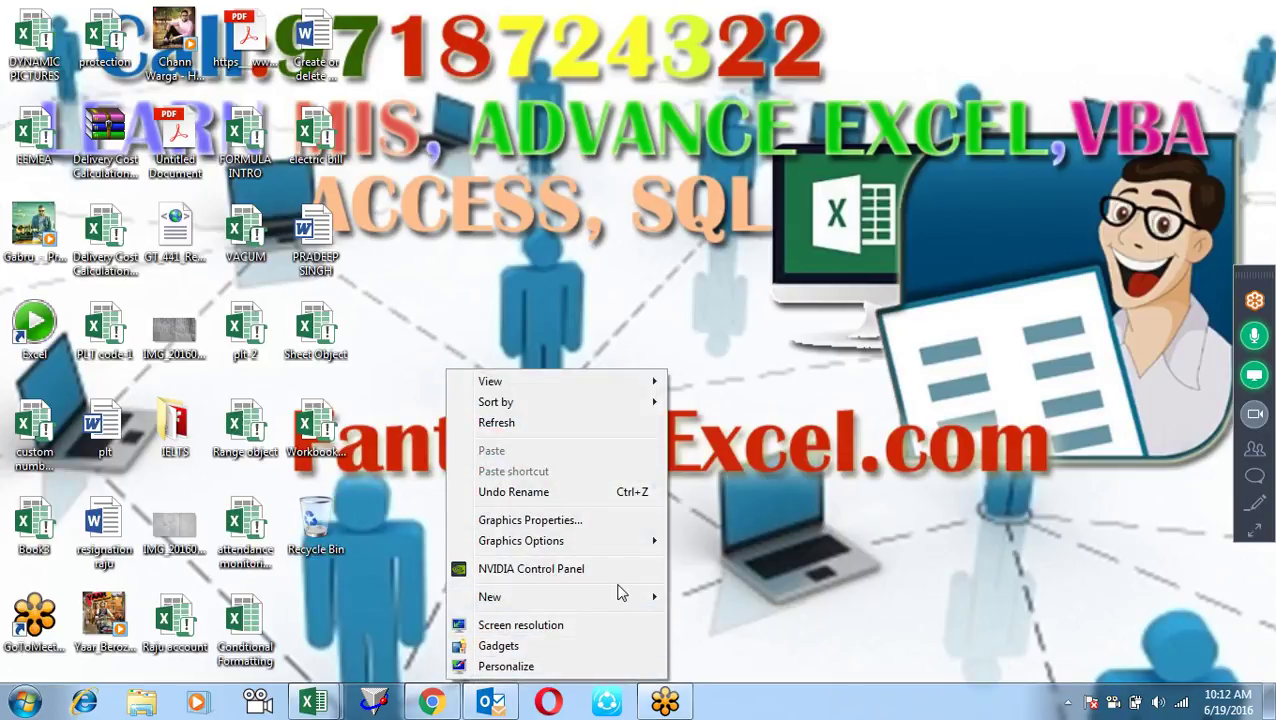
{"action": "mouse_move", "coordinate": [627, 594]}
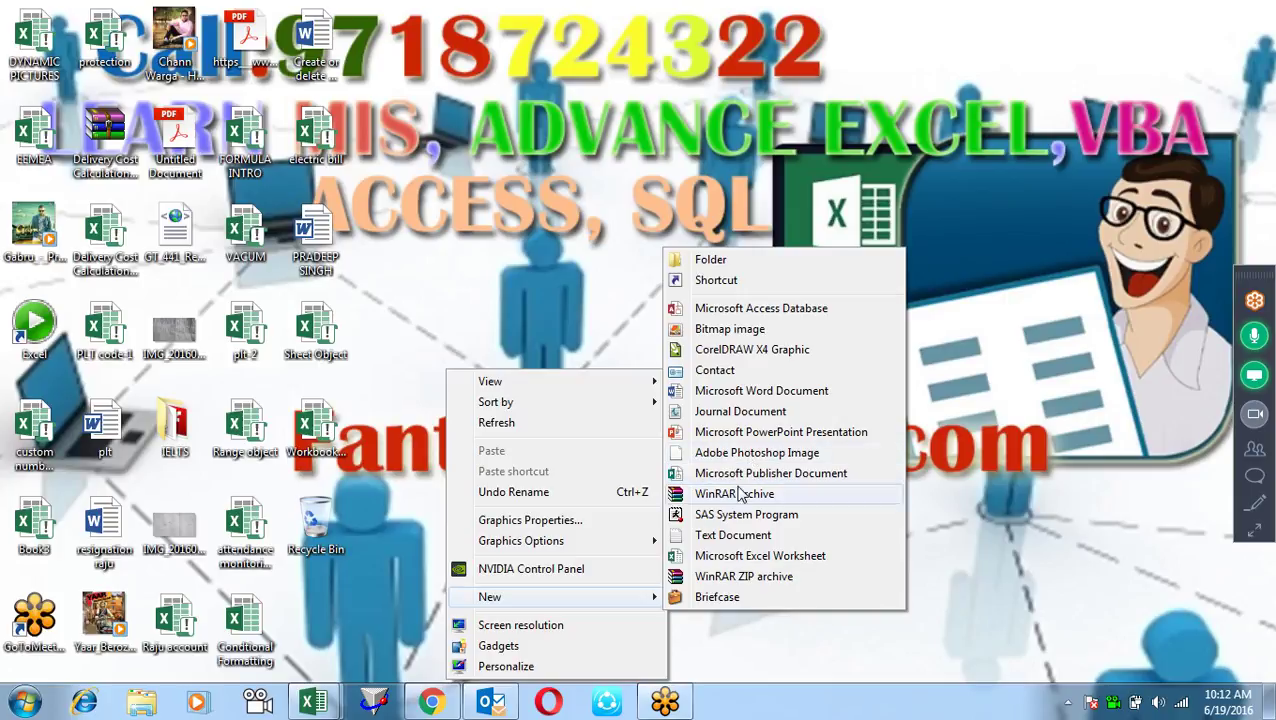
{"action": "left_click", "coordinate": [738, 556]}
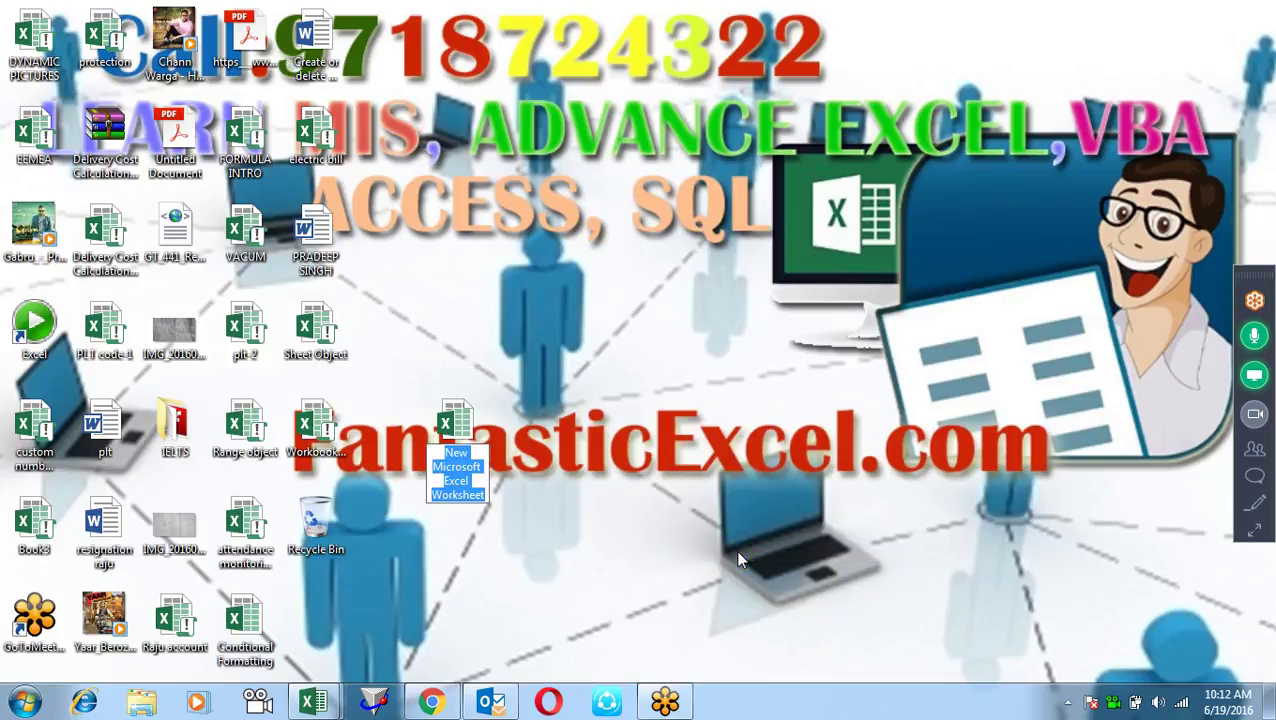
{"action": "type", "text": "abcd"}
{"action": "key", "text": "Return"}
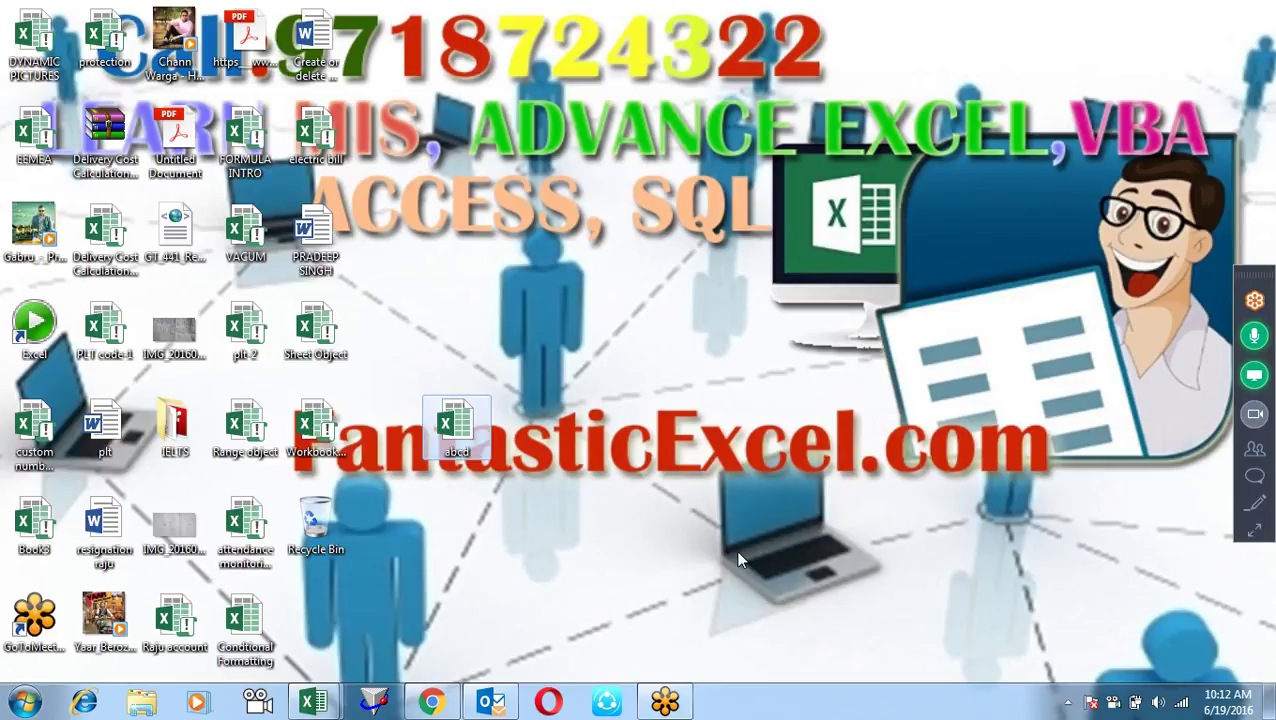
{"action": "key", "text": "alt+Tab"}
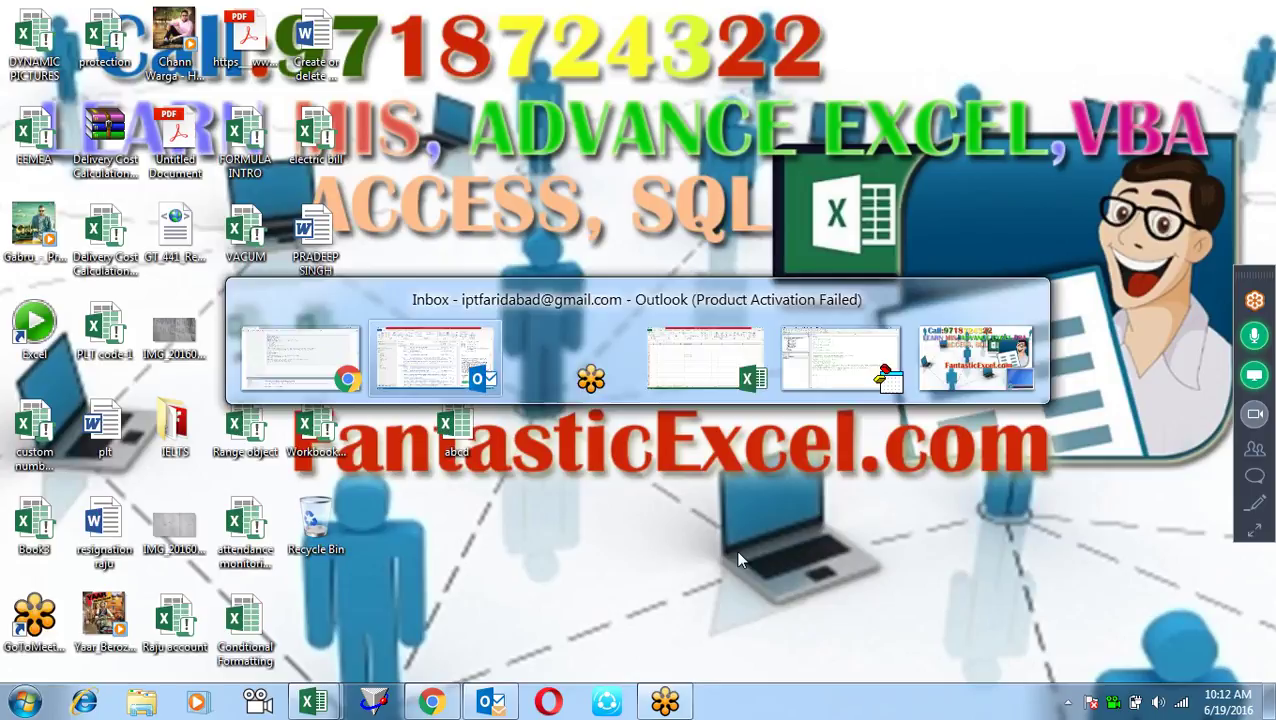
{"action": "key", "text": "Tab"}
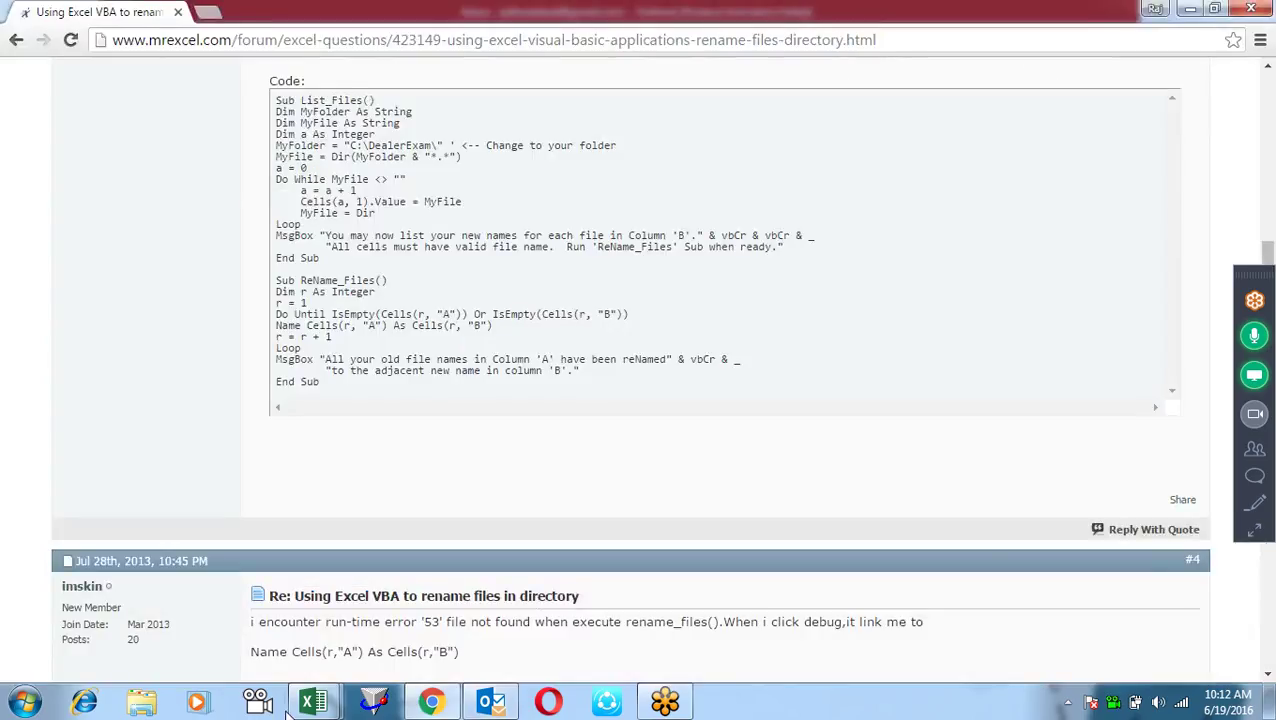
Below the Kill line, write Name with the desktop abcd.xlsx path As the same path ending xyz.xlsx.
{"action": "mouse_move", "coordinate": [313, 700]}
{"action": "left_click", "coordinate": [397, 614]}
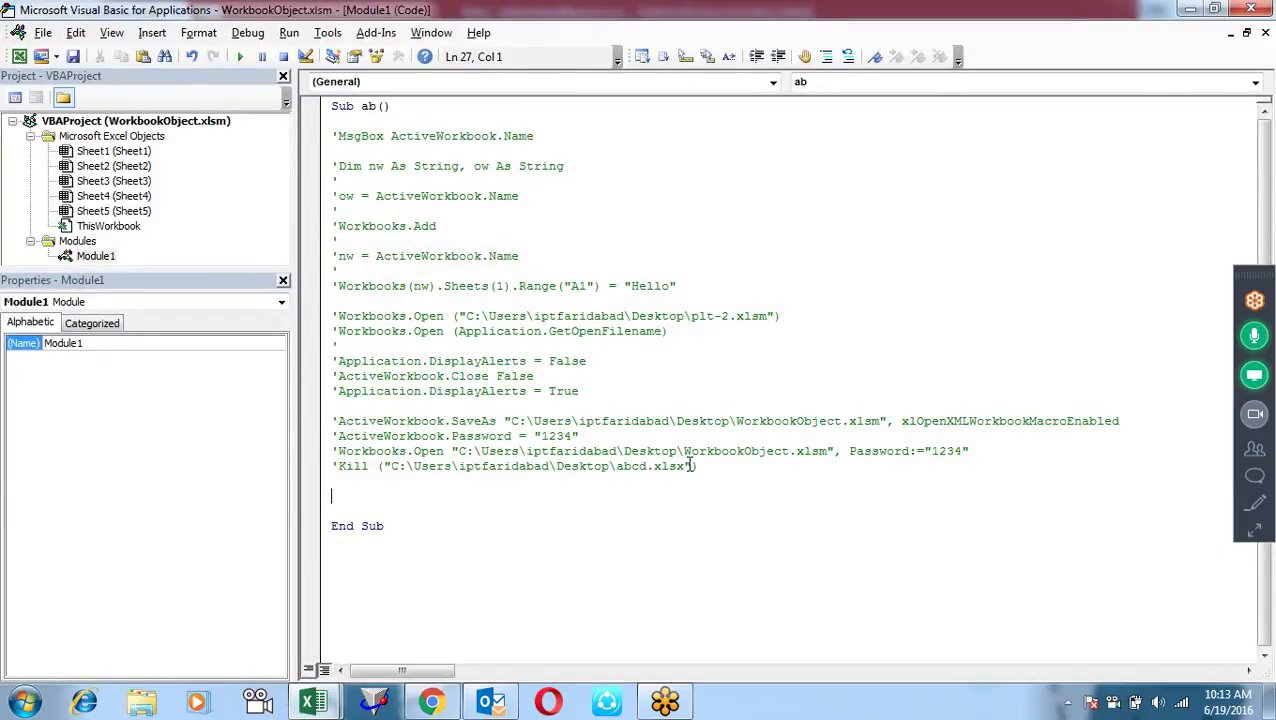
{"action": "left_click_drag", "start_coordinate": [695, 466], "coordinate": [384, 472]}
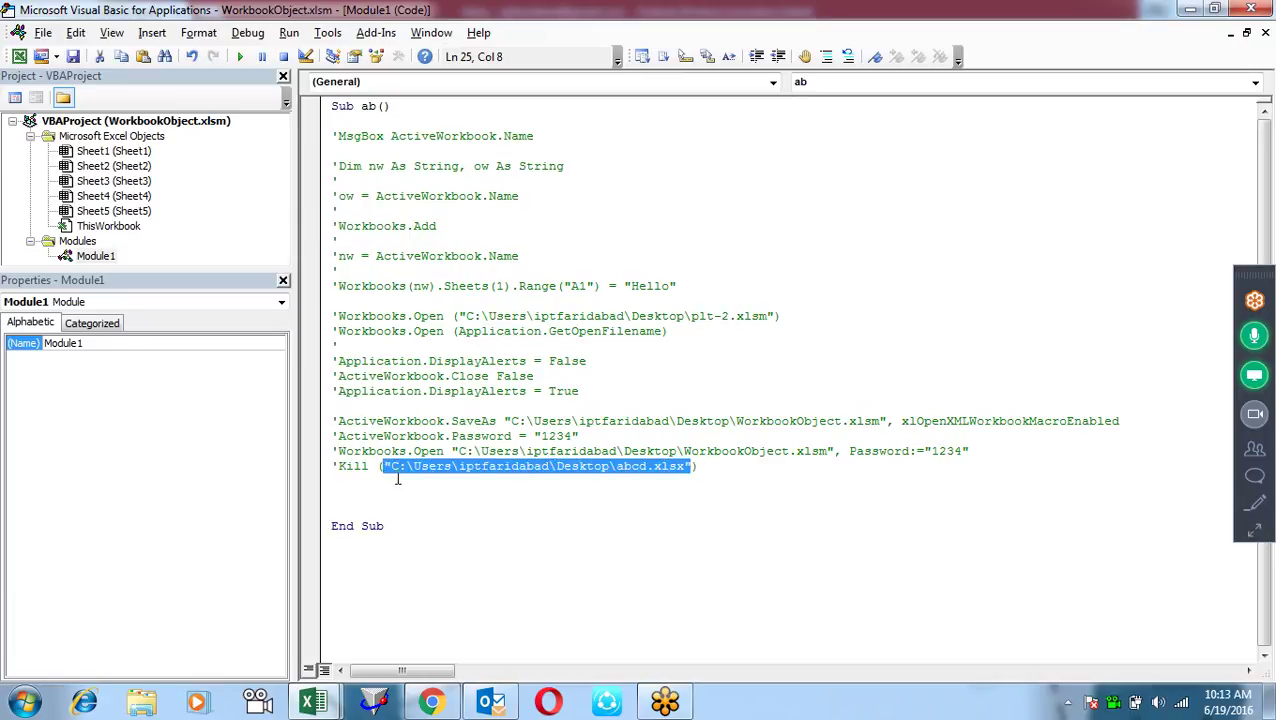
{"action": "left_click", "coordinate": [389, 492]}
{"action": "type", "text": "Name"}
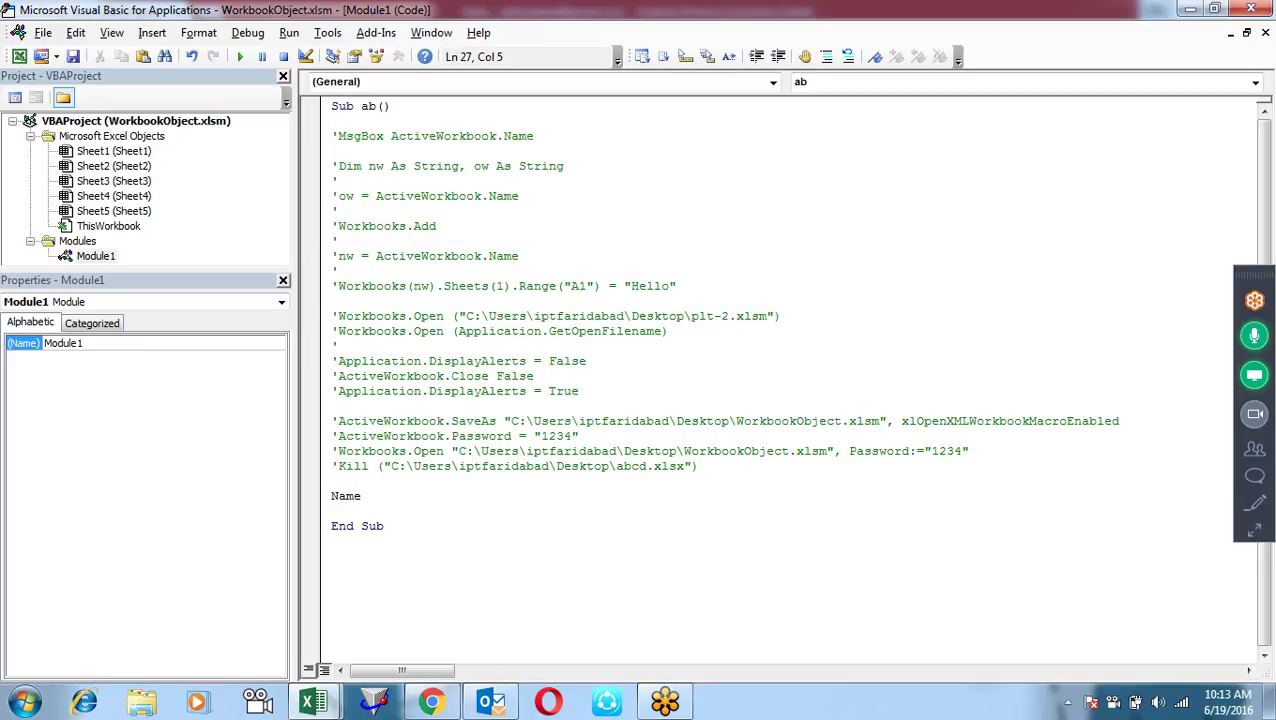
{"action": "type", "text": "\"C:\\Users\\iptfaridabad\\Desktop\\abcd.xlsx\""}
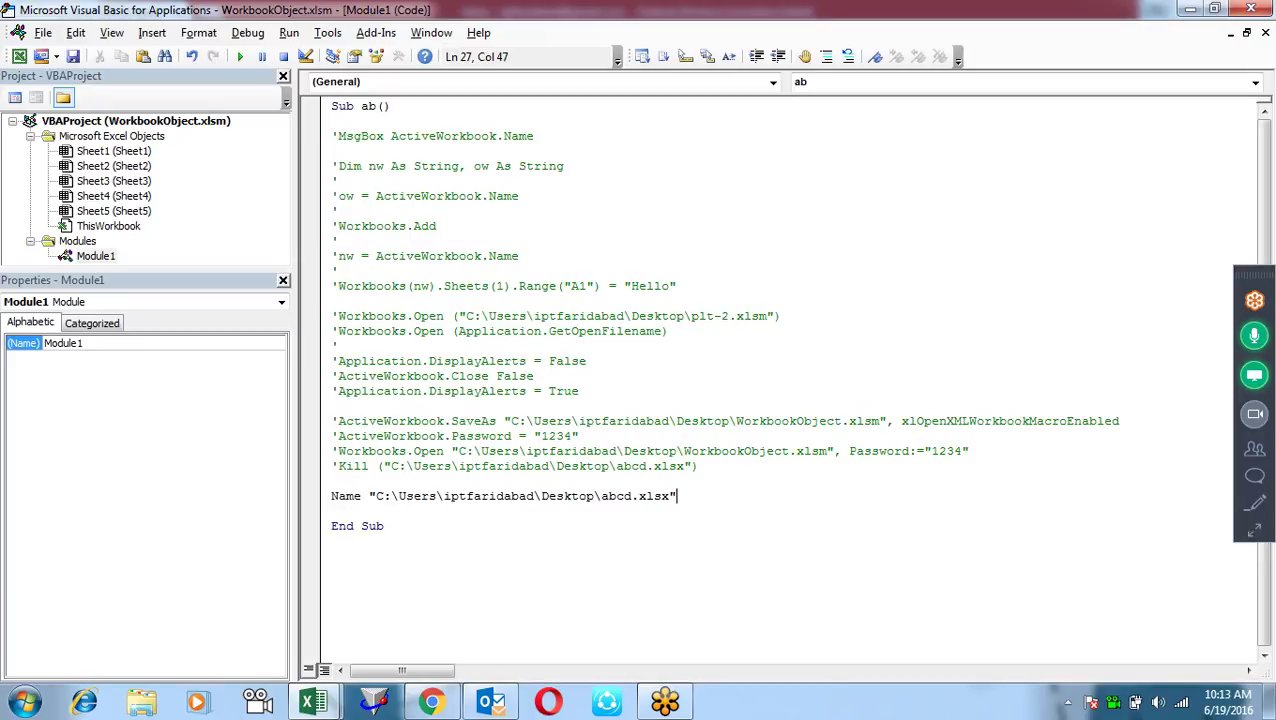
{"action": "type", "text": "as"}
{"action": "type", "text": "\"C:\\Users\\iptfaridabad\\Desktop\\abcd.xlsx\""}
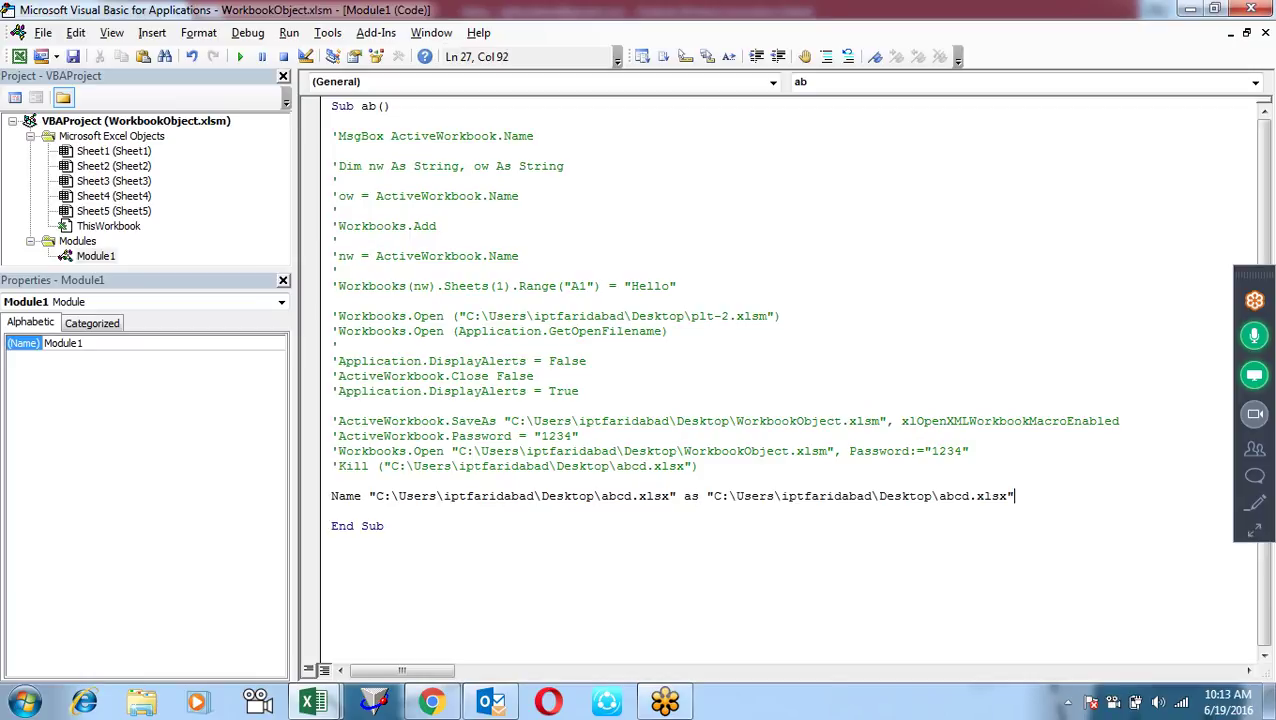
{"action": "left_click", "coordinate": [972, 497]}
{"action": "key", "text": "BackSpace"}
{"action": "key", "text": "BackSpace"}
{"action": "key", "text": "BackSpace"}
{"action": "key", "text": "BackSpace"}
{"action": "type", "text": "xyz"}
{"action": "key", "text": "Down"}
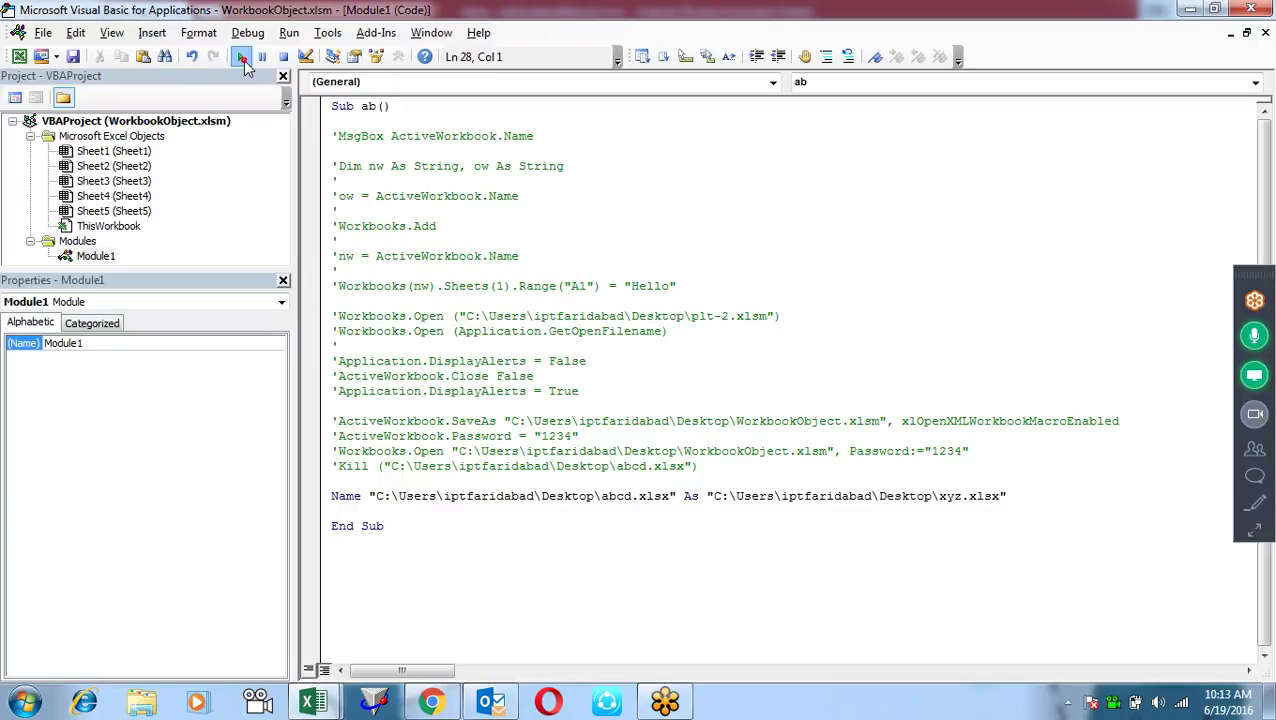
Run the ab macro to rename abcd.xlsx to xyz.xlsx, then return to the VBA editor.
{"action": "left_click", "coordinate": [243, 58]}
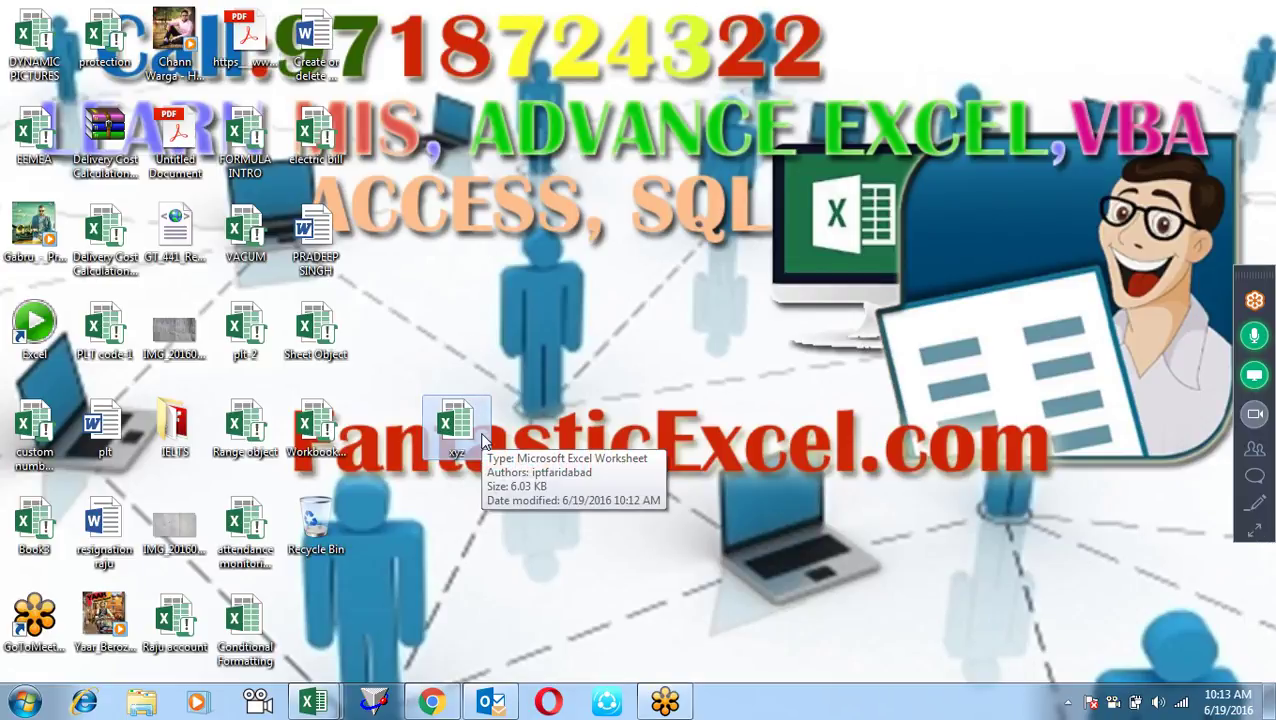
{"action": "key", "text": "alt+Tab"}
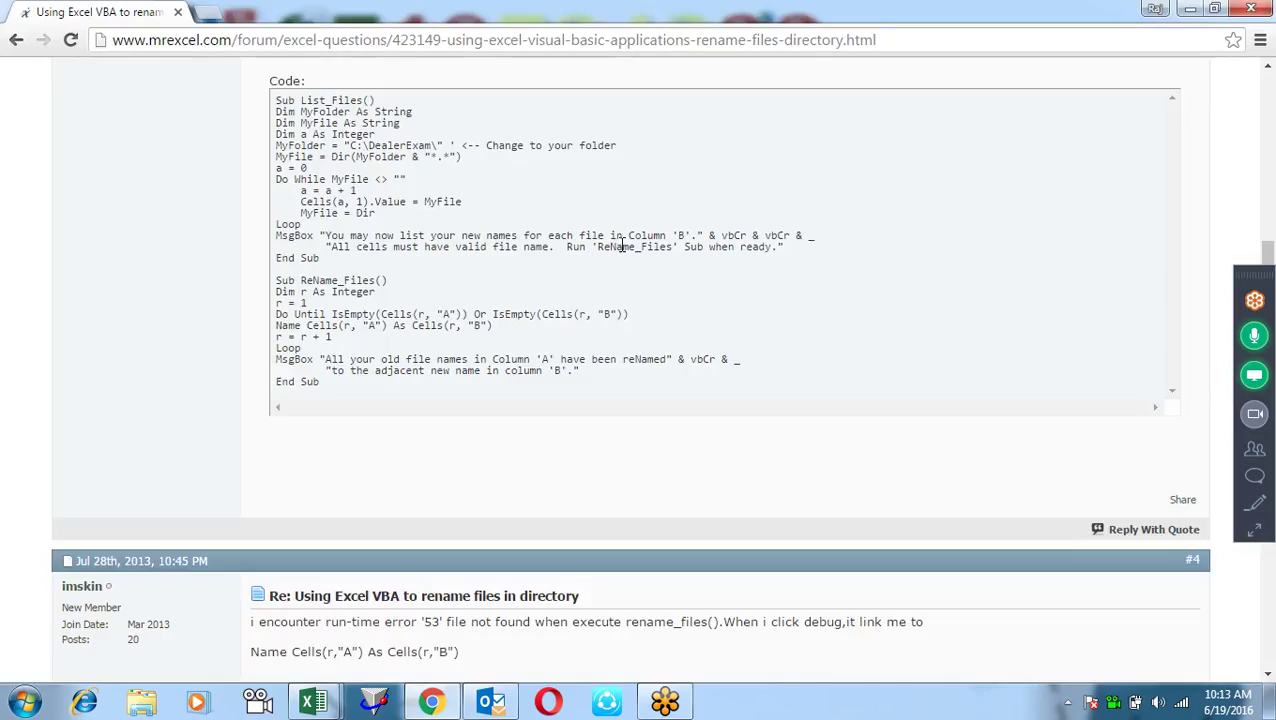
{"action": "left_click", "coordinate": [318, 700]}
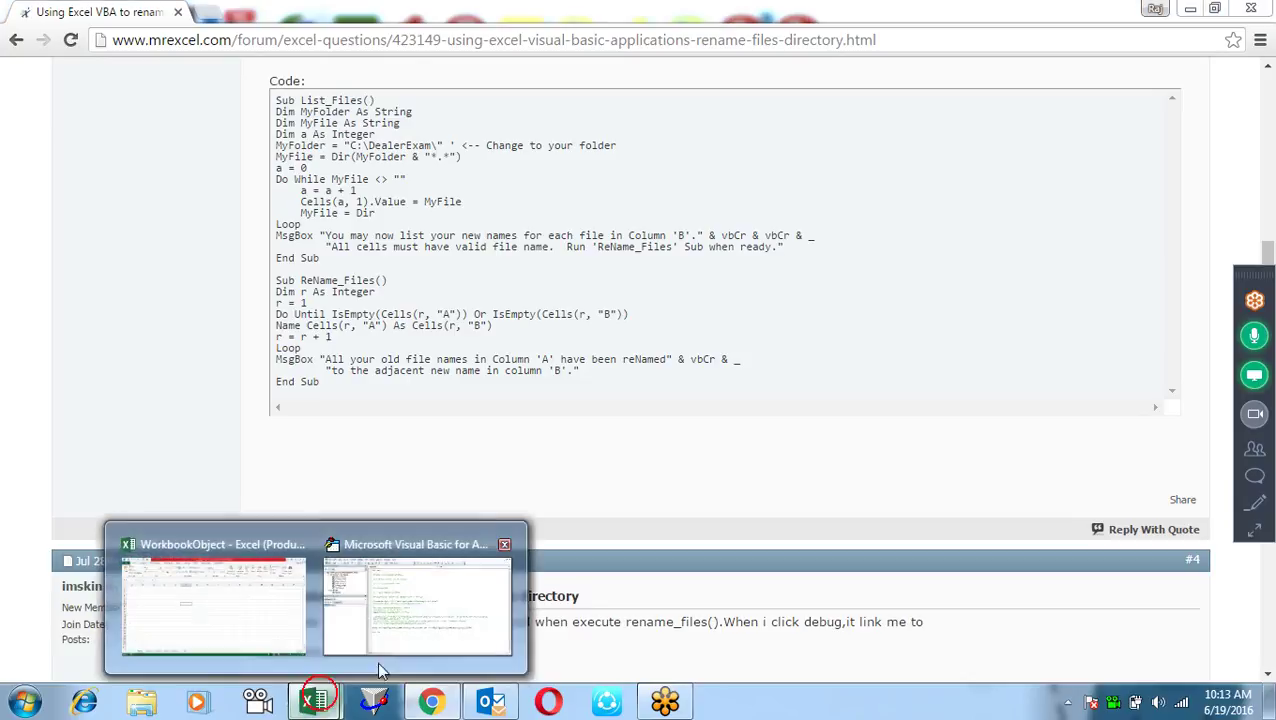
{"action": "left_click", "coordinate": [392, 645]}
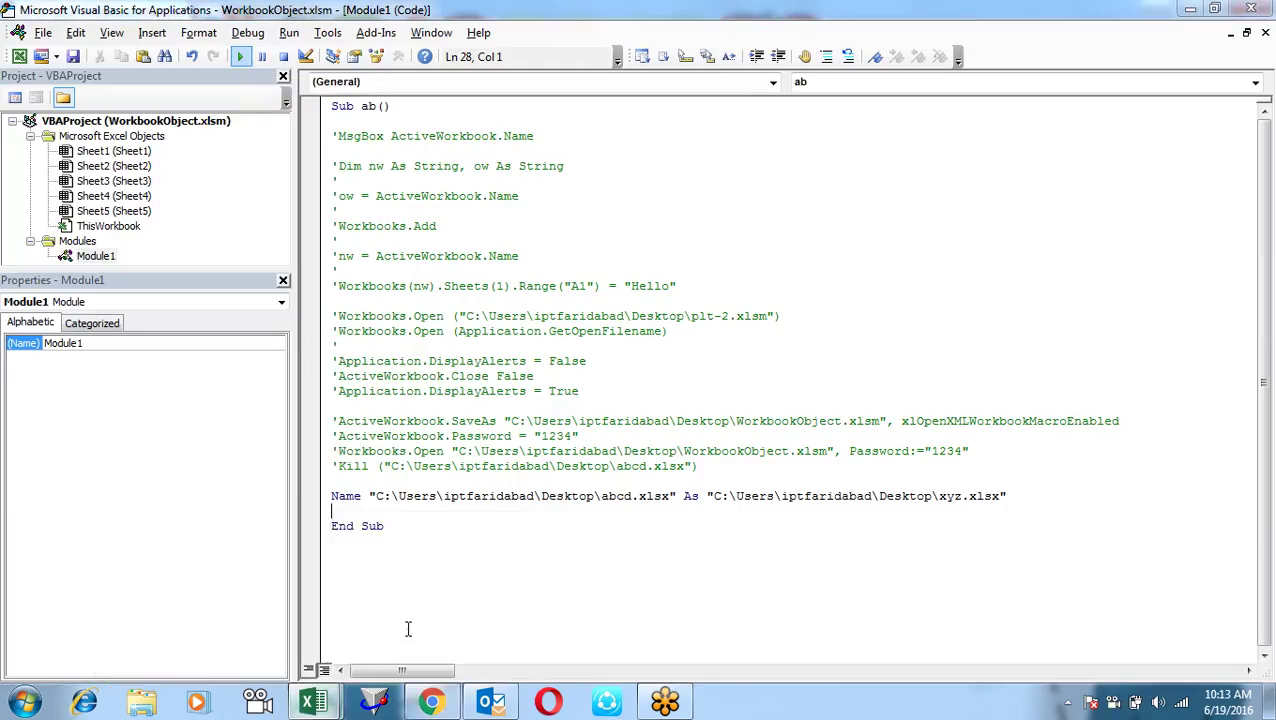
Comment out the Name line with an apostrophe.
{"action": "left_click", "coordinate": [510, 516]}
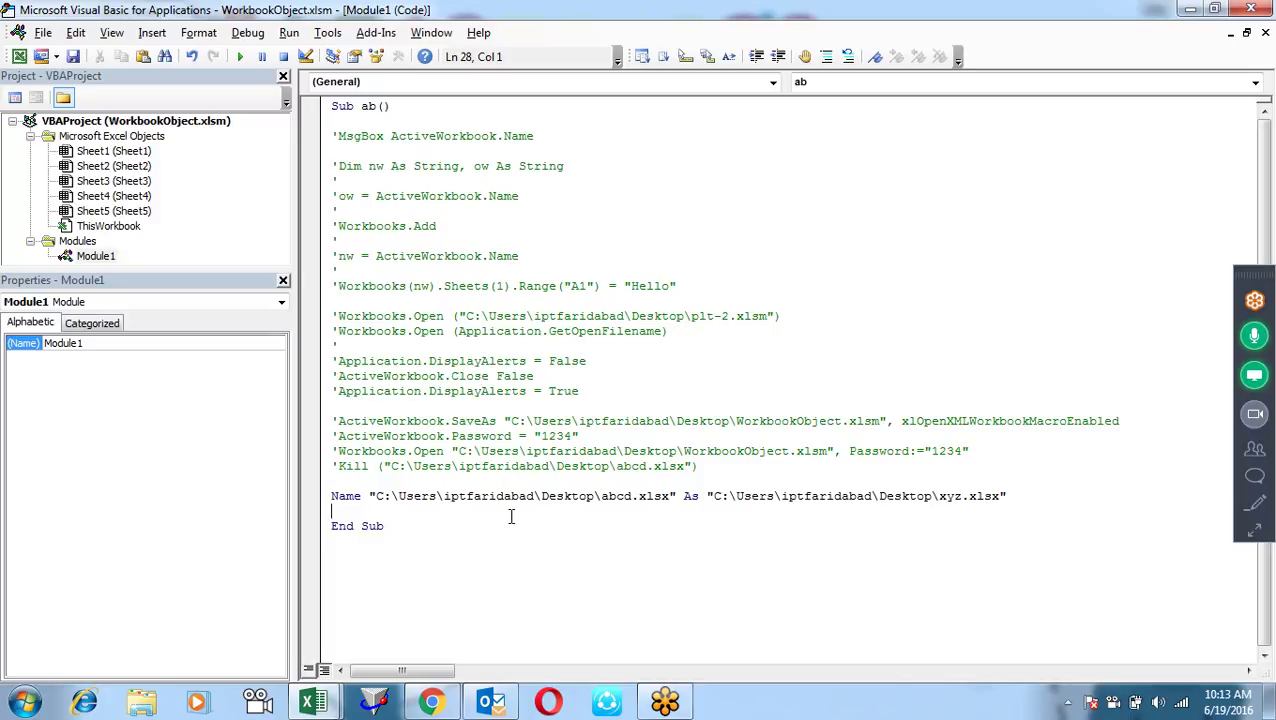
{"action": "key", "text": "Up"}
{"action": "type", "text": "'"}
{"action": "left_click", "coordinate": [332, 510]}
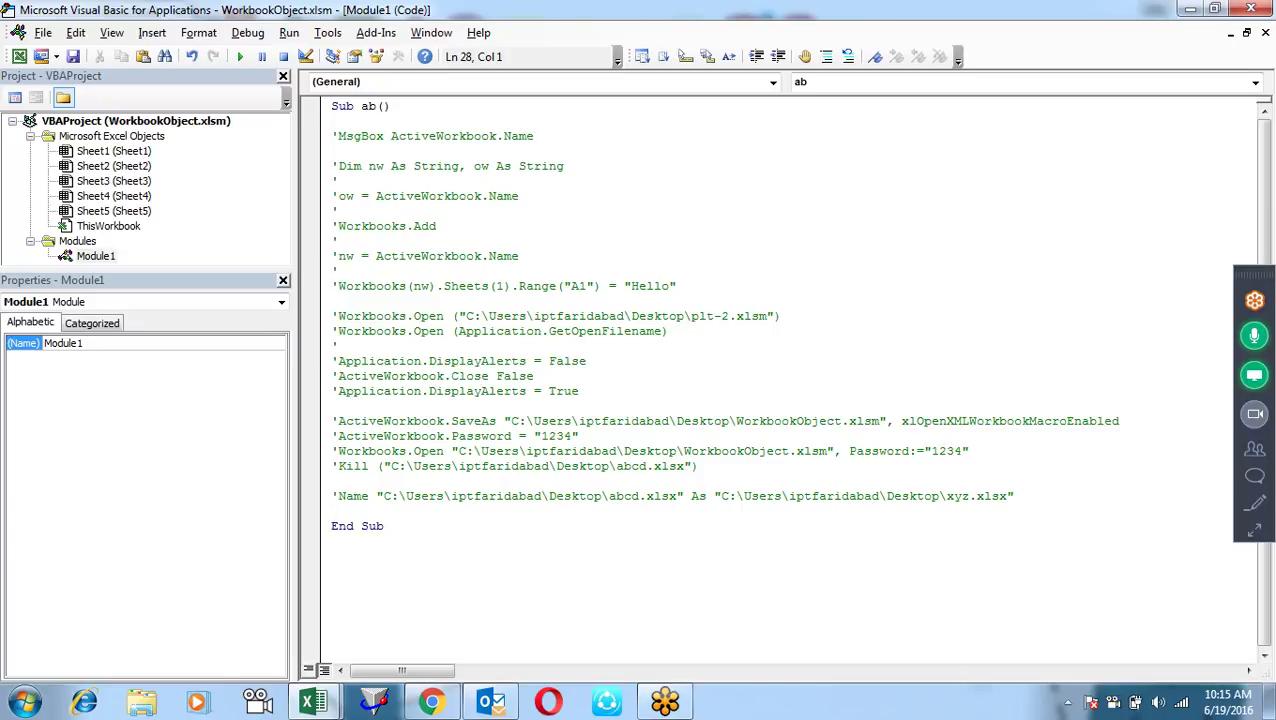
Close Excel and its VBA editor, saving the WorkbookObject workbook.
{"action": "mouse_move", "coordinate": [303, 705]}
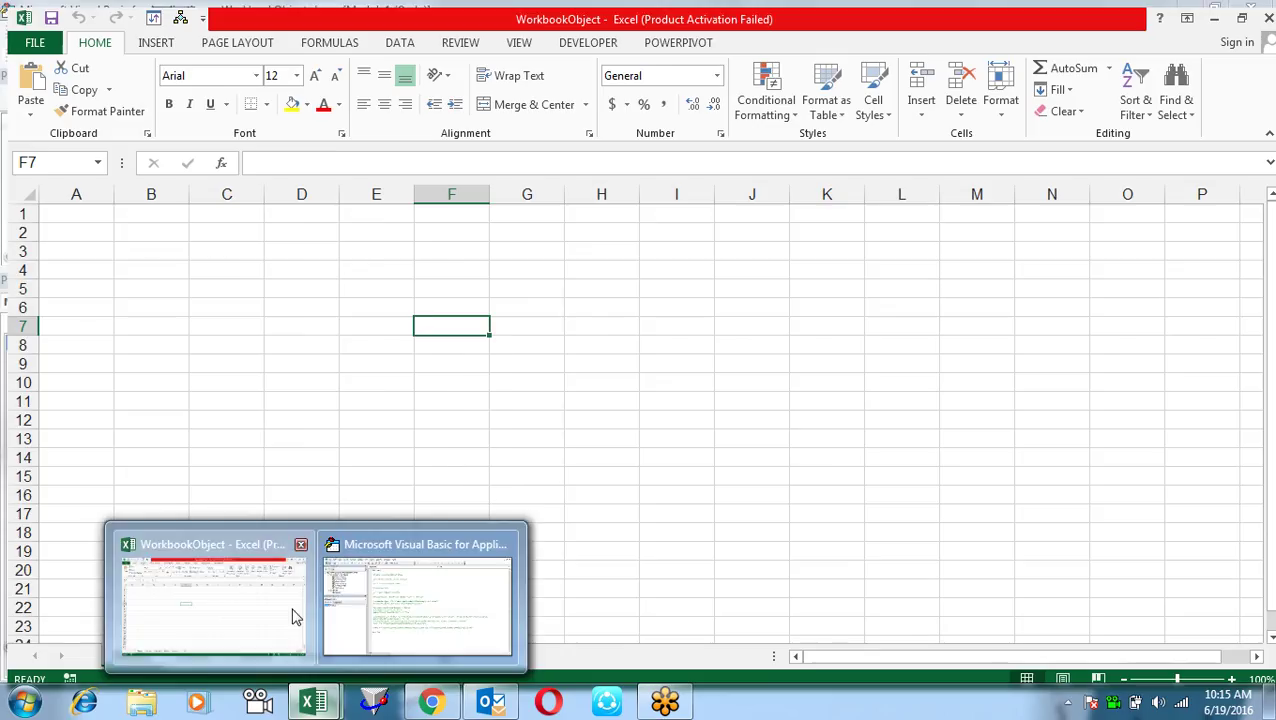
{"action": "left_click", "coordinate": [292, 612]}
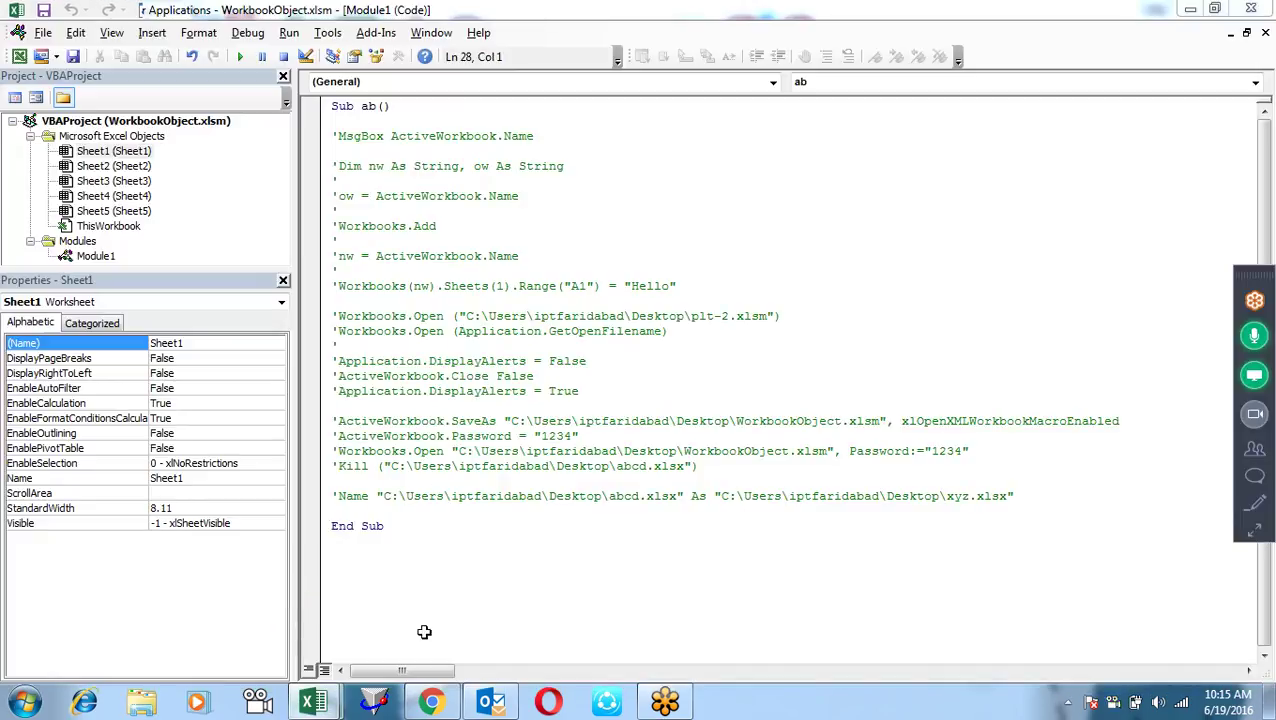
{"action": "mouse_move", "coordinate": [308, 702]}
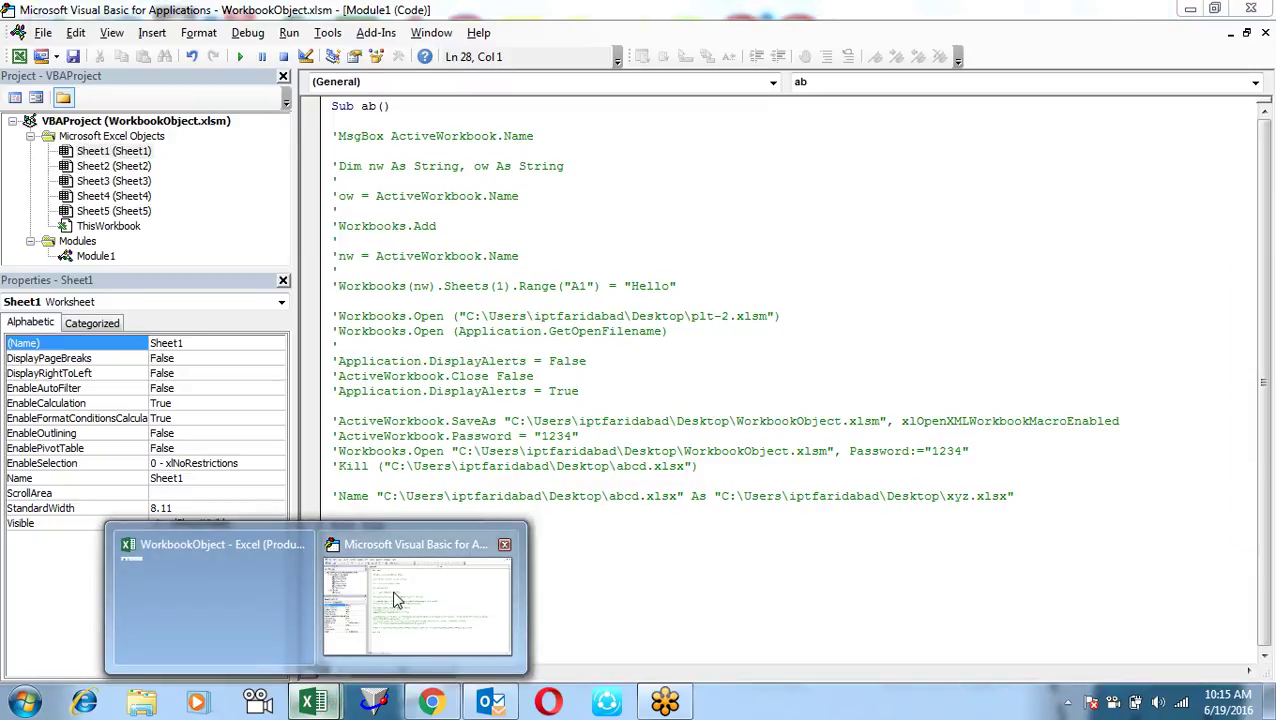
{"action": "left_click", "coordinate": [397, 598]}
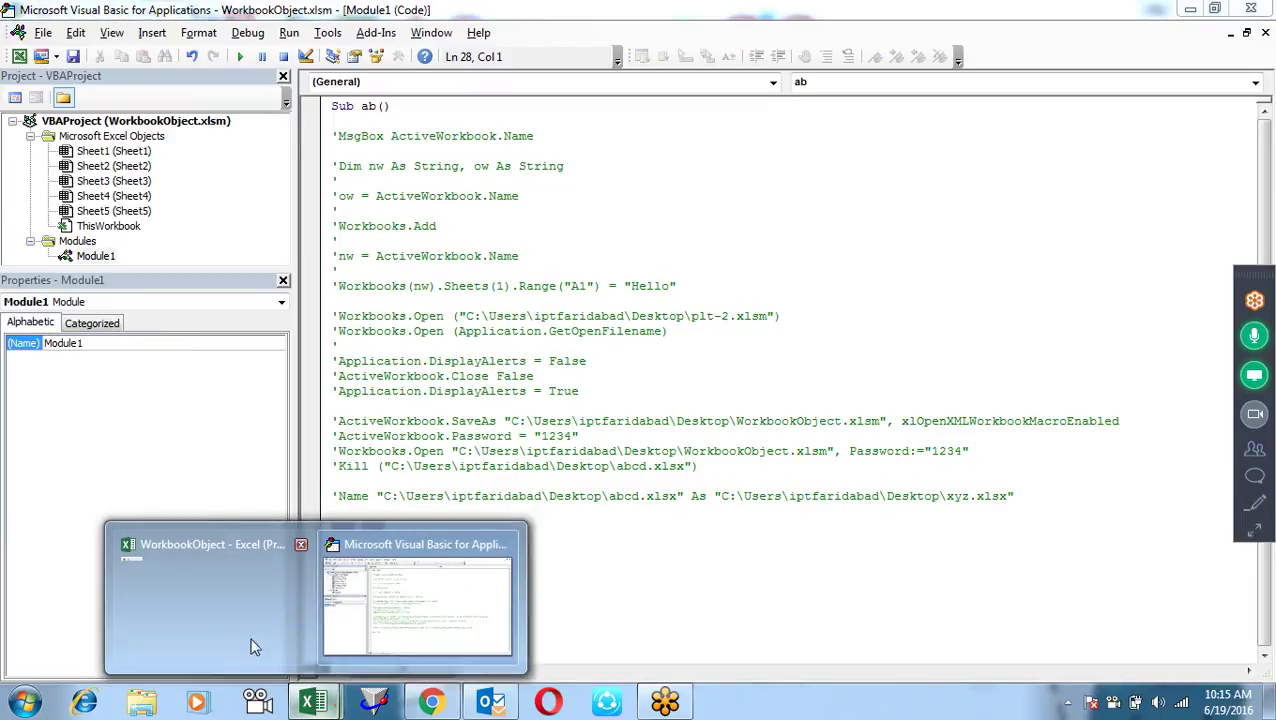
{"action": "left_click", "coordinate": [253, 647]}
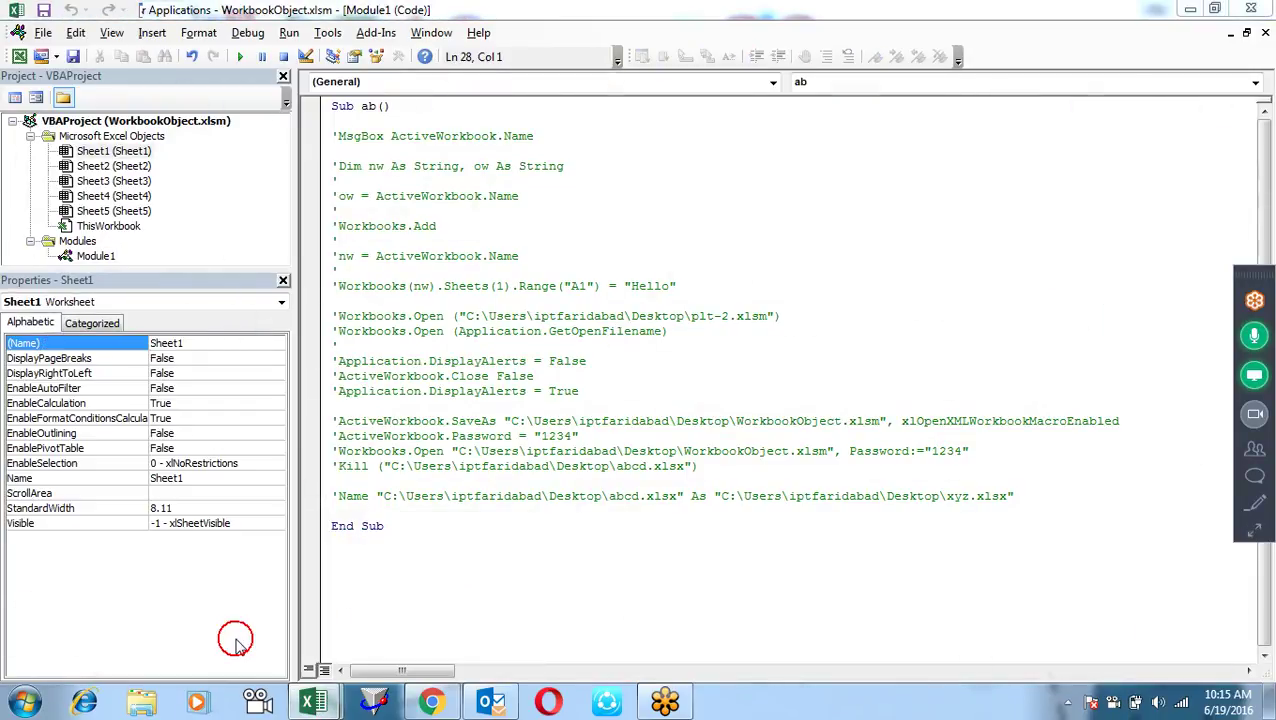
{"action": "left_click", "coordinate": [1250, 9]}
{"action": "left_click", "coordinate": [560, 386]}
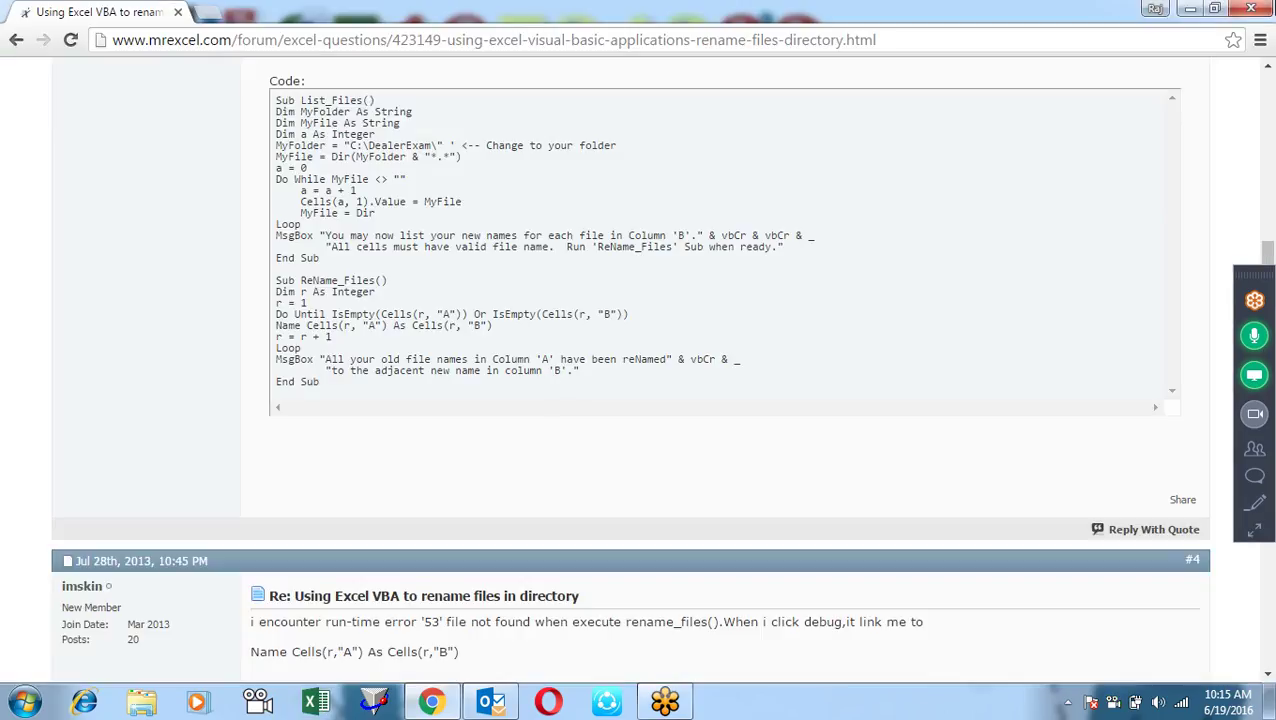
Open the xyz workbook from the desktop and dismiss the activation notice.
{"action": "left_click", "coordinate": [1190, 9]}
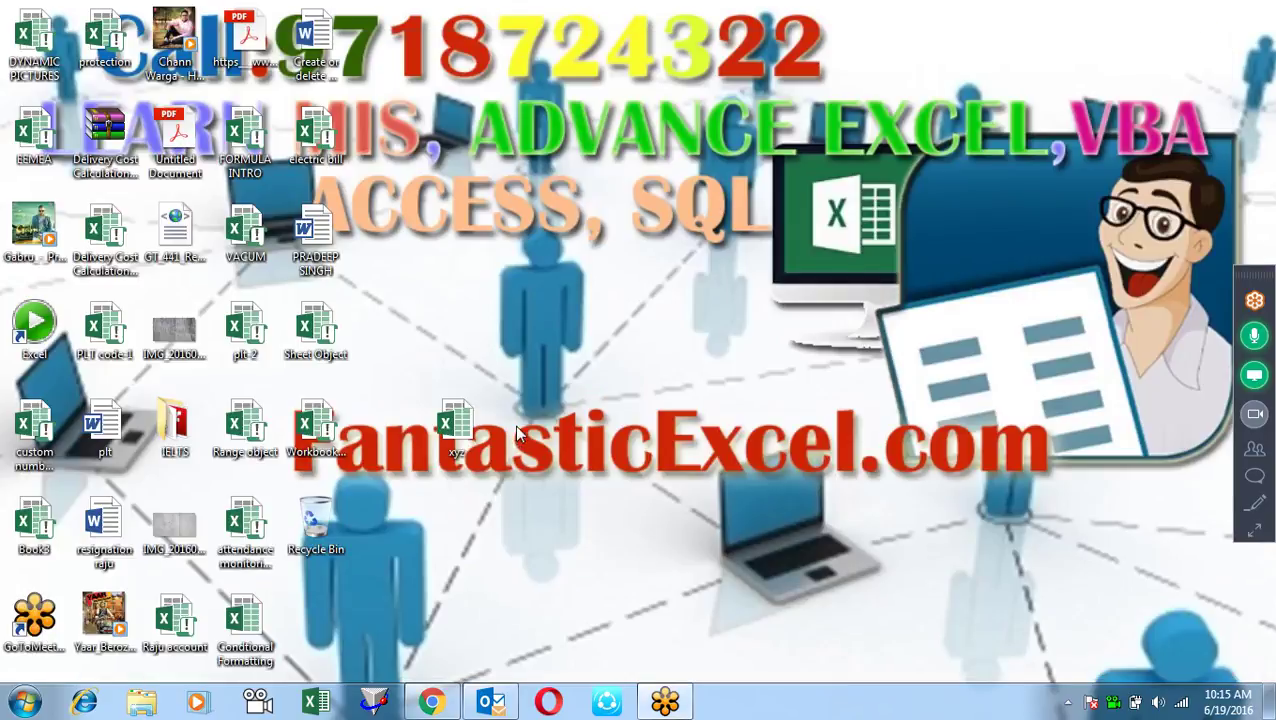
{"action": "left_click", "coordinate": [455, 425]}
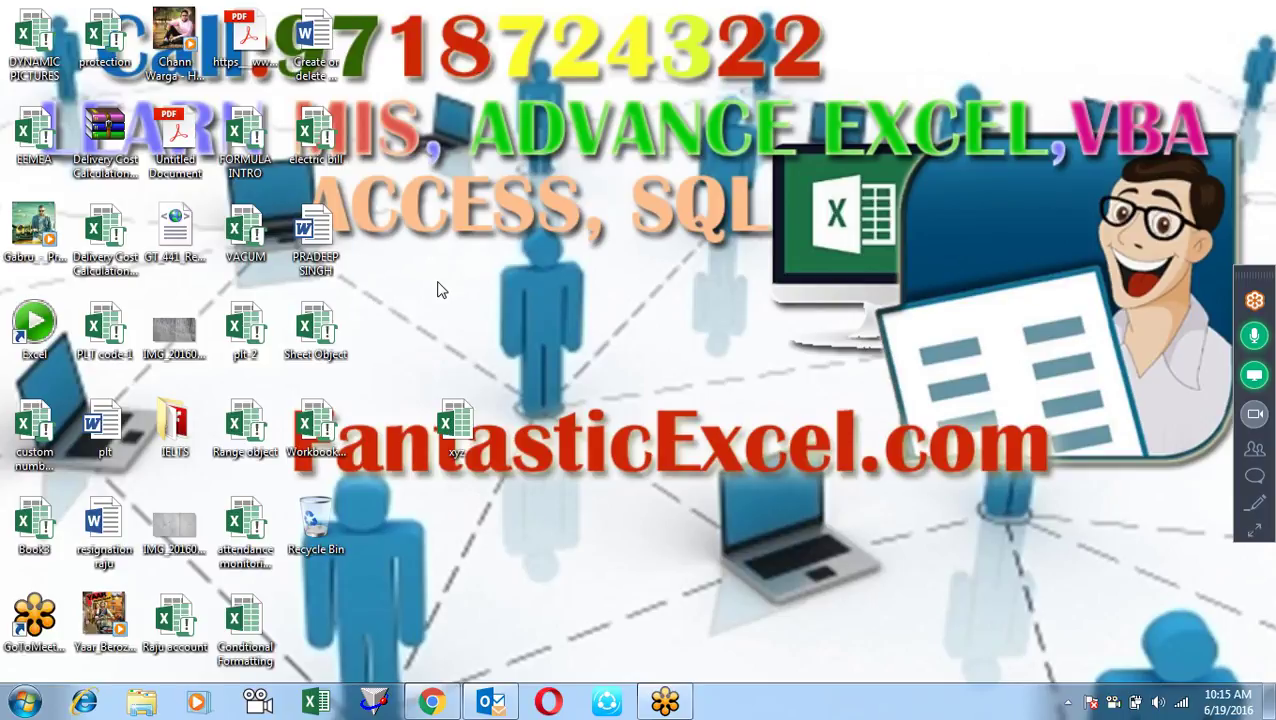
{"action": "right_click", "coordinate": [551, 227]}
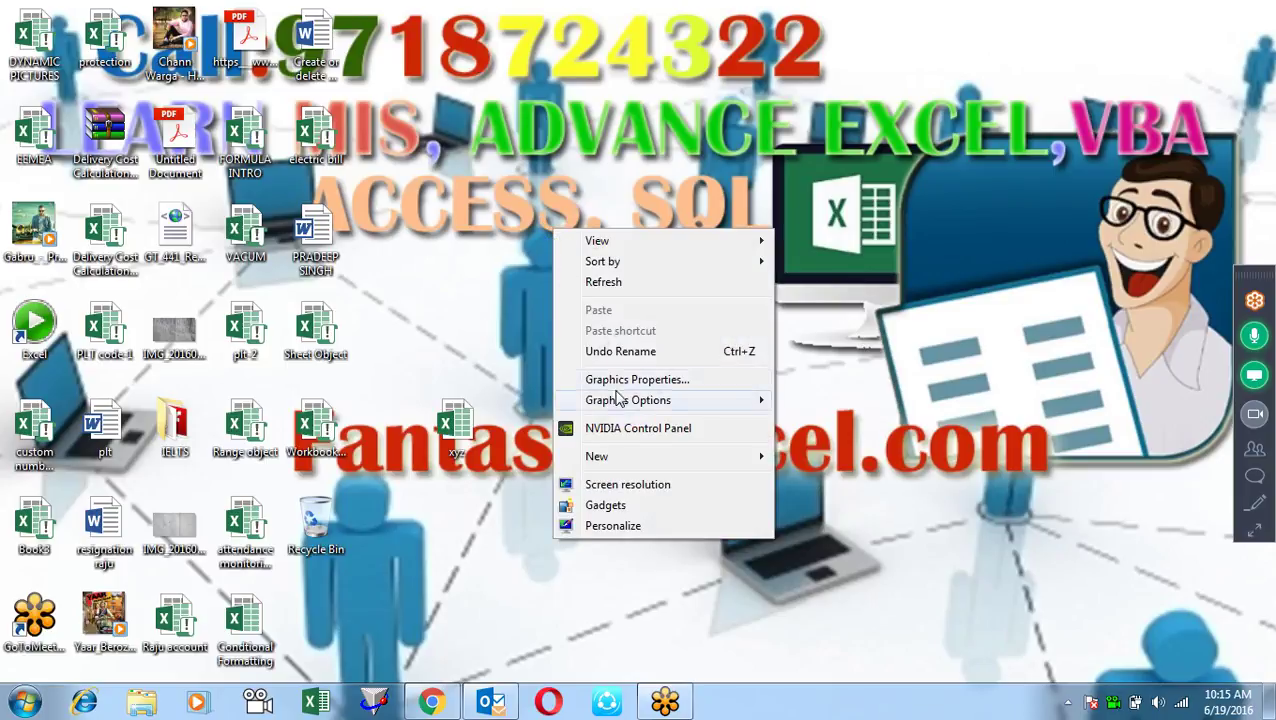
{"action": "left_click", "coordinate": [458, 398]}
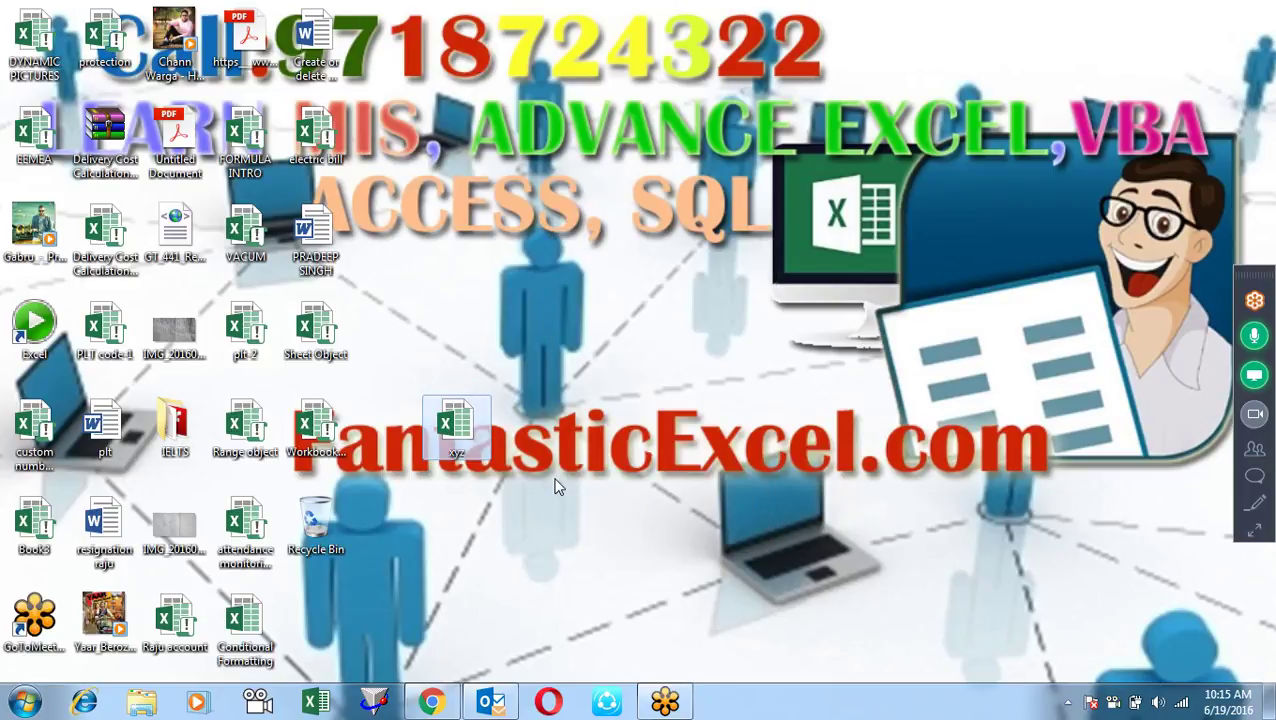
{"action": "double_click", "coordinate": [467, 420]}
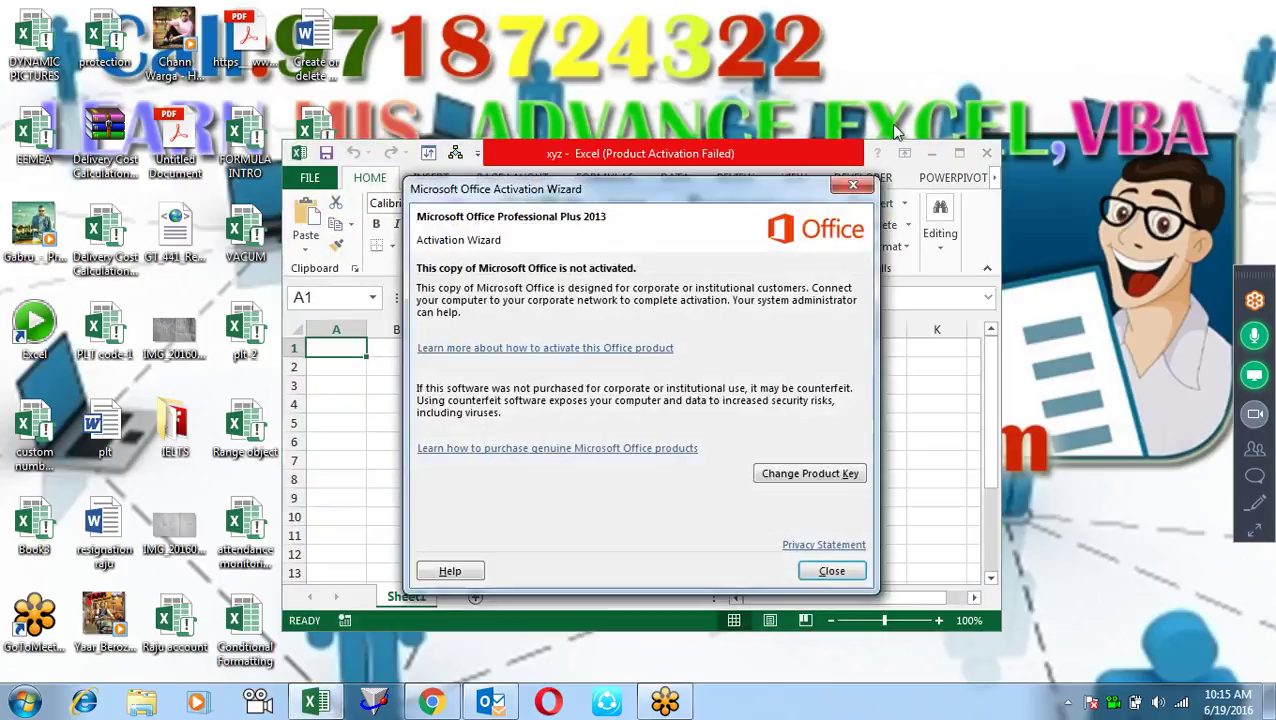
{"action": "left_click", "coordinate": [853, 185]}
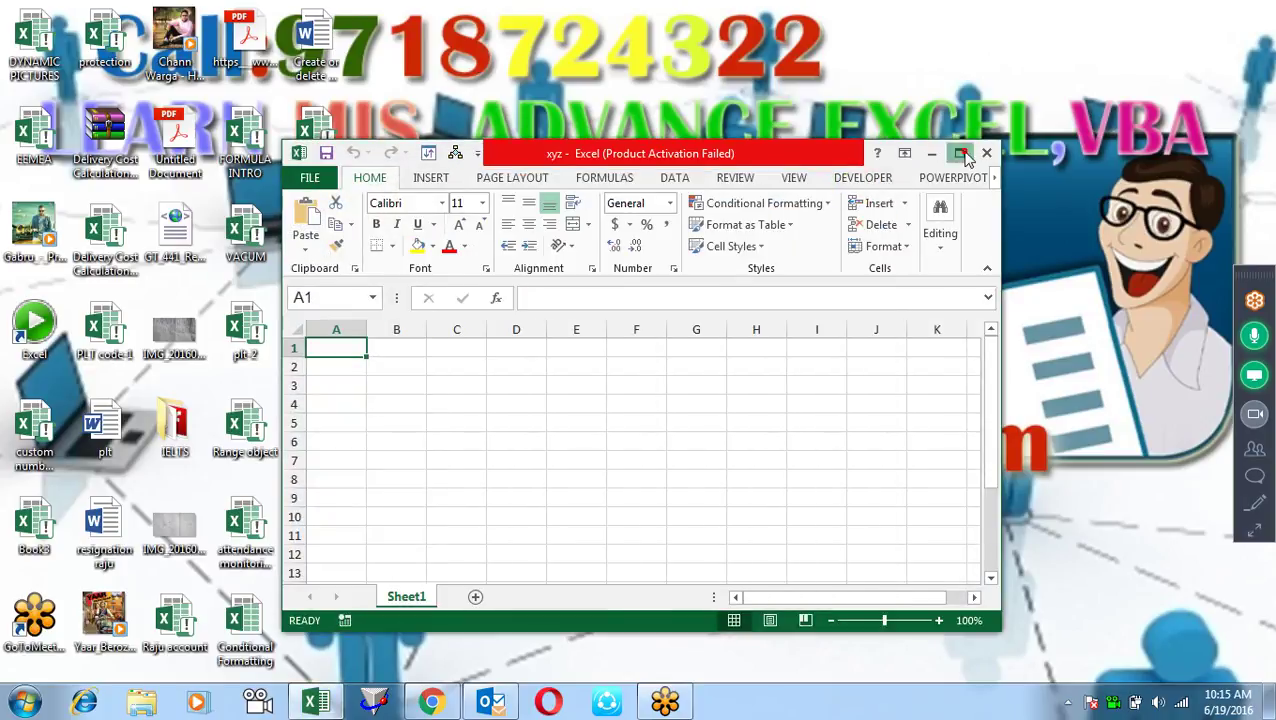
Maximize the window and enter headers EID, Name and Sales in A1:C1.
{"action": "left_click", "coordinate": [959, 153]}
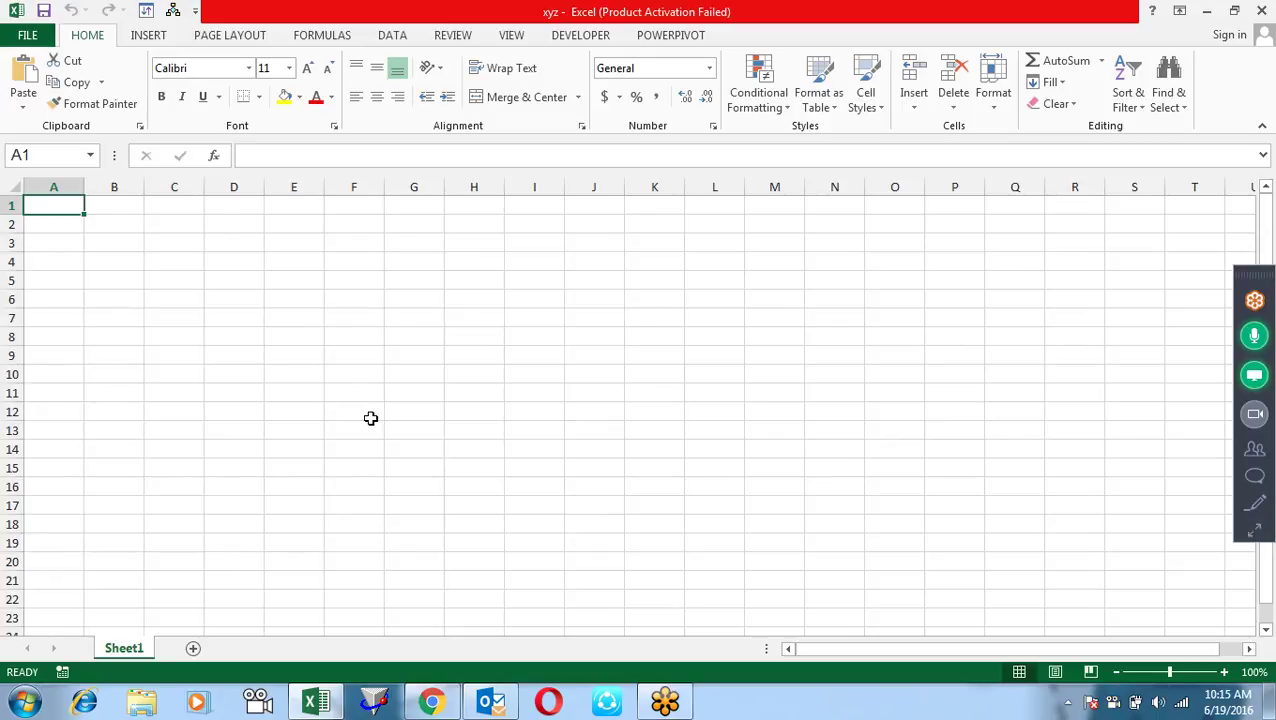
{"action": "type", "text": "N"}
{"action": "type", "text": "ame"}
{"action": "key", "text": "Tab"}
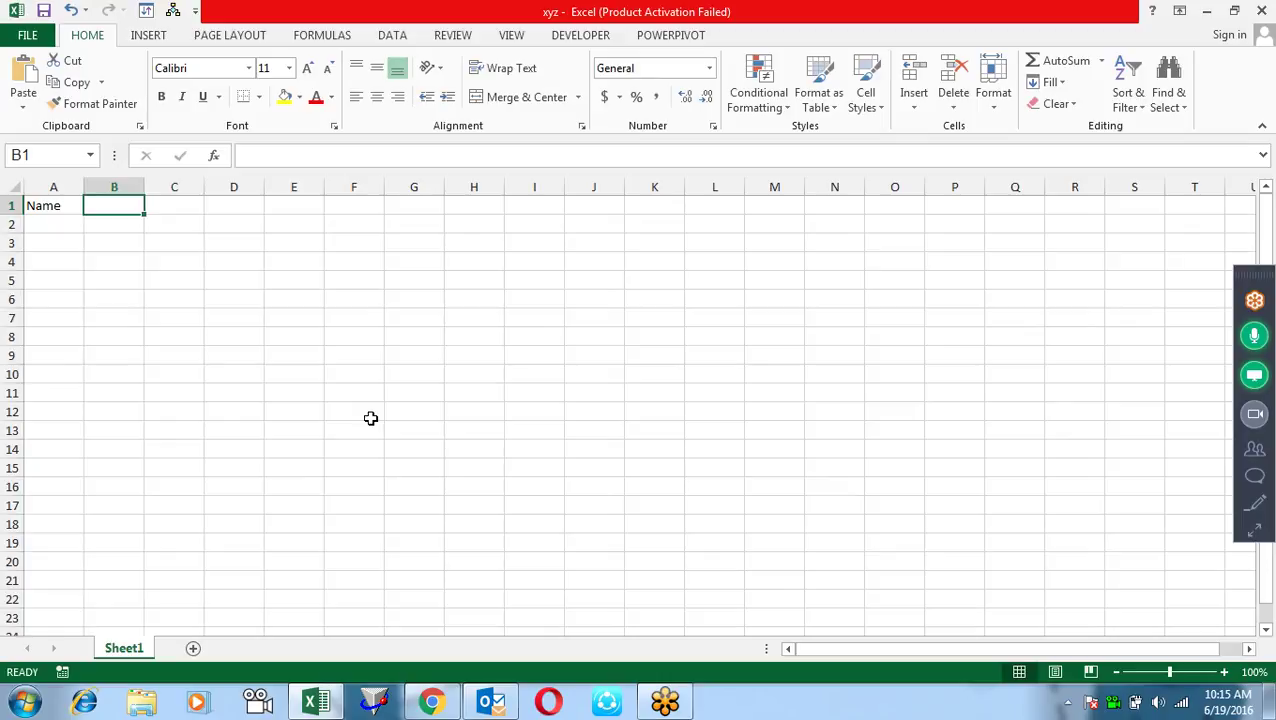
{"action": "key", "text": "Left"}
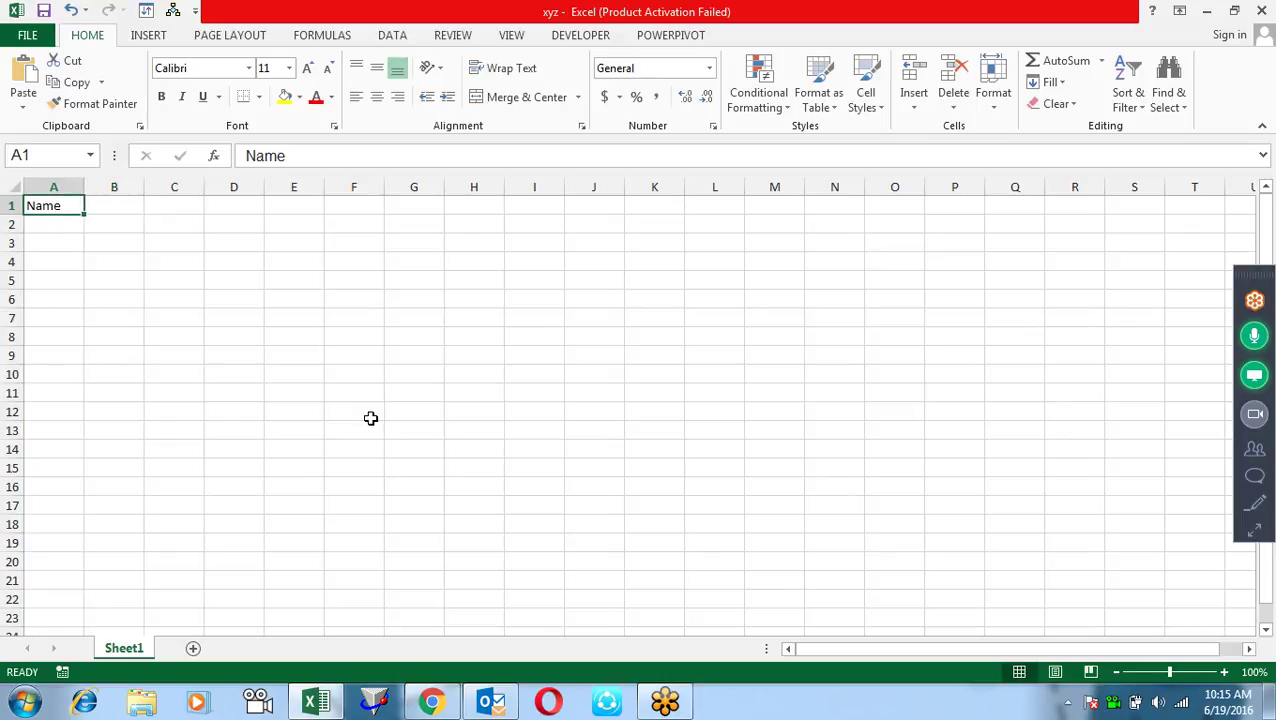
{"action": "type", "text": "EID"}
{"action": "key", "text": "Return"}
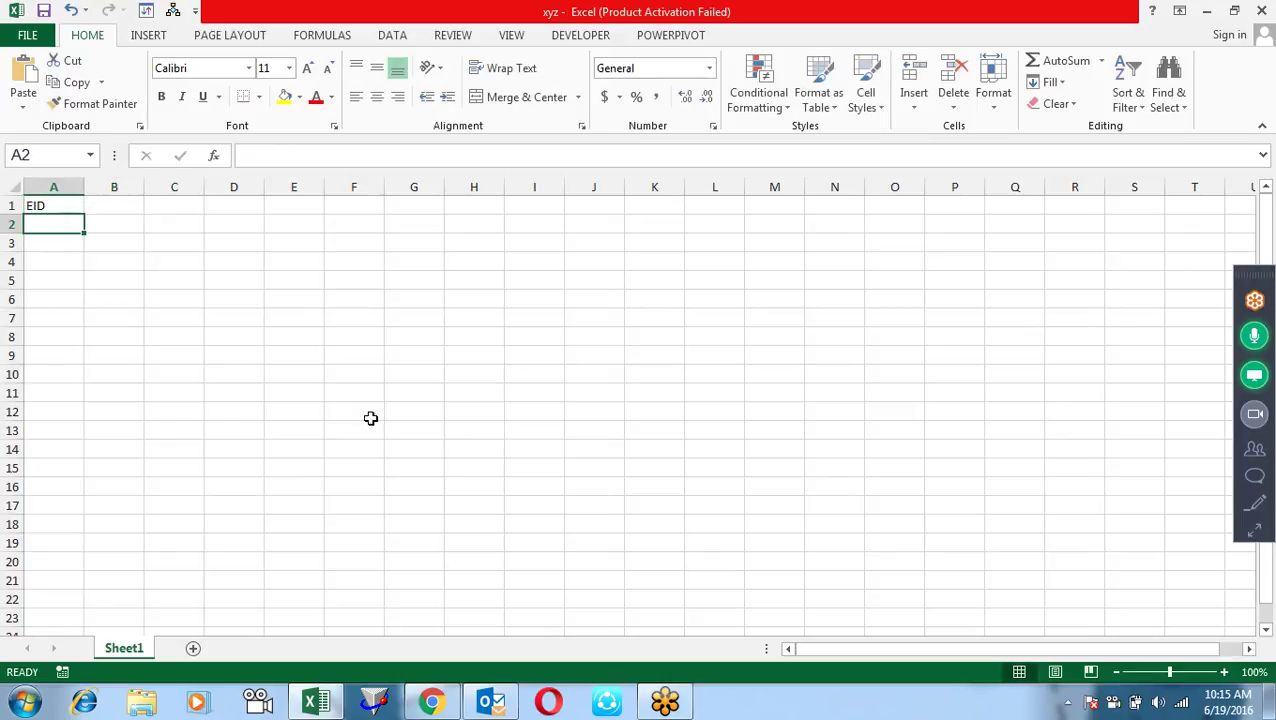
{"action": "key", "text": "Up"}
{"action": "key", "text": "Right"}
{"action": "type", "text": "Name"}
{"action": "key", "text": "Tab"}
{"action": "type", "text": "Sales"}
{"action": "key", "text": "Return"}
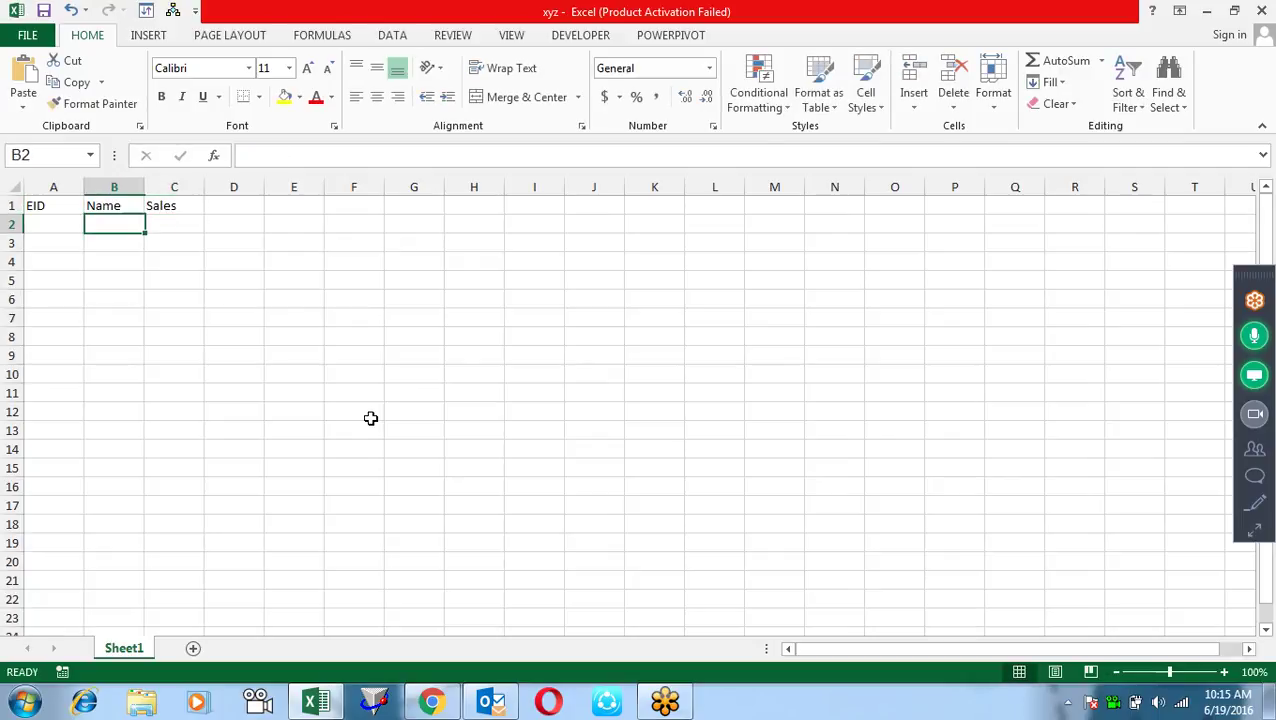
Enter the first record: E001, a sample name, and =RANDBETWEEN(10,90) in C2.
{"action": "key", "text": "Left"}
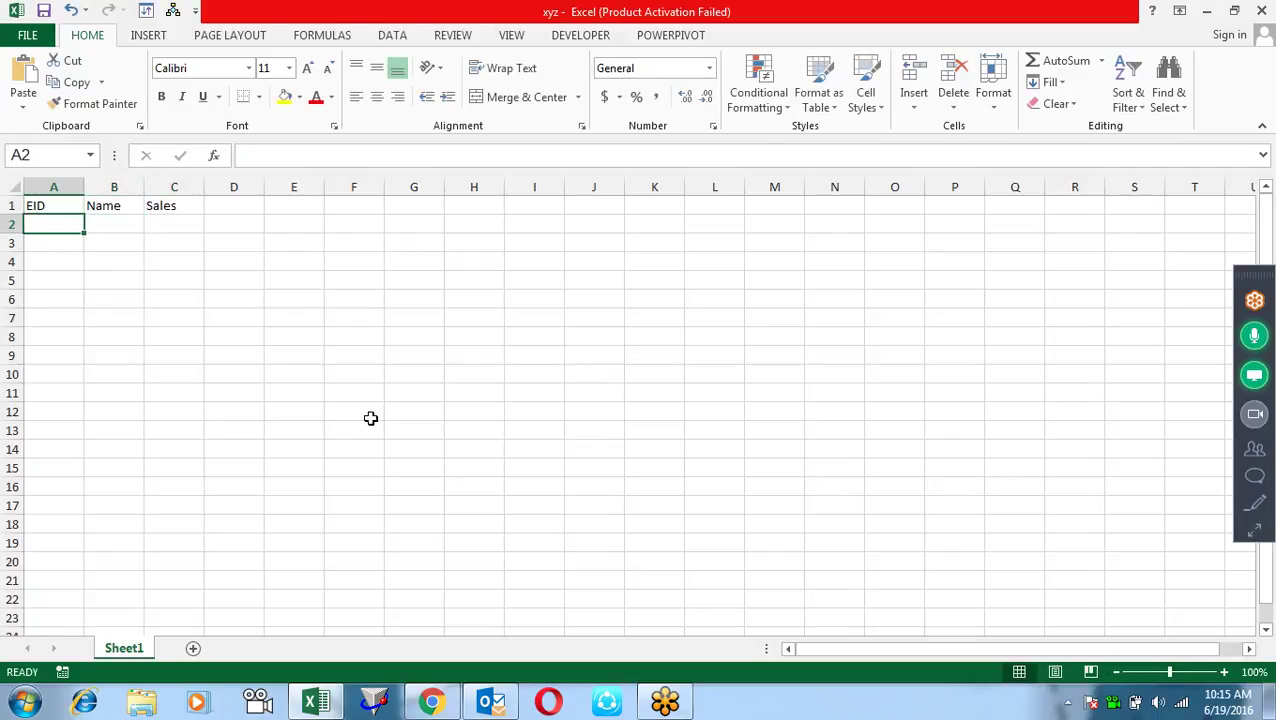
{"action": "type", "text": "Eoo"}
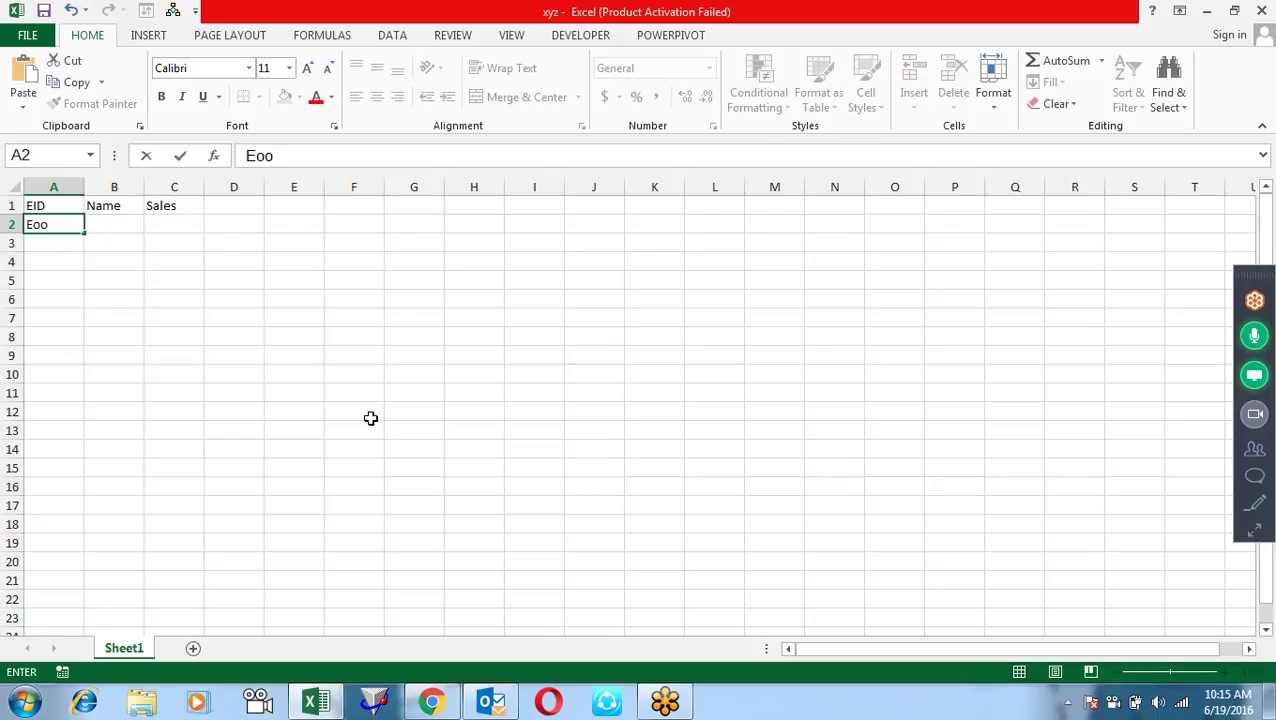
{"action": "key", "text": "BackSpace"}
{"action": "key", "text": "BackSpace"}
{"action": "type", "text": "E001"}
{"action": "key", "text": "Tab"}
{"action": "type", "text": "sandeep"}
{"action": "key", "text": "Tab"}
{"action": "type", "text": "=ra"}
{"action": "key", "text": "Down"}
{"action": "key", "text": "Down"}
{"action": "key", "text": "Tab"}
{"action": "type", "text": "10,90)"}
{"action": "key", "text": "Return"}
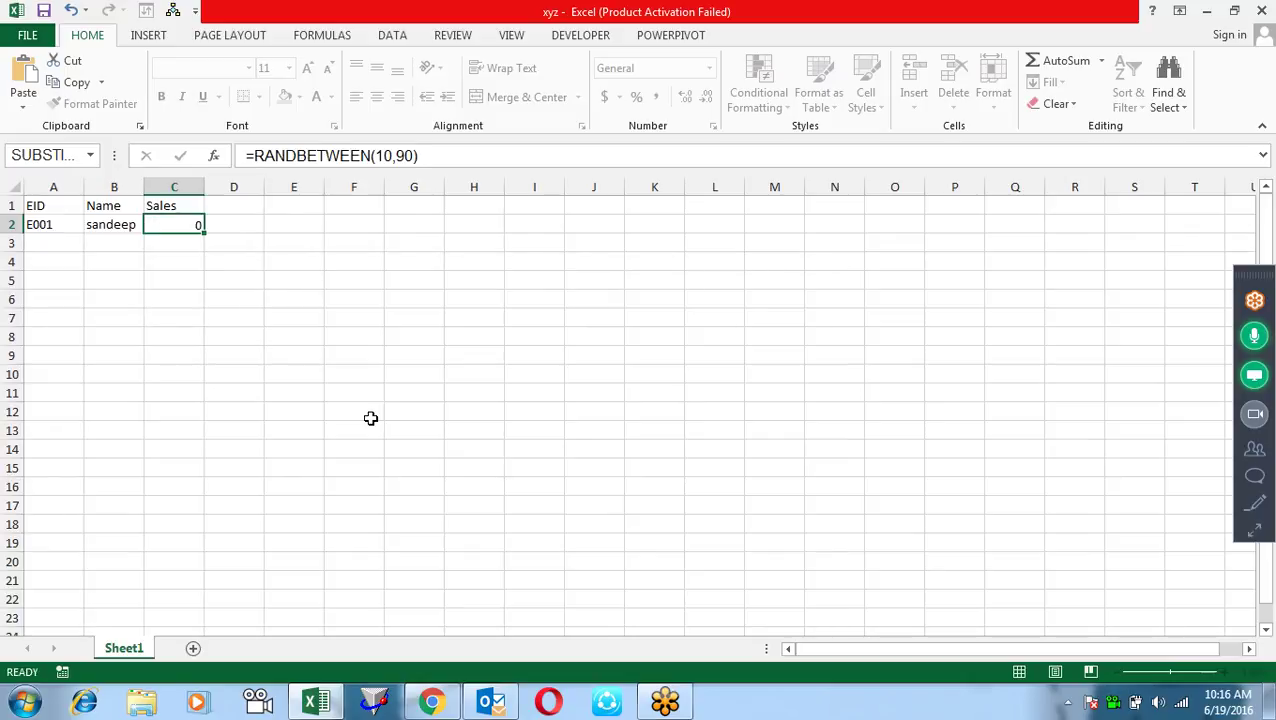
Fill A2:C2 down to row 236, paste it over itself as values, and clear copy mode.
{"action": "key", "text": "Up"}
{"action": "key", "text": "shift+Right"}
{"action": "key", "text": "shift+Right"}
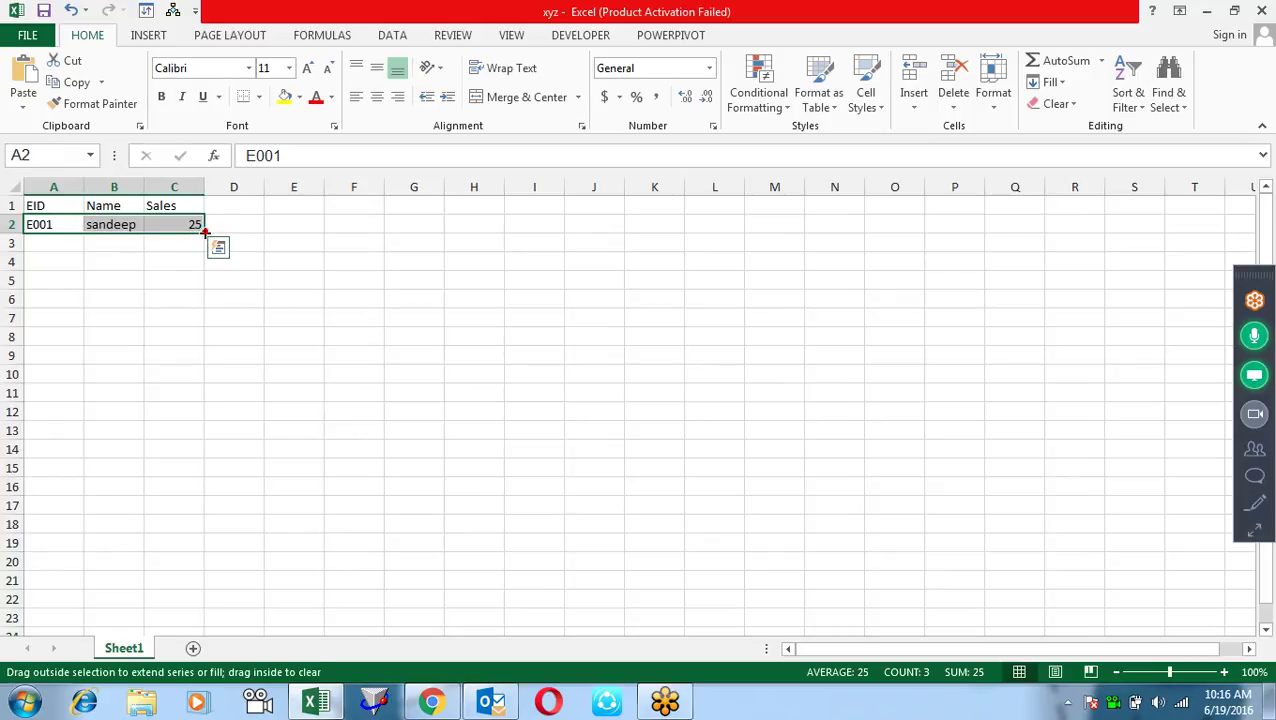
{"action": "left_click_drag", "start_coordinate": [205, 236], "coordinate": [213, 714]}
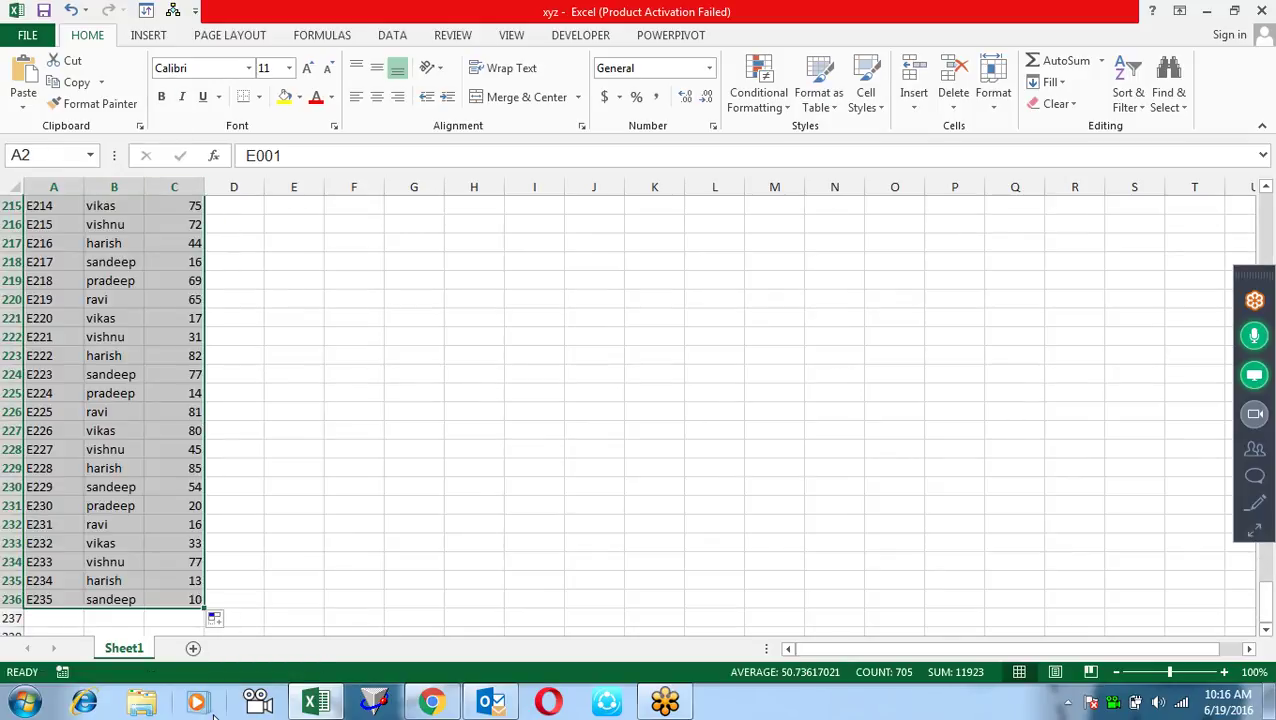
{"action": "key", "text": "ctrl+c"}
{"action": "key", "text": "alt+e"}
{"action": "key", "text": "s"}
{"action": "key", "text": "v"}
{"action": "key", "text": "Return"}
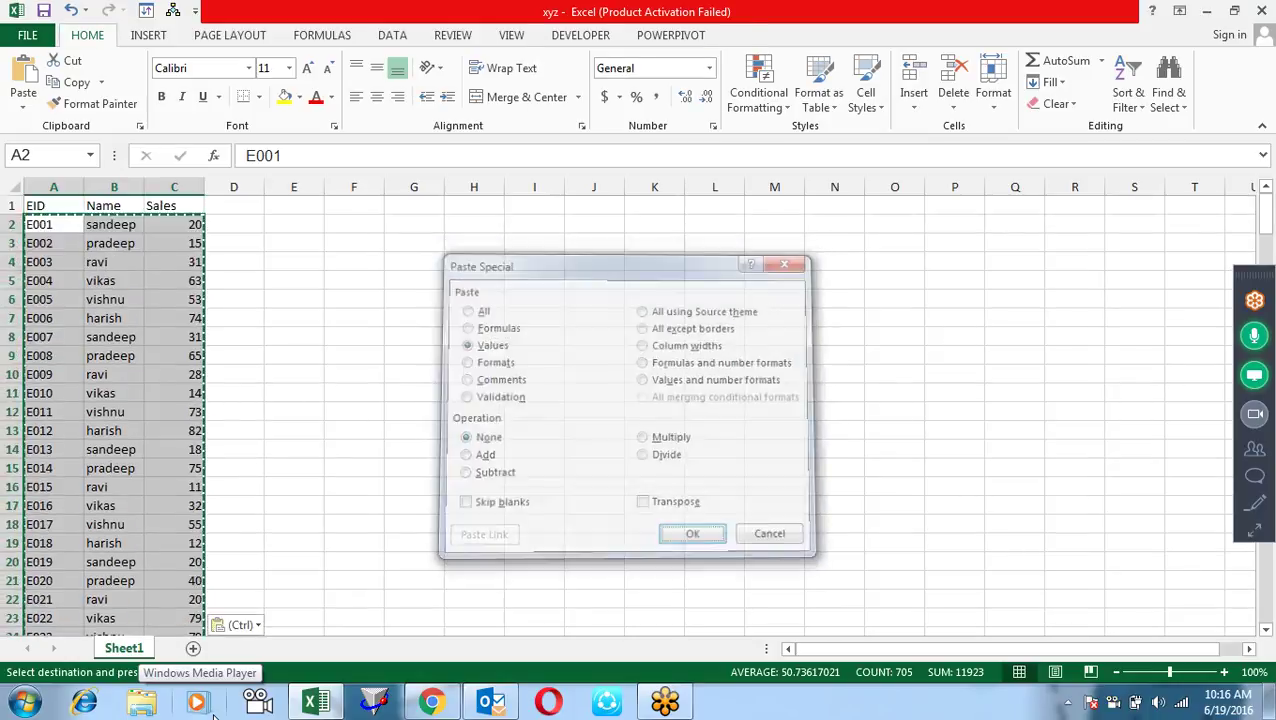
{"action": "key", "text": "Escape"}
{"action": "key", "text": "ctrl+Home"}
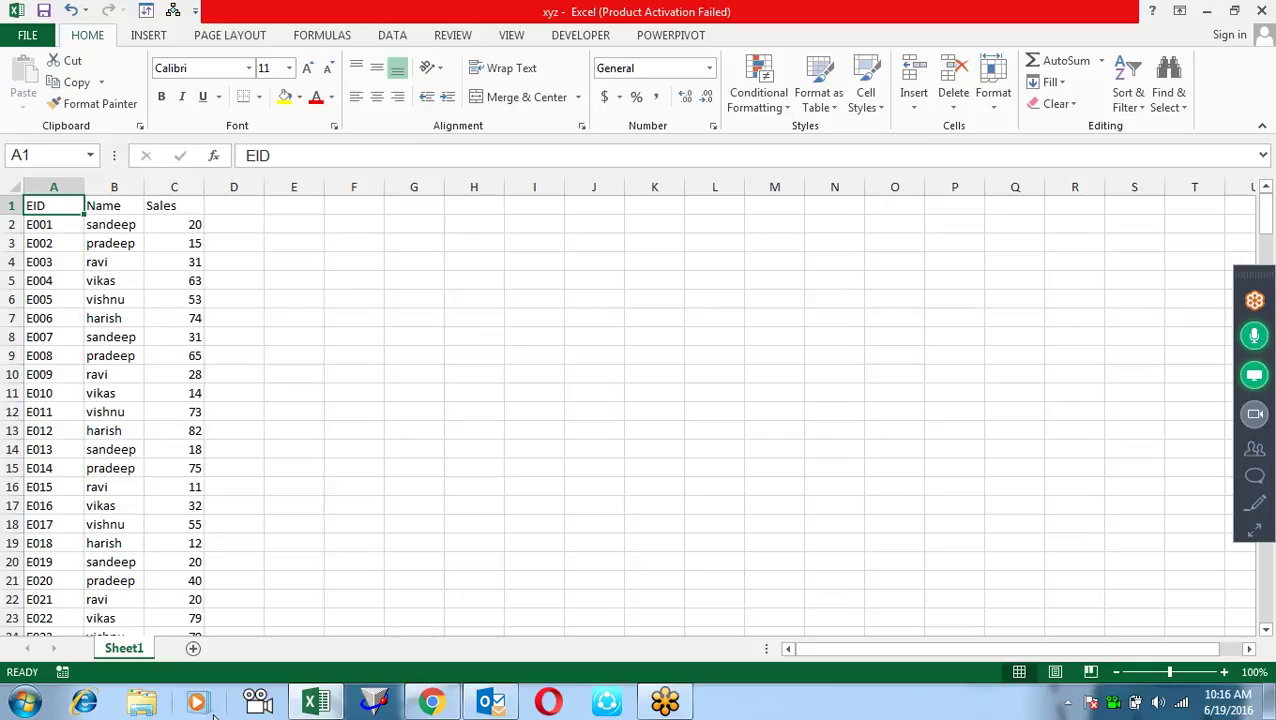
{"action": "key", "text": "Right"}
{"action": "key", "text": "Right"}
{"action": "key", "text": "Right"}
{"action": "key", "text": "Right"}
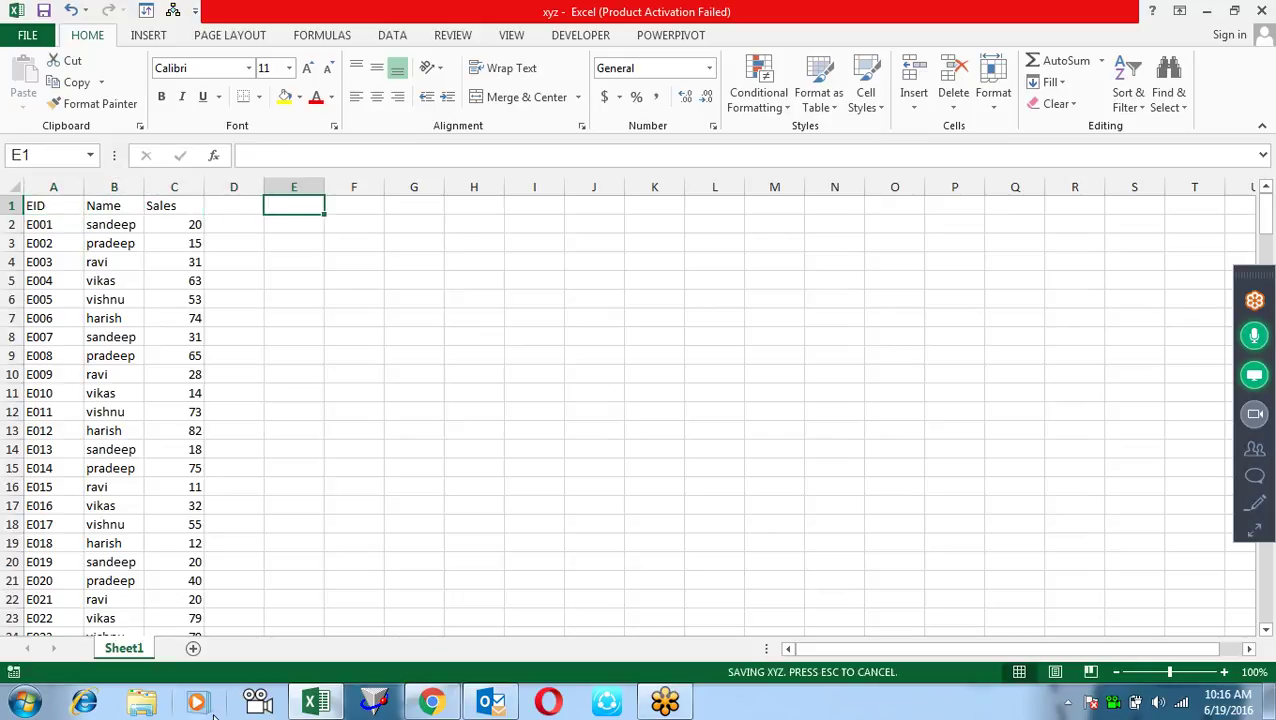
Close xyz and open WorkbookObject from the desktop, dismissing the activation notice.
{"action": "left_click", "coordinate": [1262, 11]}
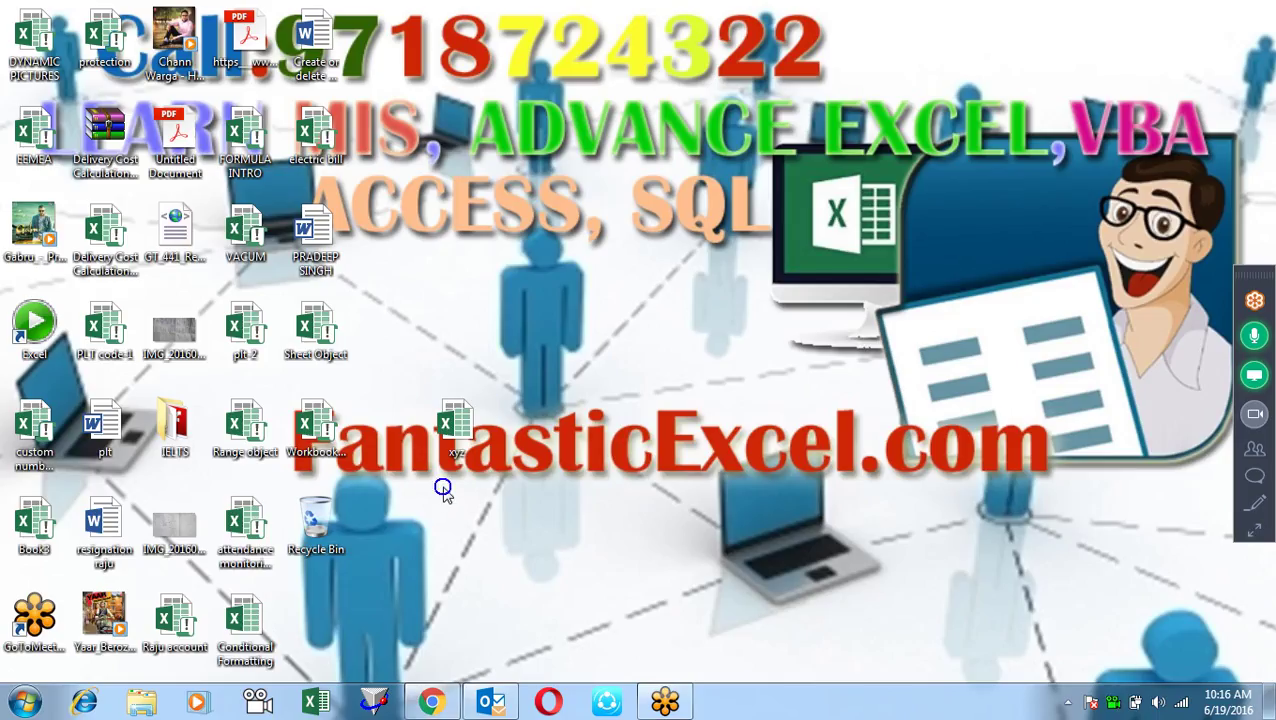
{"action": "right_click", "coordinate": [443, 487]}
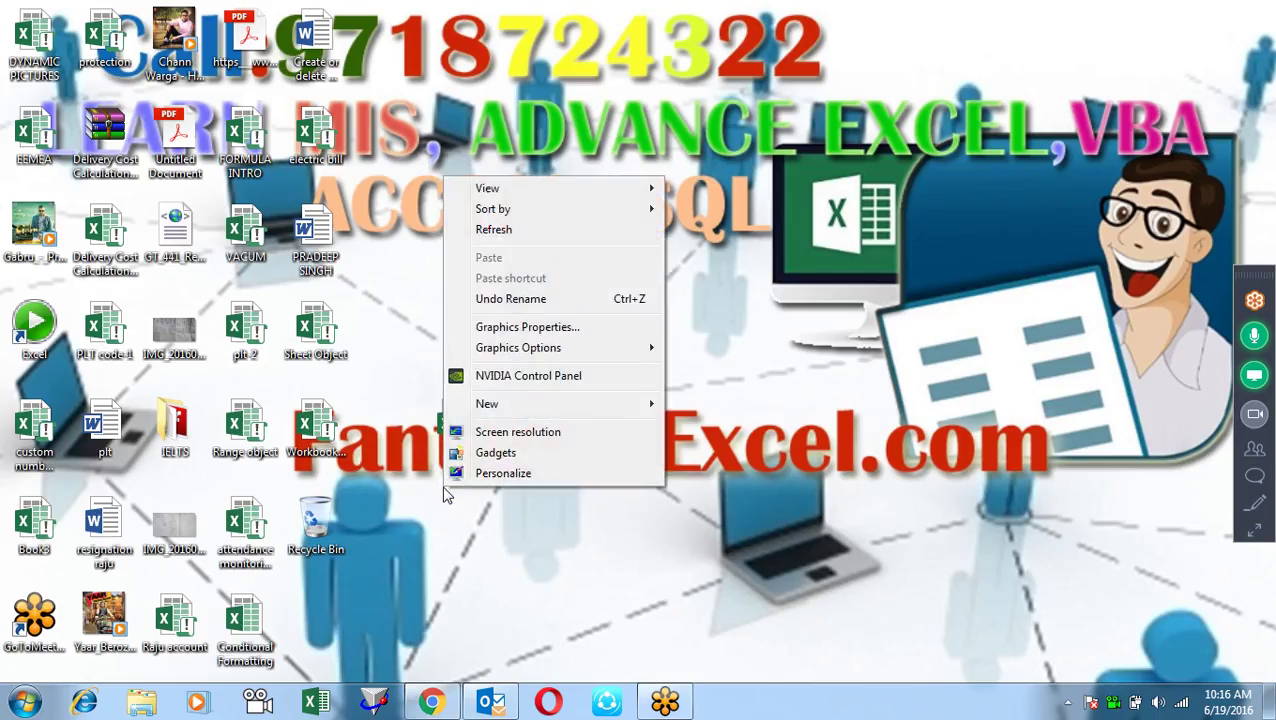
{"action": "left_click", "coordinate": [746, 450]}
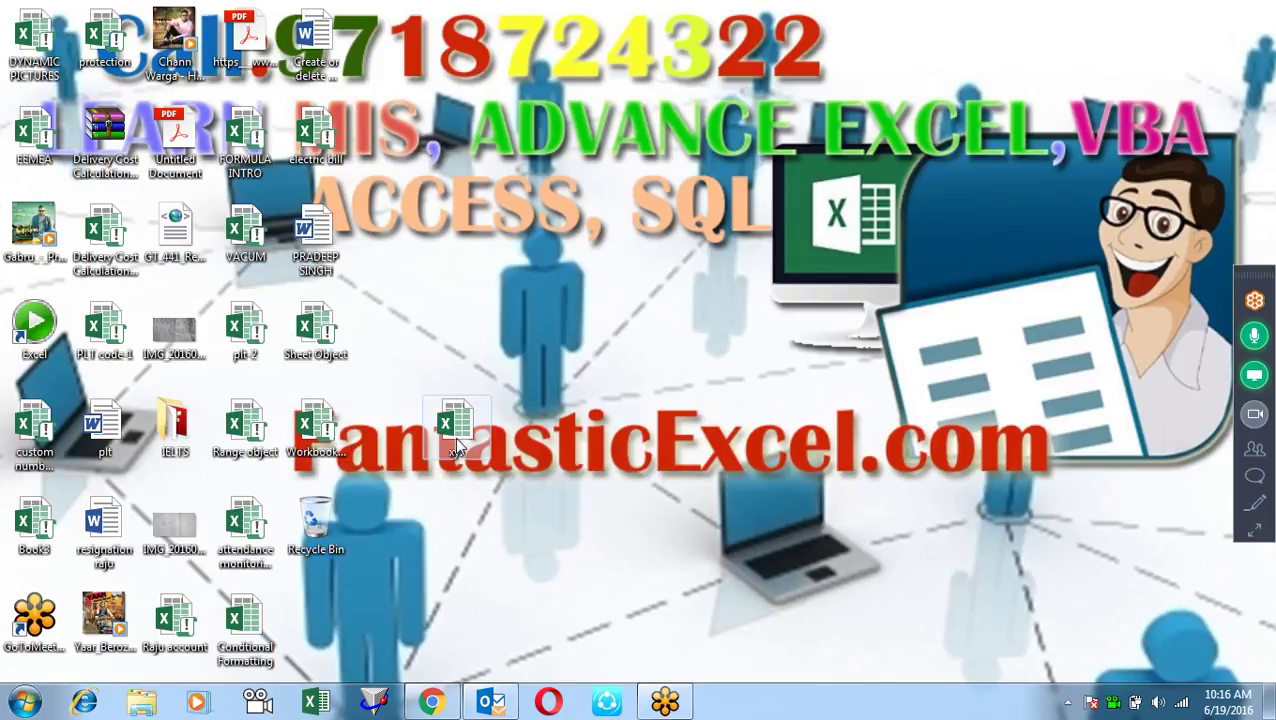
{"action": "double_click", "coordinate": [330, 443]}
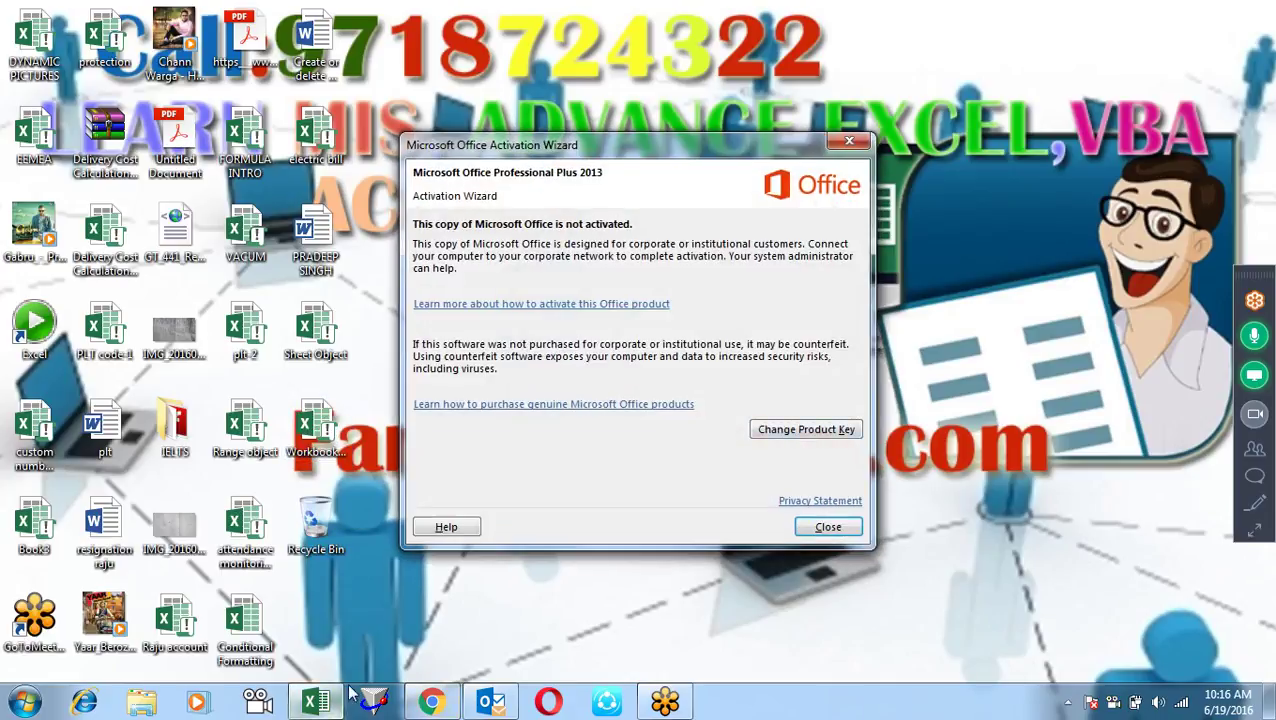
{"action": "left_click", "coordinate": [817, 535]}
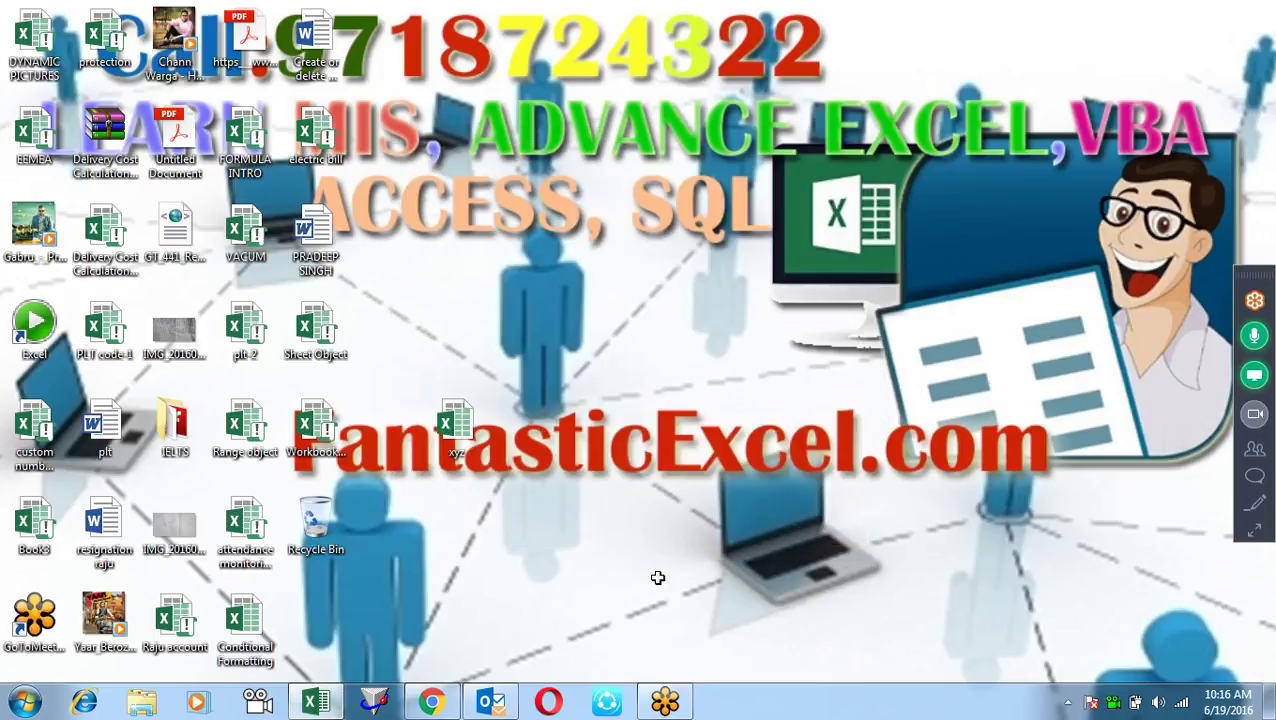
In the WorkbookObject workbook, rename Sheet1 to 'data'.
{"action": "left_click", "coordinate": [333, 700]}
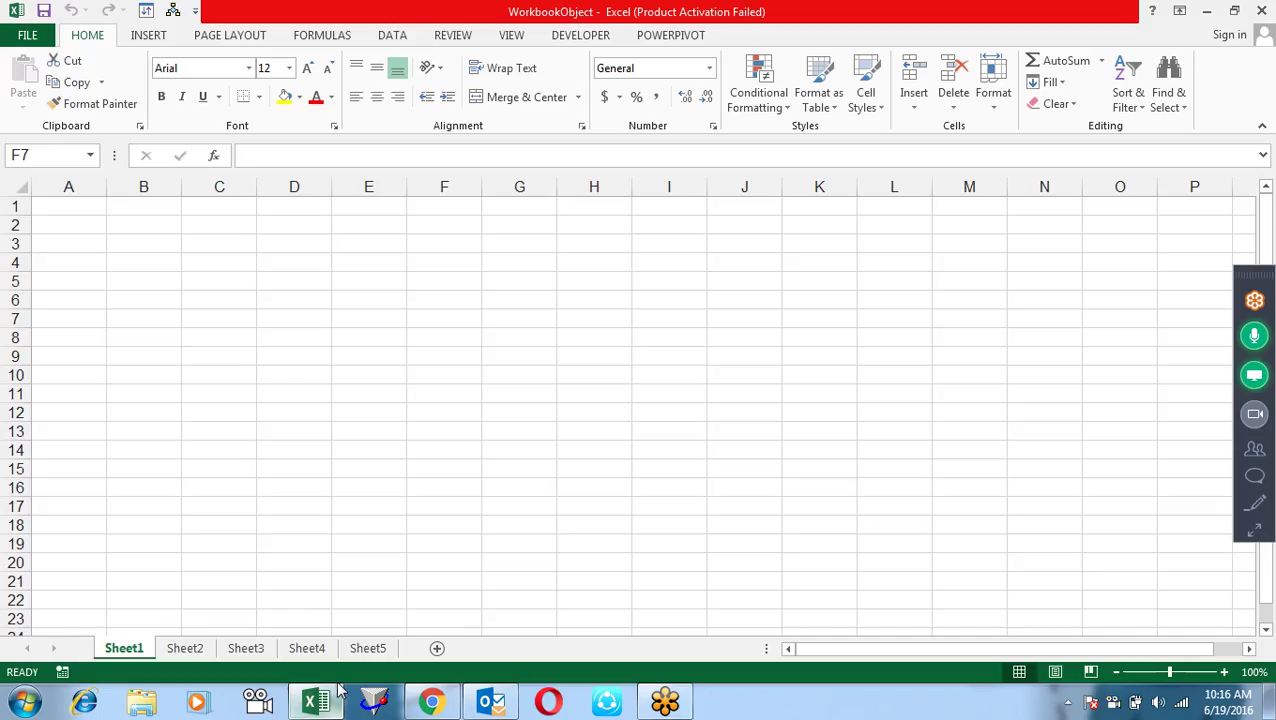
{"action": "left_click", "coordinate": [324, 413]}
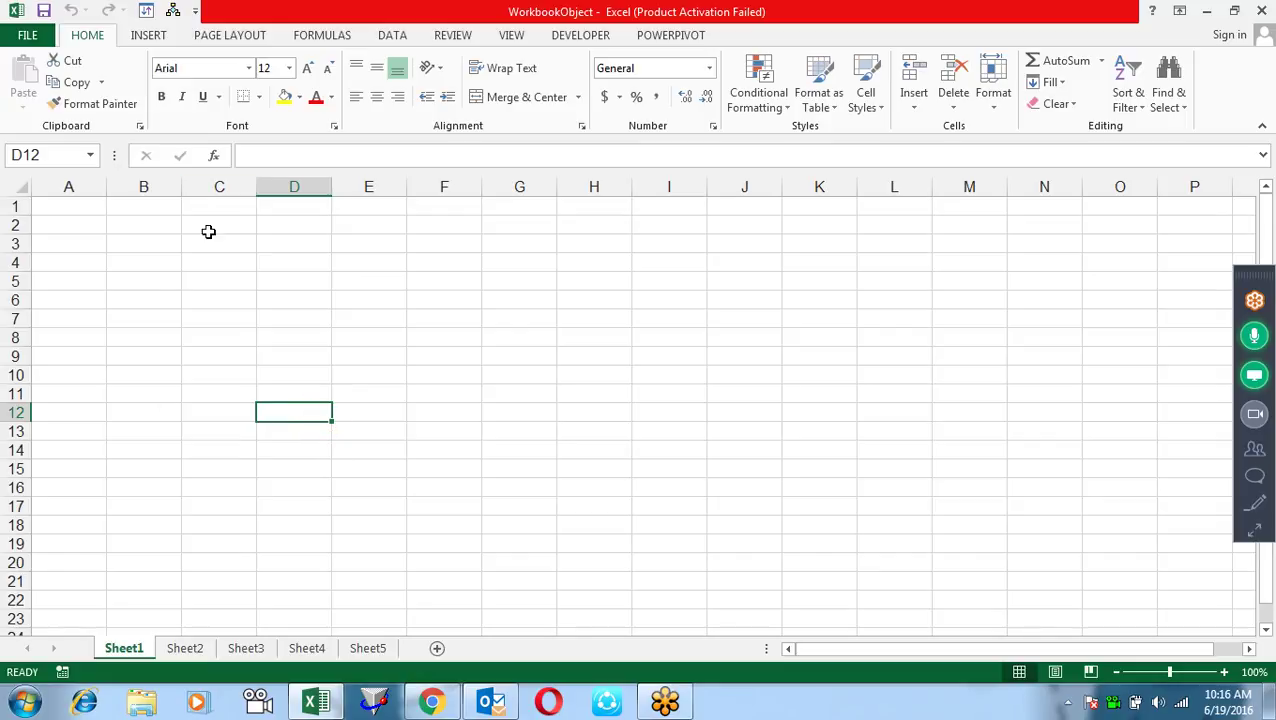
{"action": "left_click", "coordinate": [163, 481]}
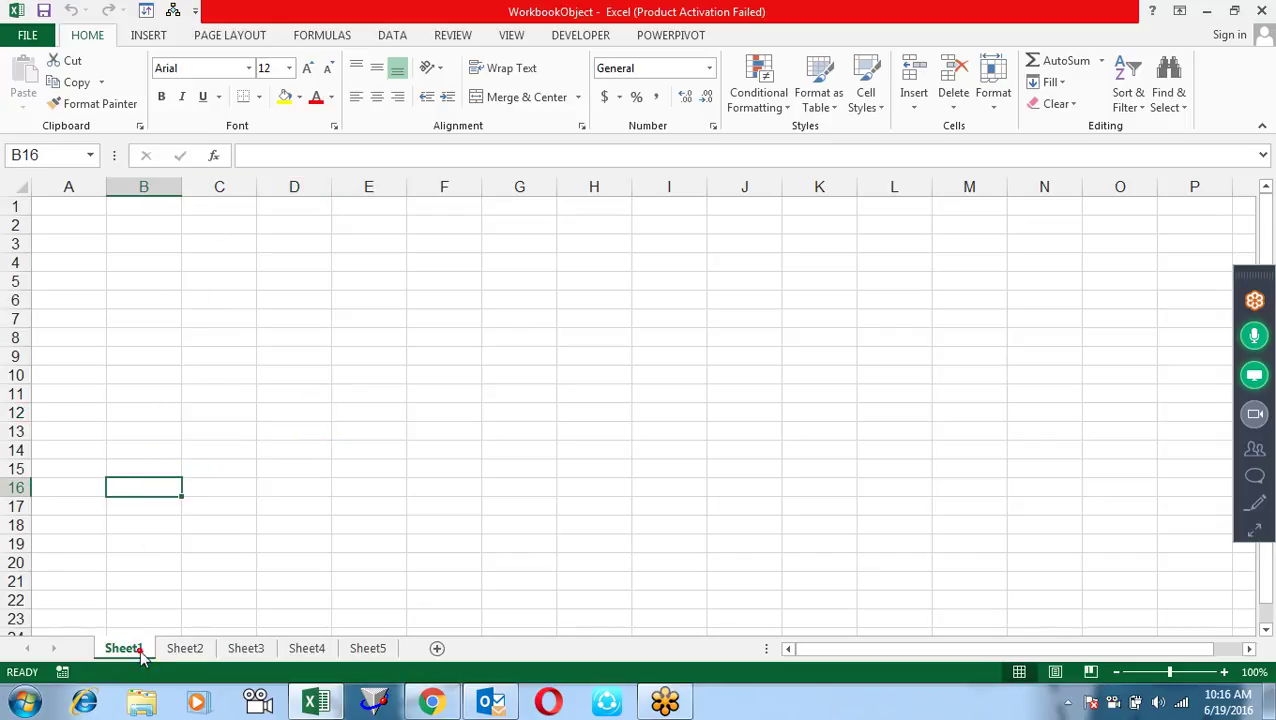
{"action": "double_click", "coordinate": [124, 648]}
{"action": "type", "text": "dat"}
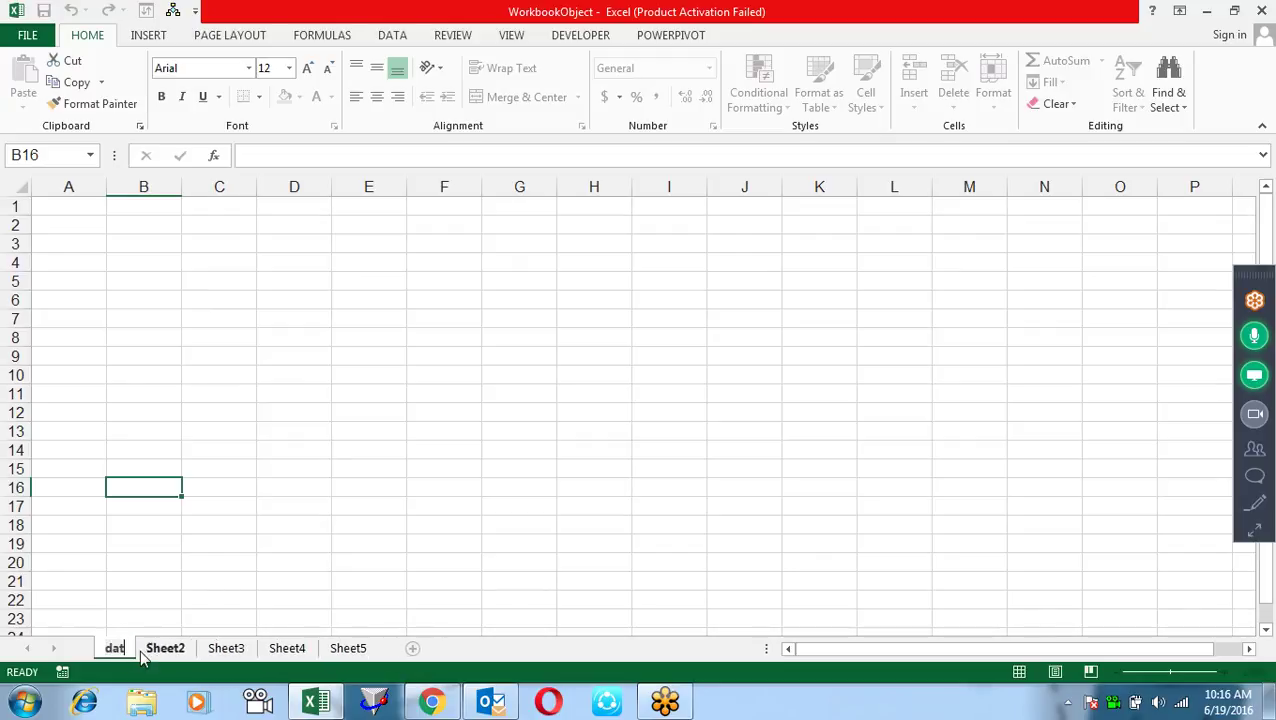
{"action": "type", "text": "a"}
{"action": "key", "text": "Return"}
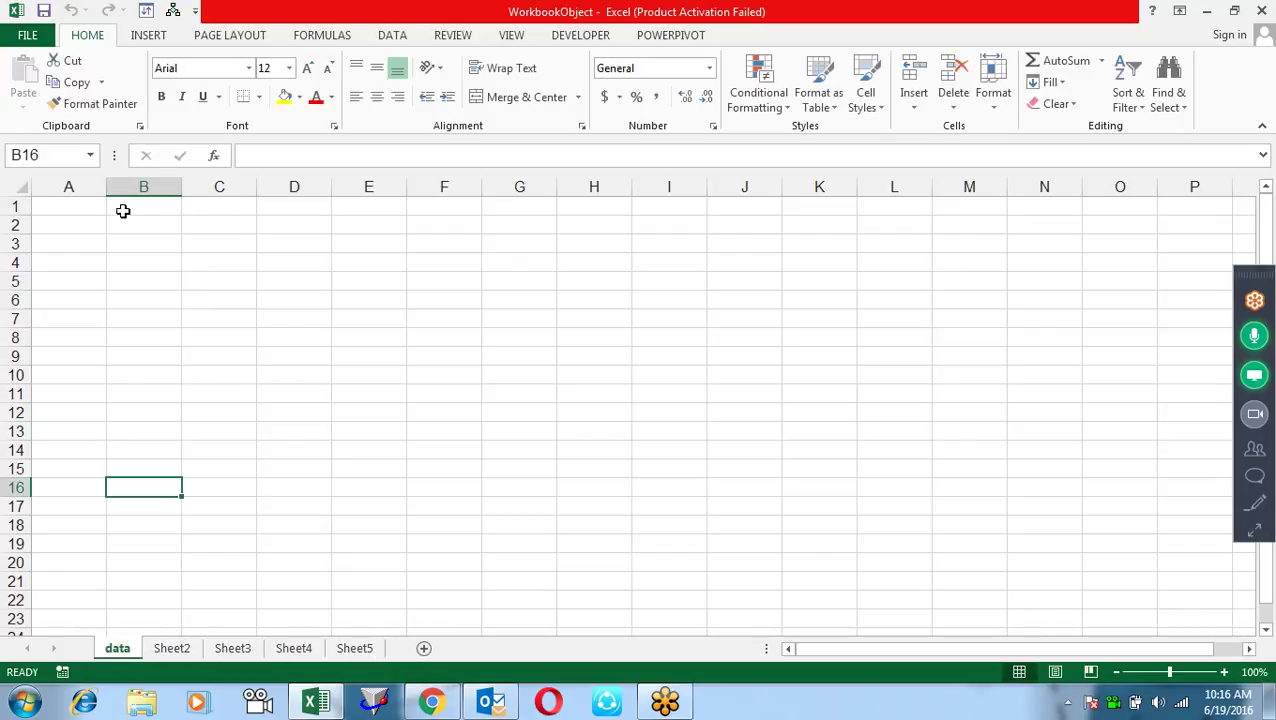
Enter the headers Eid, Name and Sales in cells A1 to C1.
{"action": "left_click", "coordinate": [77, 204]}
{"action": "type", "text": "E"}
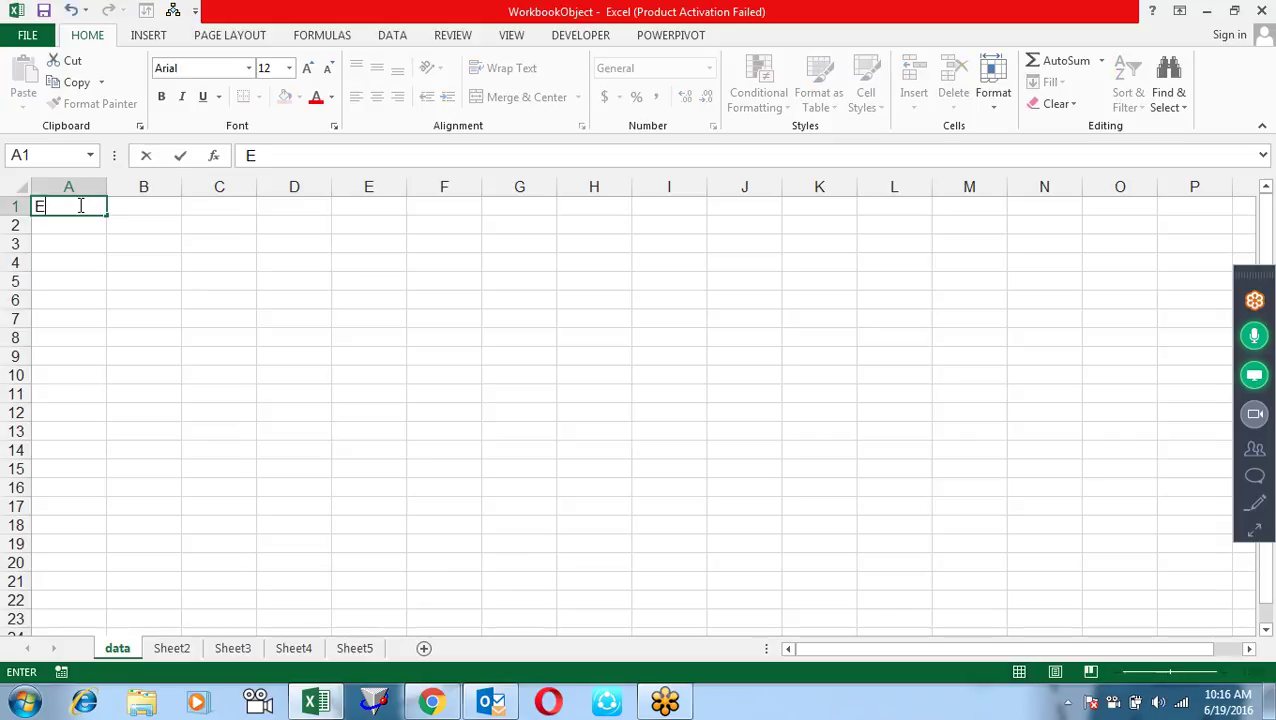
{"action": "type", "text": "id"}
{"action": "key", "text": "Tab"}
{"action": "type", "text": "Name"}
{"action": "key", "text": "Tab"}
{"action": "type", "text": "C"}
{"action": "key", "text": "BackSpace"}
{"action": "type", "text": "SAle"}
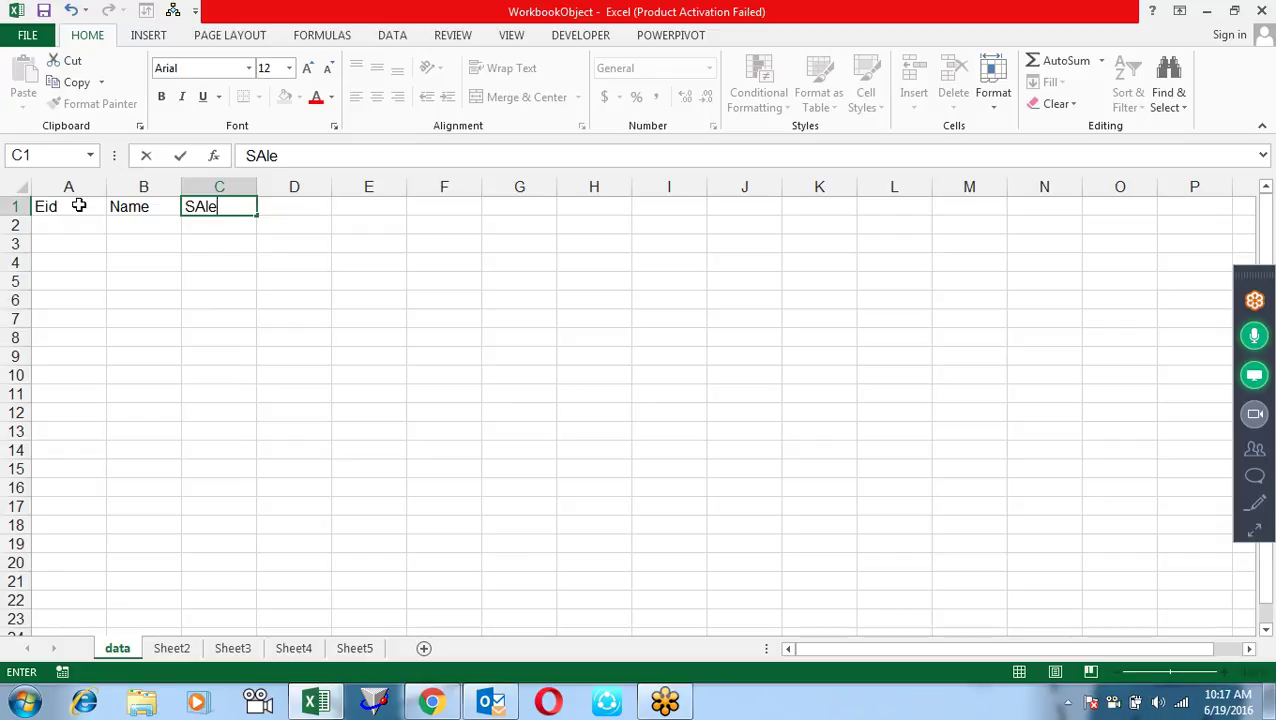
{"action": "type", "text": "s"}
{"action": "key", "text": "Return"}
Enter E001 in A2 and fill column A down with IDs to E089.
{"action": "type", "text": "E"}
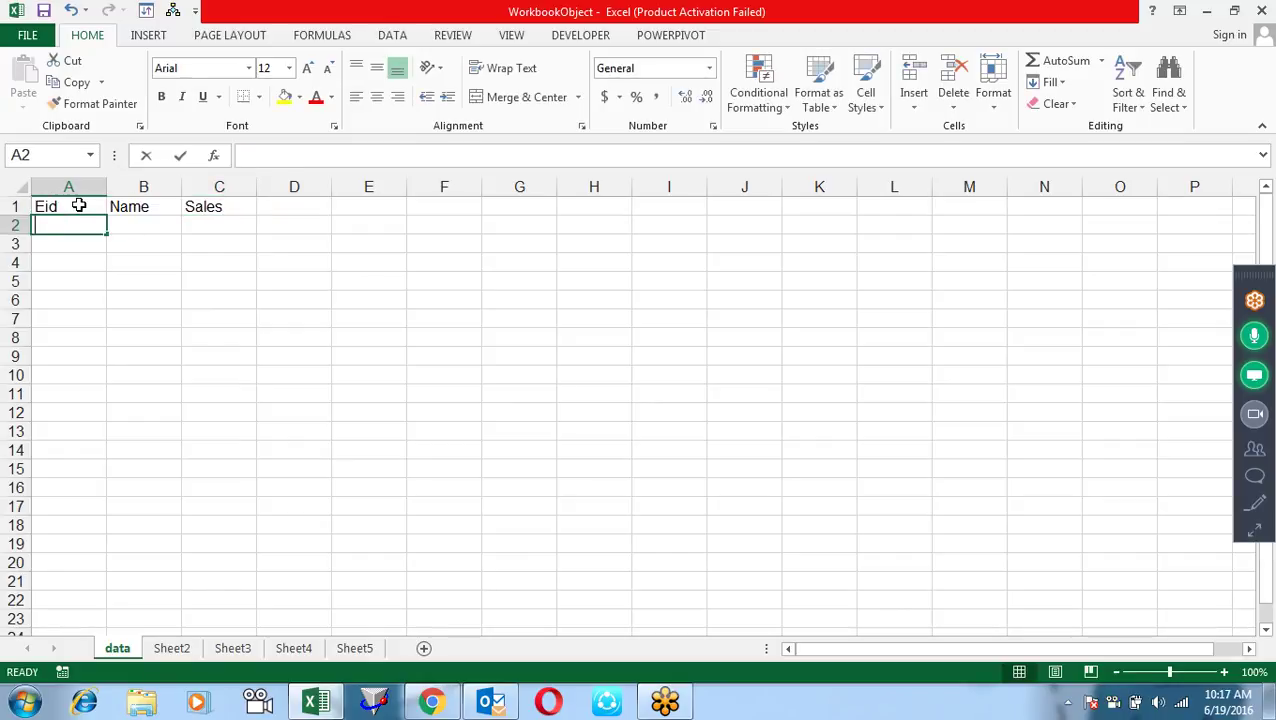
{"action": "type", "text": "001"}
{"action": "key", "text": "Return"}
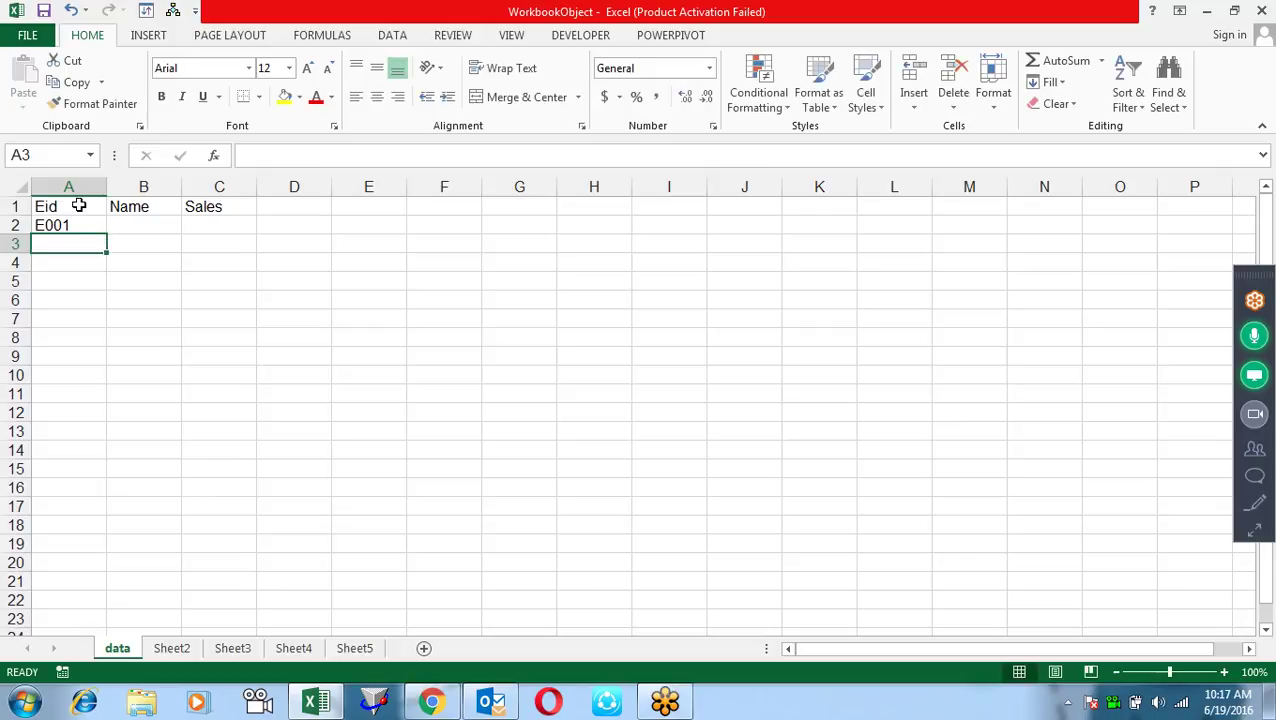
{"action": "type", "text": "@"}
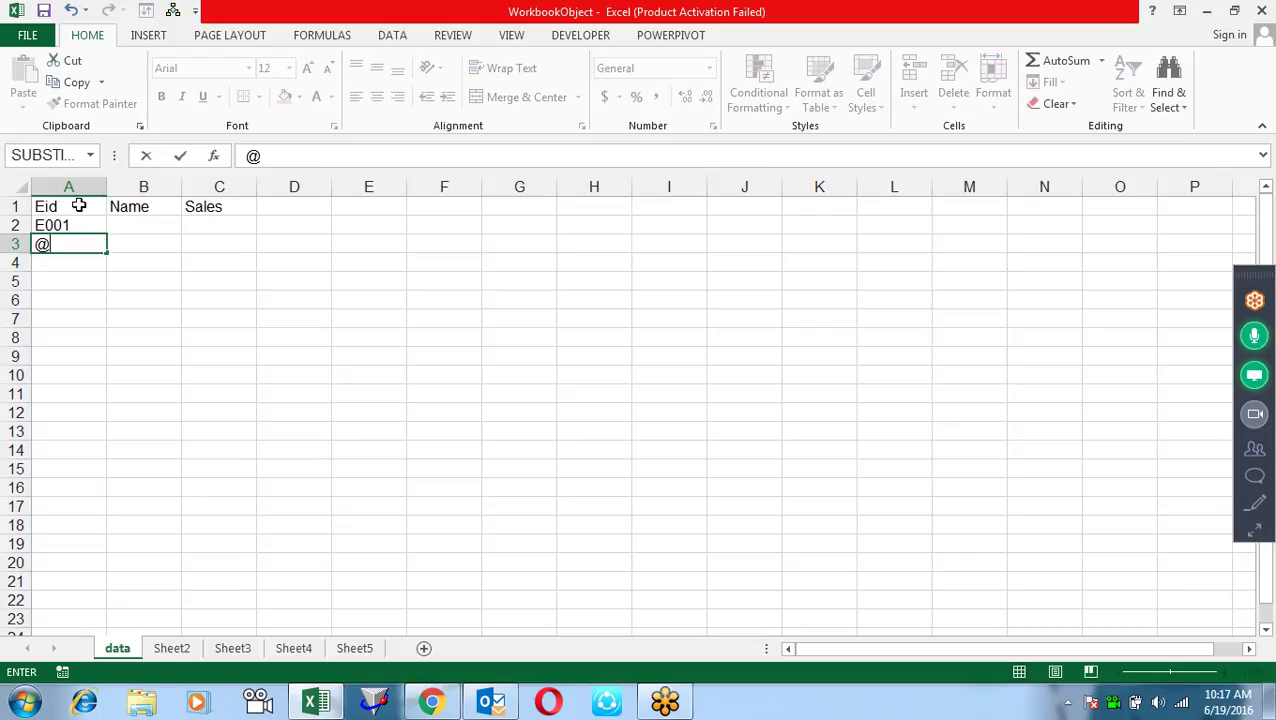
{"action": "key", "text": "Escape"}
{"action": "key", "text": "Up"}
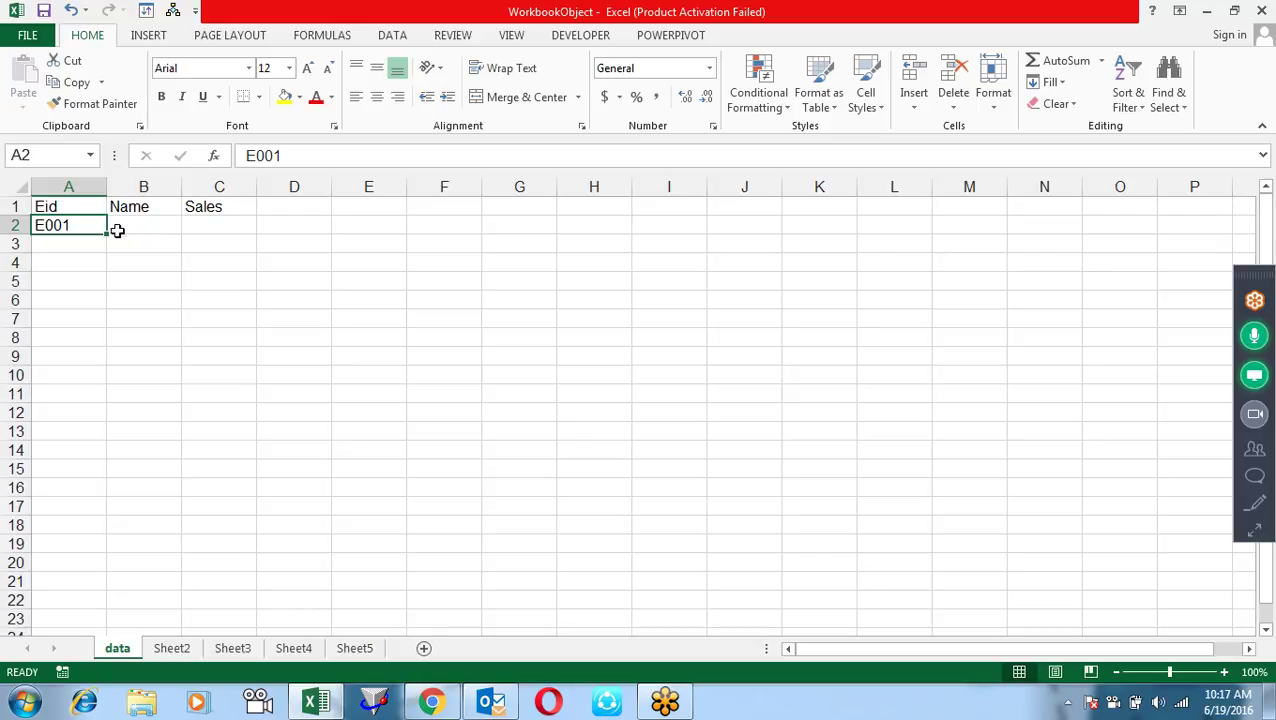
{"action": "left_click_drag", "start_coordinate": [107, 232], "coordinate": [105, 514]}
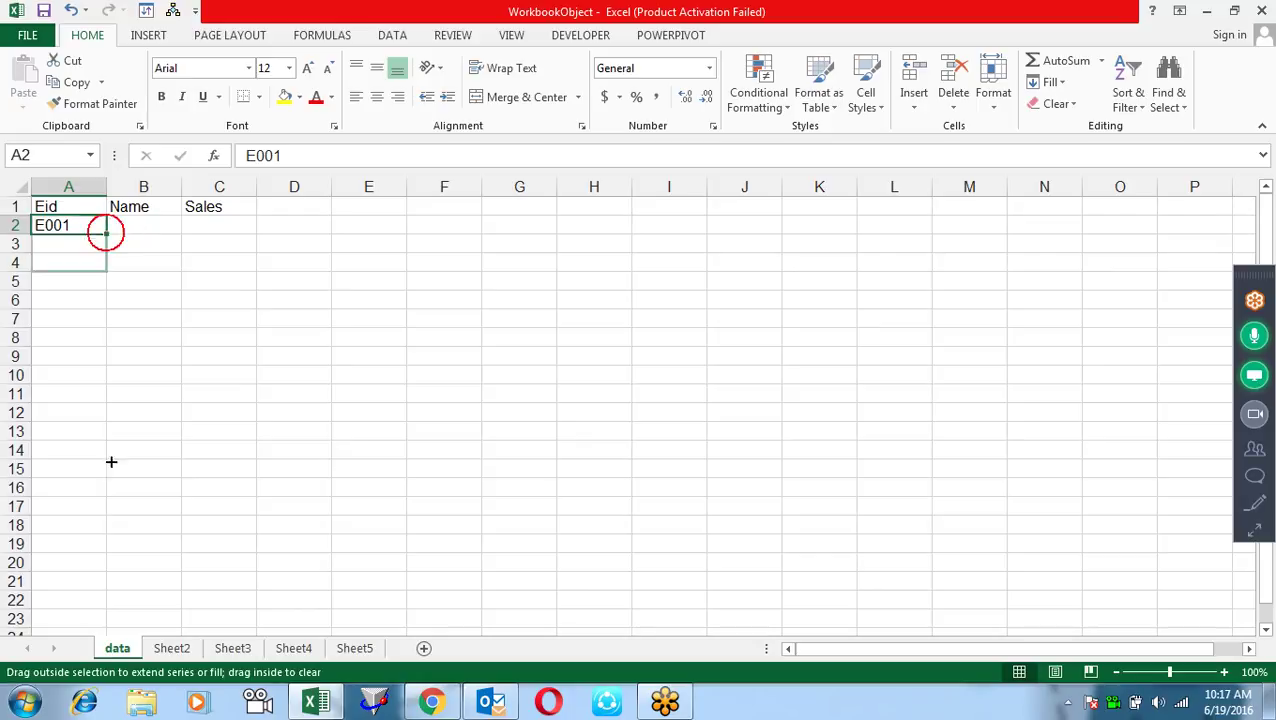
Delete rows 76 to 84, which hold IDs E075 to E083.
{"action": "left_click", "coordinate": [54, 505]}
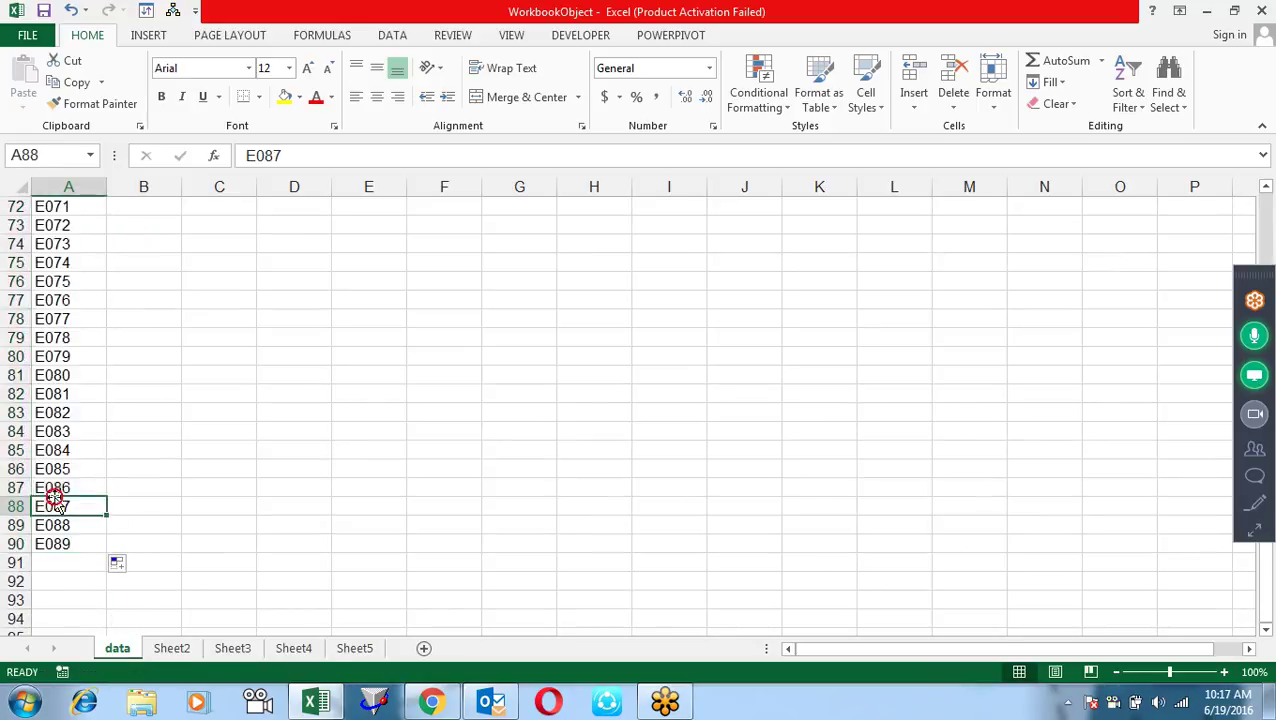
{"action": "left_click", "coordinate": [184, 522]}
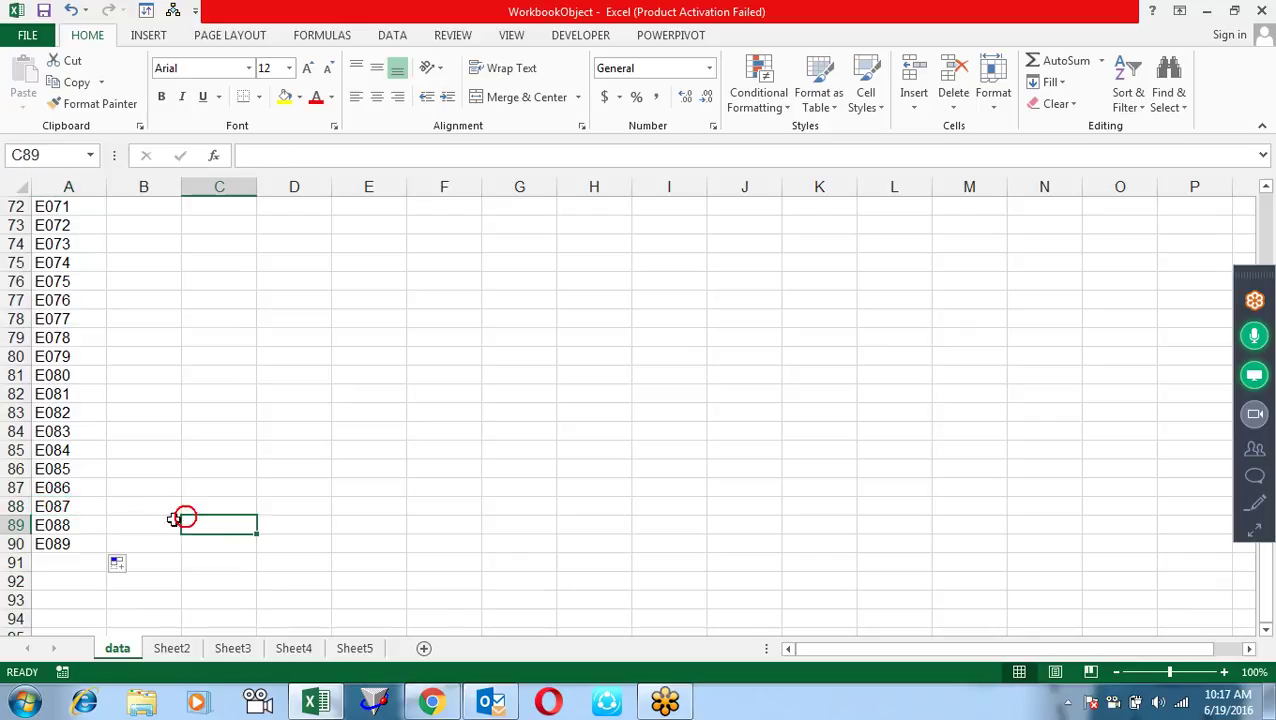
{"action": "left_click", "coordinate": [14, 505]}
{"action": "left_click_drag", "start_coordinate": [40, 431], "coordinate": [17, 356]}
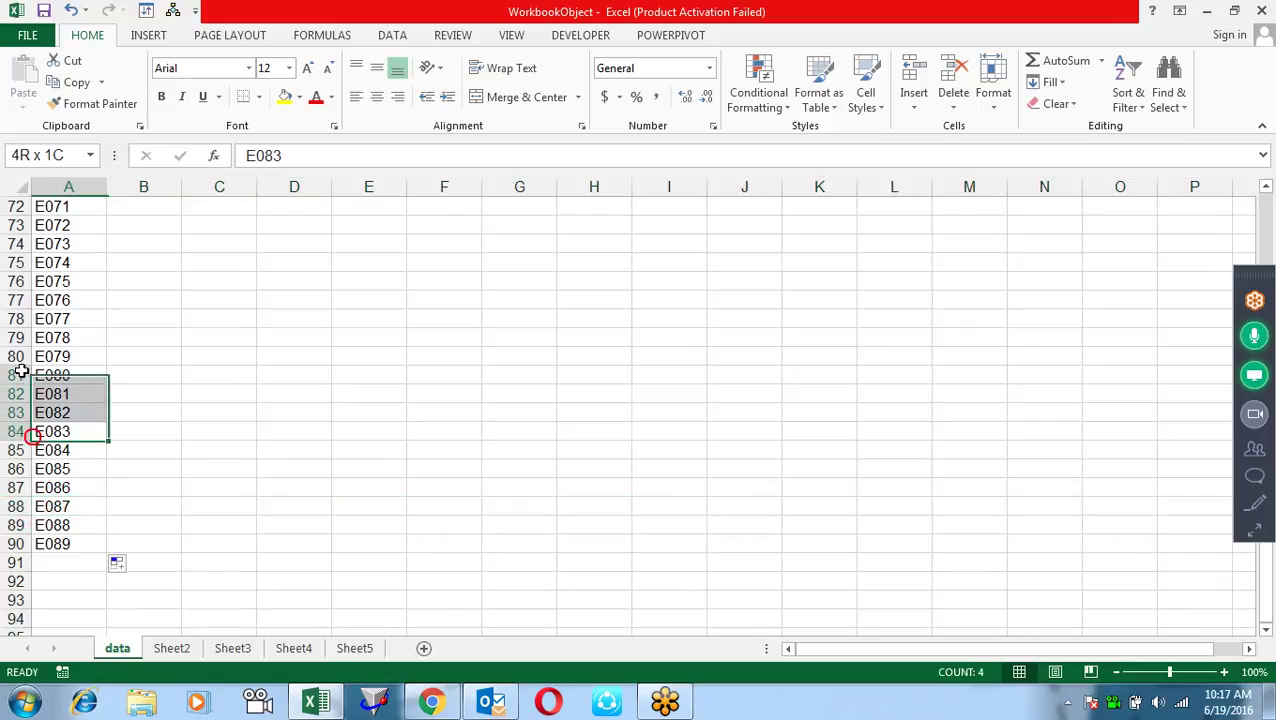
{"action": "left_click", "coordinate": [53, 281]}
{"action": "left_click_drag", "start_coordinate": [53, 281], "coordinate": [52, 431]}
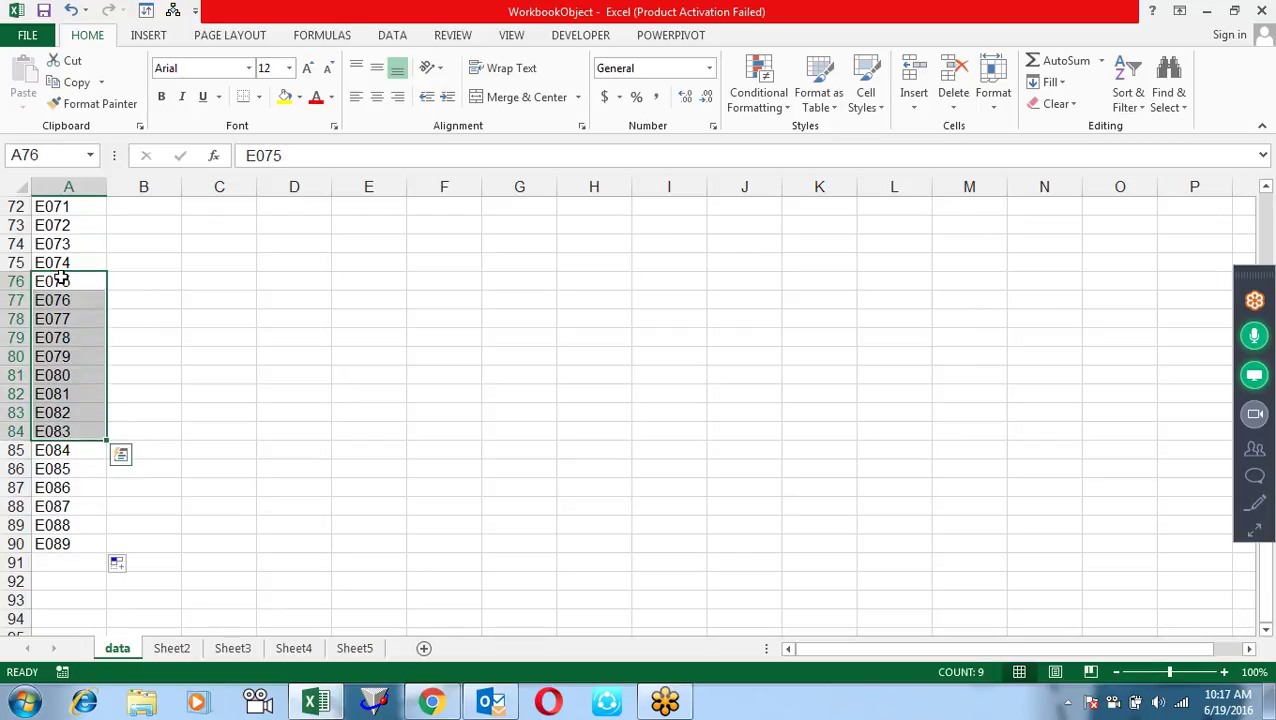
{"action": "key", "text": "shift+space"}
{"action": "key", "text": "alt"}
{"action": "key", "text": "h"}
{"action": "key", "text": "d"}
{"action": "key", "text": "r"}
Return to the top of the sheet and move along row 2 to cell E2.
{"action": "key", "text": "Up"}
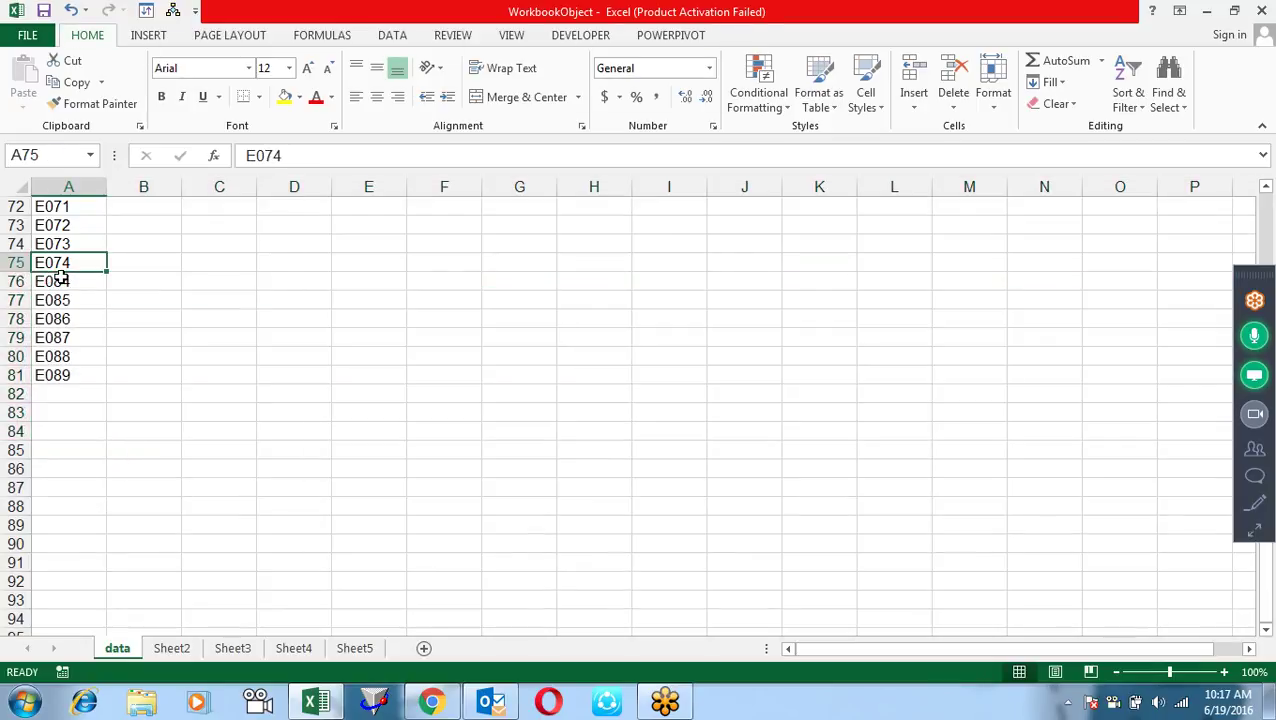
{"action": "key", "text": "ctrl+Home"}
{"action": "key", "text": "Down"}
{"action": "key", "text": "Down"}
{"action": "key", "text": "Right"}
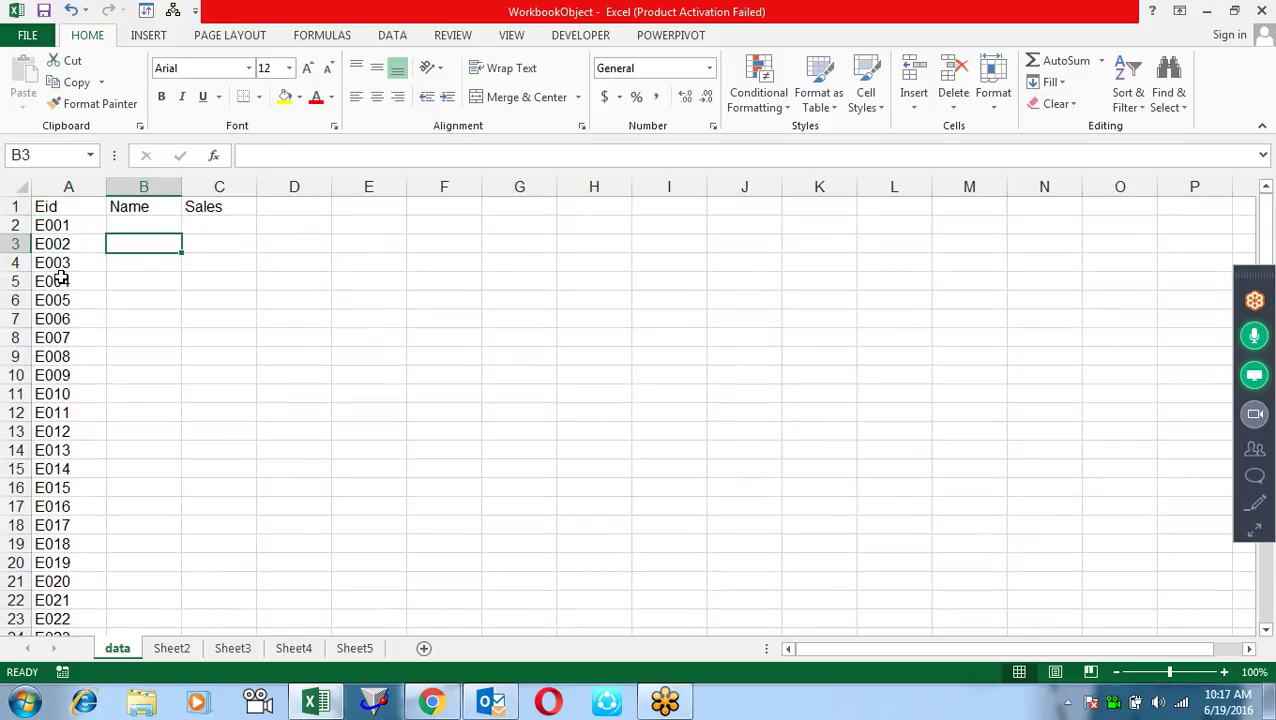
{"action": "key", "text": "Up"}
{"action": "key", "text": "Right"}
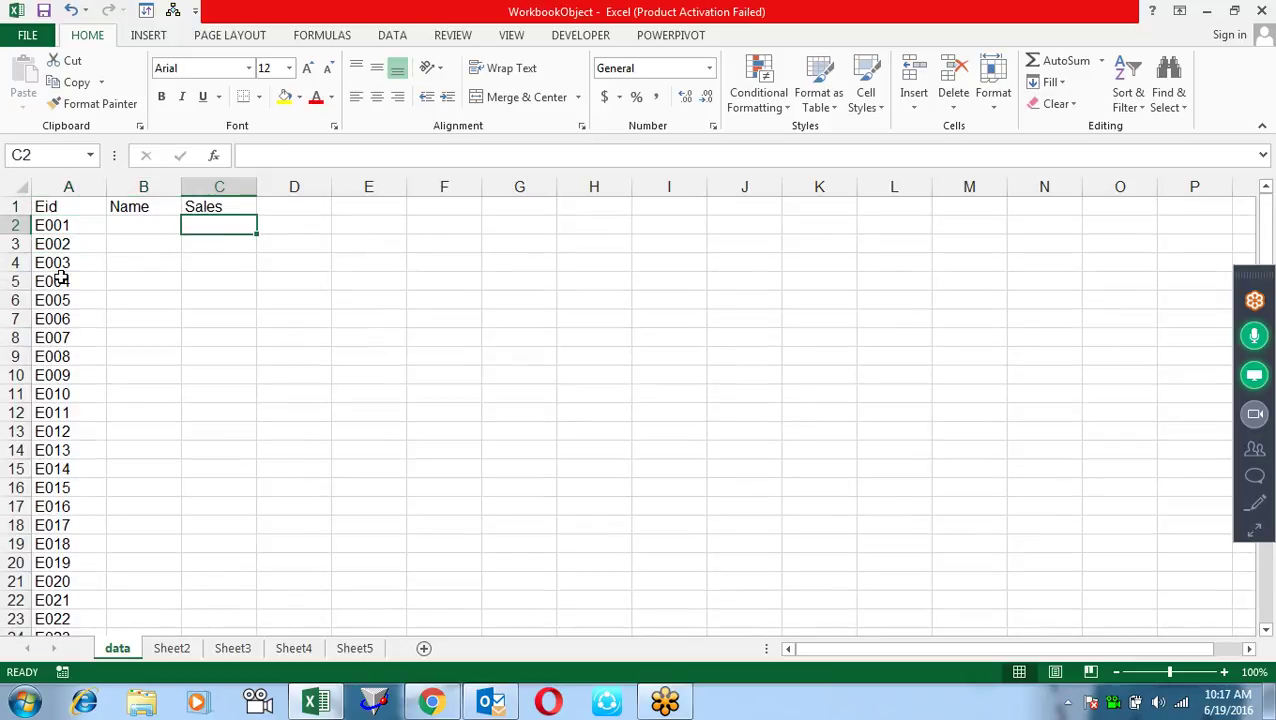
{"action": "key", "text": "Right"}
{"action": "key", "text": "Right"}
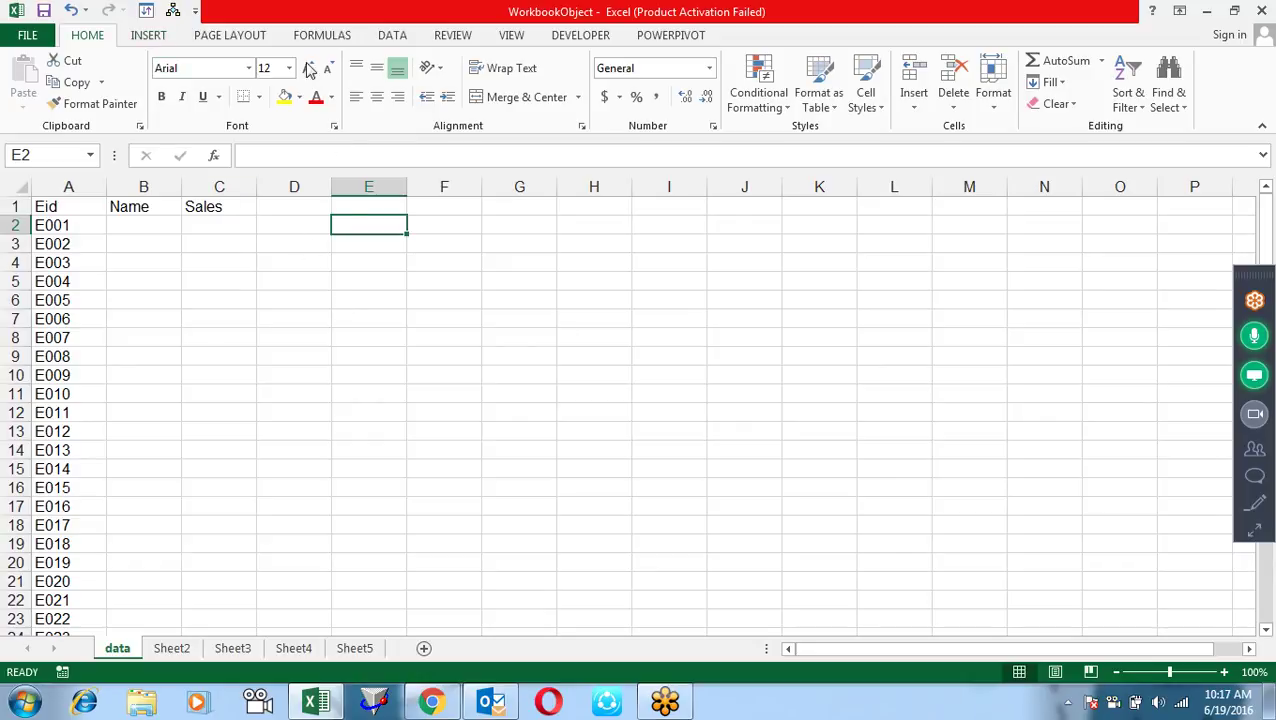
Draw a rectangle over cells E2 to F3 and type 'Get Data' in it.
{"action": "left_click", "coordinate": [160, 35]}
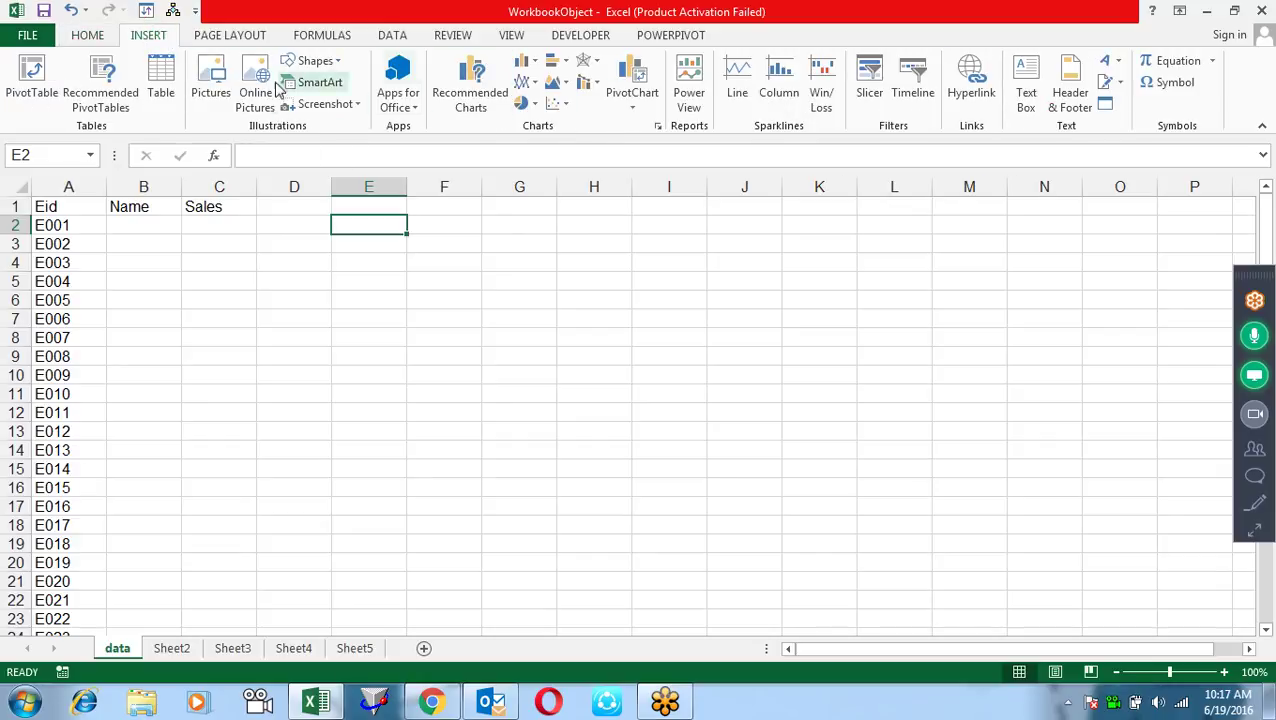
{"action": "left_click", "coordinate": [313, 60]}
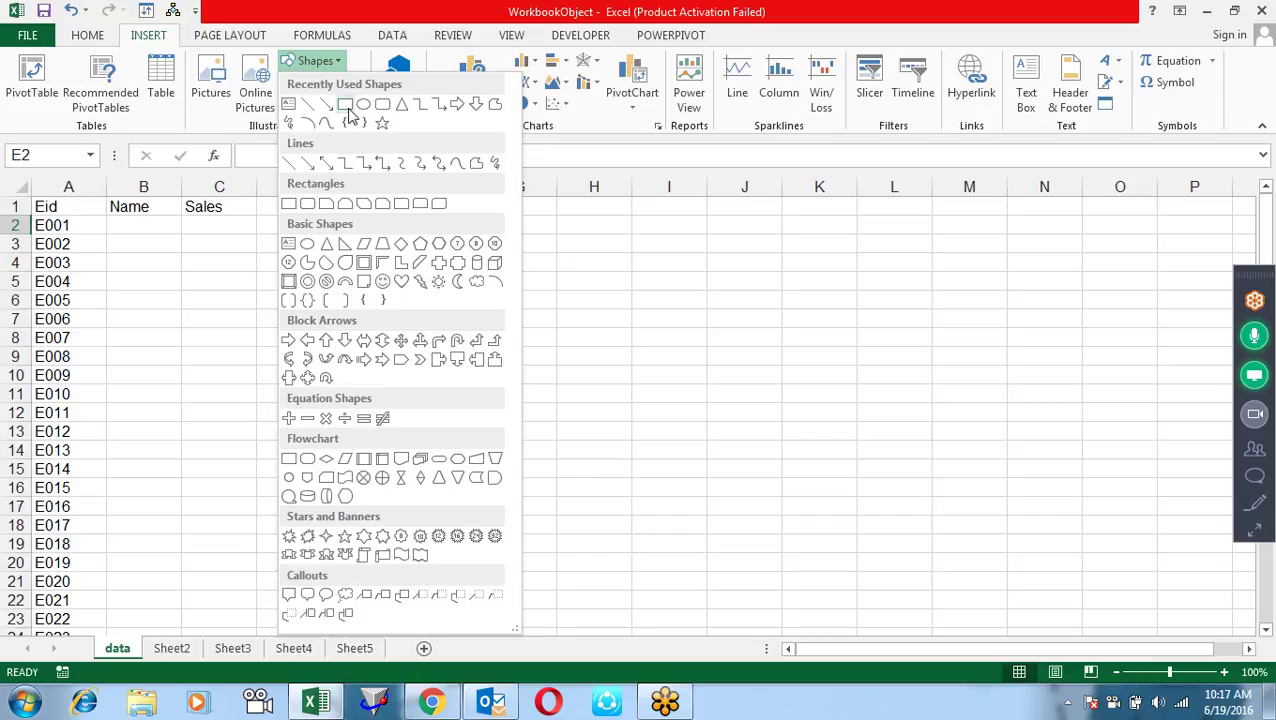
{"action": "left_click", "coordinate": [345, 105]}
{"action": "left_click_drag", "start_coordinate": [360, 214], "coordinate": [482, 254]}
{"action": "type", "text": "Get Data"}
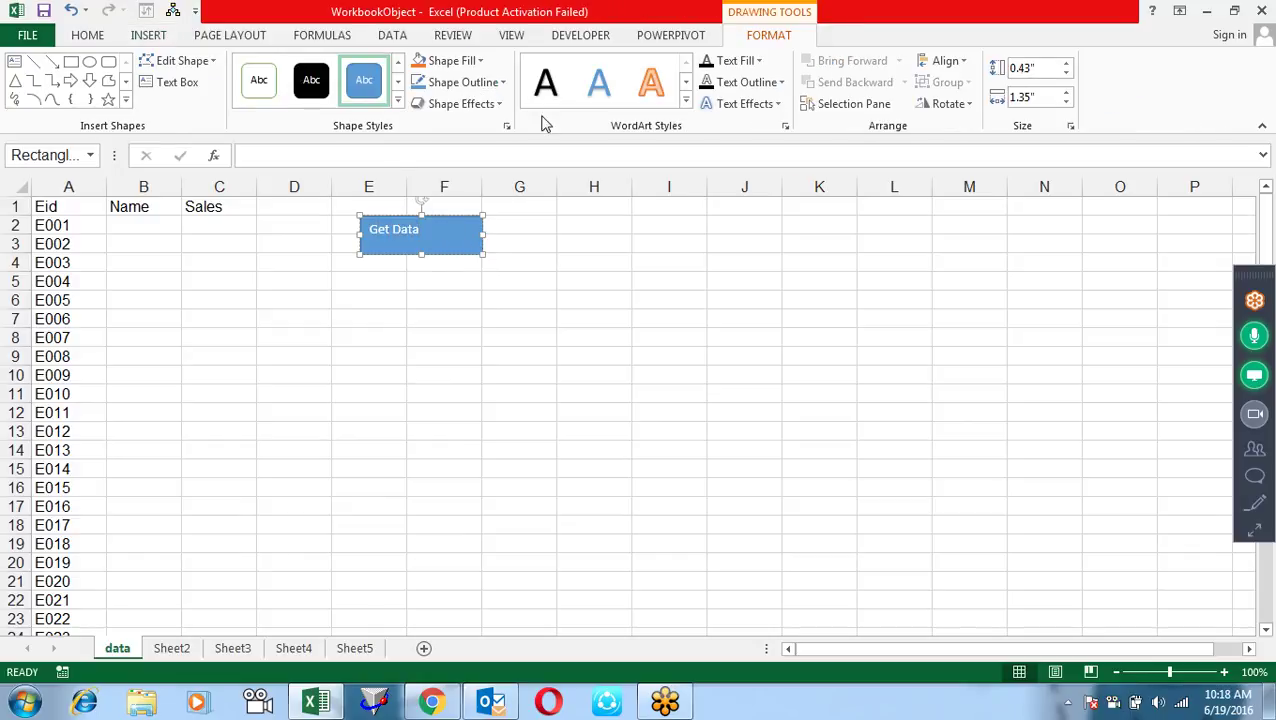
Give the Get Data shape an orange style and centre its text horizontally and vertically.
{"action": "left_click", "coordinate": [397, 101]}
{"action": "left_click", "coordinate": [371, 236]}
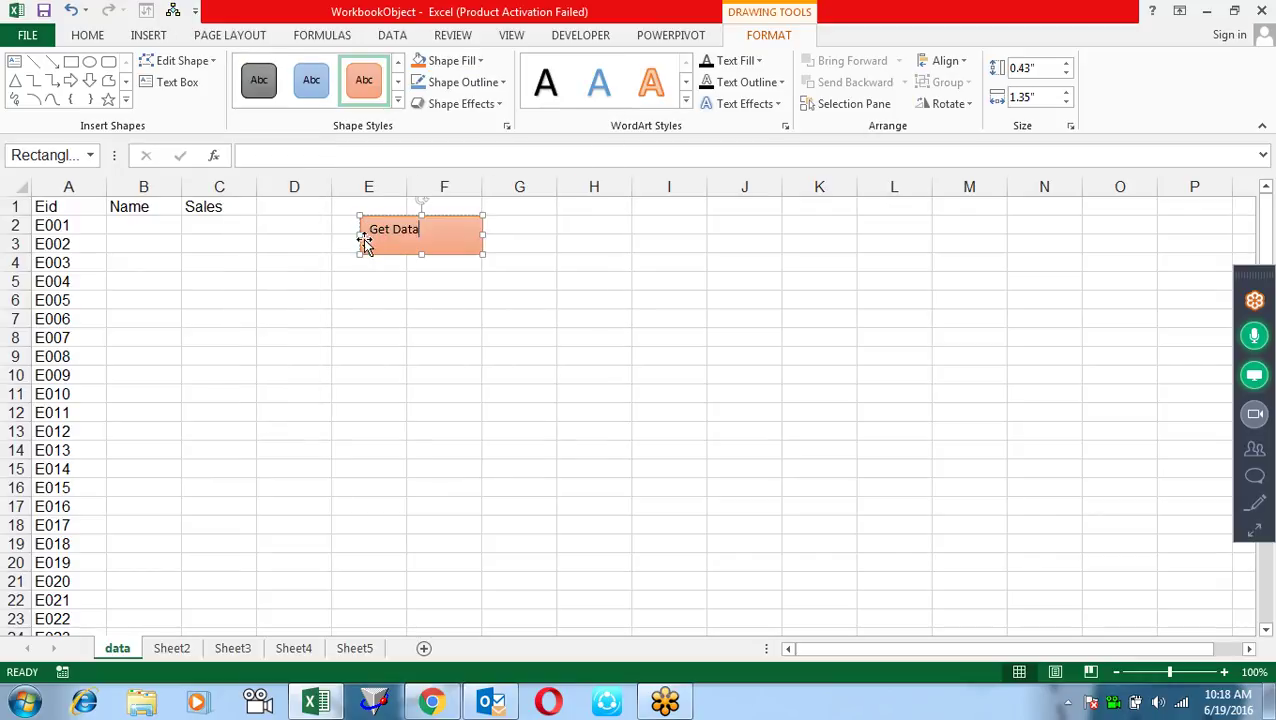
{"action": "left_click", "coordinate": [82, 33]}
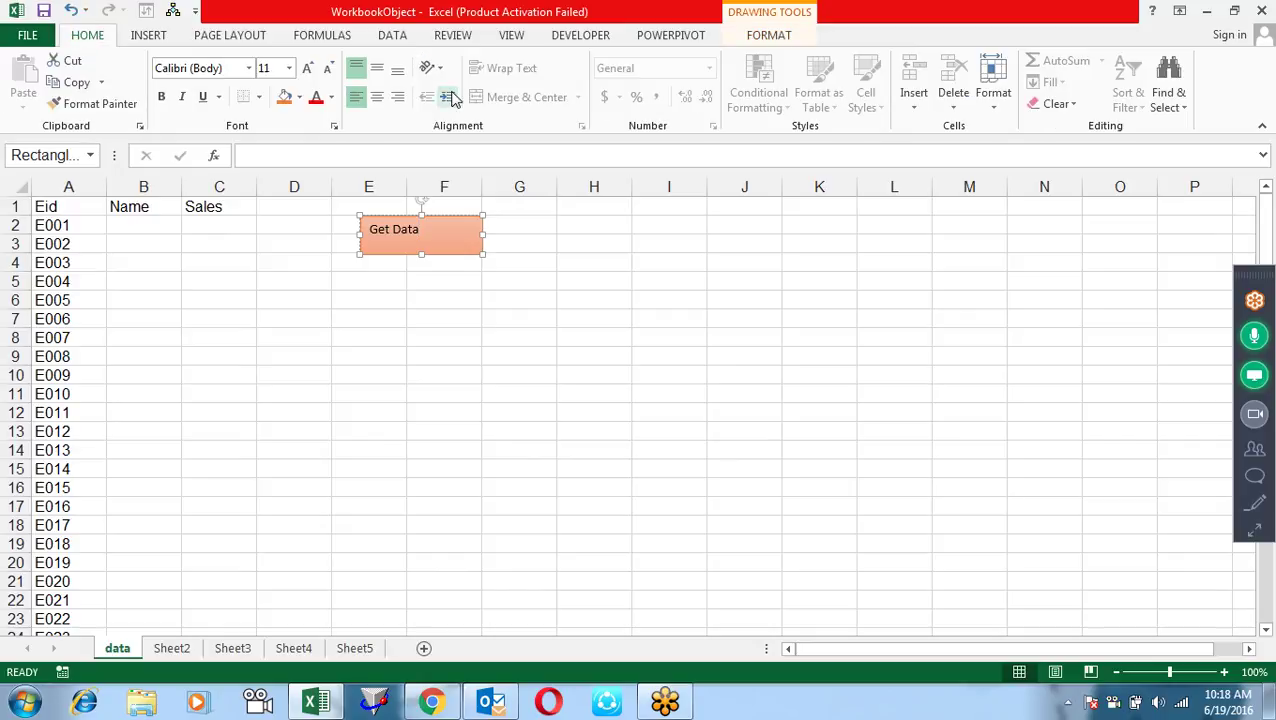
{"action": "left_click", "coordinate": [378, 97]}
{"action": "left_click", "coordinate": [379, 68]}
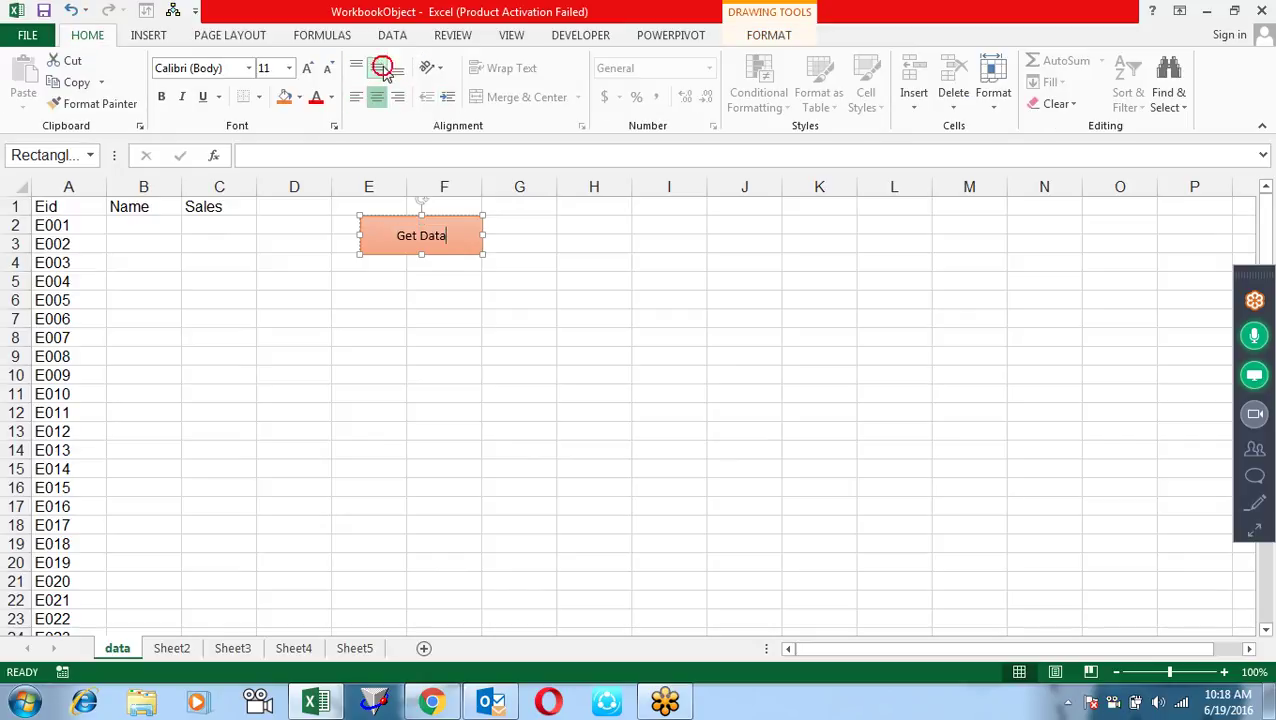
Enlarge the Get Data text to 14 point and make it bold.
{"action": "left_click", "coordinate": [308, 70]}
{"action": "left_click", "coordinate": [308, 70]}
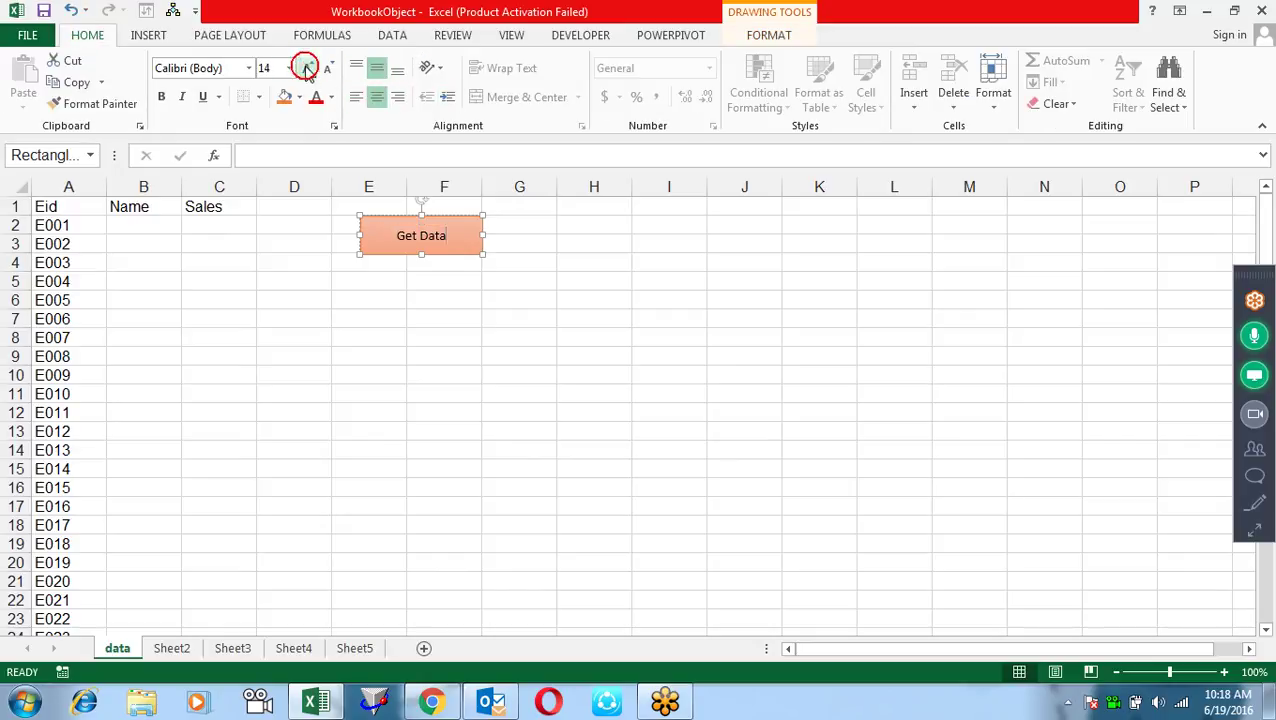
{"action": "left_click", "coordinate": [402, 298]}
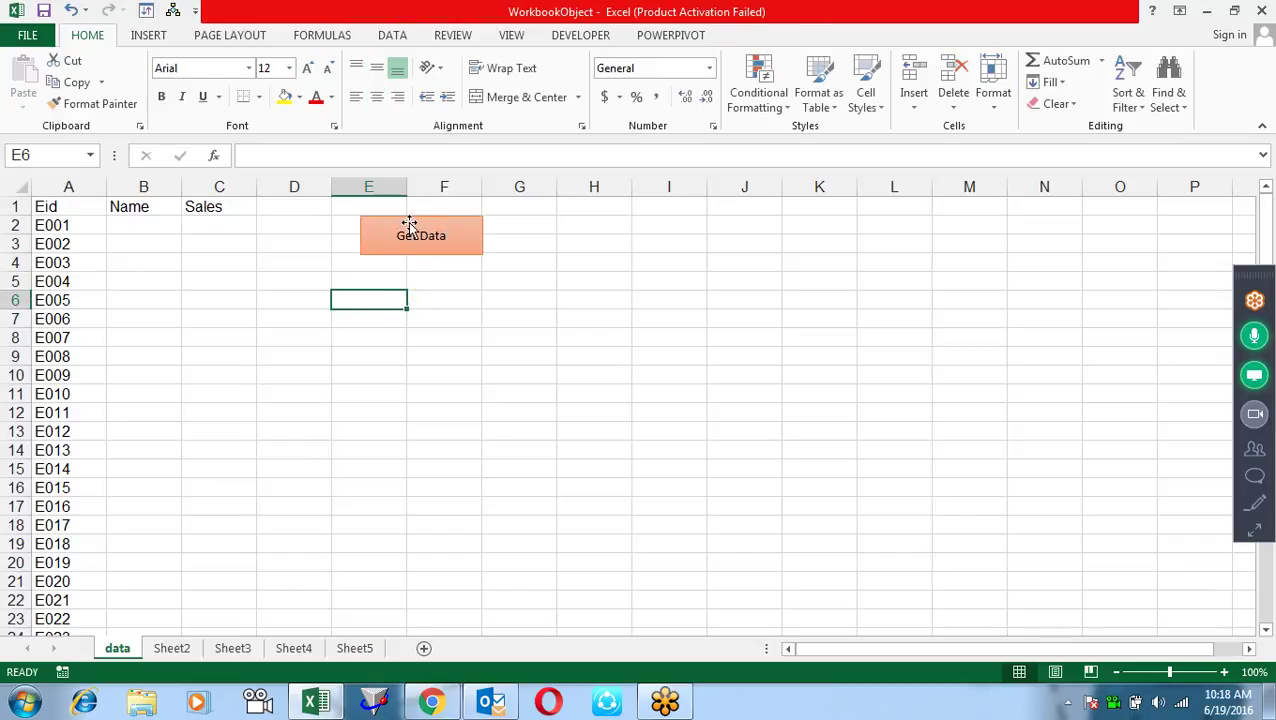
{"action": "left_click", "coordinate": [407, 222]}
{"action": "left_click", "coordinate": [308, 70]}
{"action": "left_click", "coordinate": [308, 70]}
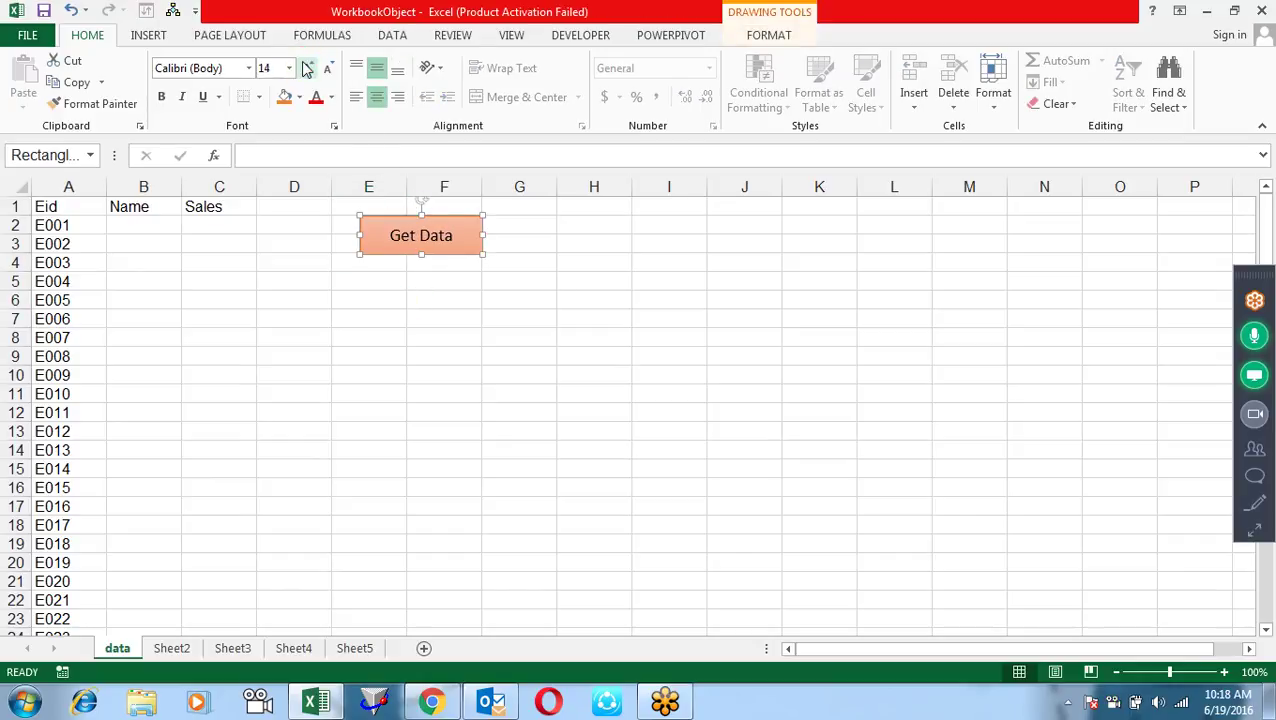
{"action": "left_click", "coordinate": [161, 96]}
{"action": "left_click", "coordinate": [536, 429]}
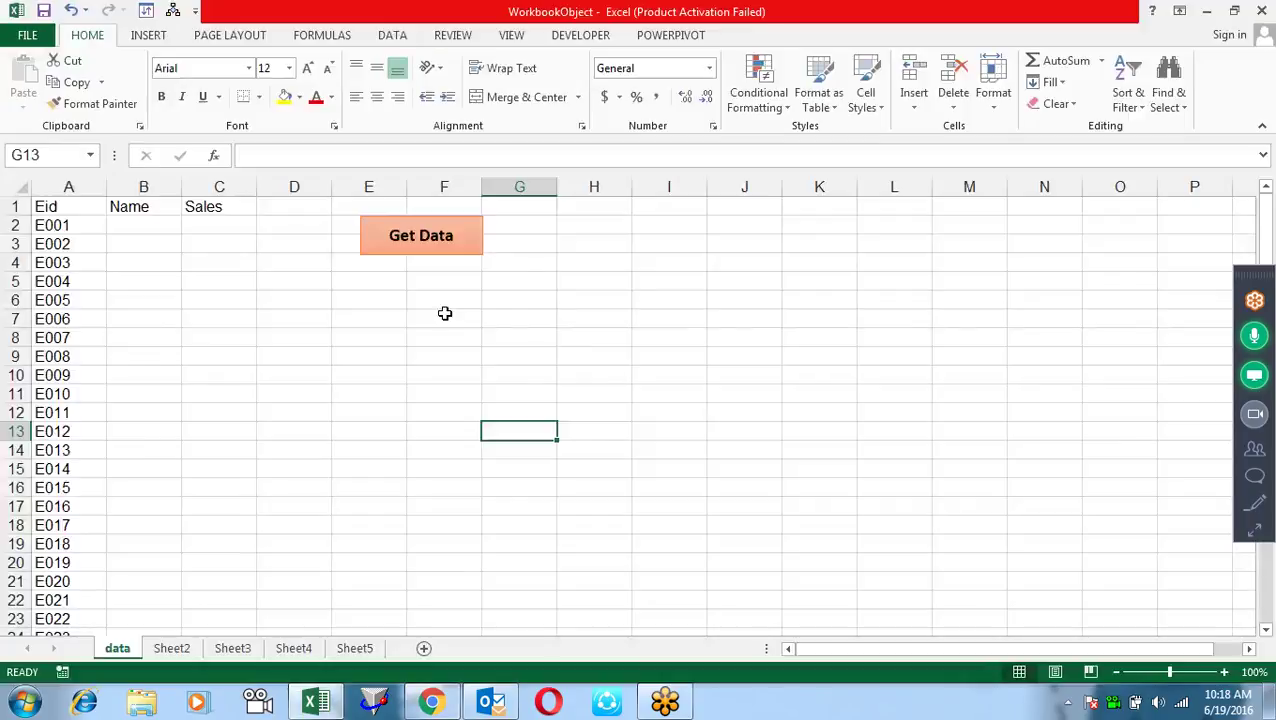
{"action": "key", "text": "alt+Tab"}
{"action": "key", "text": "Tab"}
{"action": "key", "text": "alt+Tab"}
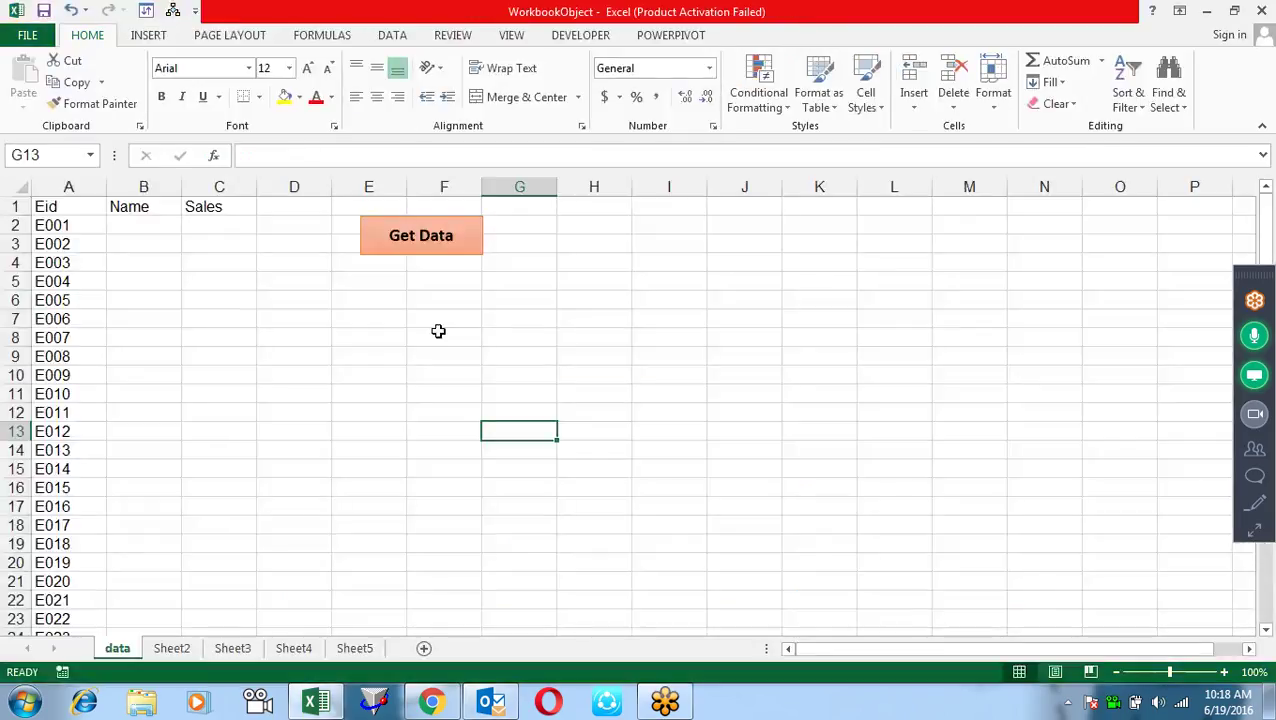
Type Sub GETDATA below the ab macro to create the new procedure.
{"action": "left_click", "coordinate": [330, 700]}
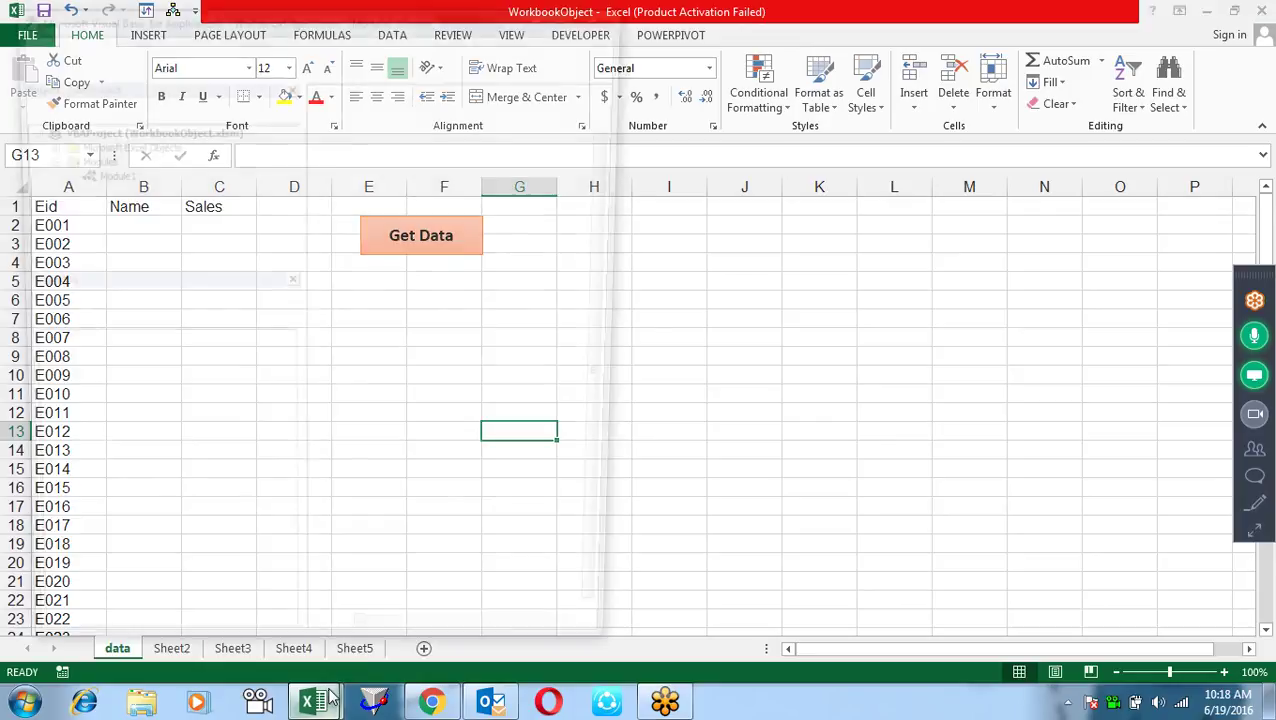
{"action": "left_click", "coordinate": [592, 552]}
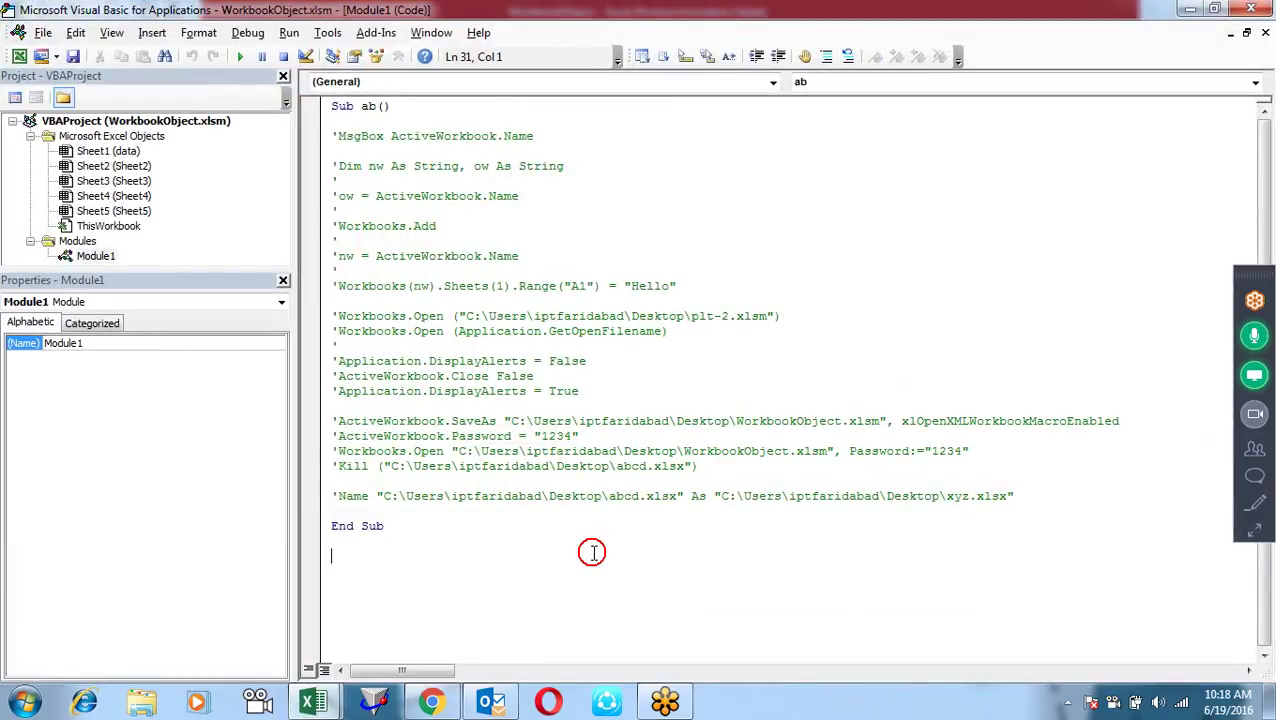
{"action": "type", "text": "SUB GETDATA"}
{"action": "key", "text": "Return"}
{"action": "key", "text": "Return"}
{"action": "key", "text": "Return"}
{"action": "key", "text": "Return"}
{"action": "left_click", "coordinate": [332, 586]}
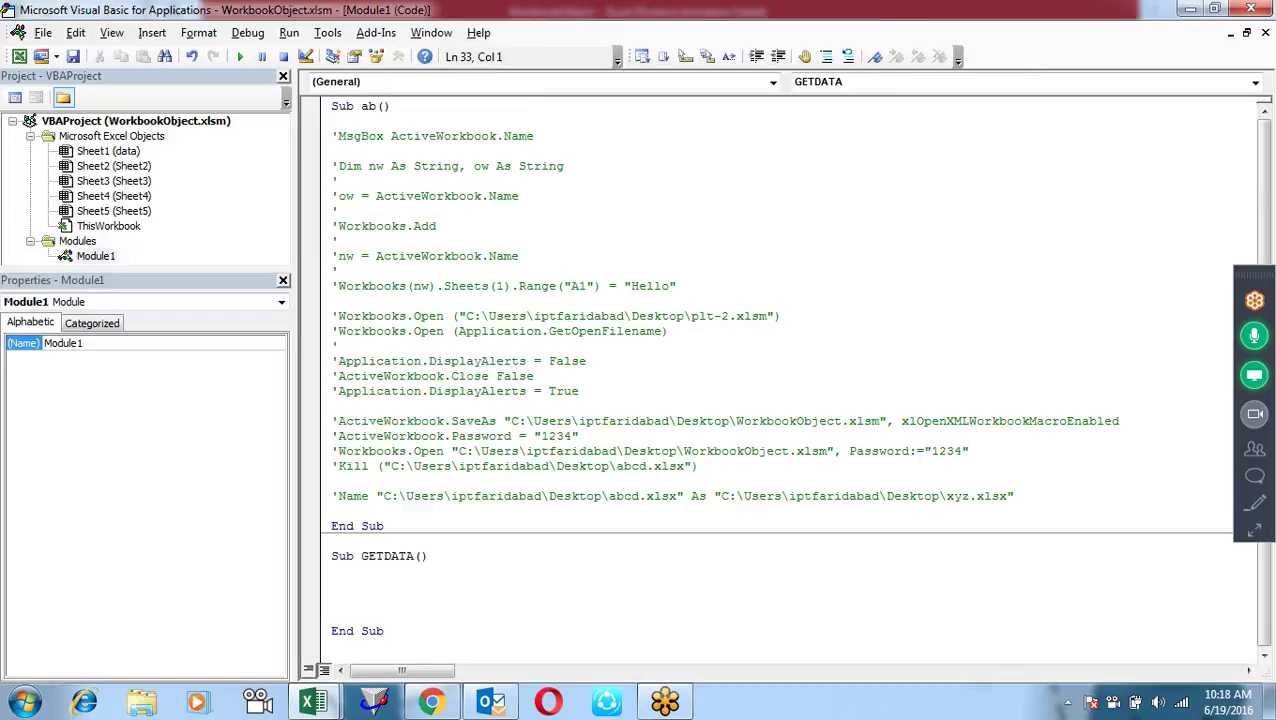
Select the Workbooks.Open line in the ab macro.
{"action": "key", "text": "alt+F11"}
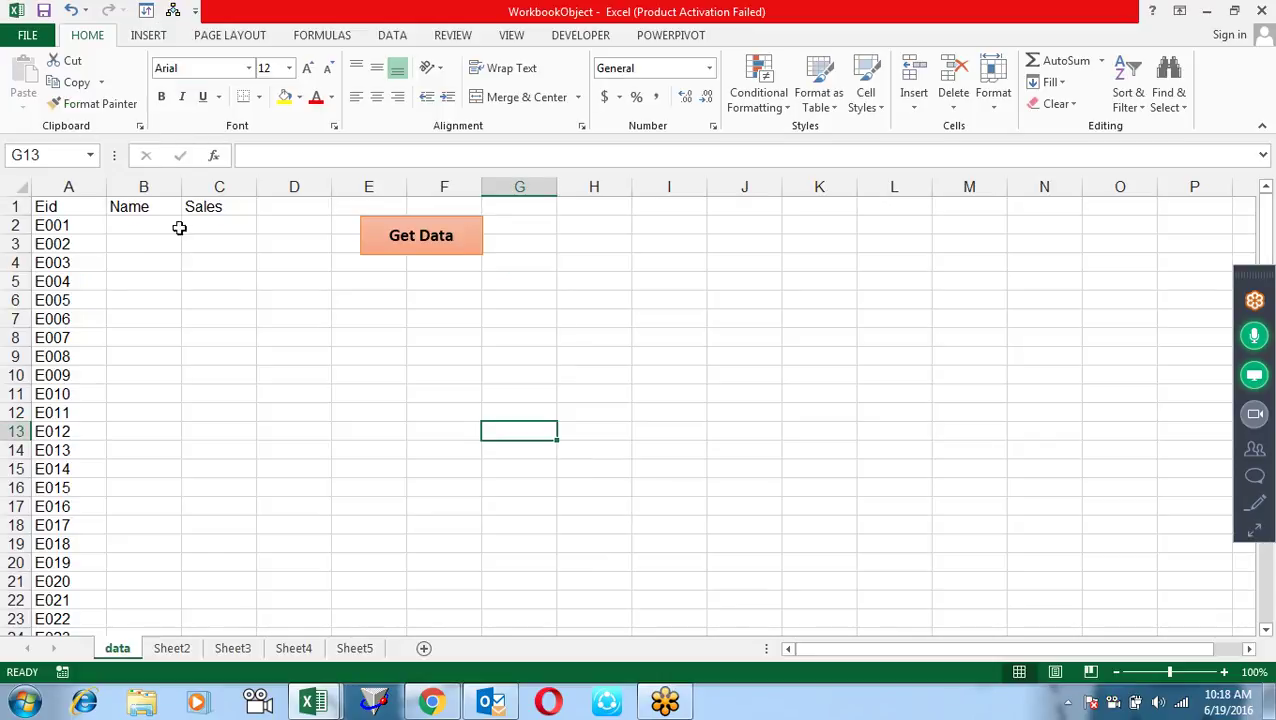
{"action": "key", "text": "alt+F11"}
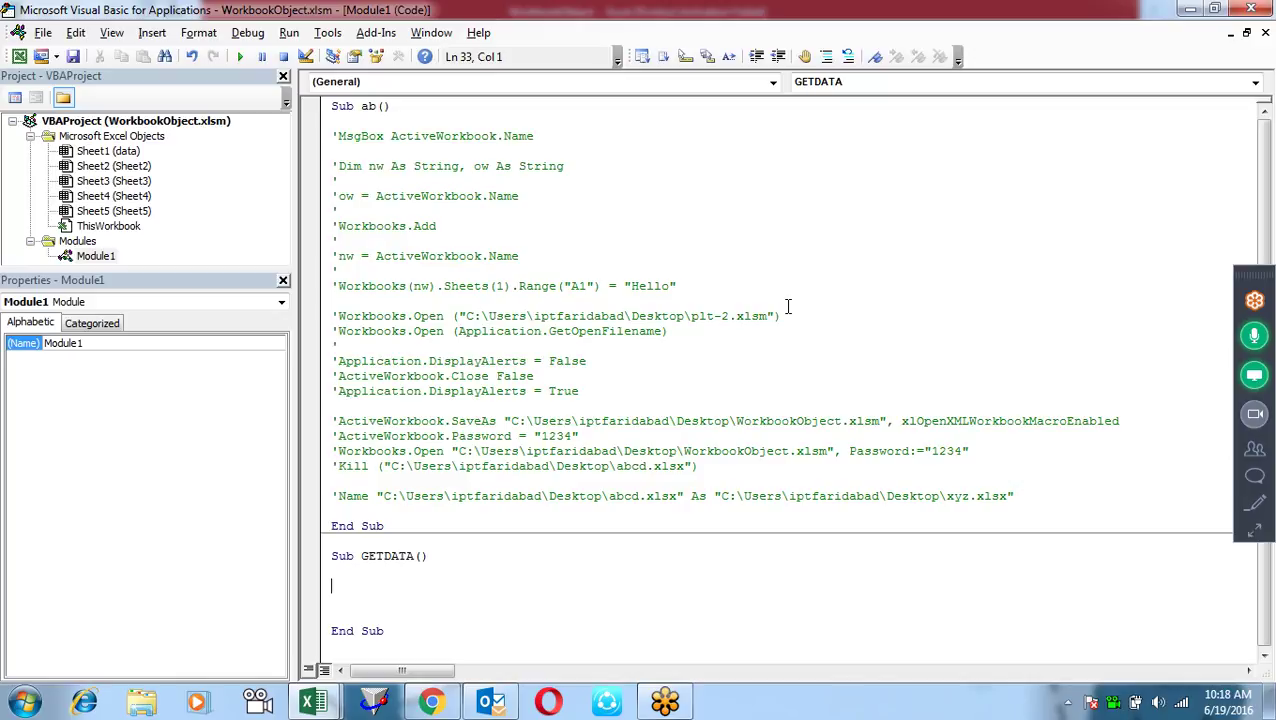
{"action": "left_click_drag", "start_coordinate": [782, 316], "coordinate": [342, 318]}
{"action": "key", "text": "ctrl+c"}
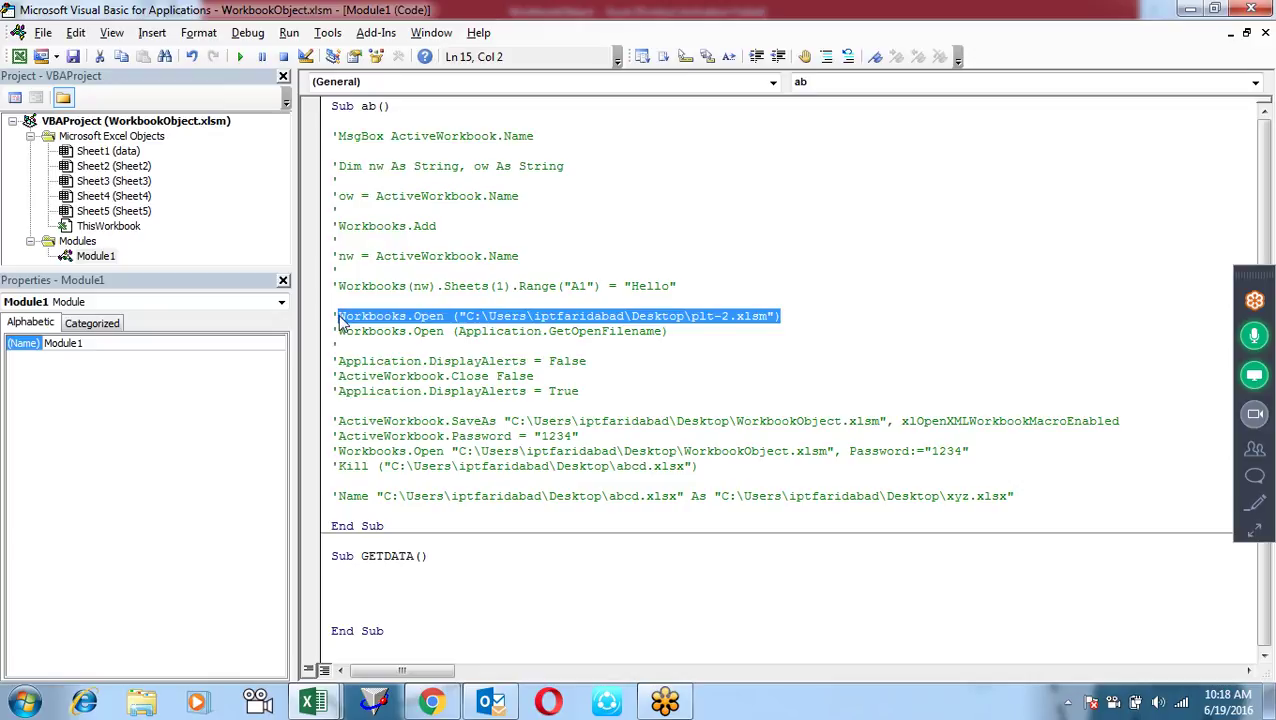
Paste the Workbooks.Open line into GETDATA and change the file name to XYZ.xlsX.
{"action": "left_click", "coordinate": [374, 595]}
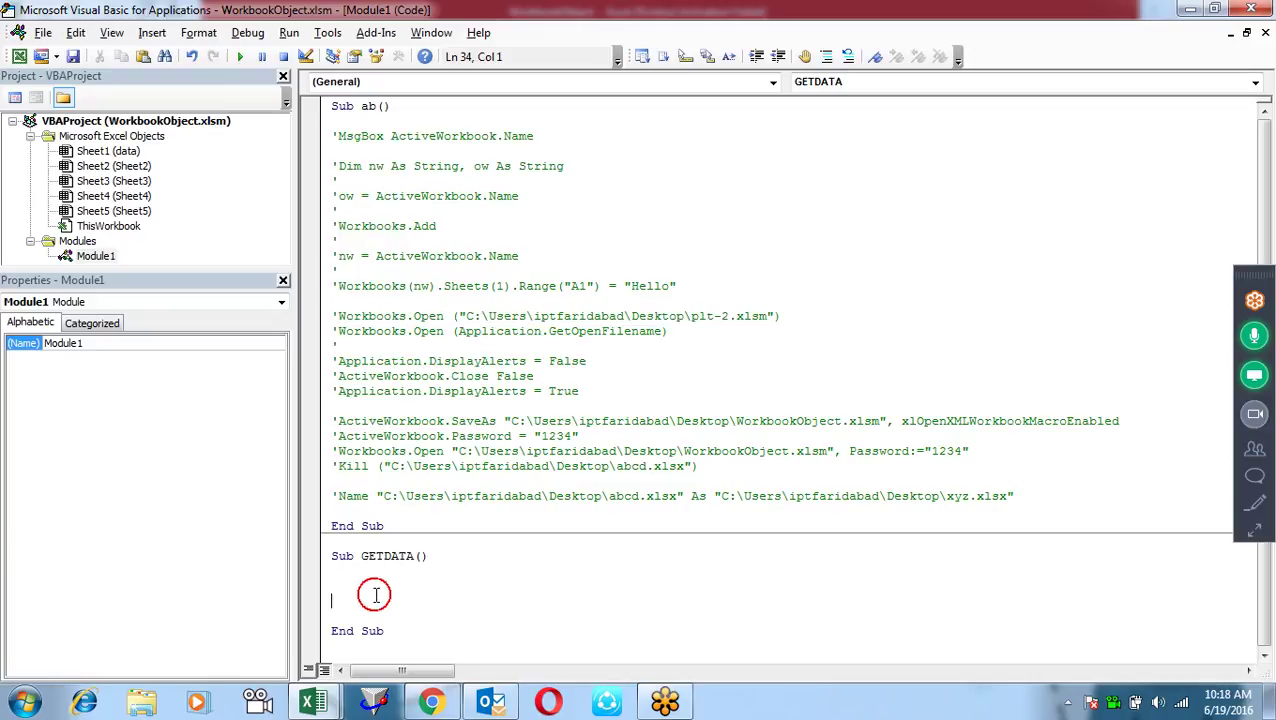
{"action": "key", "text": "ctrl+v"}
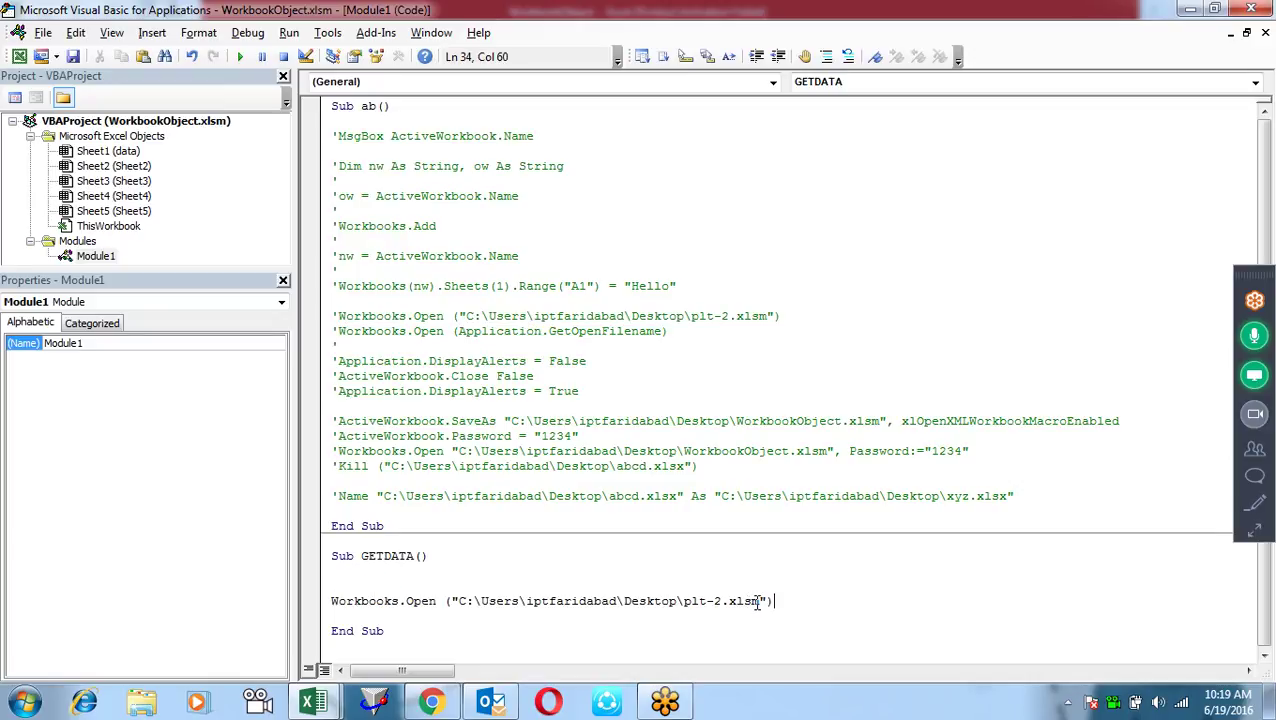
{"action": "left_click", "coordinate": [716, 604]}
{"action": "key", "text": "BackSpace"}
{"action": "key", "text": "BackSpace"}
{"action": "key", "text": "BackSpace"}
{"action": "key", "text": "BackSpace"}
{"action": "key", "text": "BackSpace"}
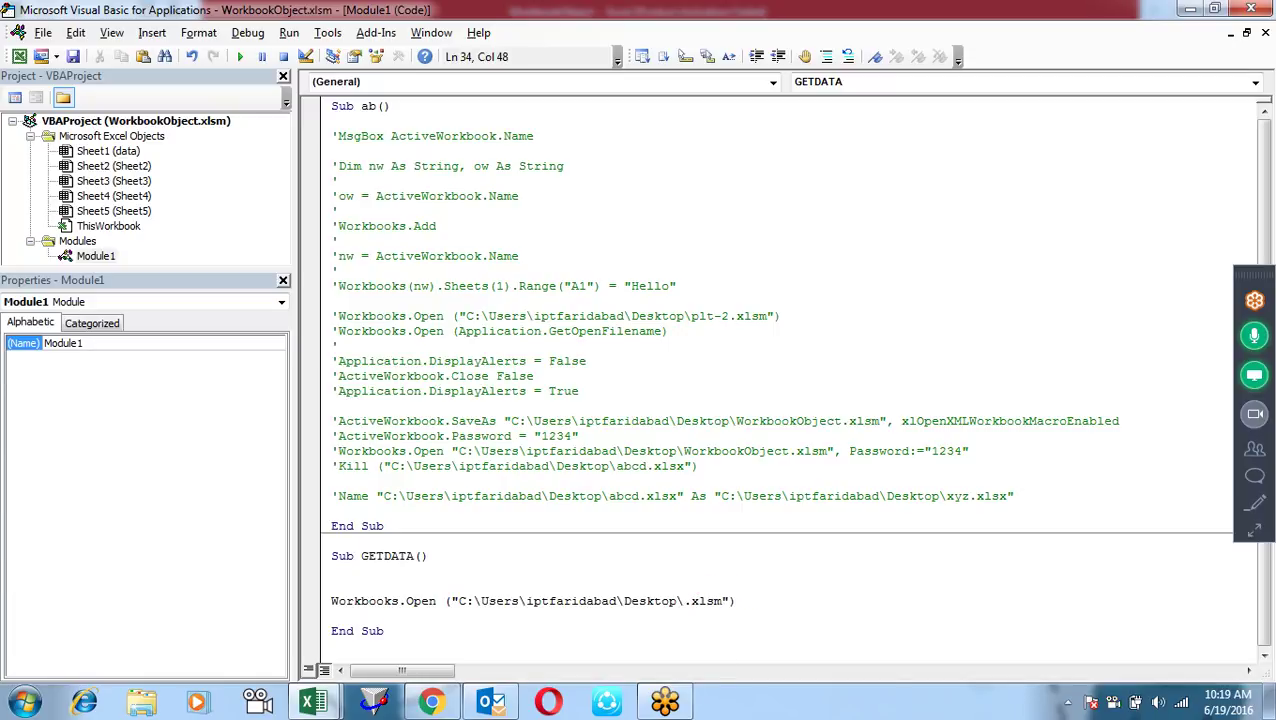
{"action": "type", "text": "ZYZ"}
{"action": "key", "text": "BackSpace"}
{"action": "key", "text": "BackSpace"}
{"action": "key", "text": "BackSpace"}
{"action": "type", "text": "XYZ"}
{"action": "key", "text": "Right"}
{"action": "key", "text": "Right"}
{"action": "key", "text": "Right"}
{"action": "key", "text": "Right"}
{"action": "key", "text": "BackSpace"}
{"action": "type", "text": "X"}
Add 'Dim nw as String, ow as String' at the top of GETDATA.
{"action": "left_click", "coordinate": [332, 616]}
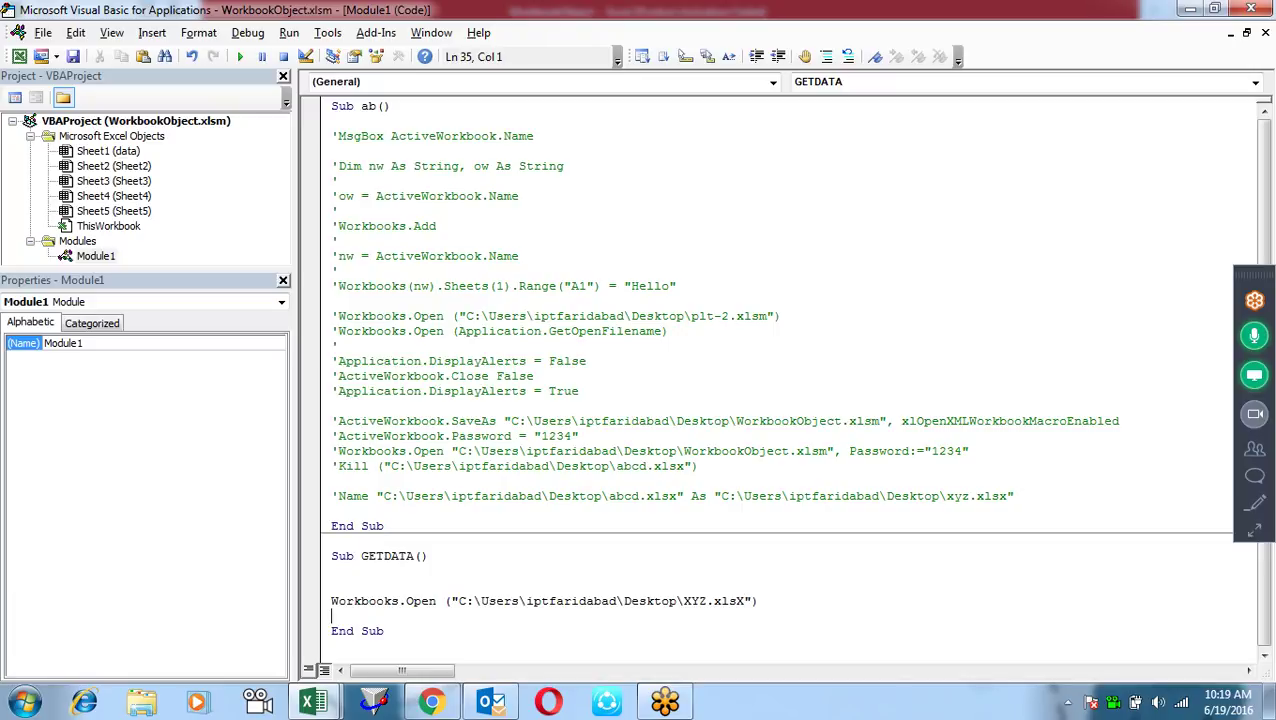
{"action": "key", "text": "Left"}
{"action": "key", "text": "Right"}
{"action": "key", "text": "Return"}
{"action": "key", "text": "Return"}
{"action": "key", "text": "Return"}
{"action": "key", "text": "Return"}
{"action": "key", "text": "Return"}
{"action": "key", "text": "Up"}
{"action": "key", "text": "Up"}
{"action": "key", "text": "Up"}
{"action": "key", "text": "Up"}
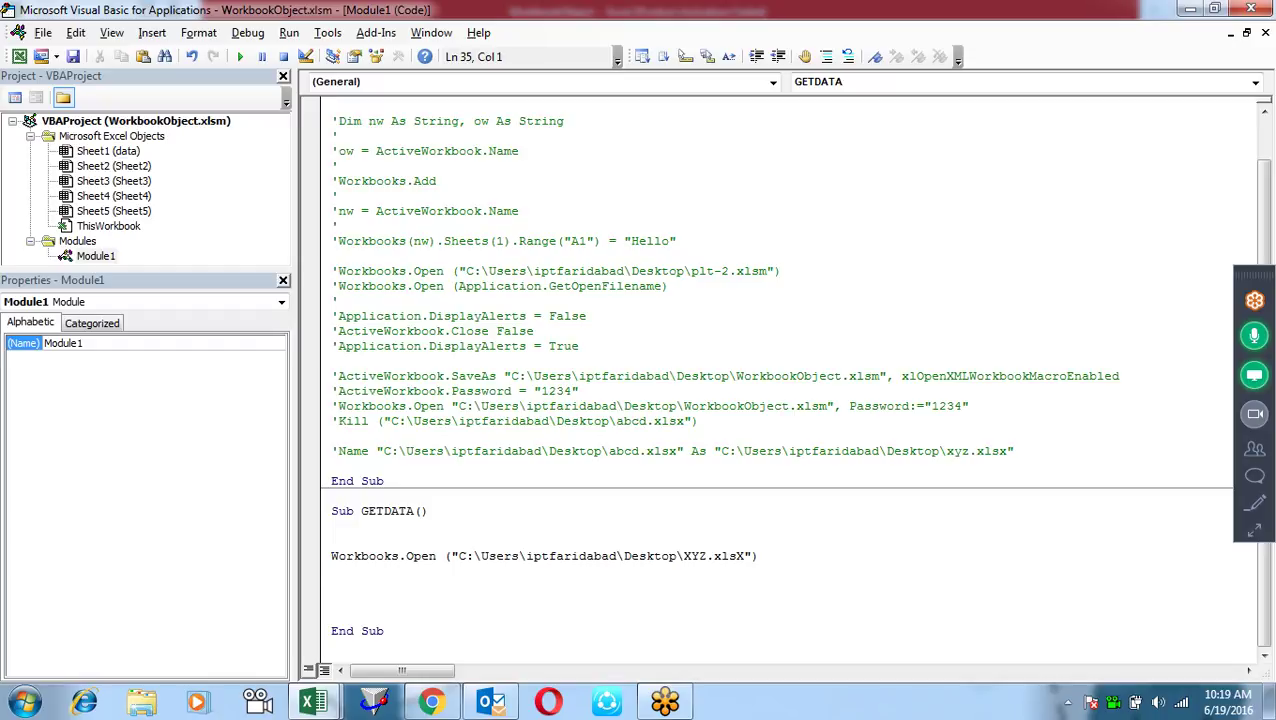
{"action": "key", "text": "Up"}
{"action": "key", "text": "Up"}
{"action": "key", "text": "Up"}
{"action": "type", "text": "DIM "}
{"action": "type", "text": "nw as Str"}
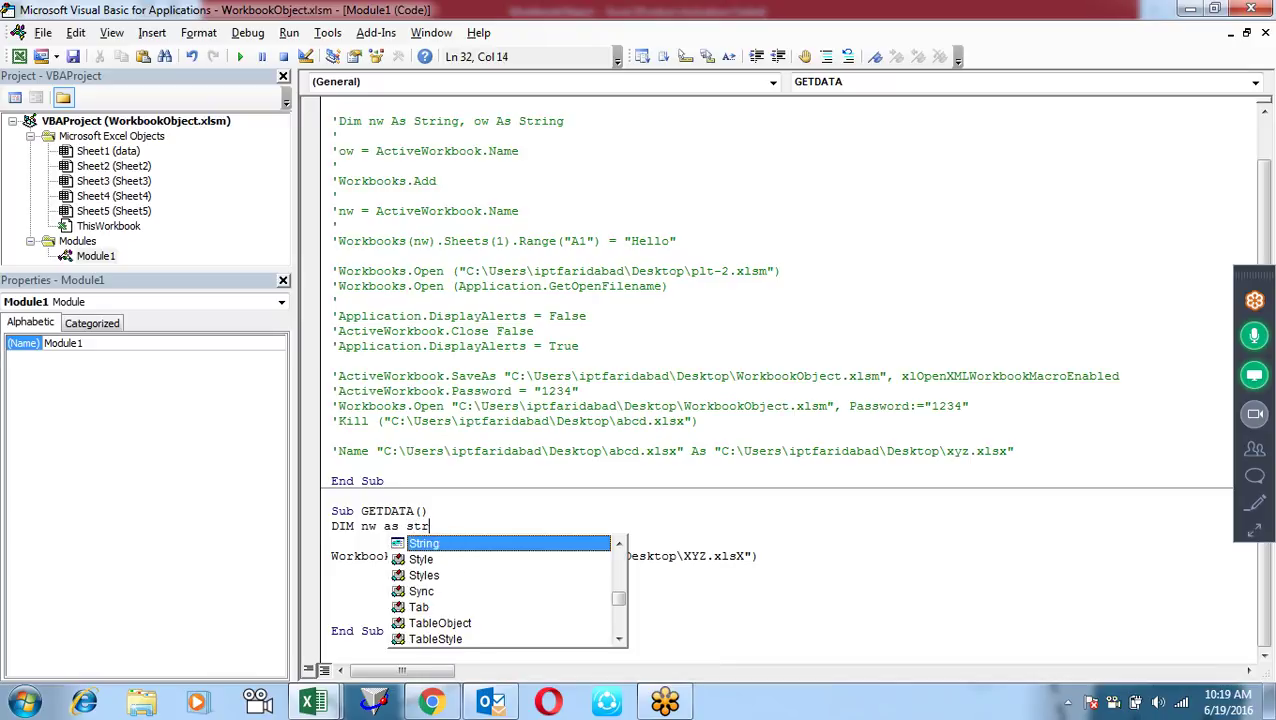
{"action": "type", "text": "ing, ow as Str"}
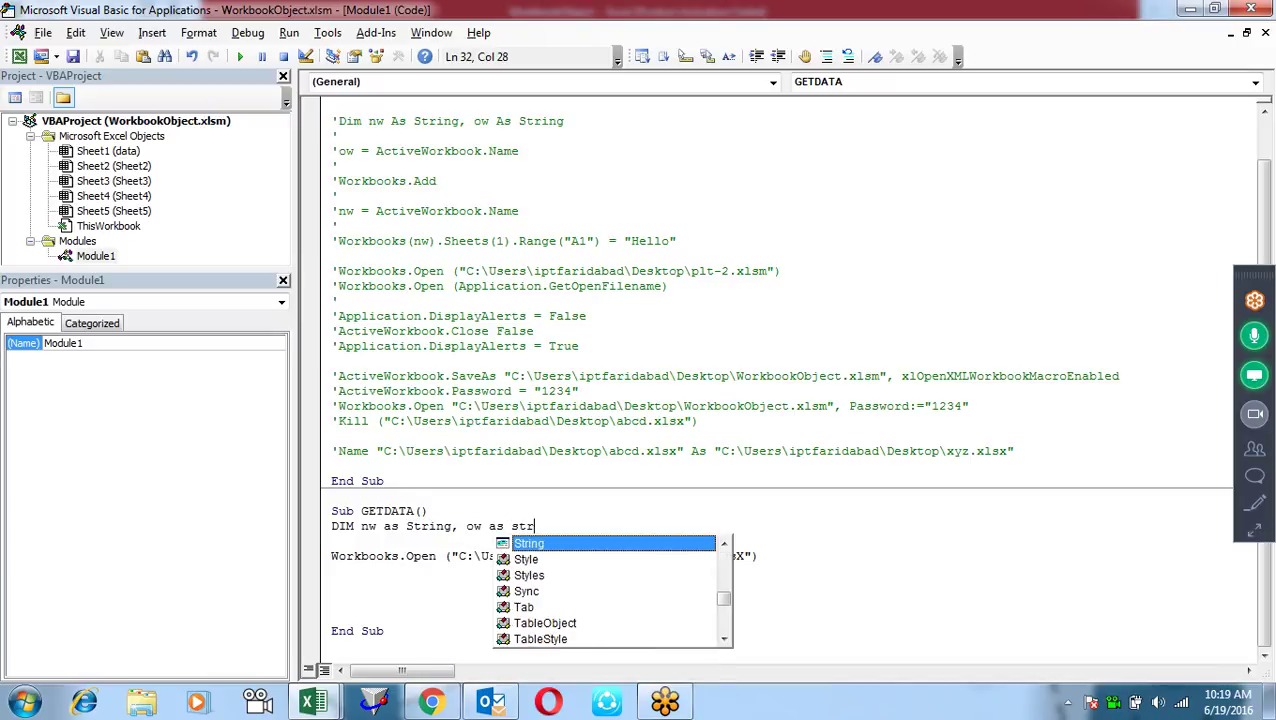
{"action": "type", "text": "ing"}
{"action": "key", "text": "Down"}
{"action": "key", "text": "Down"}
{"action": "key", "text": "Down"}
{"action": "key", "text": "Up"}
{"action": "key", "text": "Home"}
Add ow = ActiveWorkbook.Name before Workbooks.Open and nw = ActiveWorkbook.Name after it.
{"action": "key", "text": "Return"}
{"action": "key", "text": "Up"}
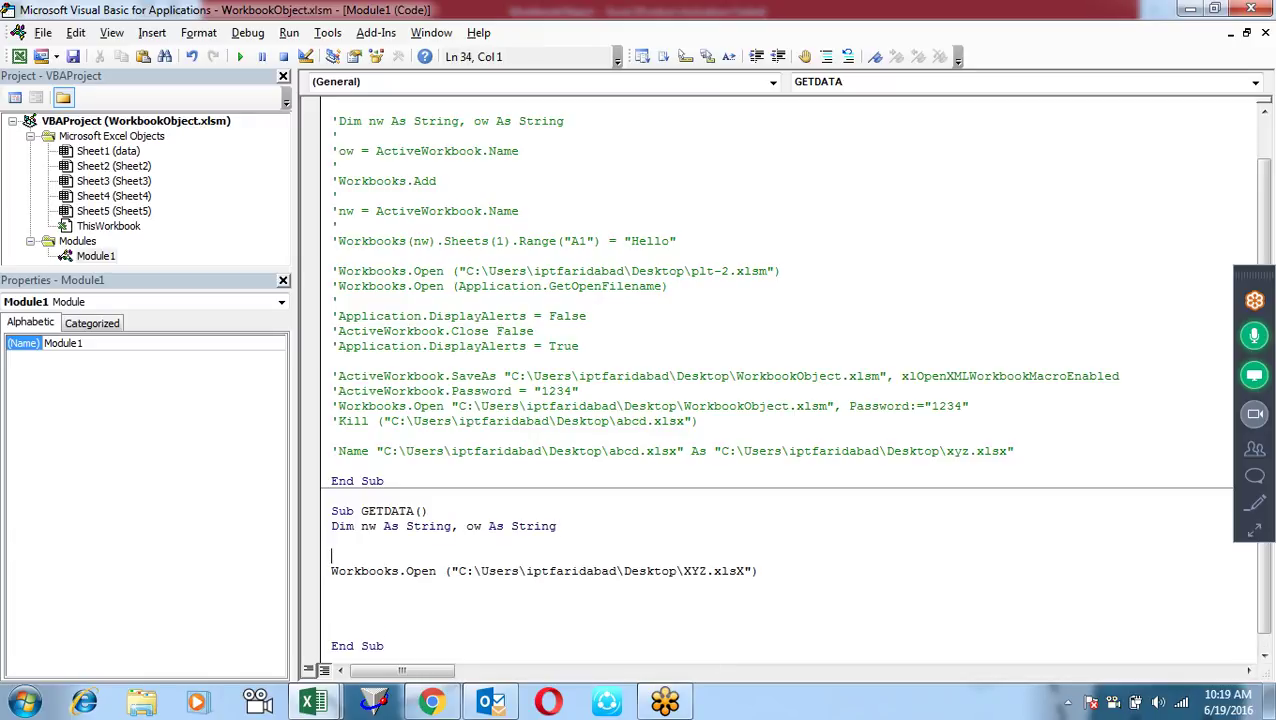
{"action": "key", "text": "Return"}
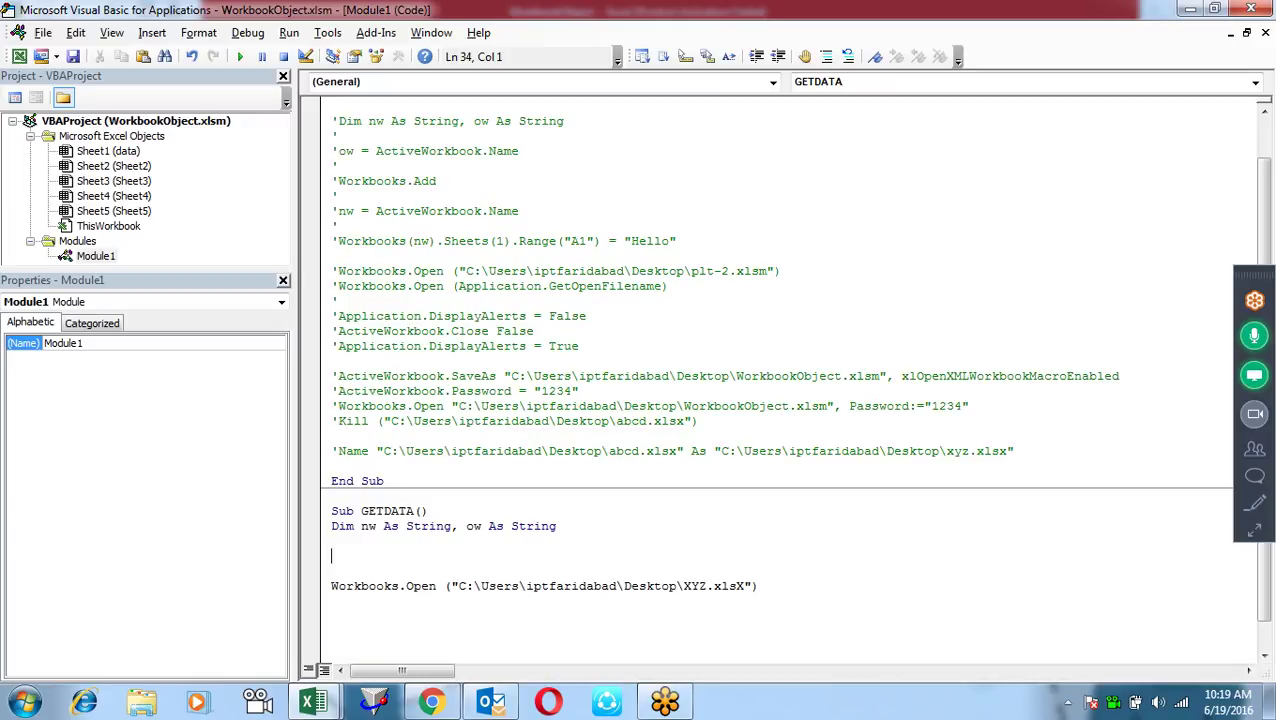
{"action": "type", "text": "ow="}
{"action": "type", "text": "activeworkboo"}
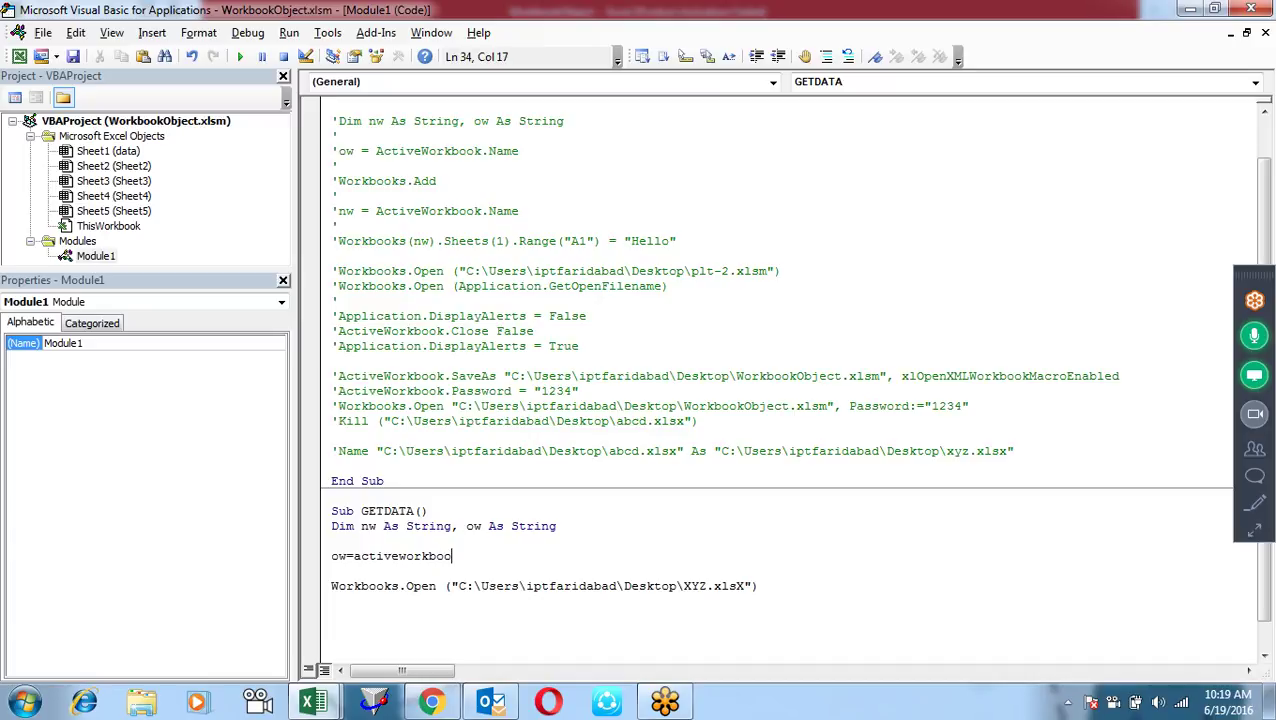
{"action": "type", "text": "k.na"}
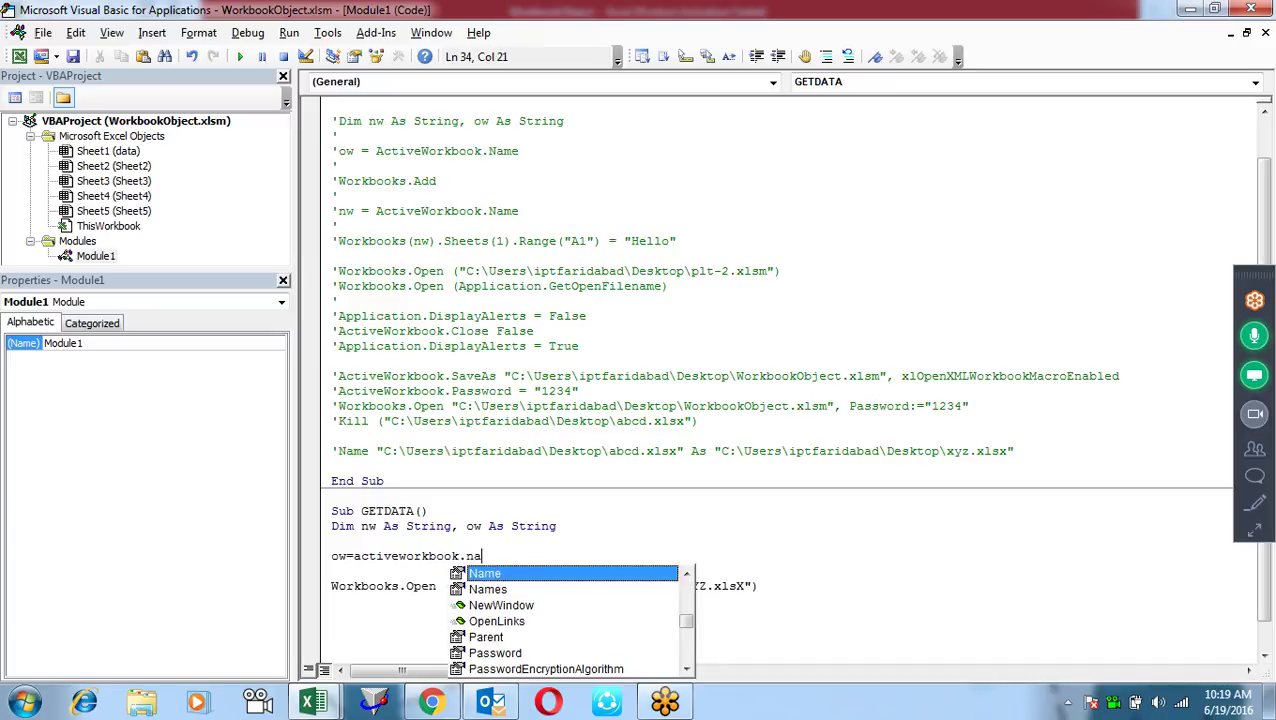
{"action": "key", "text": "Tab"}
{"action": "key", "text": "Down"}
{"action": "key", "text": "Down"}
{"action": "key", "text": "Down"}
{"action": "key", "text": "Return"}
{"action": "type", "text": "nw="}
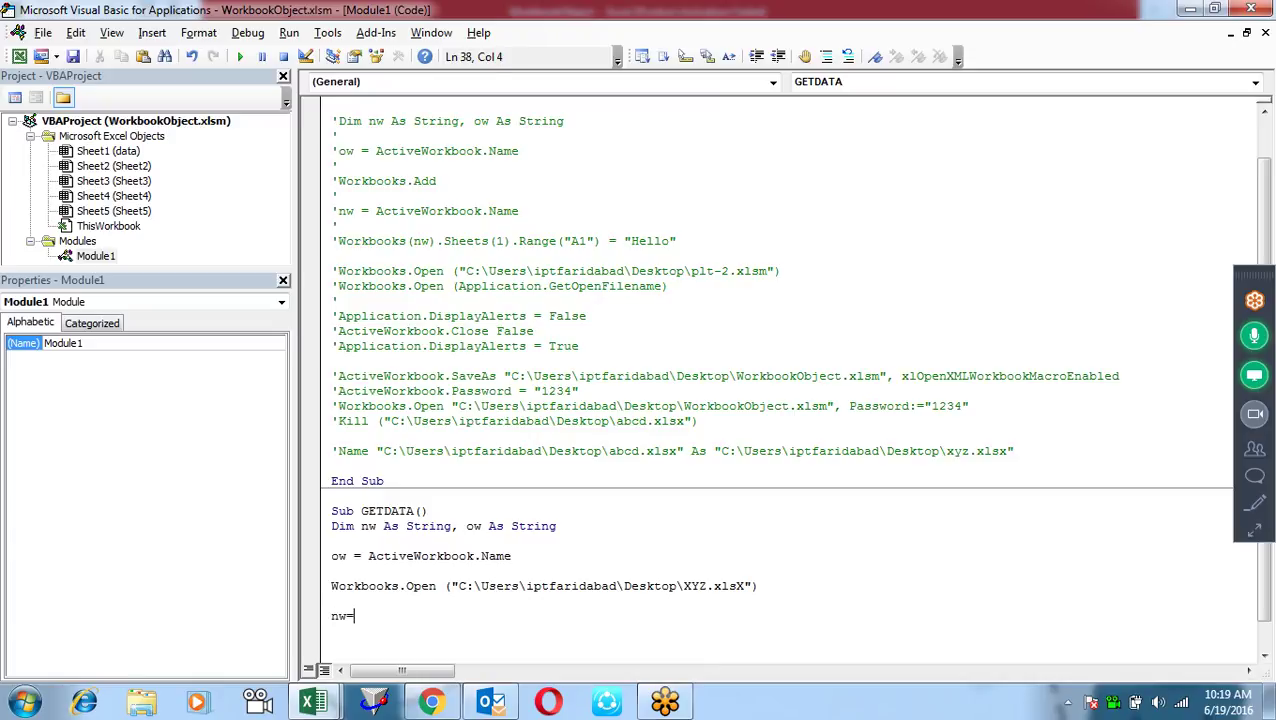
{"action": "type", "text": "activeworkboo"}
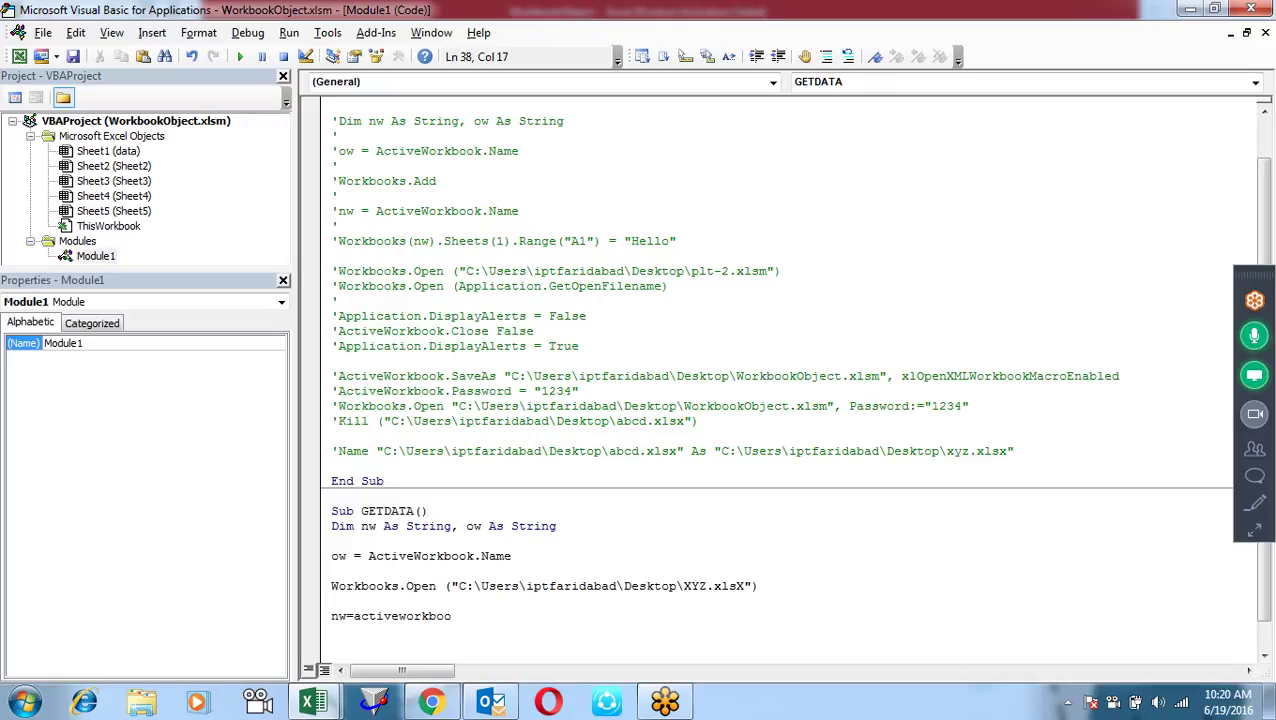
{"action": "type", "text": "k.na"}
{"action": "key", "text": "Tab"}
{"action": "key", "text": "Return"}
{"action": "key", "text": "Down"}
{"action": "key", "text": "Up"}
Add a Sheet(1).Activate statement below the nw line.
{"action": "key", "text": "Return"}
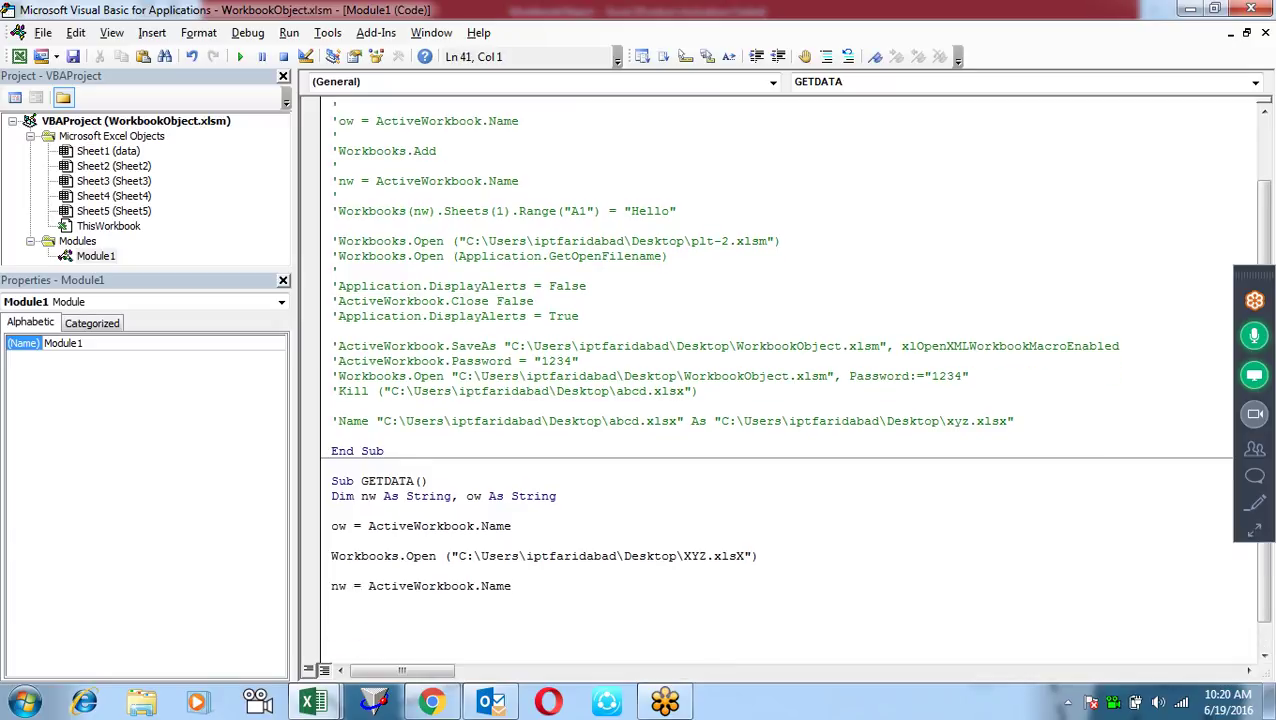
{"action": "type", "text": "Shat"}
{"action": "key", "text": "BackSpace"}
{"action": "key", "text": "BackSpace"}
{"action": "type", "text": "eet(1).activate"}
{"action": "key", "text": "Return"}
{"action": "key", "text": "BackSpace"}
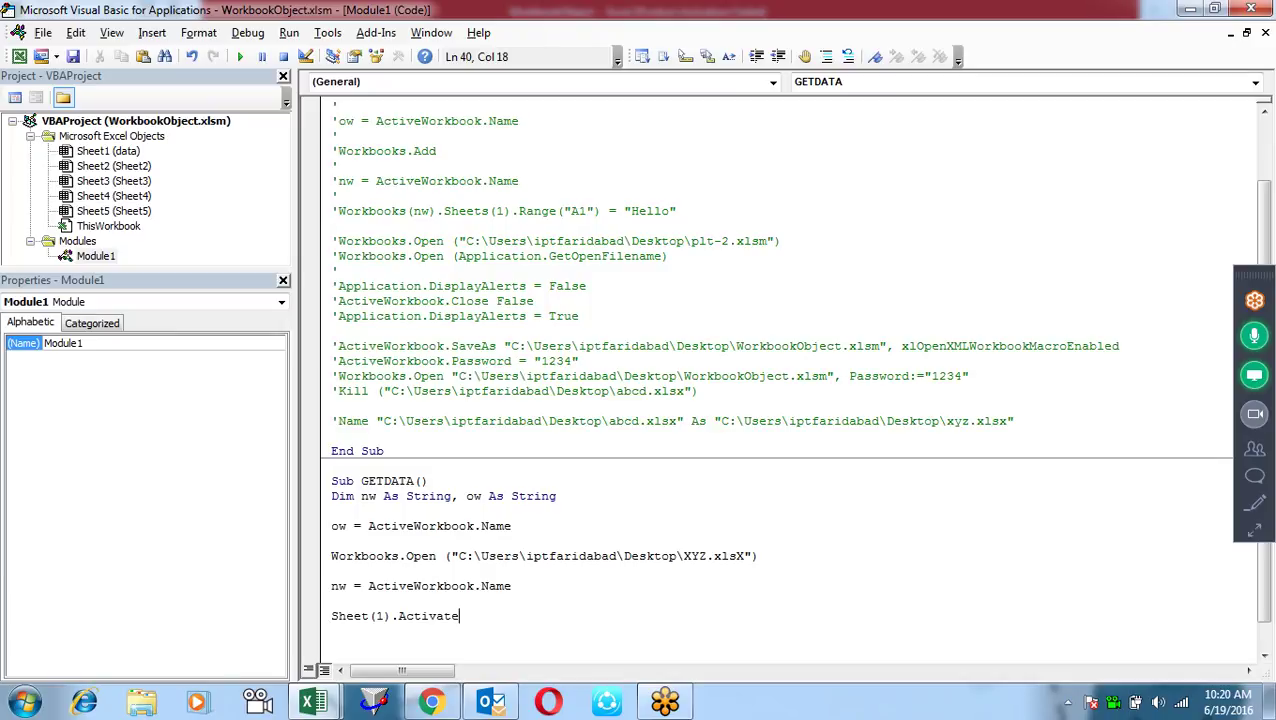
{"action": "key", "text": "Return"}
{"action": "key", "text": "Return"}
{"action": "key", "text": "Return"}
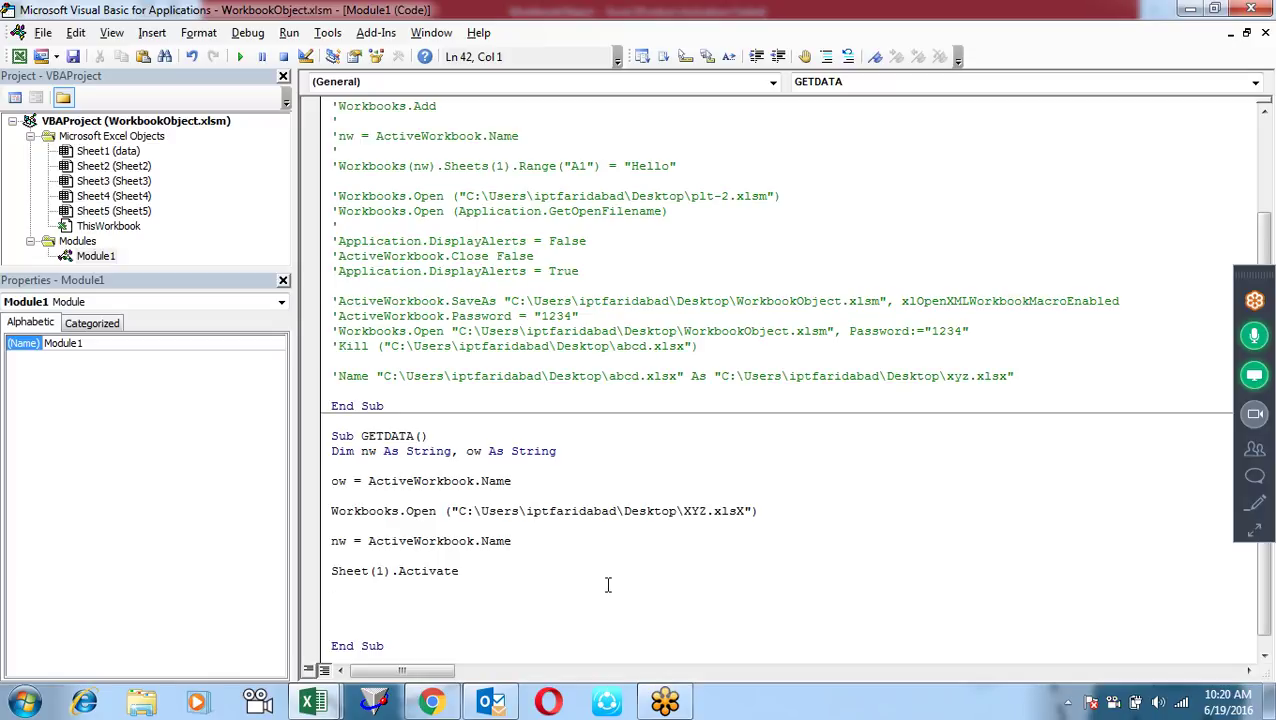
Declare lrow As Long in GETDATA.
{"action": "type", "text": "dim "}
{"action": "type", "text": "lrow as Long"}
{"action": "key", "text": "Return"}
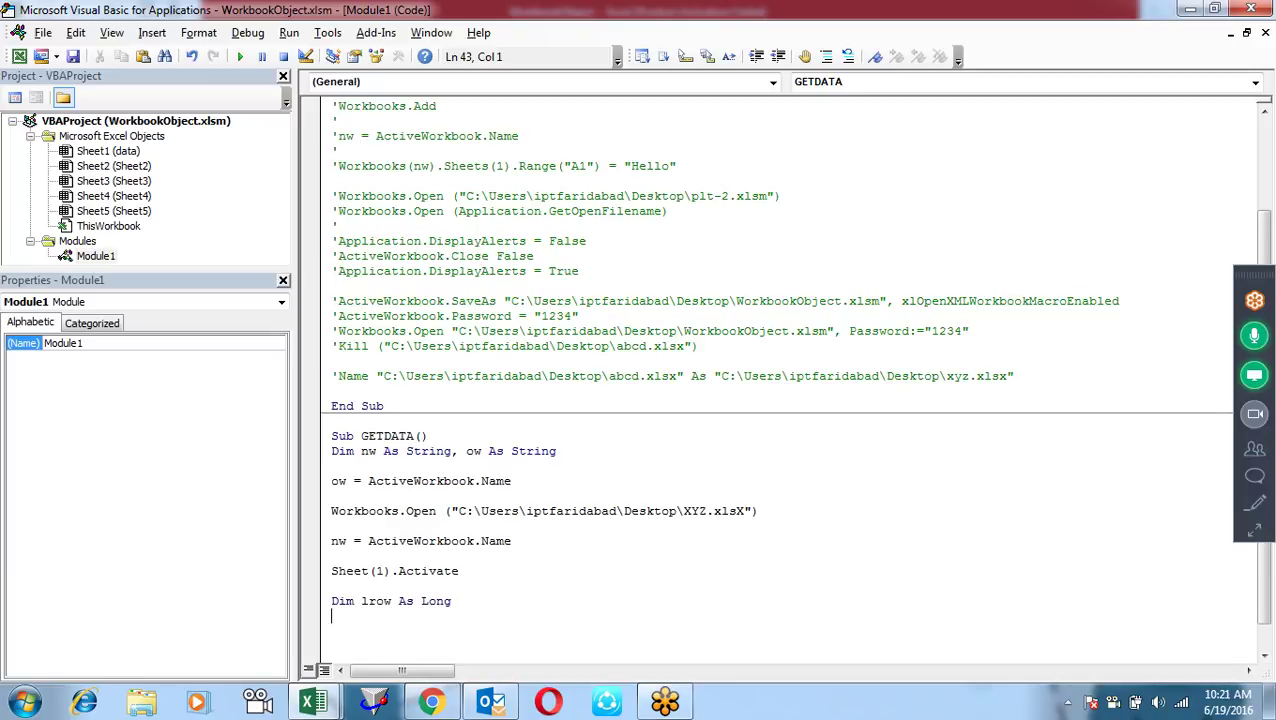
{"action": "key", "text": "Down"}
{"action": "key", "text": "Down"}
{"action": "key", "text": "Down"}
{"action": "key", "text": "Up"}
{"action": "key", "text": "Up"}
{"action": "key", "text": "Up"}
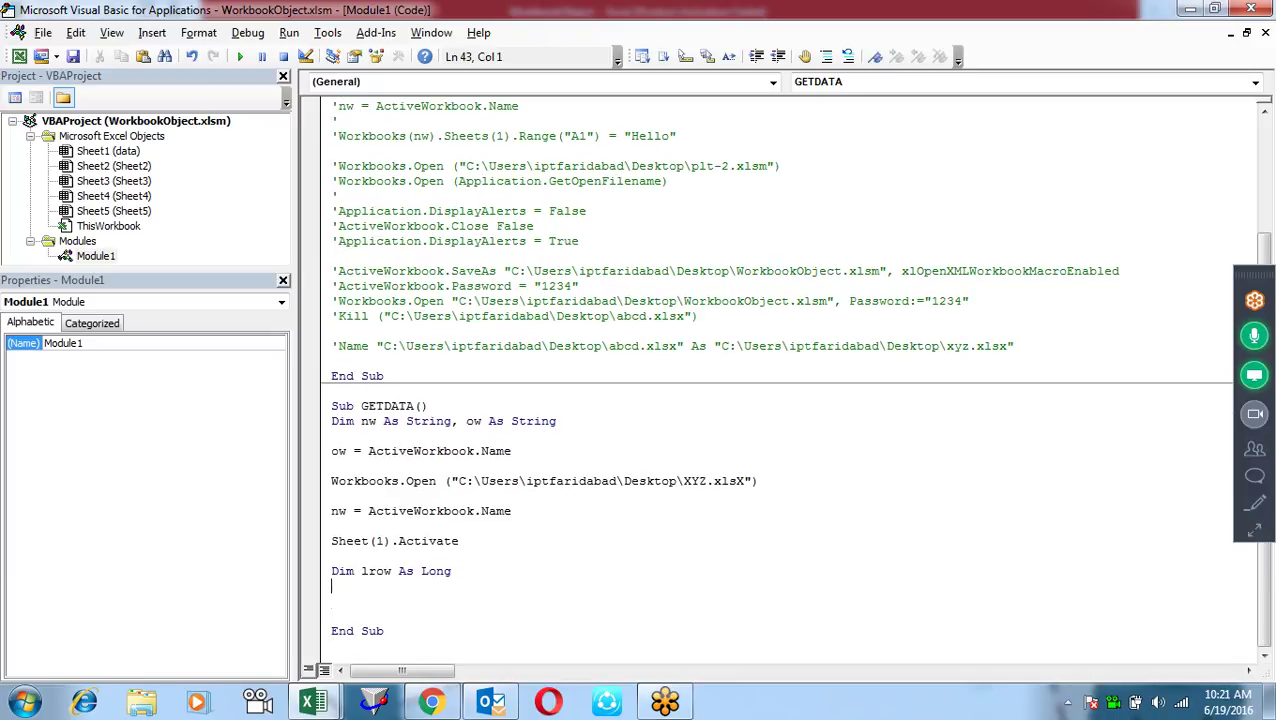
{"action": "key", "text": "Return"}
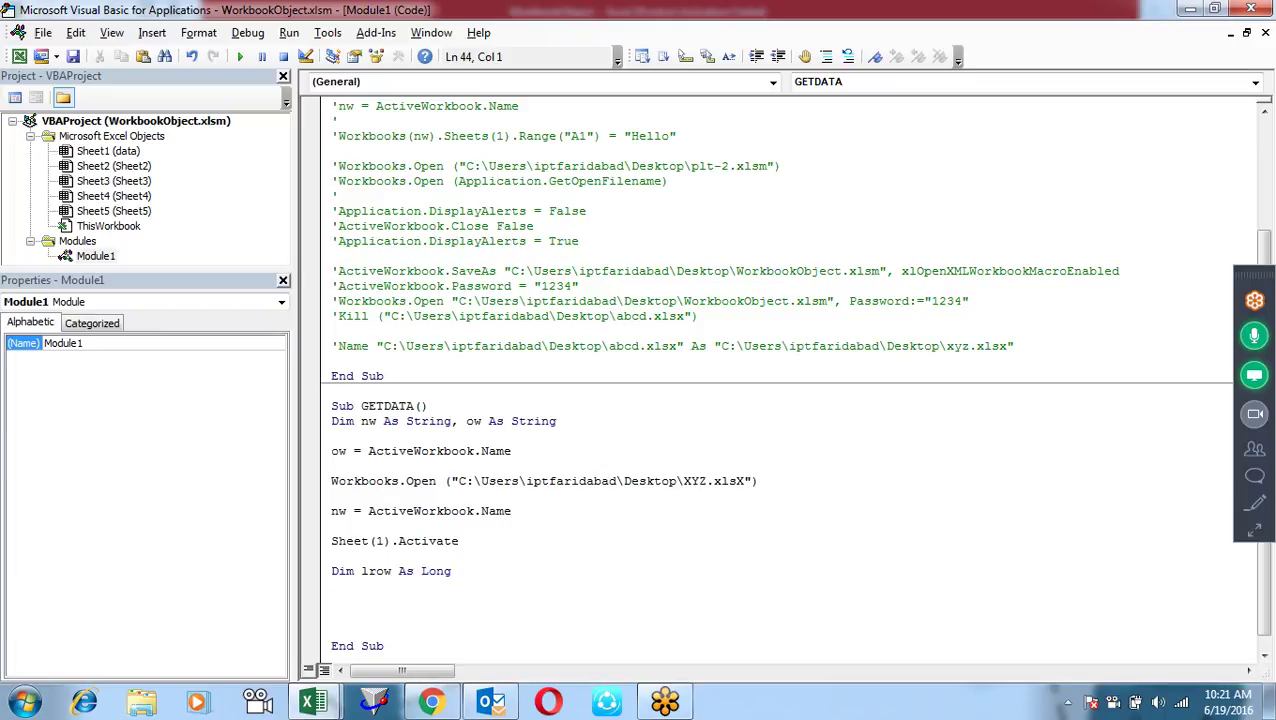
Set lrow = Range("A65000").End(xlUp).Row using IntelliSense for End and xlUp.
{"action": "type", "text": "lrow="}
{"action": "type", "text": "Range"}
{"action": "type", "text": "(\"A6500\""}
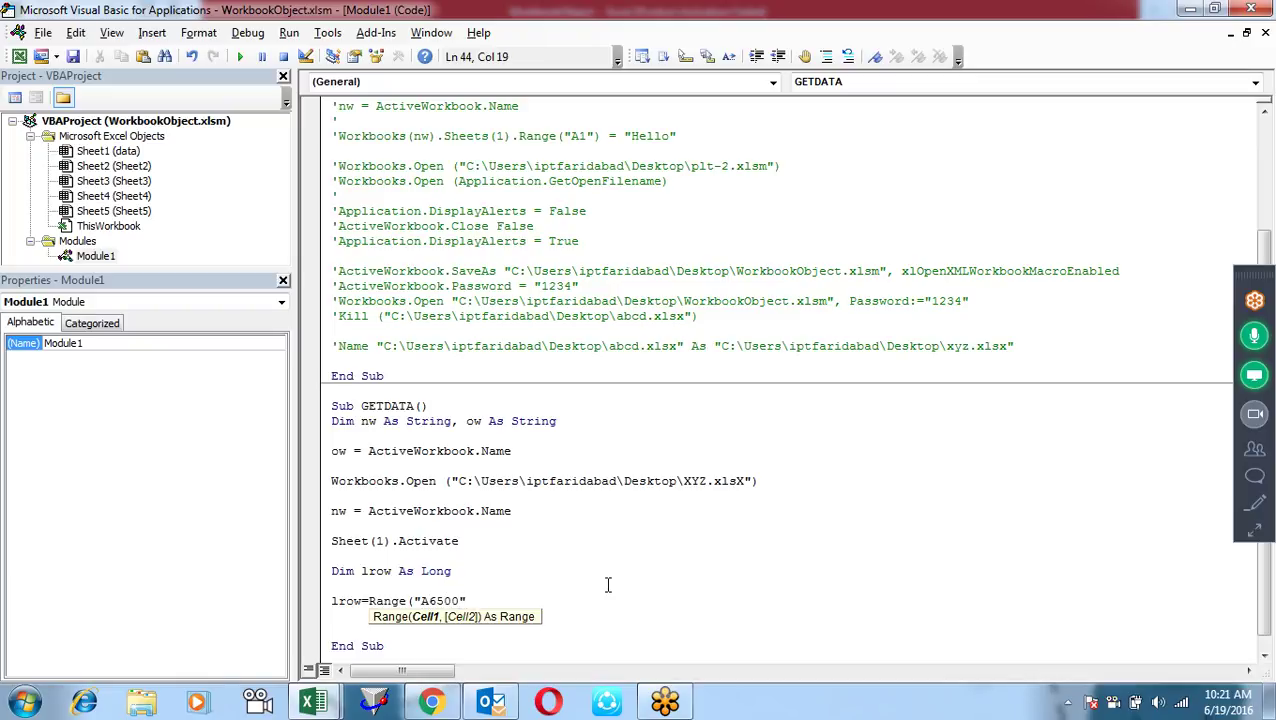
{"action": "key", "text": "Left"}
{"action": "type", "text": "0"}
{"action": "key", "text": "Right"}
{"action": "type", "text": ")"}
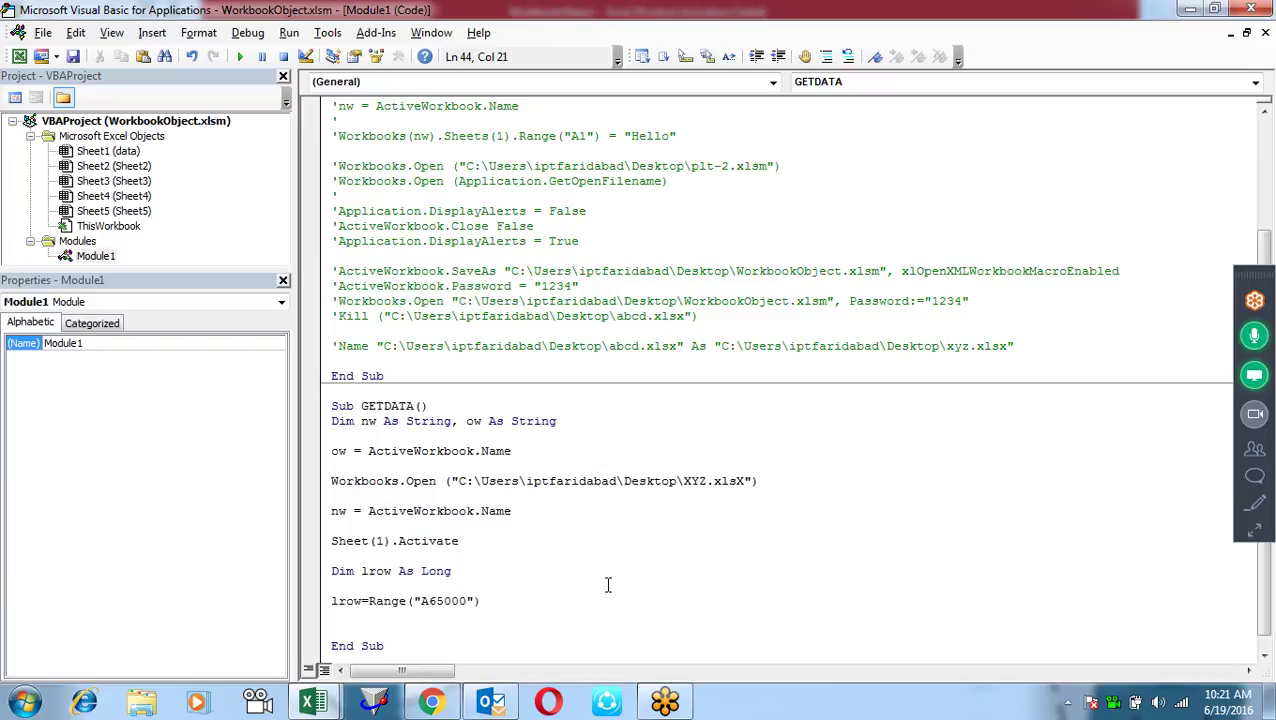
{"action": "type", "text": ".e"}
{"action": "key", "text": "Down"}
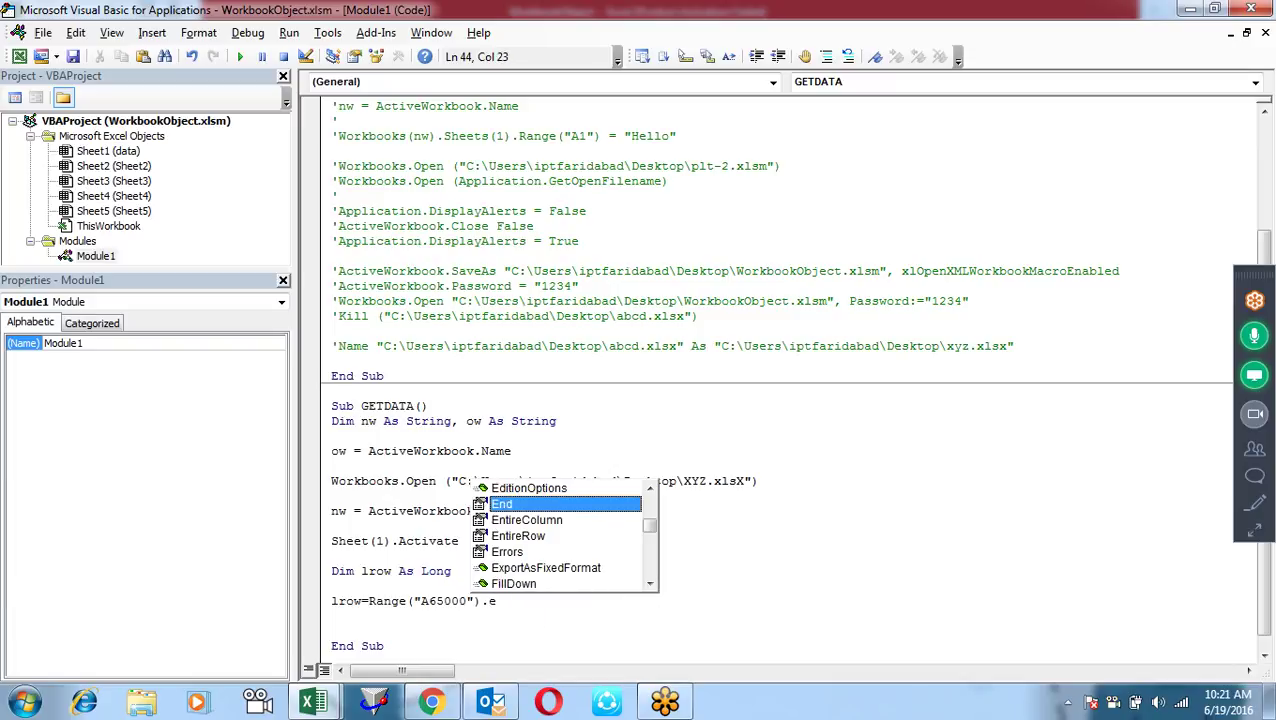
{"action": "key", "text": "Tab"}
{"action": "type", "text": "(xky"}
{"action": "key", "text": "BackSpace"}
{"action": "key", "text": "BackSpace"}
{"action": "type", "text": "l"}
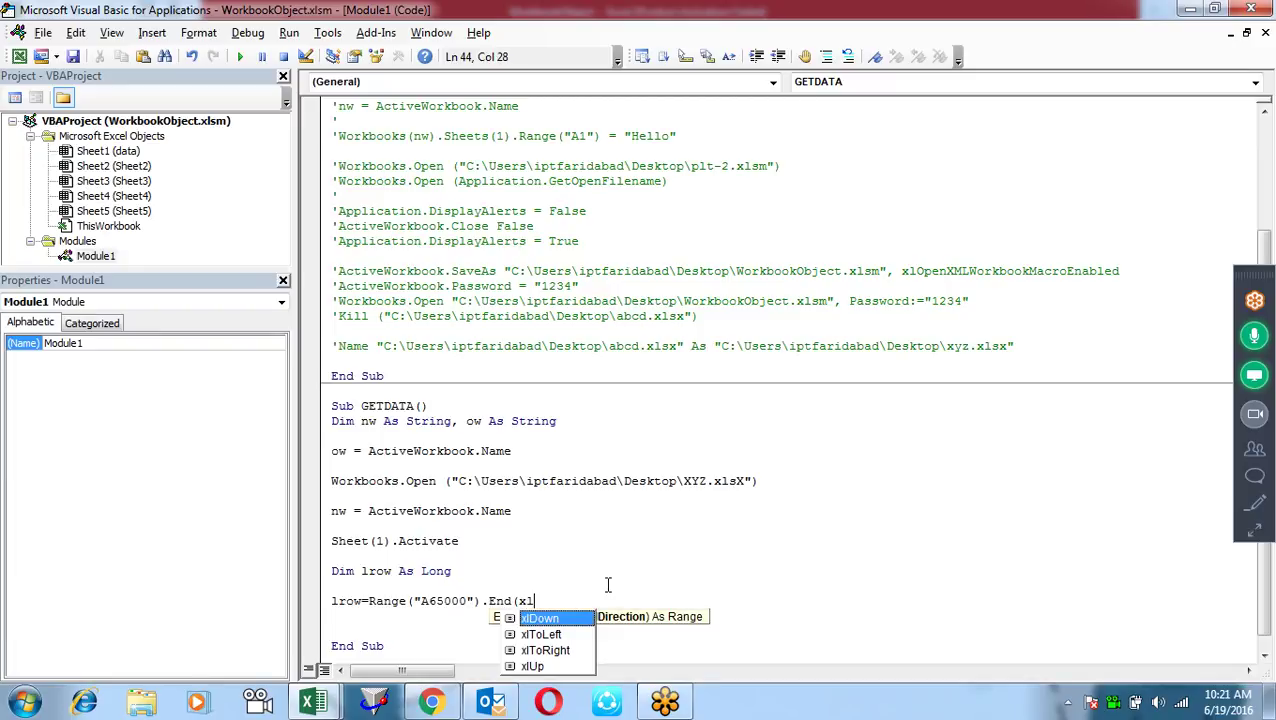
{"action": "key", "text": "Down"}
{"action": "key", "text": "Down"}
{"action": "key", "text": "Down"}
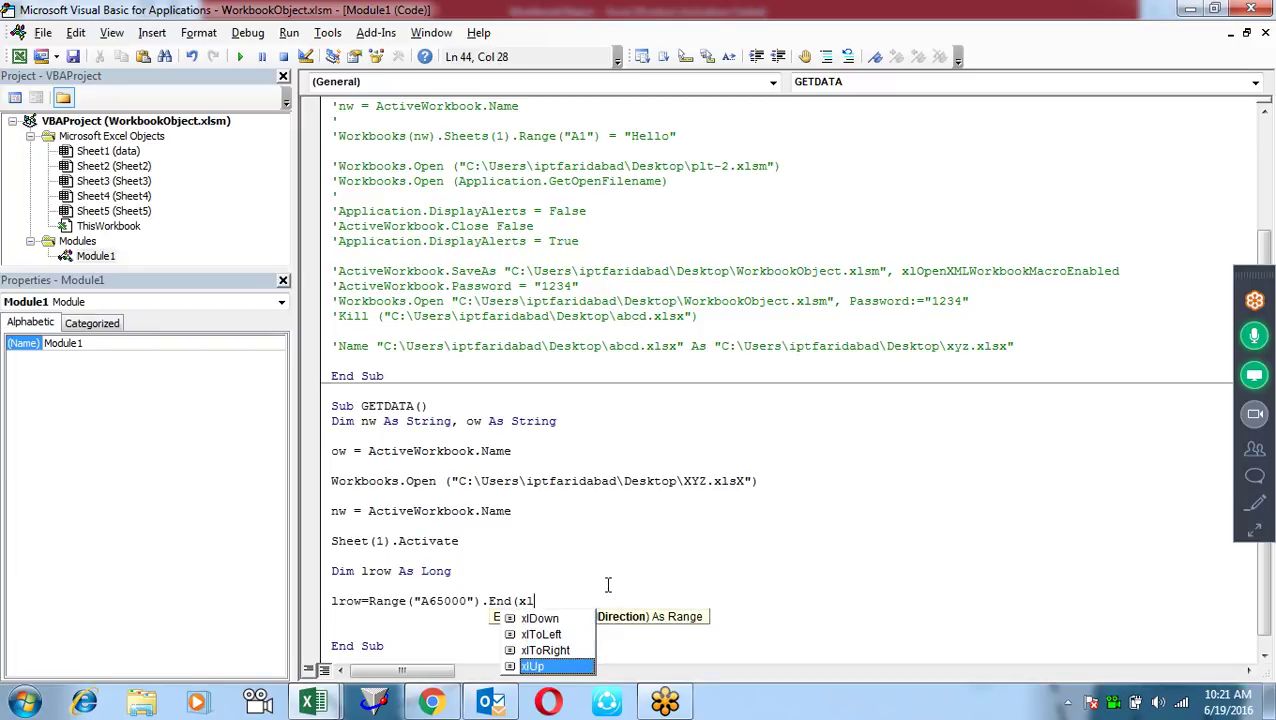
{"action": "key", "text": "Tab"}
{"action": "type", "text": ")"}
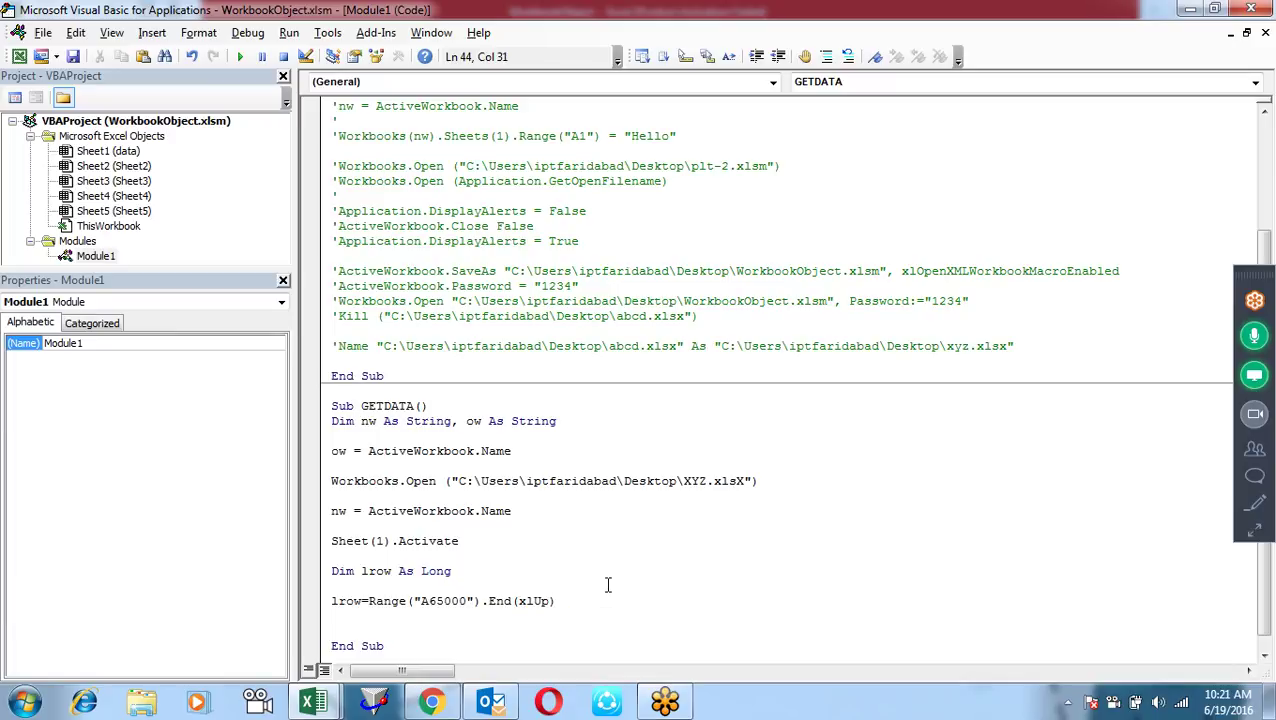
{"action": "type", "text": ".Row"}
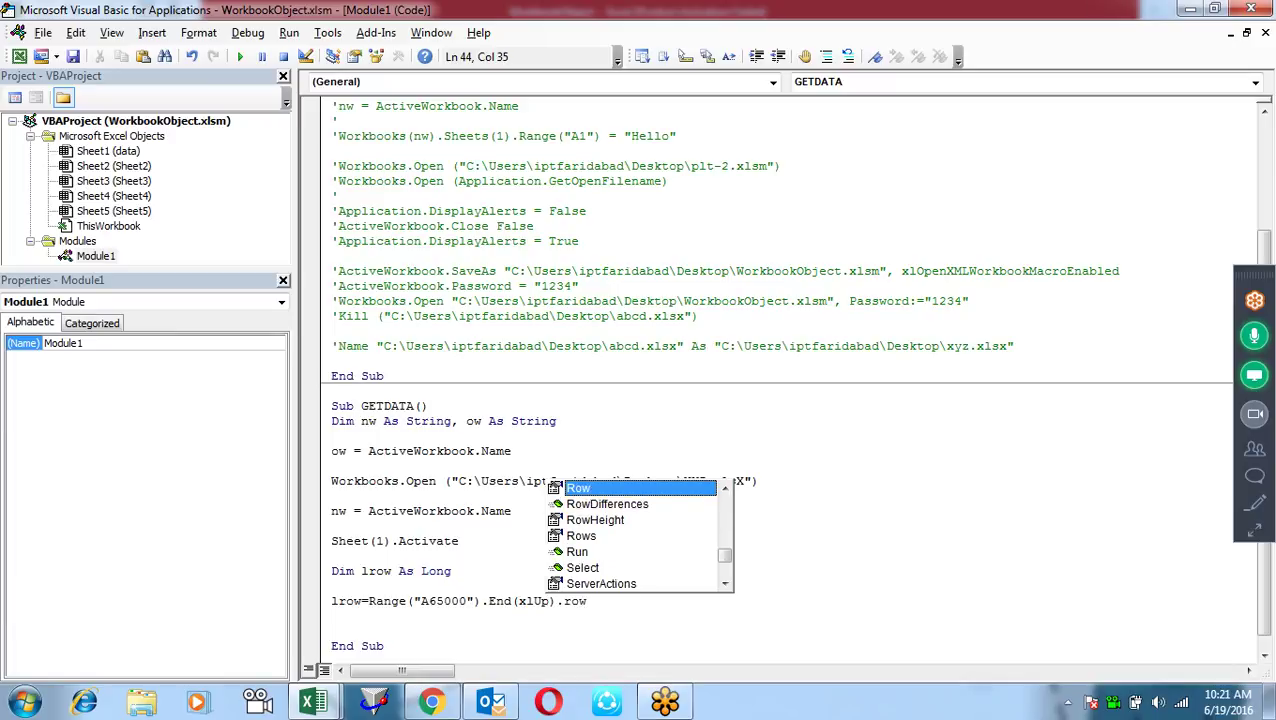
{"action": "key", "text": "Escape"}
{"action": "key", "text": "Return"}
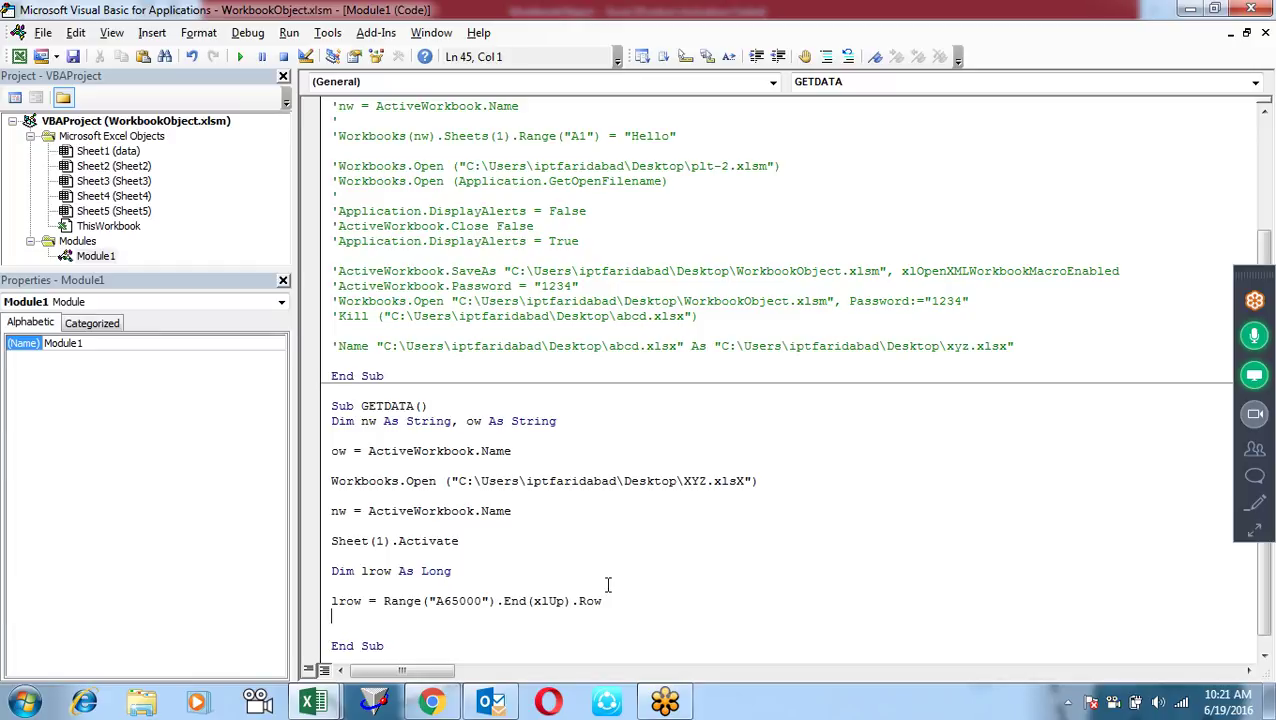
Declare olrow As Long below the lrow line.
{"action": "key", "text": "Left"}
{"action": "key", "text": "Left"}
{"action": "key", "text": "Left"}
{"action": "key", "text": "Down"}
{"action": "key", "text": "Return"}
{"action": "type", "text": "dim ol"}
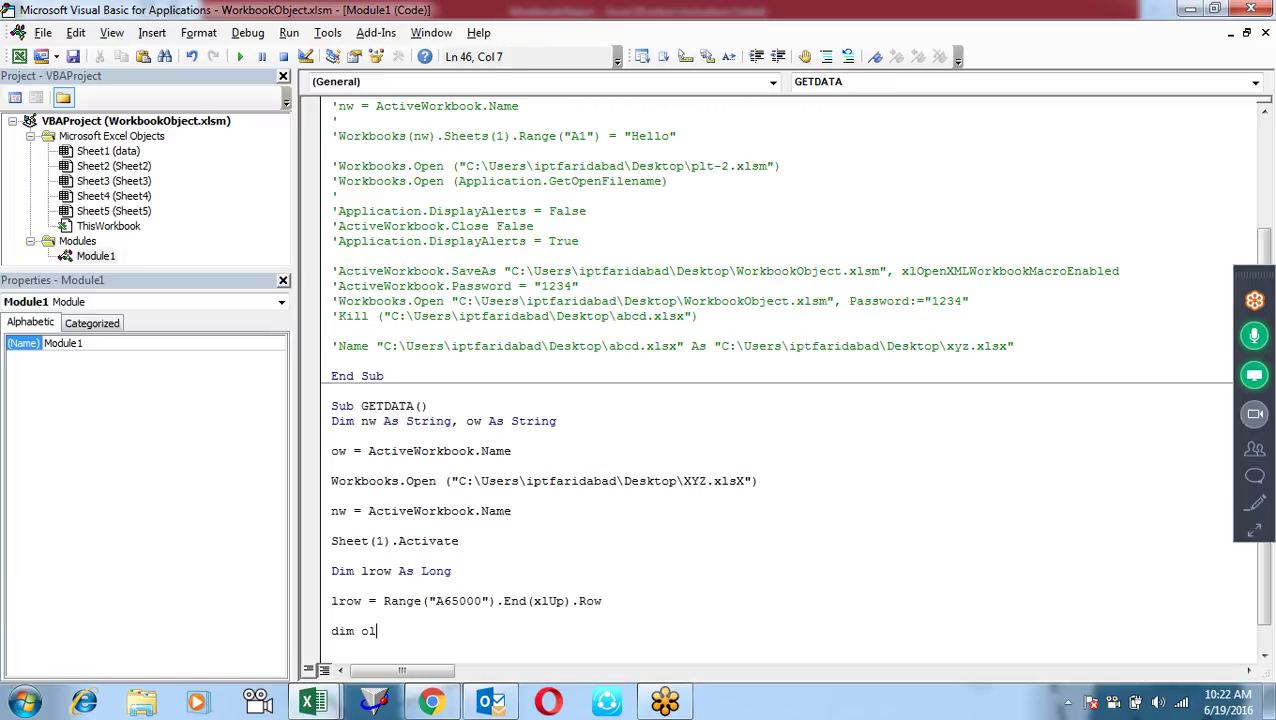
{"action": "type", "text": "row"}
{"action": "type", "text": " as lo"}
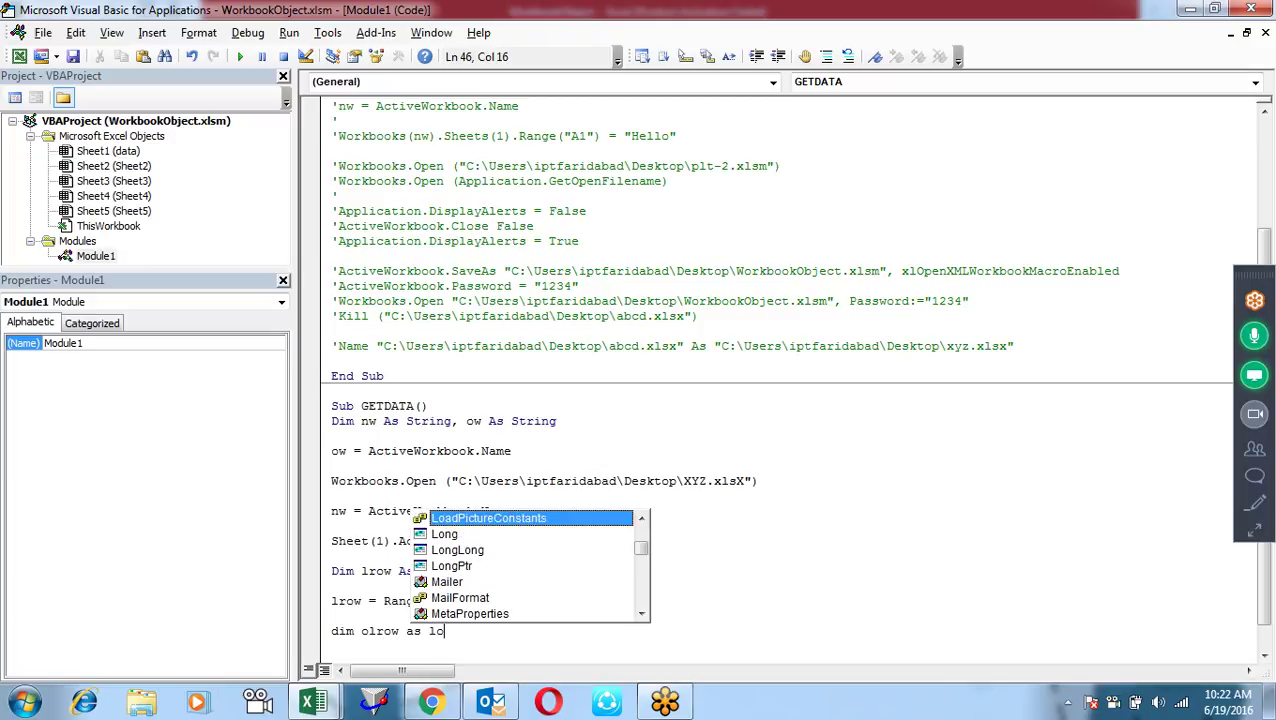
{"action": "type", "text": "ng"}
{"action": "key", "text": "Tab"}
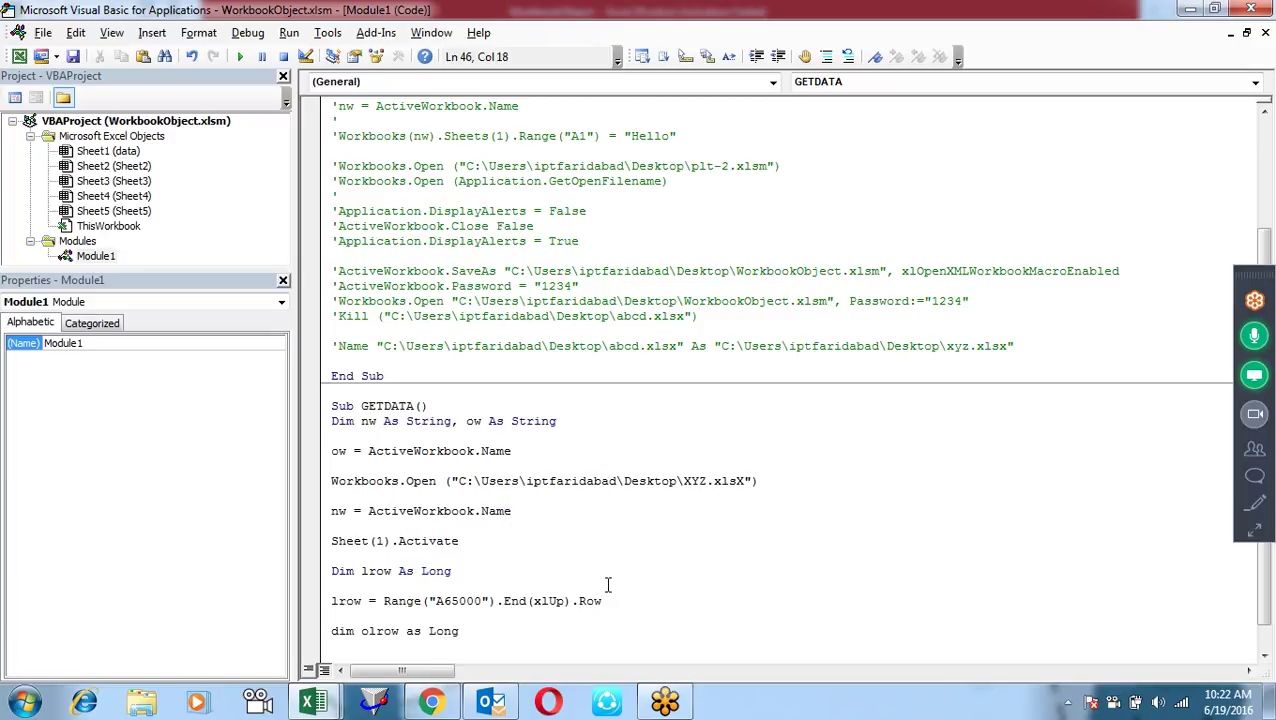
{"action": "key", "text": "Return"}
{"action": "key", "text": "Return"}
{"action": "scroll", "coordinate": [794, 352], "scroll_direction": "down", "scroll_amount": 1}
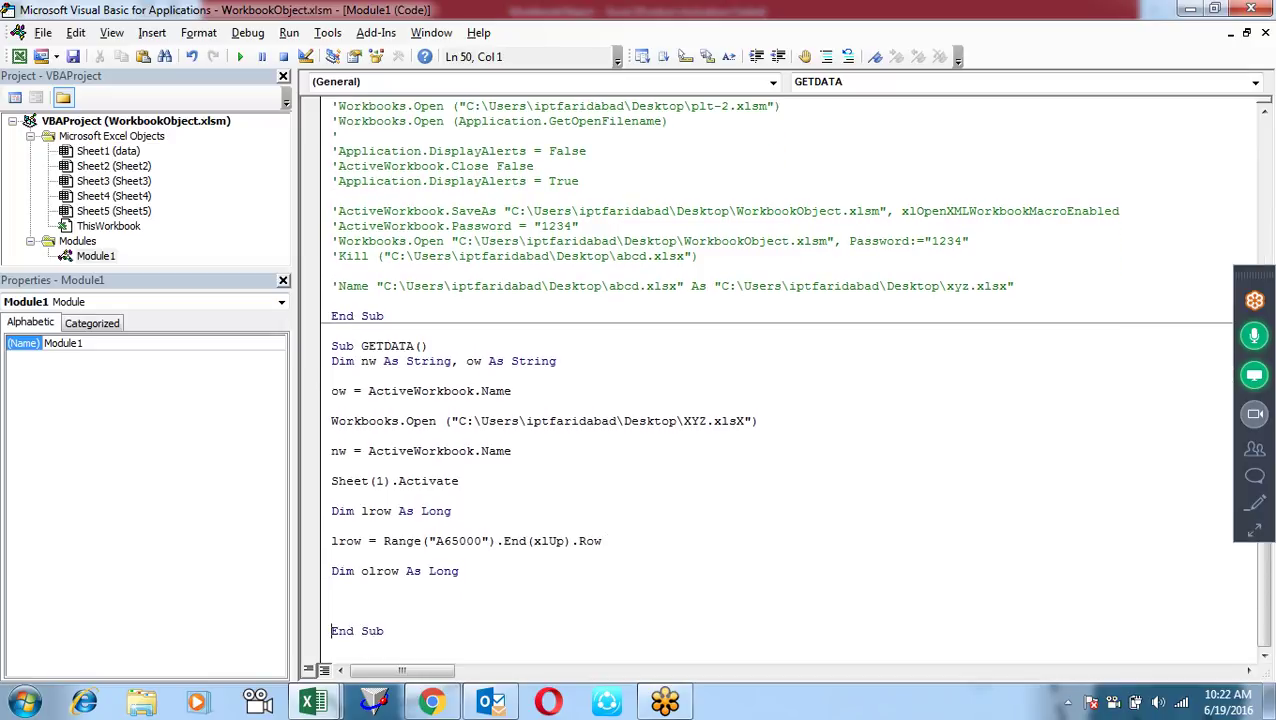
Complete the olrow= assignment by pasting the lrow last-row formula after it.
{"action": "type", "text": "olrow="}
{"action": "left_click", "coordinate": [614, 540]}
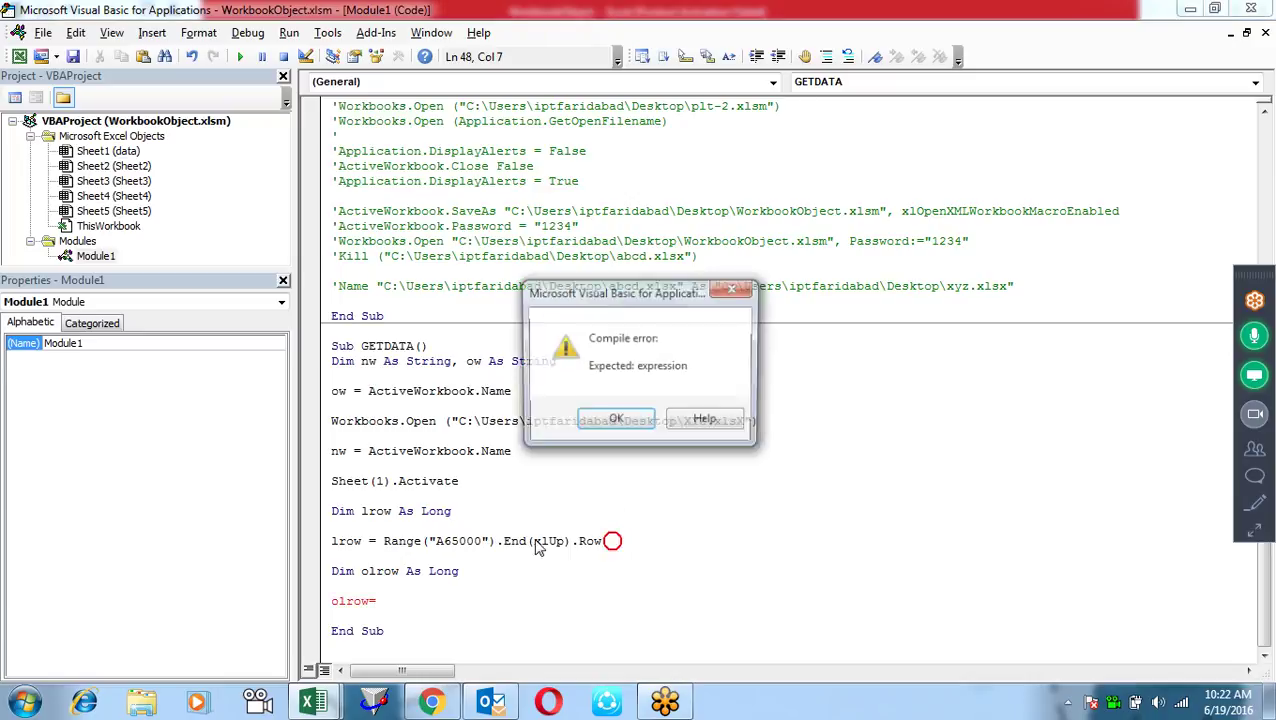
{"action": "left_click", "coordinate": [620, 418]}
{"action": "left_click_drag", "start_coordinate": [601, 541], "coordinate": [383, 541]}
{"action": "key", "text": "ctrl+c"}
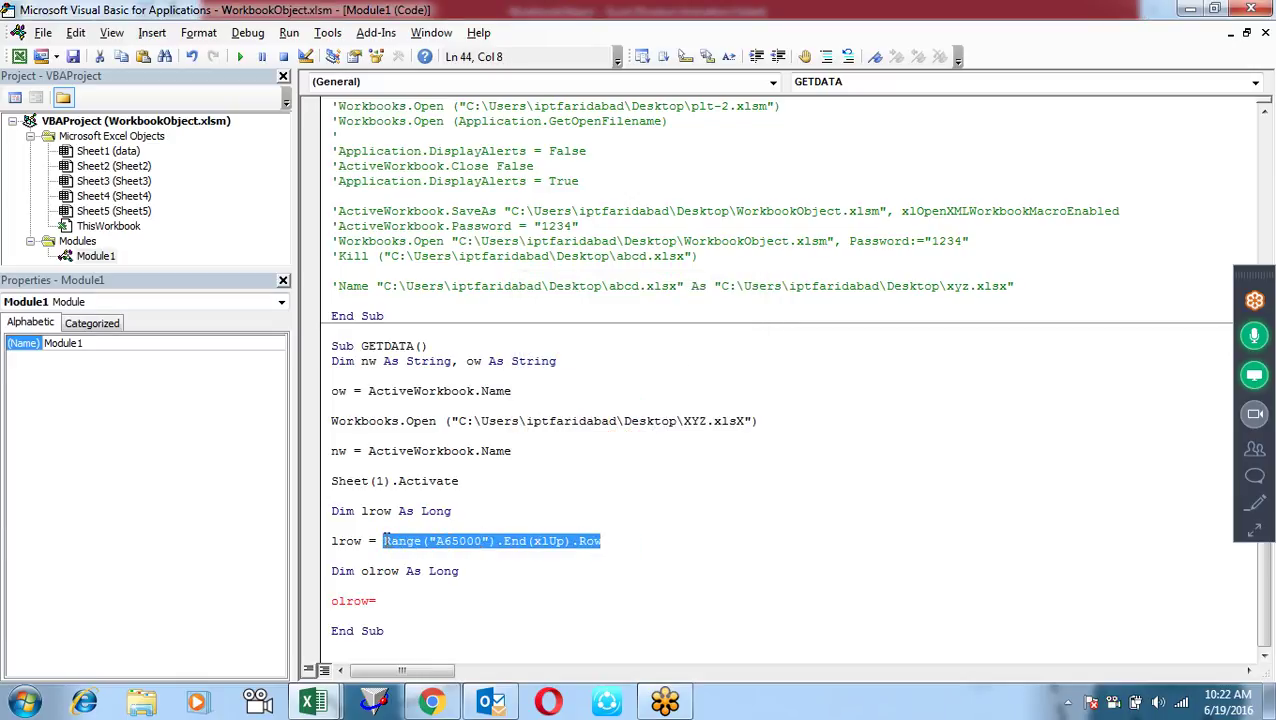
{"action": "left_click", "coordinate": [388, 546]}
{"action": "key", "text": "Down"}
{"action": "key", "text": "Down"}
{"action": "key", "text": "Down"}
{"action": "key", "text": "Down"}
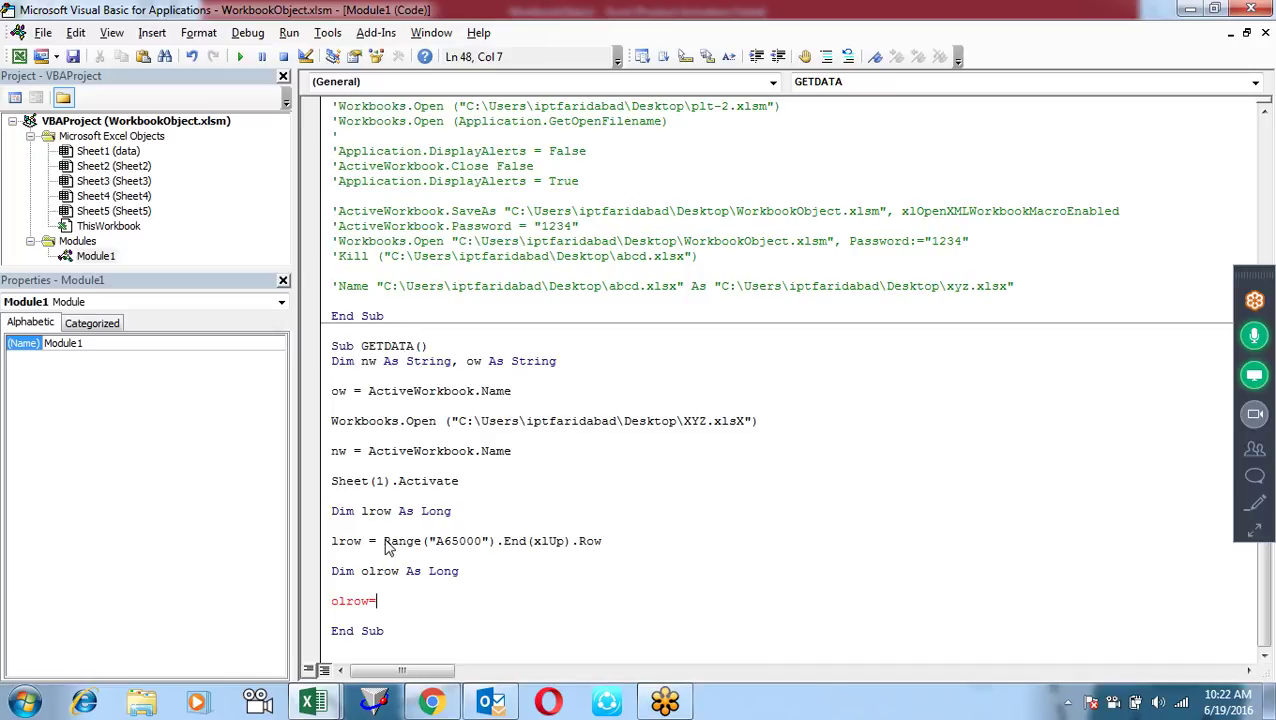
{"action": "key", "text": "ctrl+v"}
{"action": "key", "text": "Up"}
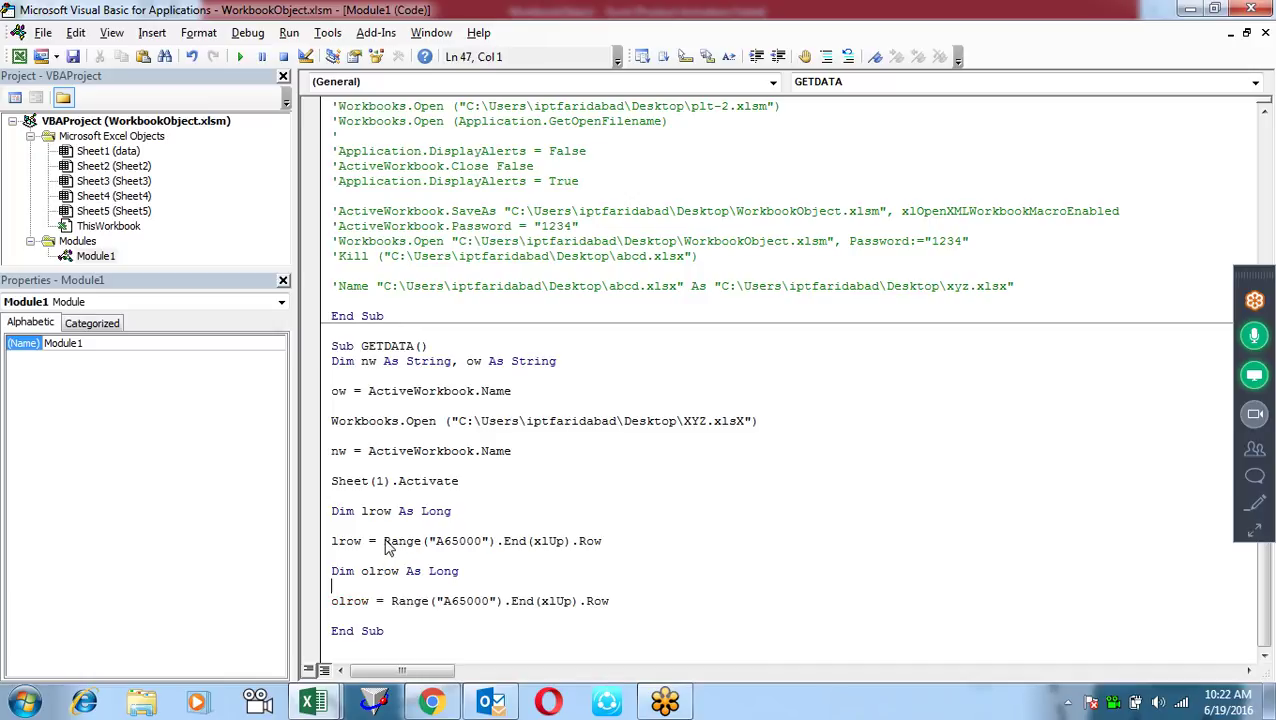
Insert Workbooks(ow).Activate and Sheets("Data").Activate lines above the olrow assignment.
{"action": "key", "text": "Return"}
{"action": "key", "text": "Return"}
{"action": "key", "text": "Up"}
{"action": "key", "text": "Up"}
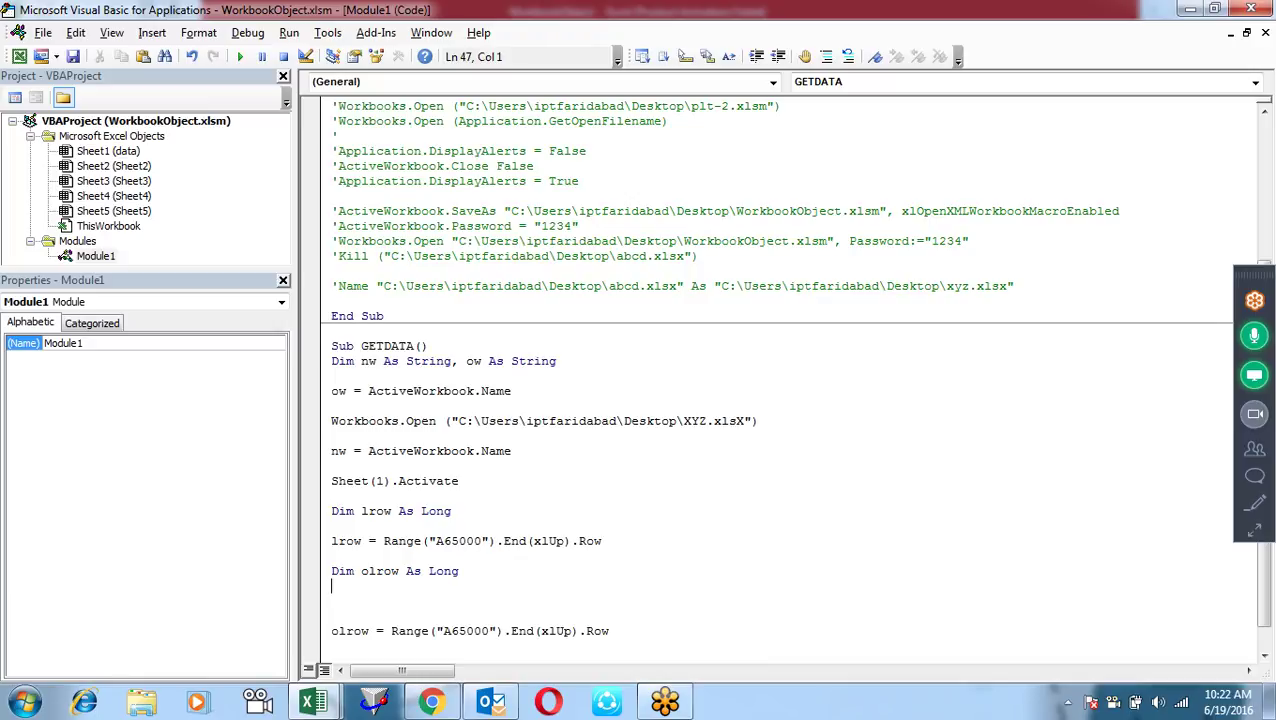
{"action": "type", "text": "workbooks("}
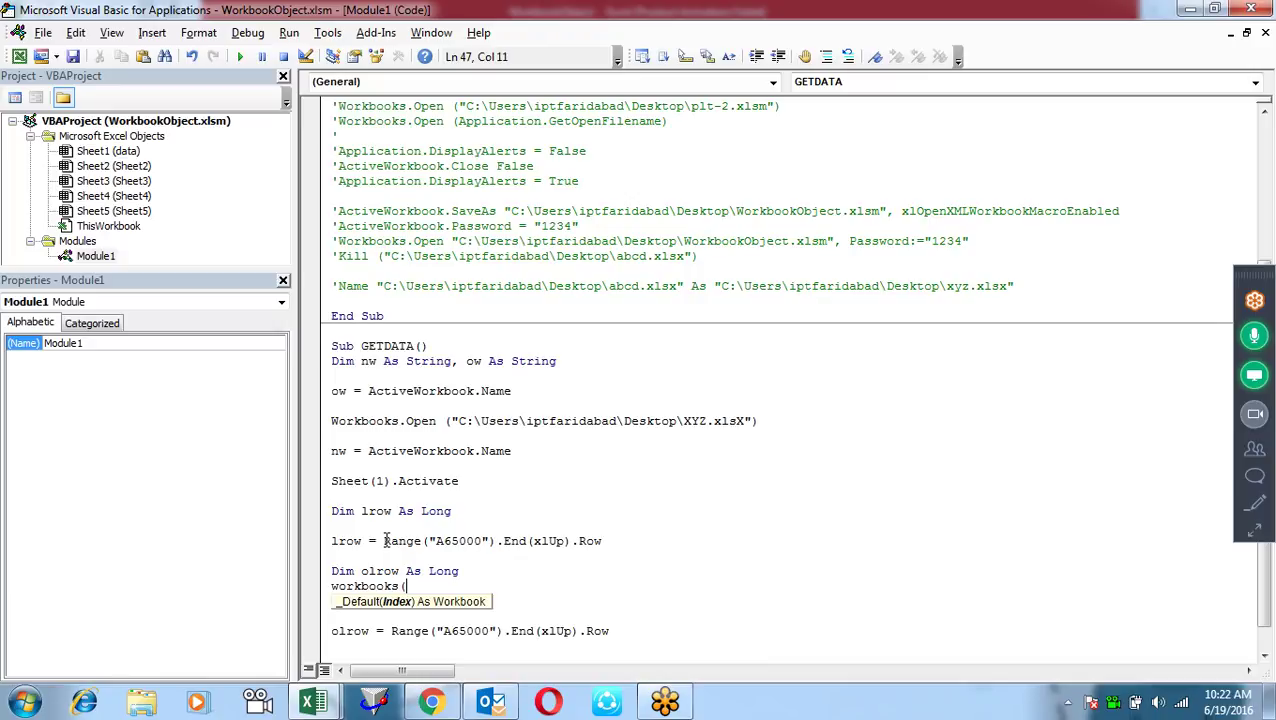
{"action": "type", "text": "ow"}
{"action": "type", "text": ").acti"}
{"action": "key", "text": "Tab"}
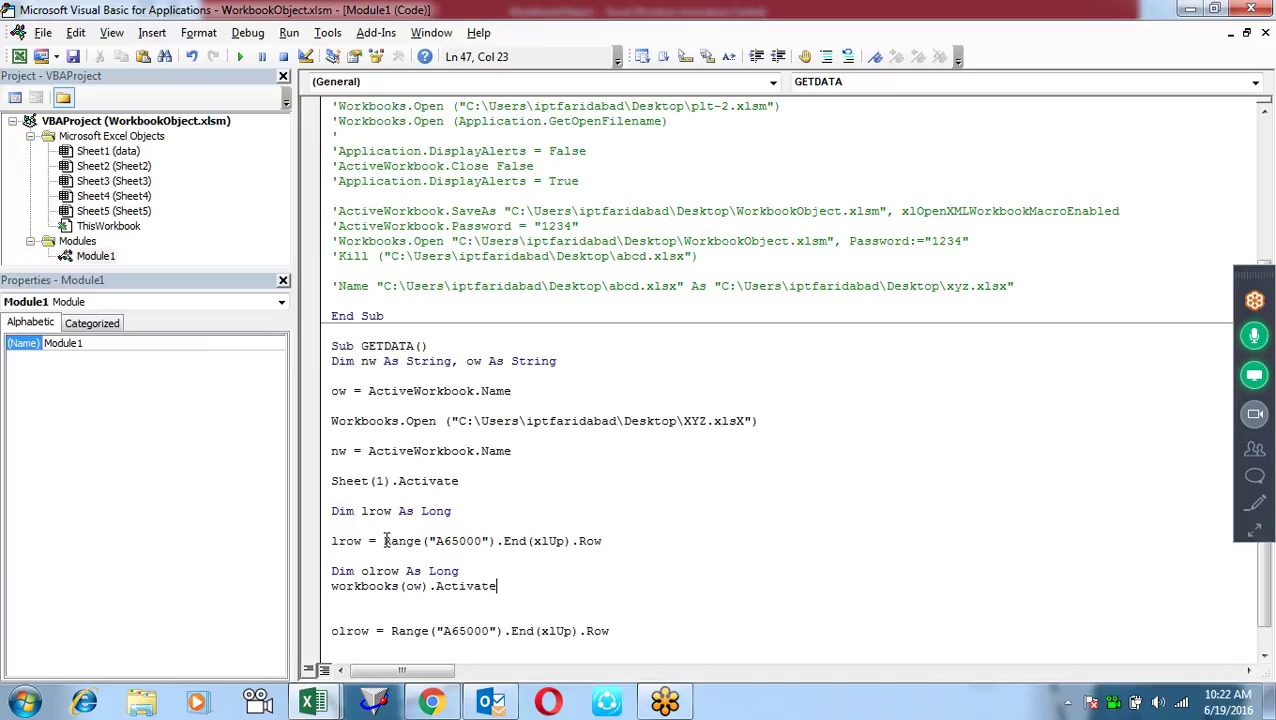
{"action": "key", "text": "Down"}
{"action": "type", "text": "Sheets("}
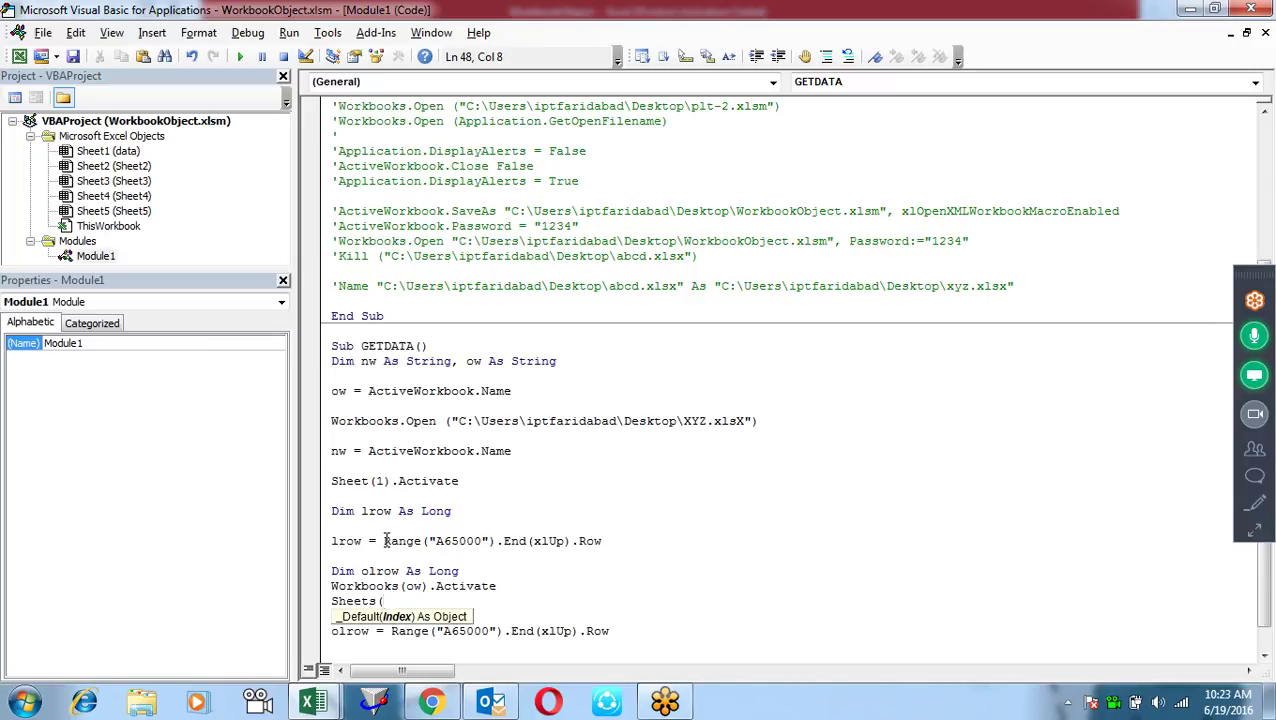
{"action": "type", "text": "\"Data\")"}
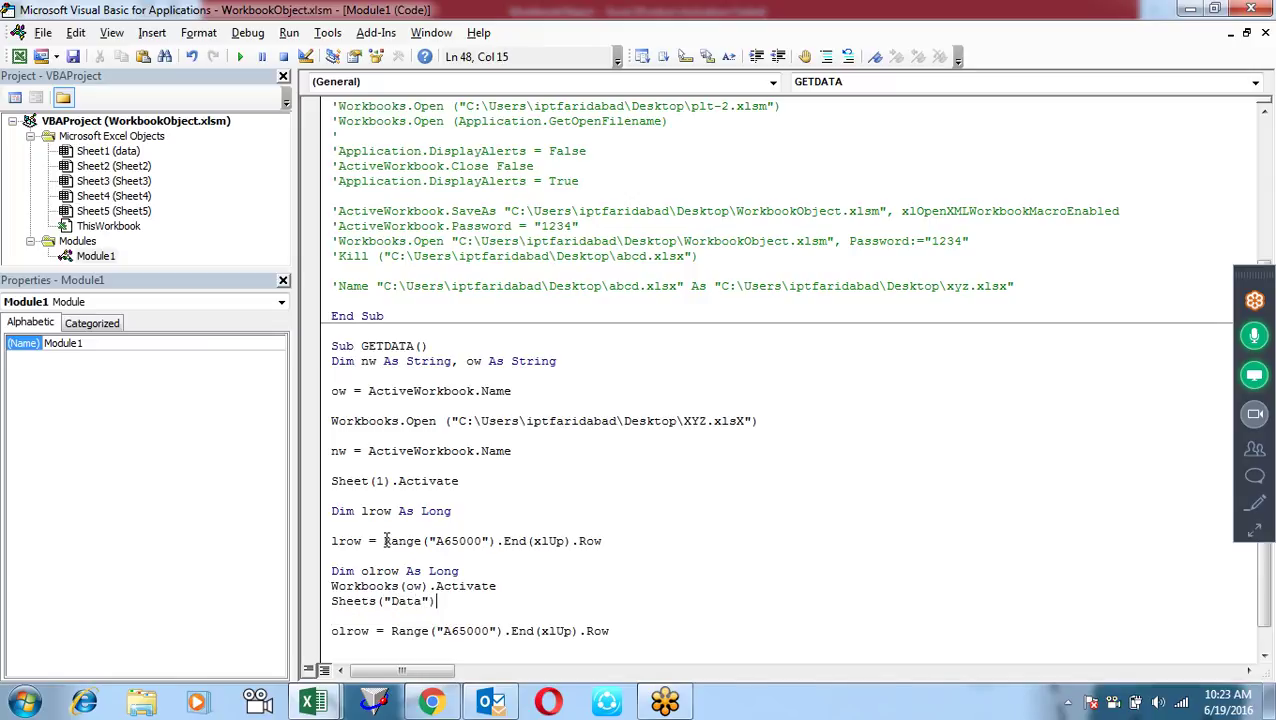
{"action": "type", "text": ".activate"}
{"action": "key", "text": "Down"}
{"action": "key", "text": "Down"}
{"action": "key", "text": "Down"}
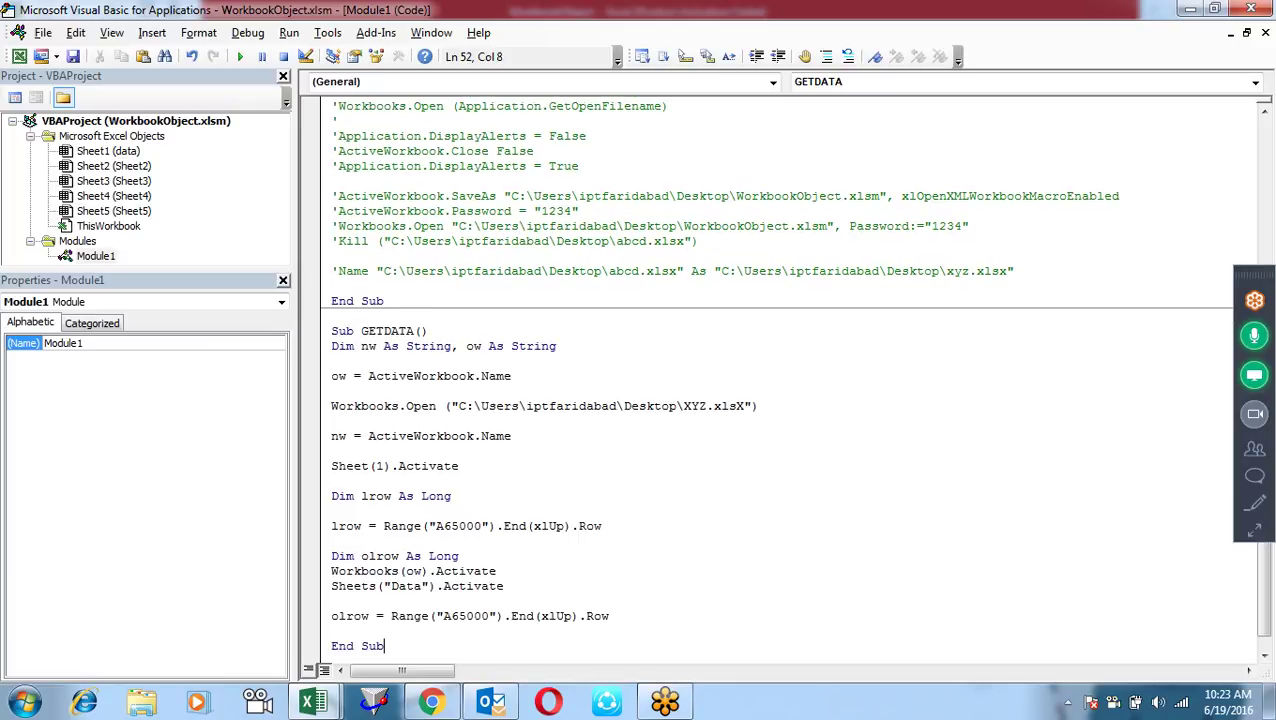
{"action": "key", "text": "Return"}
{"action": "key", "text": "Return"}
{"action": "left_click", "coordinate": [332, 630]}
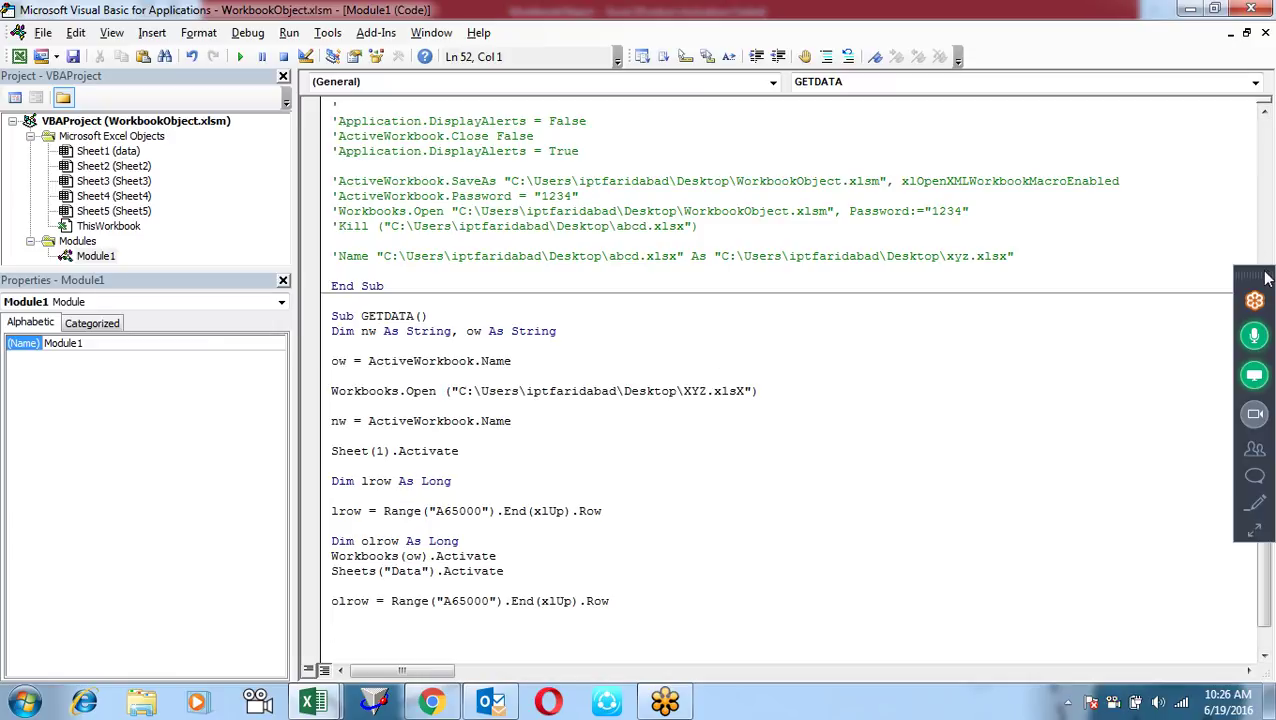
Below the olrow statement, start typing Range("B2:B"&olrow).Formula= "=Vlookup(A.
{"action": "left_click", "coordinate": [786, 595]}
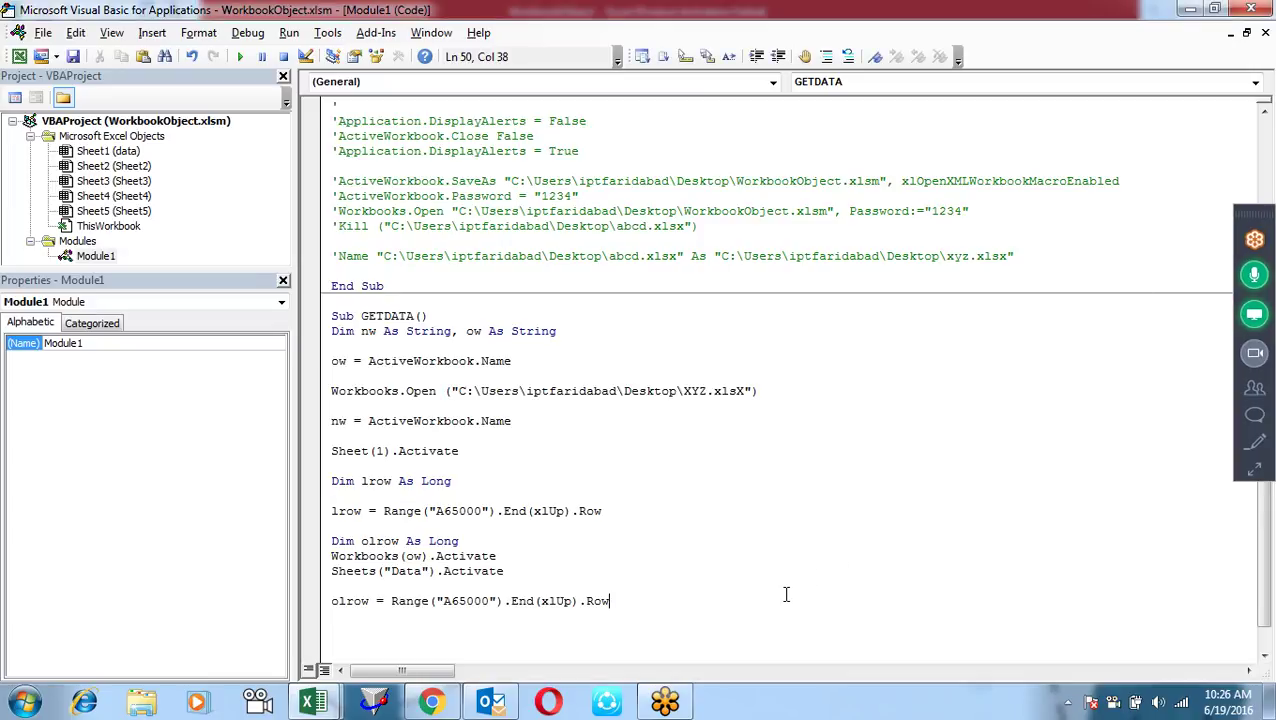
{"action": "key", "text": "Return"}
{"action": "key", "text": "Down"}
{"action": "key", "text": "Down"}
{"action": "key", "text": "Down"}
{"action": "key", "text": "Down"}
{"action": "left_click", "coordinate": [786, 595]}
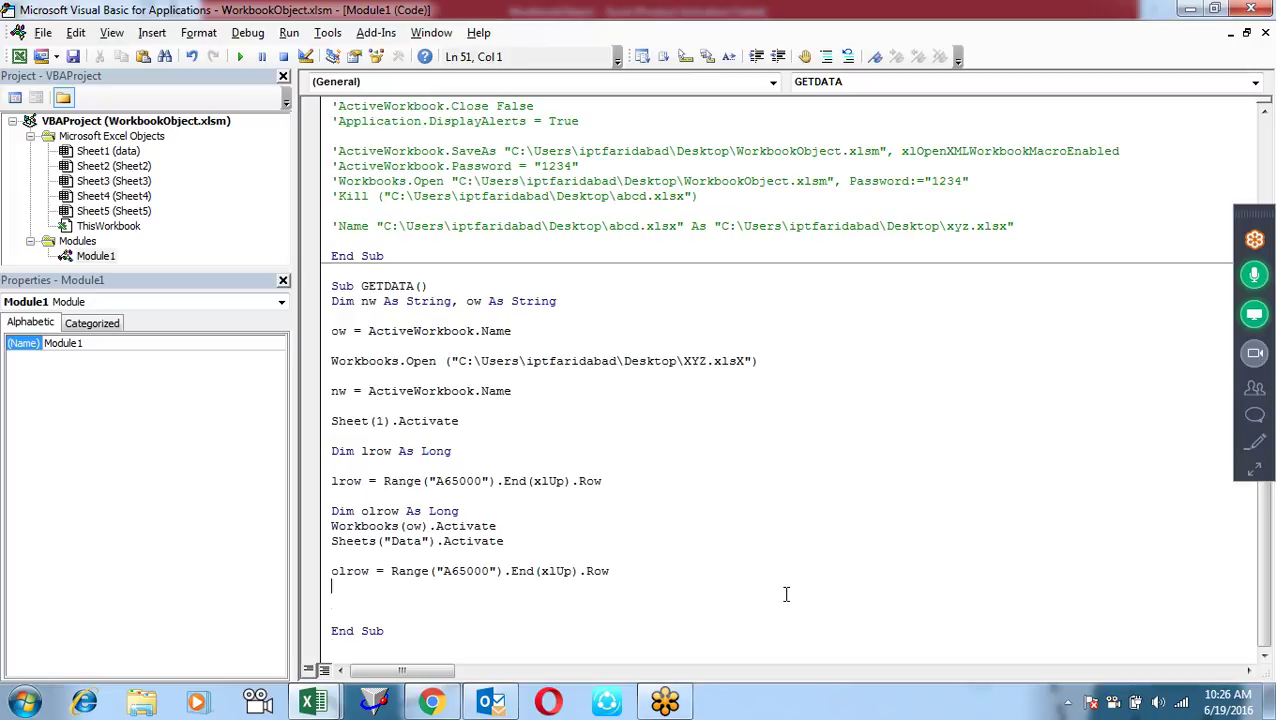
{"action": "key", "text": "Return"}
{"action": "key", "text": "Return"}
{"action": "type", "text": "Range("}
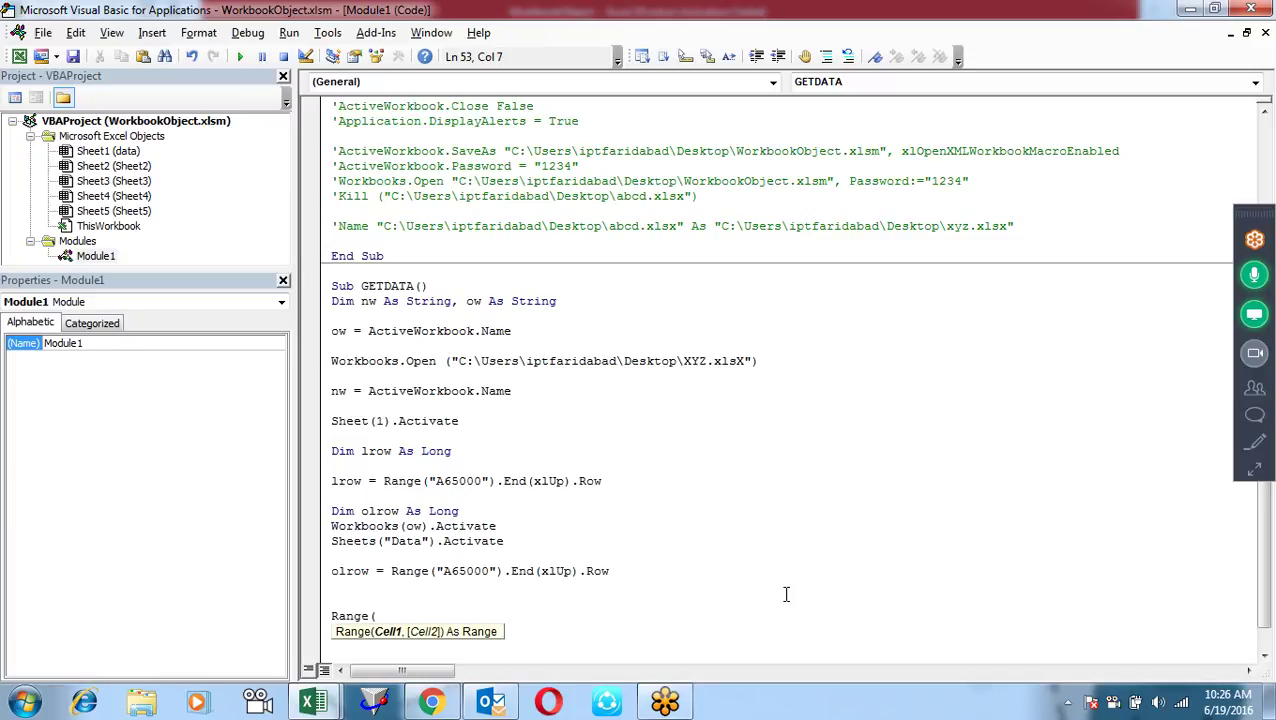
{"action": "type", "text": "\""}
{"action": "type", "text": "B2"}
{"action": "type", "text": ":"}
{"action": "type", "text": "B\""}
{"action": "type", "text": "&"}
{"action": "type", "text": "lrow"}
{"action": "key", "text": "BackSpace"}
{"action": "key", "text": "BackSpace"}
{"action": "key", "text": "BackSpace"}
{"action": "key", "text": "BackSpace"}
{"action": "type", "text": "olrow"}
{"action": "type", "text": ")."}
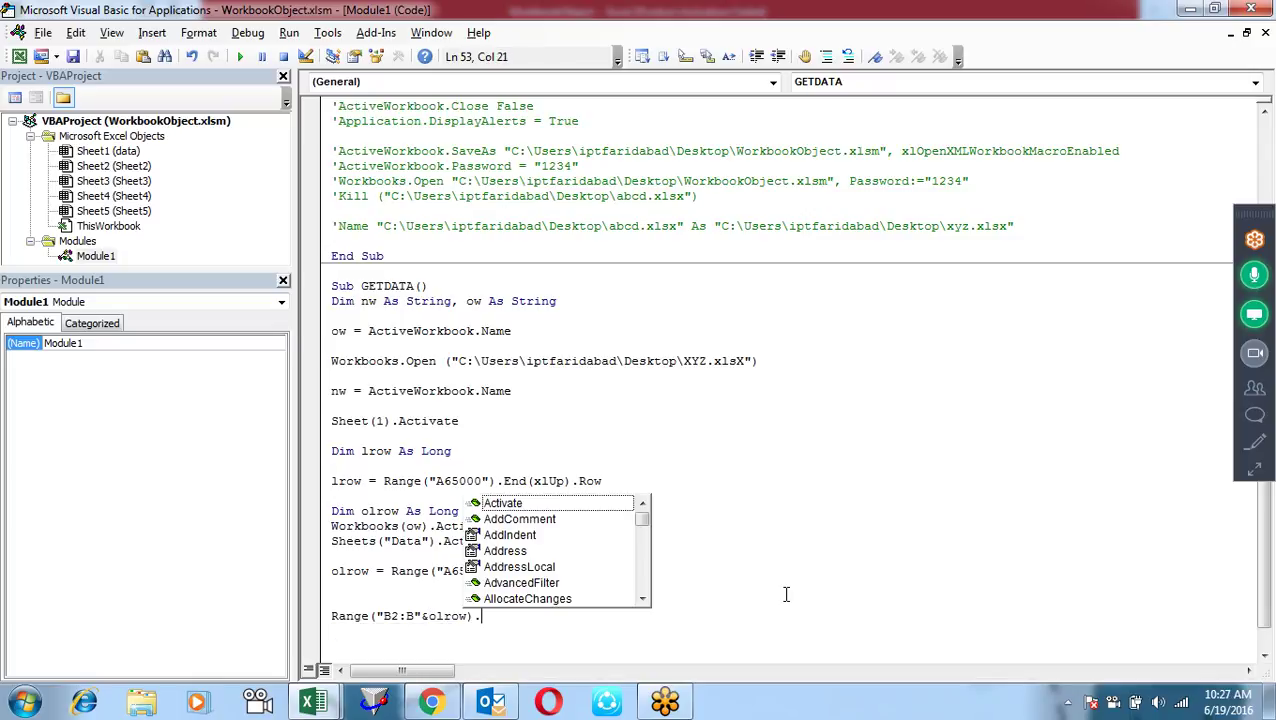
{"action": "type", "text": "form"}
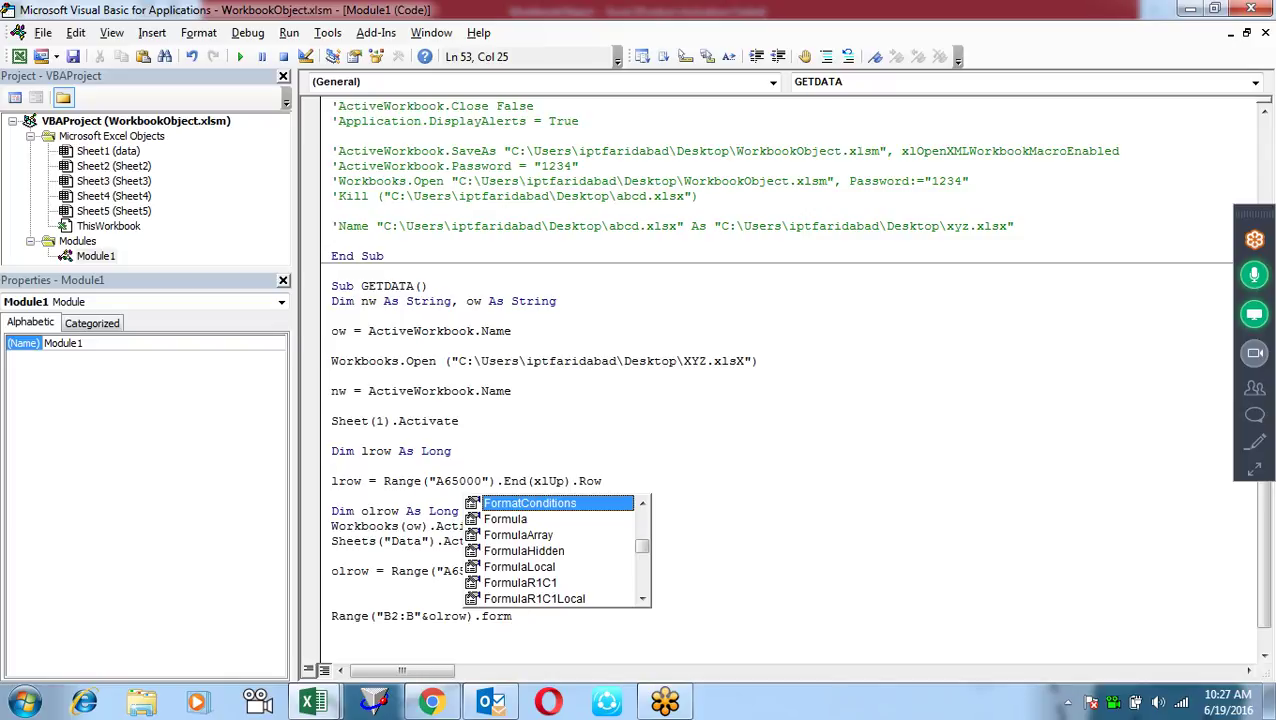
{"action": "type", "text": "u"}
{"action": "key", "text": "Tab"}
{"action": "type", "text": "= \"=Vlookup("}
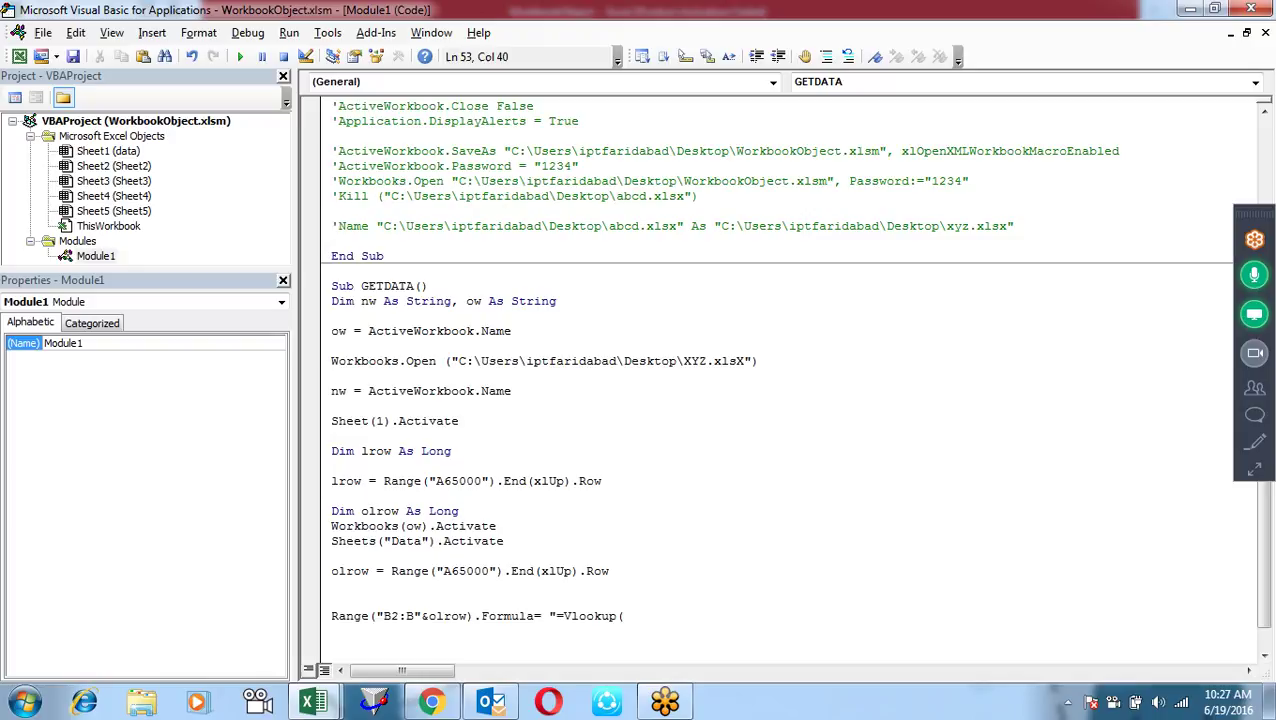
{"action": "type", "text": "\"A"}
Add the lookup arguments A2 and '[" & nw & "]Sheet1' to the Vlookup formula.
{"action": "key", "text": "BackSpace"}
{"action": "key", "text": "BackSpace"}
{"action": "type", "text": "A2"}
{"action": "type", "text": "'"}
{"action": "type", "text": "["}
{"action": "type", "text": "\" "}
{"action": "type", "text": "& "}
{"action": "type", "text": "nw"}
{"action": "type", "text": " &"}
{"action": "type", "text": "\""}
{"action": "type", "text": "]"}
{"action": "type", "text": "Sheet"}
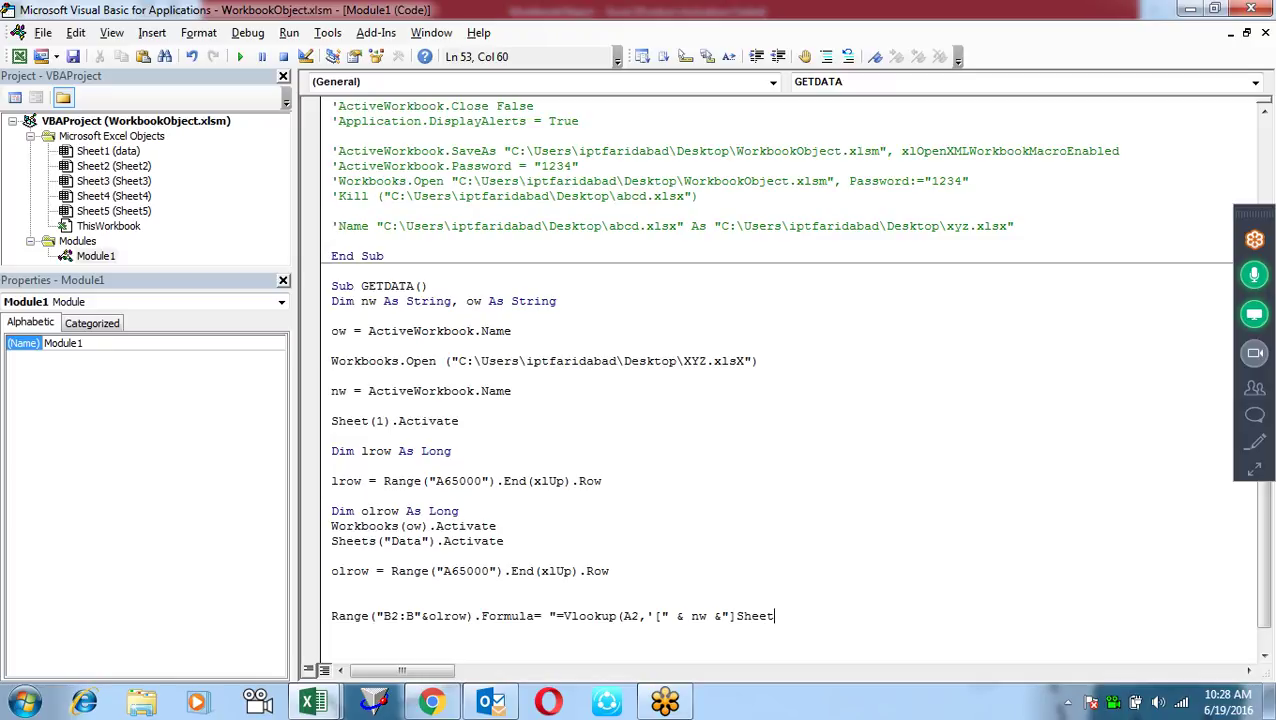
{"action": "type", "text": "1"}
{"action": "type", "text": "!"}
{"action": "left_click", "coordinate": [781, 616]}
{"action": "type", "text": "'"}
Finish the formula with range A:C, column 2, exact match 0, then return to Excel.
{"action": "left_click", "coordinate": [795, 616]}
{"action": "type", "text": "A"}
{"action": "type", "text": ":"}
{"action": "type", "text": "C"}
{"action": "type", "text": "\""}
{"action": "key", "text": "BackSpace"}
{"action": "type", "text": ","}
{"action": "type", "text": "2"}
{"action": "type", "text": ",0)\""}
{"action": "key", "text": "Return"}
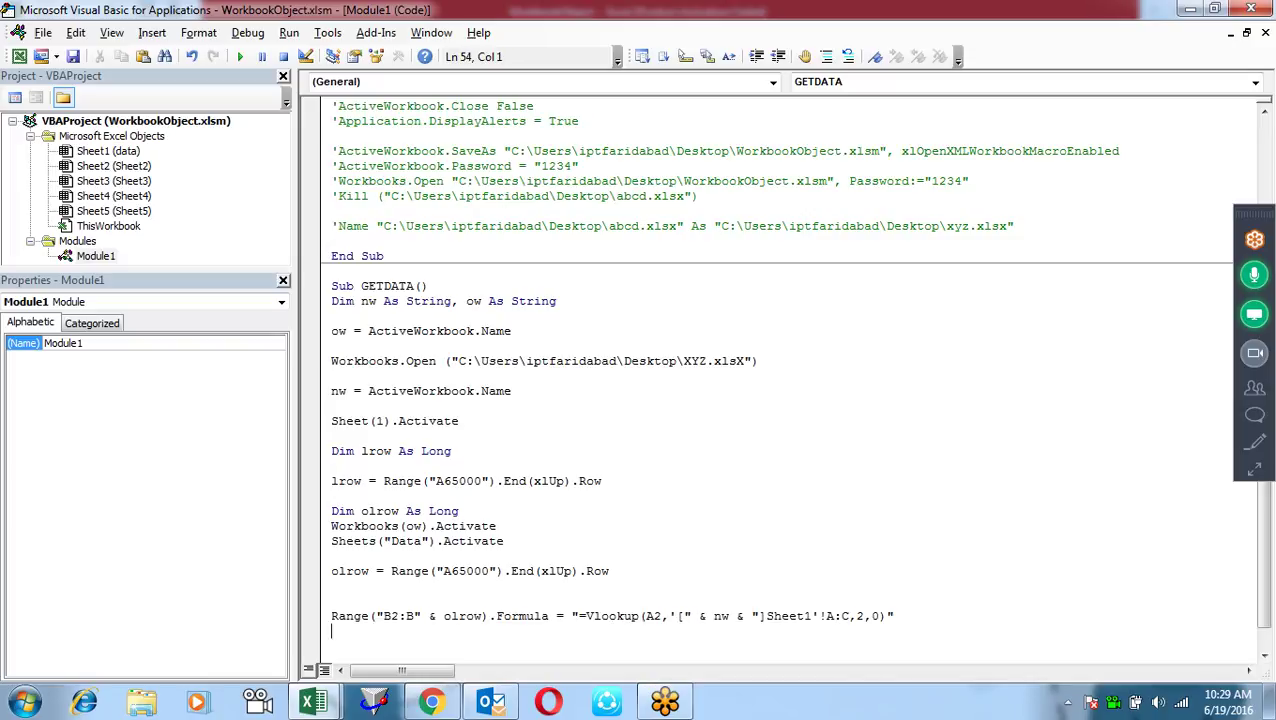
{"action": "key", "text": "Return"}
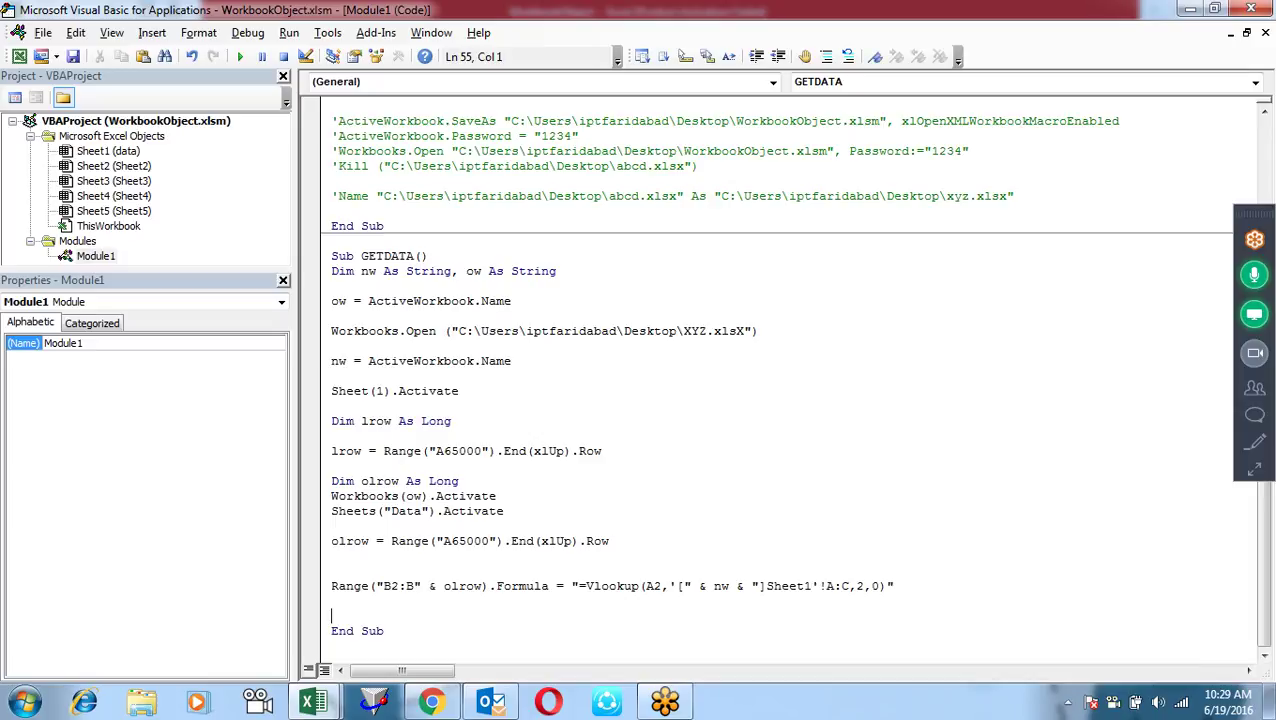
{"action": "key", "text": "alt+F11"}
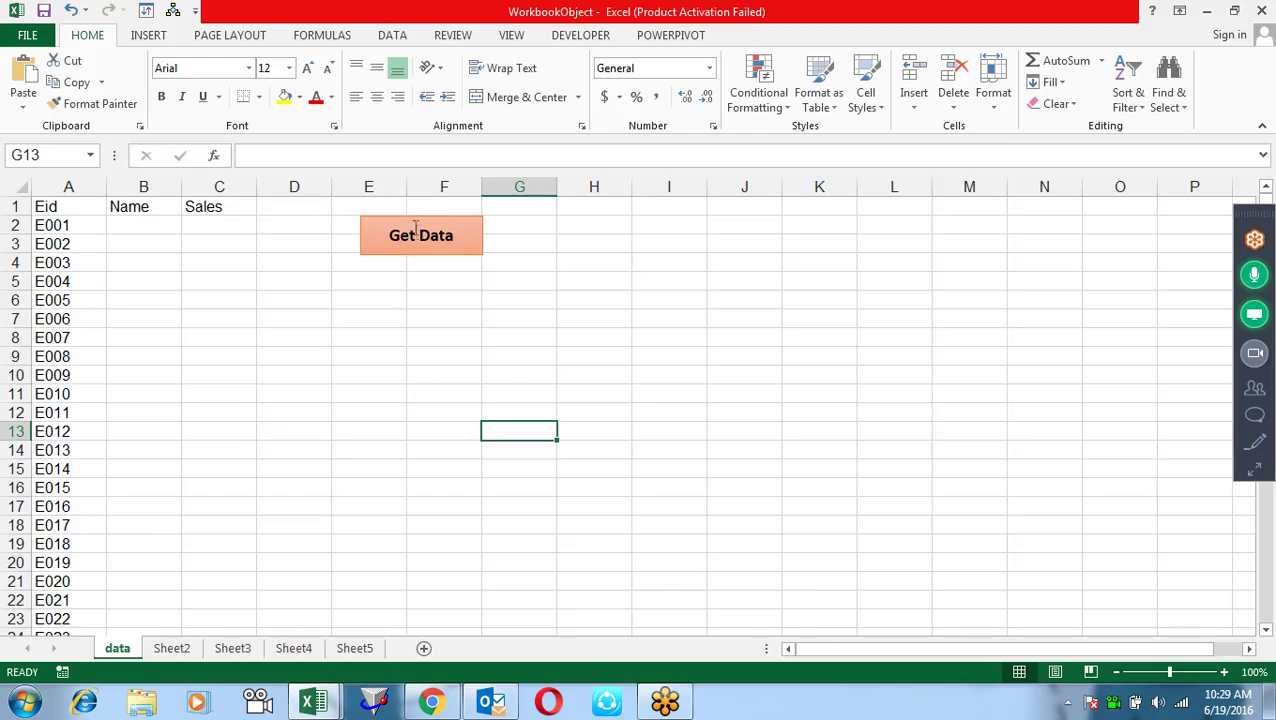
Assign the GETDATA macro to the Get Data button and click it to run.
{"action": "left_click", "coordinate": [442, 337]}
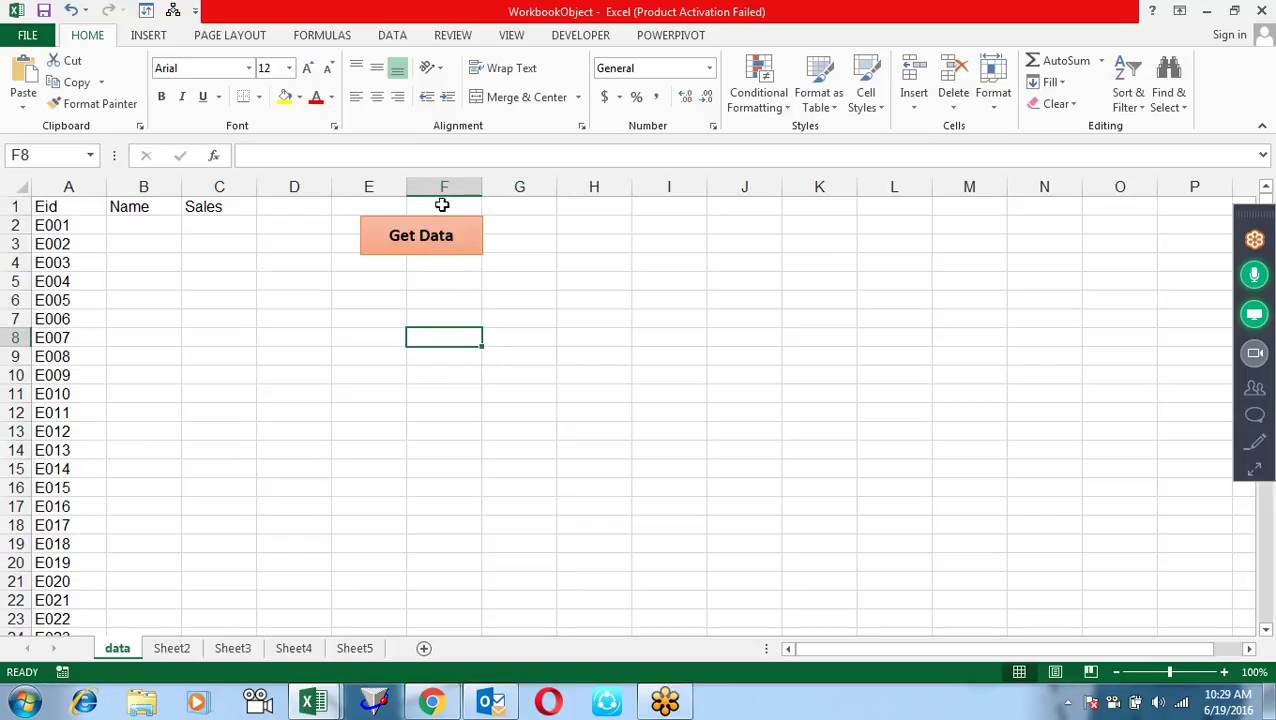
{"action": "right_click", "coordinate": [436, 236]}
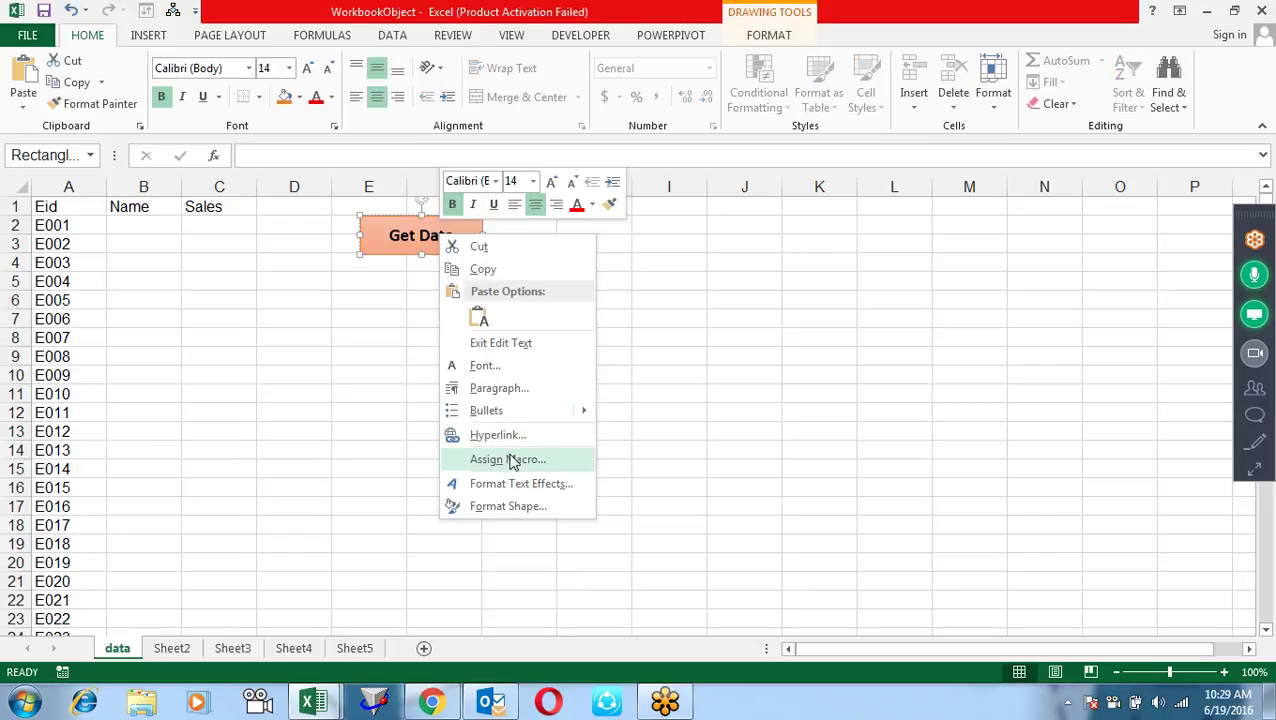
{"action": "left_click", "coordinate": [508, 459]}
{"action": "left_click", "coordinate": [386, 361]}
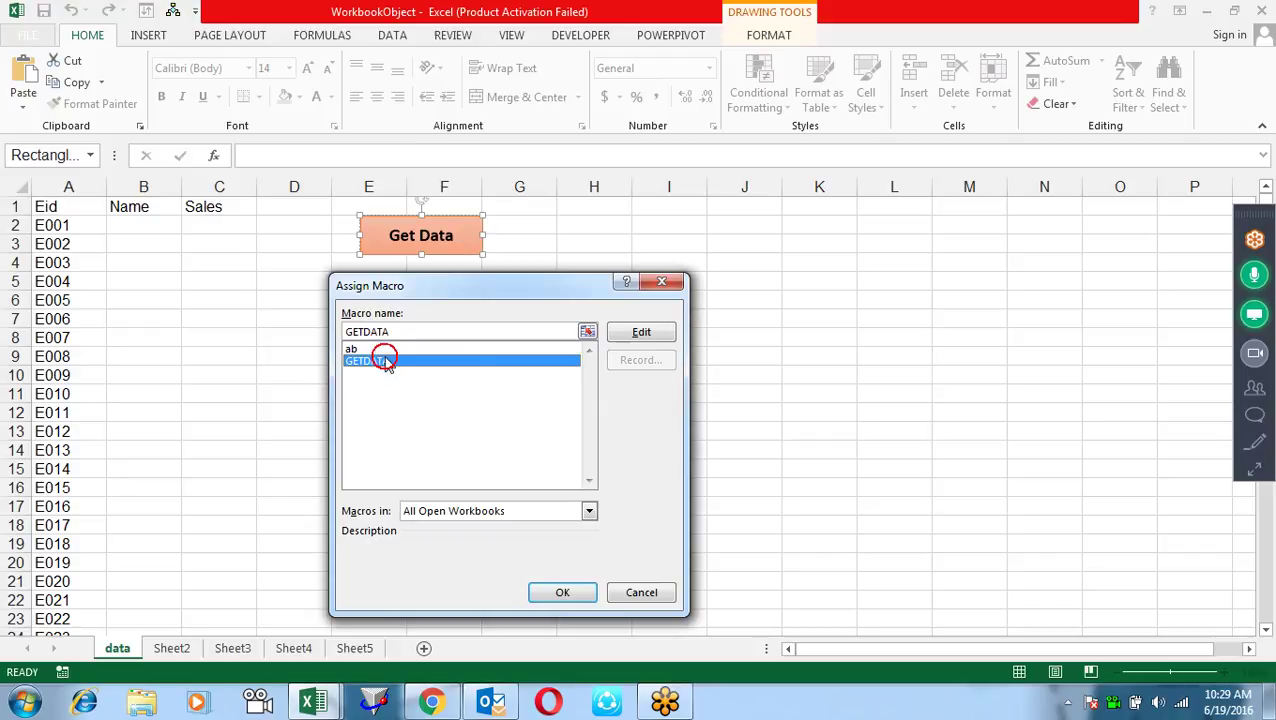
{"action": "left_click", "coordinate": [562, 592]}
{"action": "left_click", "coordinate": [542, 359]}
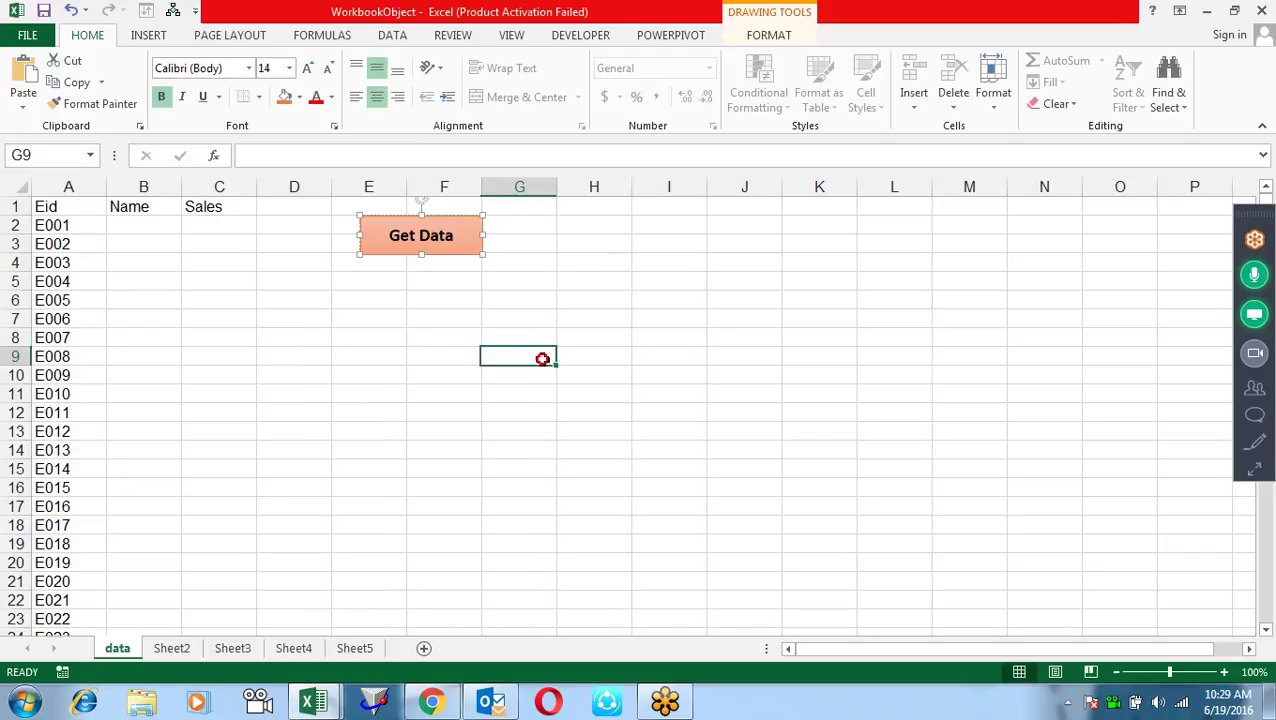
{"action": "left_click", "coordinate": [421, 238]}
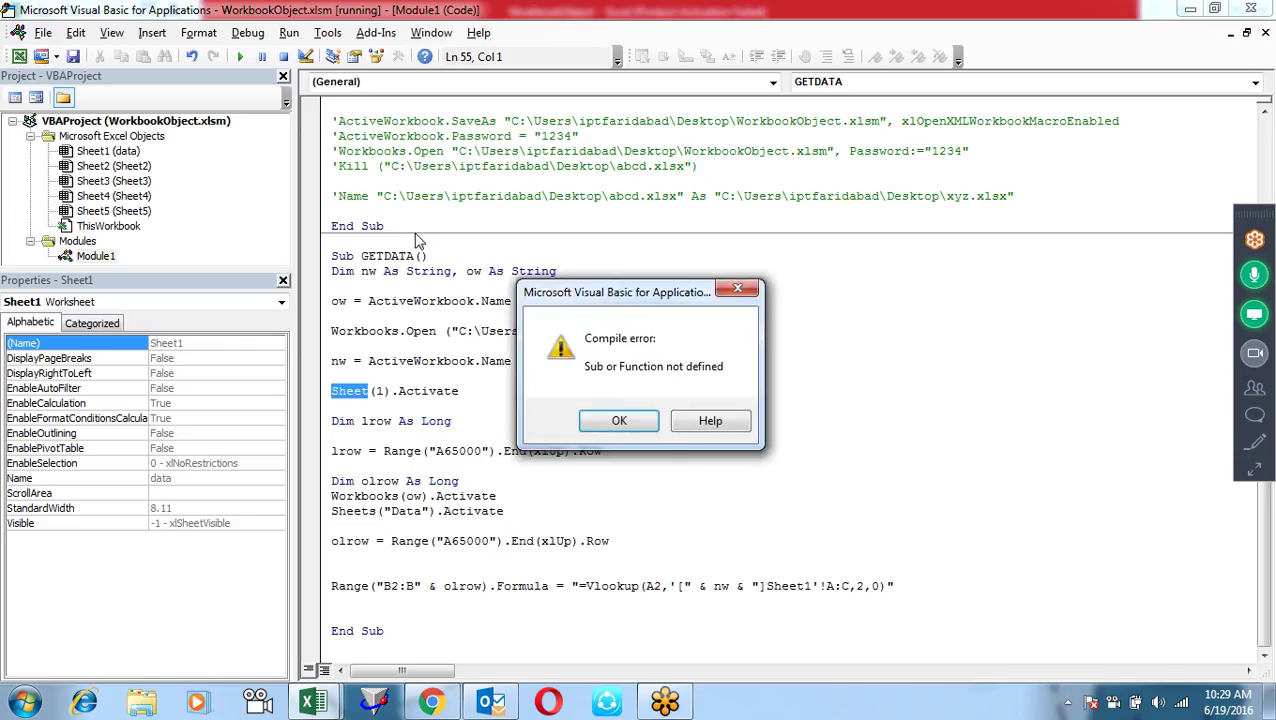
Dismiss the compile error, fix Sheet(1) to Sheets(1).Activate, and continue the macro.
{"action": "left_click", "coordinate": [619, 421]}
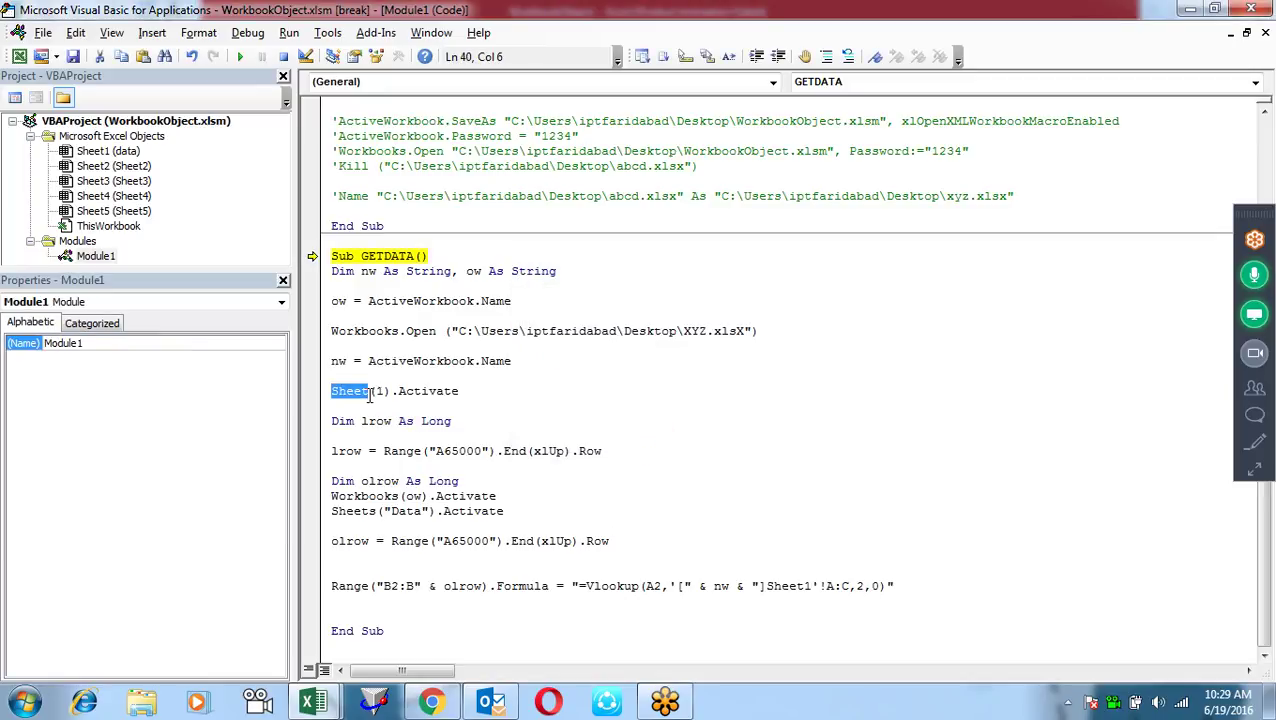
{"action": "left_click", "coordinate": [371, 391]}
{"action": "type", "text": "s"}
{"action": "key", "text": "Down"}
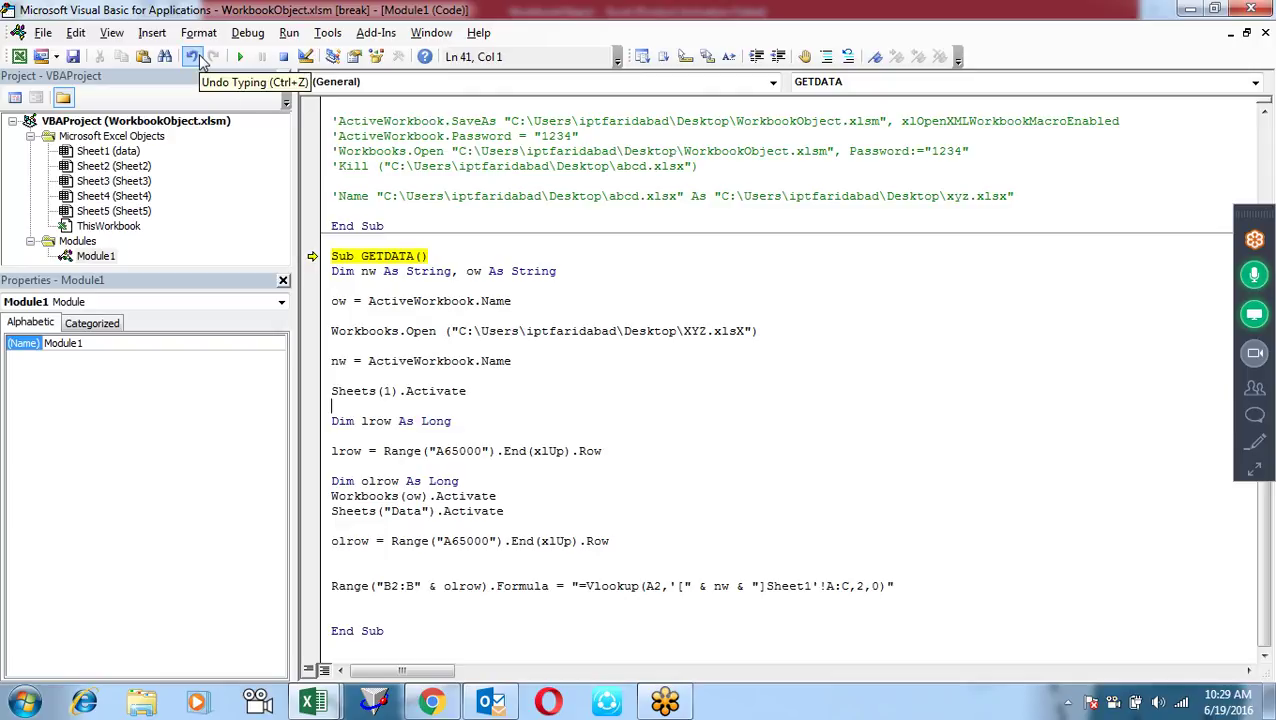
{"action": "left_click", "coordinate": [240, 57]}
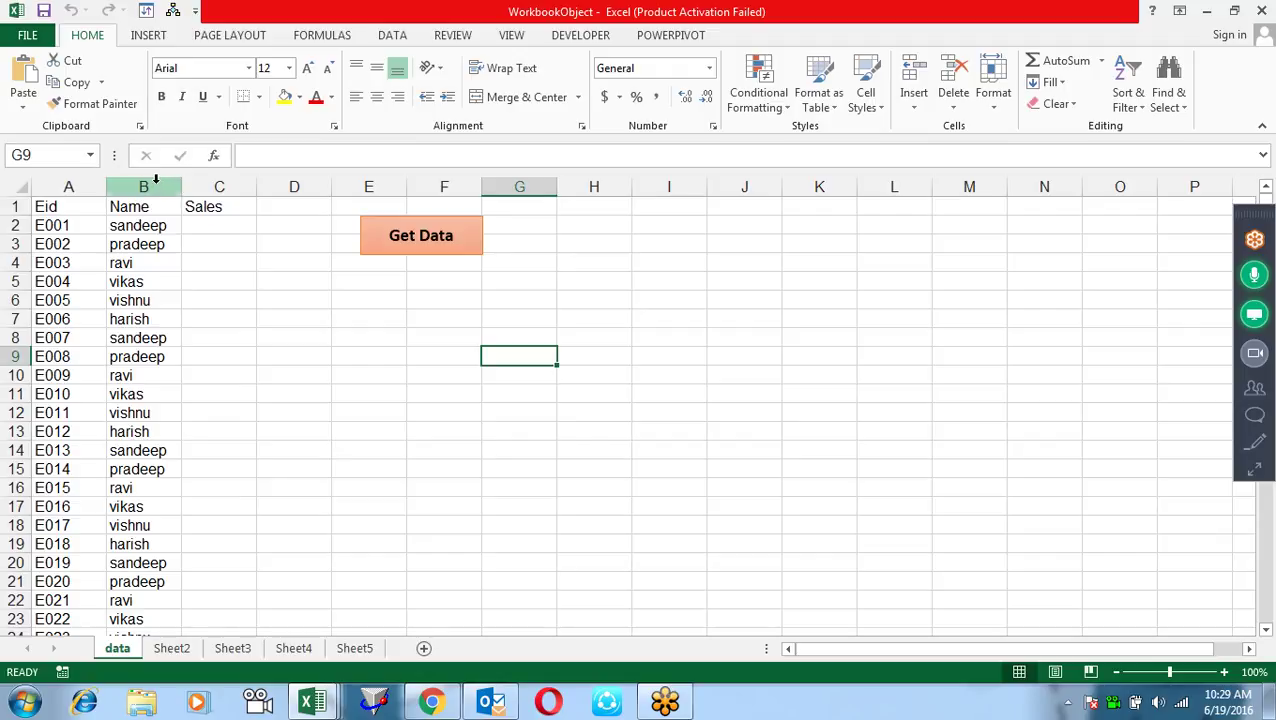
Inspect the Vlookup formula in cell B3, then return to the GETDATA formula line.
{"action": "left_click", "coordinate": [147, 240]}
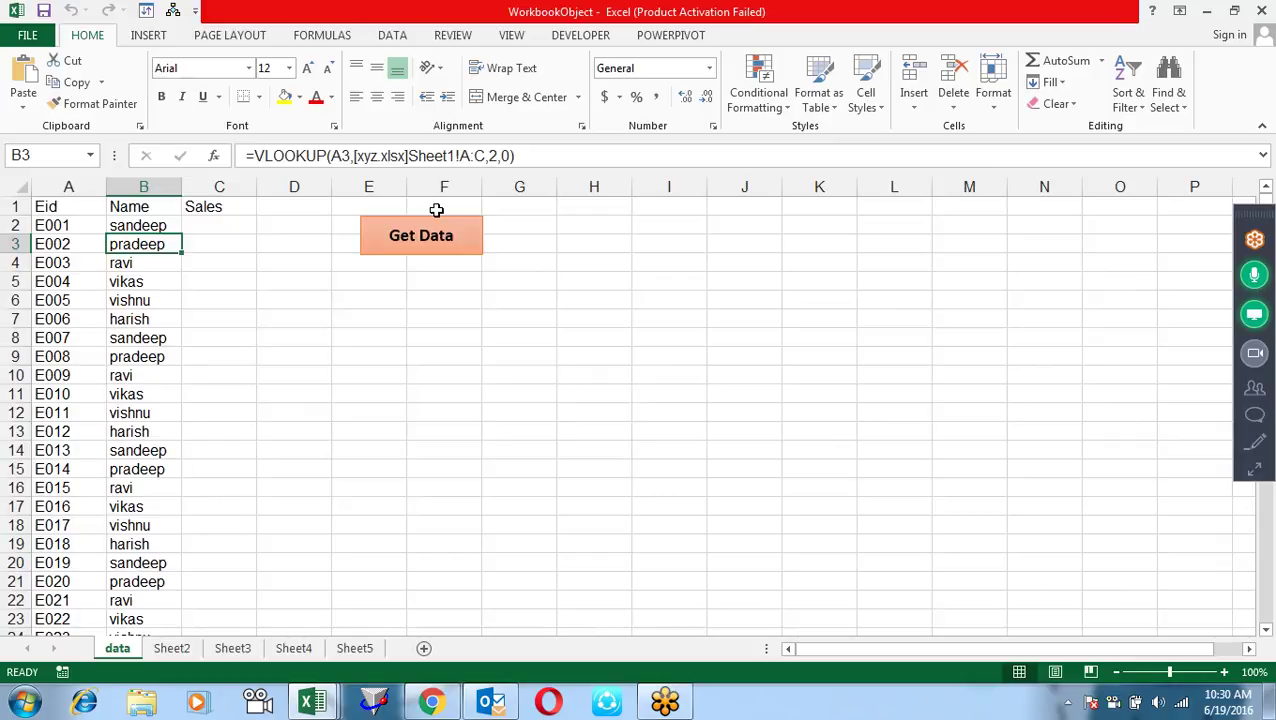
{"action": "left_click", "coordinate": [312, 702]}
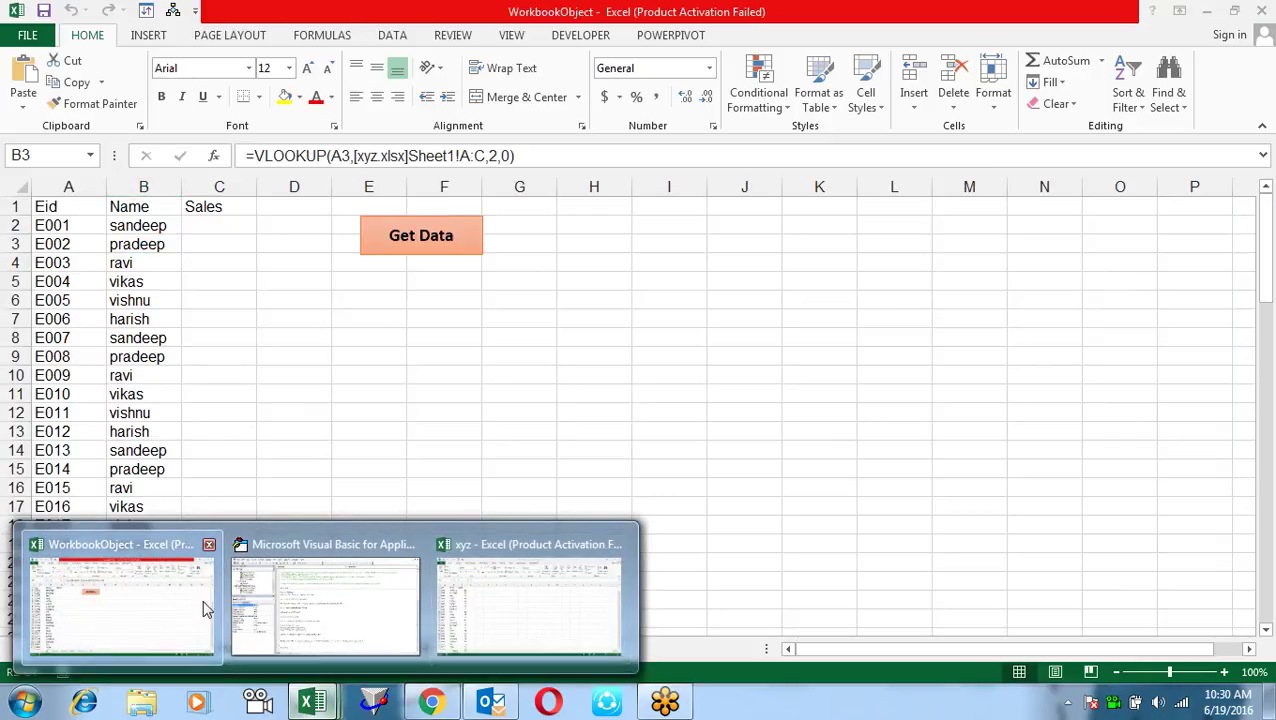
{"action": "left_click", "coordinate": [300, 590]}
{"action": "left_click", "coordinate": [934, 582]}
Add a Range("B2:B" & olrow).Copy line below the Vlookup formula line.
{"action": "key", "text": "Return"}
{"action": "key", "text": "Return"}
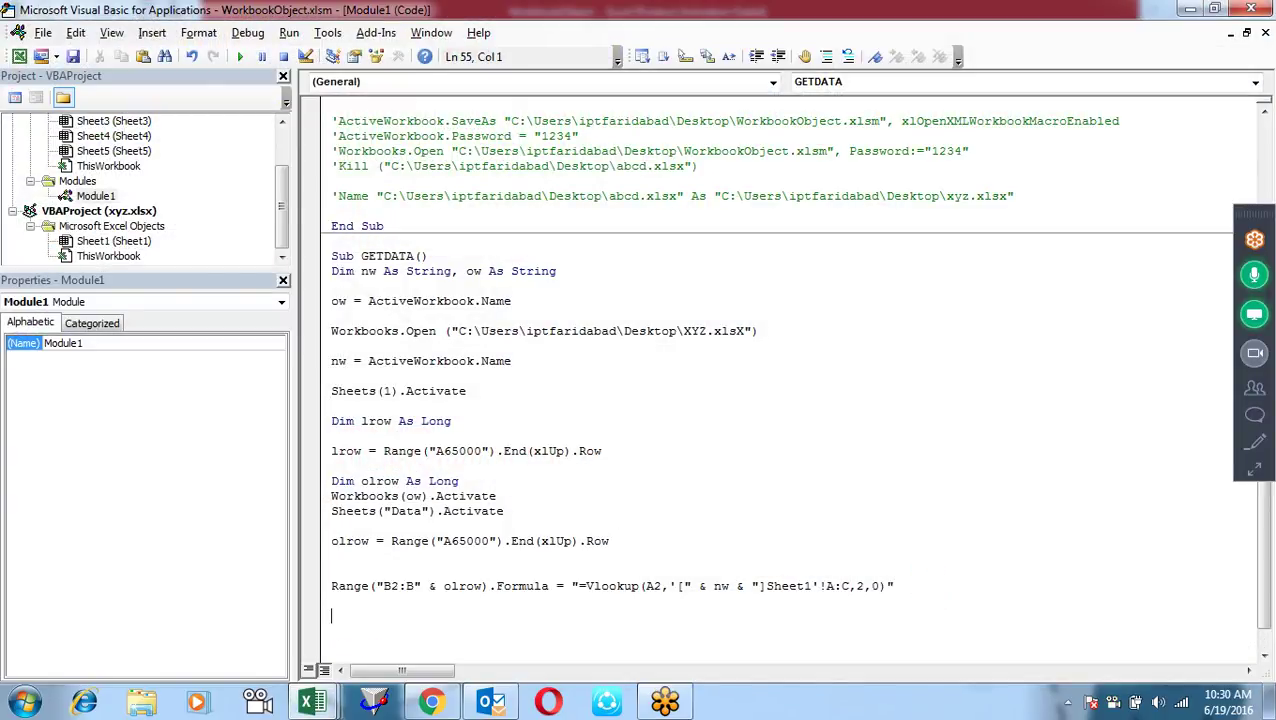
{"action": "type", "text": "Range*"}
{"action": "key", "text": "BackSpace"}
{"action": "key", "text": "BackSpace"}
{"action": "key", "text": "BackSpace"}
{"action": "key", "text": "BackSpace"}
{"action": "key", "text": "BackSpace"}
{"action": "key", "text": "BackSpace"}
{"action": "left_click_drag", "start_coordinate": [487, 587], "coordinate": [322, 597]}
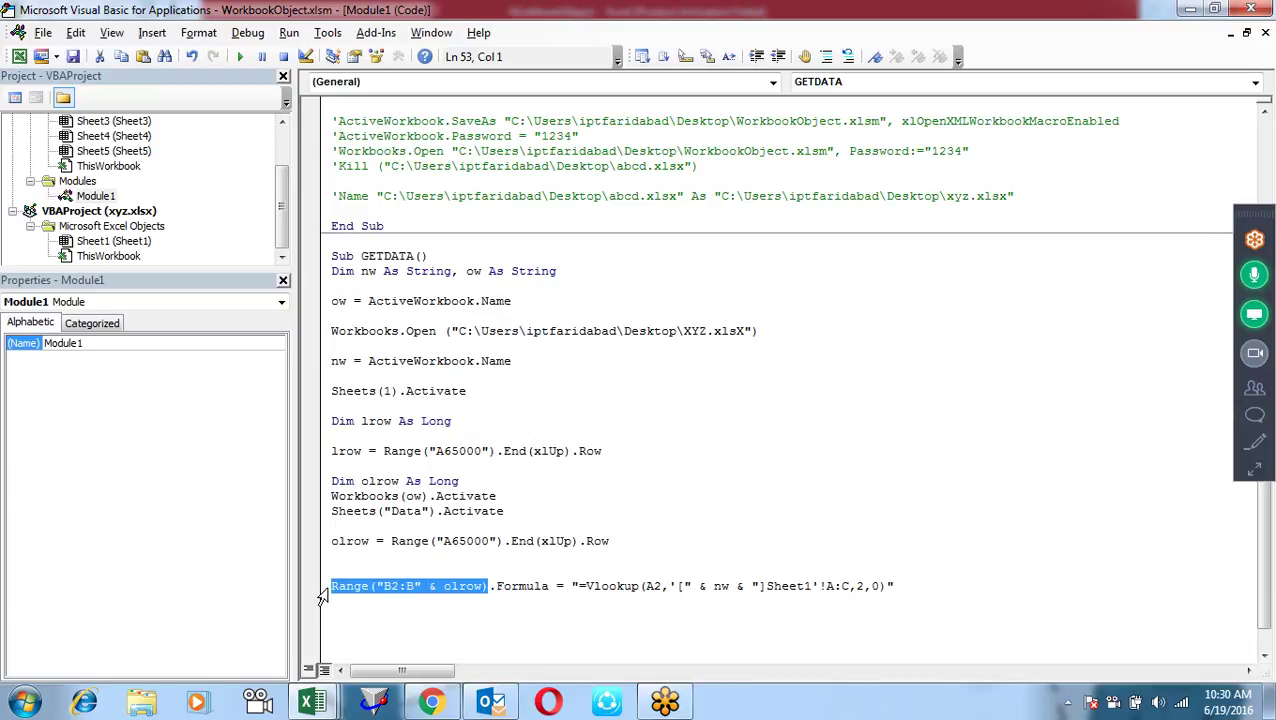
{"action": "key", "text": "Down"}
{"action": "key", "text": "Down"}
{"action": "type", "text": "Range(\"B2:B\" & olrow)"}
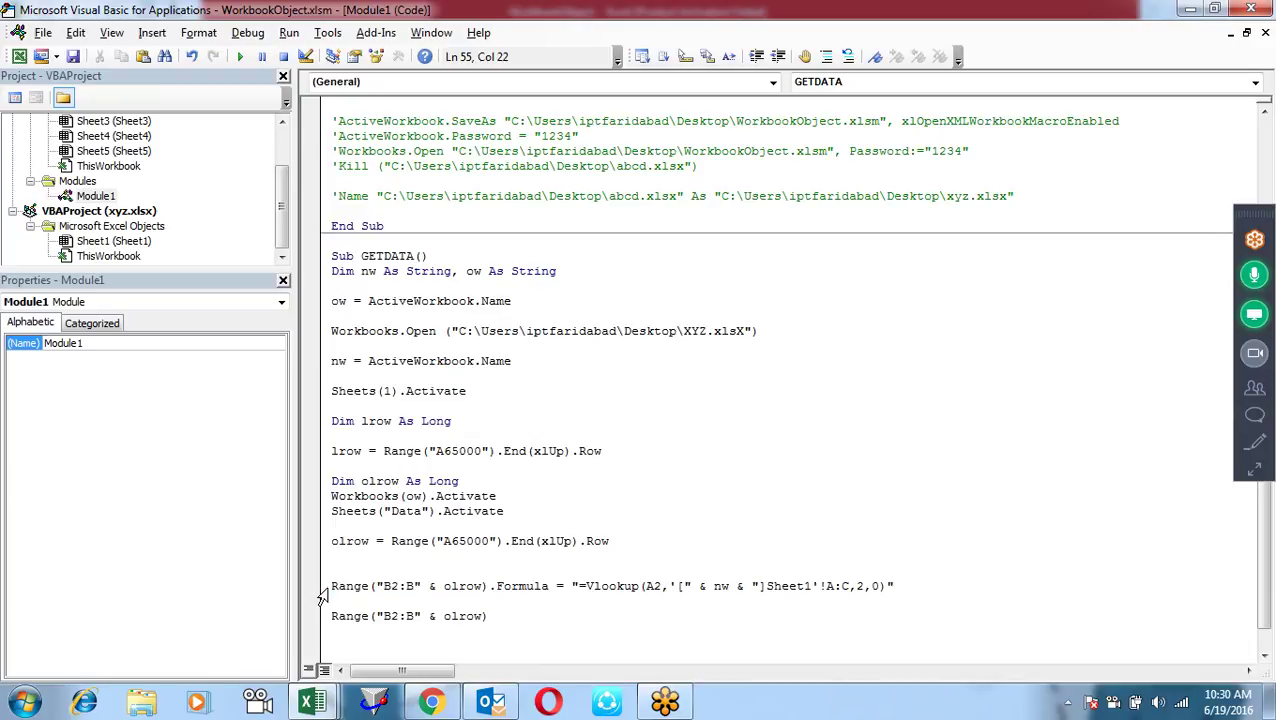
{"action": "type", "text": ".co"}
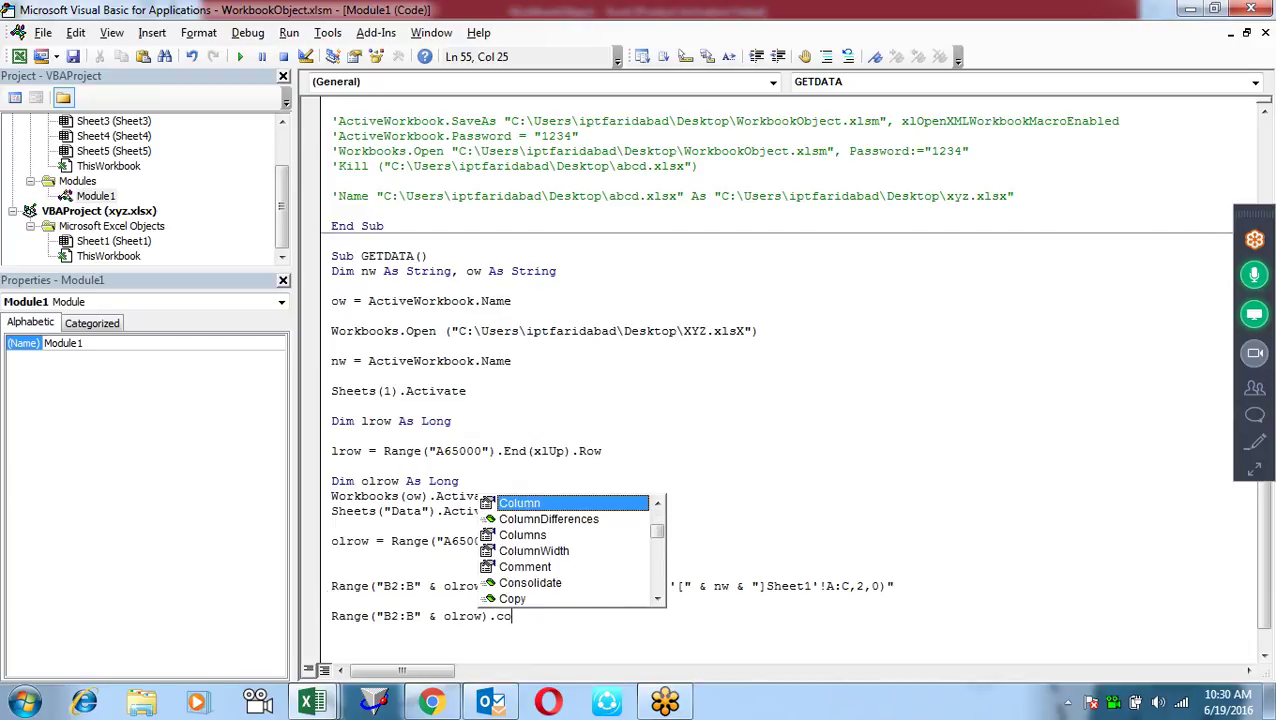
{"action": "key", "text": "Down"}
{"action": "key", "text": "Down"}
{"action": "key", "text": "Down"}
{"action": "key", "text": "Down"}
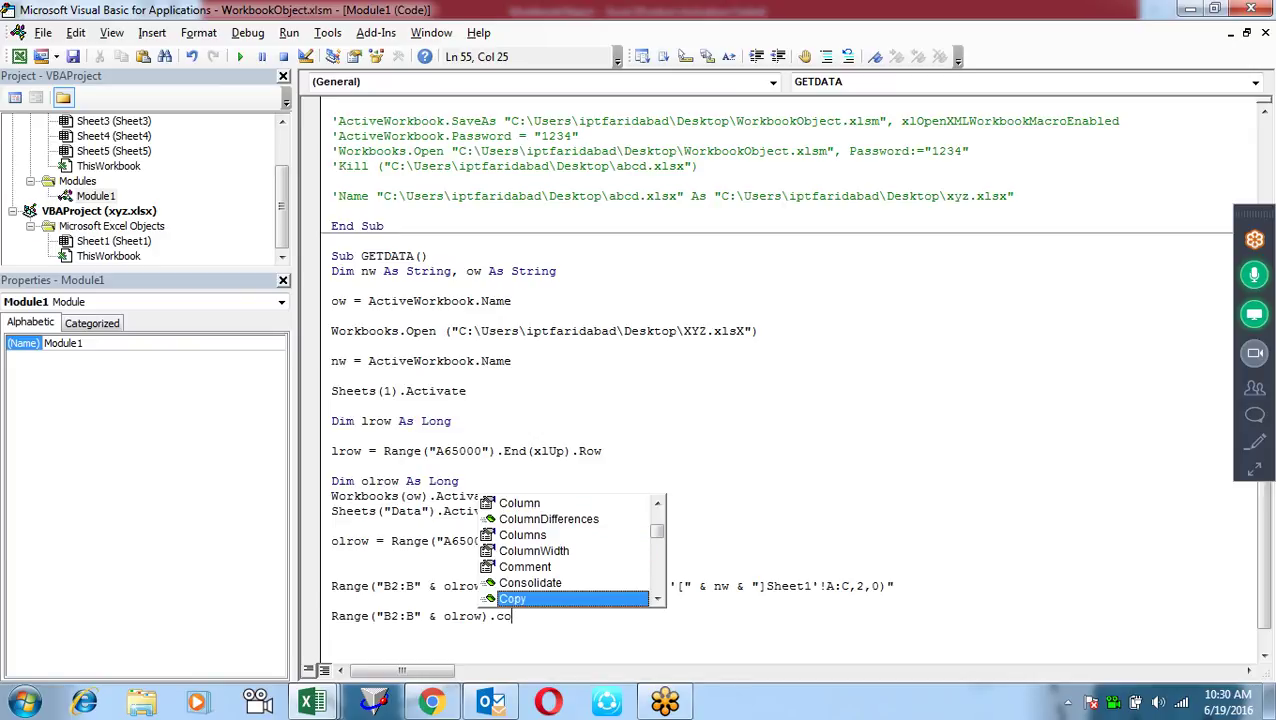
{"action": "key", "text": "Tab"}
{"action": "key", "text": "Return"}
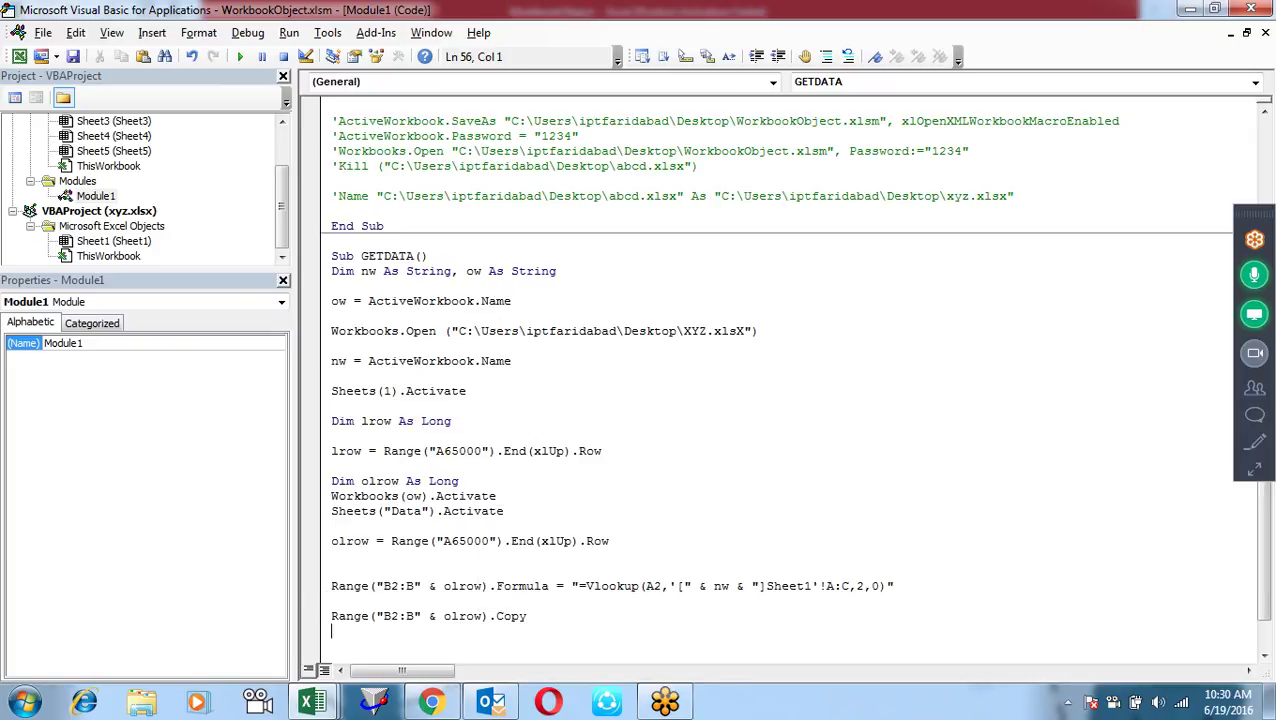
Add Range("B2:B" & olrow).PasteSpecial xlPasteValues, then switch back to Excel.
{"action": "type", "text": "Range(\"B2:B\" & olrow)"}
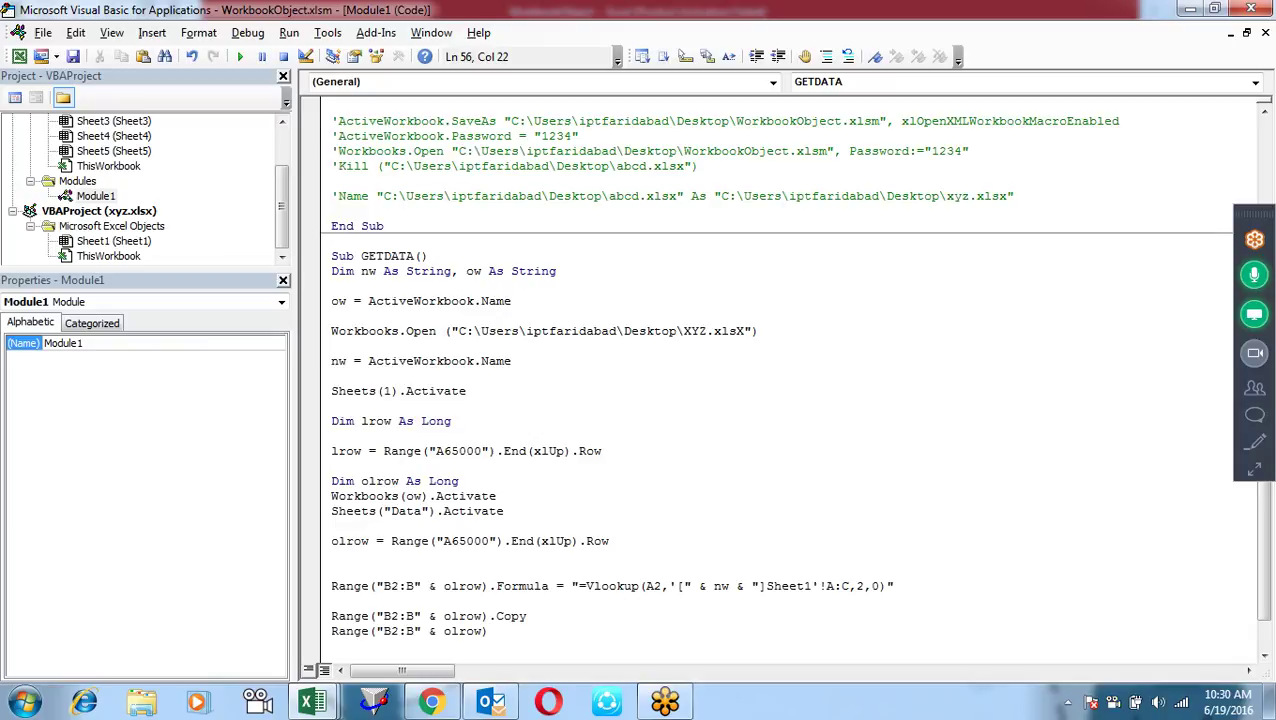
{"action": "type", "text": ".pase"}
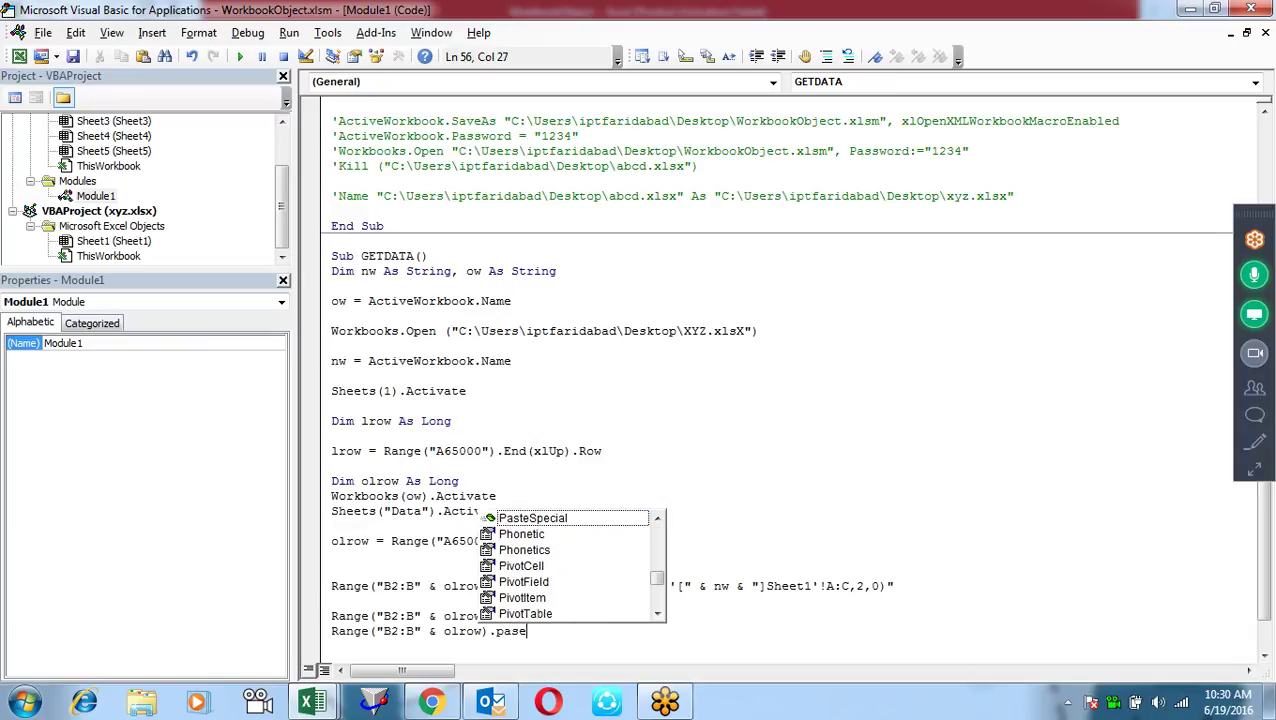
{"action": "key", "text": "Tab"}
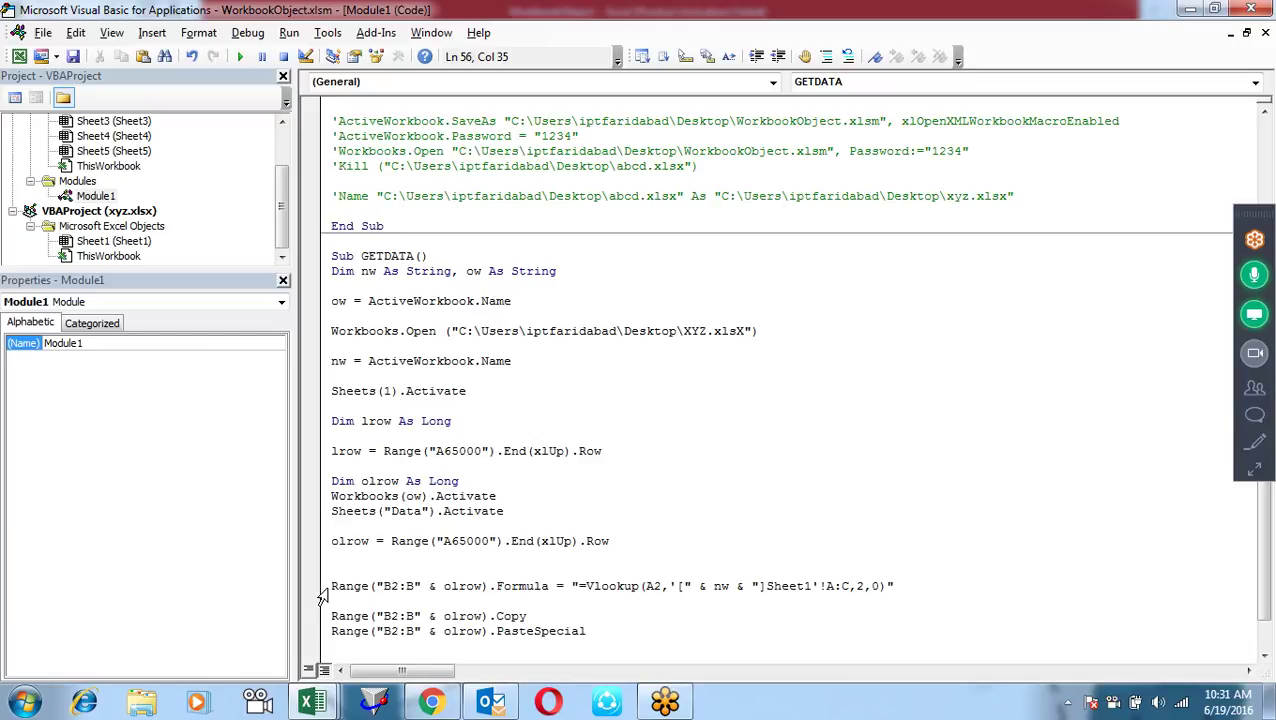
{"action": "type", "text": "xlpastev"}
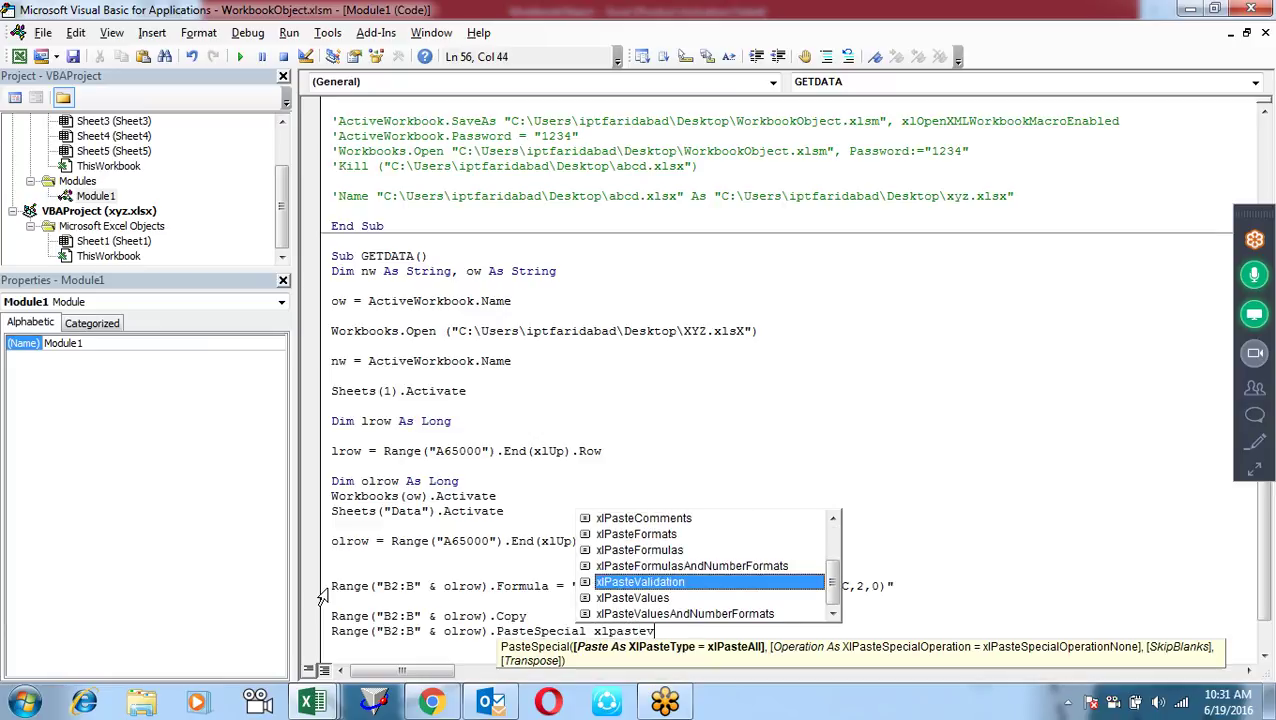
{"action": "type", "text": "a"}
{"action": "key", "text": "Tab"}
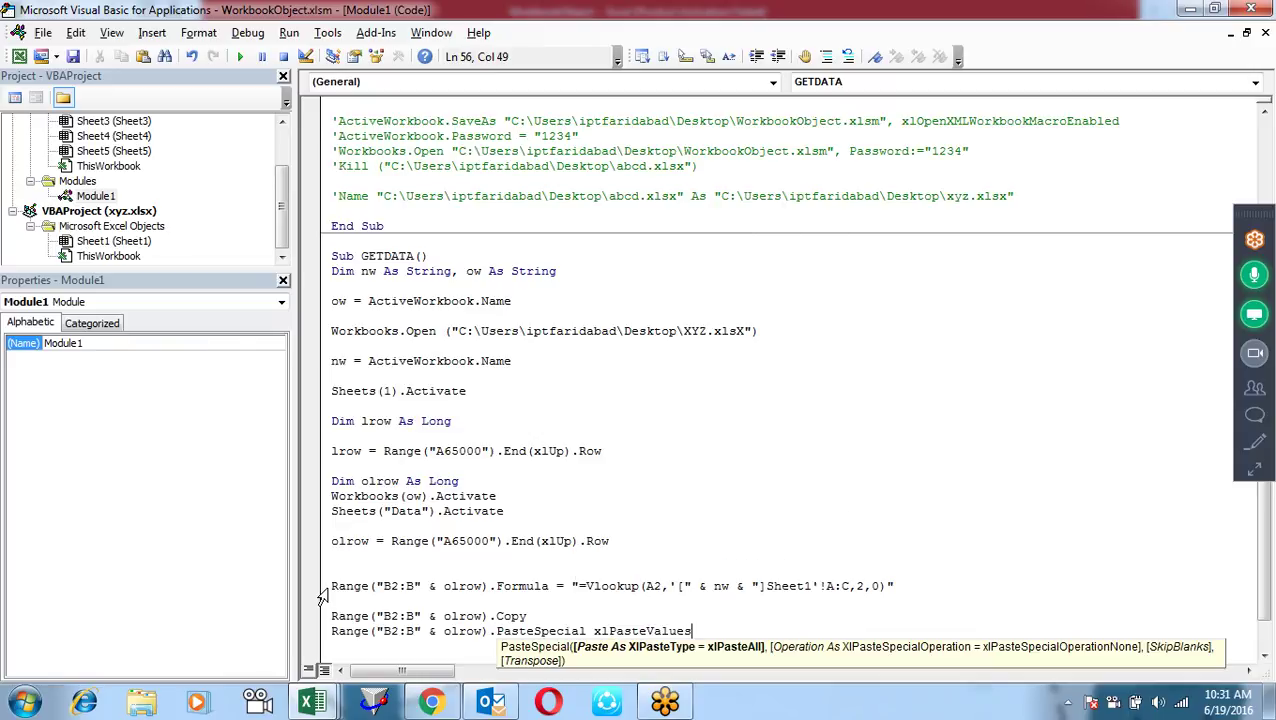
{"action": "key", "text": "Return"}
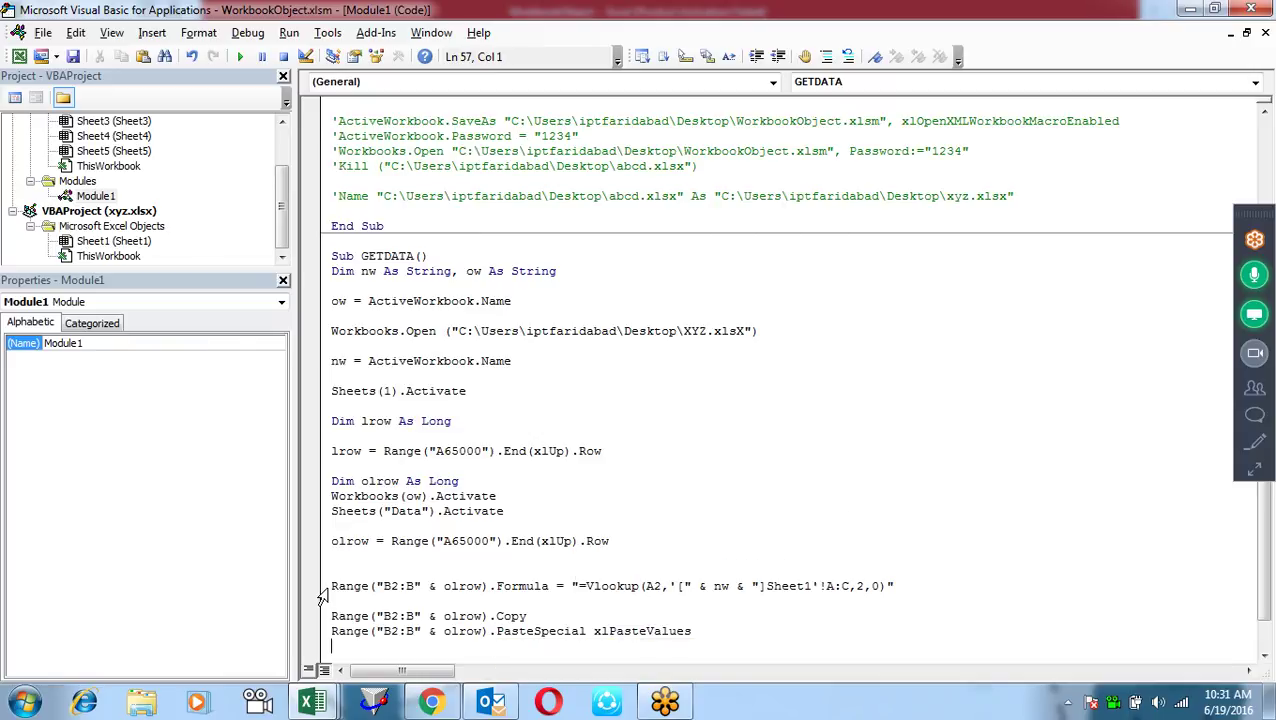
{"action": "key", "text": "Down"}
{"action": "key", "text": "Down"}
{"action": "key", "text": "Down"}
{"action": "key", "text": "Up"}
{"action": "key", "text": "Up"}
{"action": "key", "text": "Up"}
{"action": "key", "text": "Up"}
{"action": "key", "text": "End"}
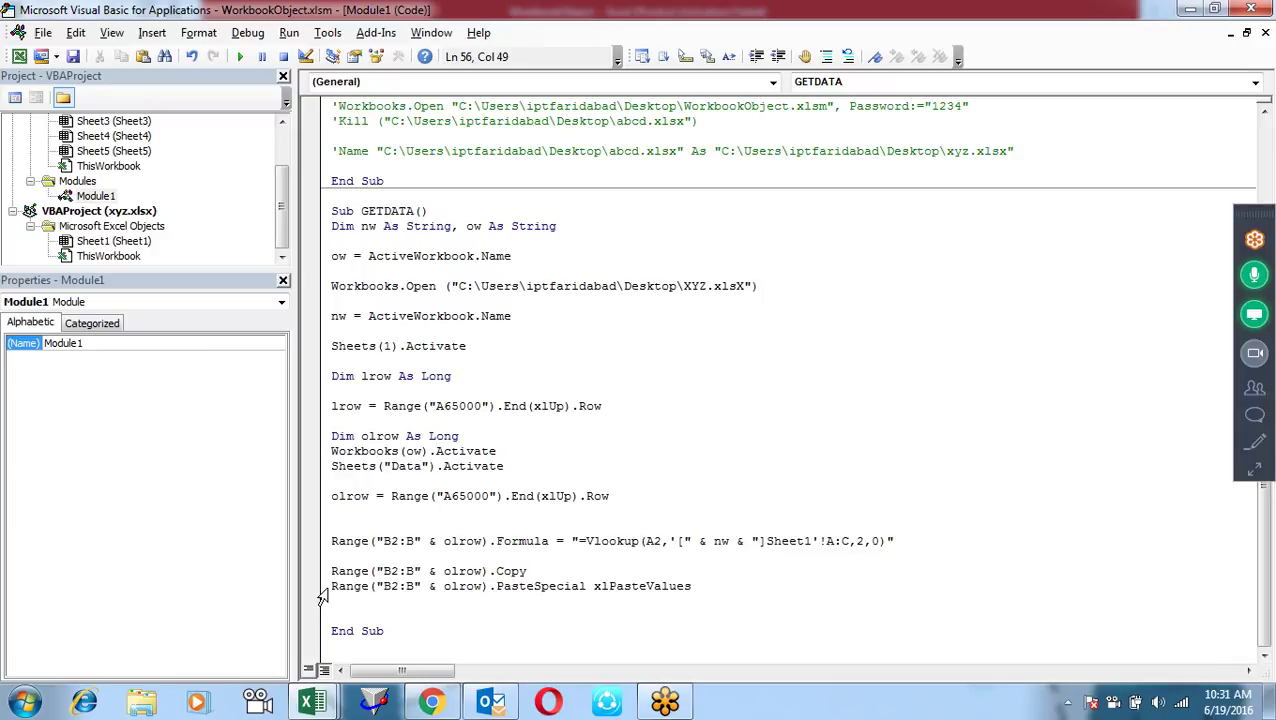
{"action": "key", "text": "alt+F11"}
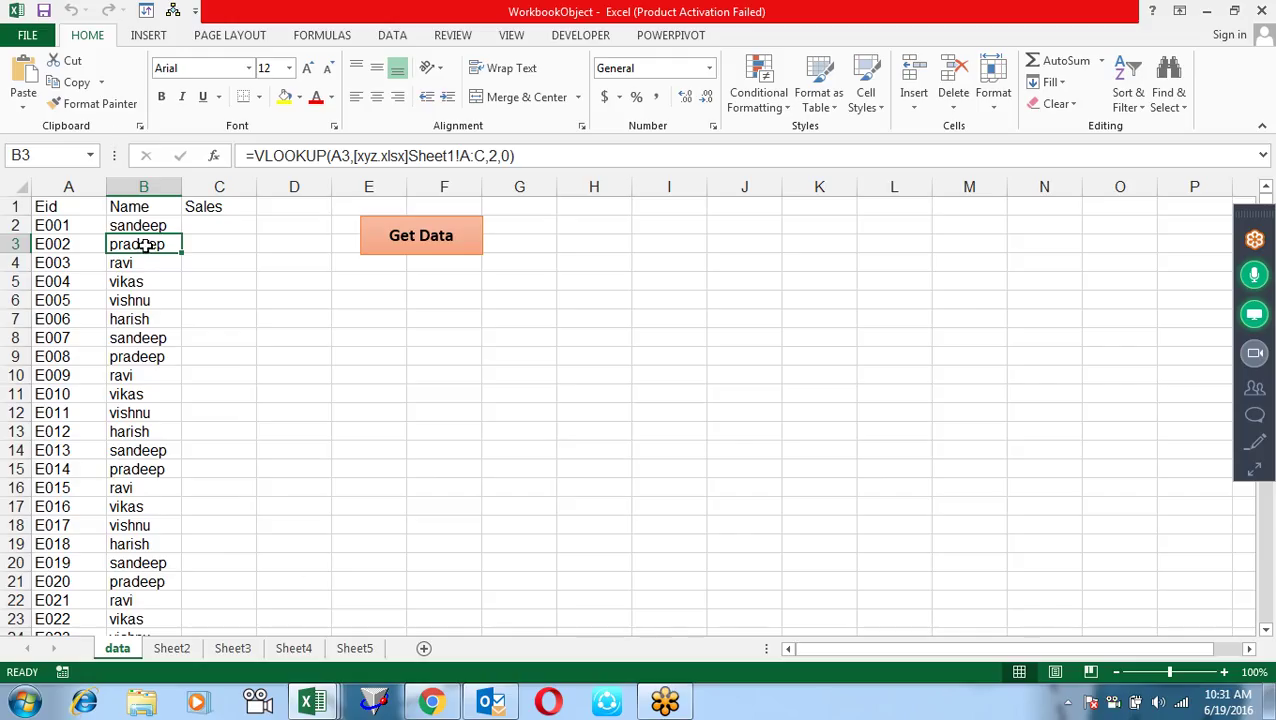
Clear the existing names from B2:B81 in the Name column.
{"action": "left_click", "coordinate": [146, 228]}
{"action": "key", "text": "ctrl+shift+Down"}
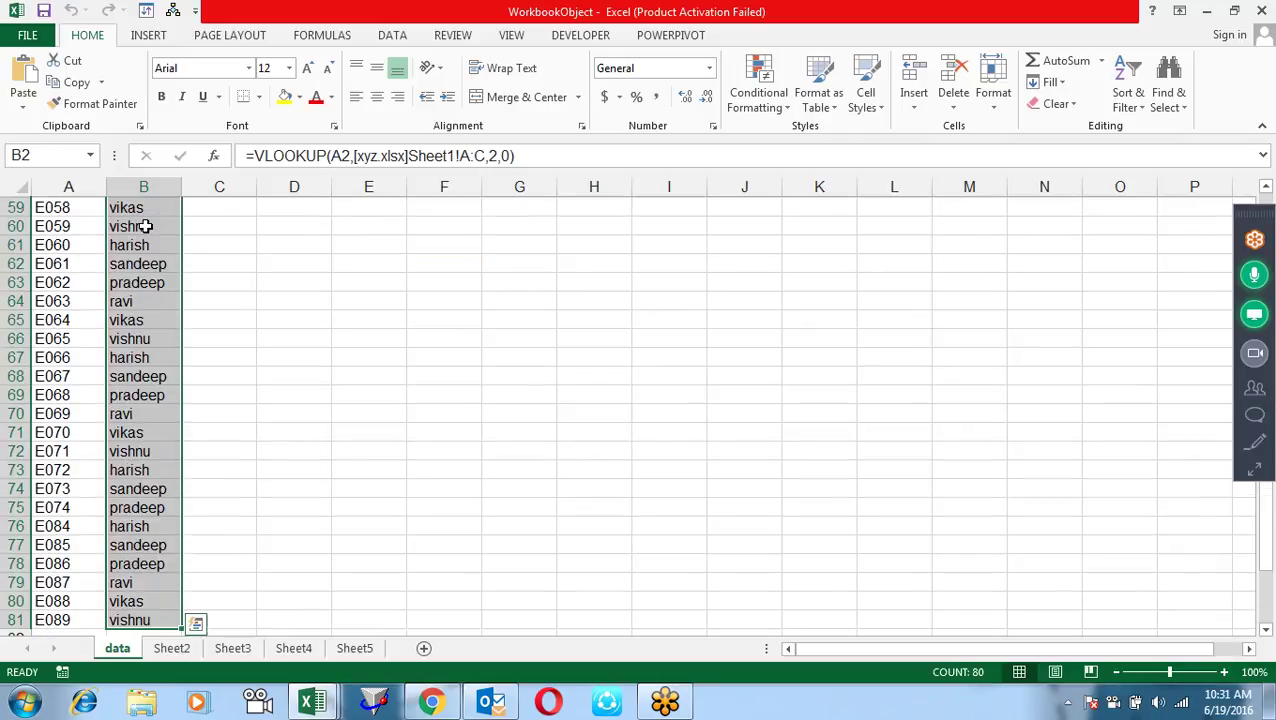
{"action": "key", "text": "Delete"}
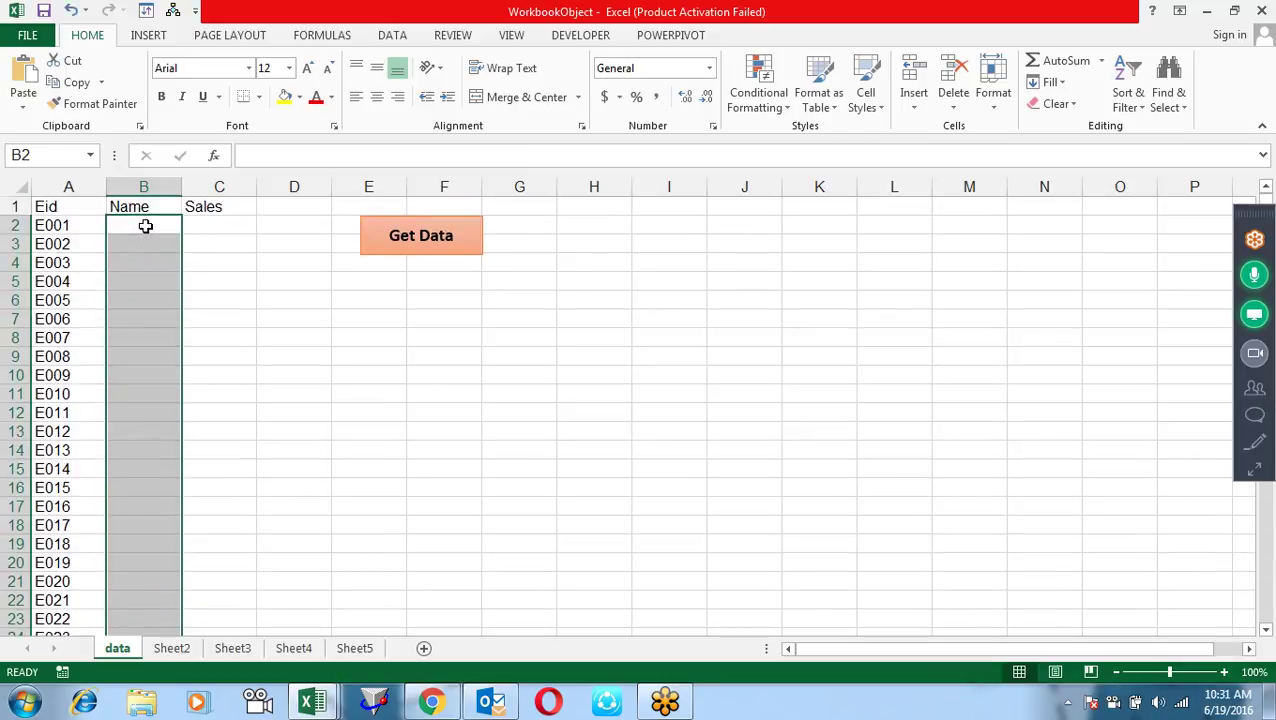
{"action": "key", "text": "Up"}
{"action": "key", "text": "Right"}
{"action": "key", "text": "Right"}
Close the xyz workbook and return to the GETDATA code at the Copy line.
{"action": "key", "text": "alt+F11"}
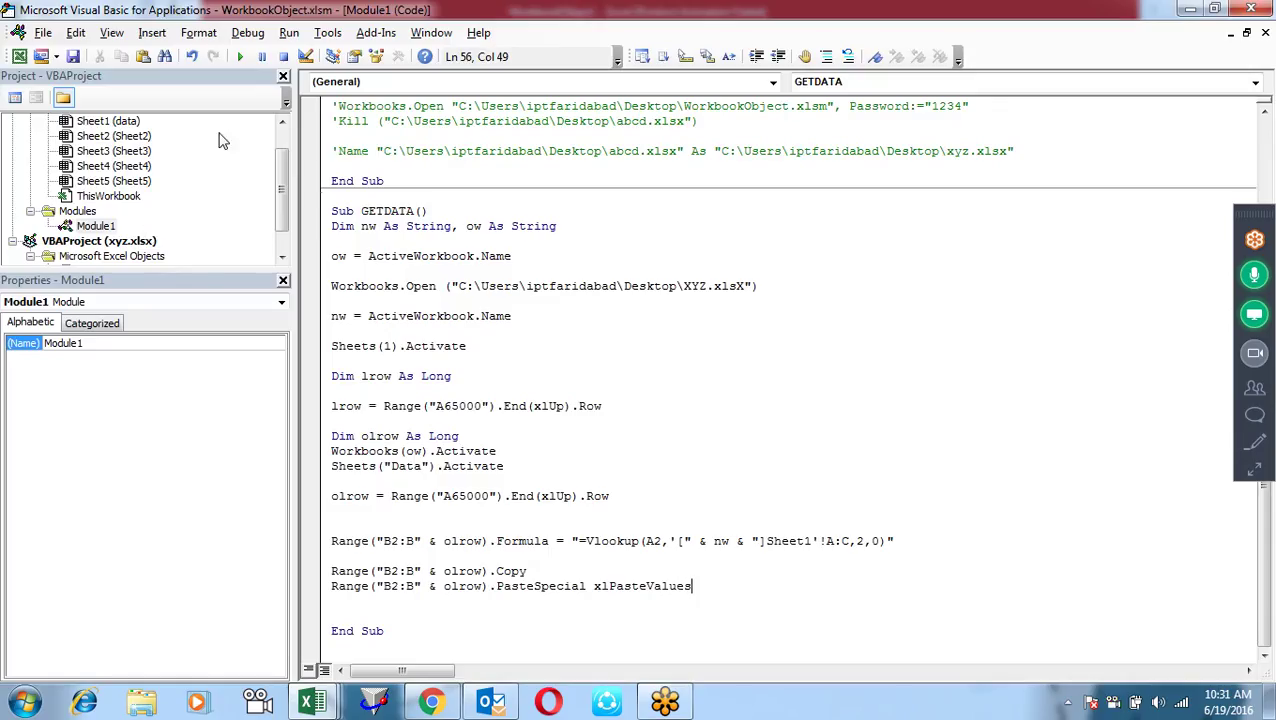
{"action": "mouse_move", "coordinate": [312, 700]}
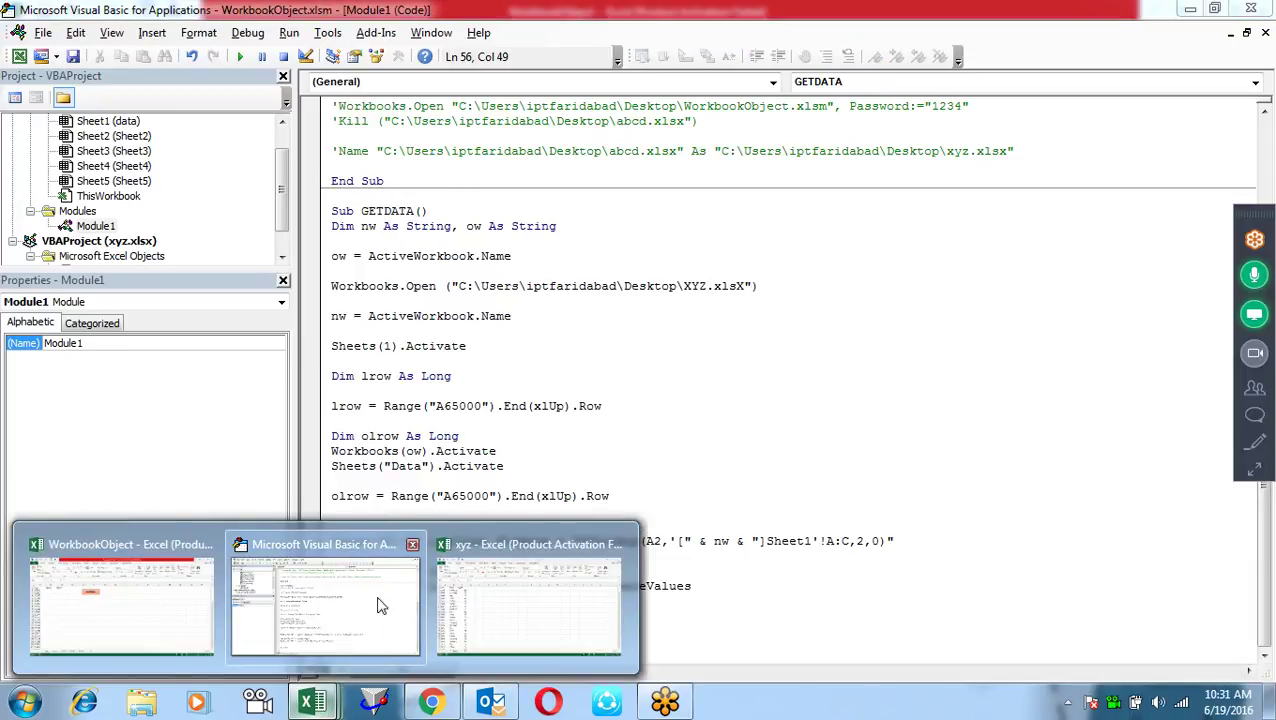
{"action": "left_click", "coordinate": [513, 588]}
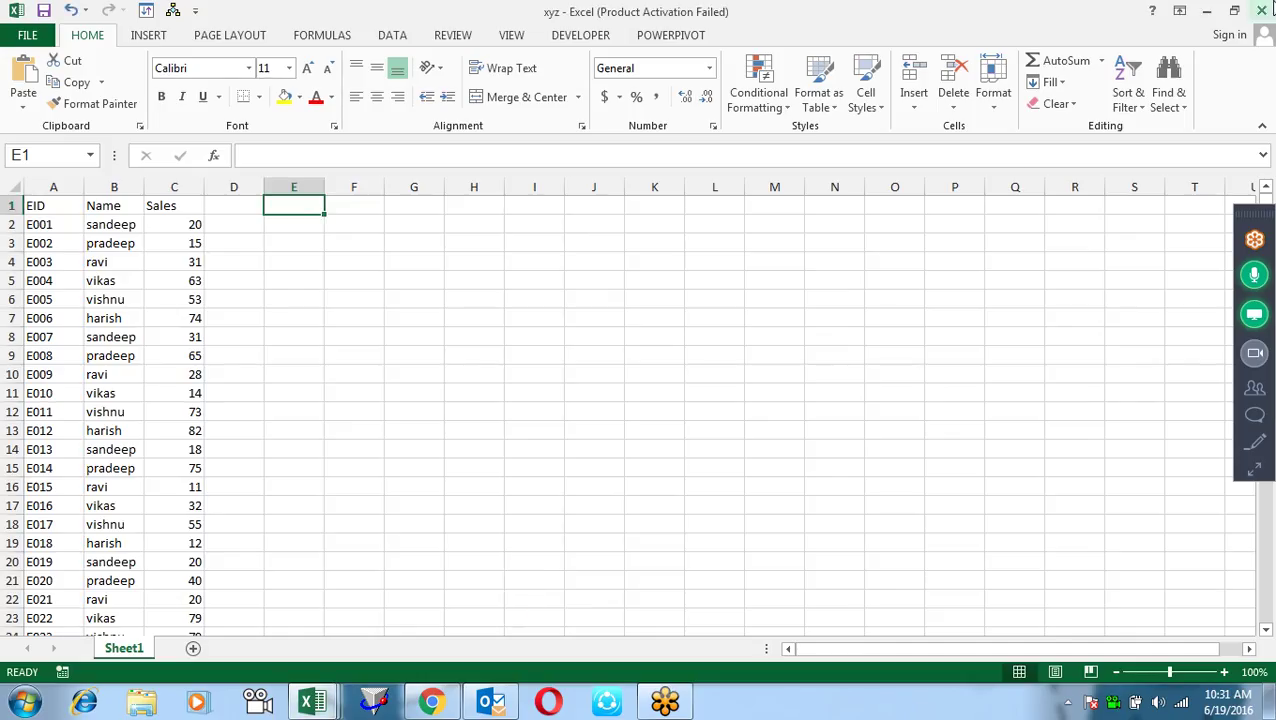
{"action": "left_click", "coordinate": [1263, 10]}
{"action": "key", "text": "alt+F11"}
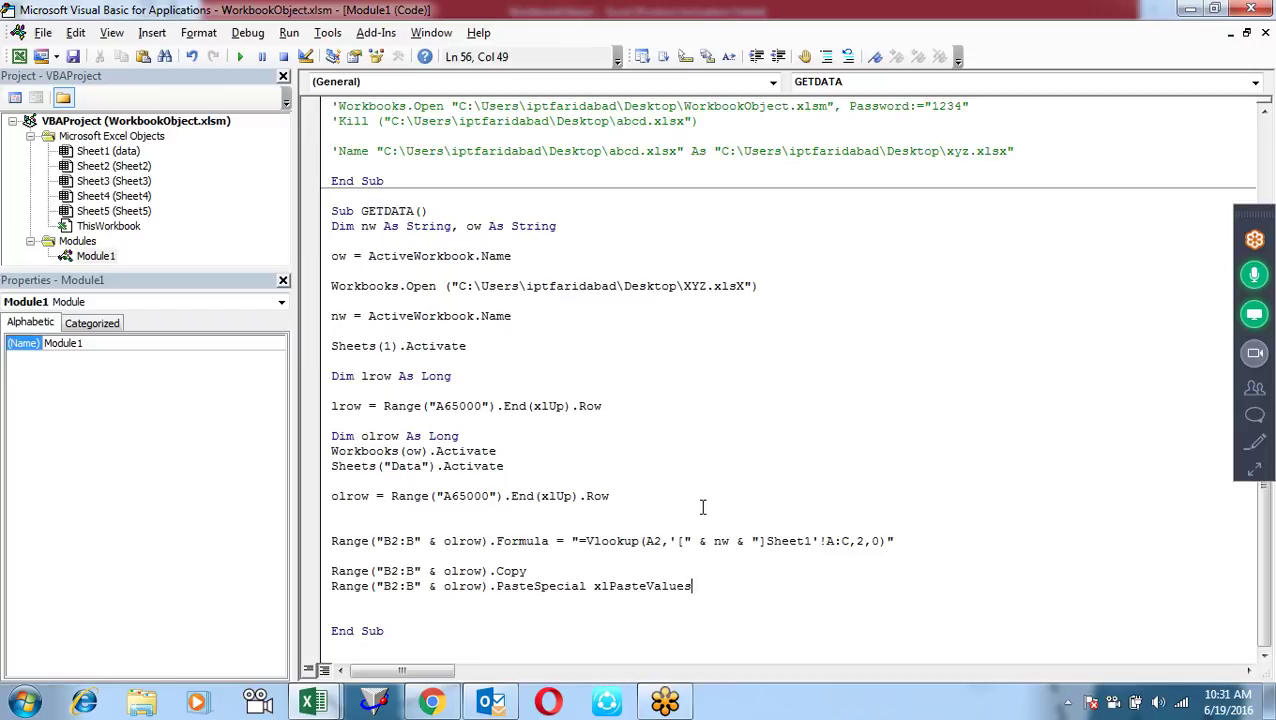
{"action": "key", "text": "Up"}
{"action": "key", "text": "Home"}
Duplicate the Workbooks(ow).Activate line onto the blank line above End Sub.
{"action": "key", "text": "Return"}
{"action": "key", "text": "Up"}
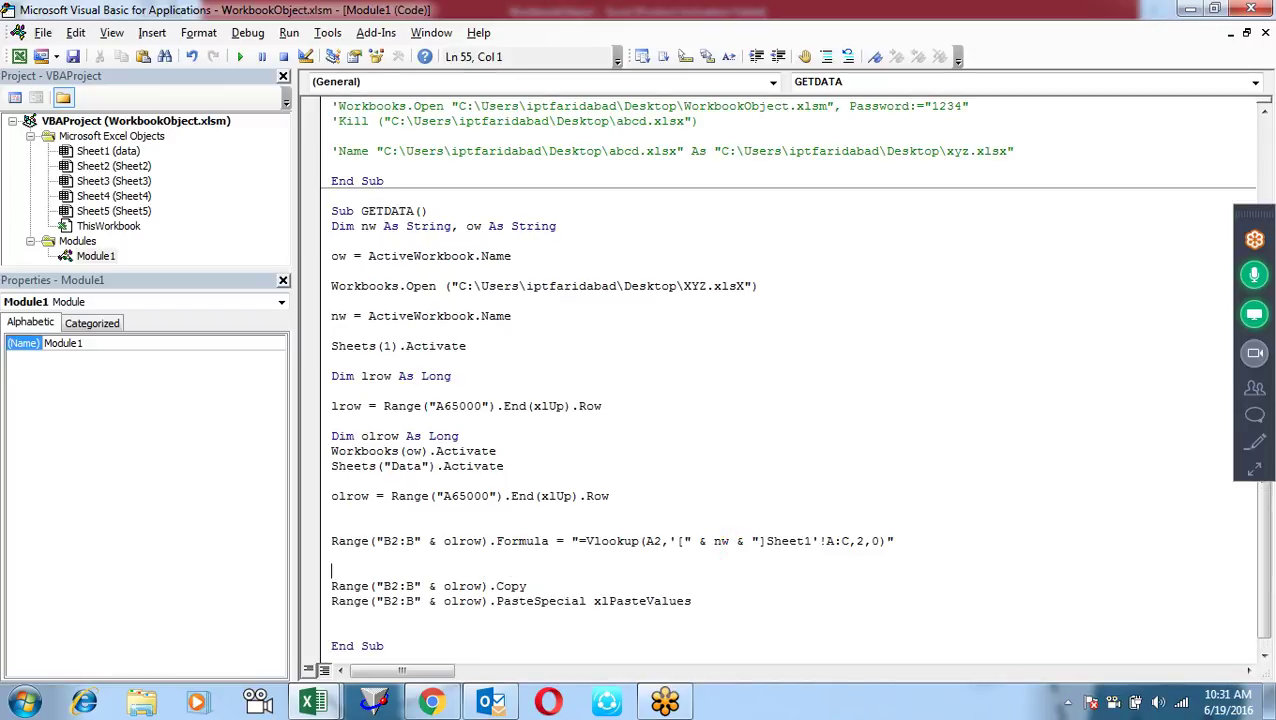
{"action": "key", "text": "Down"}
{"action": "key", "text": "Down"}
{"action": "key", "text": "Down"}
{"action": "key", "text": "Down"}
{"action": "left_click_drag", "start_coordinate": [497, 451], "coordinate": [333, 452]}
{"action": "key", "text": "ctrl+c"}
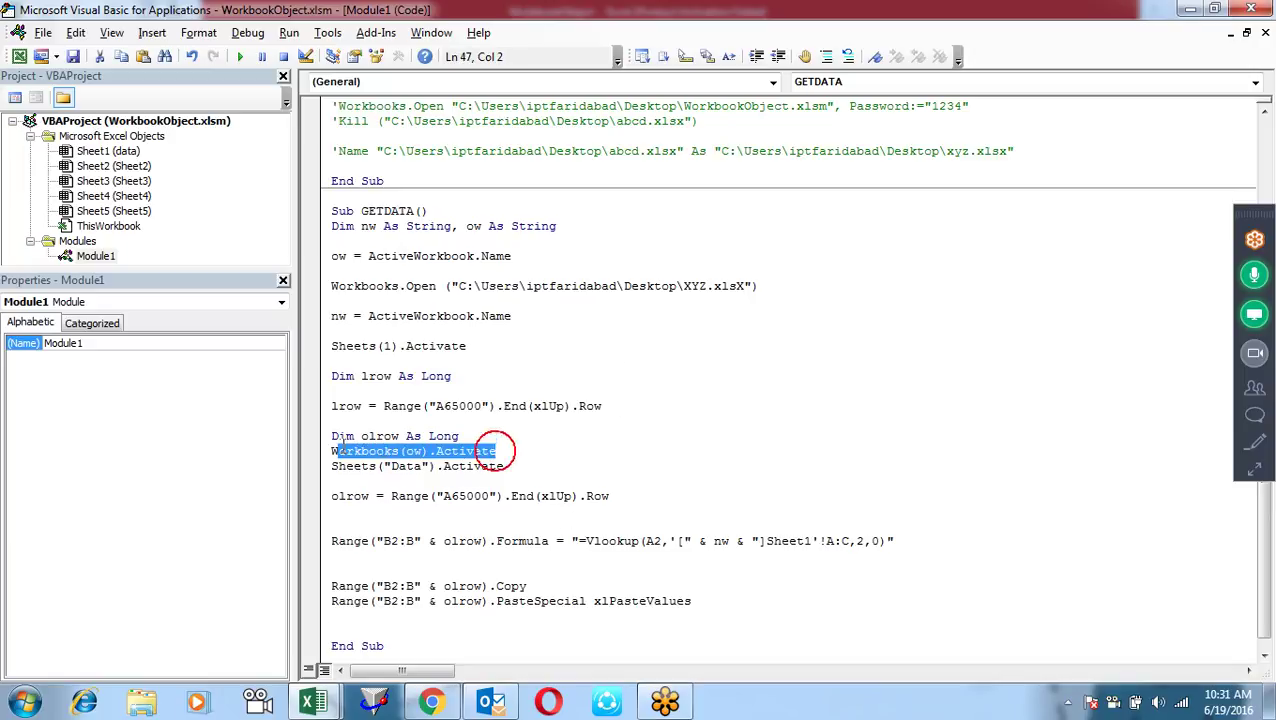
{"action": "left_click", "coordinate": [383, 618]}
{"action": "key", "text": "ctrl+v"}
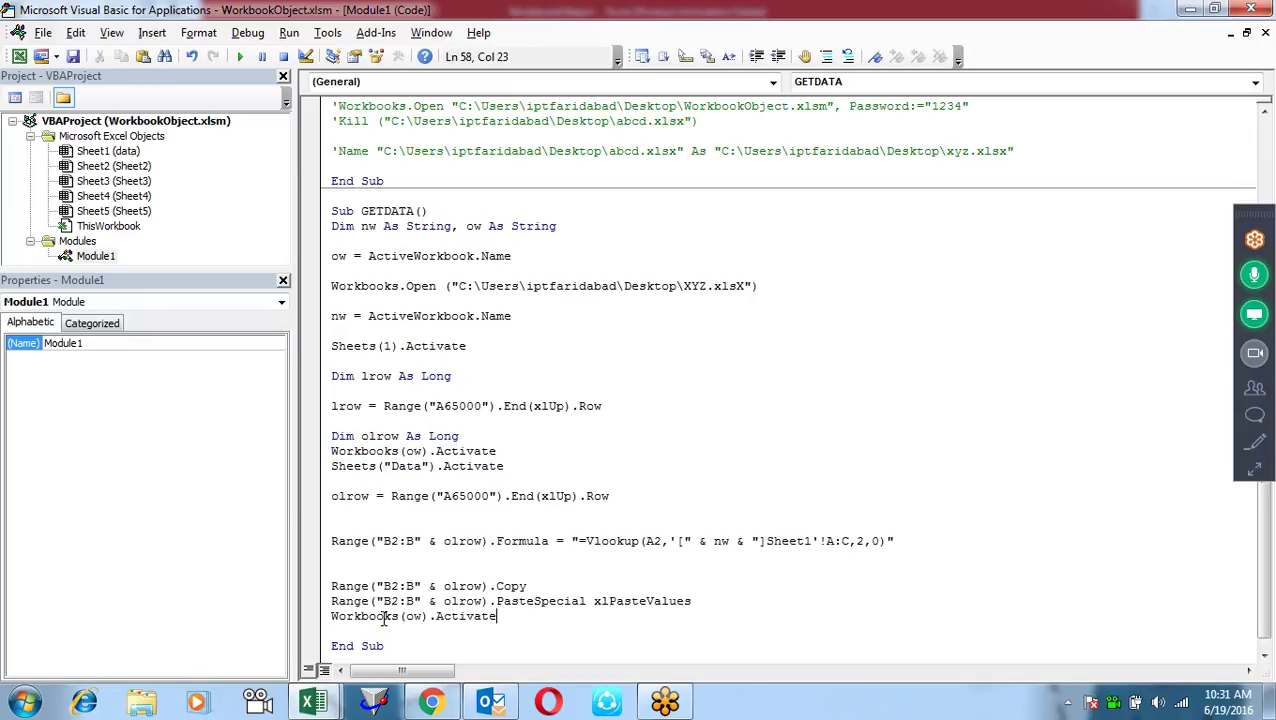
Change the duplicated line to Workbooks(nw).Close False, then switch back to Excel.
{"action": "key", "text": "Left"}
{"action": "key", "text": "Left"}
{"action": "key", "text": "Left"}
{"action": "key", "text": "Left"}
{"action": "key", "text": "Left"}
{"action": "key", "text": "Left"}
{"action": "key", "text": "BackSpace"}
{"action": "type", "text": "n"}
{"action": "key", "text": "Right"}
{"action": "key", "text": "Right"}
{"action": "key", "text": "Right"}
{"action": "key", "text": "Right"}
{"action": "key", "text": "Right"}
{"action": "key", "text": "BackSpace"}
{"action": "key", "text": "BackSpace"}
{"action": "key", "text": "BackSpace"}
{"action": "key", "text": "BackSpace"}
{"action": "key", "text": "BackSpace"}
{"action": "key", "text": "BackSpace"}
{"action": "key", "text": "BackSpace"}
{"action": "key", "text": "BackSpace"}
{"action": "type", "text": "close "}
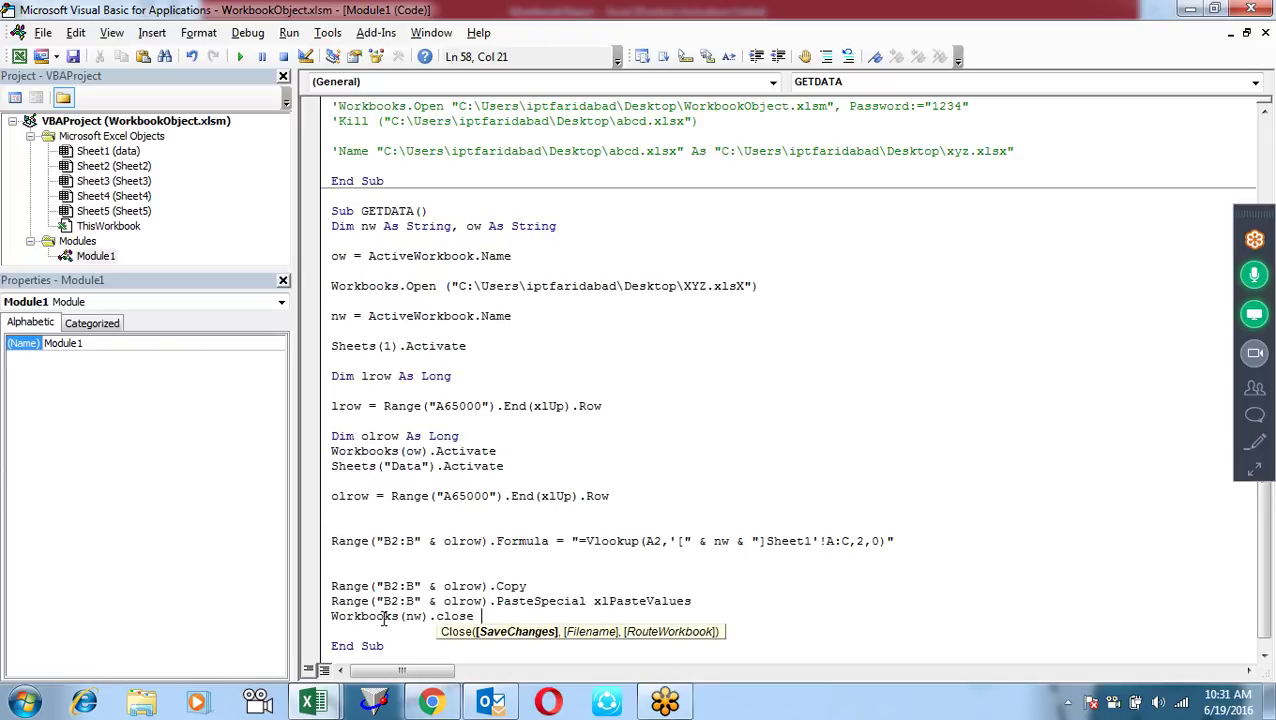
{"action": "type", "text": "fa"}
{"action": "key", "text": "BackSpace"}
{"action": "key", "text": "BackSpace"}
{"action": "type", "text": "false"}
{"action": "key", "text": "Return"}
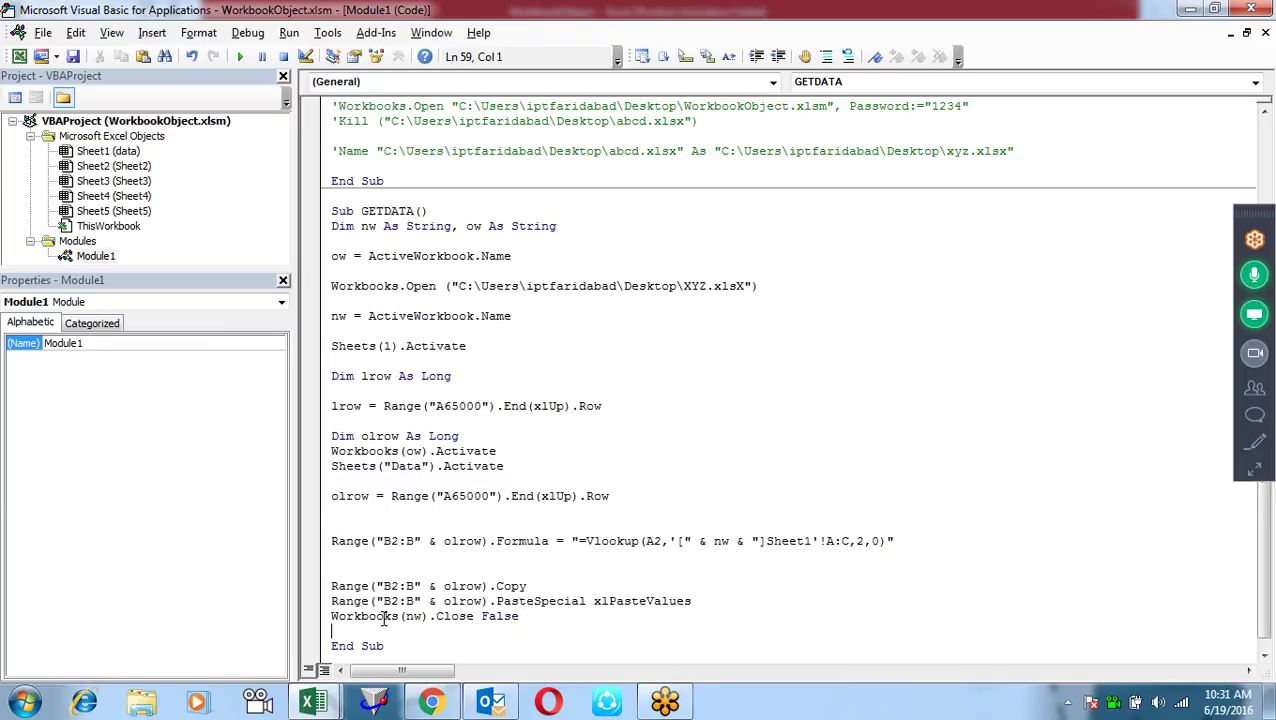
{"action": "key", "text": "alt+F11"}
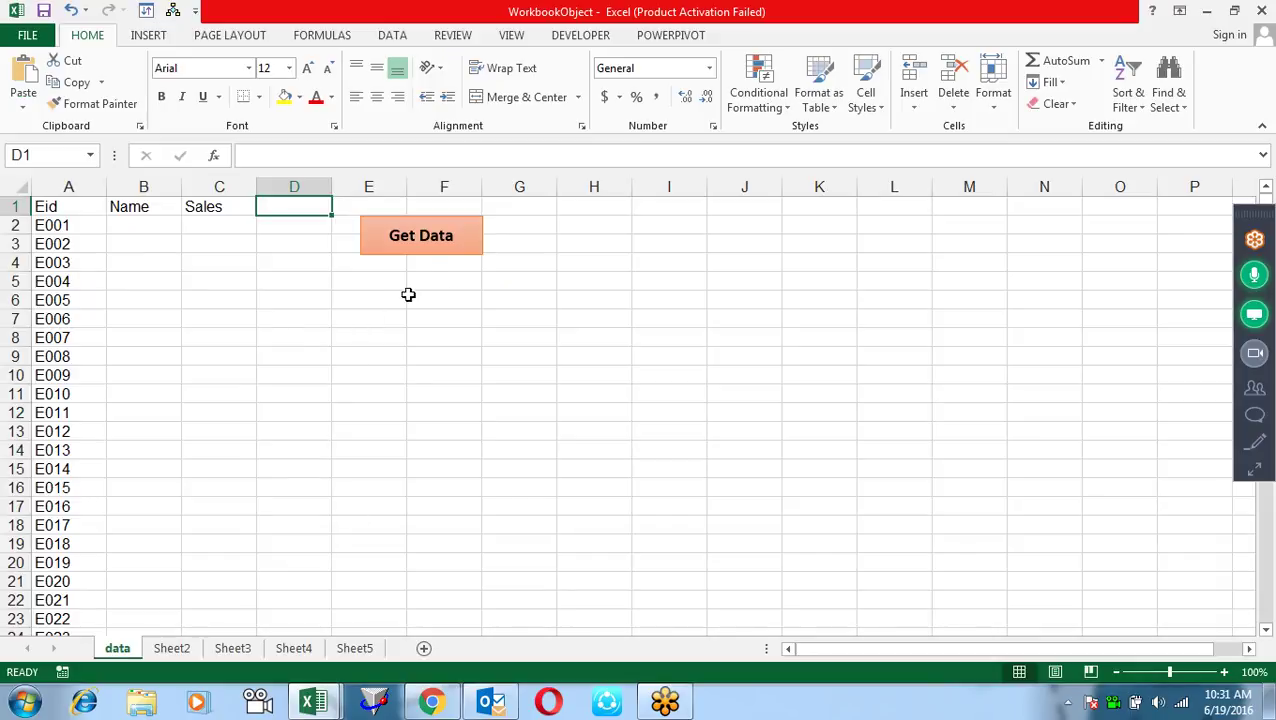
Run Get Data to fill the Name column, then begin an application.cut line after Close False.
{"action": "left_click", "coordinate": [428, 244]}
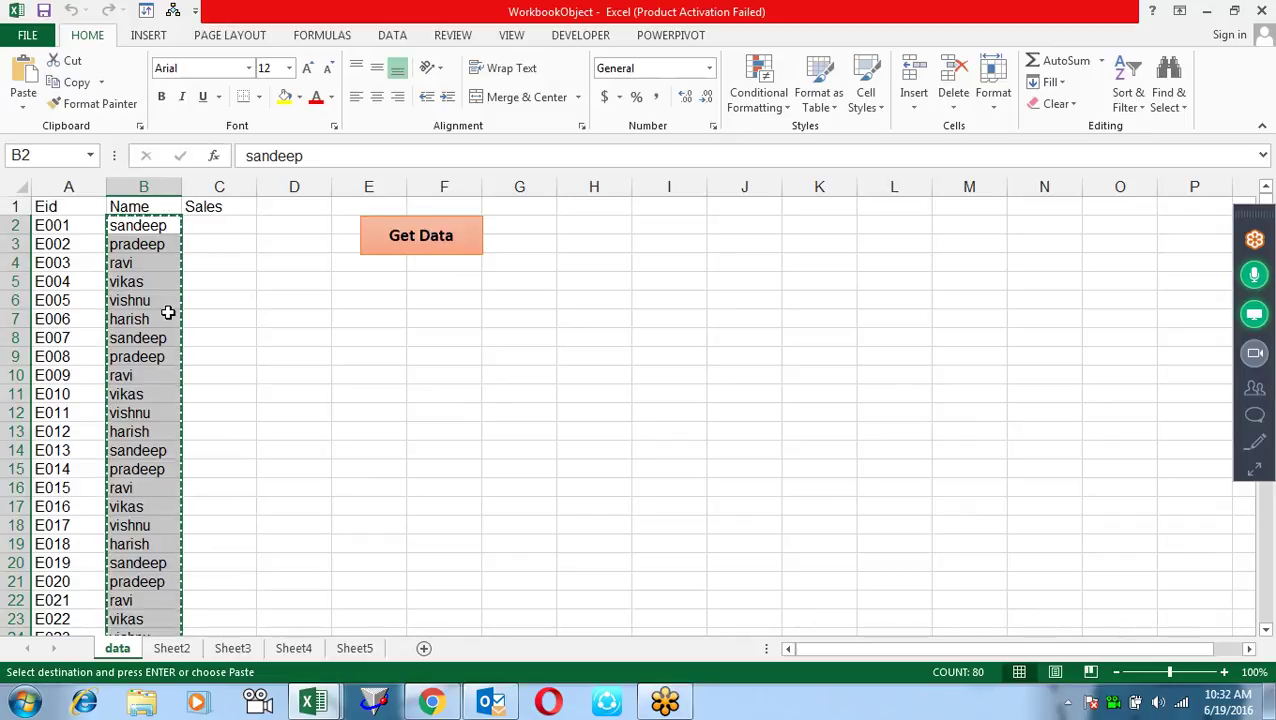
{"action": "key", "text": "alt+F11"}
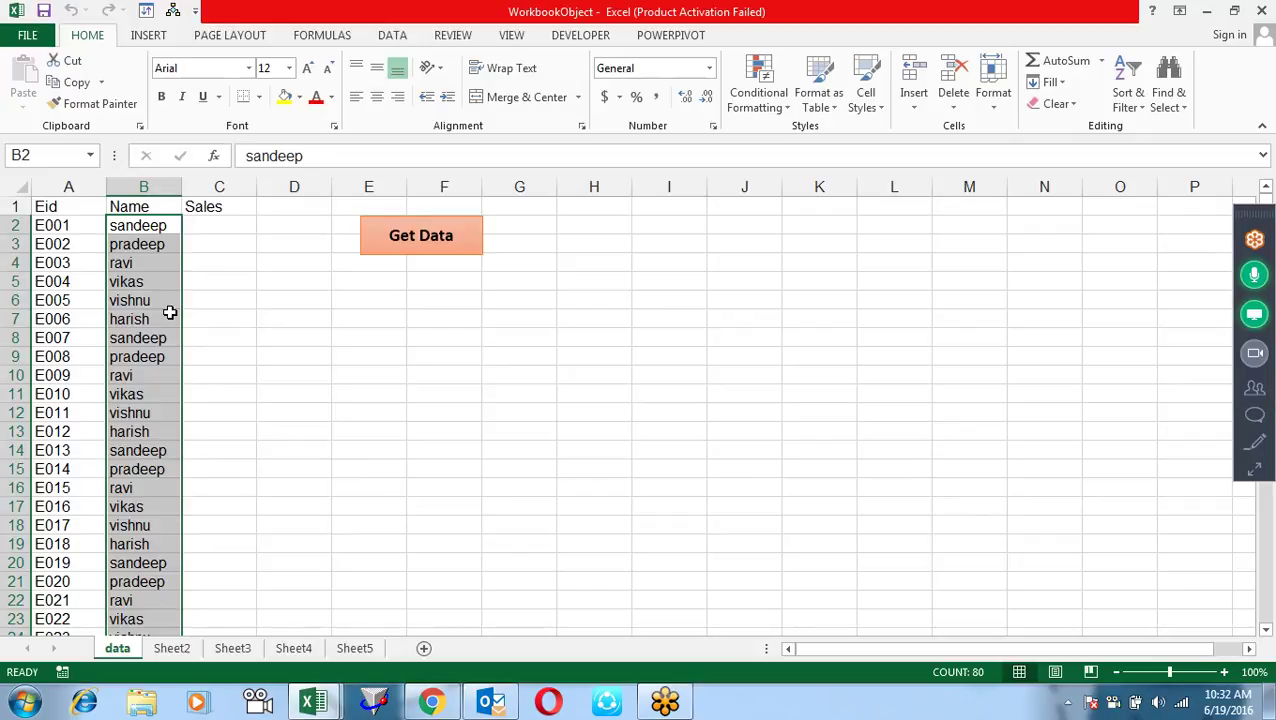
{"action": "left_click", "coordinate": [561, 621]}
{"action": "key", "text": "Return"}
{"action": "type", "text": "application."}
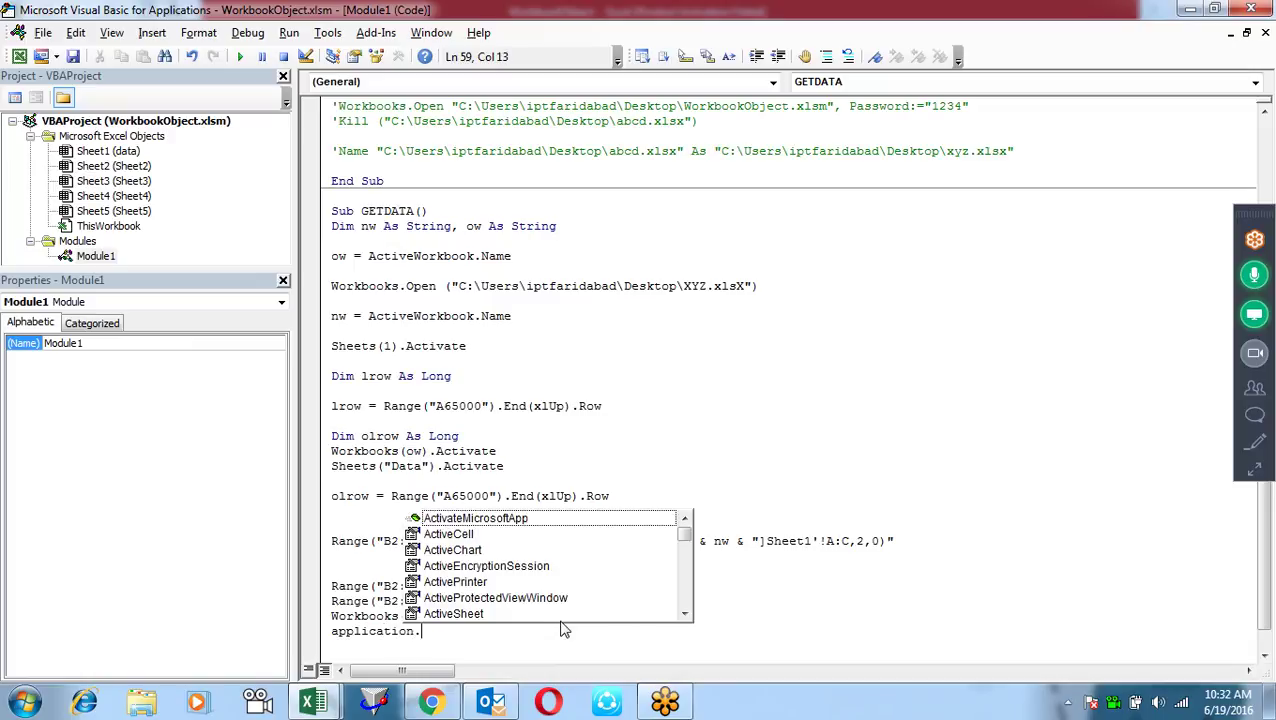
{"action": "type", "text": "cut"}
Add Application.CutCopyMode = False after Workbooks(nw).Close False, then switch back to the workbook.
{"action": "key", "text": "Tab"}
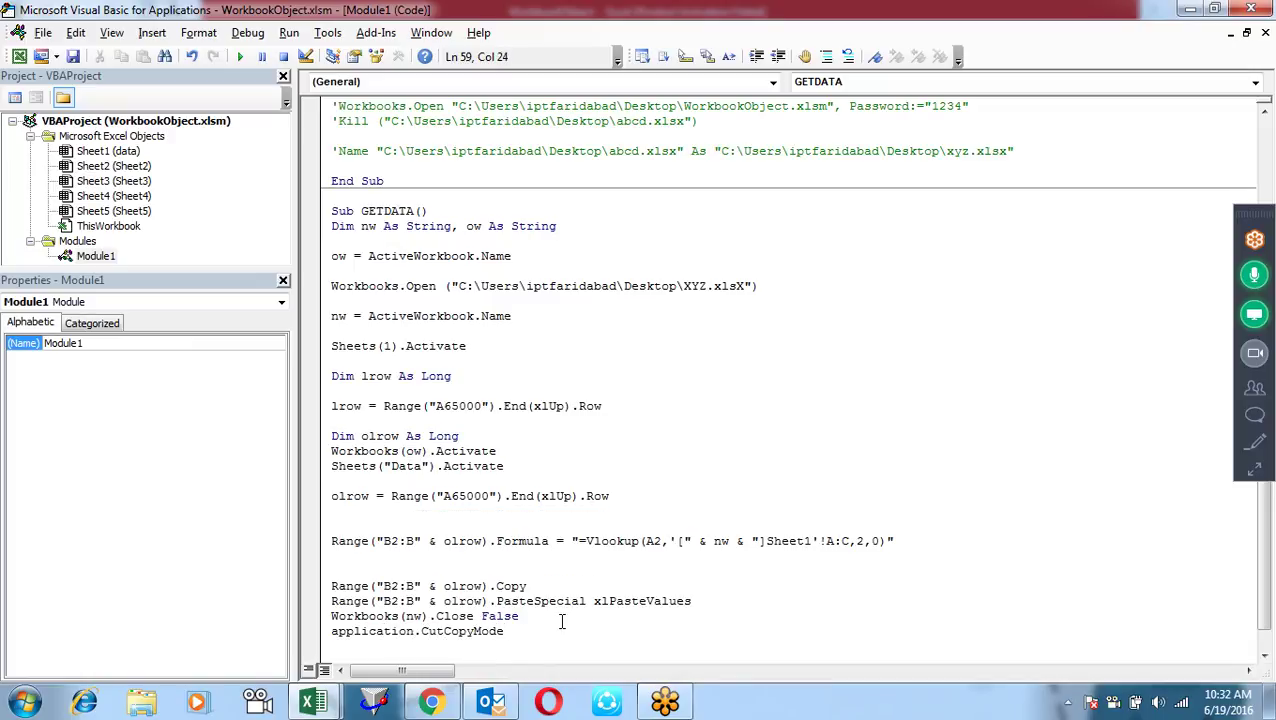
{"action": "type", "text": "=false"}
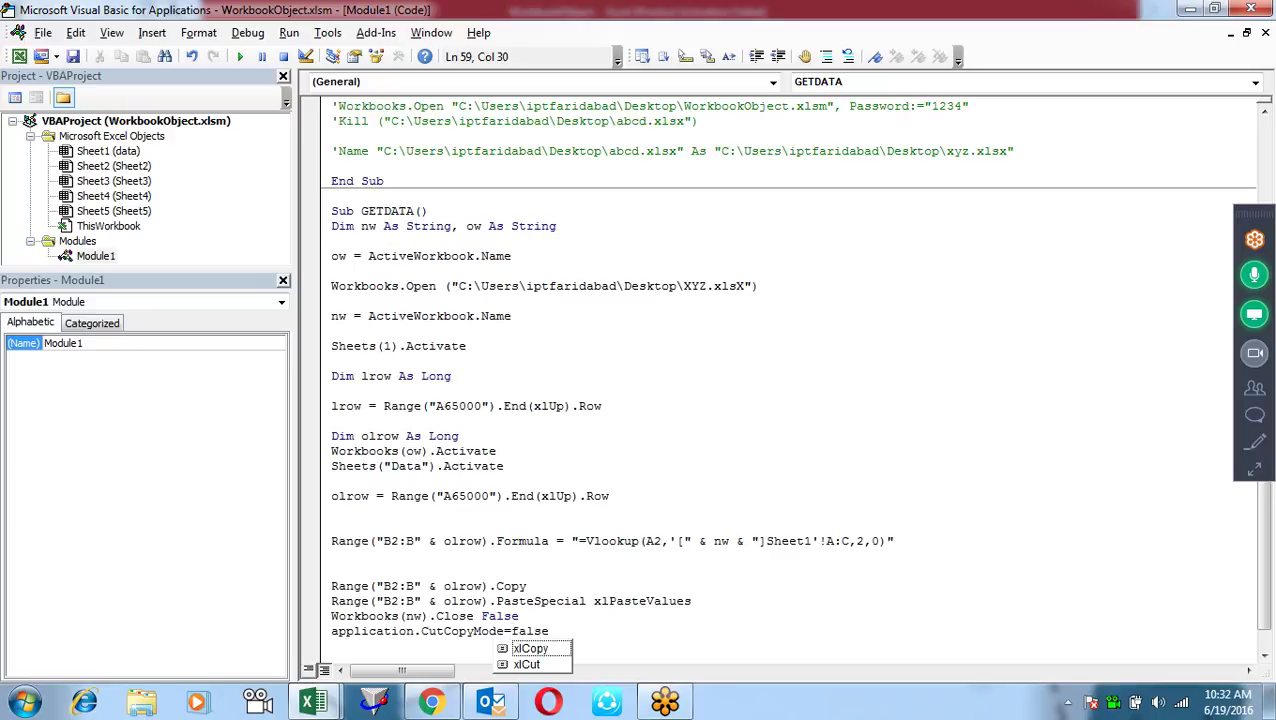
{"action": "key", "text": "Return"}
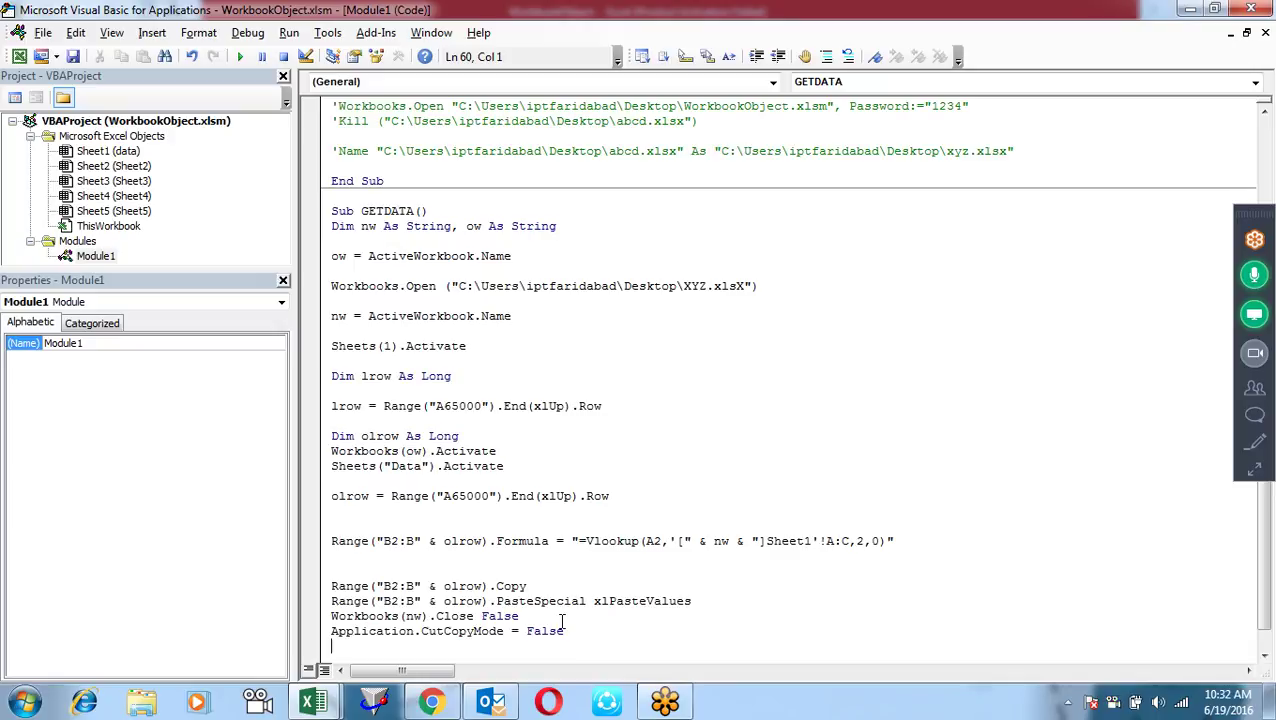
{"action": "scroll", "coordinate": [563, 621], "scroll_direction": "down", "scroll_amount": 1}
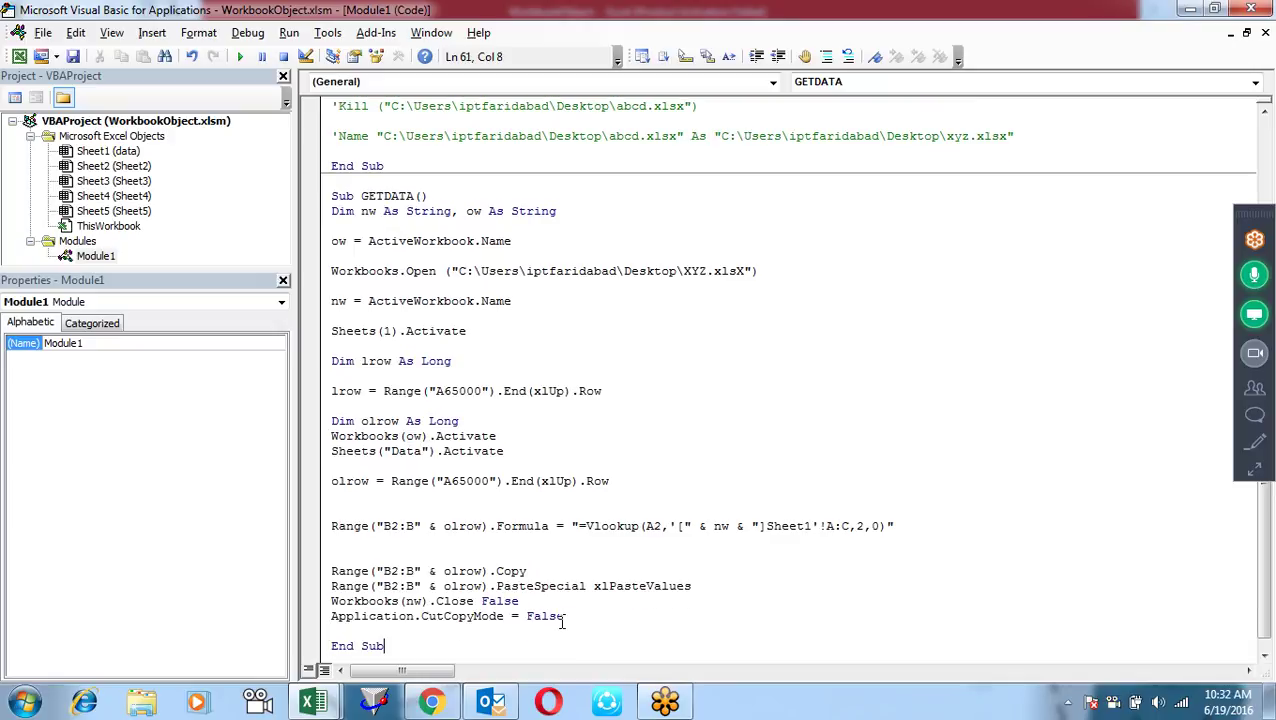
{"action": "key", "text": "alt+F11"}
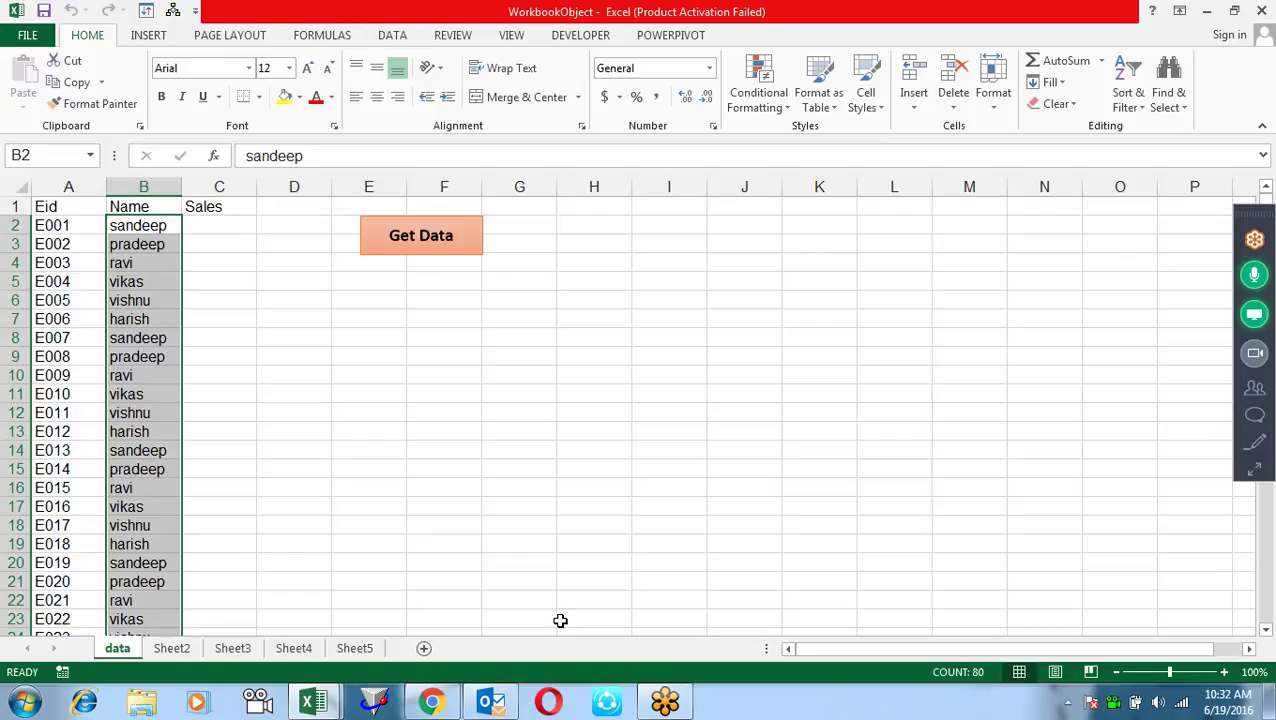
Clear the Name column, run Get Data to refill it with names, then clear it again.
{"action": "key", "text": "Delete"}
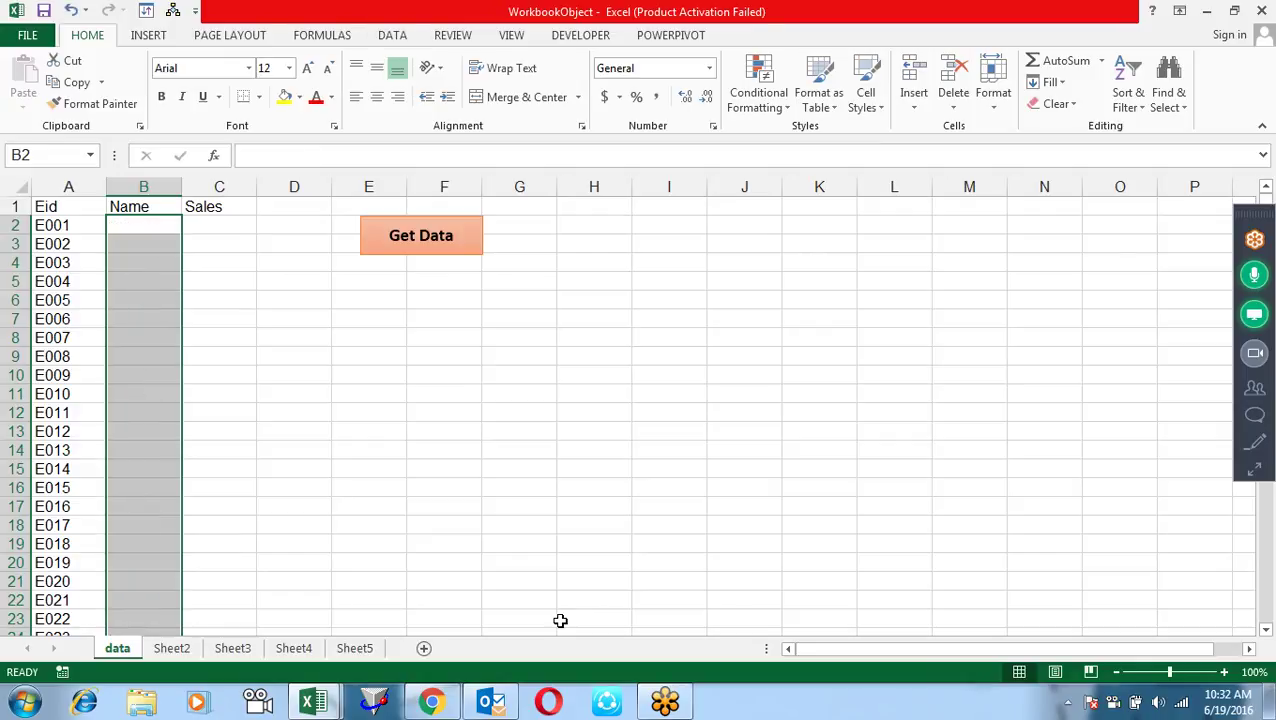
{"action": "left_click", "coordinate": [540, 507]}
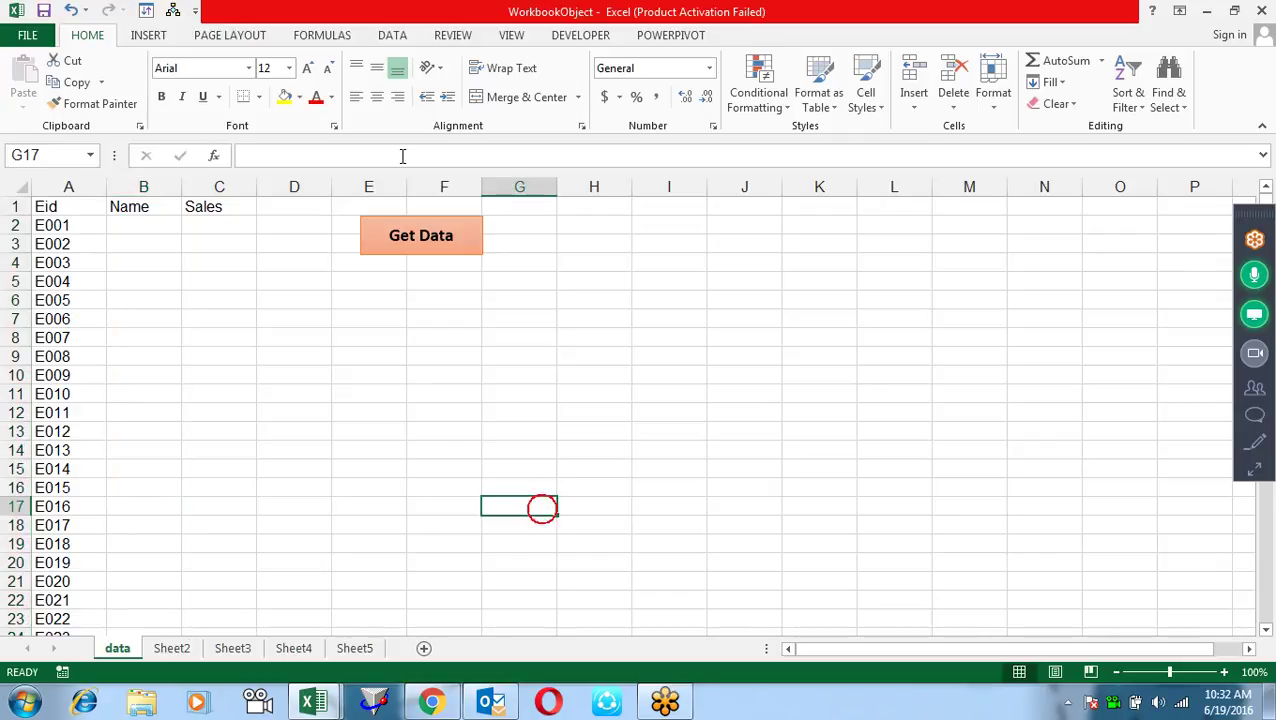
{"action": "left_click", "coordinate": [420, 243]}
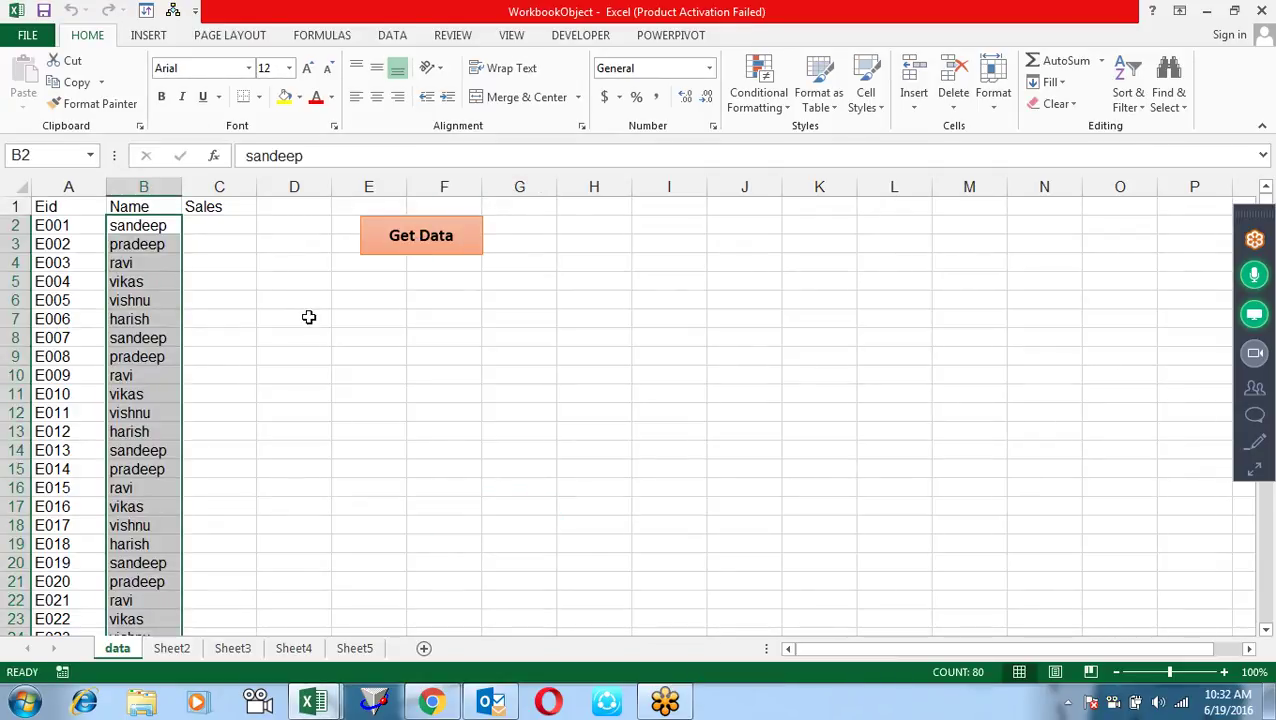
{"action": "key", "text": "Delete"}
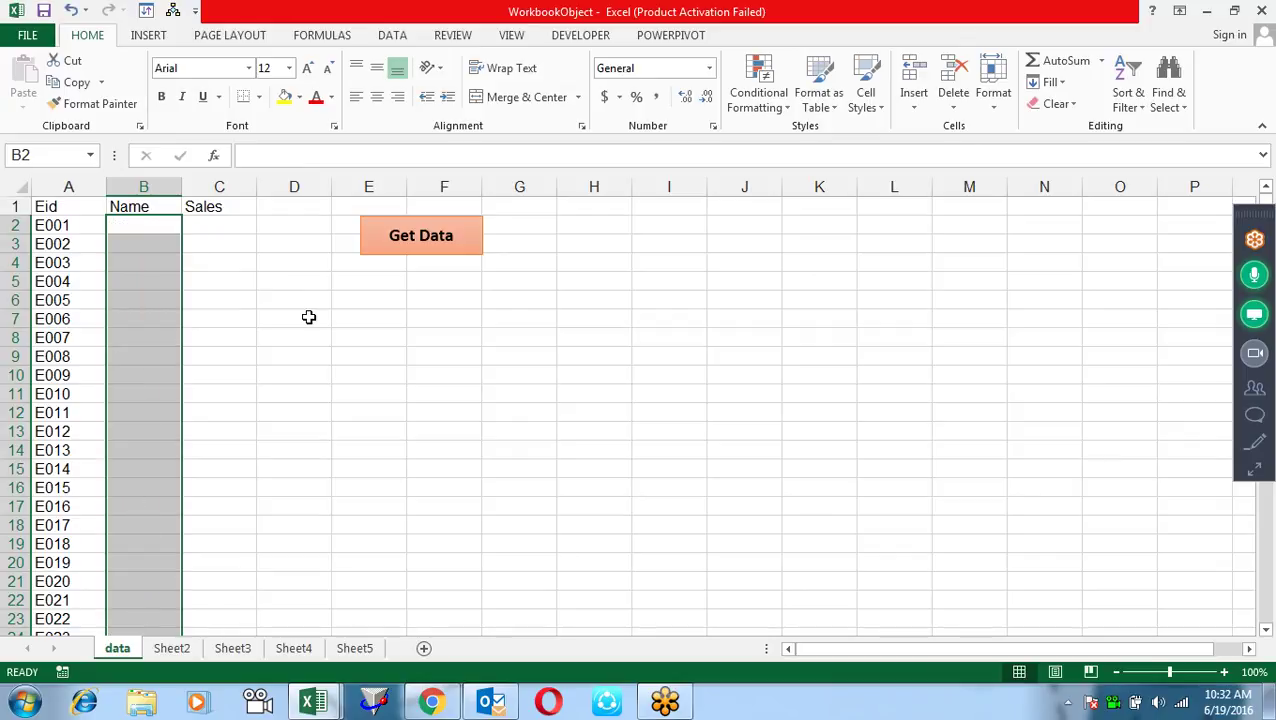
{"action": "left_click", "coordinate": [309, 317]}
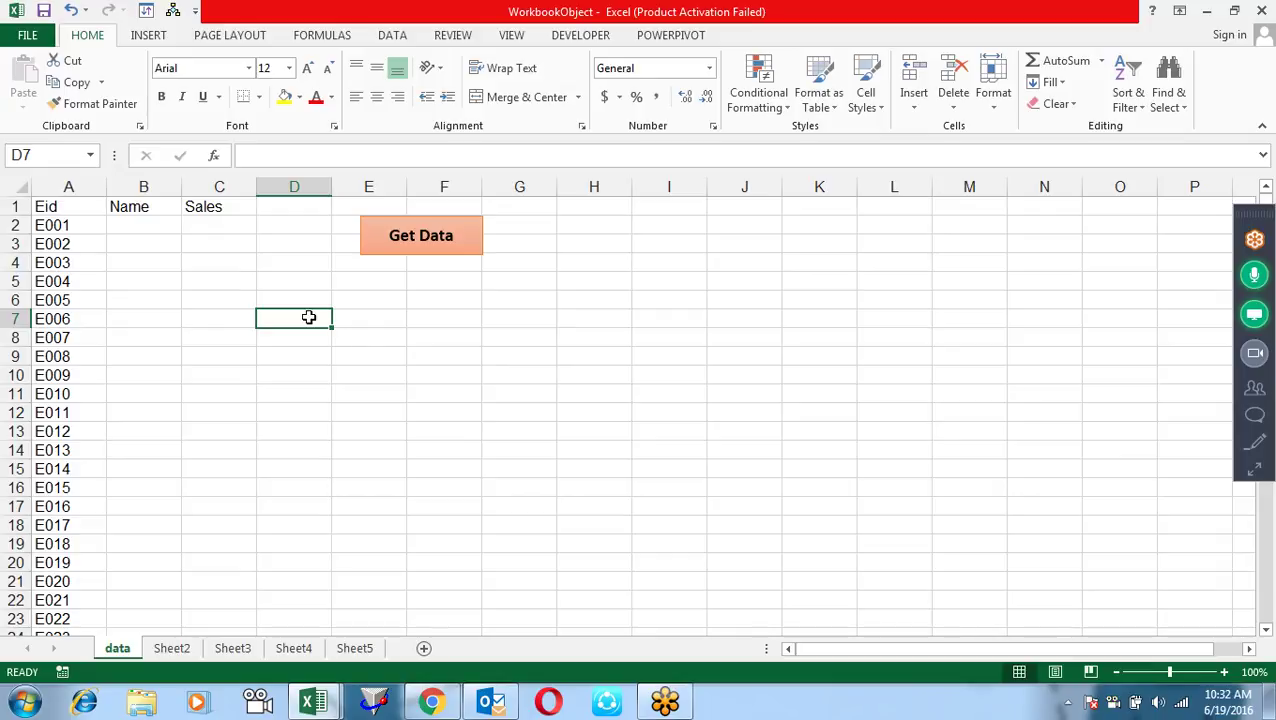
Insert Application.ScreenUpdating = True as GETDATA's first statement and a blank line above End Sub.
{"action": "key", "text": "alt+Tab"}
{"action": "key", "text": "Up"}
{"action": "key", "text": "Up"}
{"action": "key", "text": "Up"}
{"action": "key", "text": "Up"}
{"action": "key", "text": "Return"}
{"action": "key", "text": "Return"}
{"action": "type", "text": "application.scr"}
{"action": "key", "text": "Tab"}
{"action": "type", "text": "=t"}
{"action": "key", "text": "Tab"}
{"action": "key", "text": "Down"}
{"action": "key", "text": "Down"}
{"action": "key", "text": "Down"}
{"action": "key", "text": "Down"}
{"action": "key", "text": "Down"}
{"action": "key", "text": "Down"}
{"action": "key", "text": "Down"}
{"action": "key", "text": "Down"}
{"action": "key", "text": "Down"}
{"action": "key", "text": "Down"}
{"action": "key", "text": "Up"}
{"action": "key", "text": "Up"}
{"action": "key", "text": "Return"}
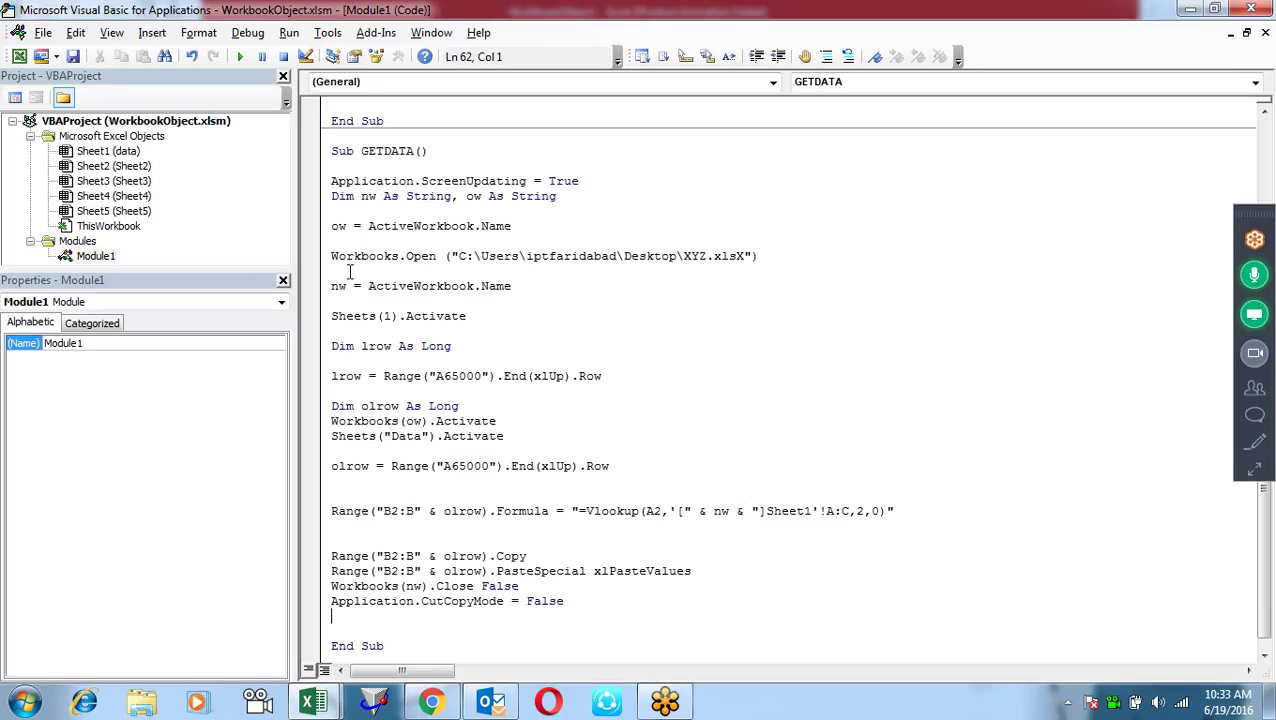
Change GETDATA's first ScreenUpdating statement from True to False.
{"action": "left_click", "coordinate": [588, 185]}
{"action": "key", "text": "BackSpace"}
{"action": "key", "text": "BackSpace"}
{"action": "key", "text": "BackSpace"}
{"action": "key", "text": "BackSpace"}
{"action": "type", "text": "false"}
{"action": "key", "text": "Down"}
{"action": "key", "text": "Down"}
{"action": "key", "text": "Down"}
{"action": "key", "text": "Down"}
{"action": "key", "text": "Down"}
{"action": "key", "text": "Down"}
{"action": "key", "text": "Down"}
{"action": "key", "text": "Down"}
{"action": "key", "text": "Down"}
{"action": "key", "text": "Down"}
{"action": "key", "text": "Down"}
{"action": "key", "text": "Down"}
Add Application.ScreenUpdating = True just before End Sub.
{"action": "type", "text": "application"}
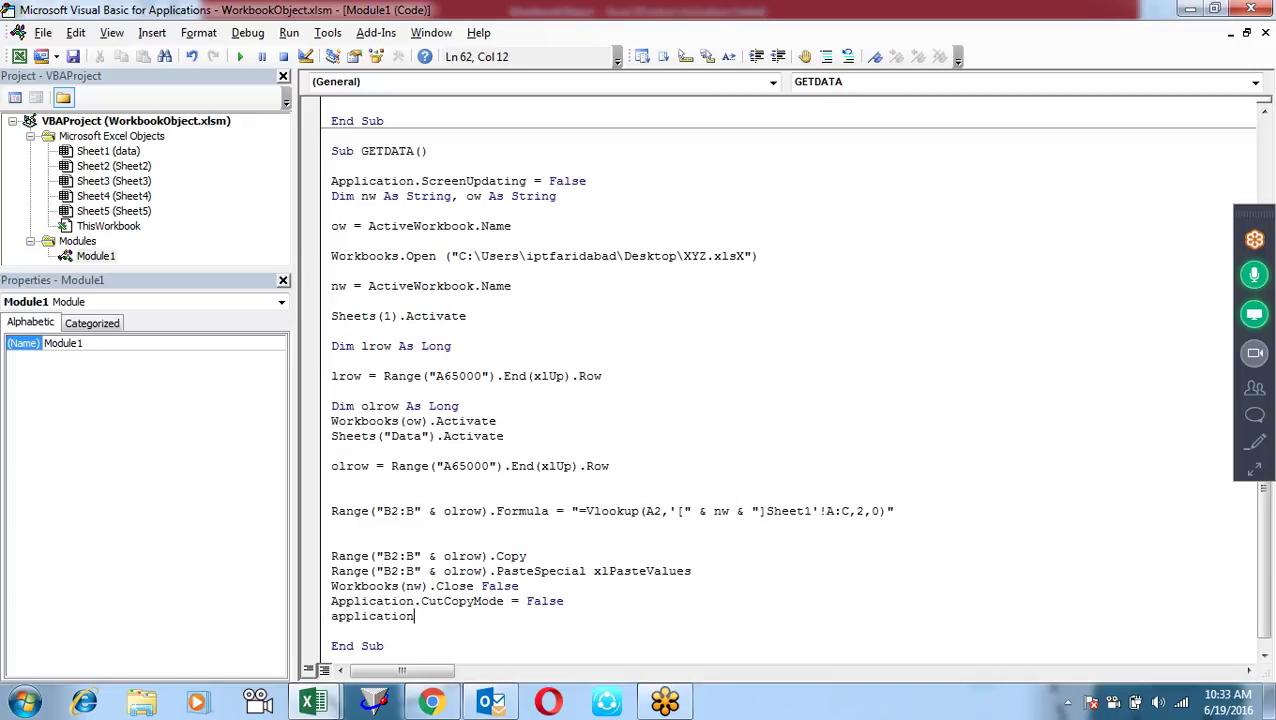
{"action": "type", "text": ".scre"}
{"action": "key", "text": "Tab"}
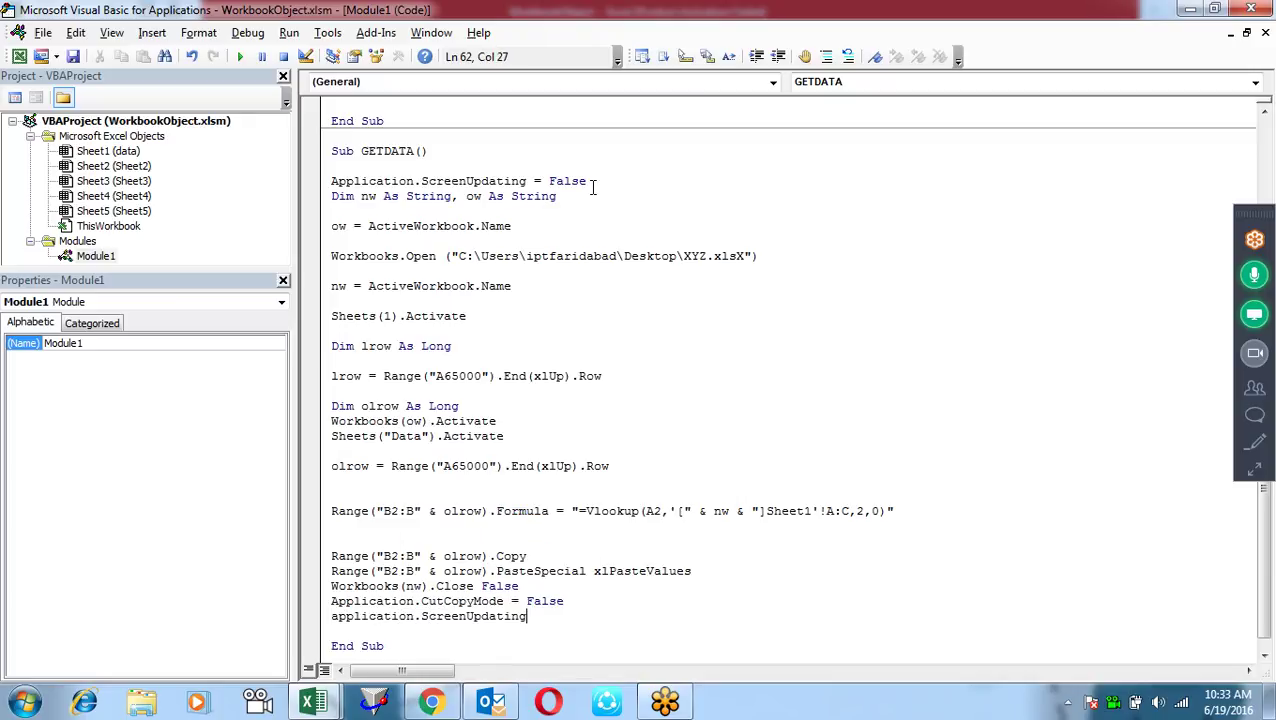
{"action": "type", "text": "=fal"}
{"action": "key", "text": "Tab"}
{"action": "key", "text": "BackSpace"}
{"action": "key", "text": "BackSpace"}
{"action": "key", "text": "BackSpace"}
{"action": "key", "text": "BackSpace"}
{"action": "key", "text": "BackSpace"}
{"action": "type", "text": "true"}
{"action": "key", "text": "Return"}
Rerun the updated macro with the Get Data button in the workbook.
{"action": "left_click", "coordinate": [566, 326]}
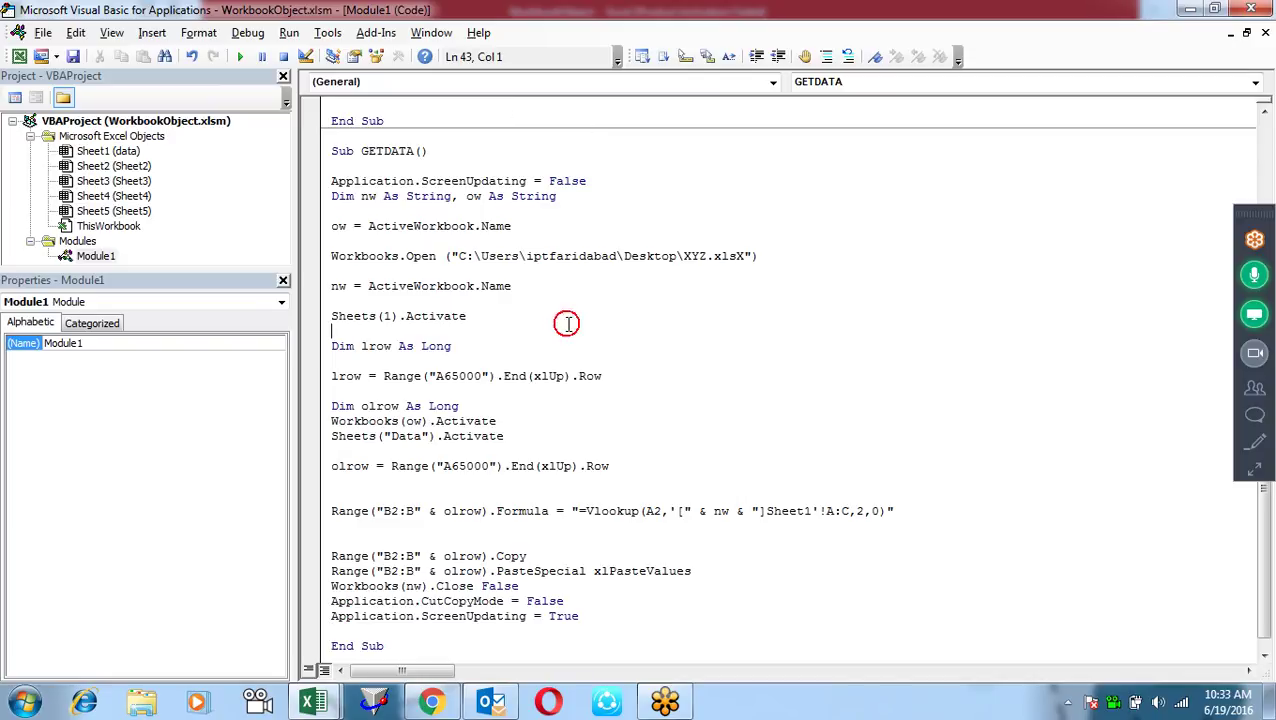
{"action": "key", "text": "alt+F11"}
{"action": "left_click", "coordinate": [416, 225]}
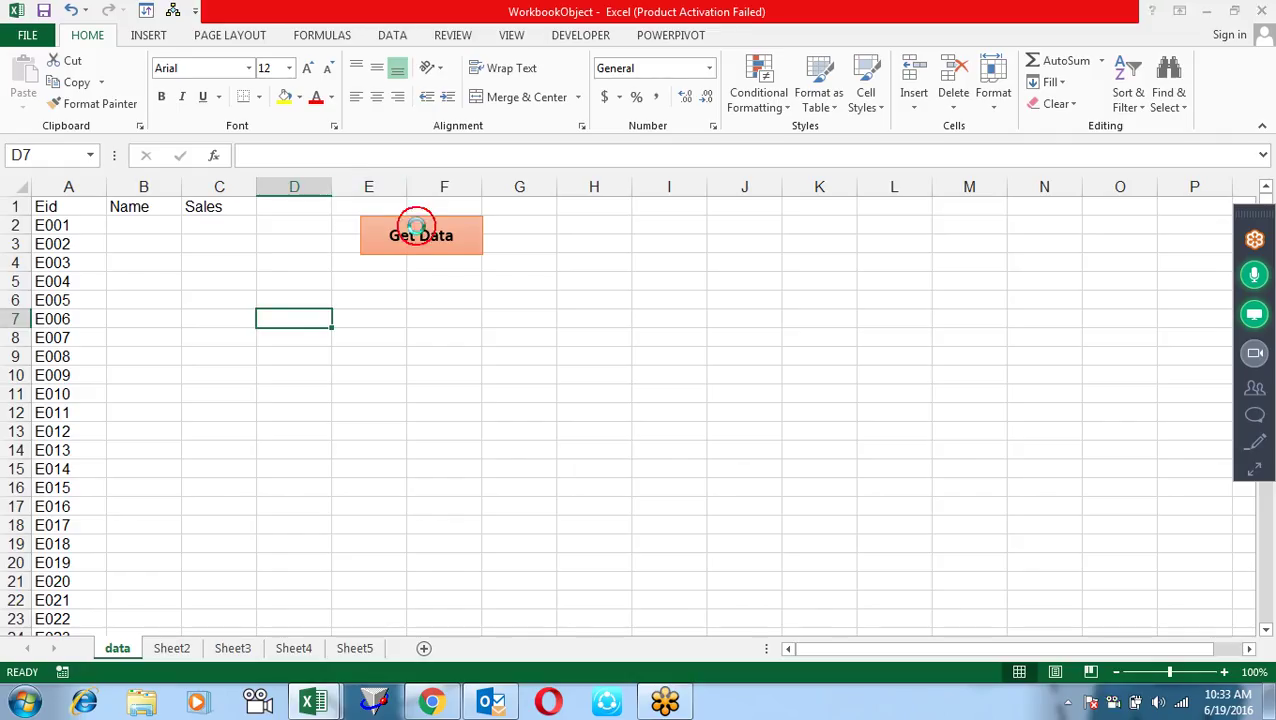
Deselect the filled Name column, close Outlook and the Chrome forum window, and open the GoToMeeting panel.
{"action": "left_click", "coordinate": [370, 316]}
{"action": "left_click", "coordinate": [370, 316]}
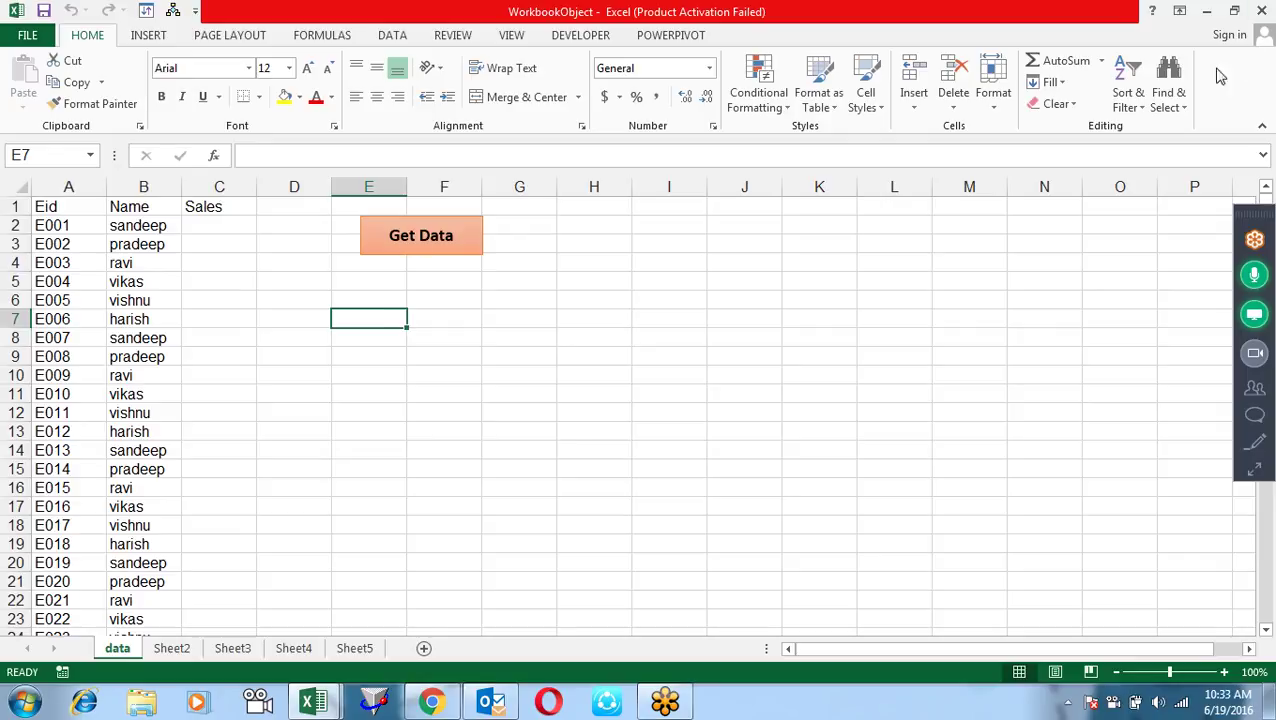
{"action": "key", "text": "alt+Tab"}
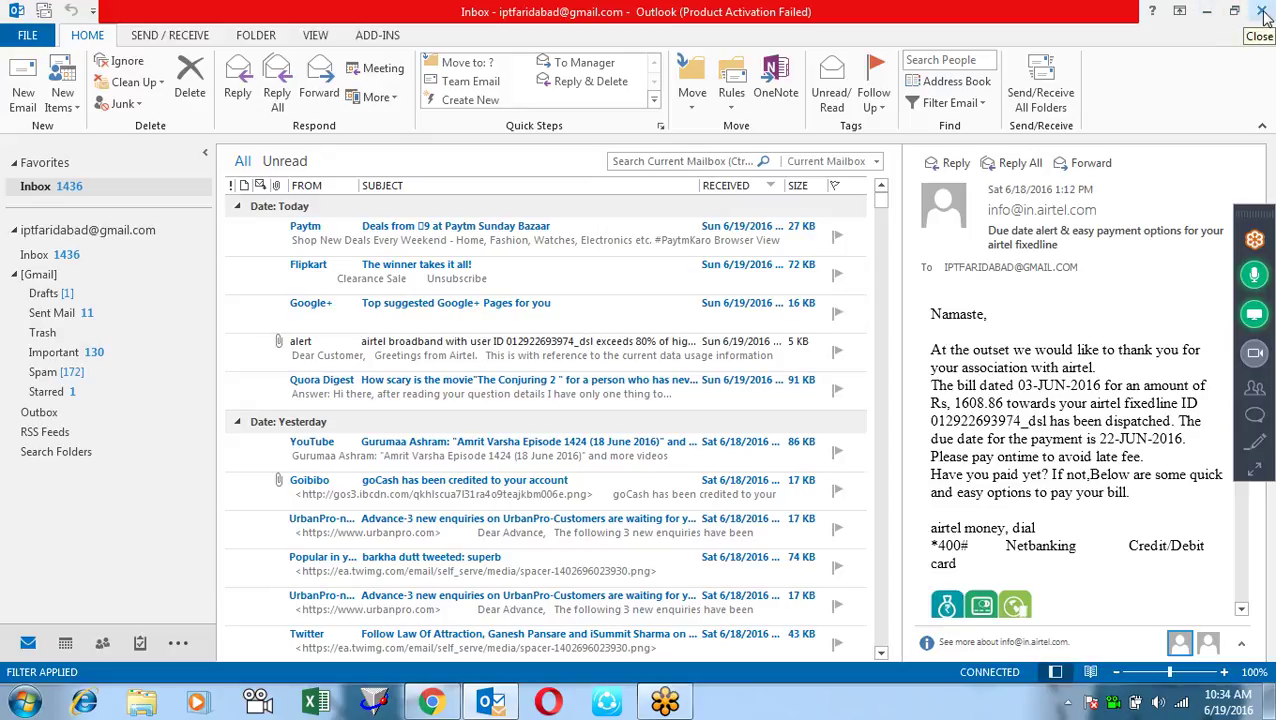
{"action": "left_click", "coordinate": [1264, 18]}
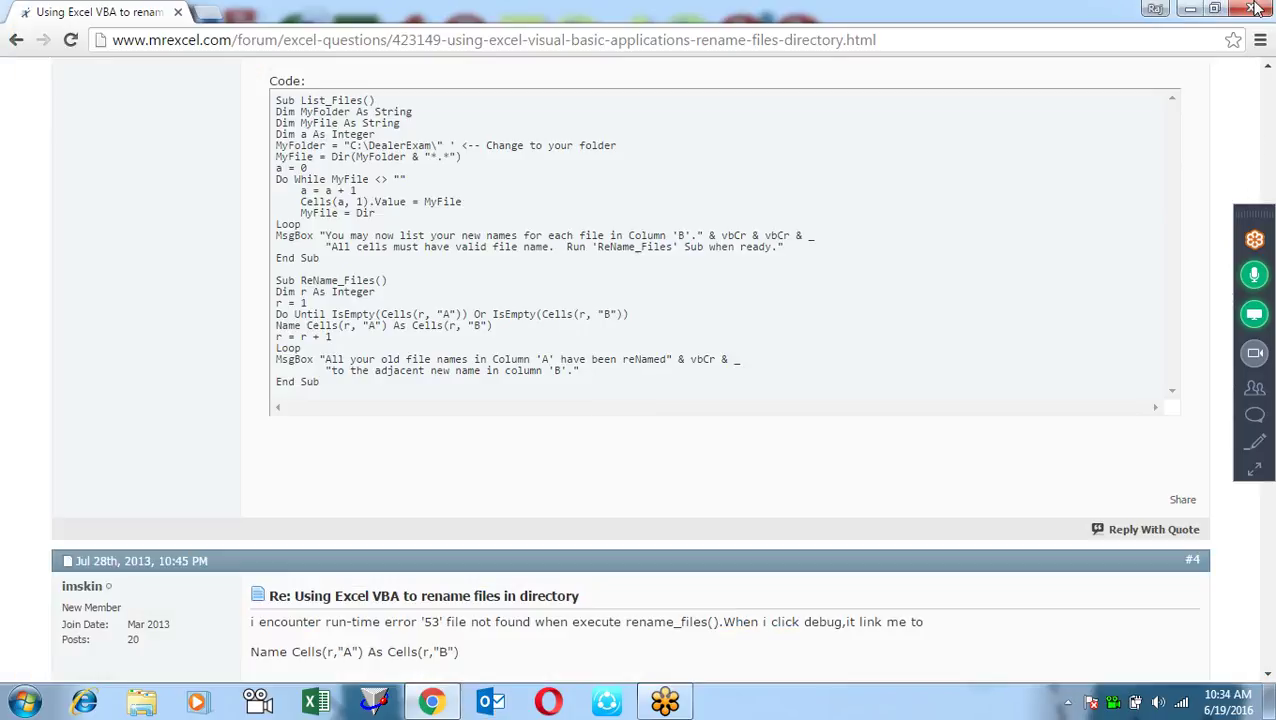
{"action": "left_click", "coordinate": [1265, 9]}
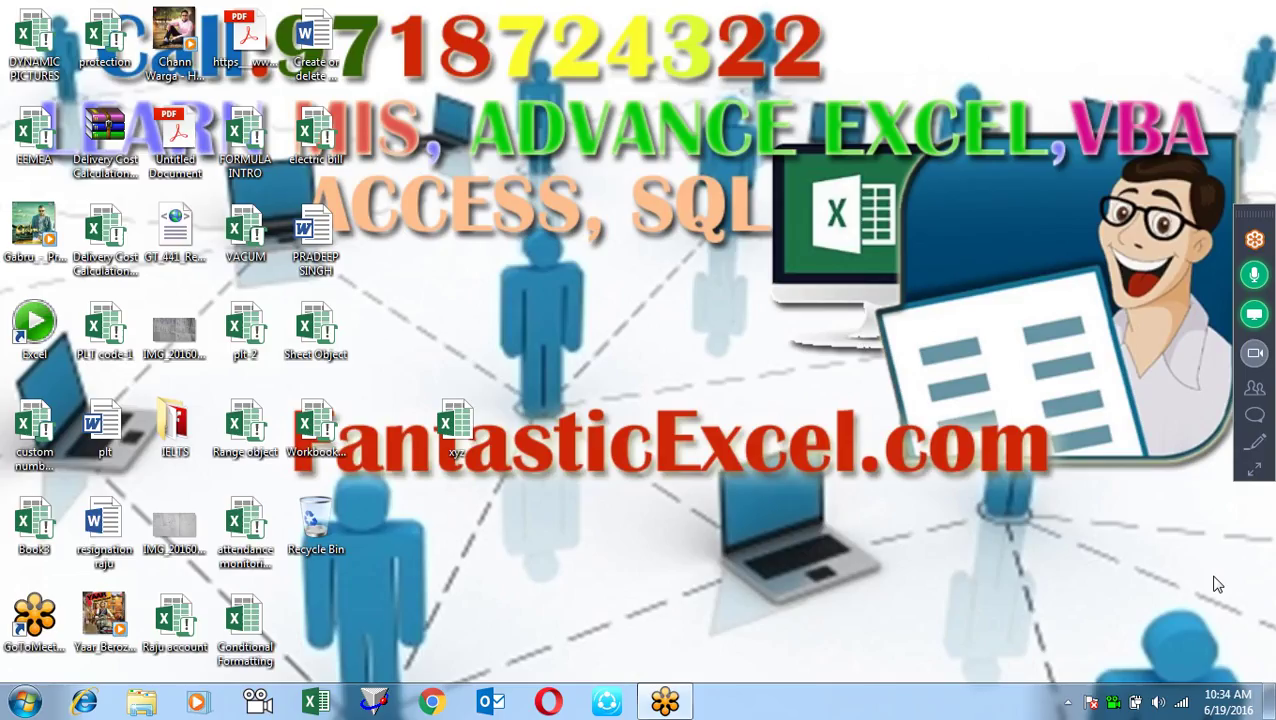
{"action": "left_click", "coordinate": [1253, 471]}
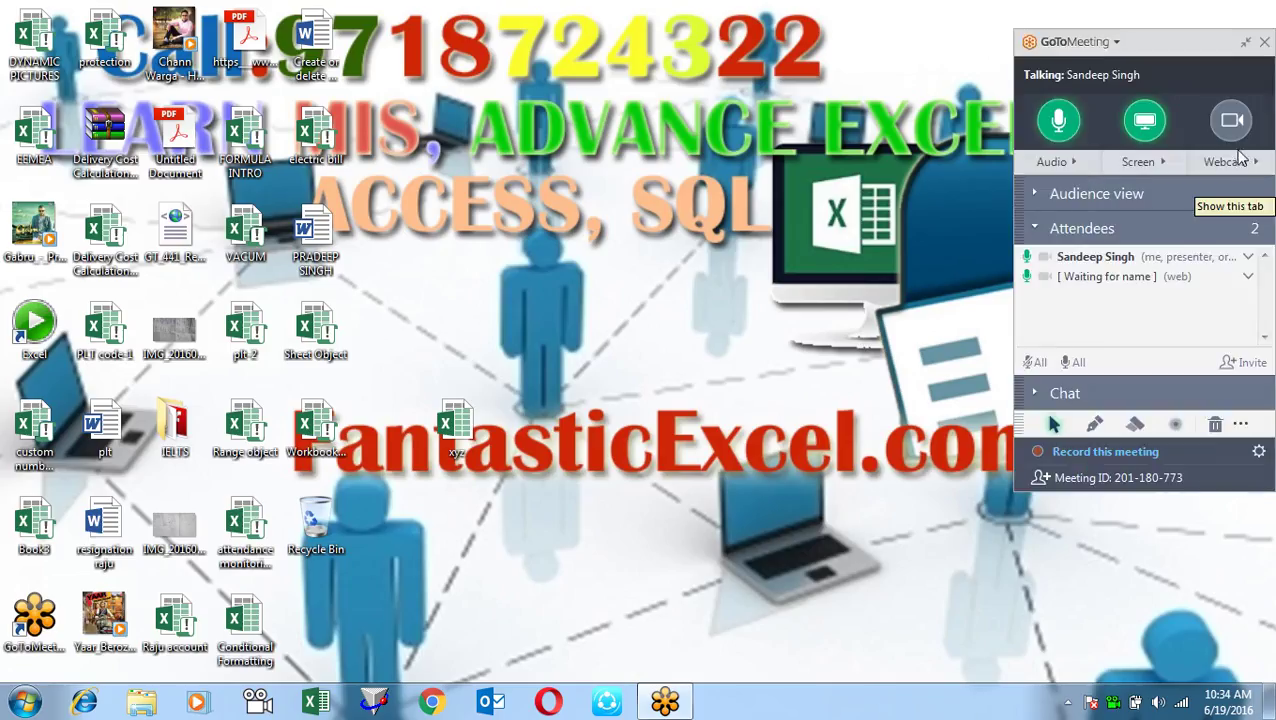
End the GoToMeeting session for all attendees and bring up the screen recorder's tray options.
{"action": "left_click", "coordinate": [1266, 42]}
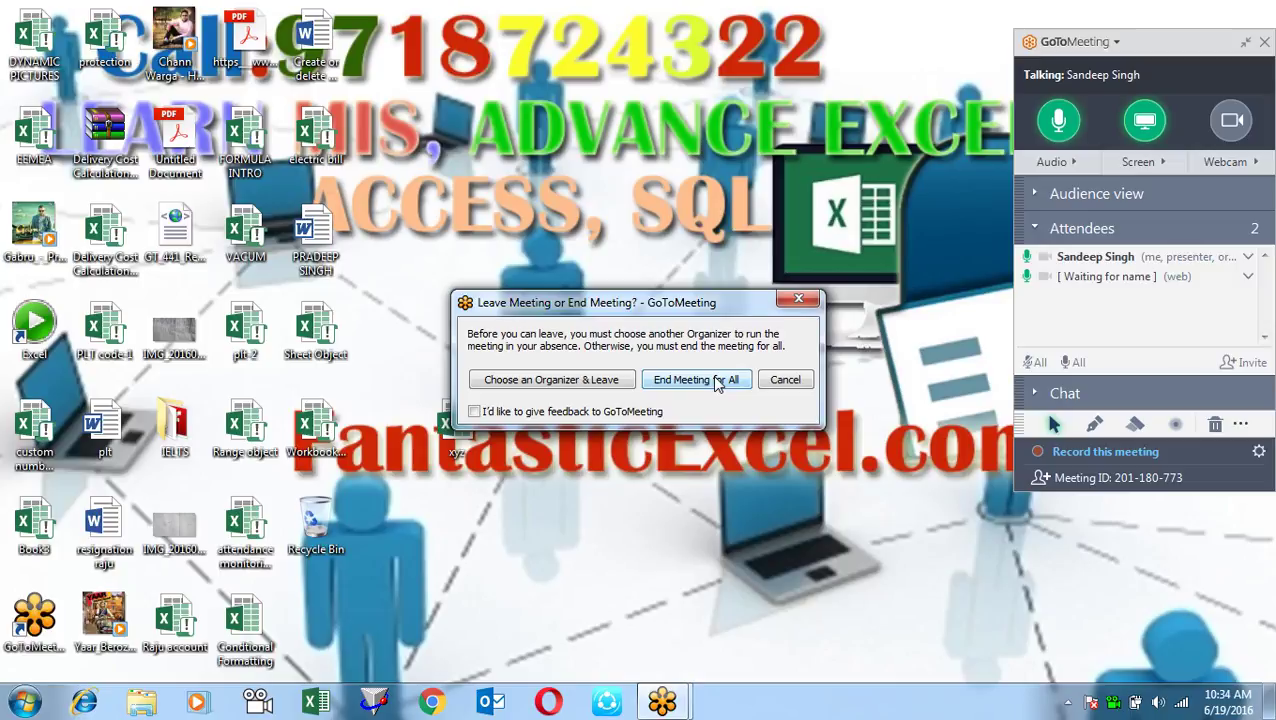
{"action": "left_click", "coordinate": [716, 380]}
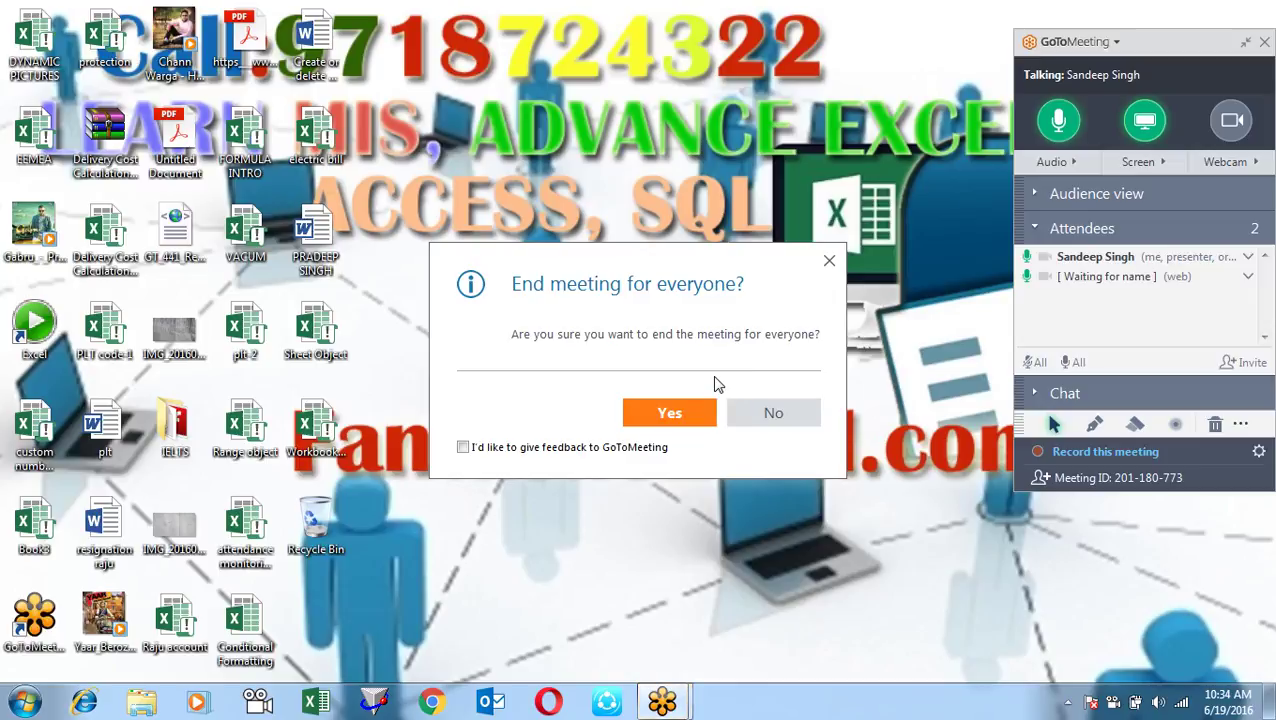
{"action": "left_click", "coordinate": [674, 410]}
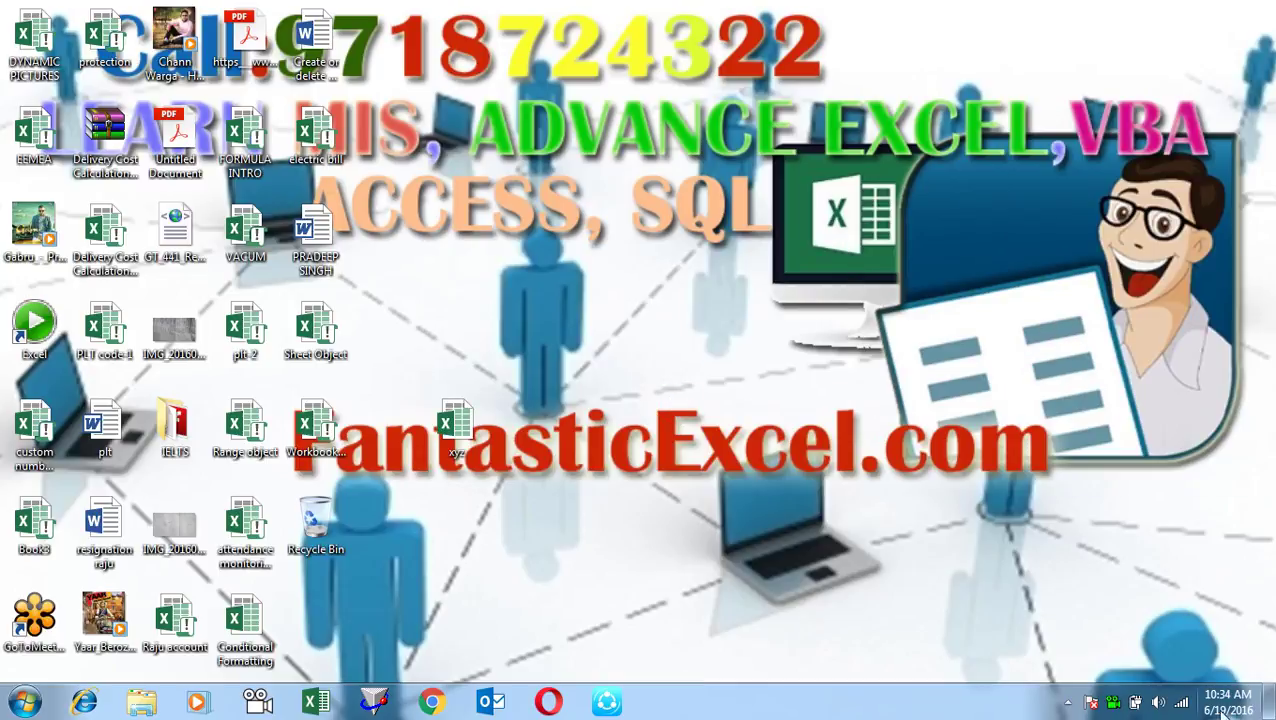
{"action": "right_click", "coordinate": [1130, 698]}
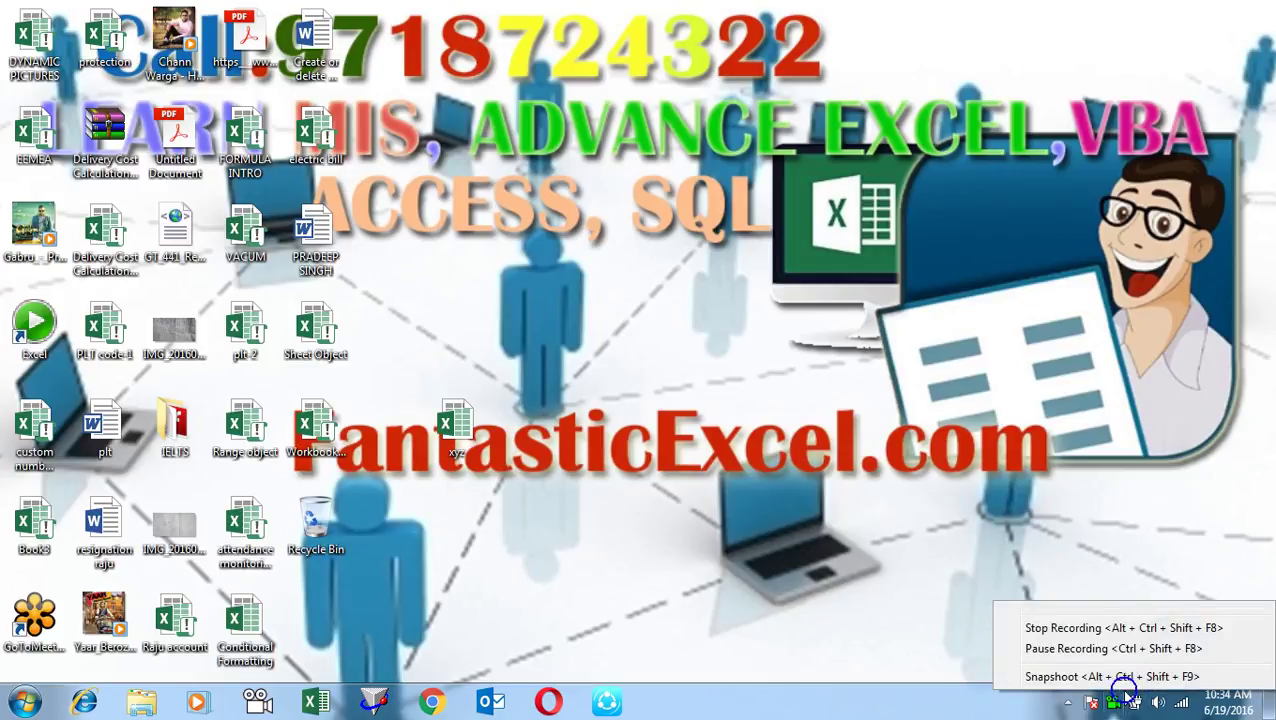